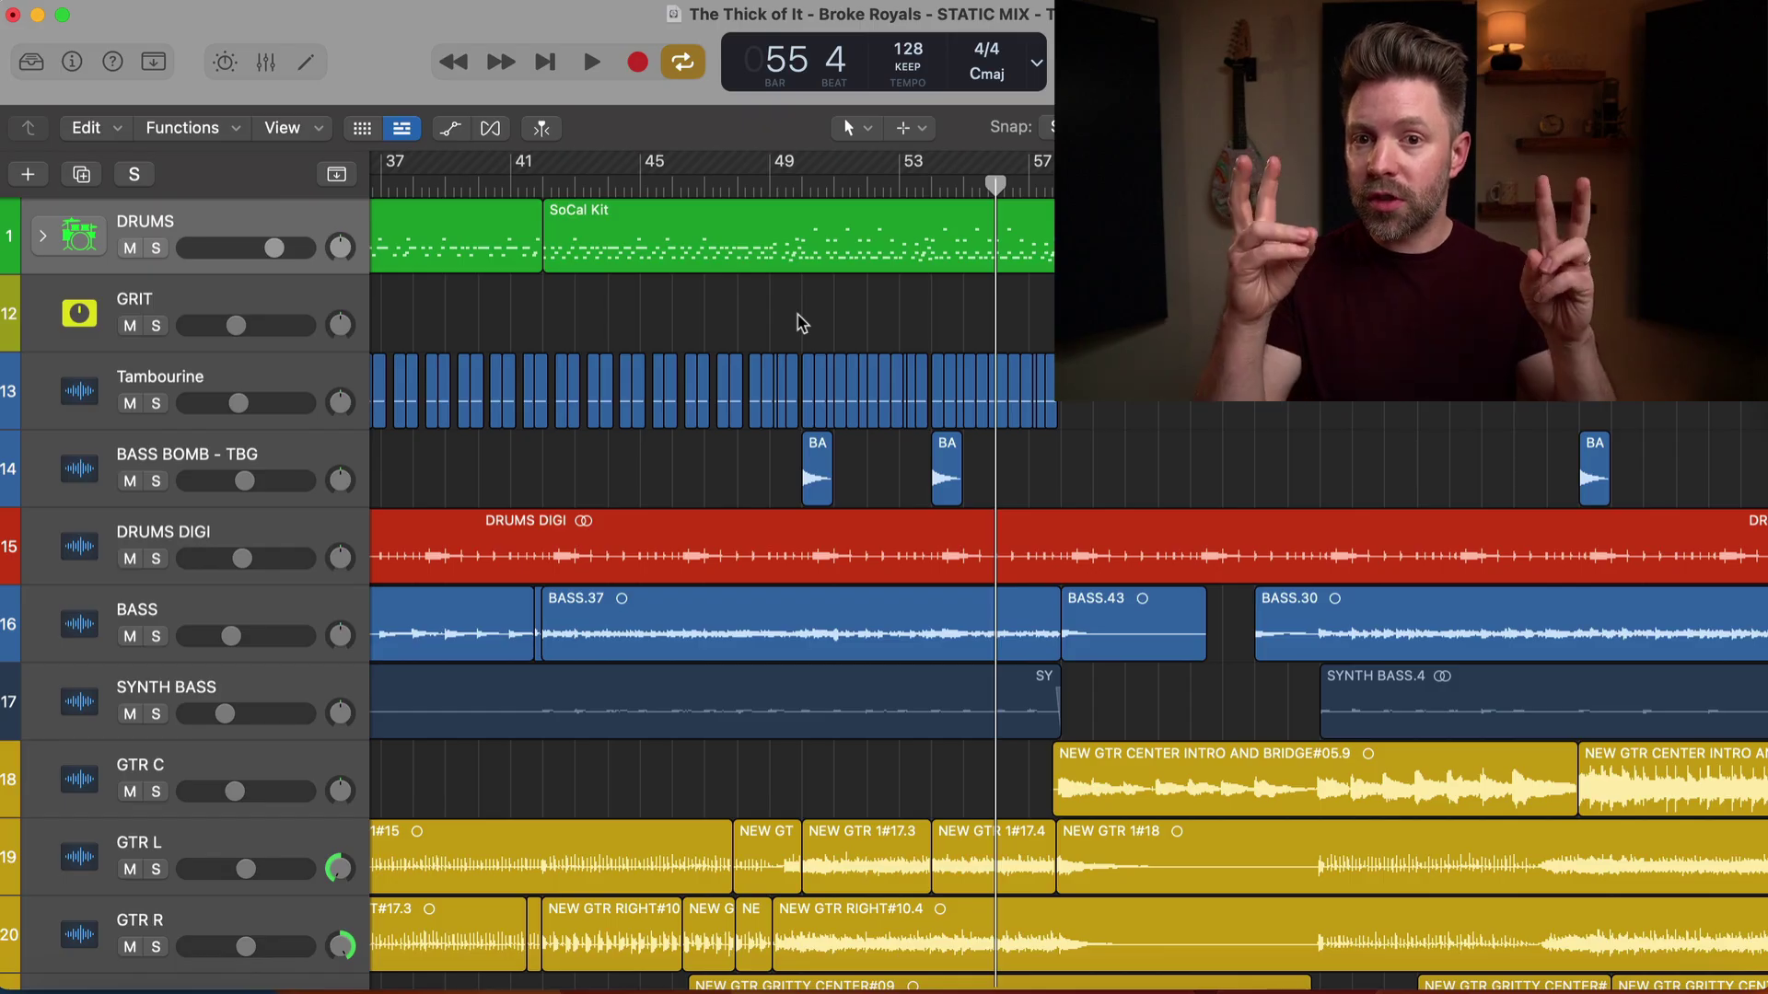
key("x")
scroll(1234, 549, "right", 10)
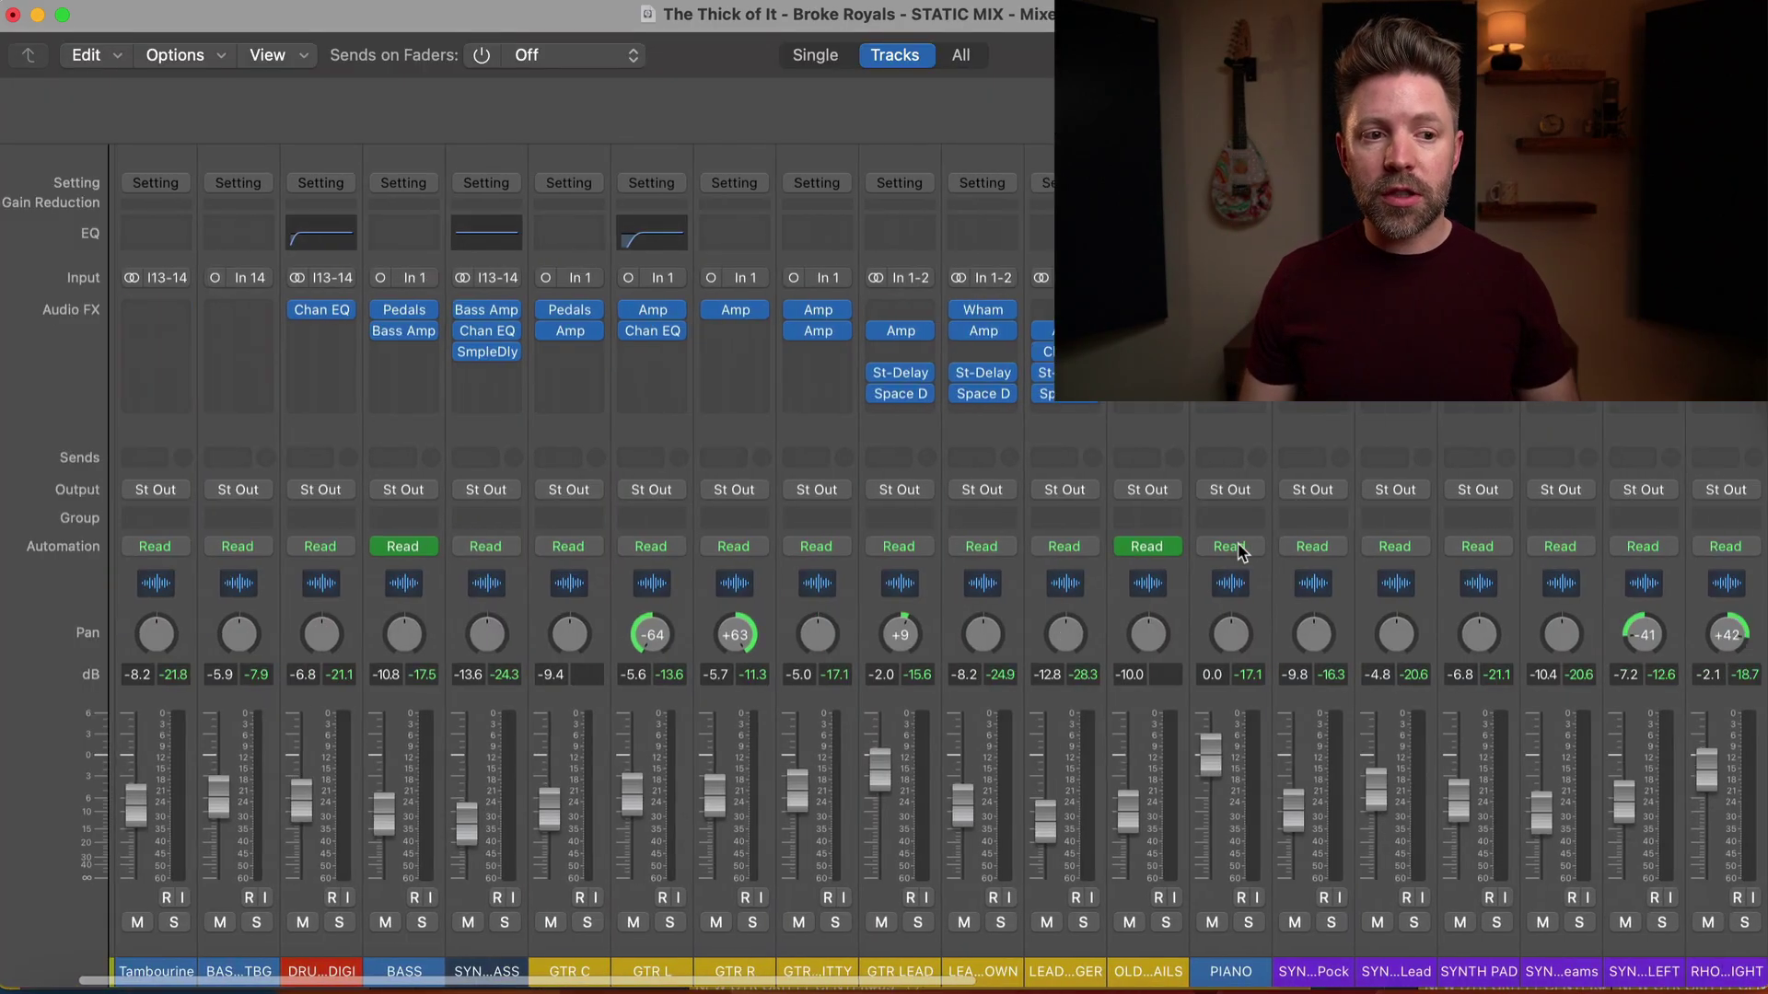
scroll(1239, 550, "left", 6)
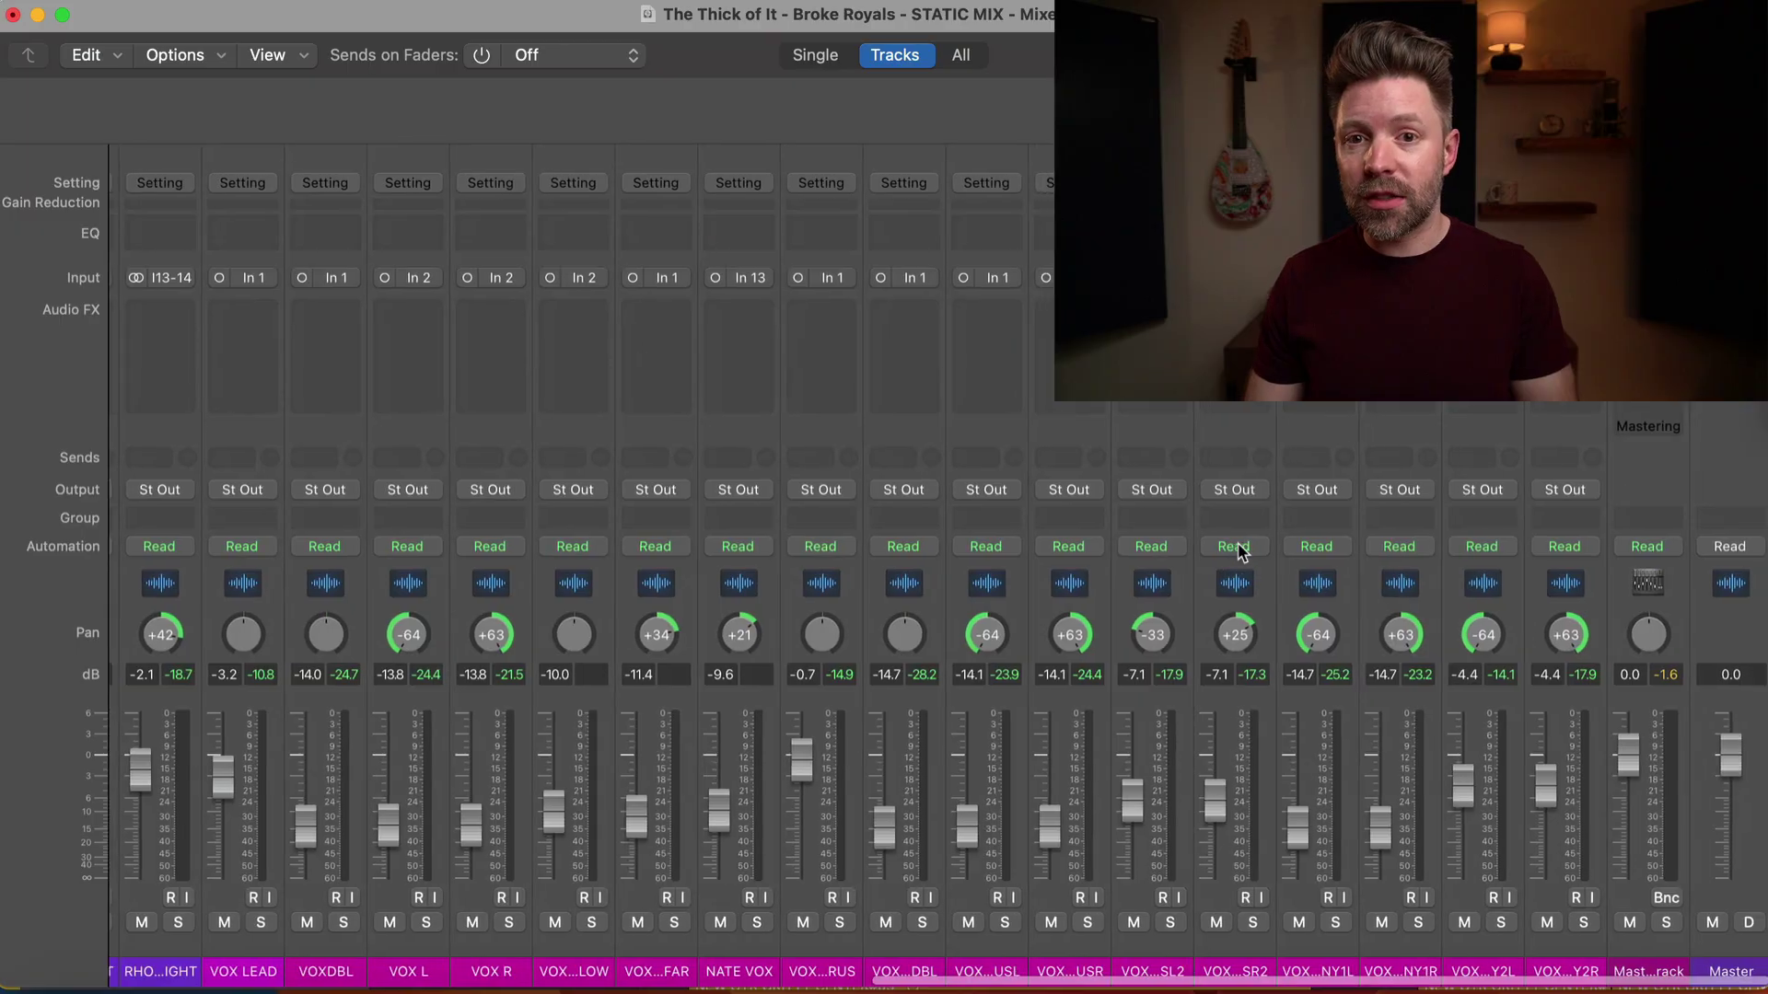
scroll(1239, 549, "left", 10)
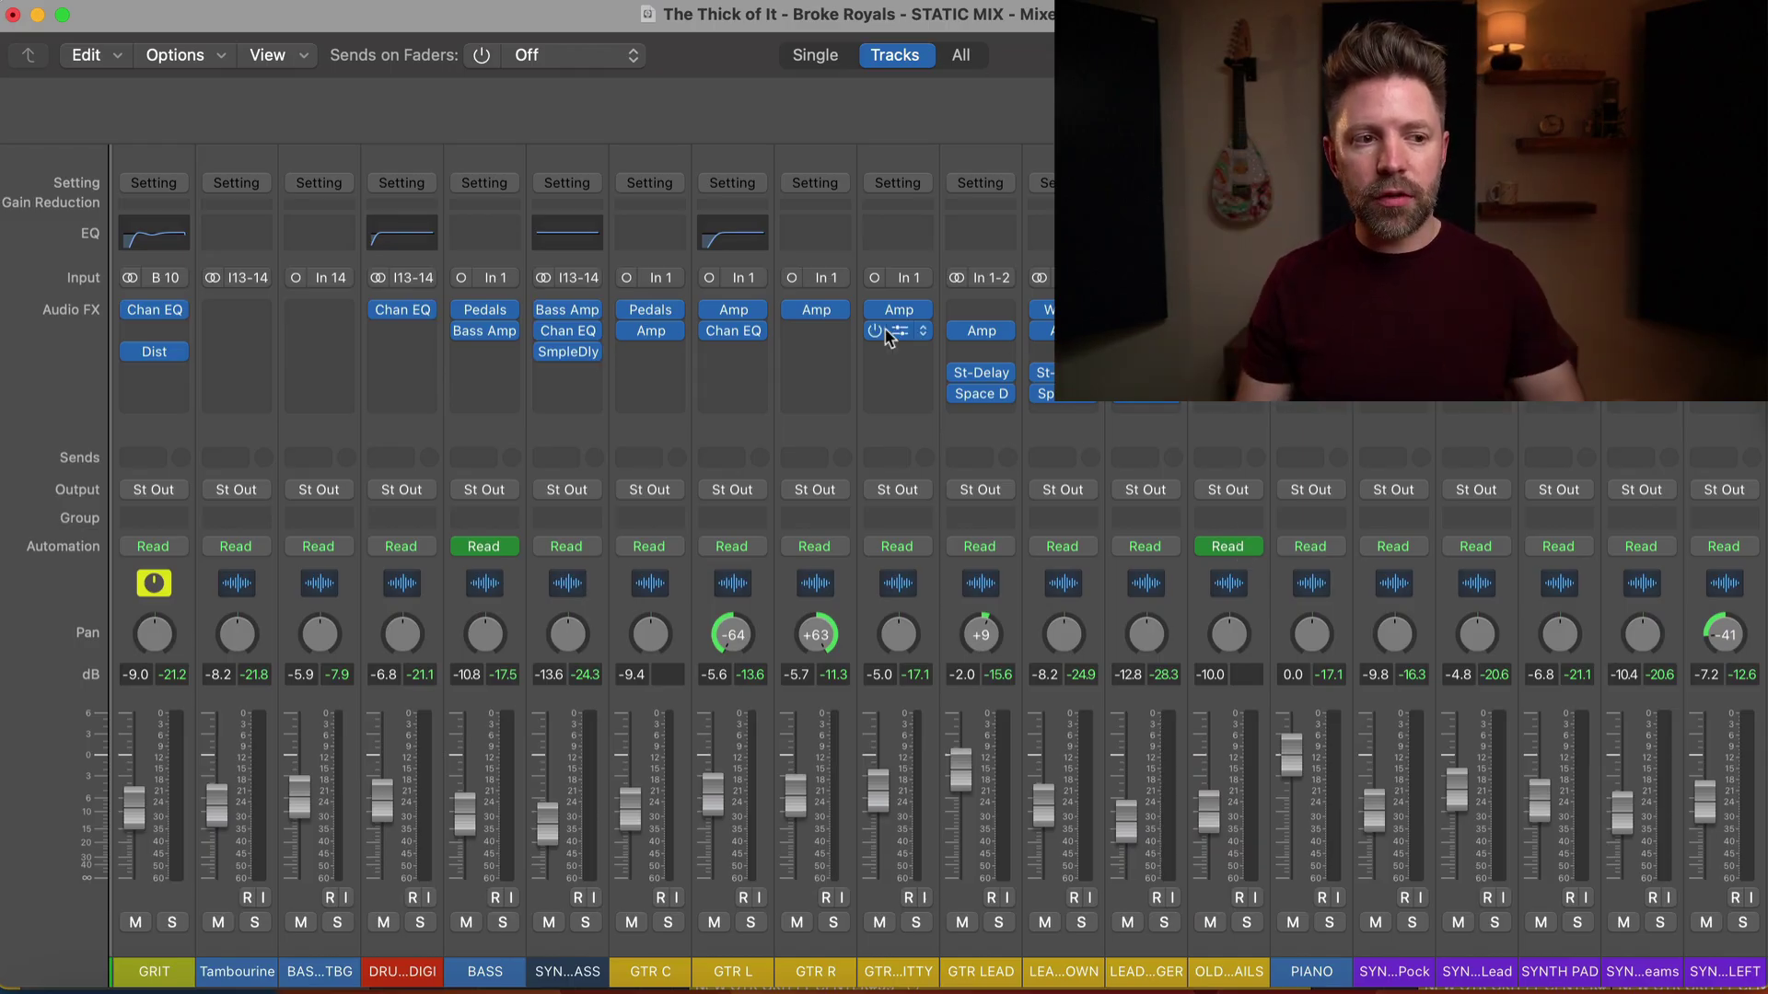
left_click(819, 313)
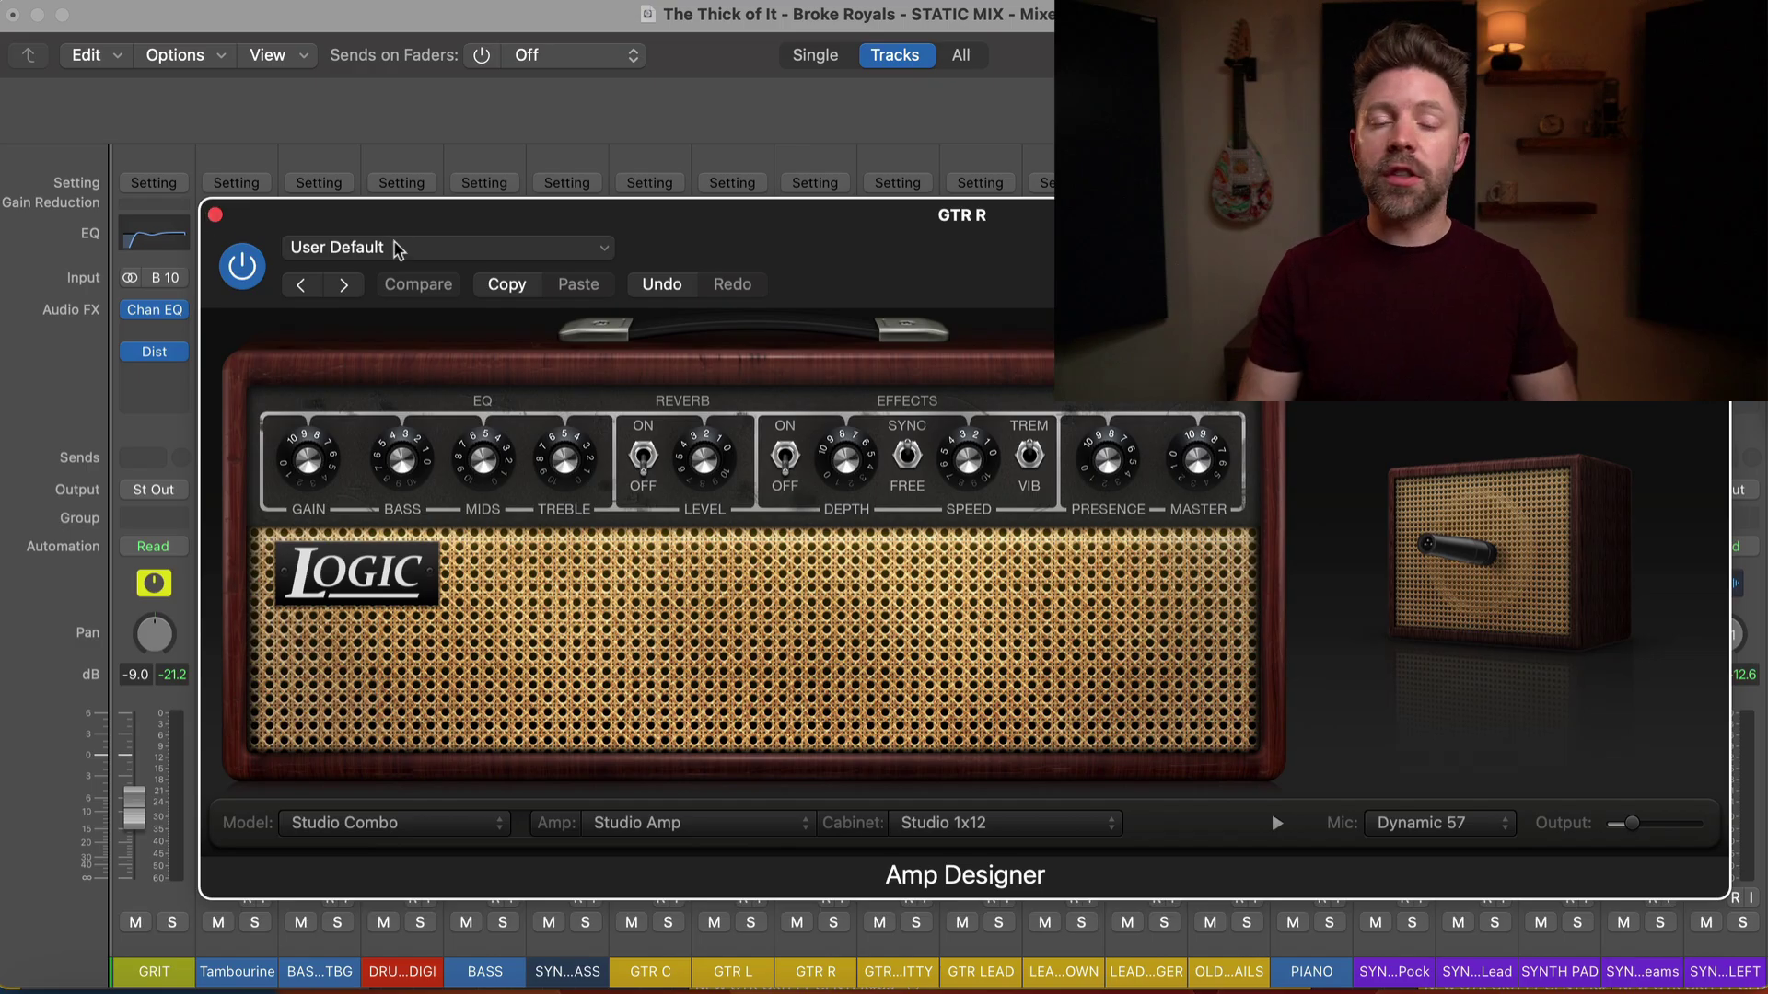
left_click(216, 216)
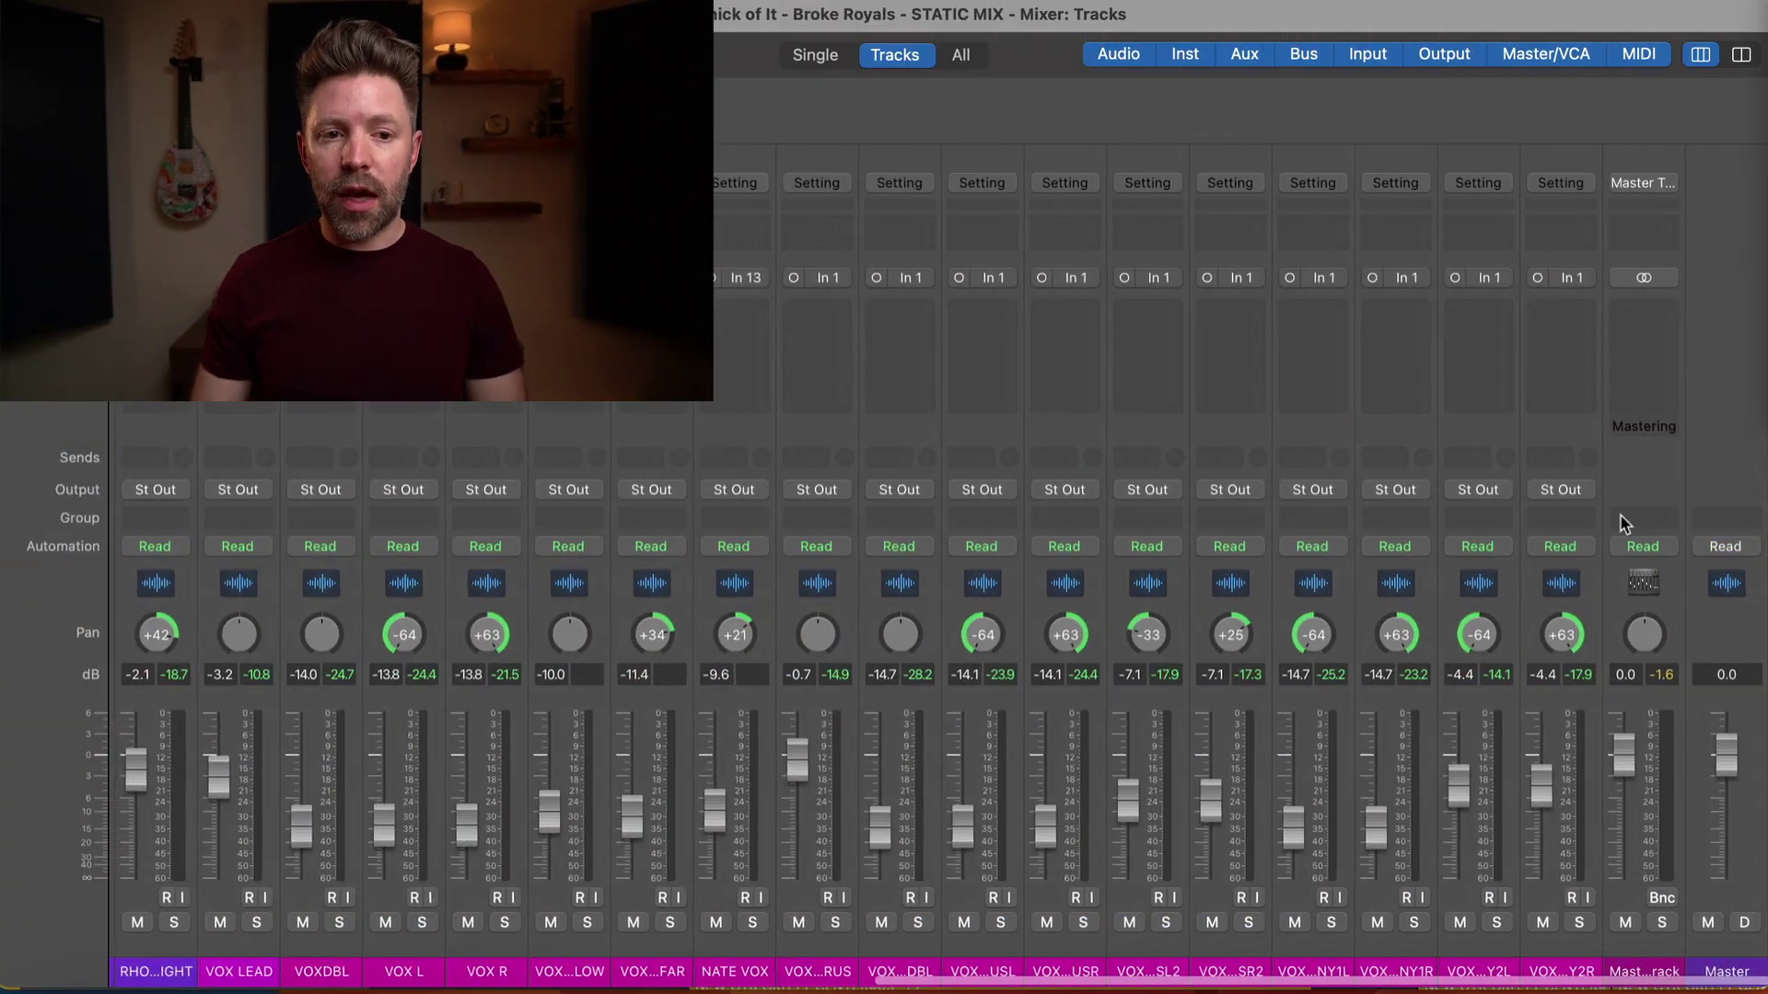
Insert a Metering > Level Meter plug-in on the Master track's Audio FX slot
scroll(1602, 488, "left", 1)
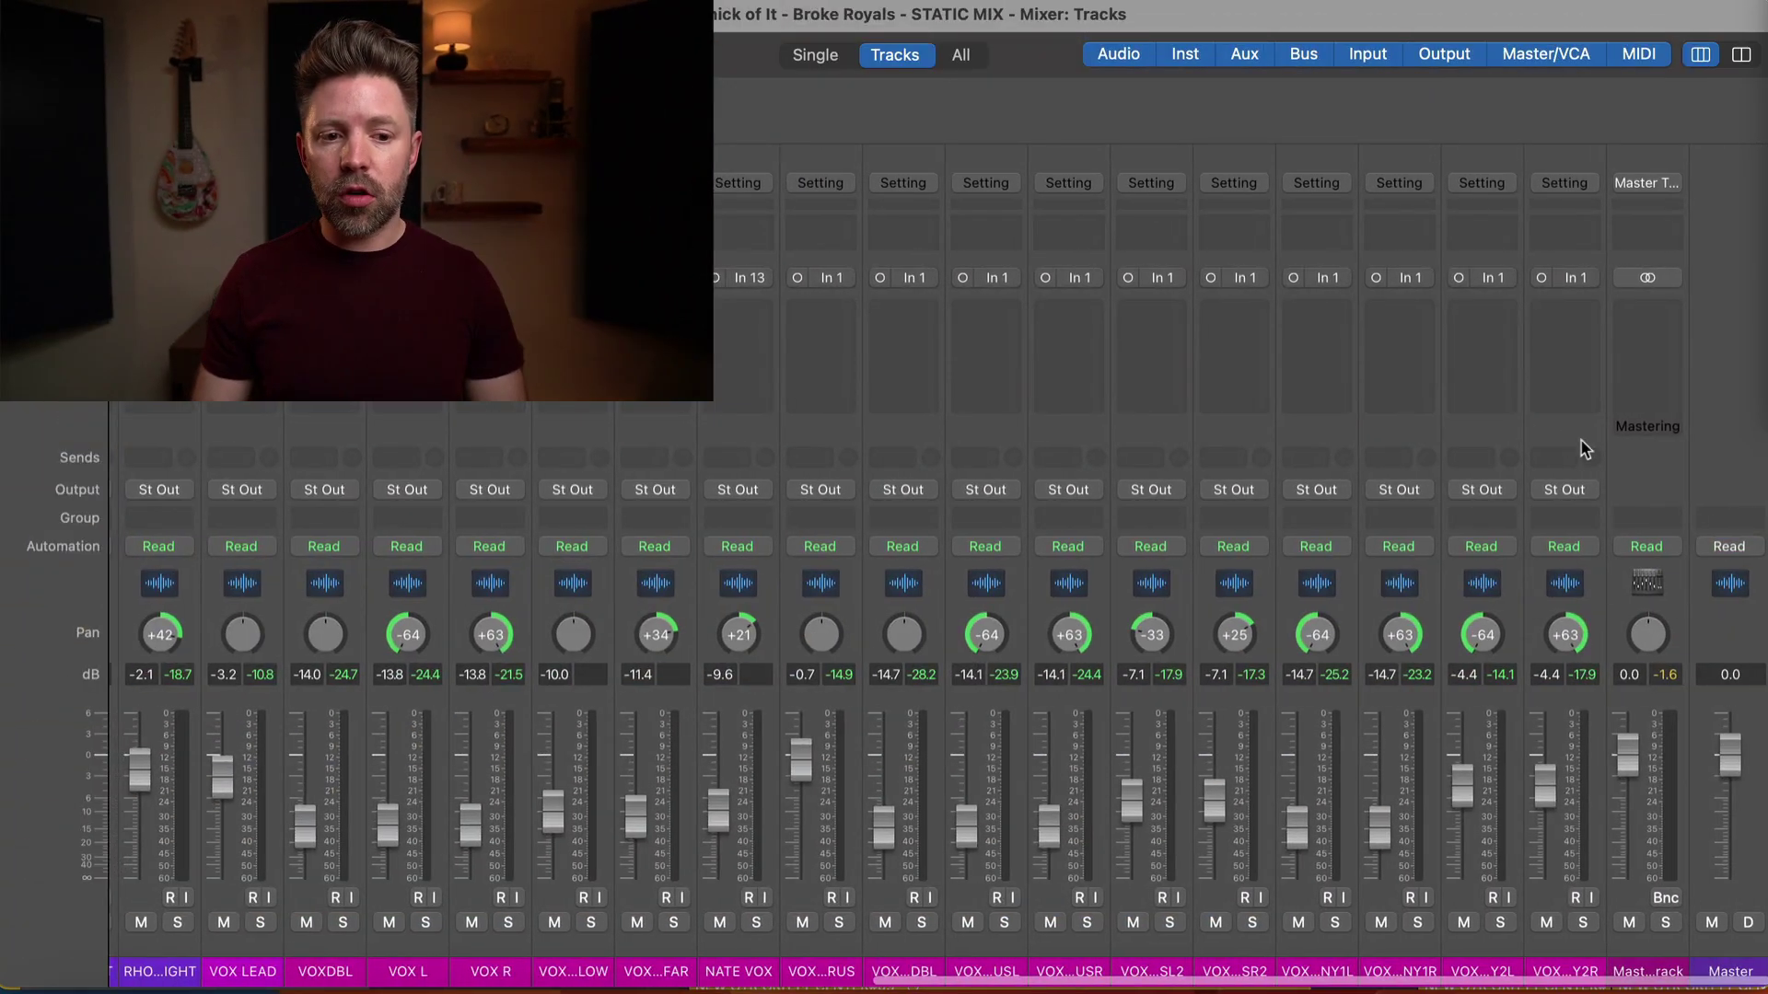
left_click(1654, 396)
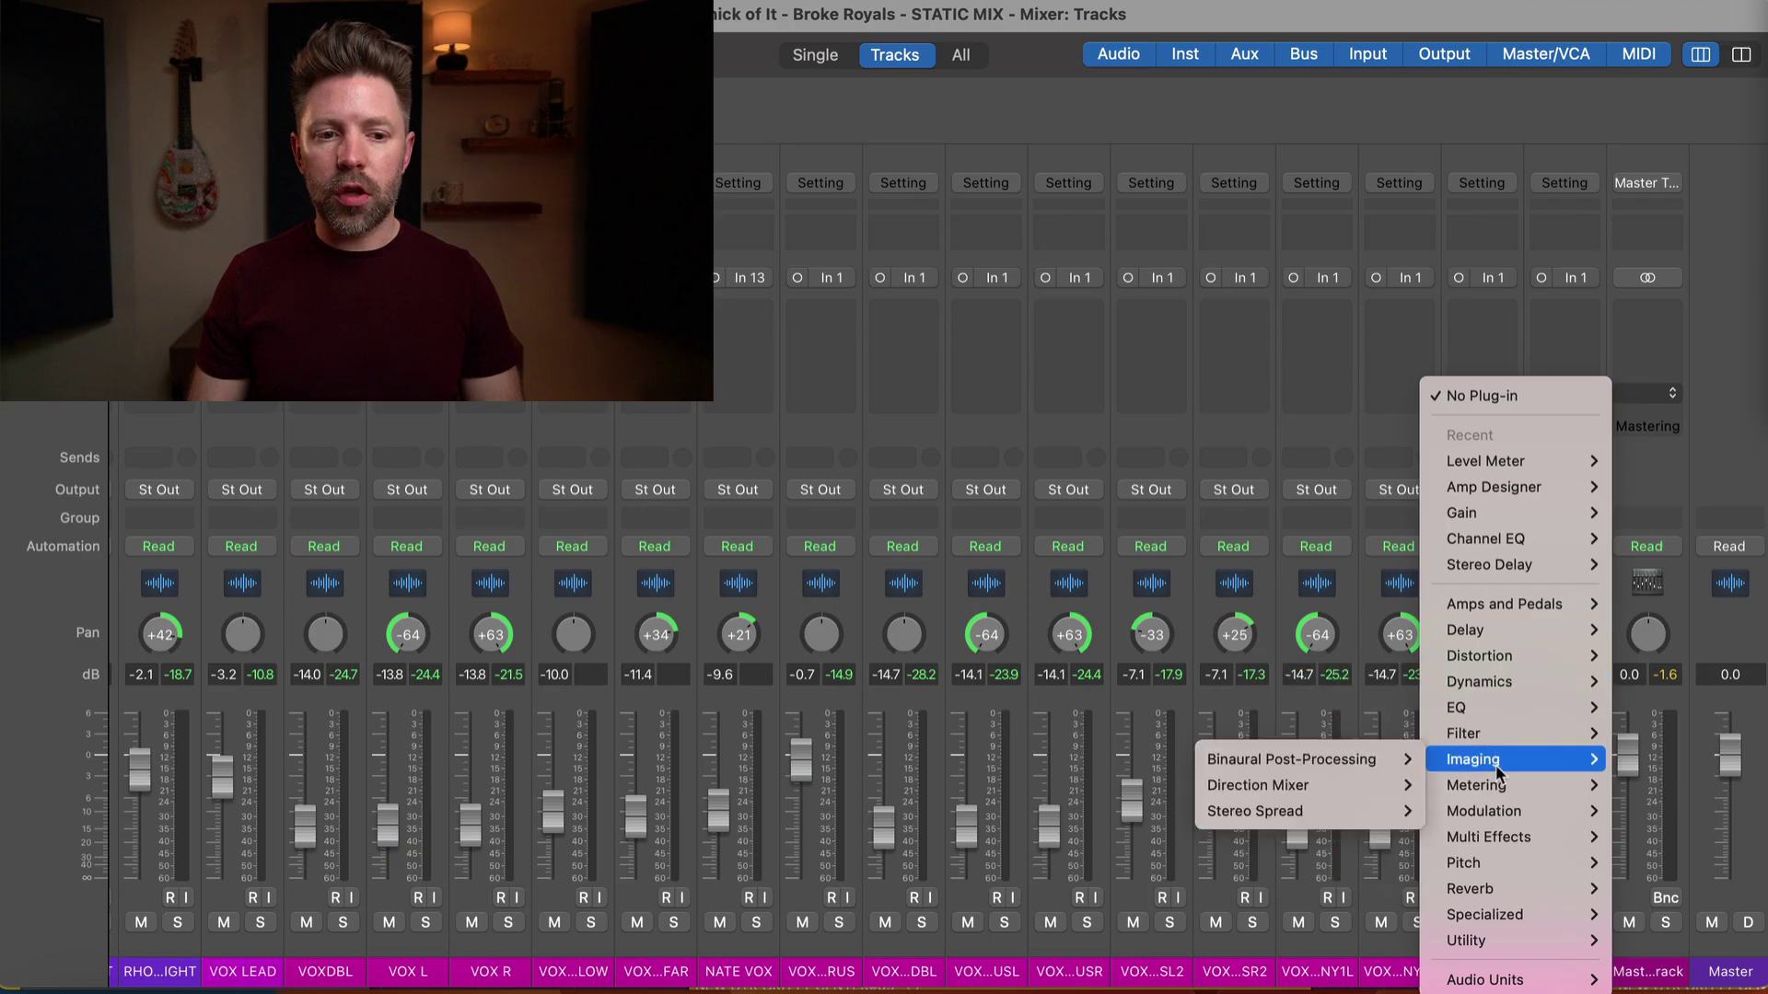
mouse_move(1476, 784)
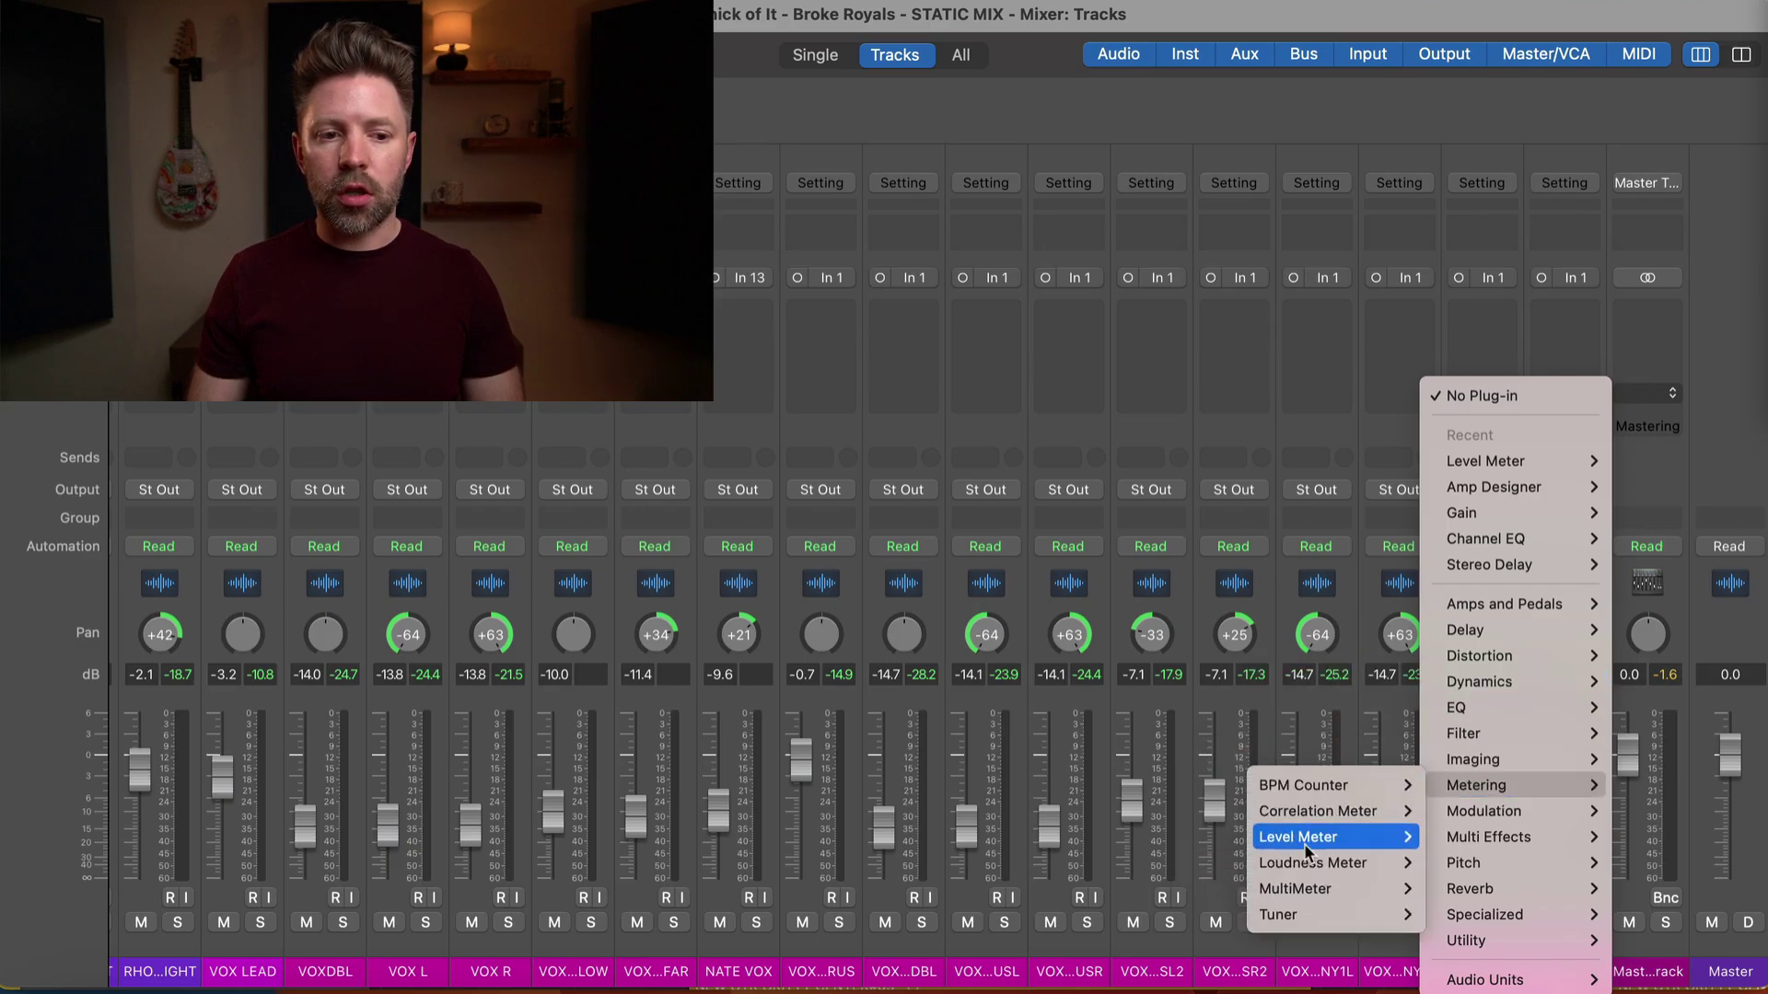
left_click(1214, 838)
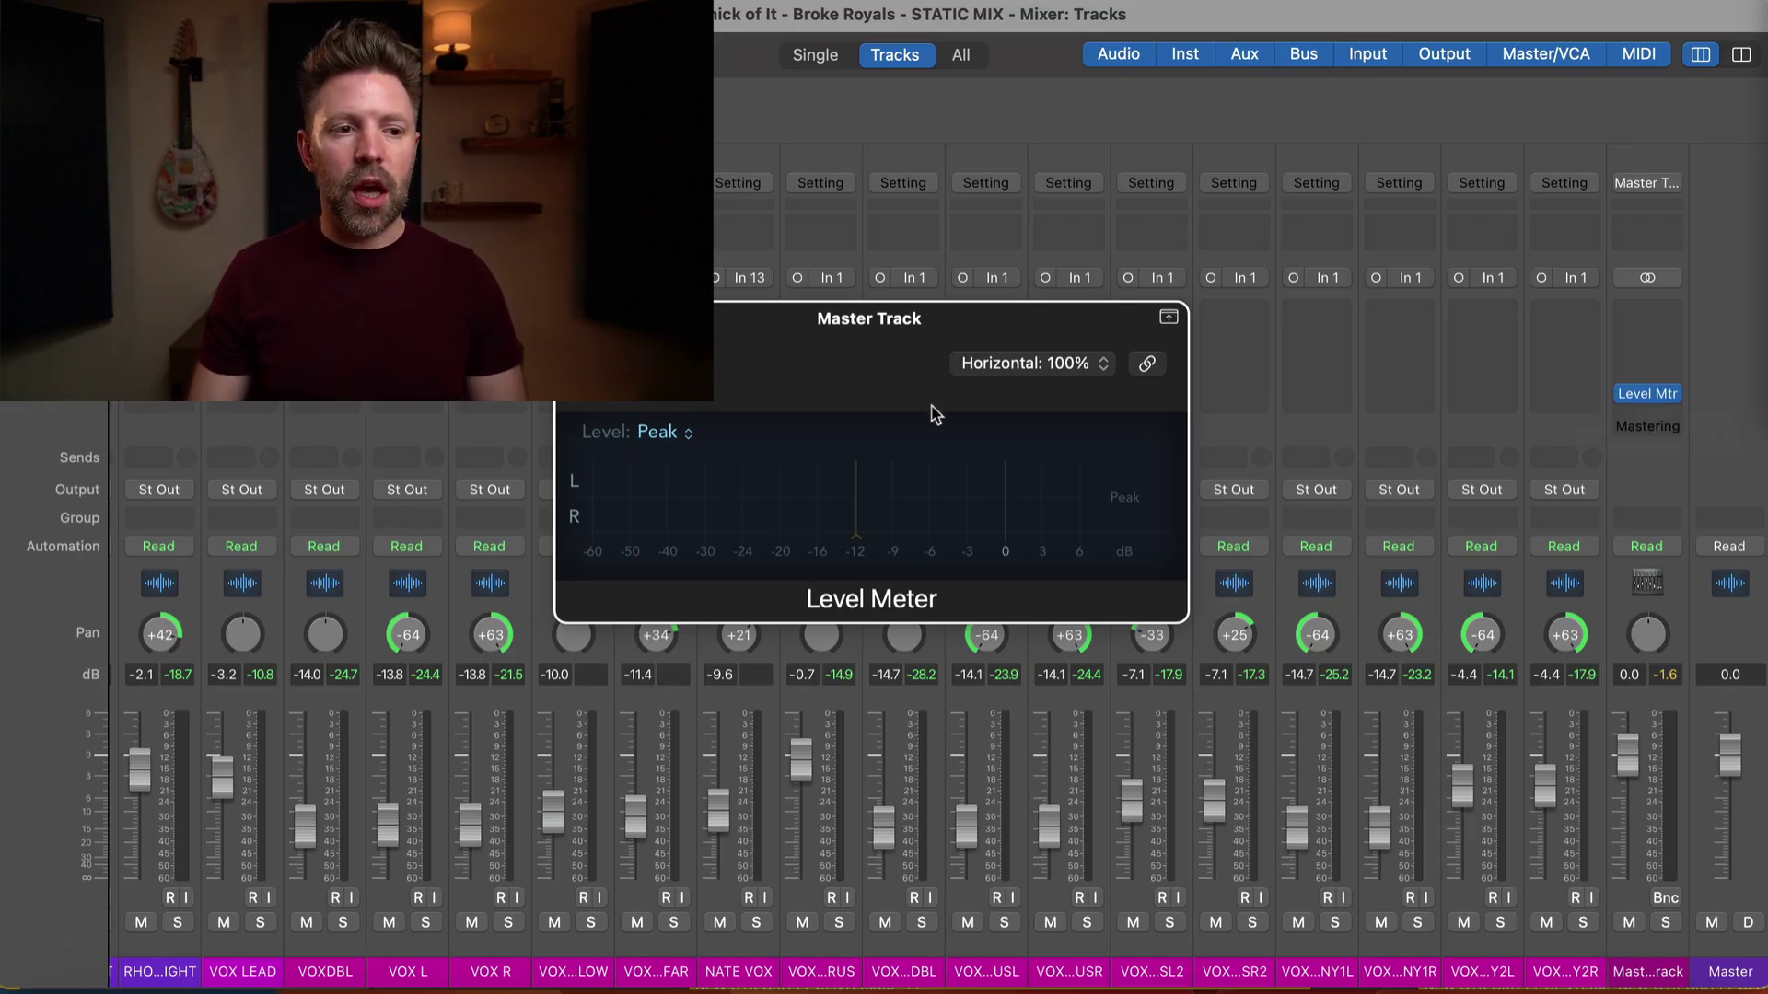
Switch the Level Meter to a vertical layout and park its window at the right screen edge
left_click(1013, 364)
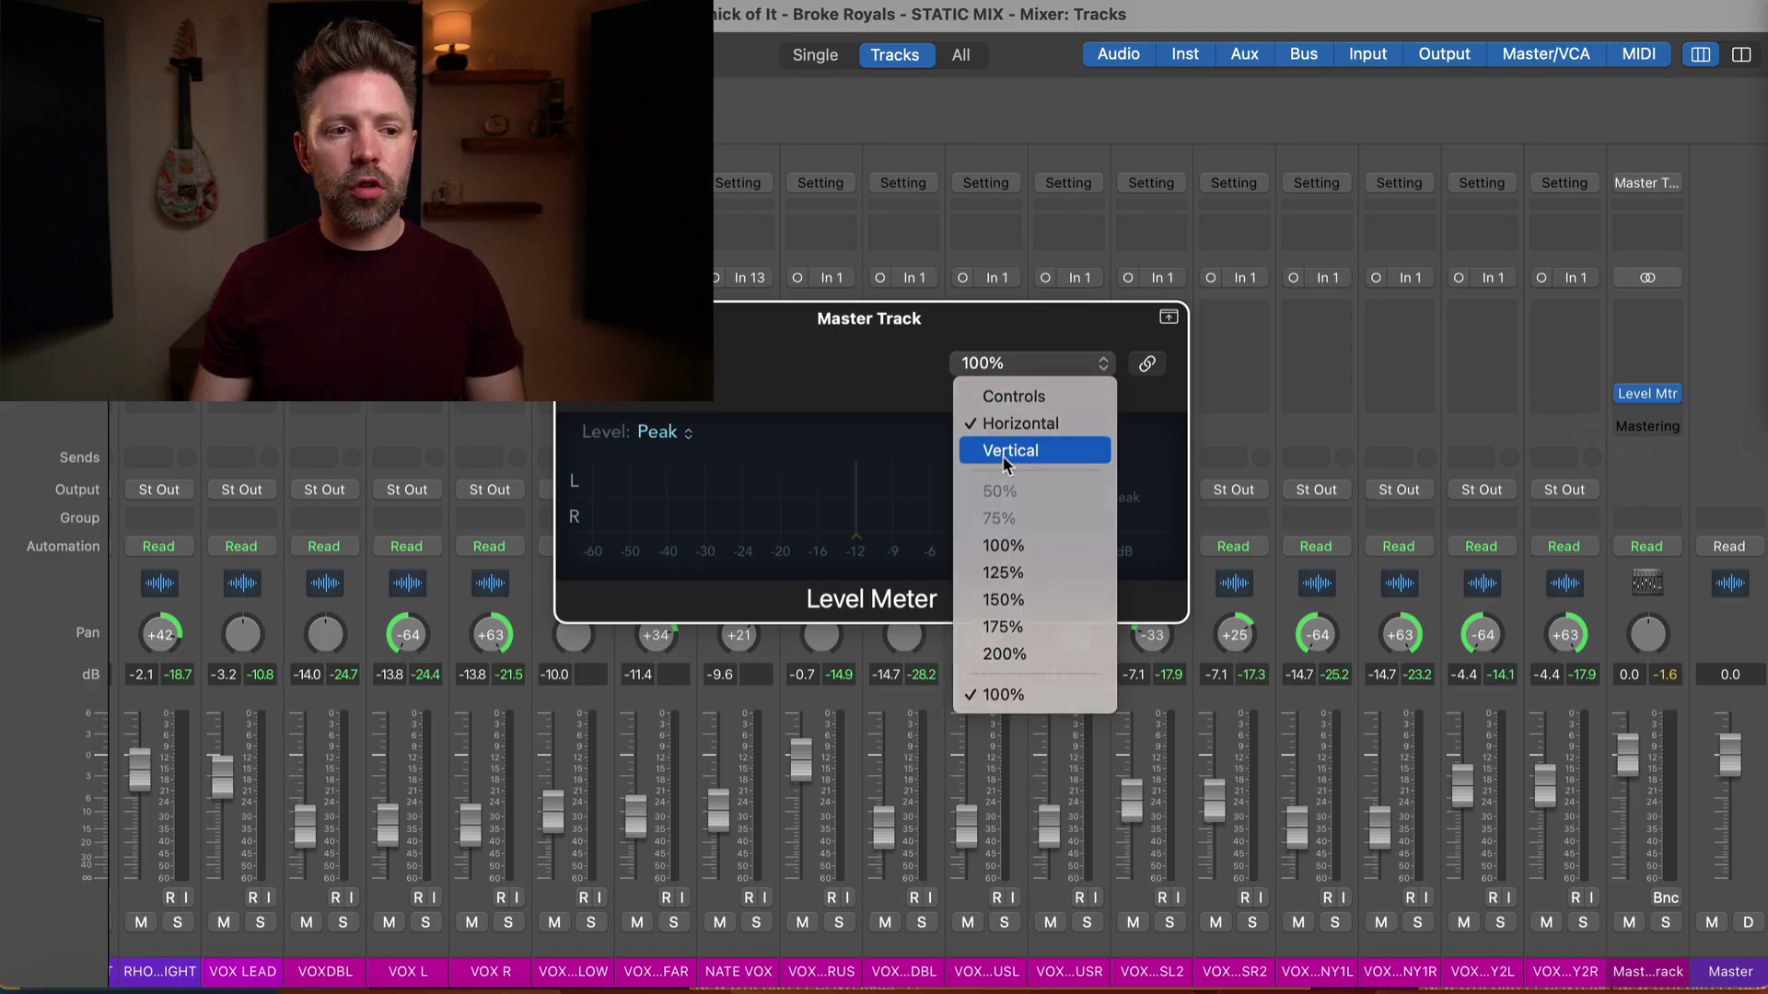
left_click(1003, 454)
left_click_drag(727, 326, 1694, 14)
left_click(1085, 196)
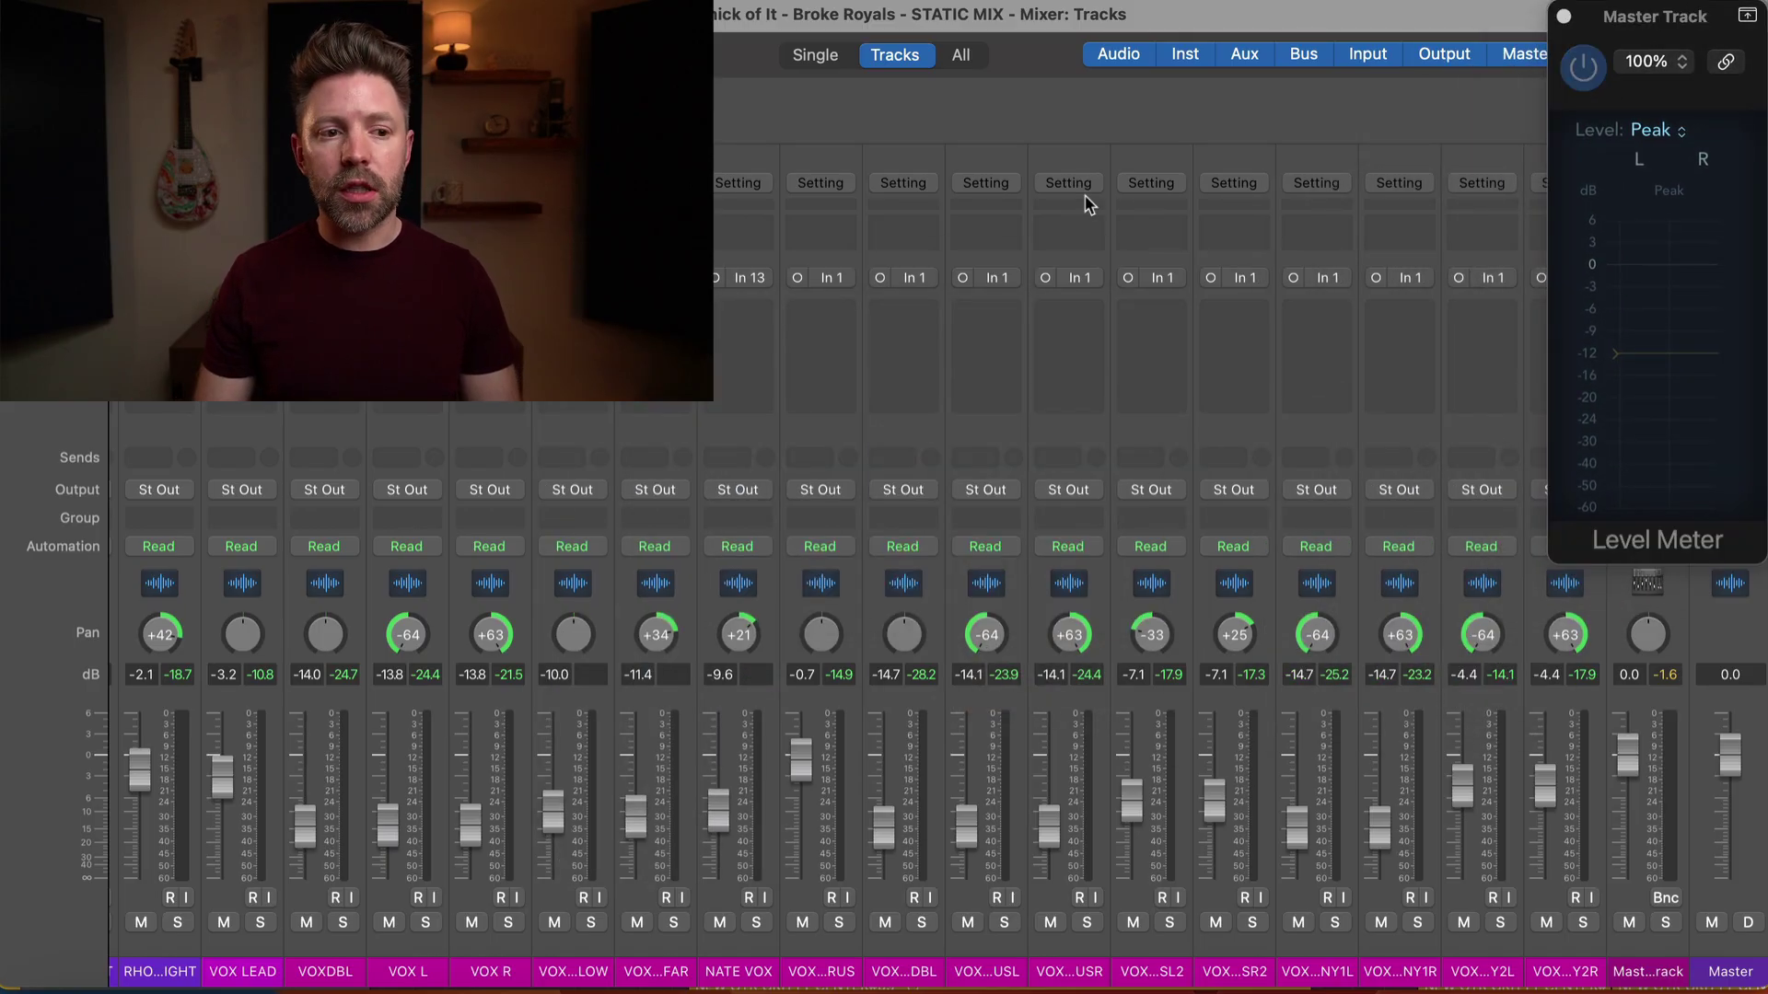
key("x")
scroll(772, 534, "down", 10)
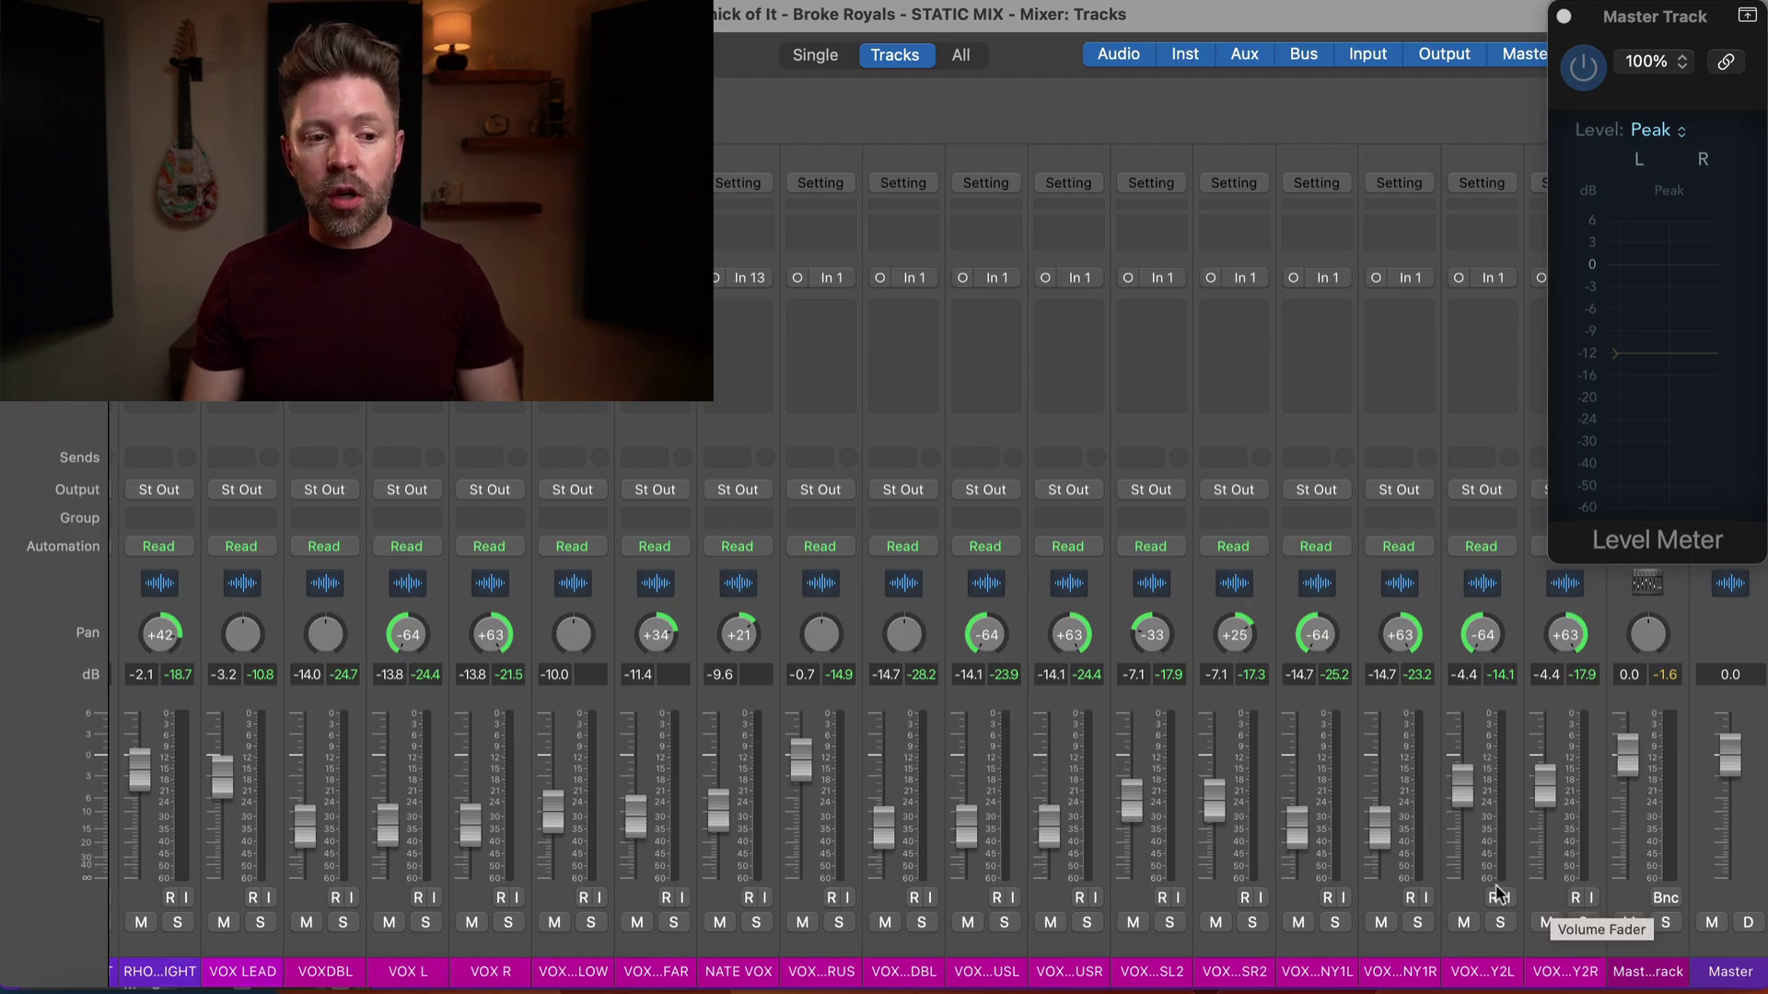
Expand the DRUMS summing stack in the mixer and select the Overheads channel strip
scroll(1496, 894, "left", 15)
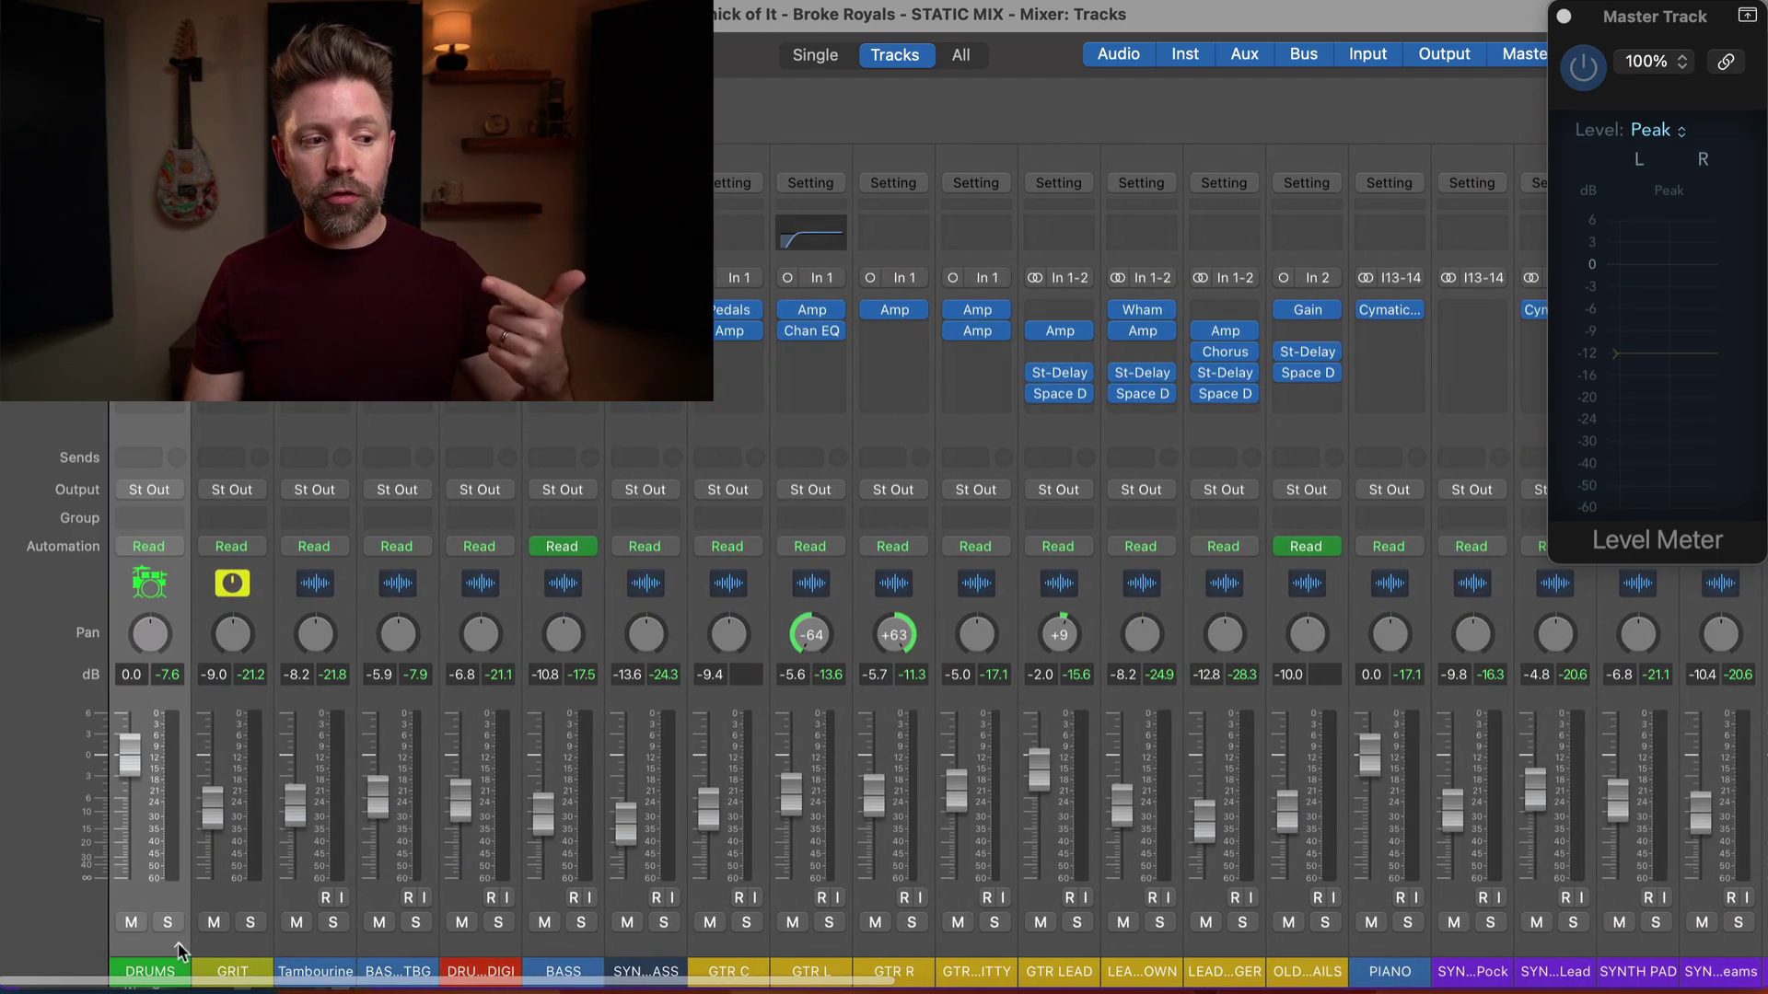
left_click(177, 948)
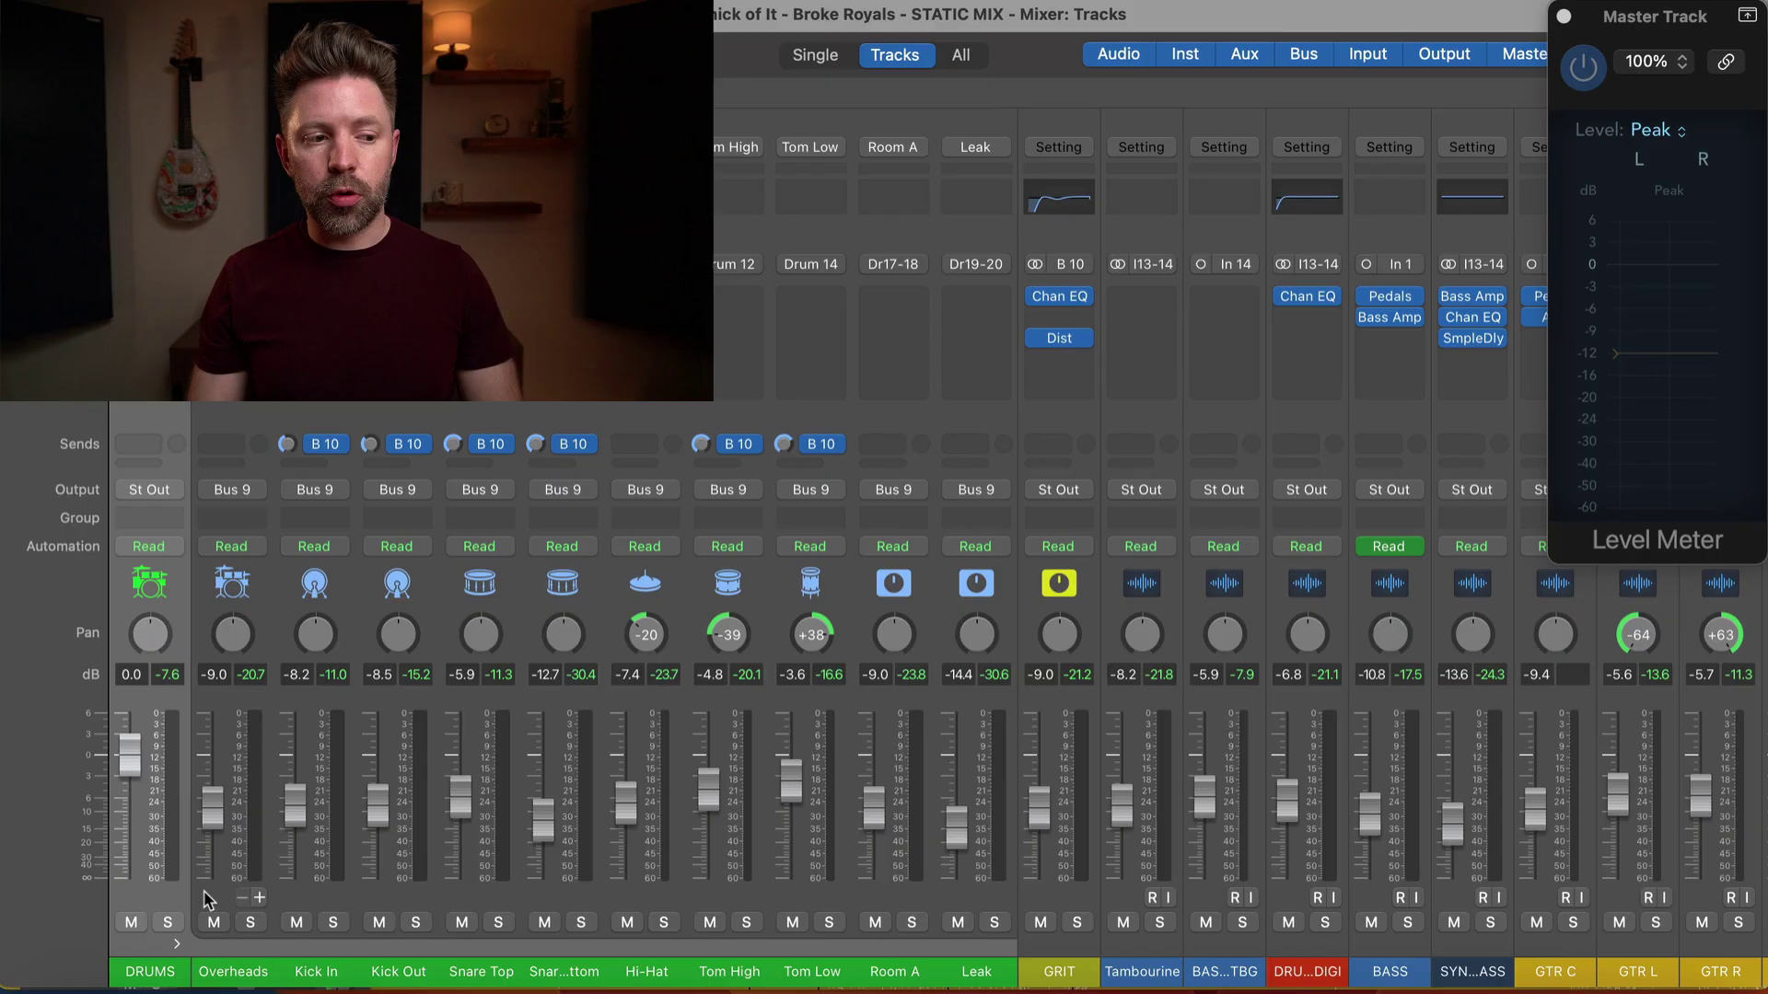
left_click(178, 949)
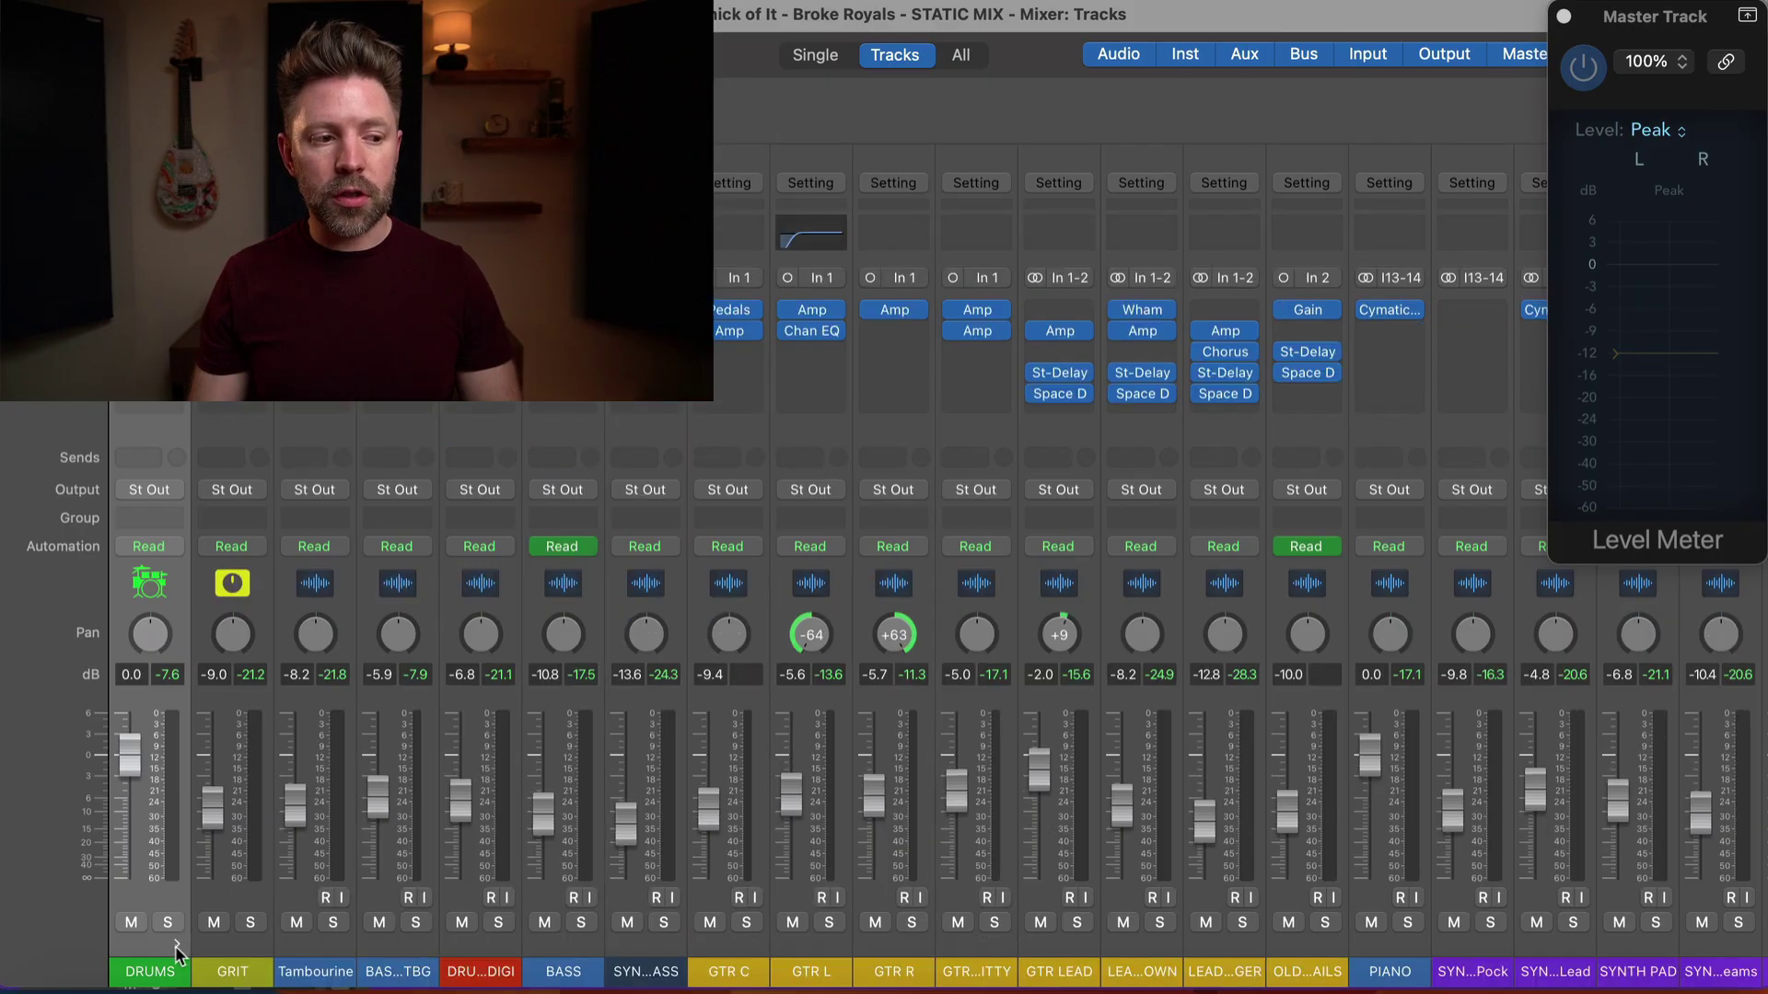
left_click(178, 948)
left_click(209, 901)
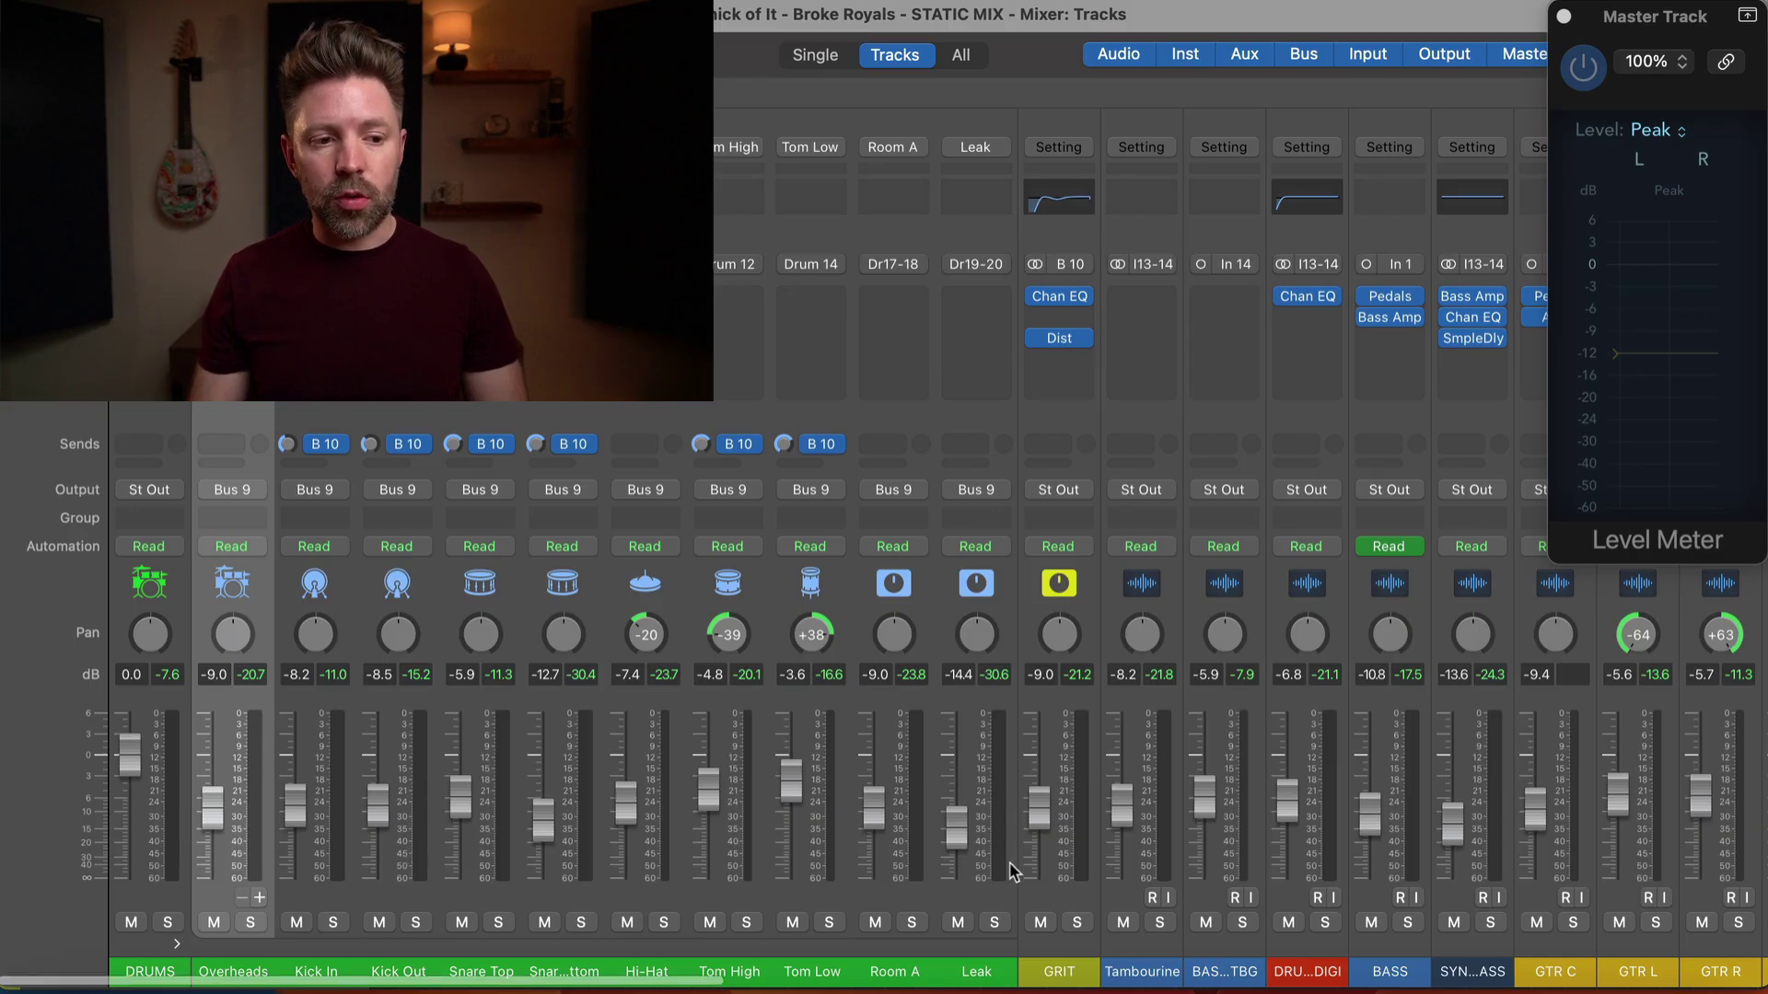
scroll(1013, 870, "right", 15)
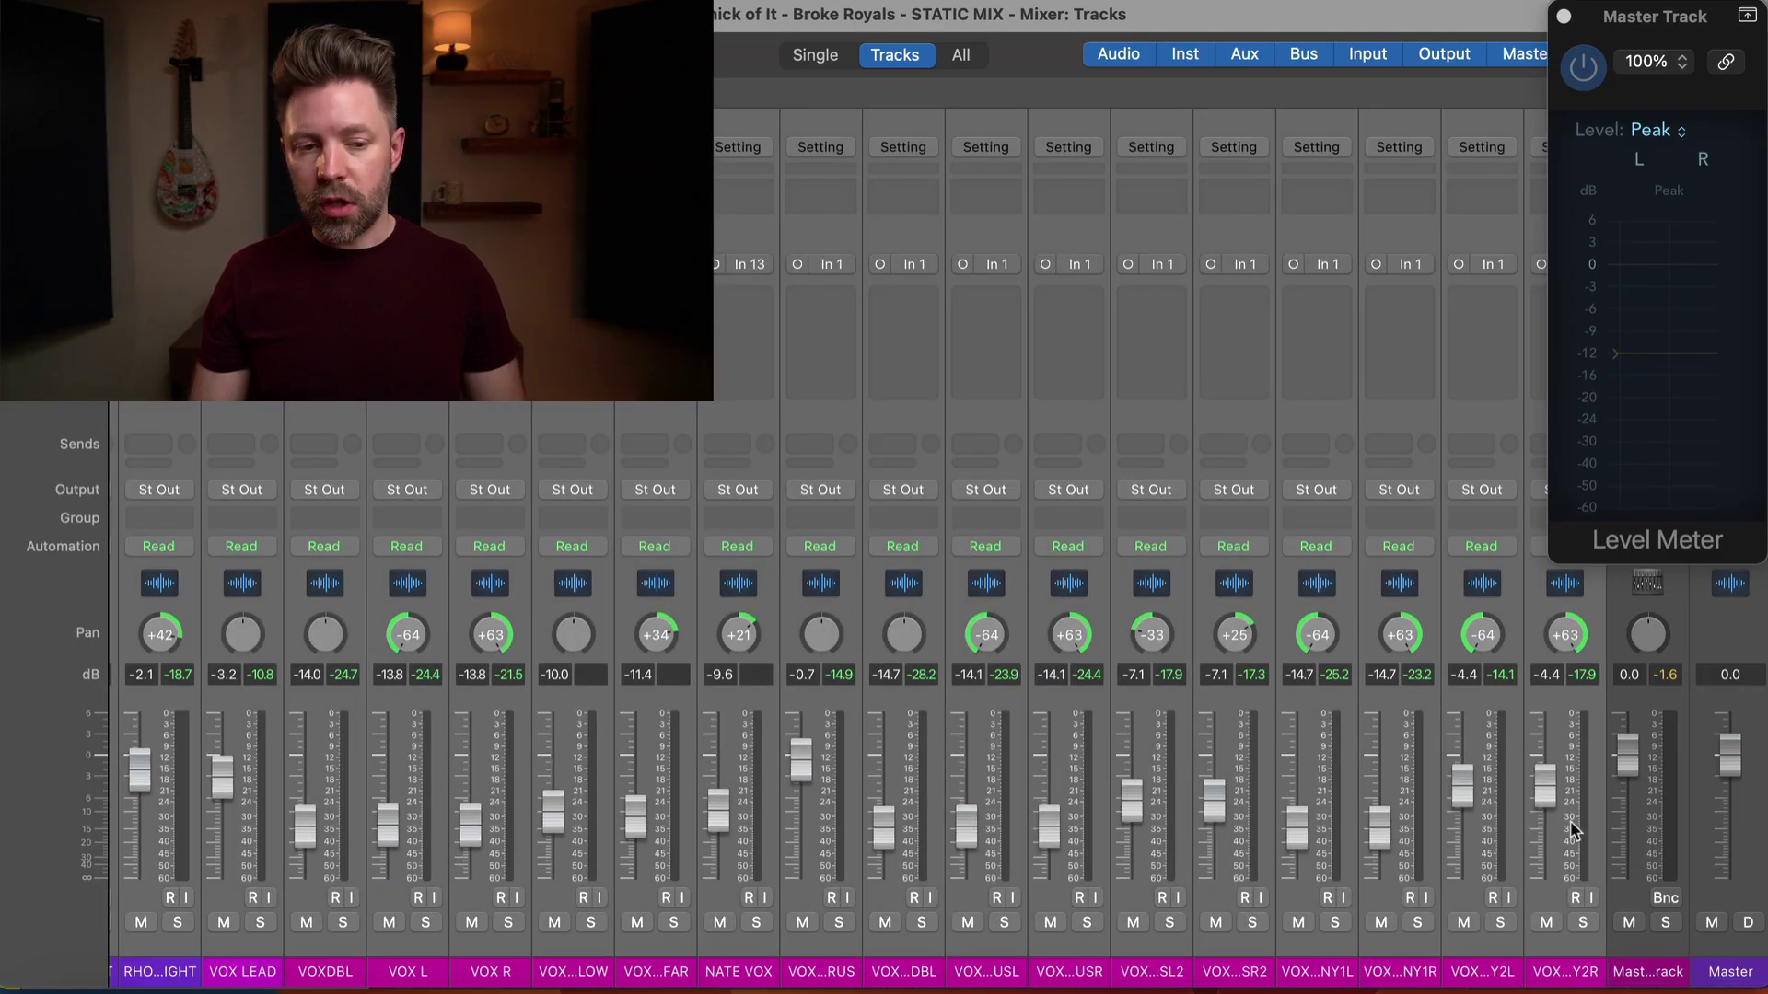
Reset all selected faders to 0.0 dB, then pull them all down to -∞
left_click(1464, 801, "alt")
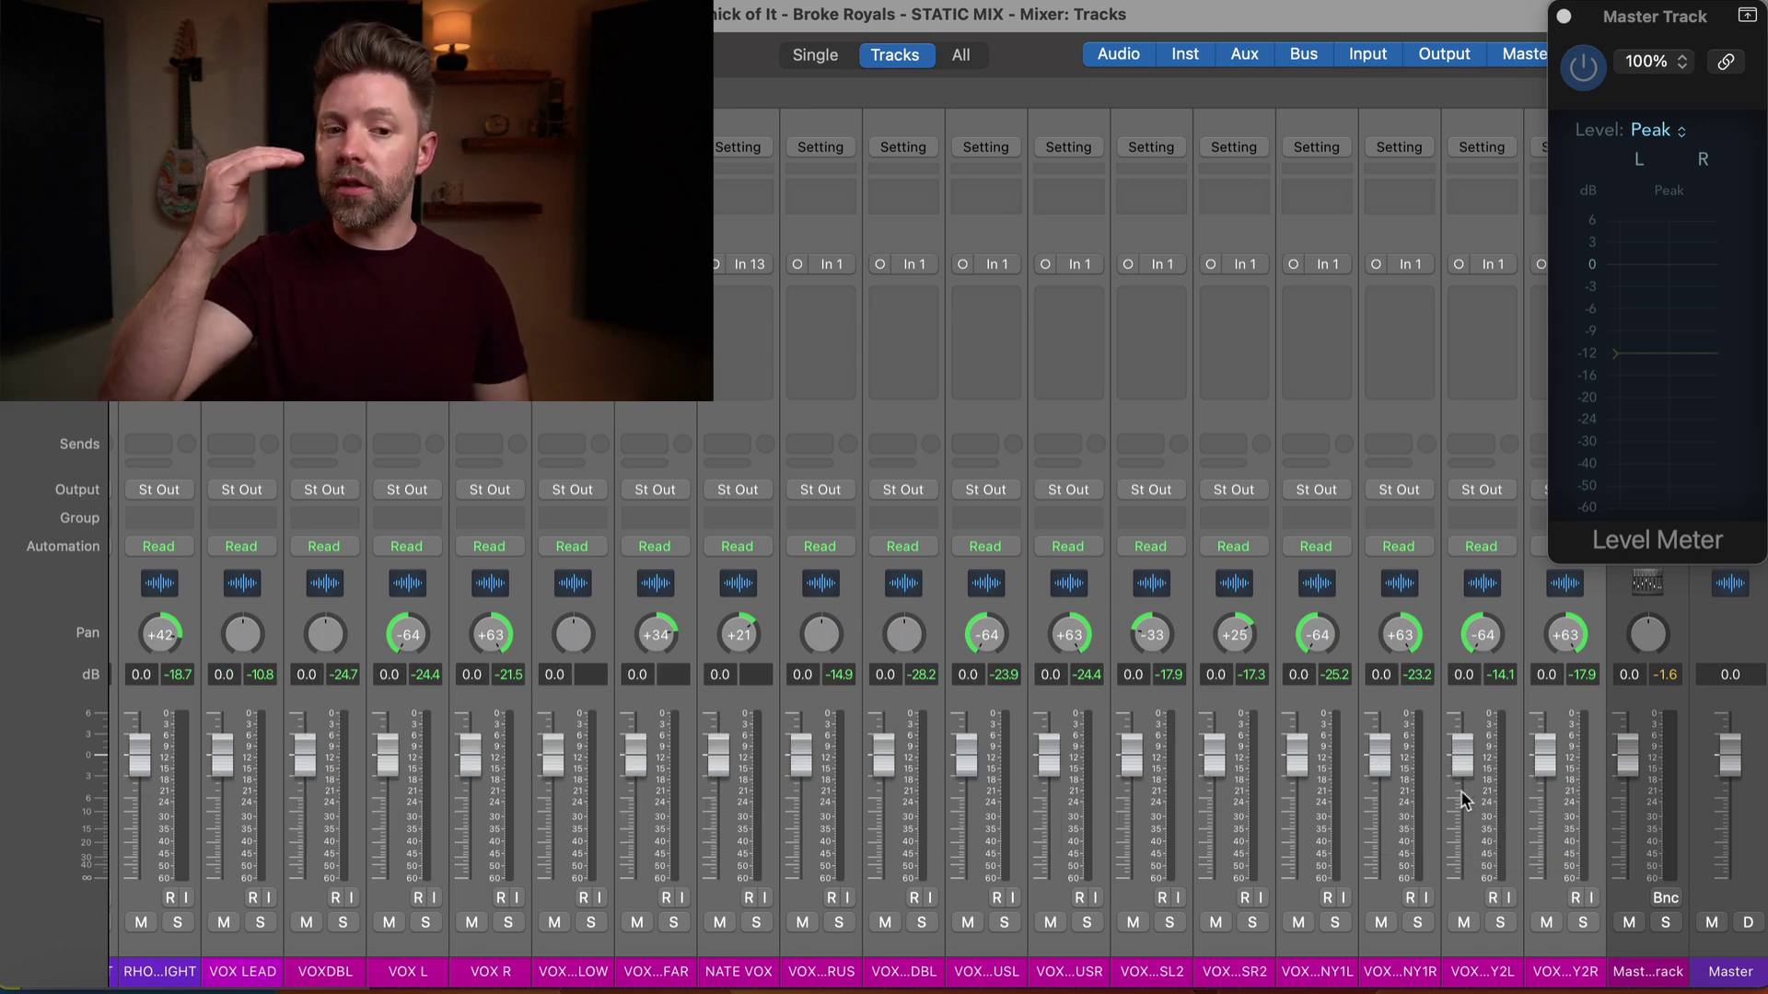
left_click_drag(1545, 757, 1545, 881)
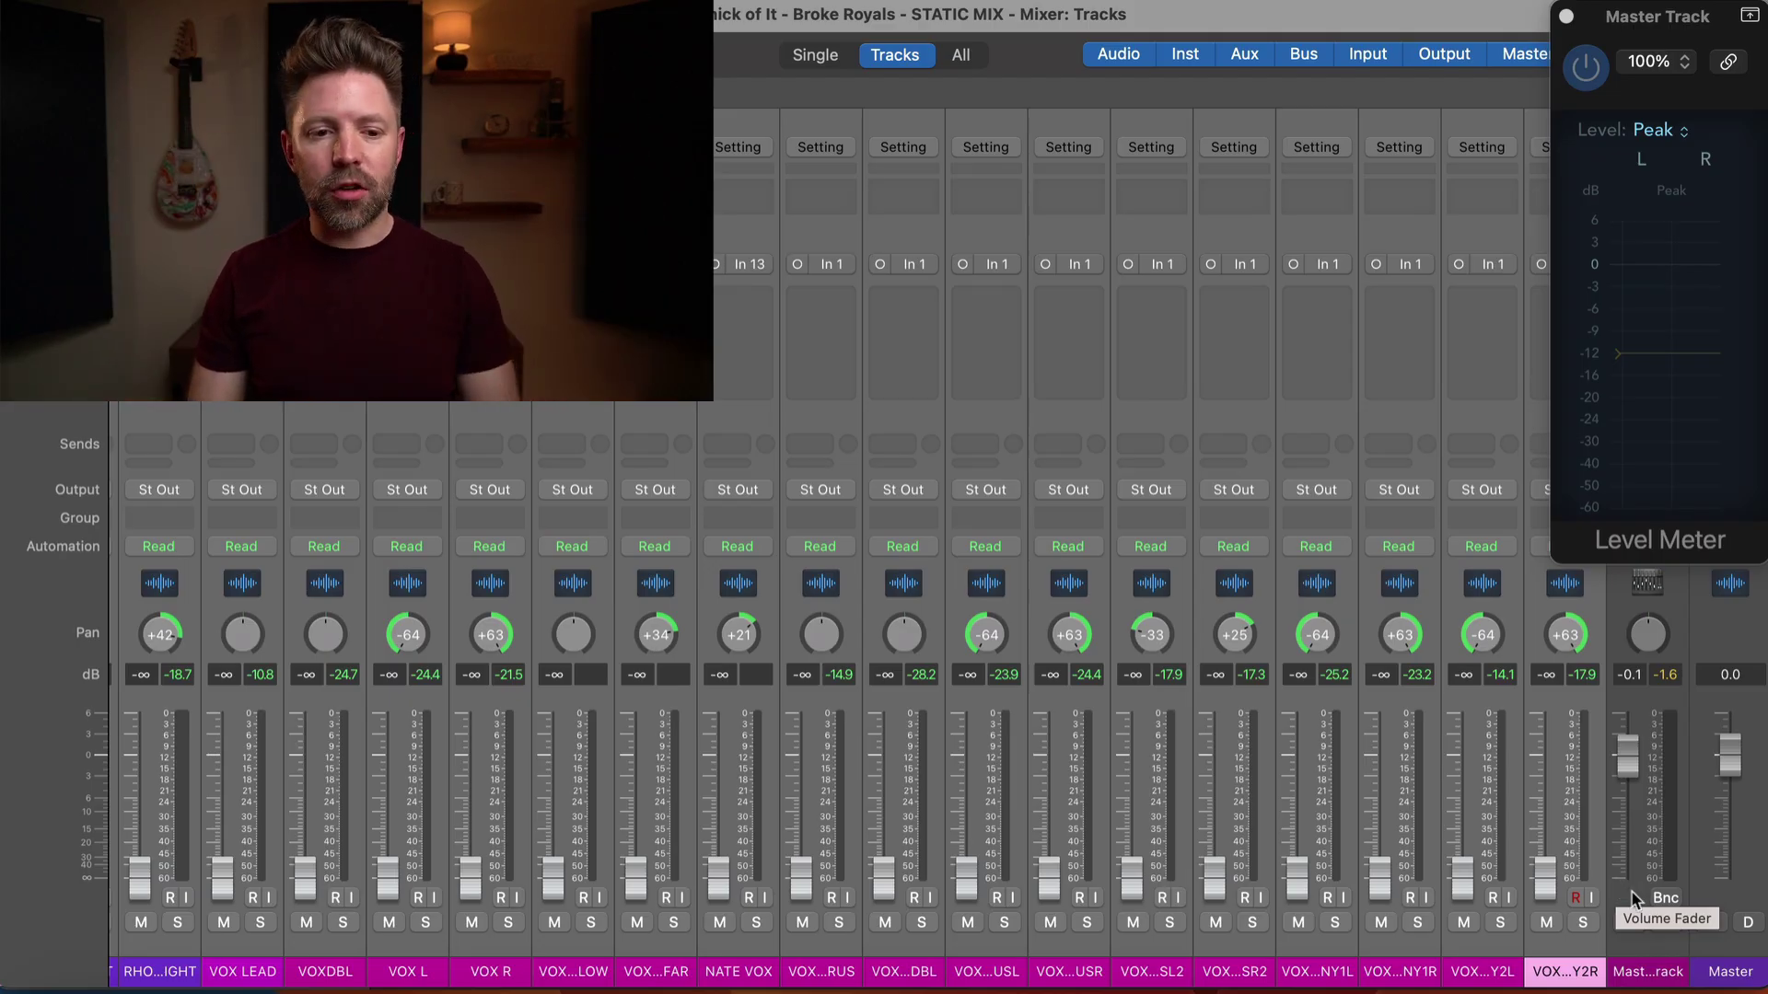
scroll(1066, 750, "left", 5)
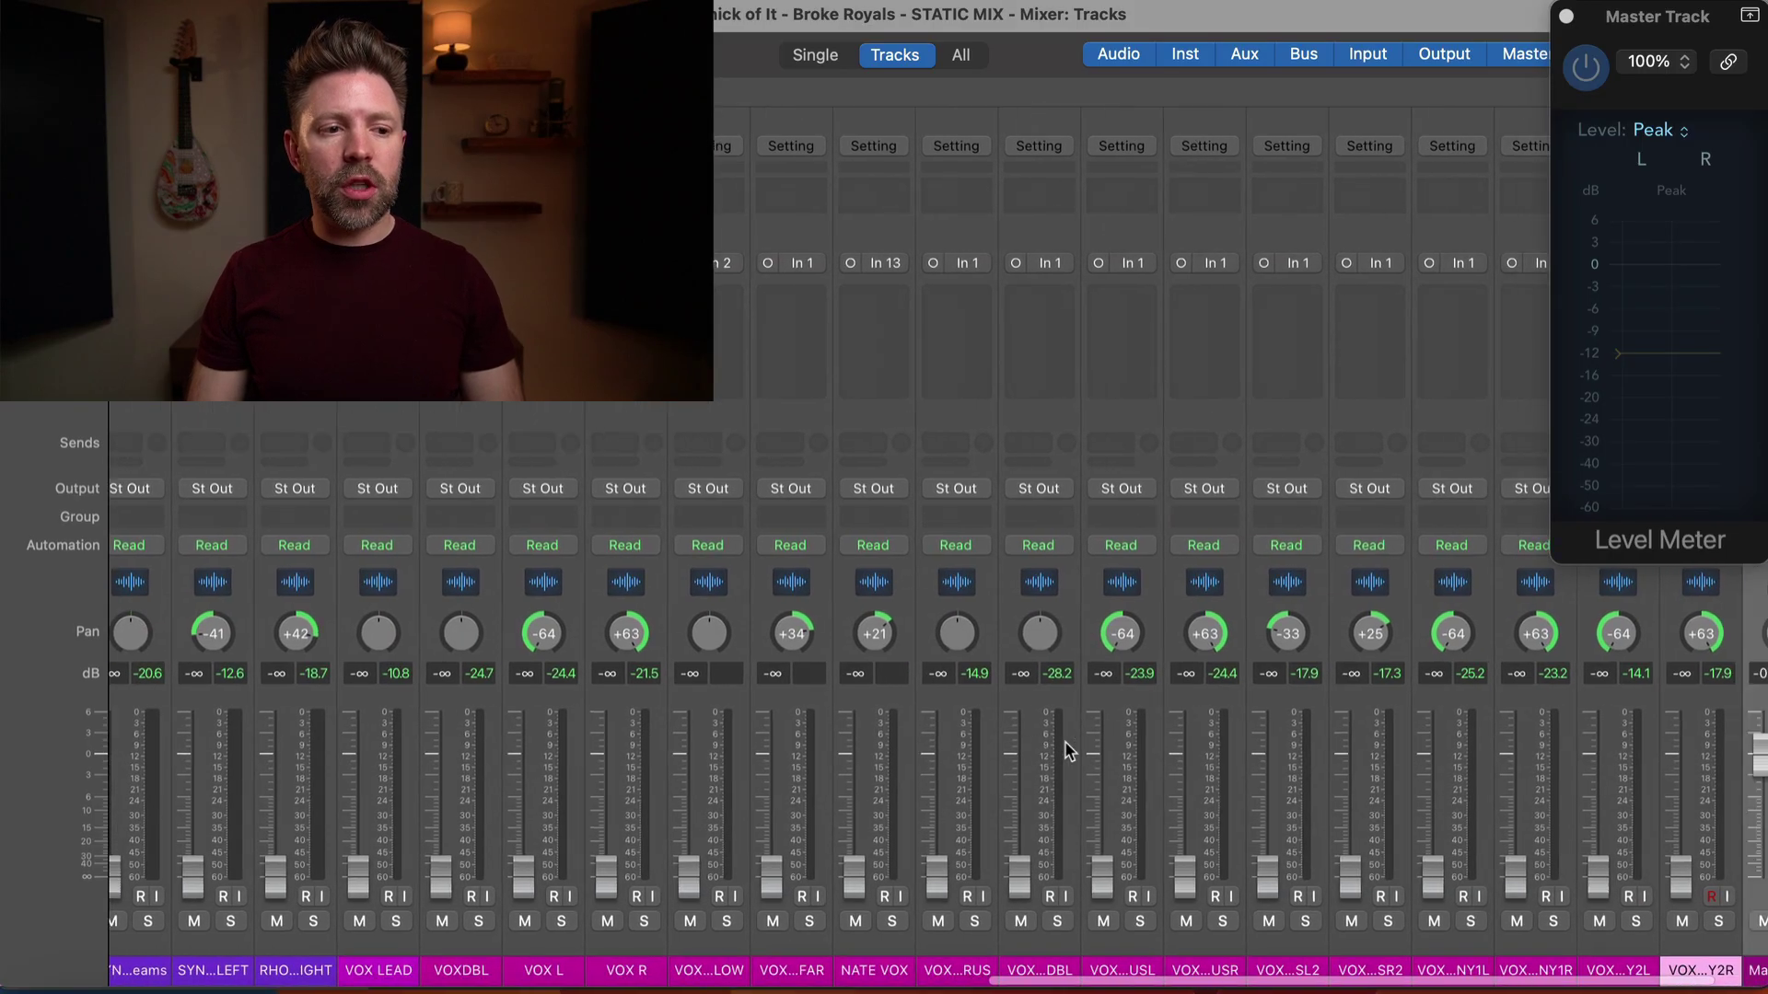
Select the NATE VOX channel strip together with its neighbouring vocal strip
scroll(1065, 750, "right", 2)
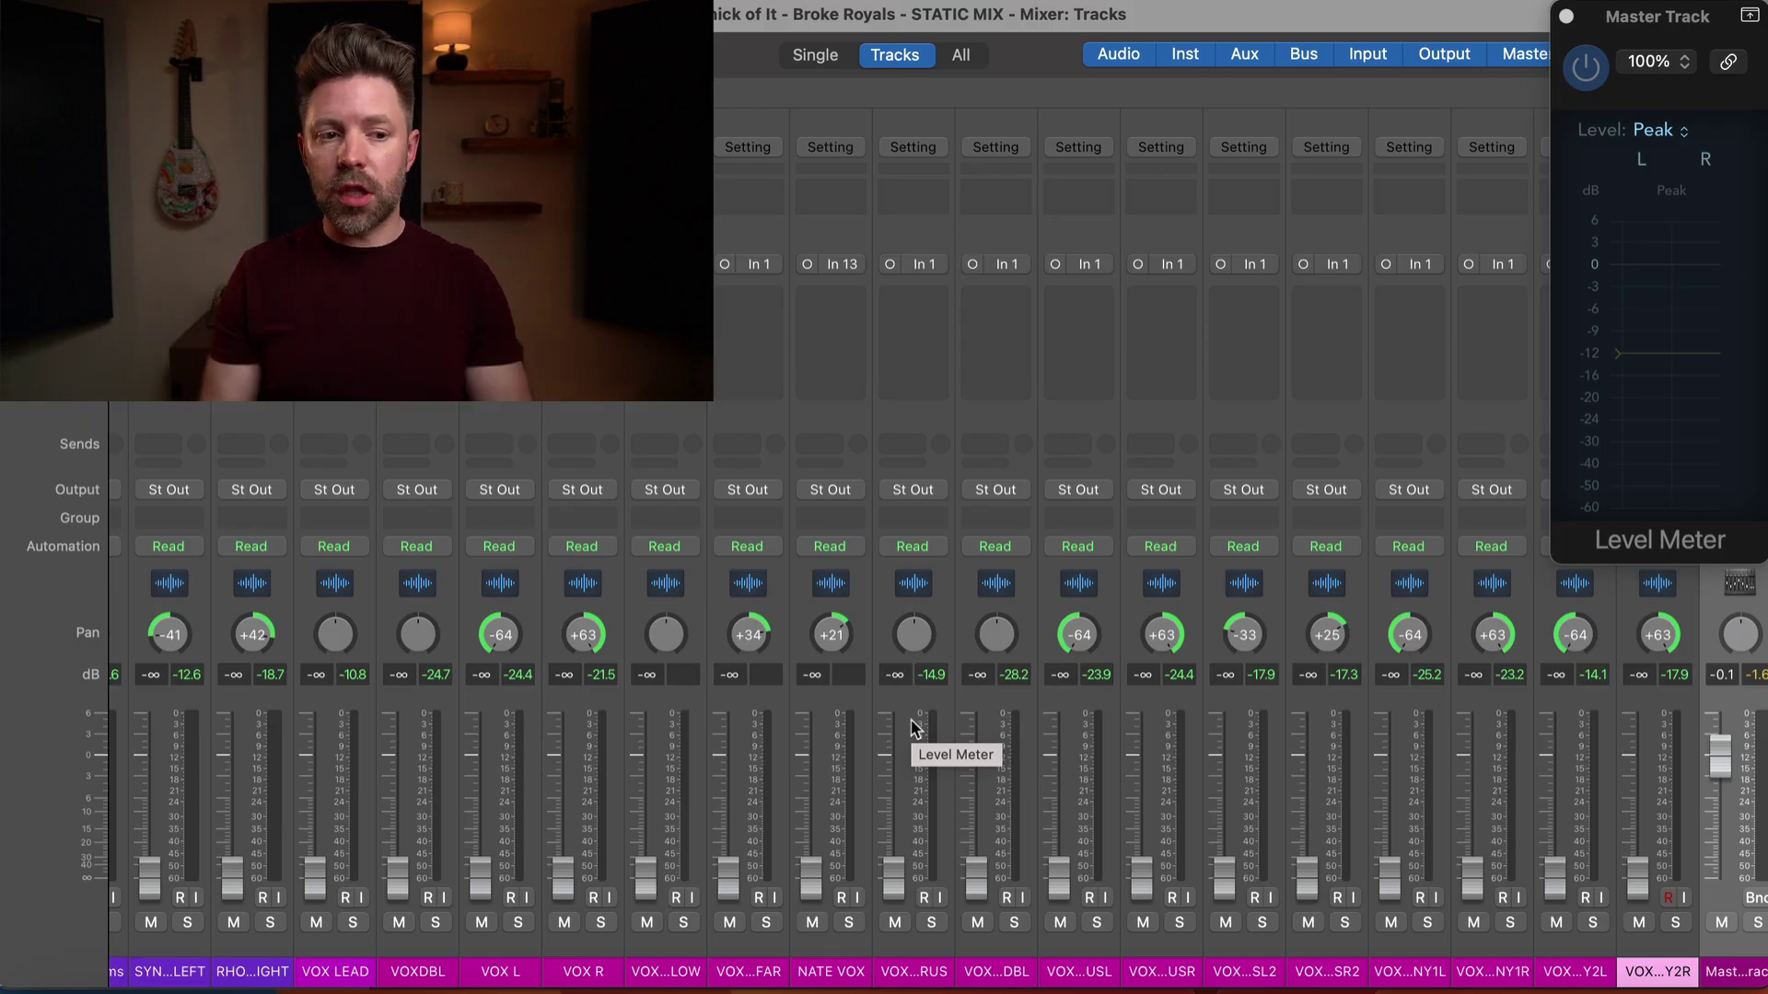
scroll(879, 793, "right", 4)
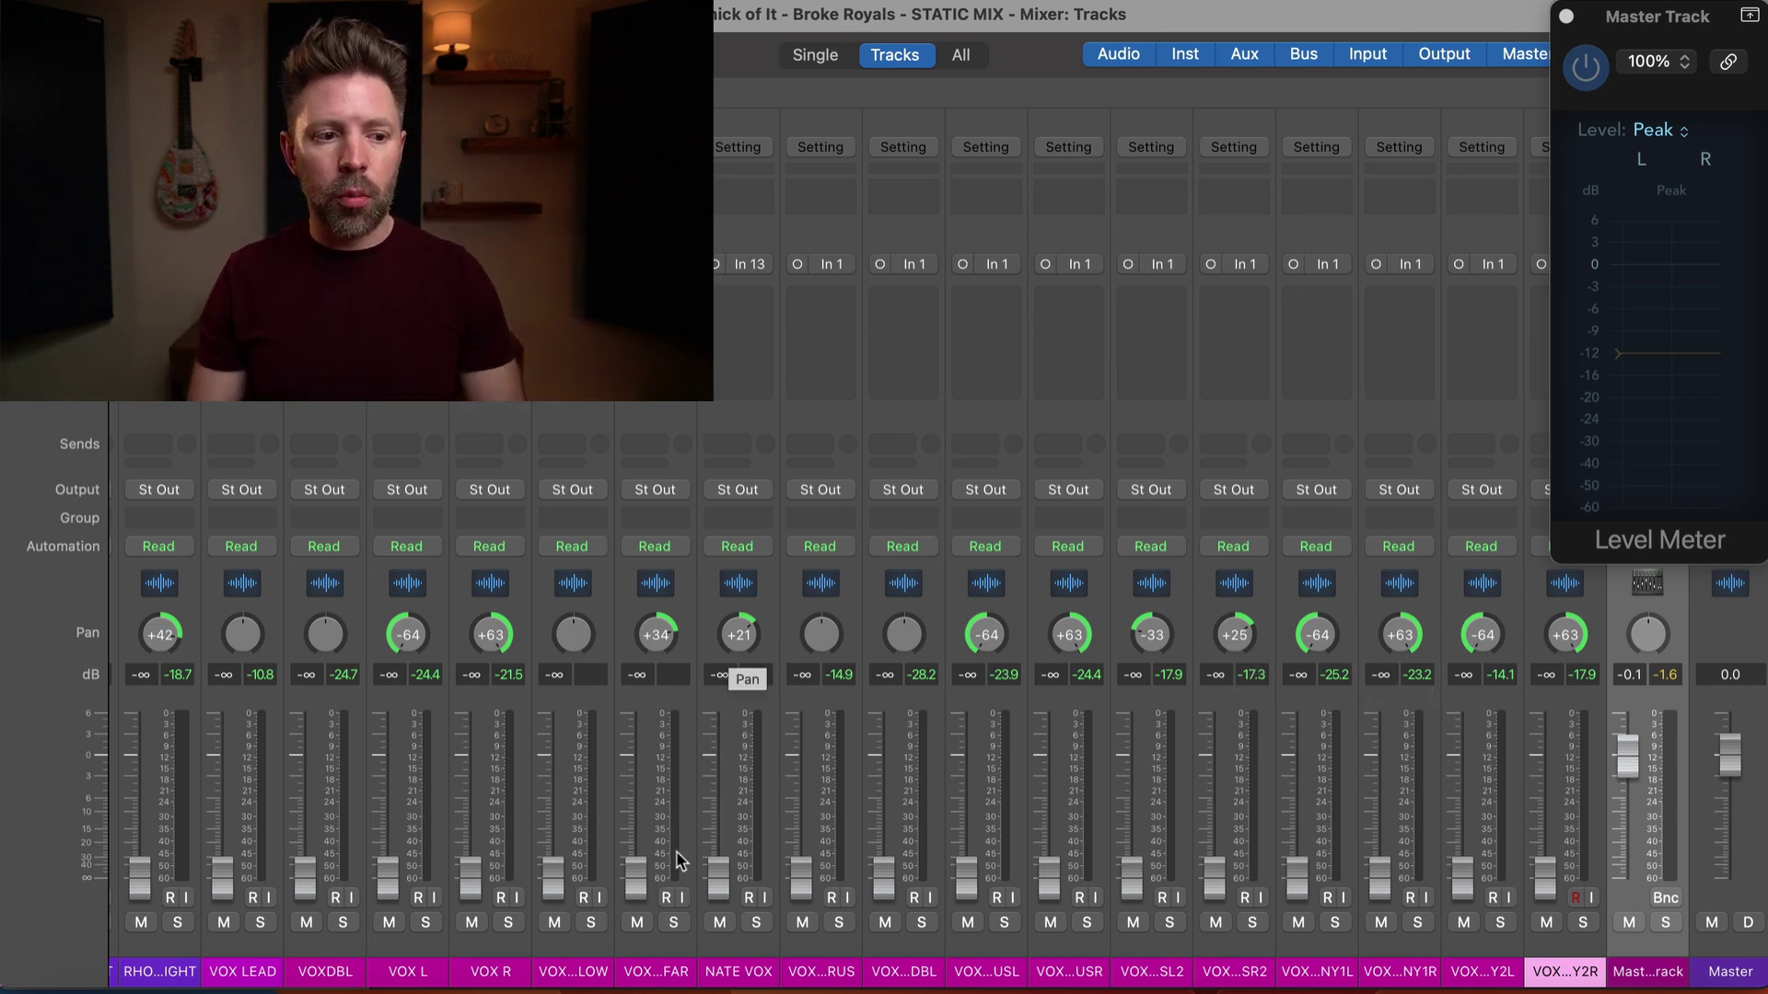
left_click_drag(747, 951, 650, 958)
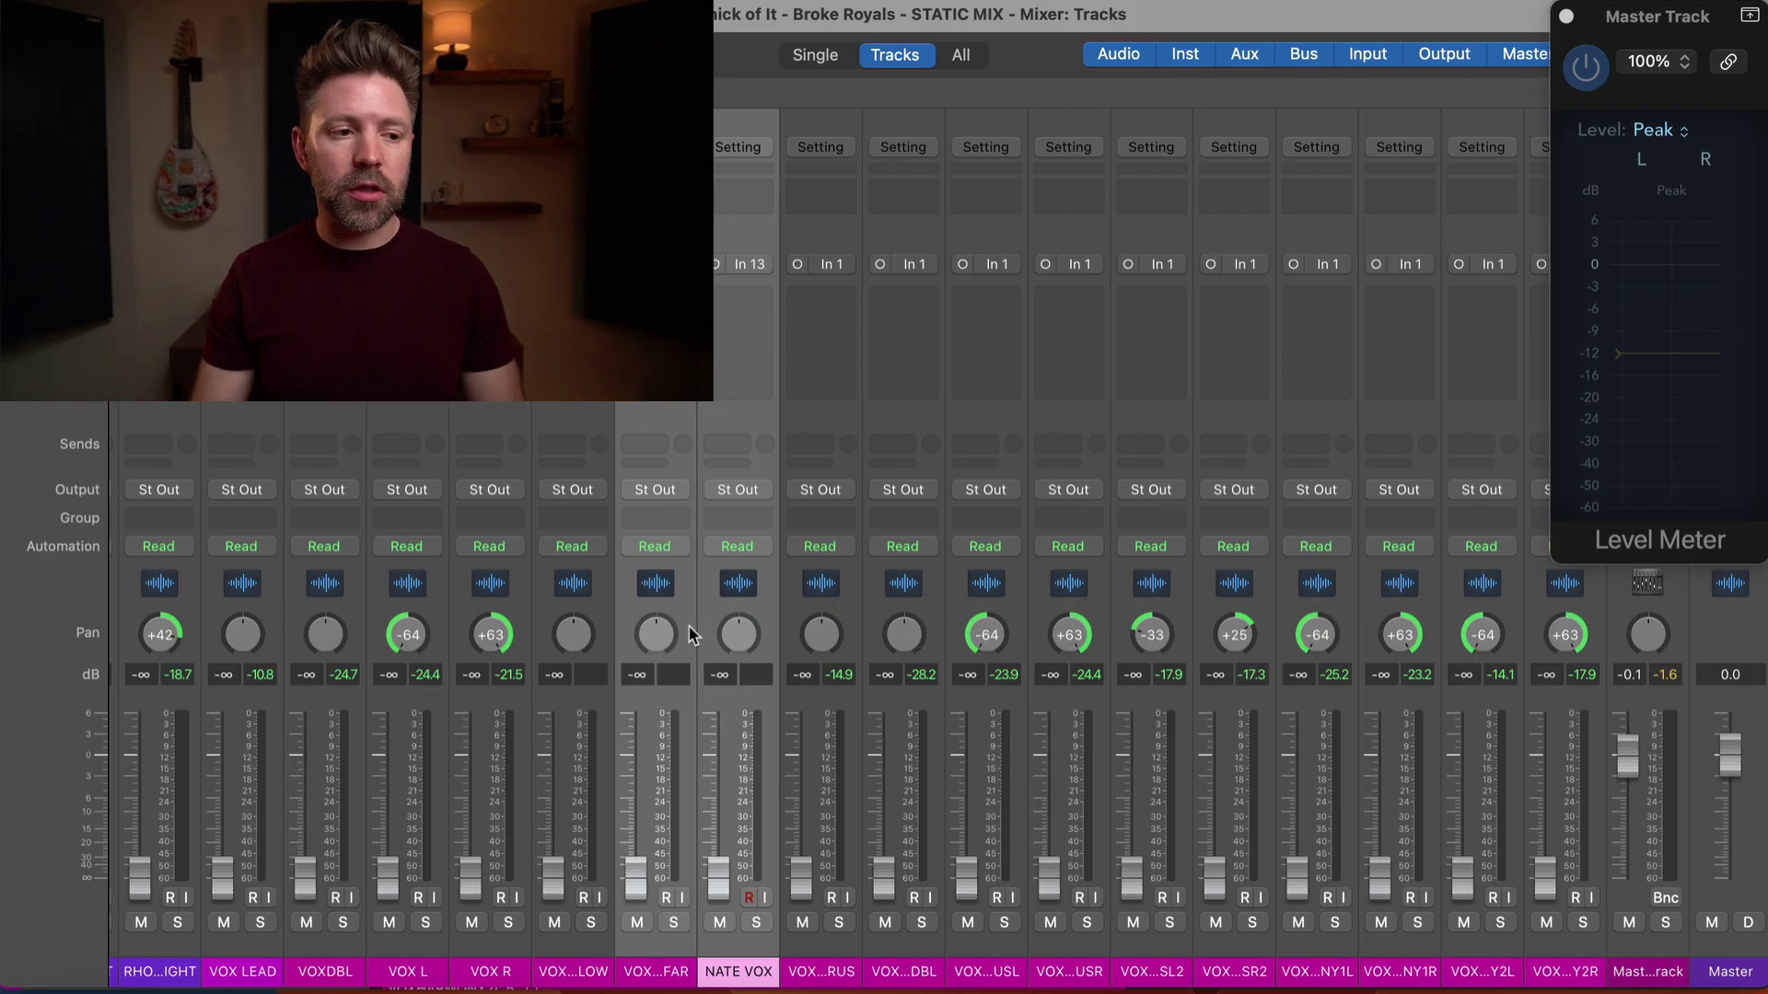
scroll(693, 634, "left", 5)
key("x")
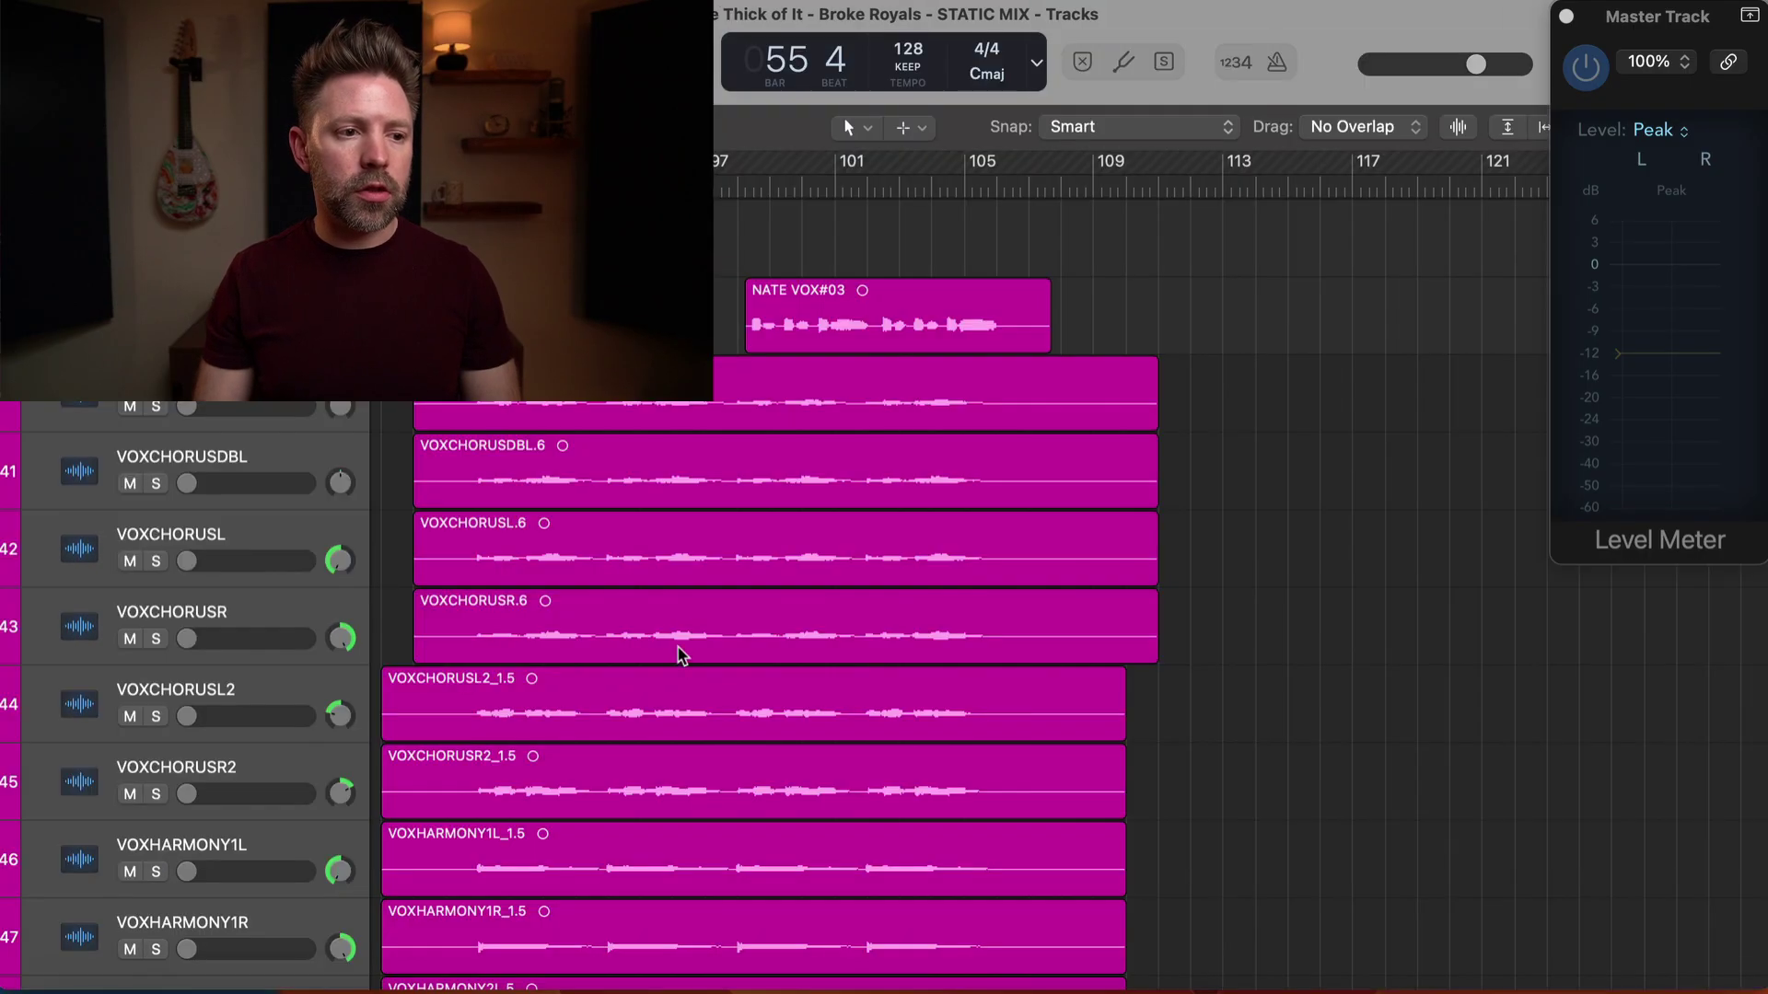
scroll(718, 556, "up", 10)
scroll(719, 562, "up", 10)
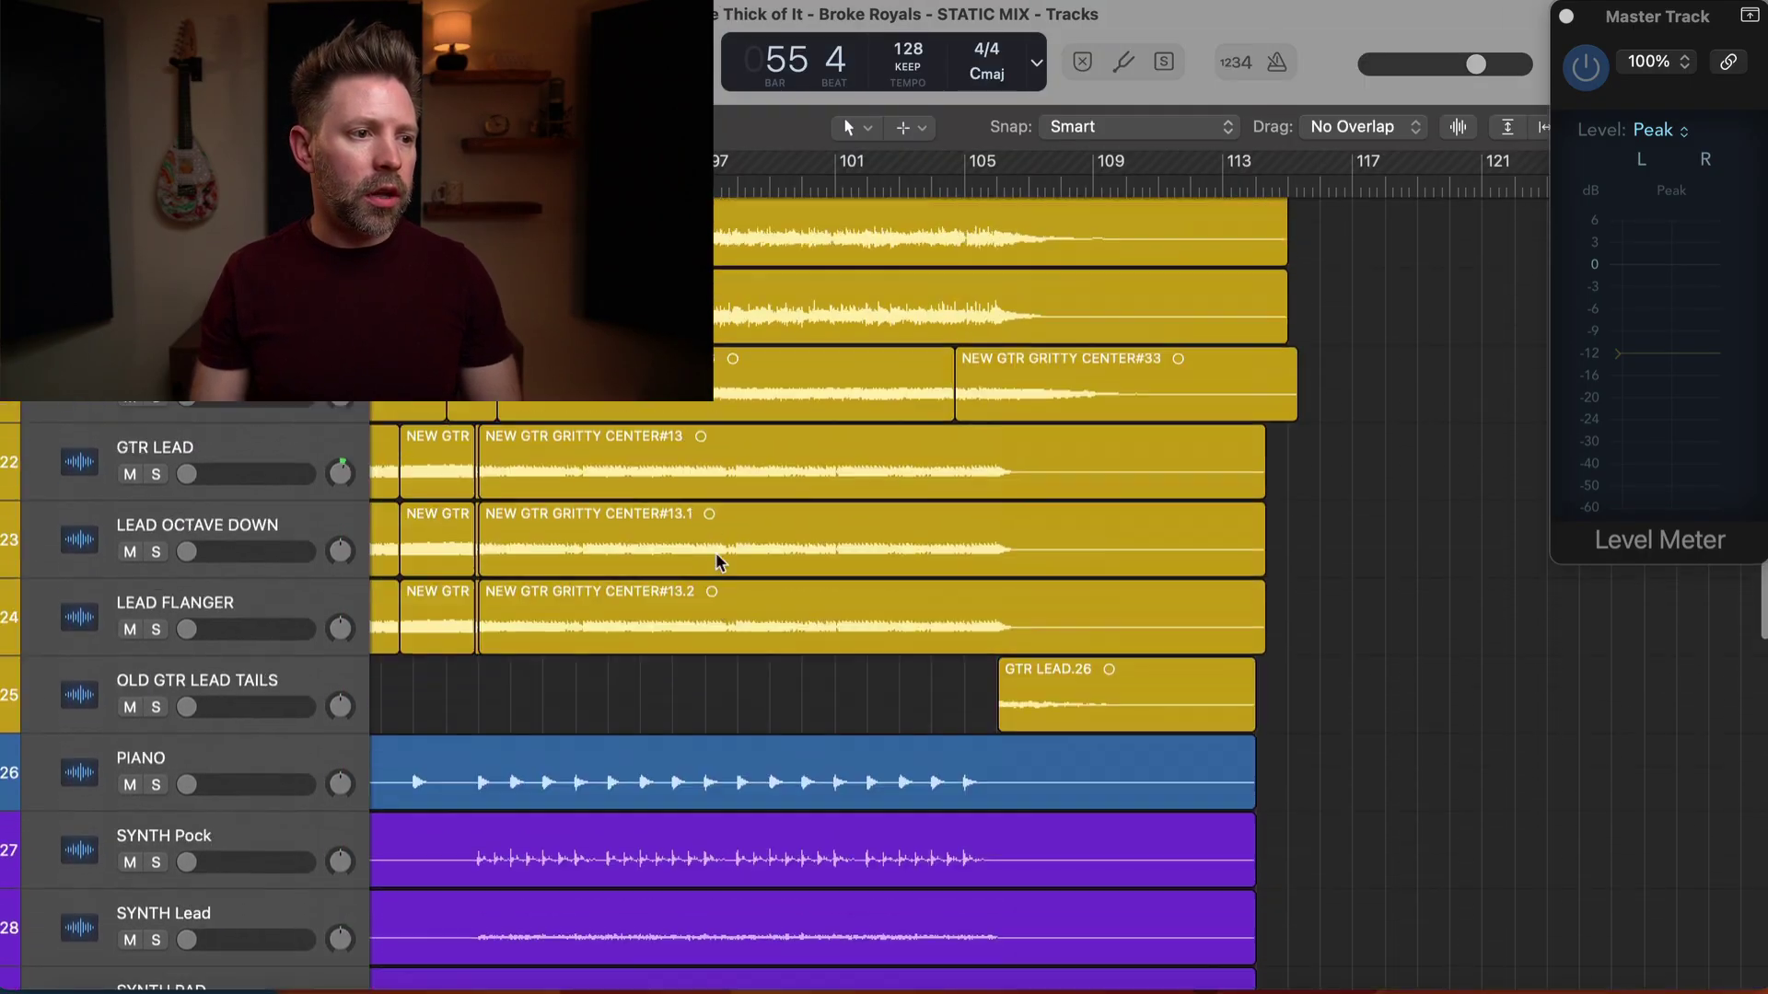
scroll(718, 562, "down", 6)
scroll(716, 558, "down", 5)
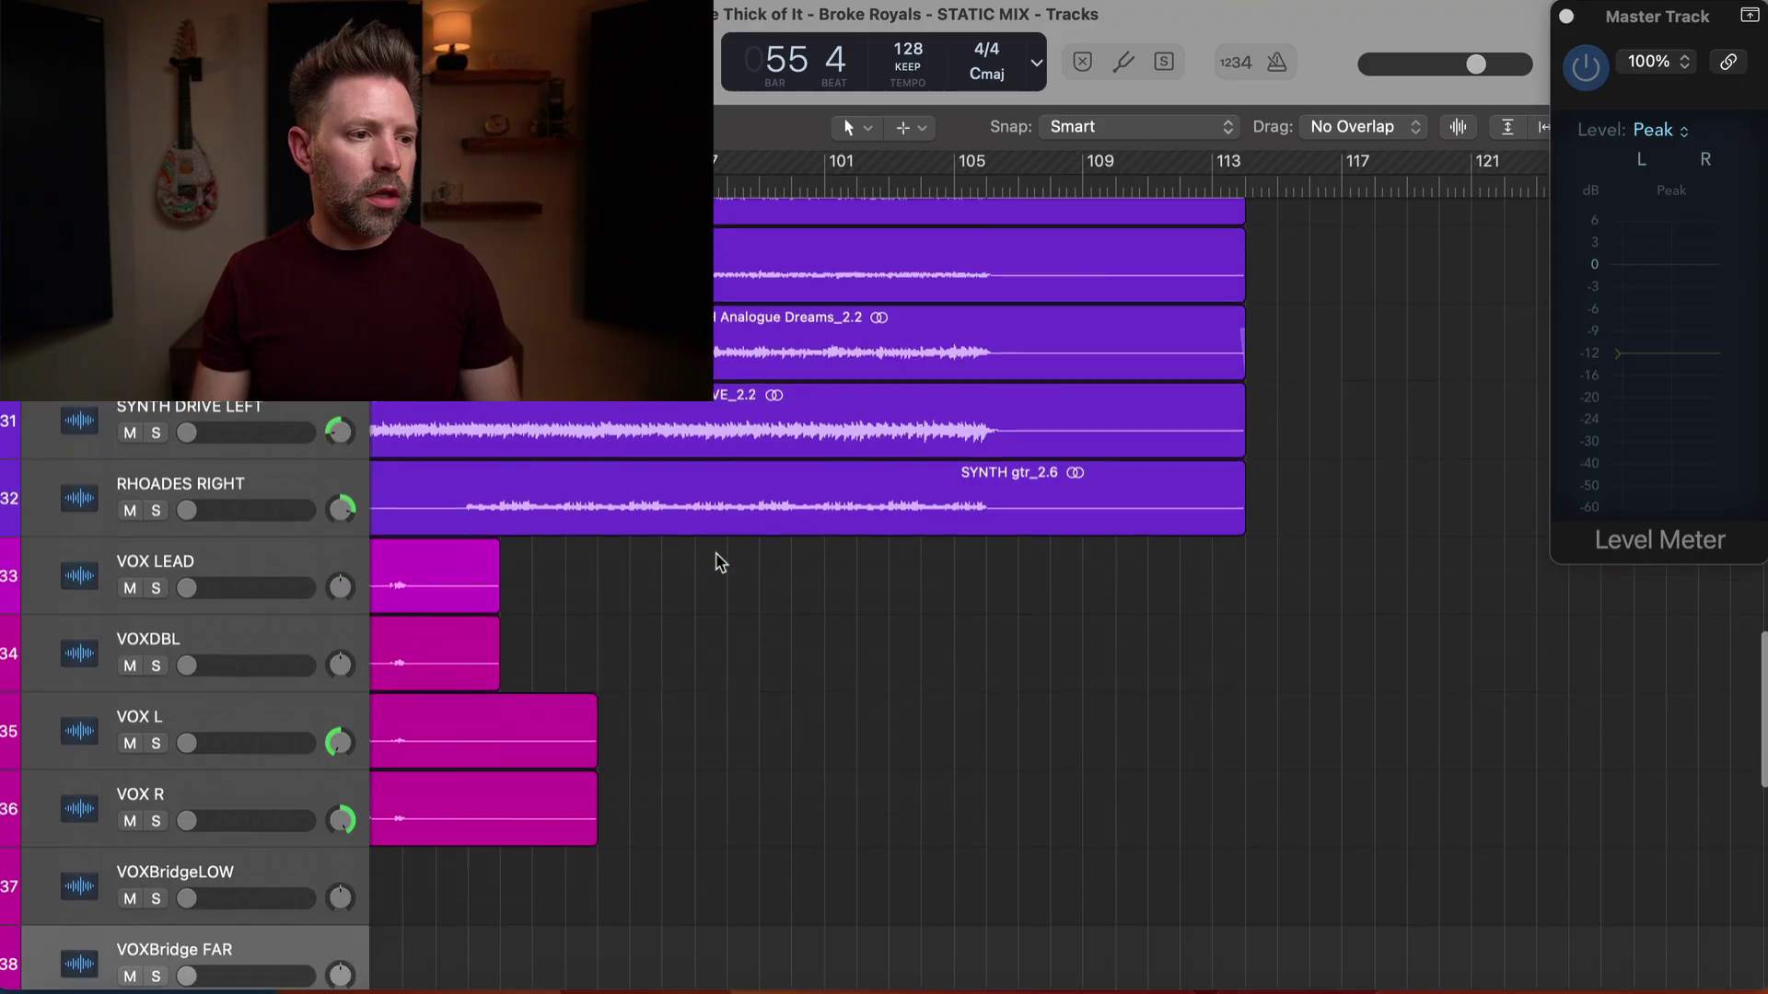
scroll(719, 560, "up", 1)
left_click(294, 589)
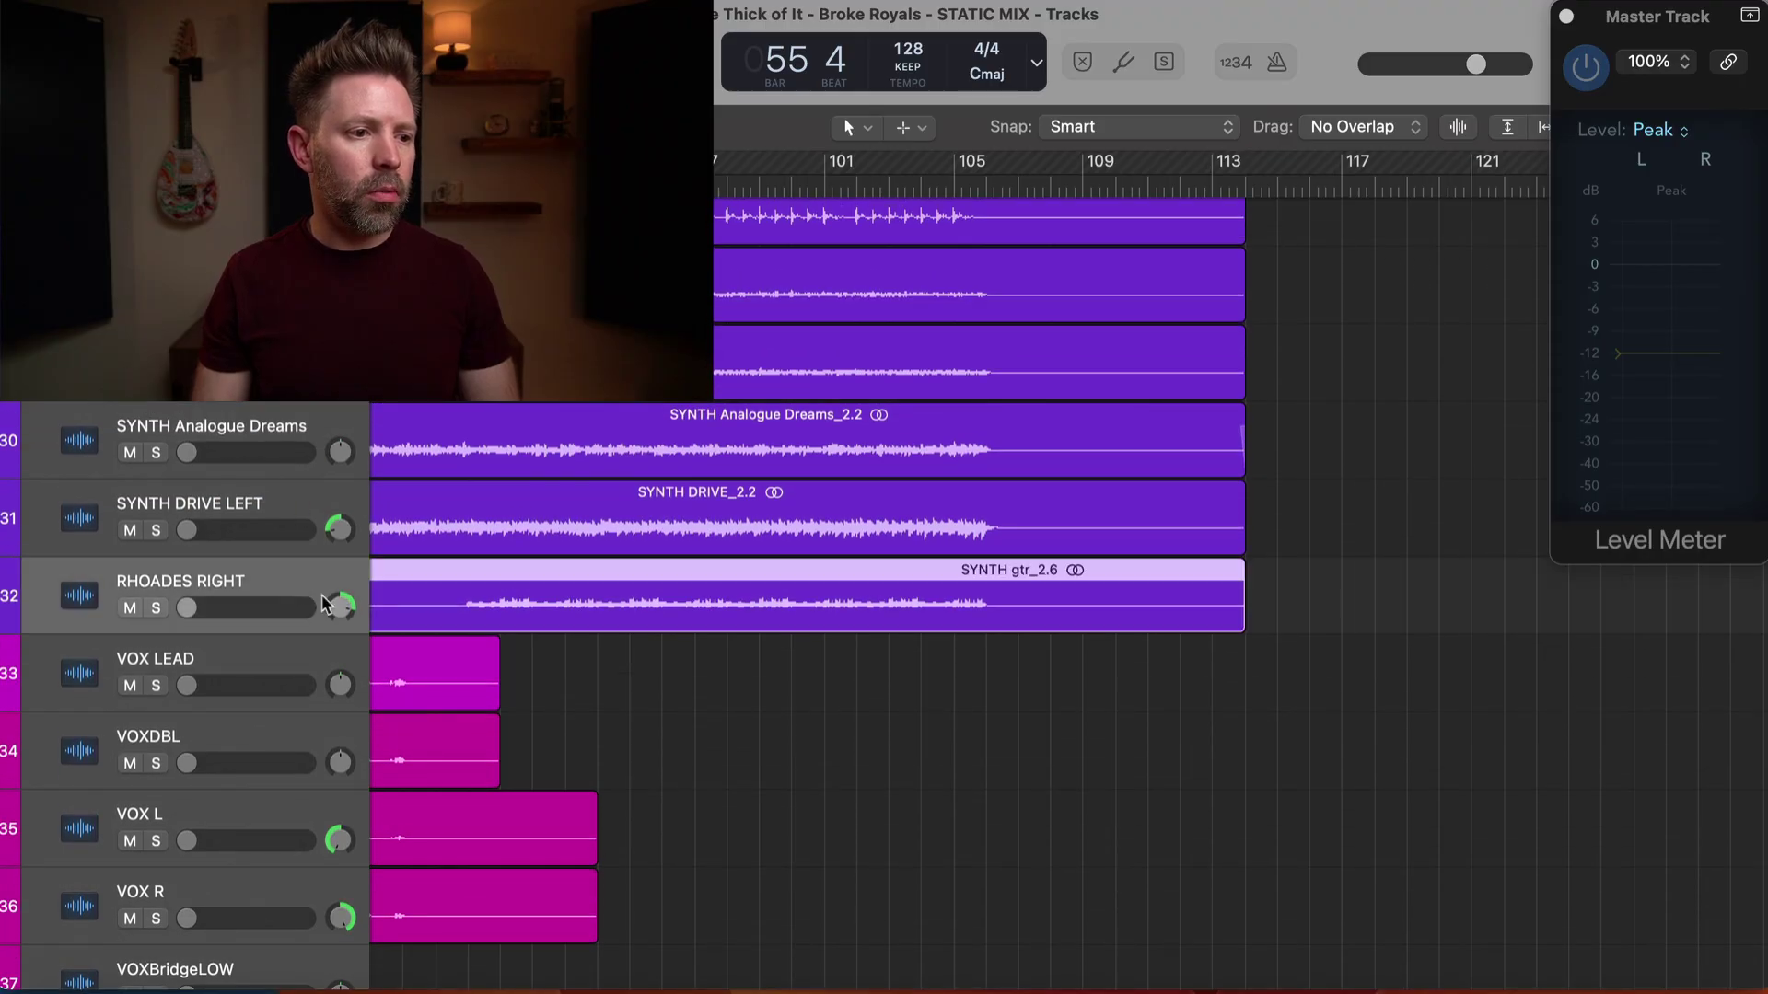
left_click(340, 606, "alt")
left_click(340, 529, "alt")
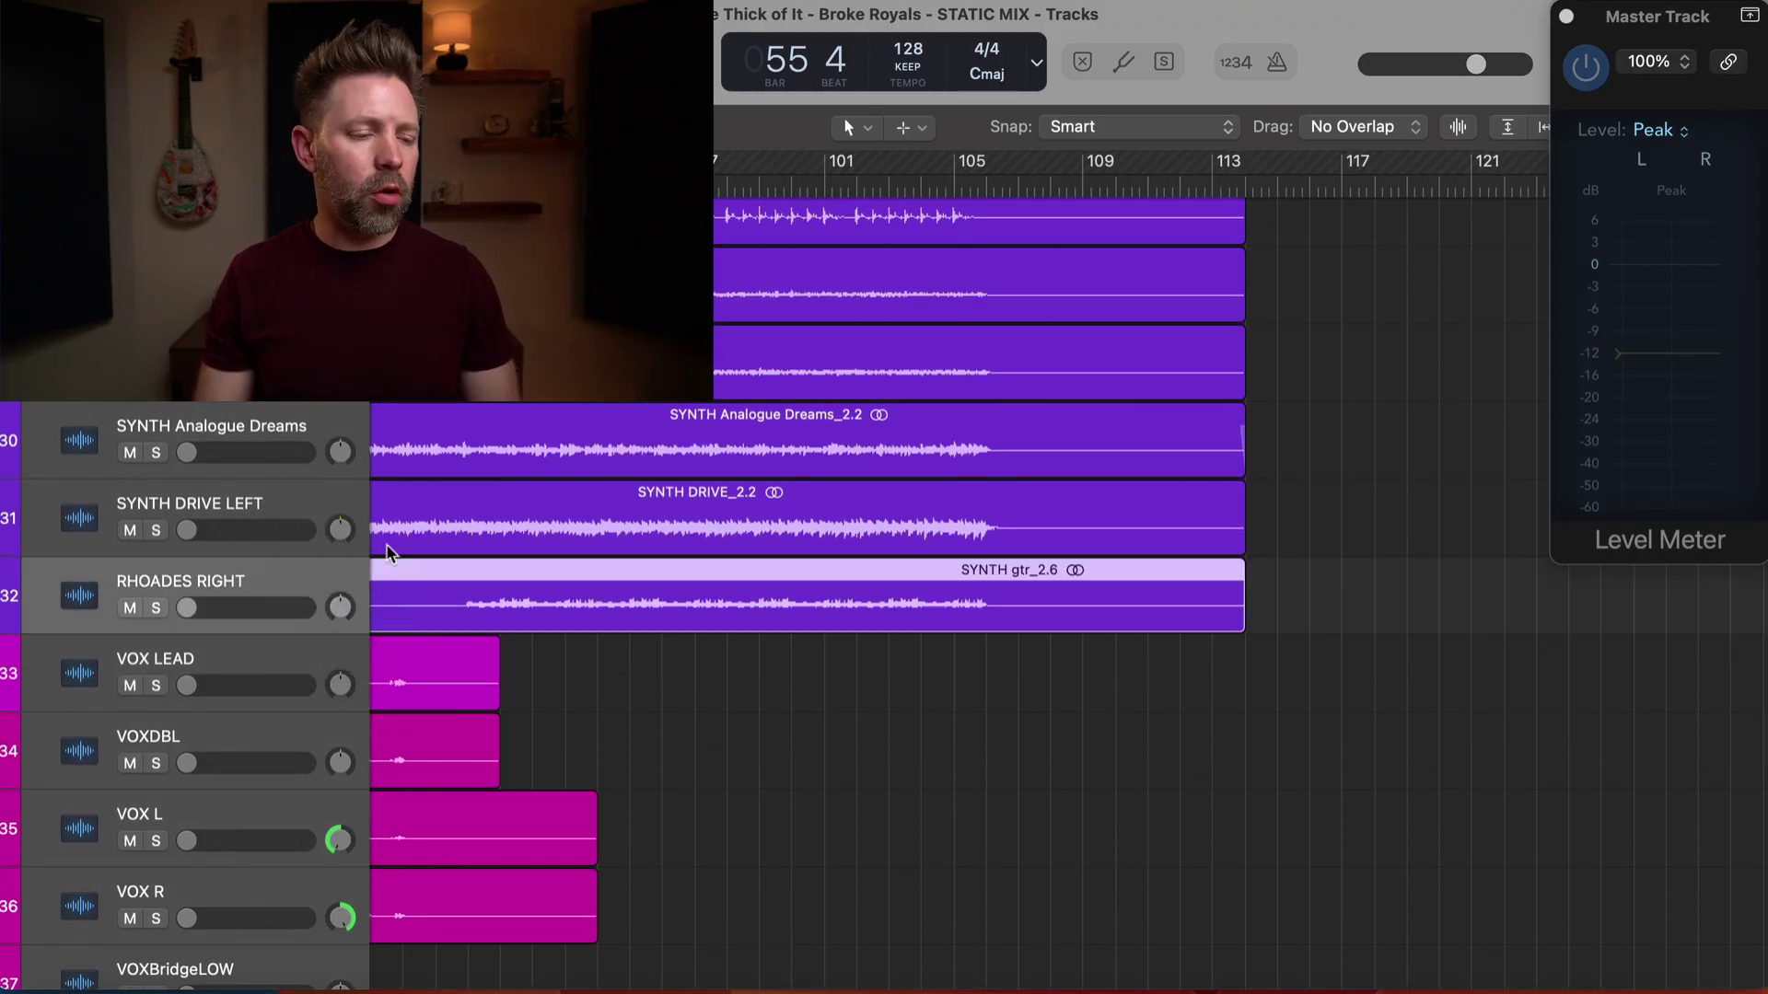
scroll(565, 568, "up", 12)
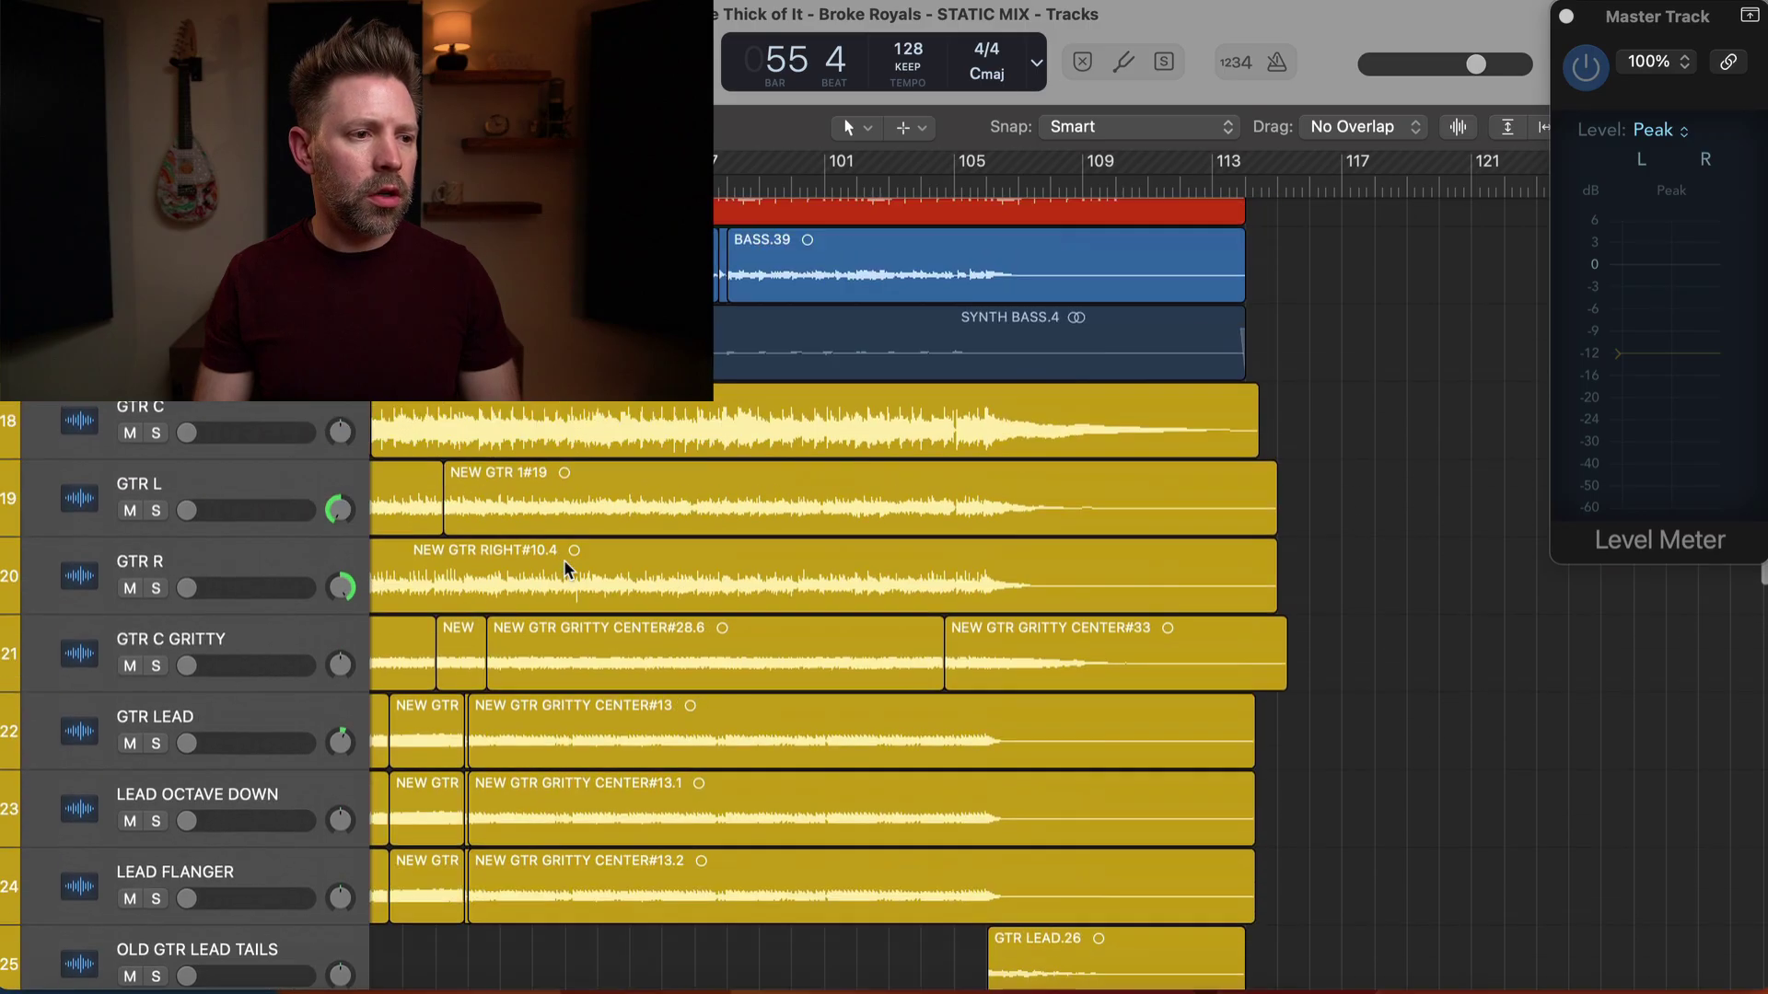
scroll(564, 568, "up", 12)
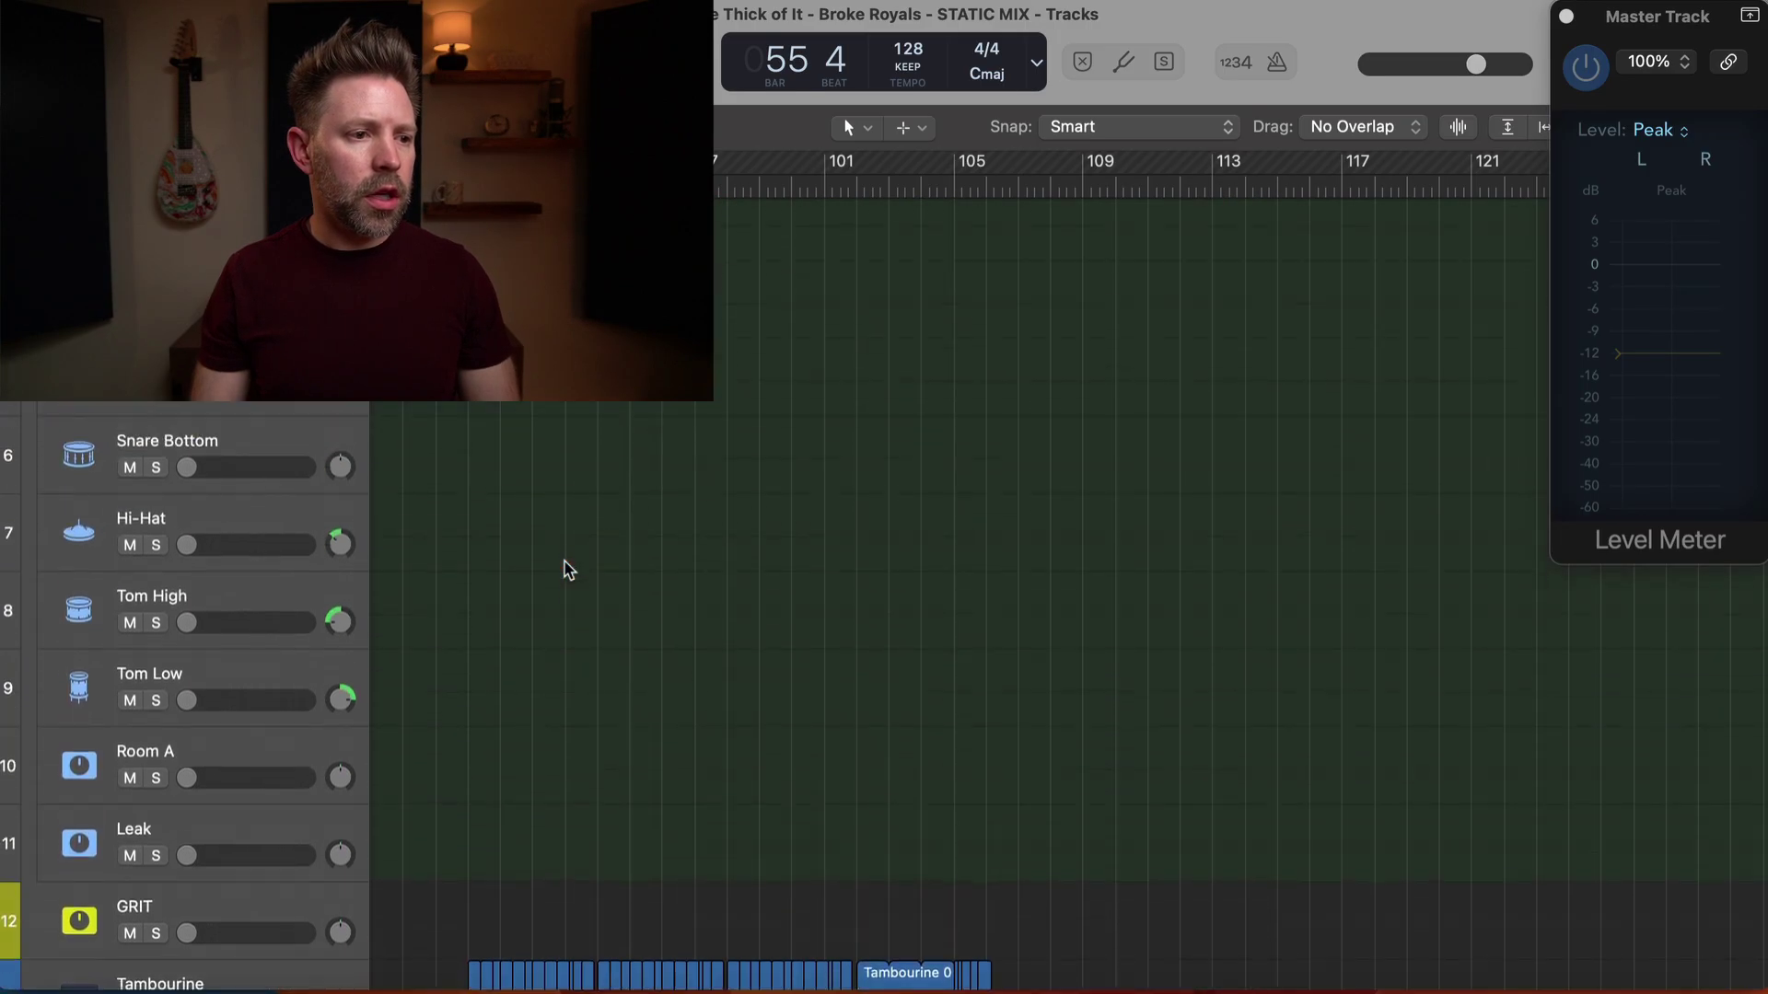
scroll(565, 568, "up", 3)
scroll(561, 568, "down", 2)
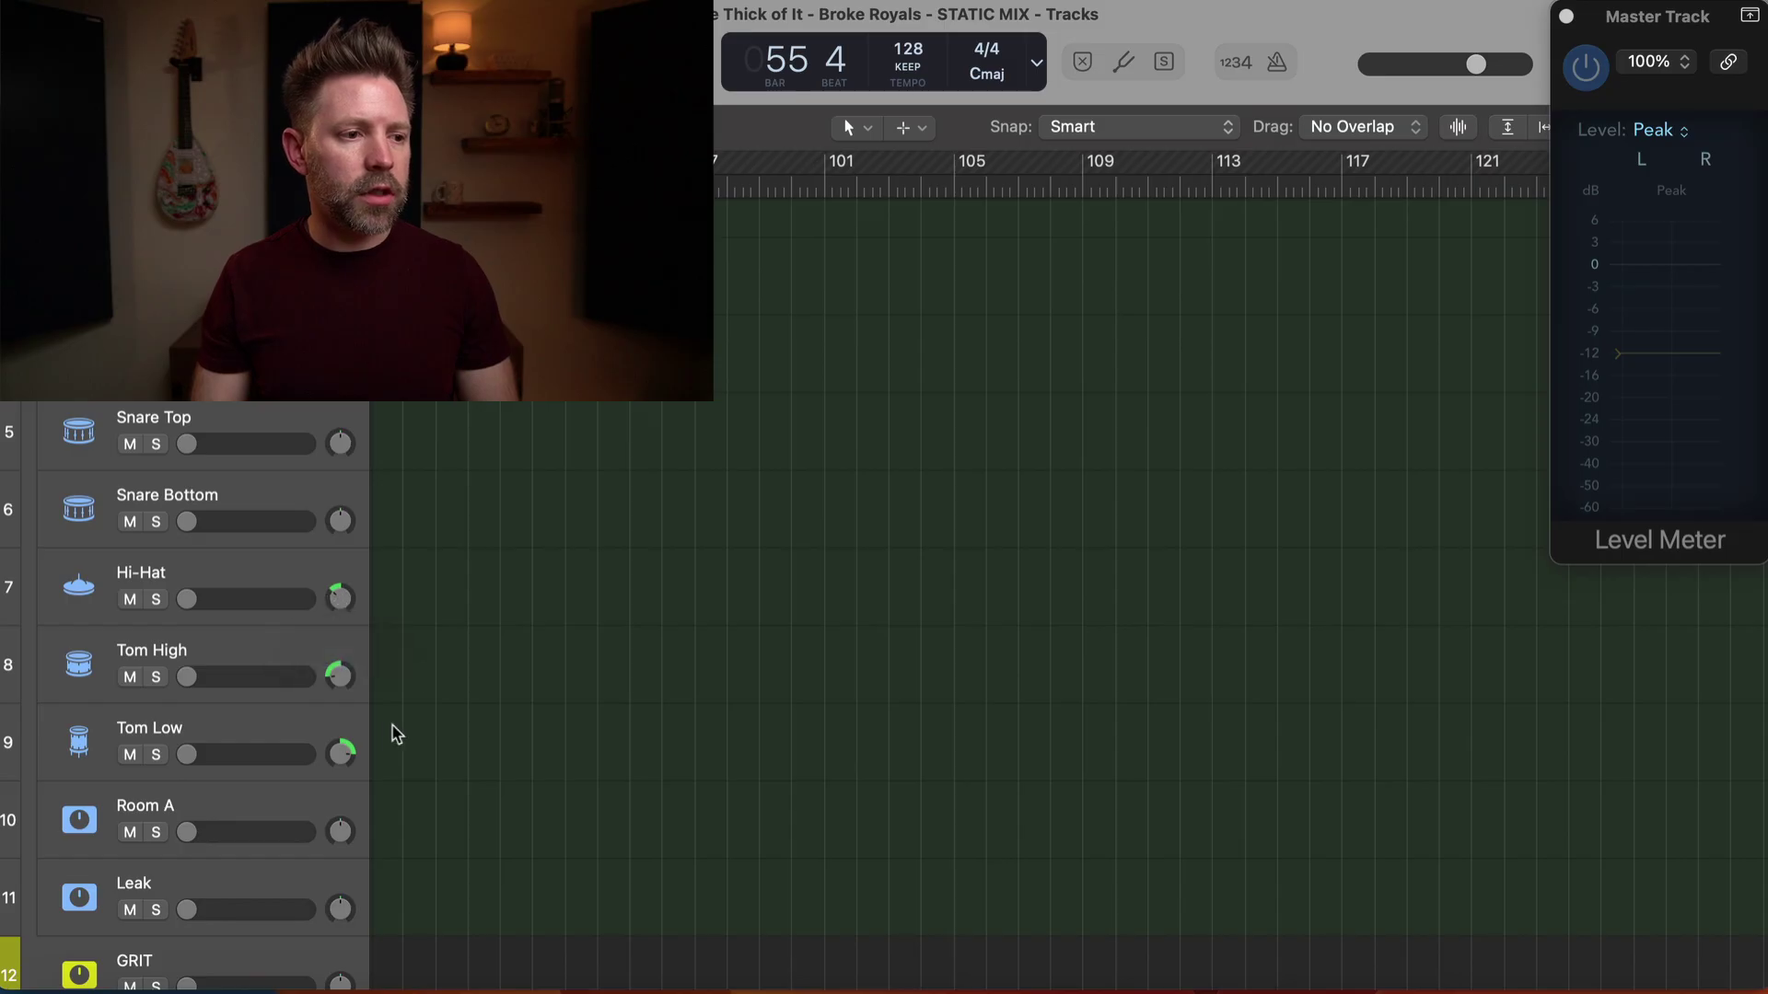
scroll(383, 710, "up", 3)
scroll(387, 712, "down", 5)
scroll(387, 713, "down", 8)
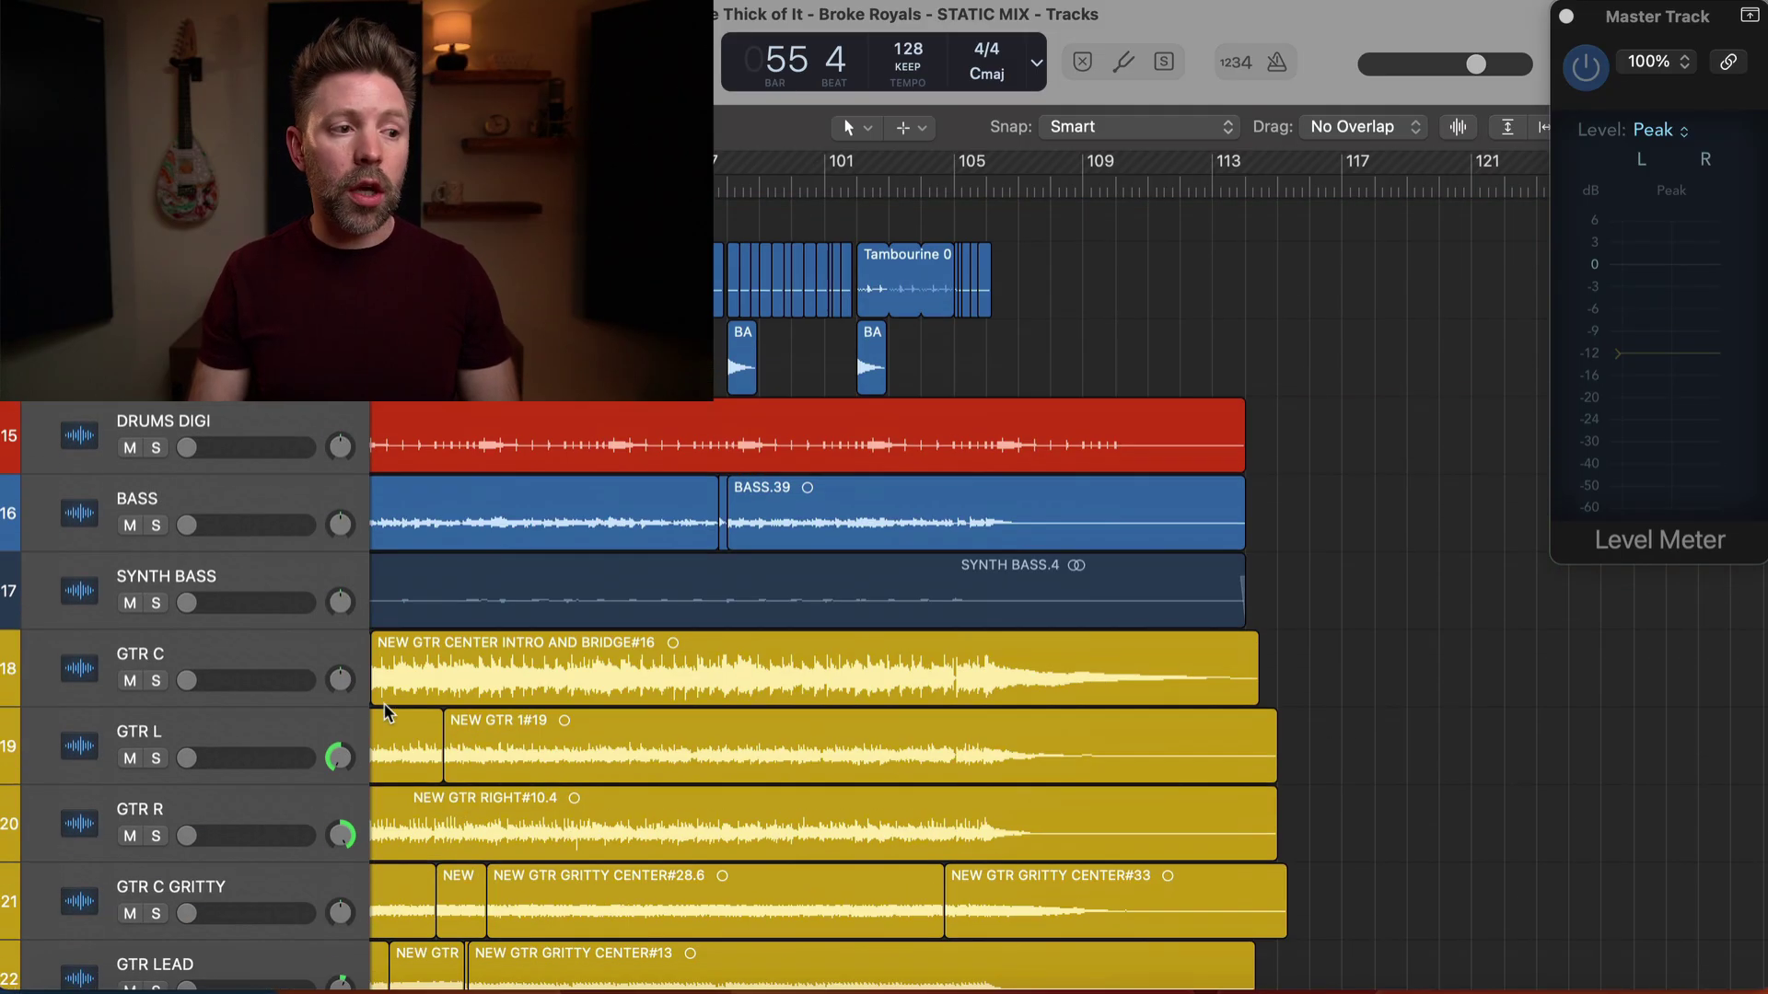
Open the Mixer with X and scroll across the channel strips toward the Master
key("x")
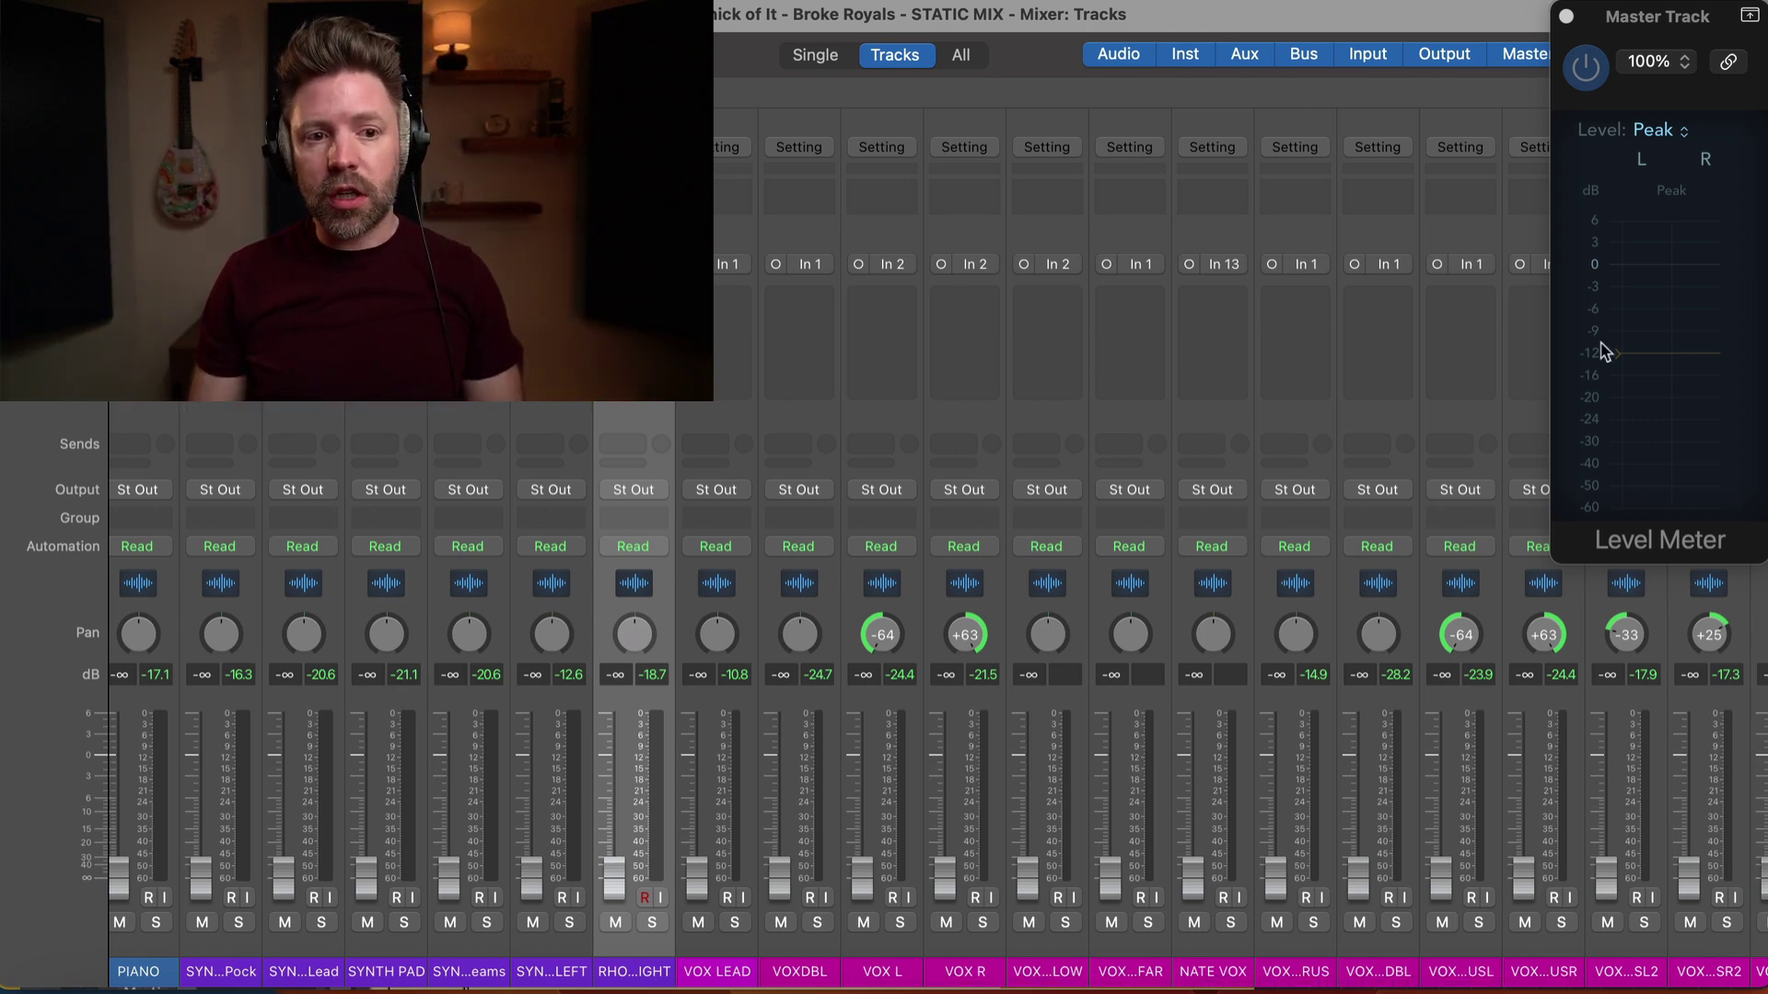
scroll(1298, 439, "right", 10)
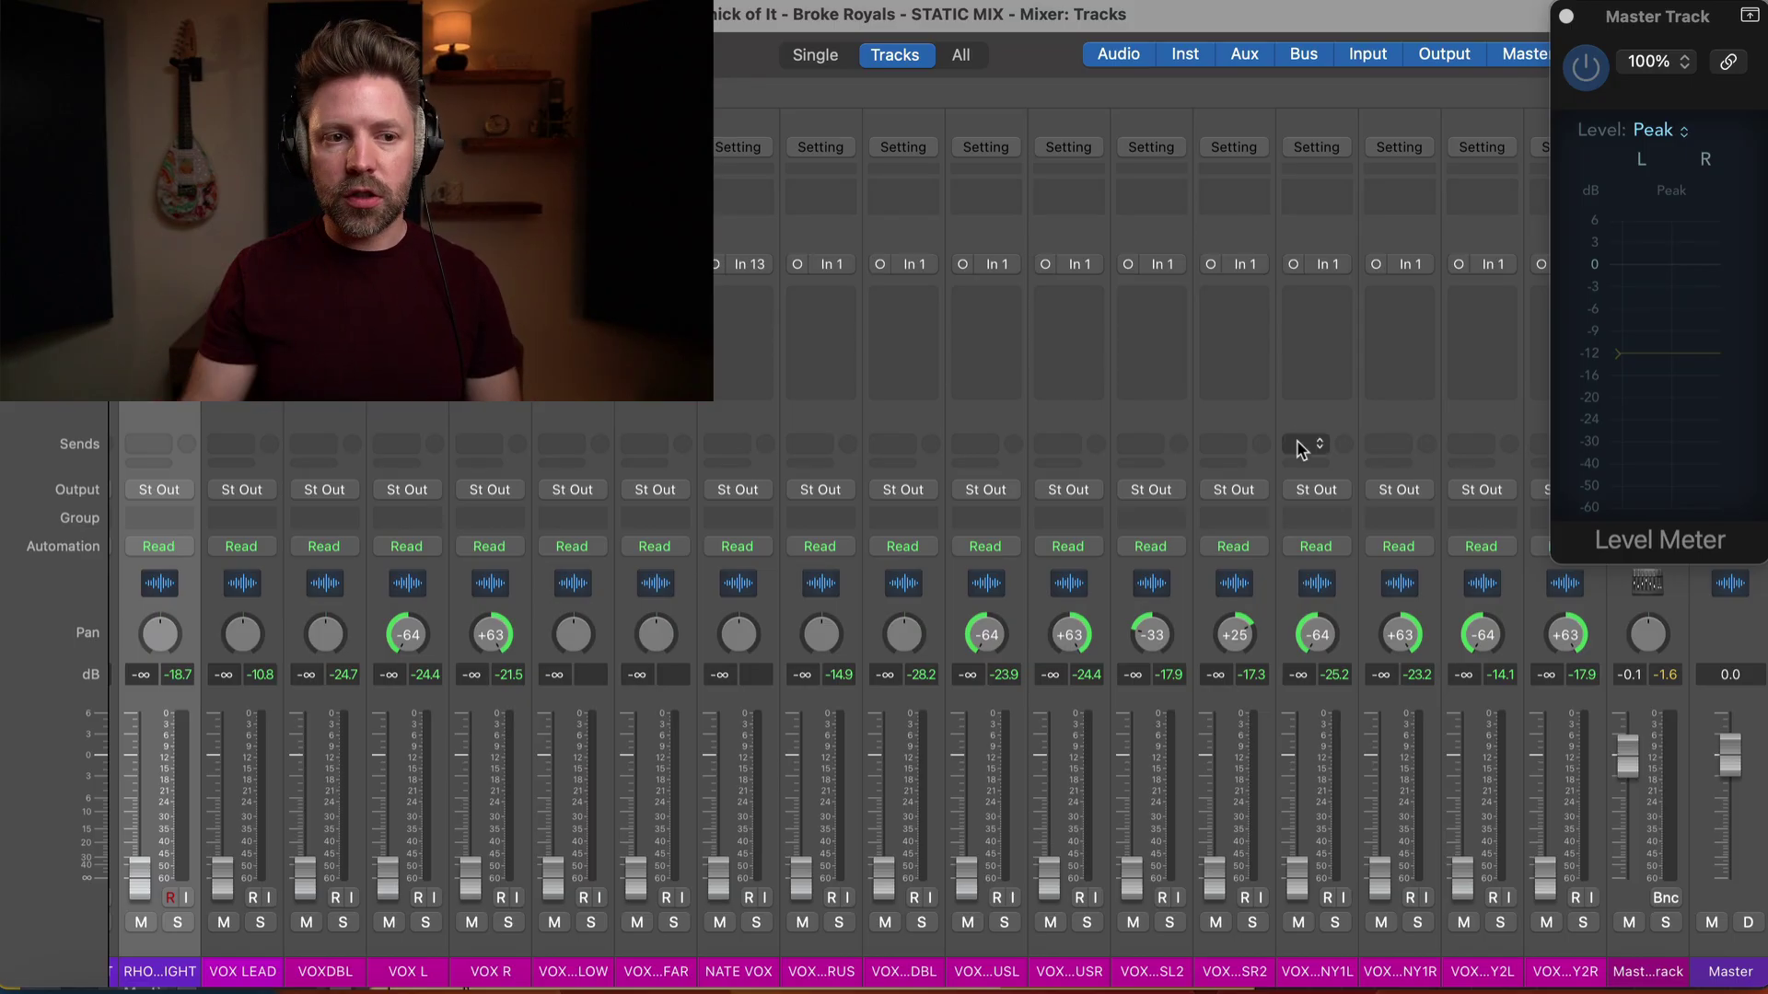
Review the tracks, start playback from bar 73, and reopen the mixer to watch levels
key("x")
scroll(1065, 406, "up", 5)
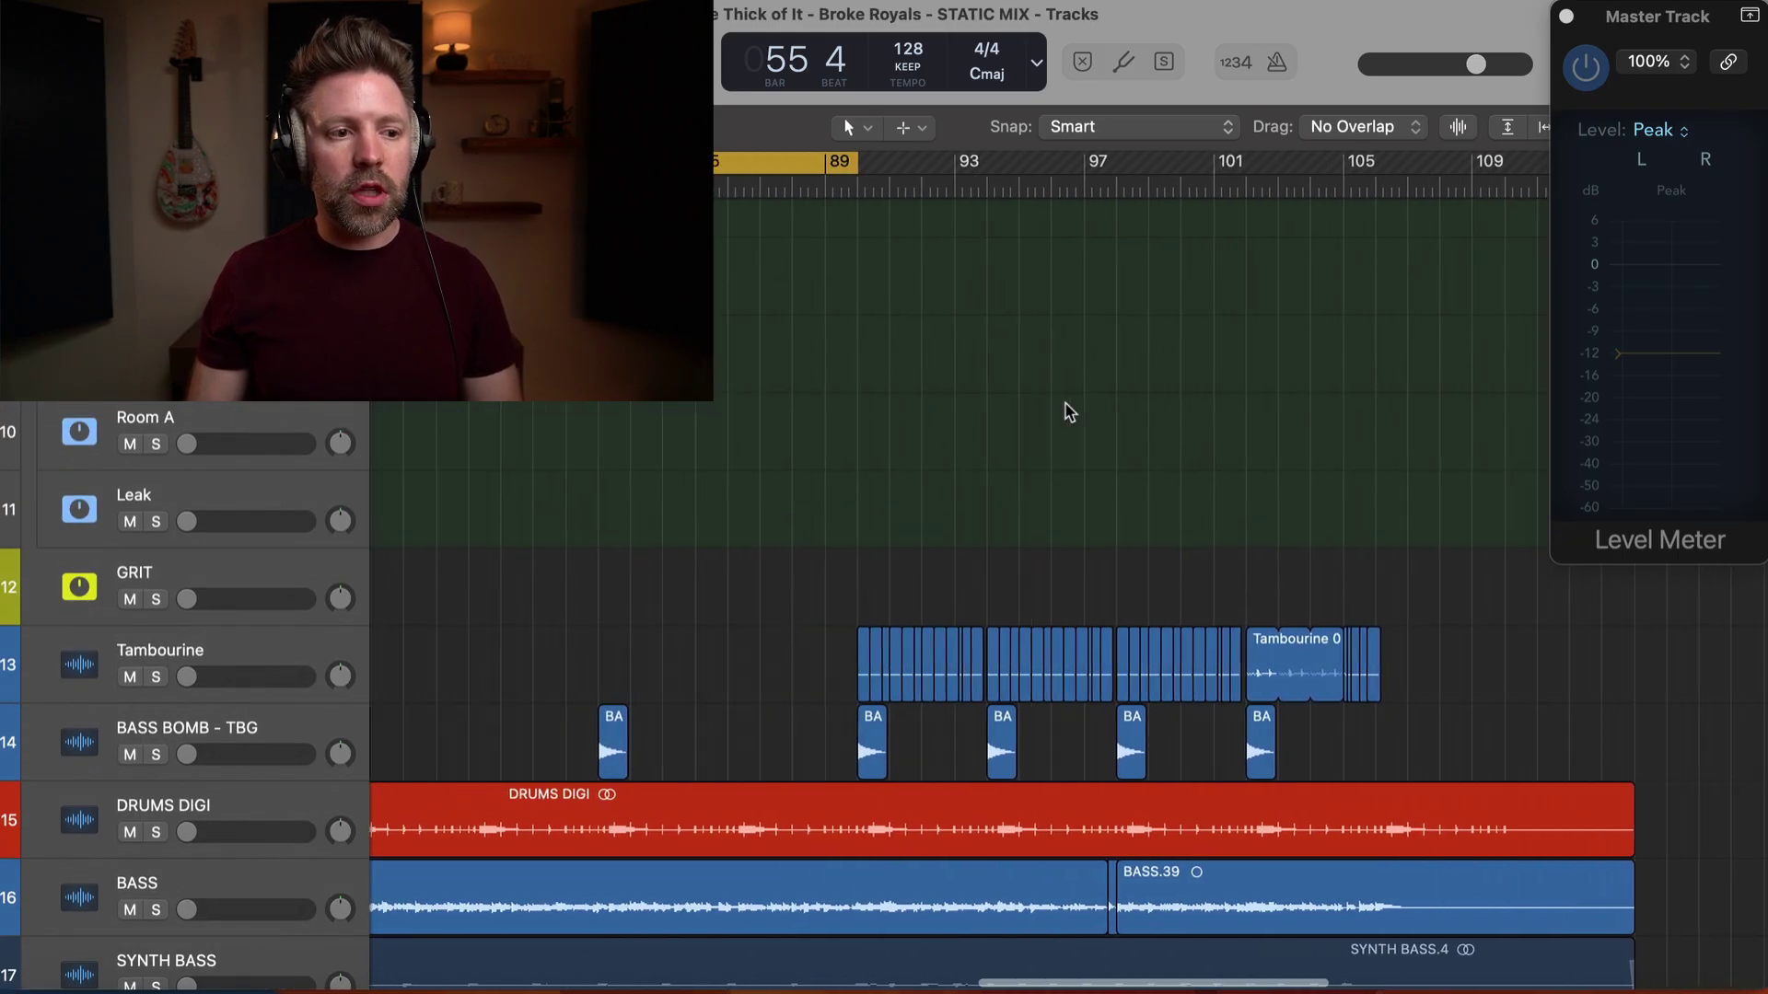
scroll(1068, 412, "down", 5)
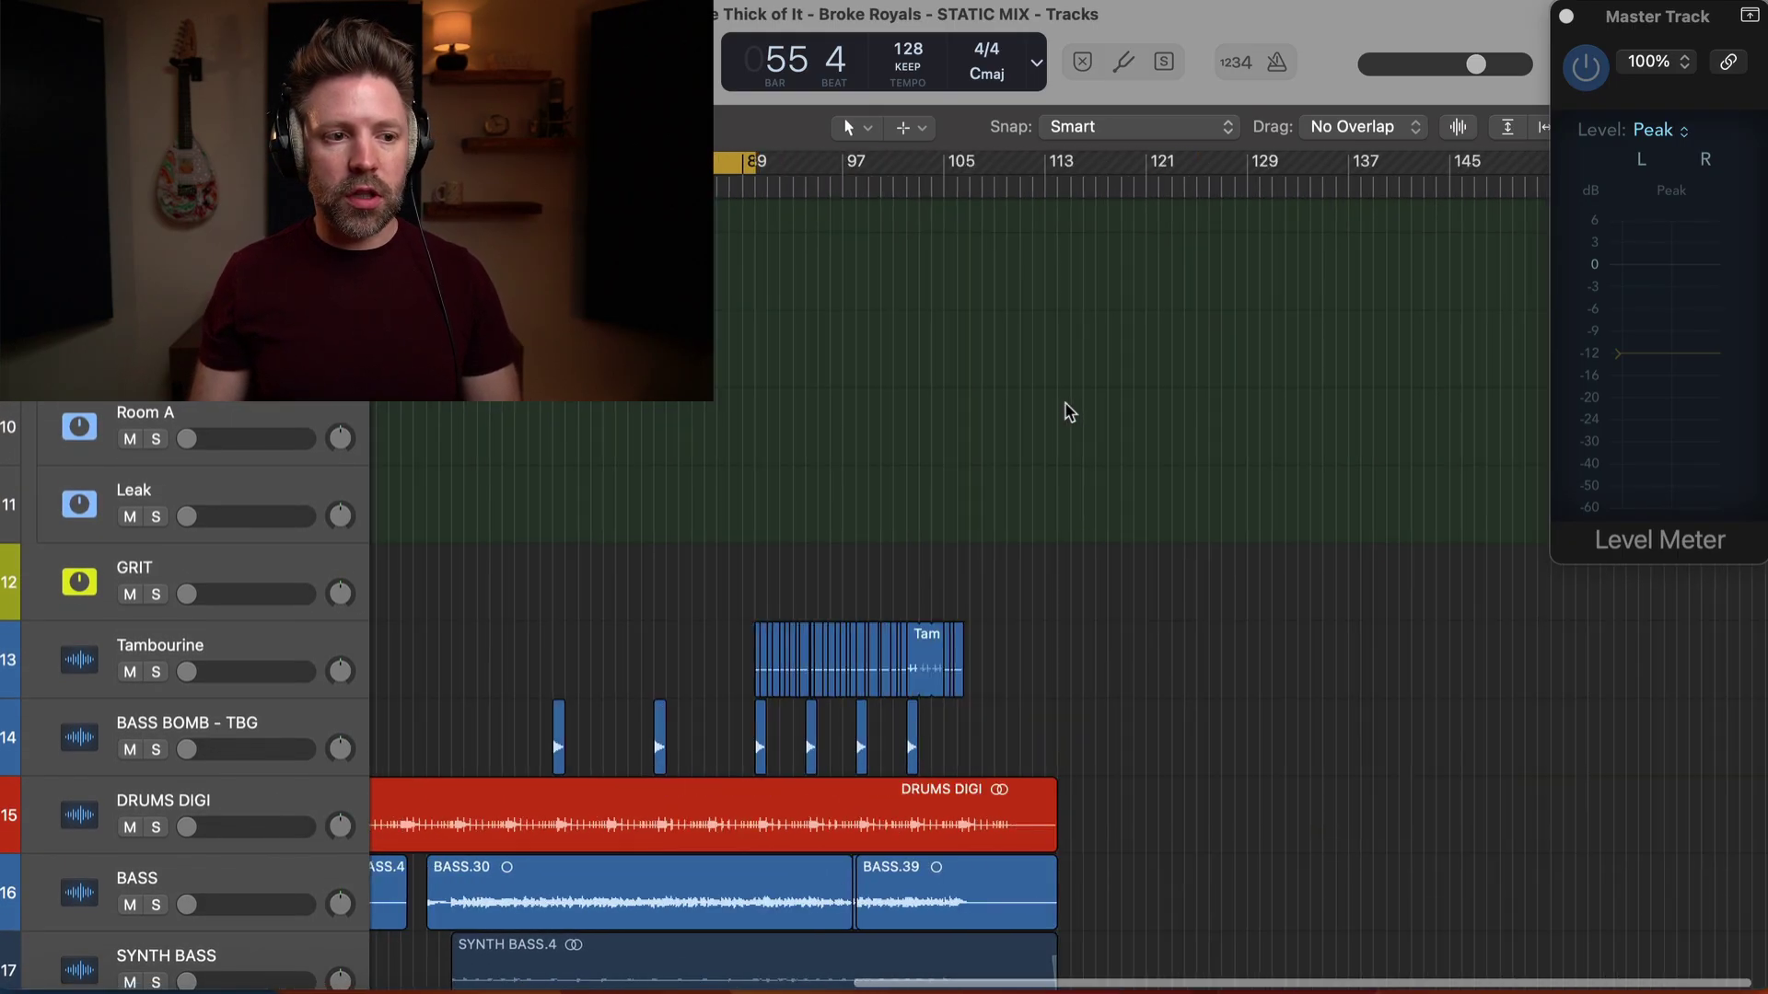
scroll(1068, 412, "down", 10)
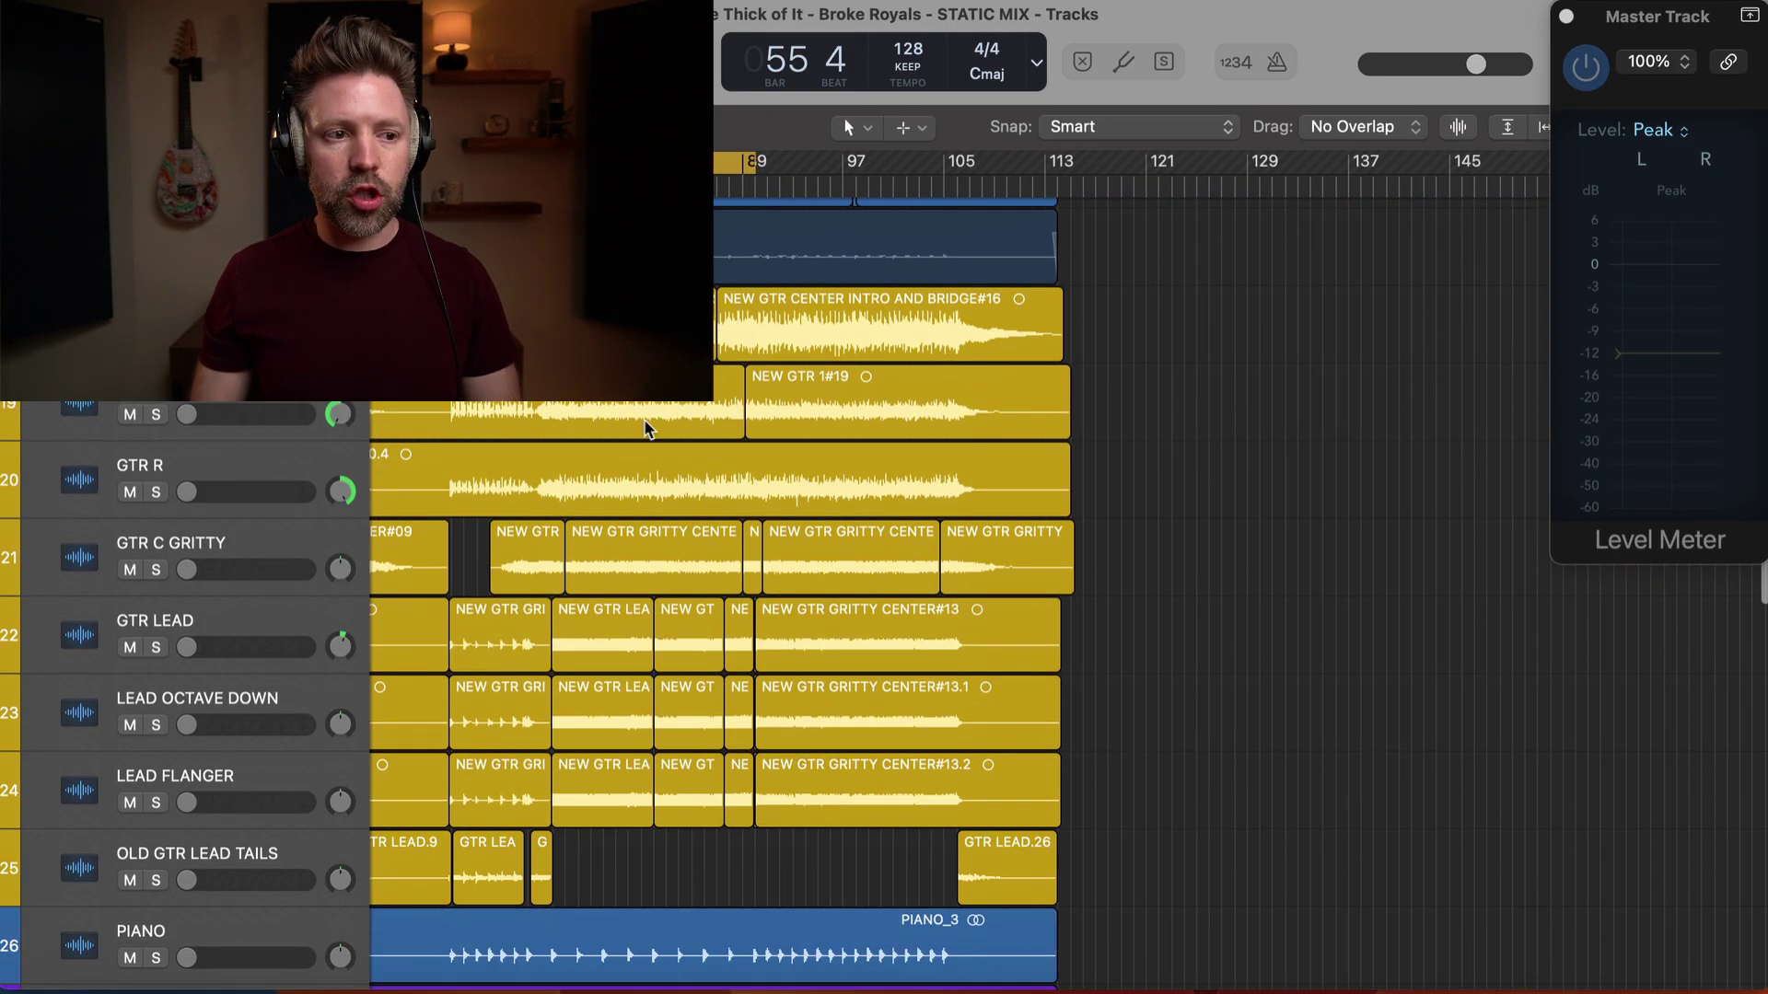
scroll(645, 425, "up", 1)
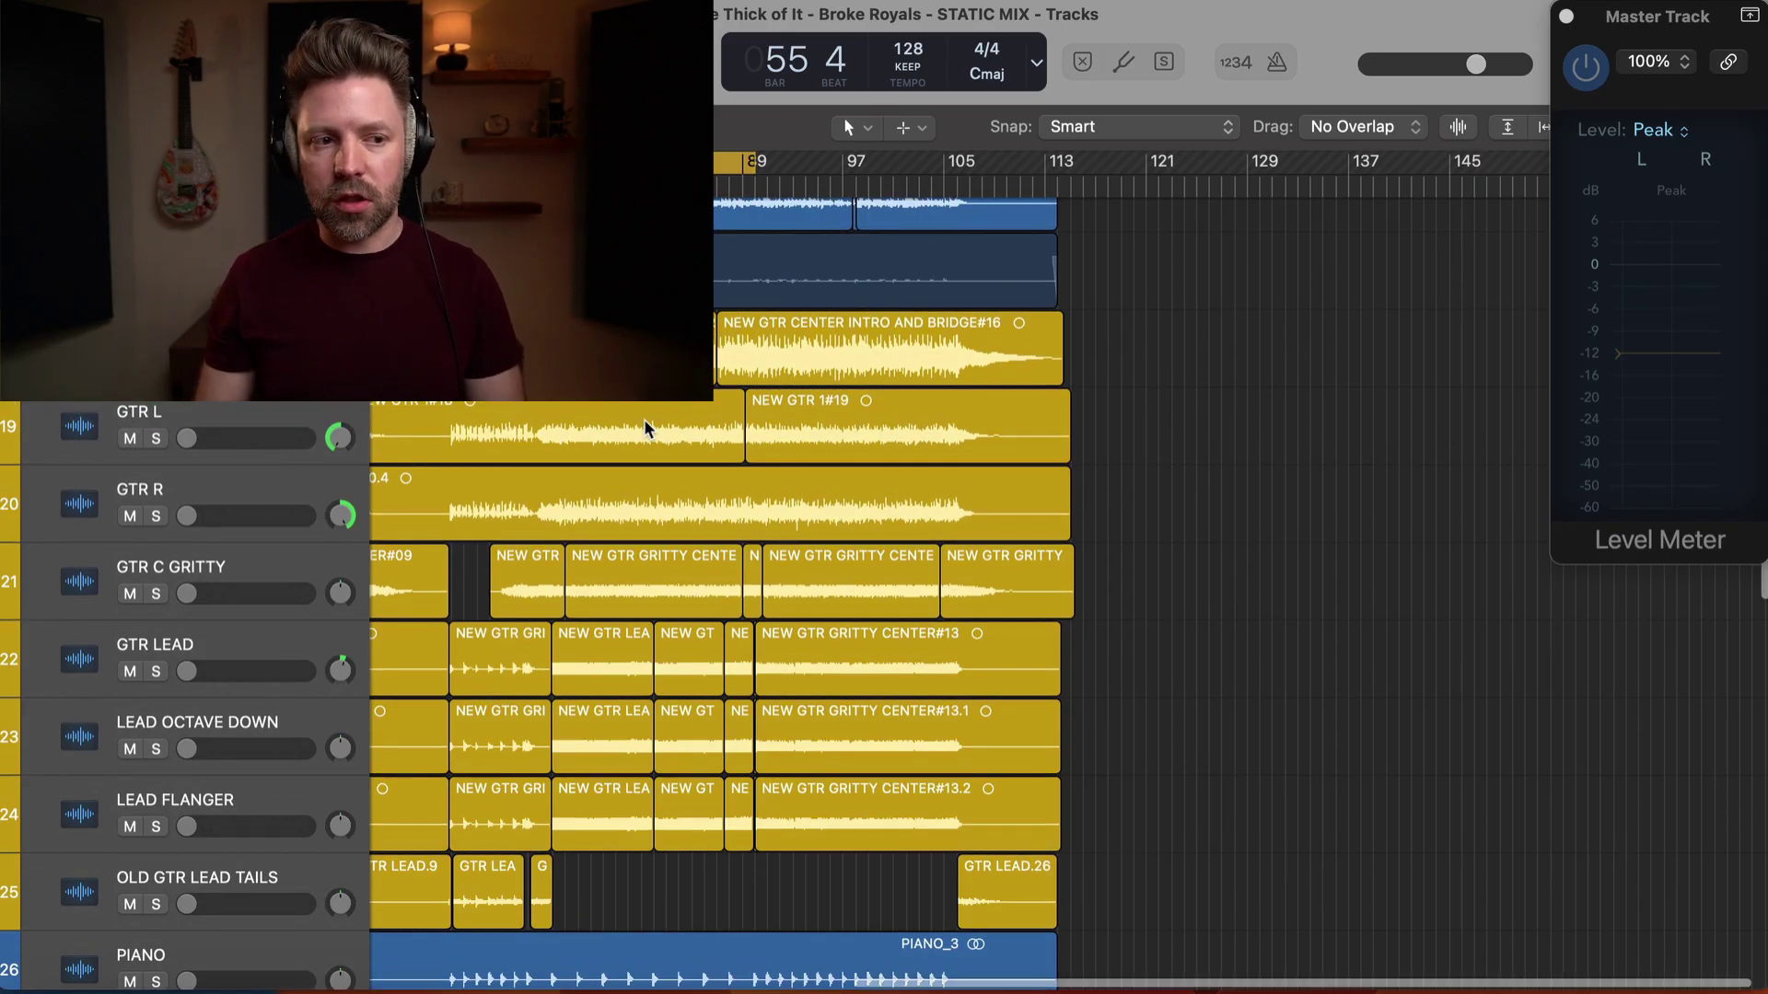
scroll(643, 421, "up", 2)
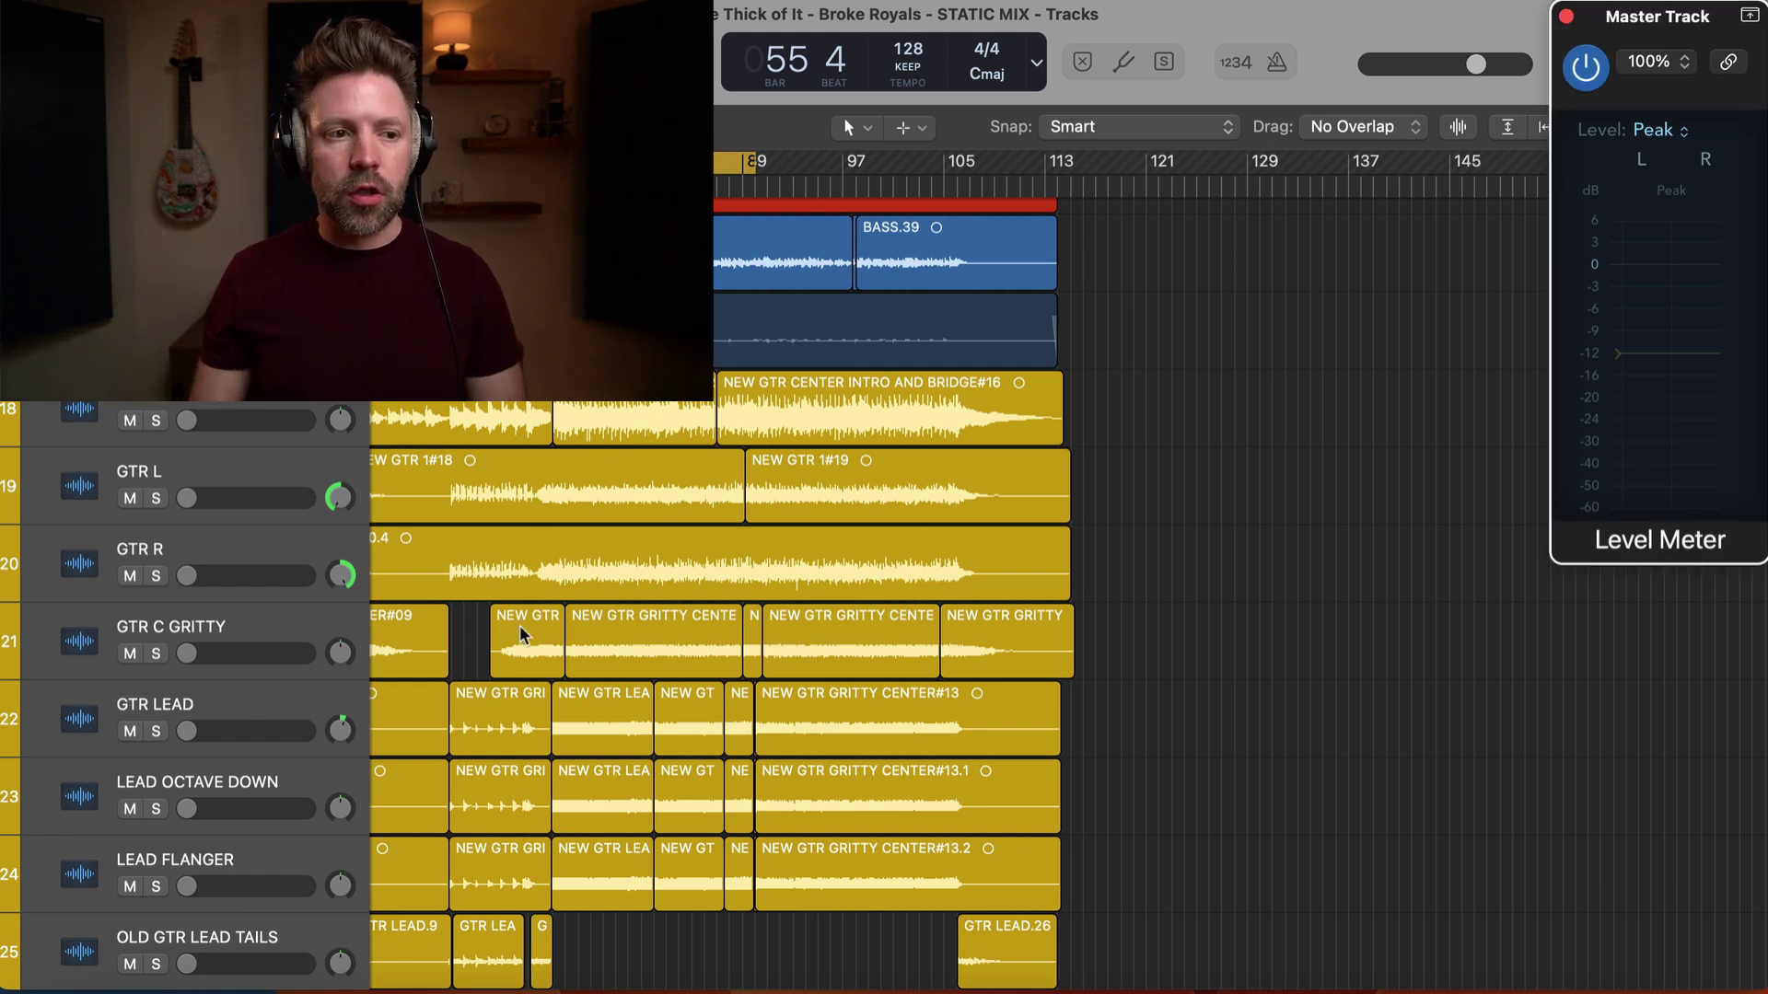
scroll(457, 473, "left", 5)
scroll(881, 300, "left", 3)
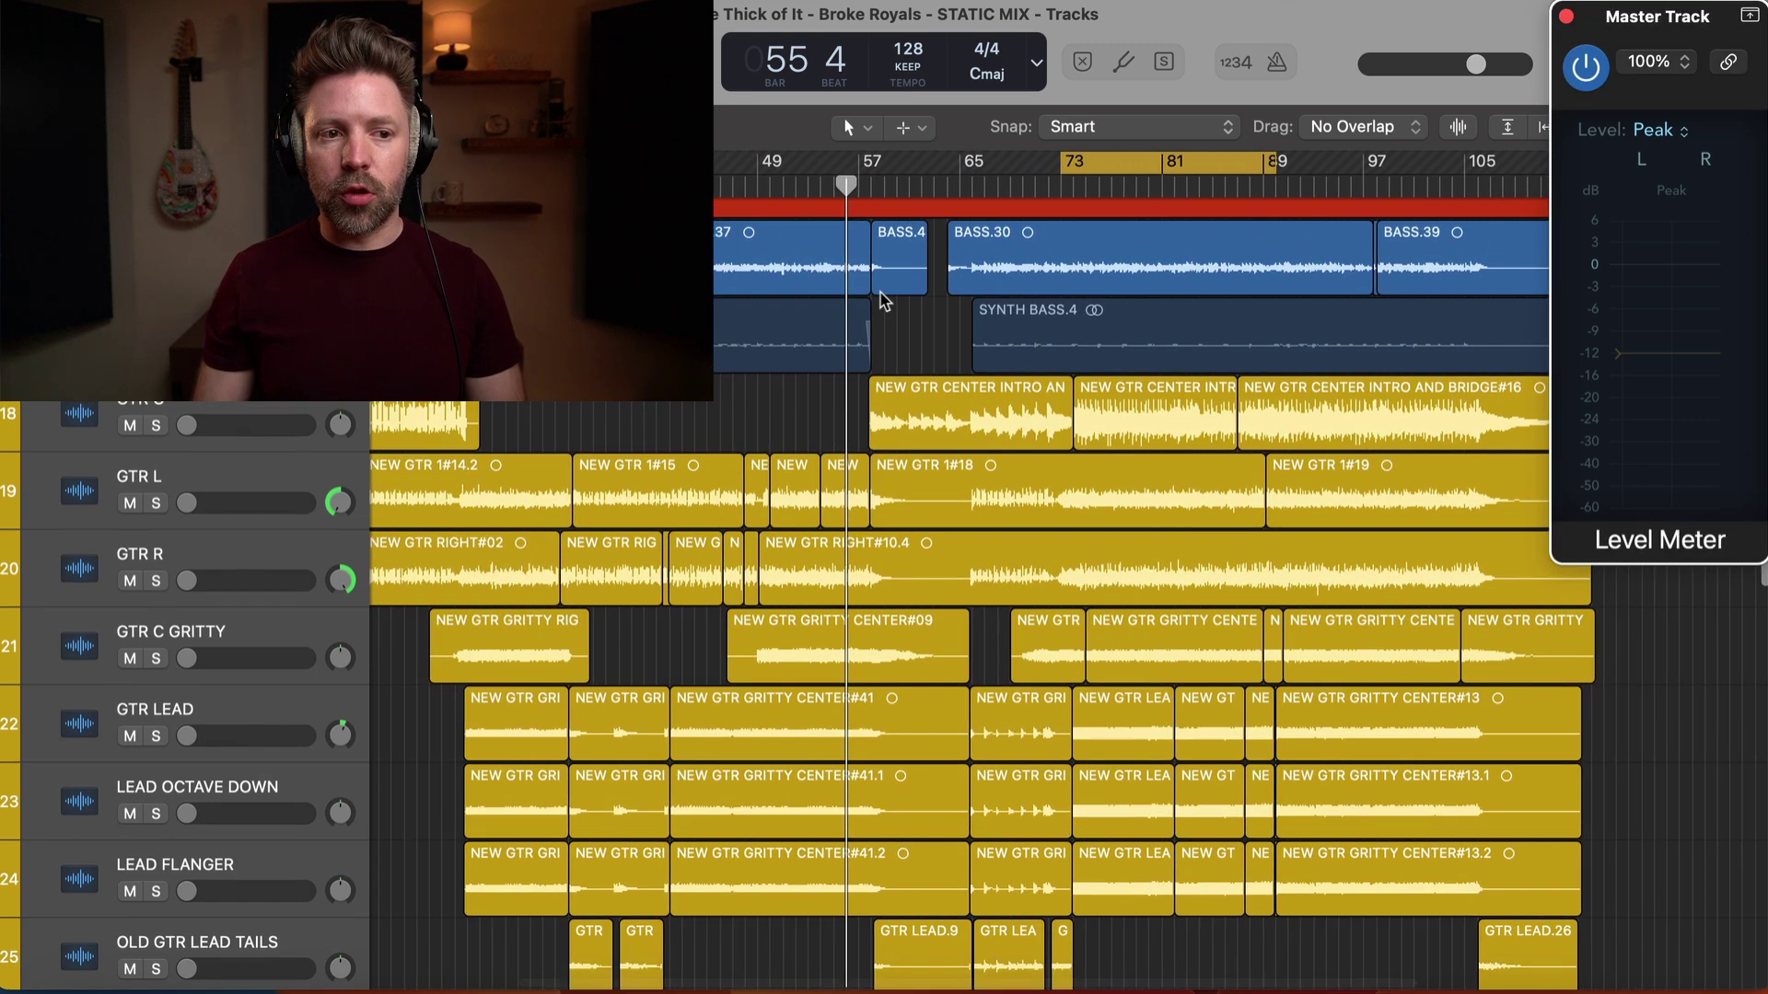
key("space")
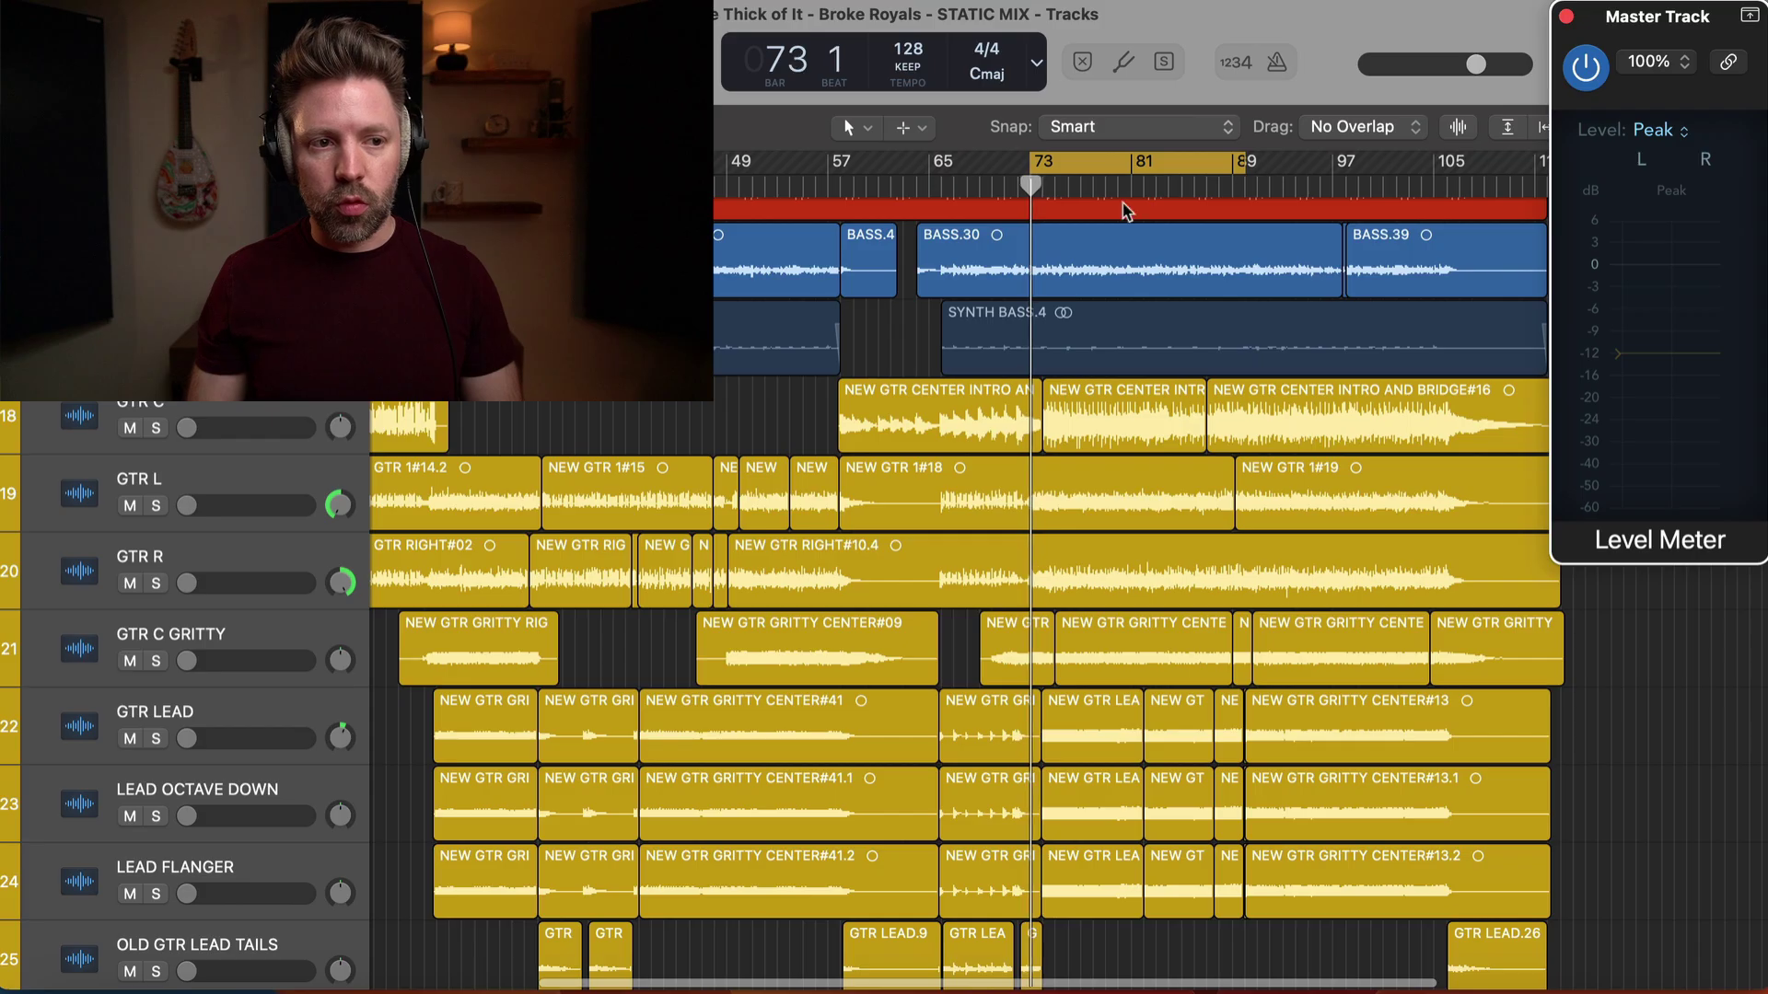
key("x")
scroll(992, 529, "left", 2)
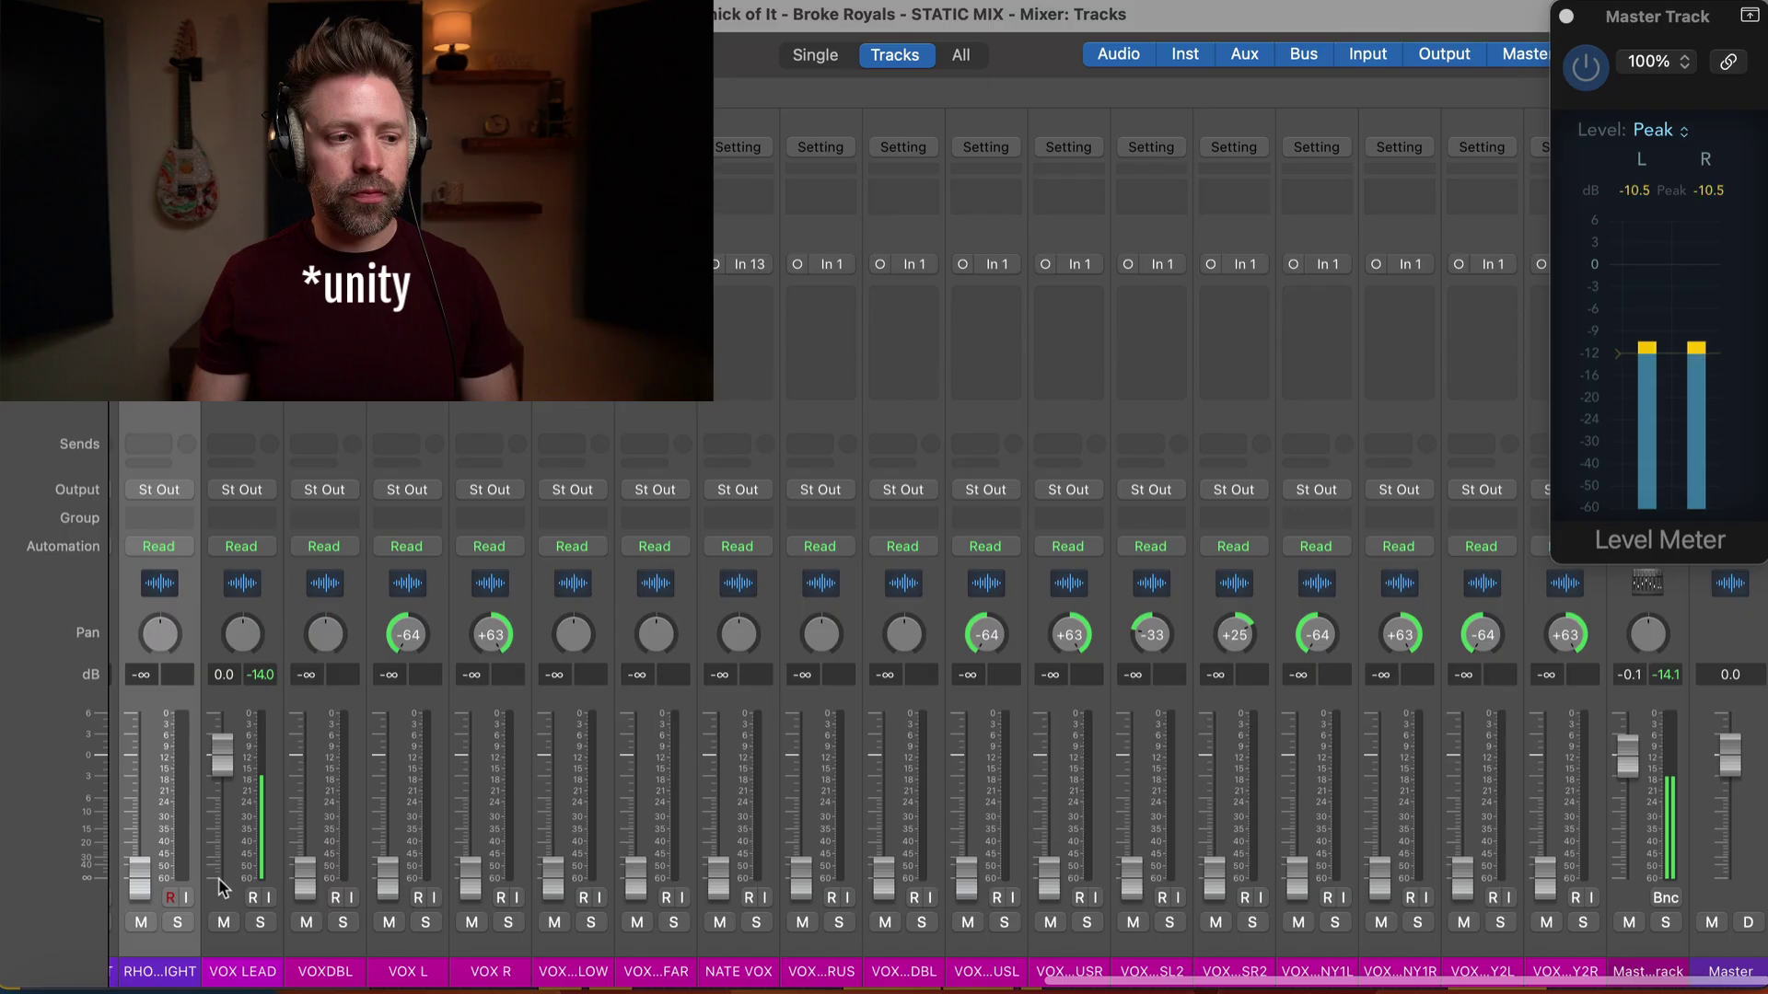
Raise Kick In and Kick Out together to about -8.4 dB in the track headers
key("x")
scroll(484, 588, "up", 15)
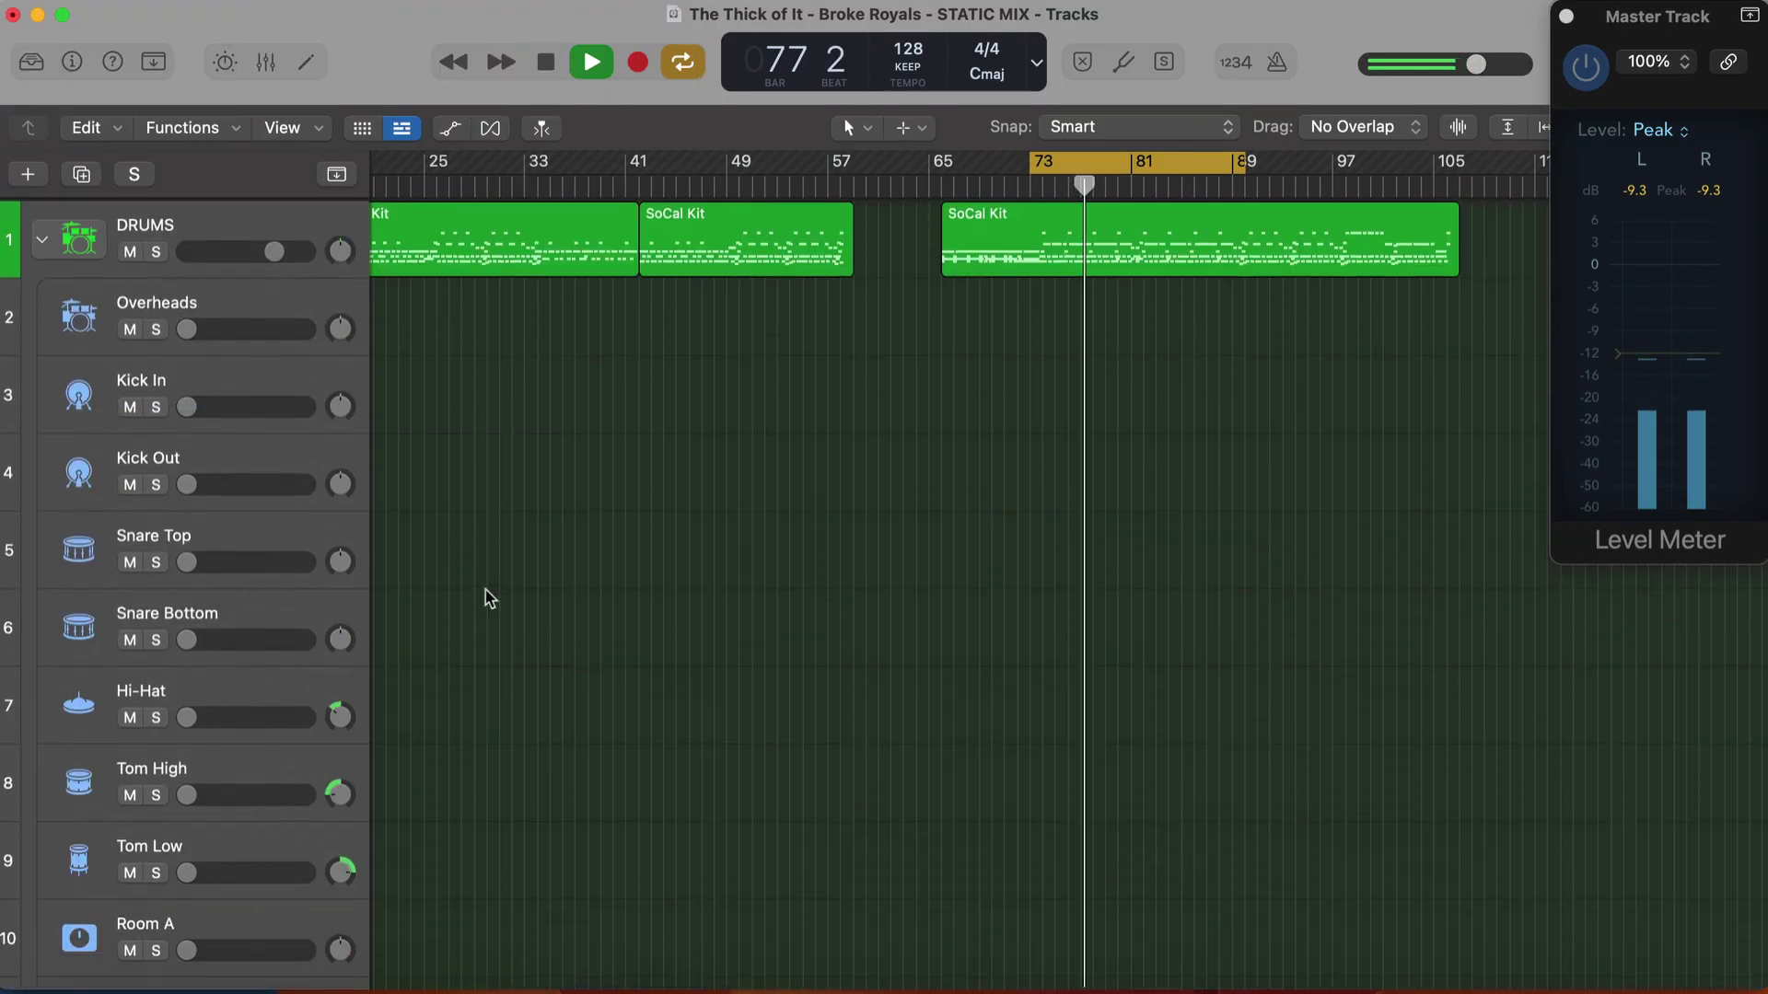
left_click_drag(187, 407, 248, 402)
left_click_drag(187, 481, 245, 480)
left_click(243, 380)
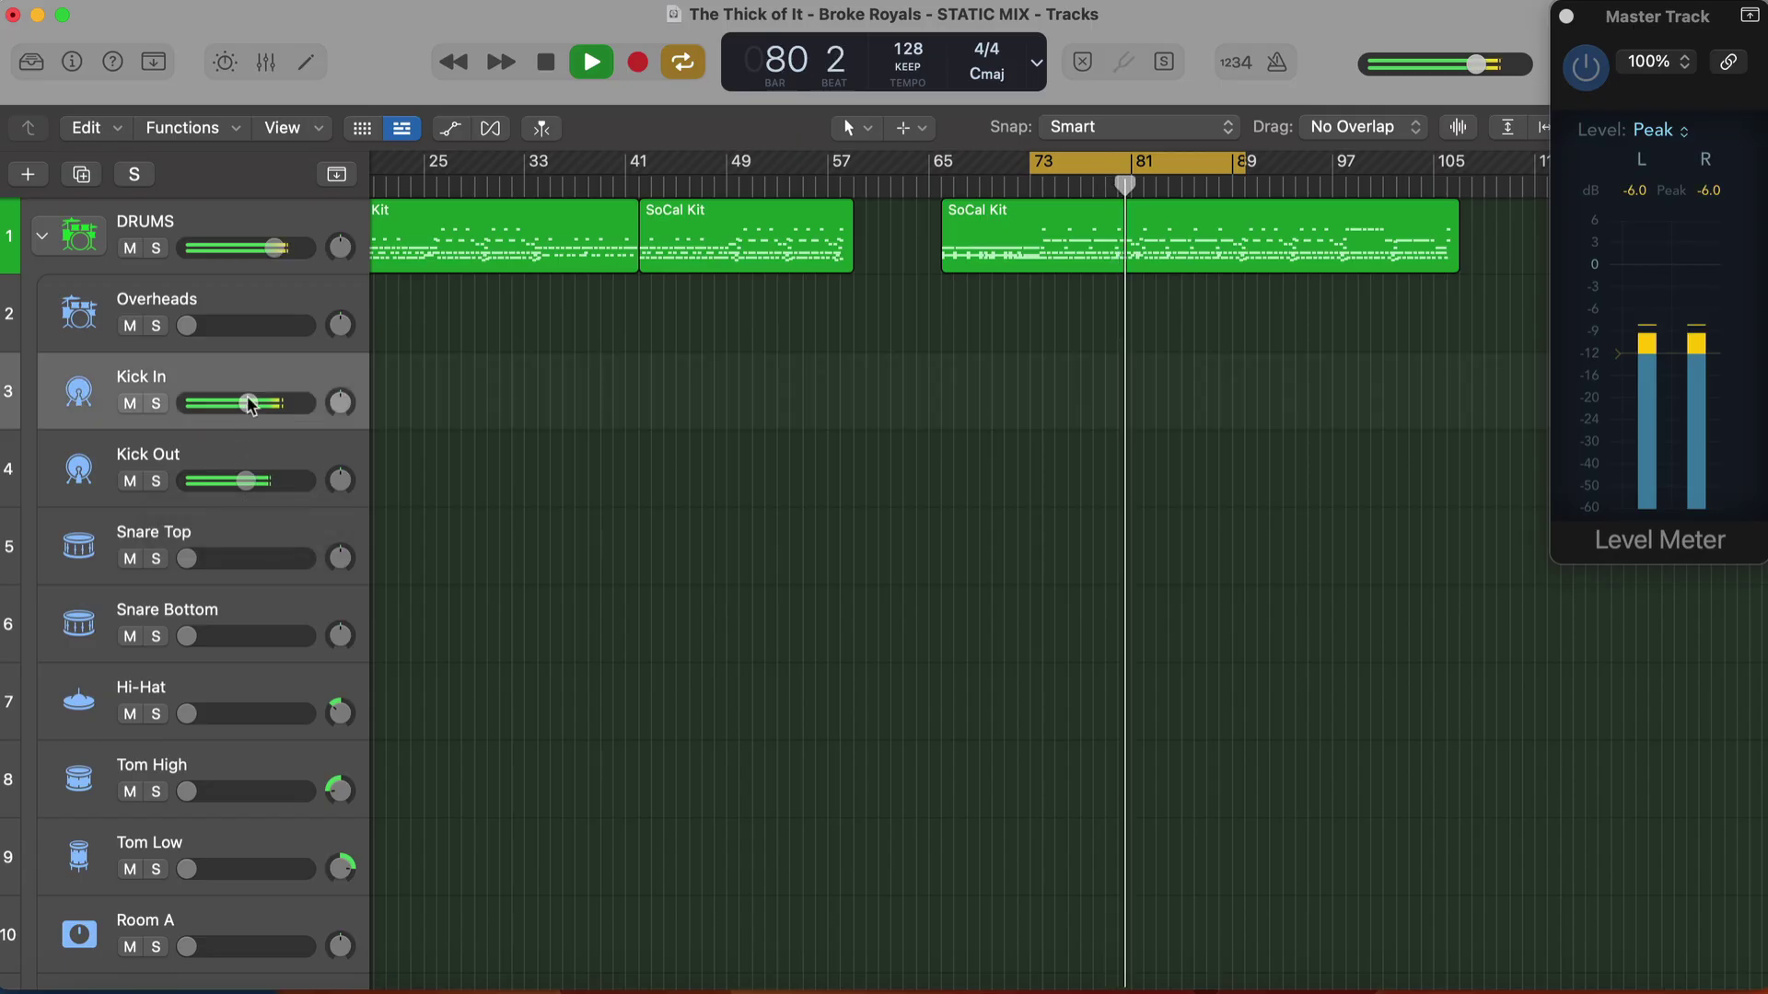
left_click_drag(249, 405, 223, 406)
Raise Snare Top to about -4.3 dB and Snare Bottom to about -6 dB, then stop playback
scroll(188, 534, "down", 1)
left_click(212, 515)
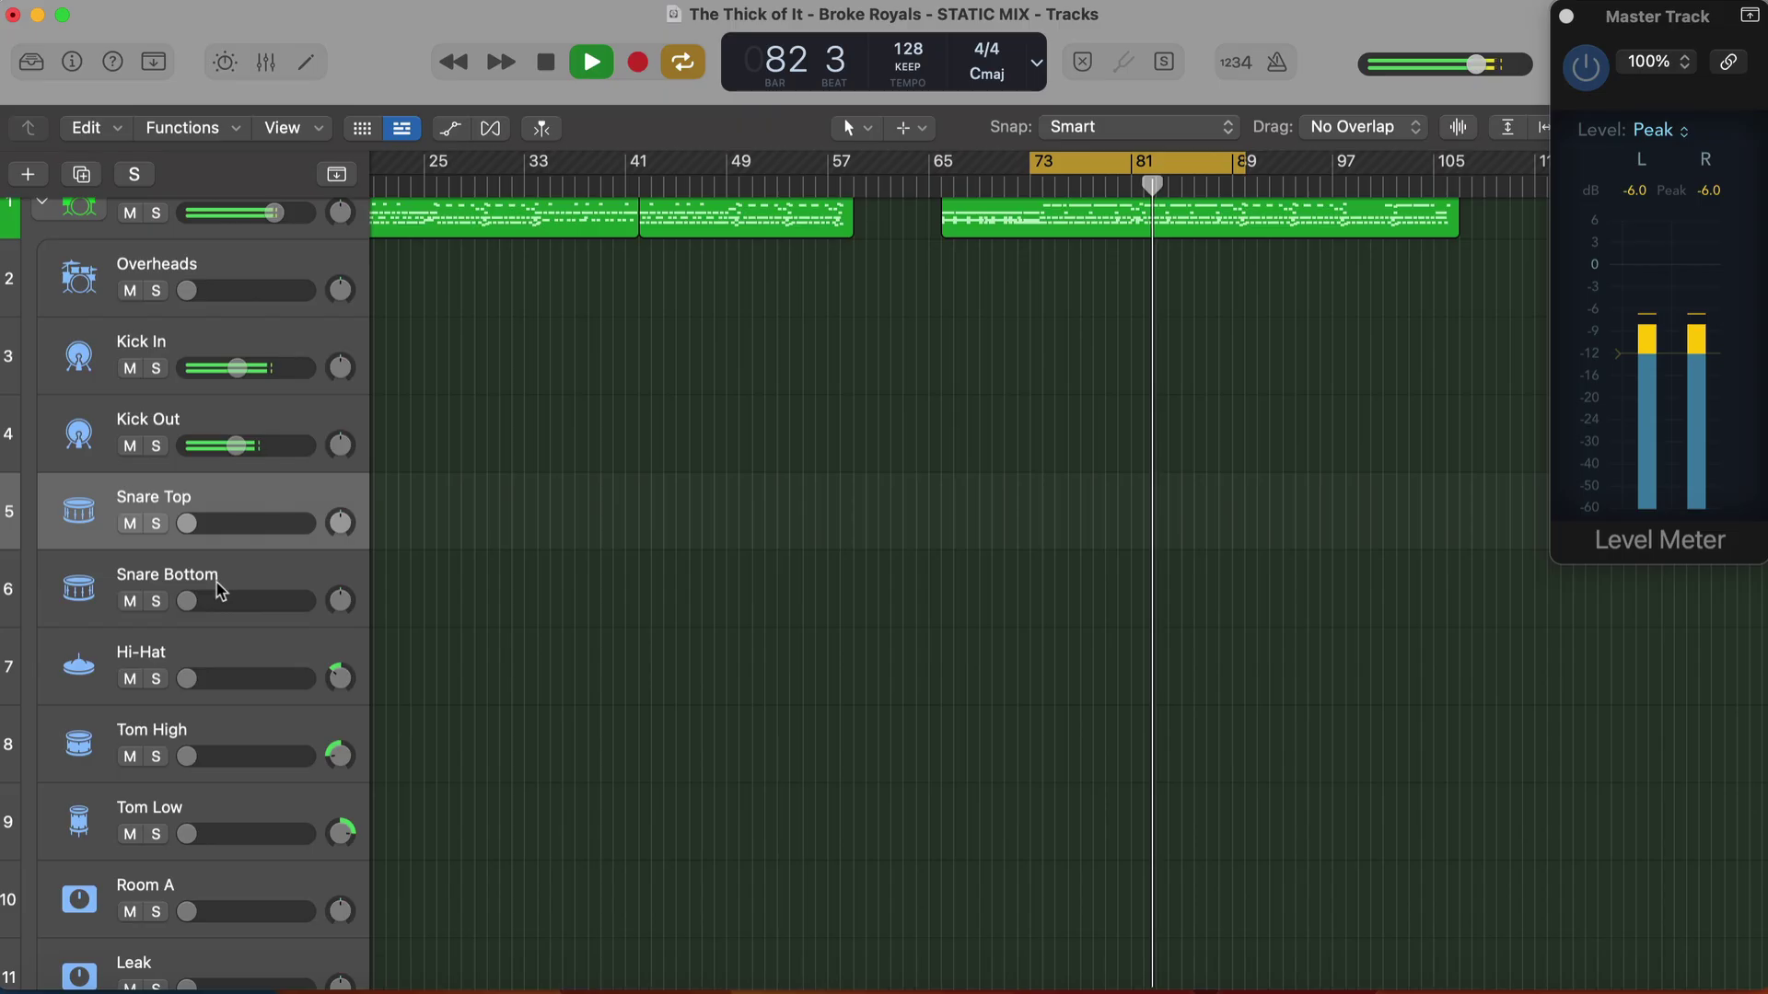
left_click(218, 584, "shift")
left_click_drag(187, 523, 251, 523)
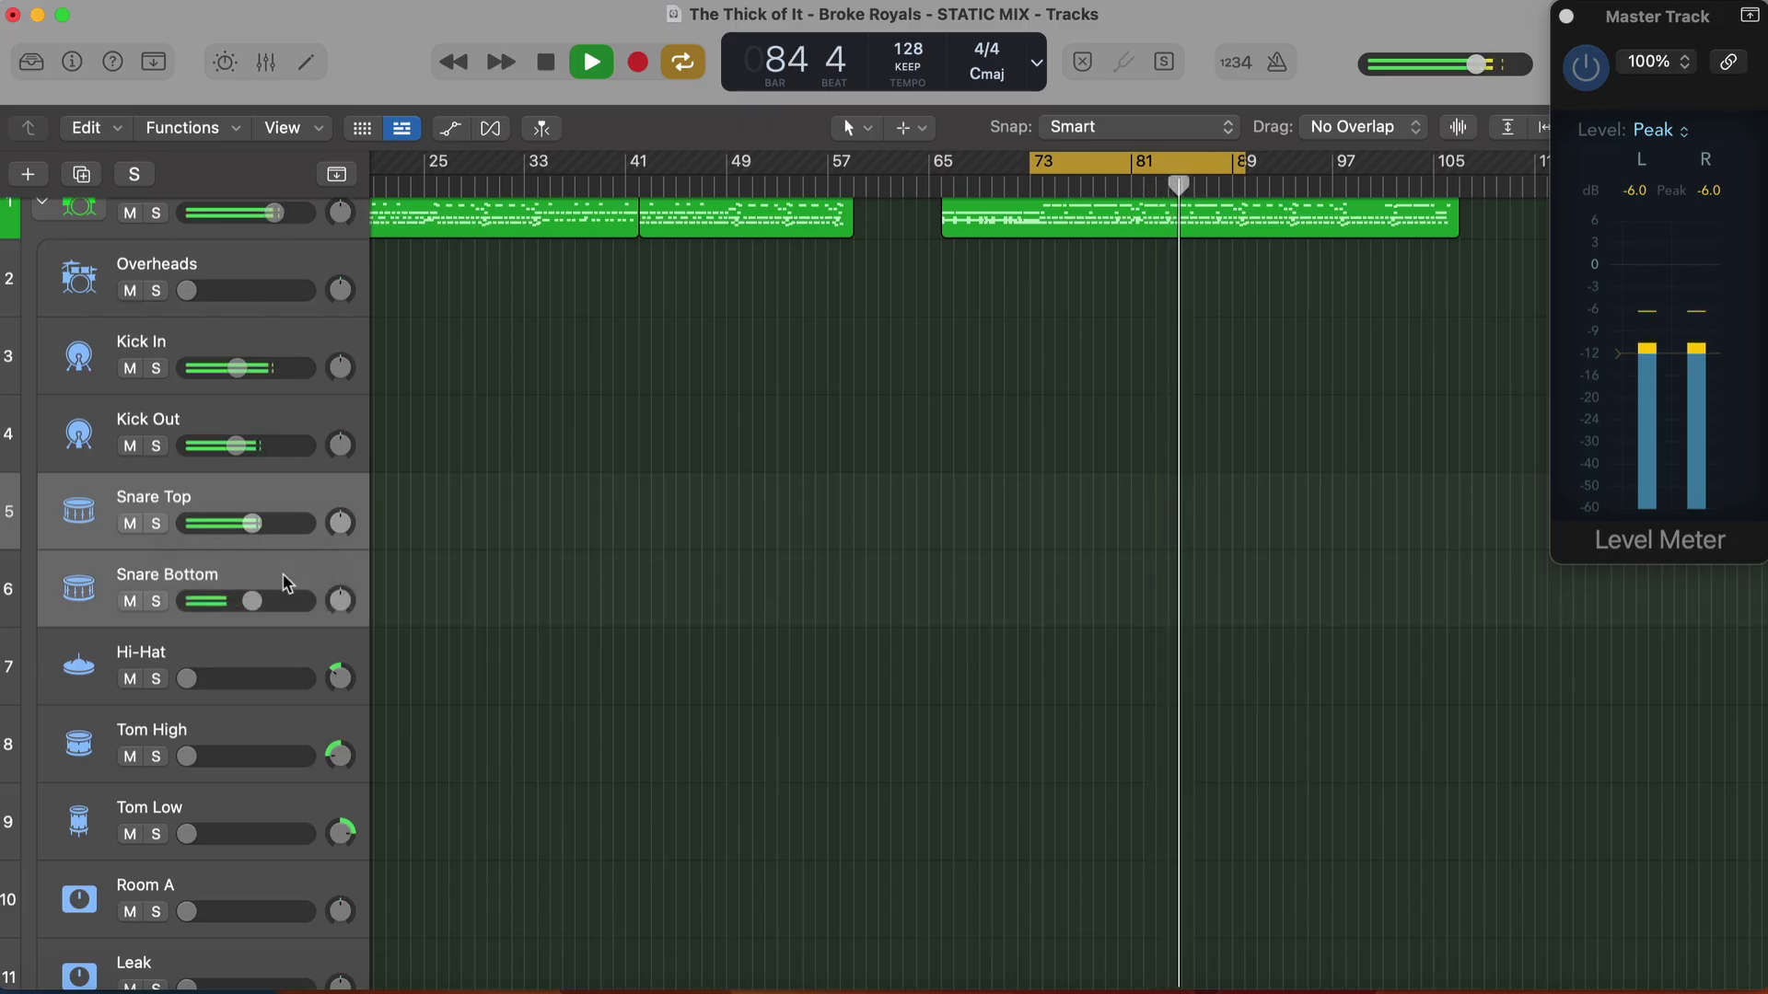
left_click(284, 582)
left_click_drag(256, 610, 238, 609)
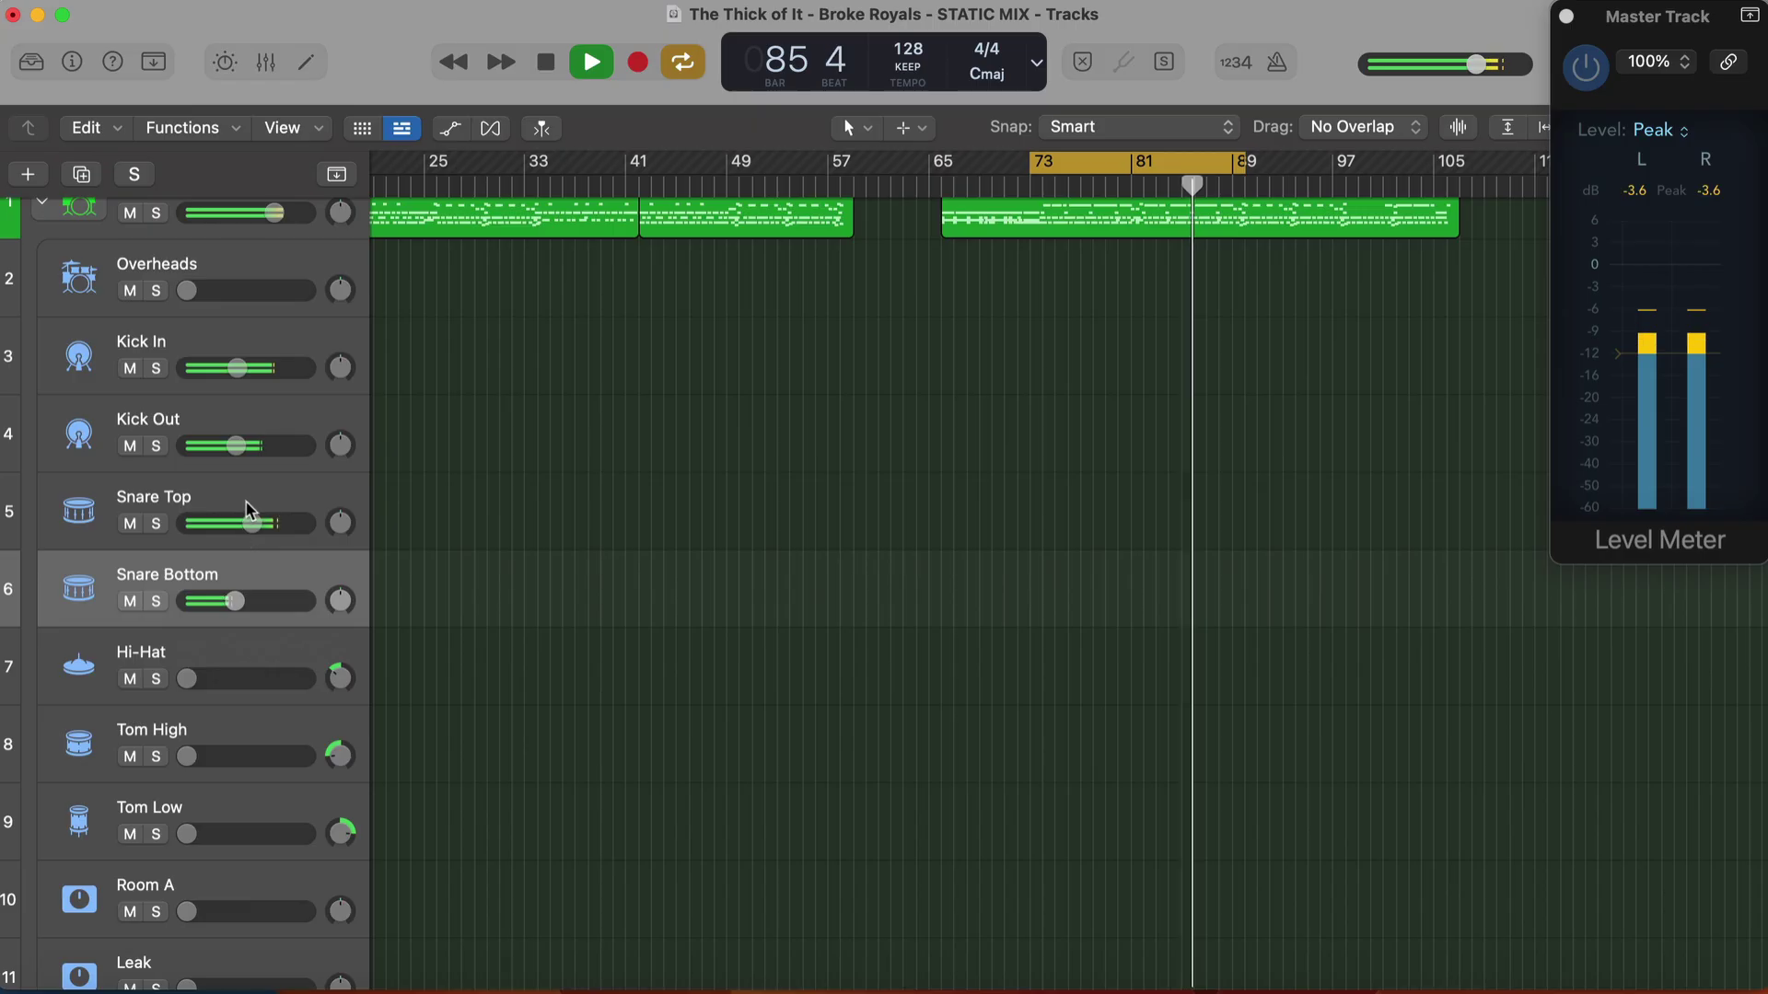
left_click(250, 520, "shift")
left_click_drag(250, 522, 254, 523)
scroll(269, 394, "down", 1)
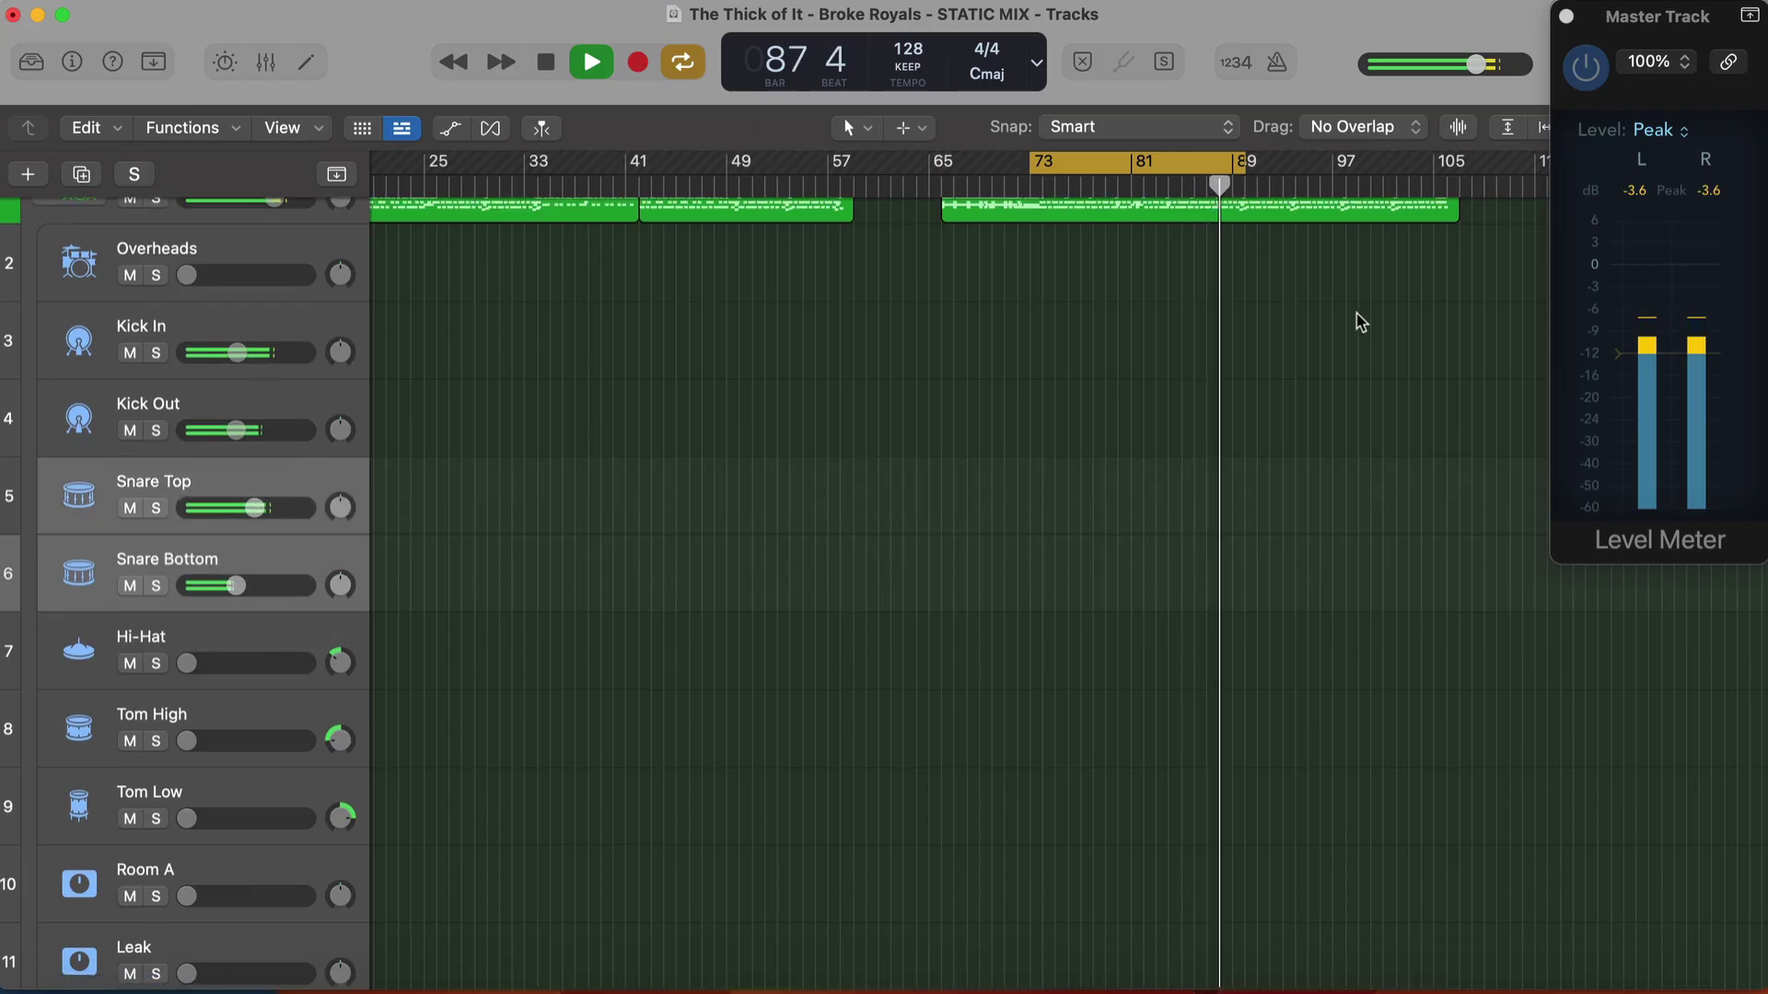
key("space")
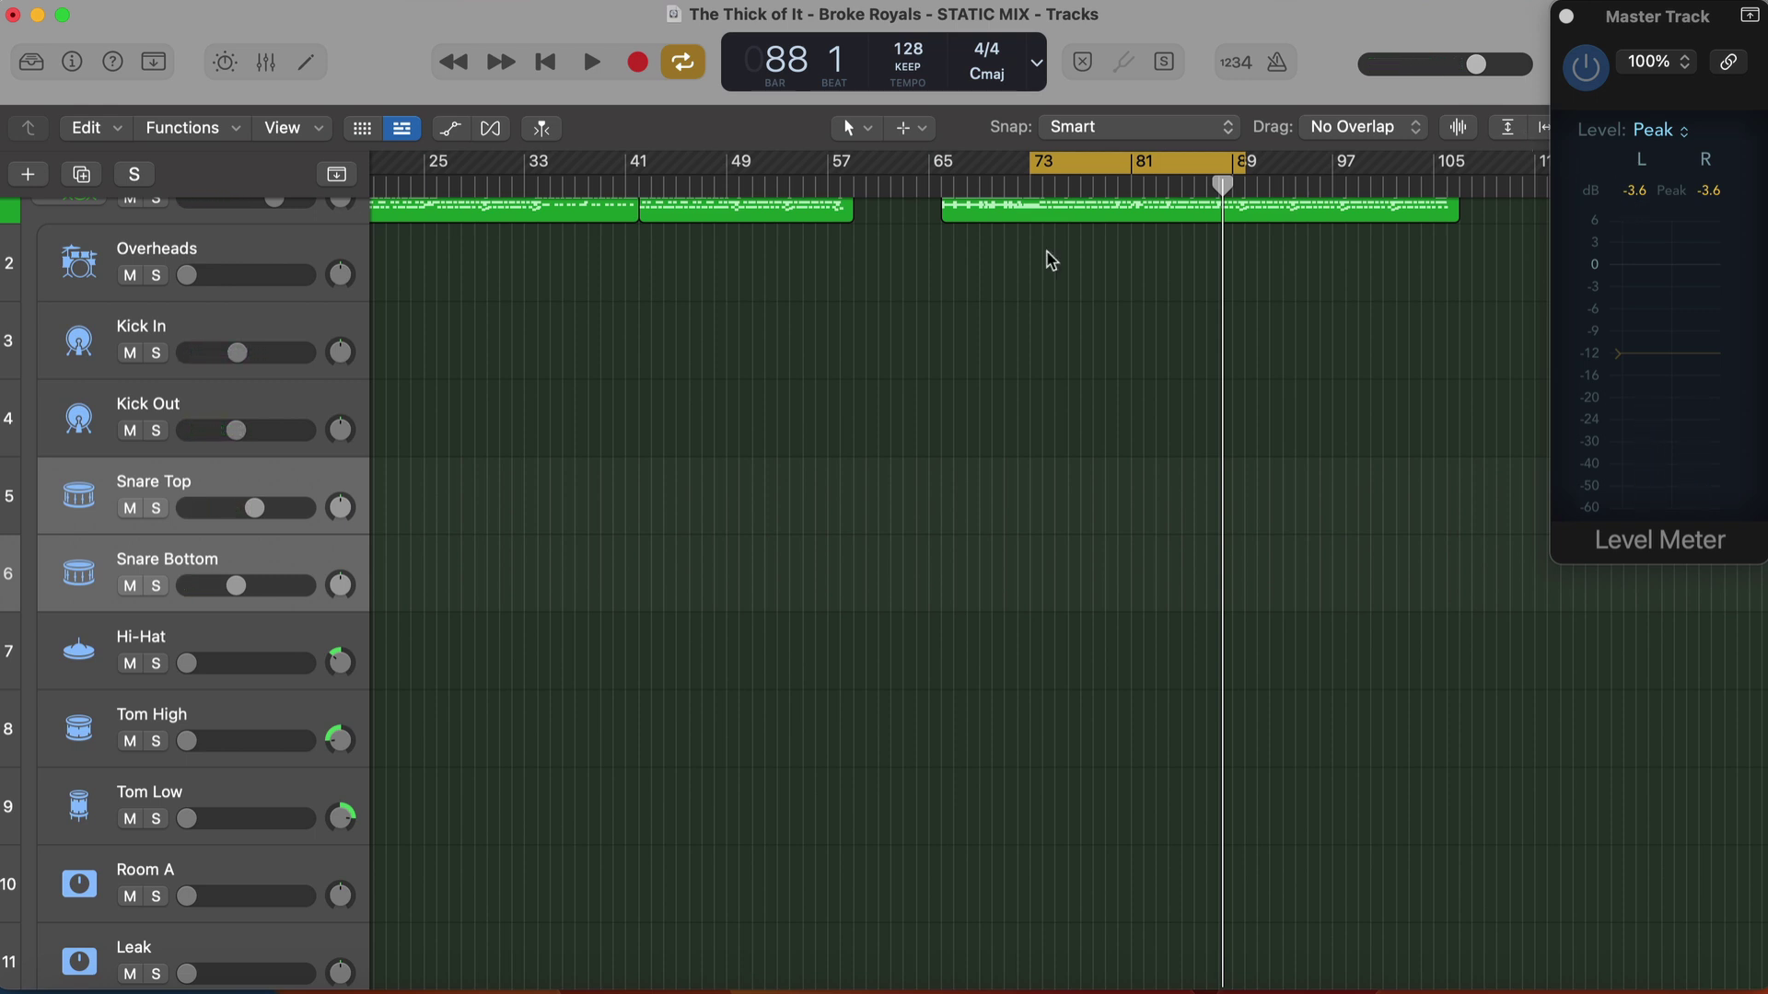
Bring the VOX LEAD header volume down to -3.1 dB, then replay from bar 73
scroll(230, 465, "down", 20)
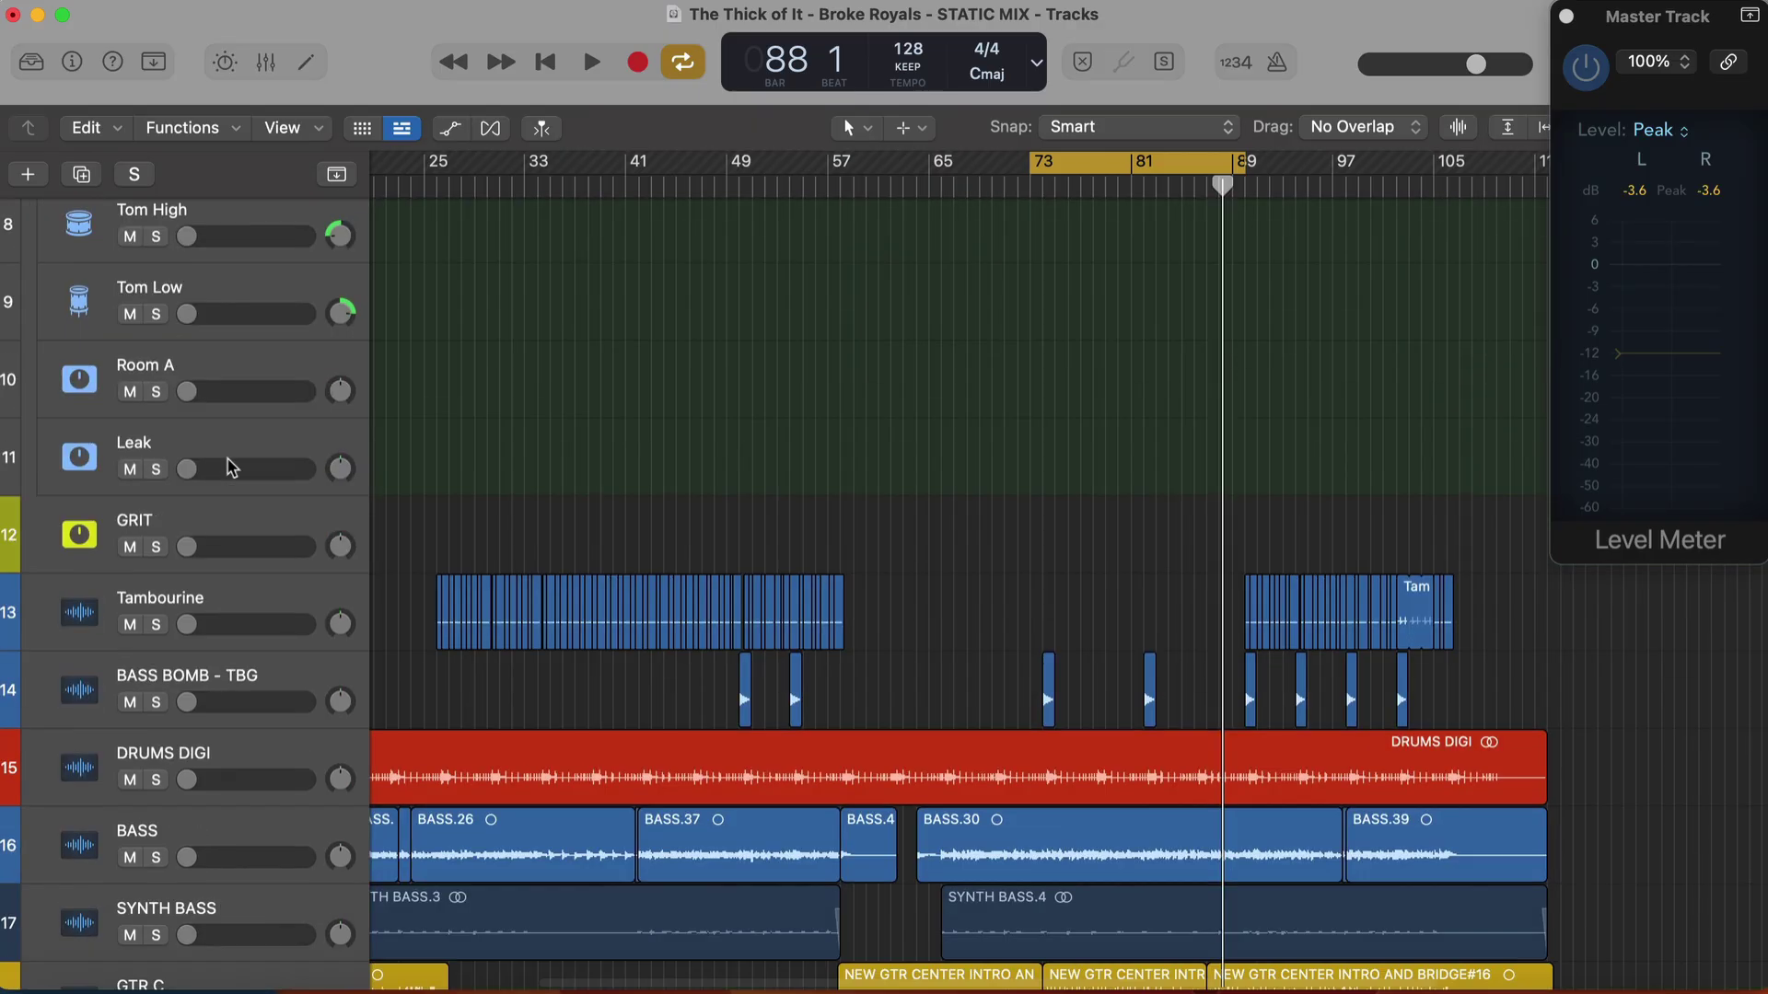
scroll(230, 467, "down", 5)
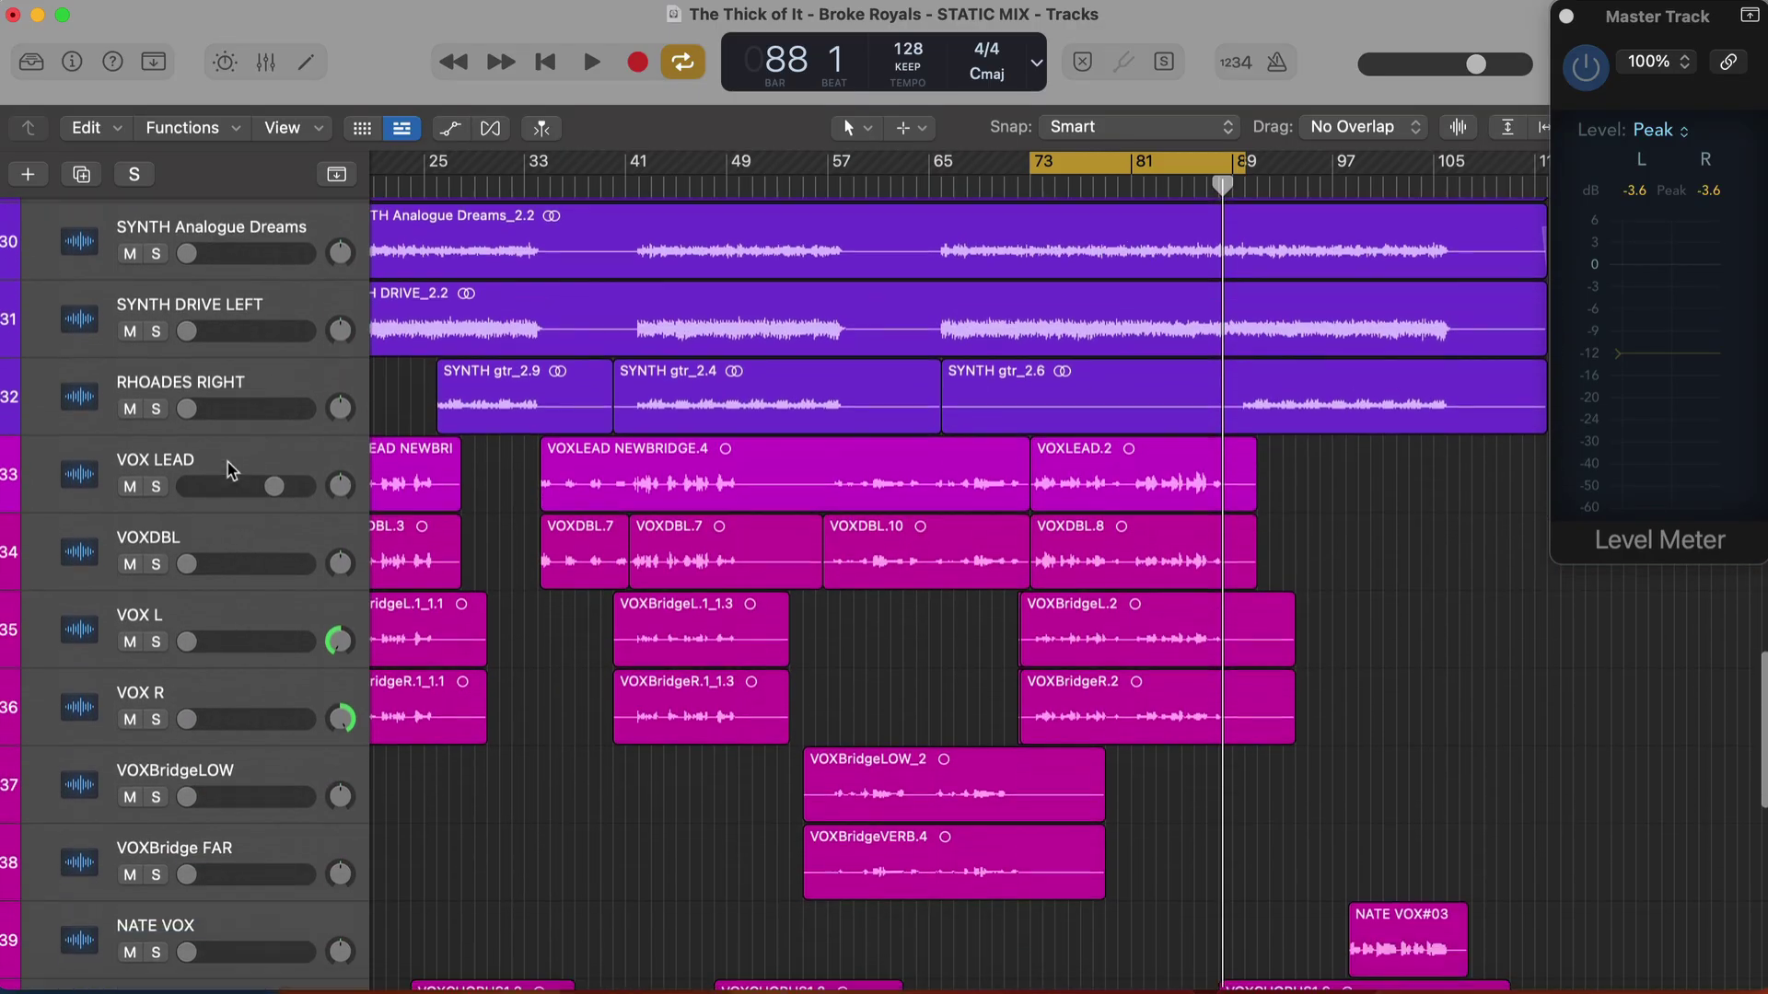
scroll(223, 587, "up", 4)
scroll(224, 589, "down", 1)
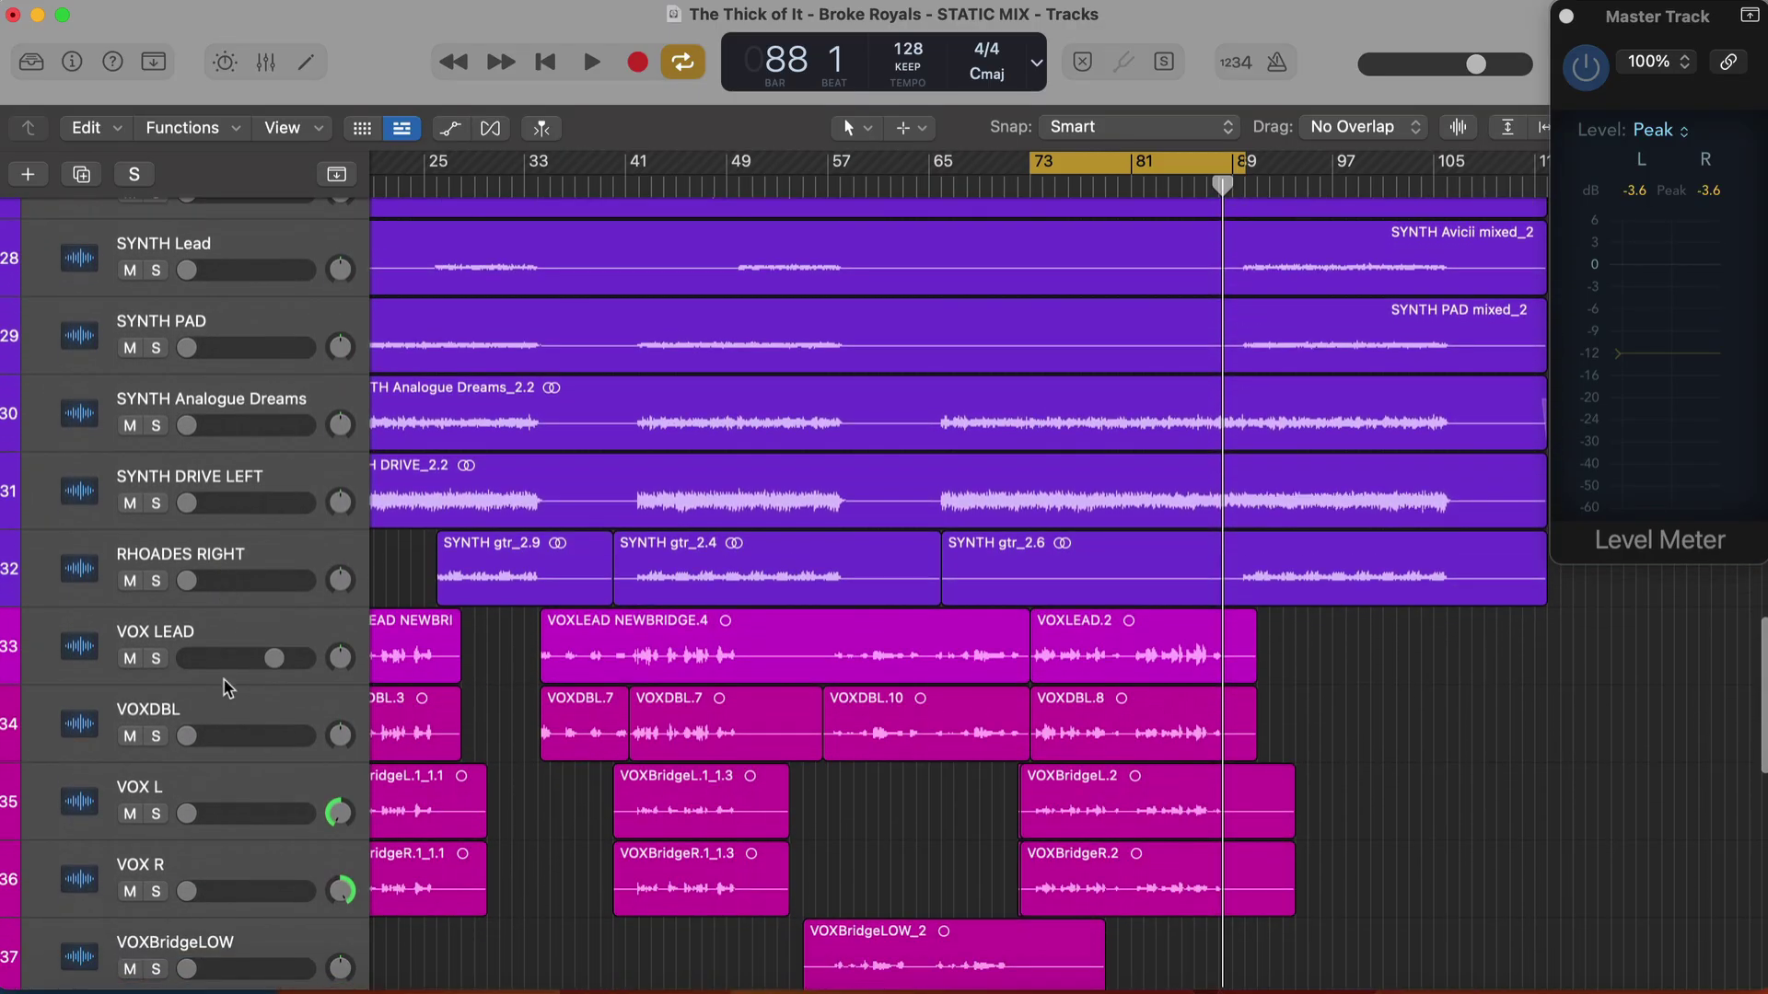
left_click(214, 651)
left_click(274, 657)
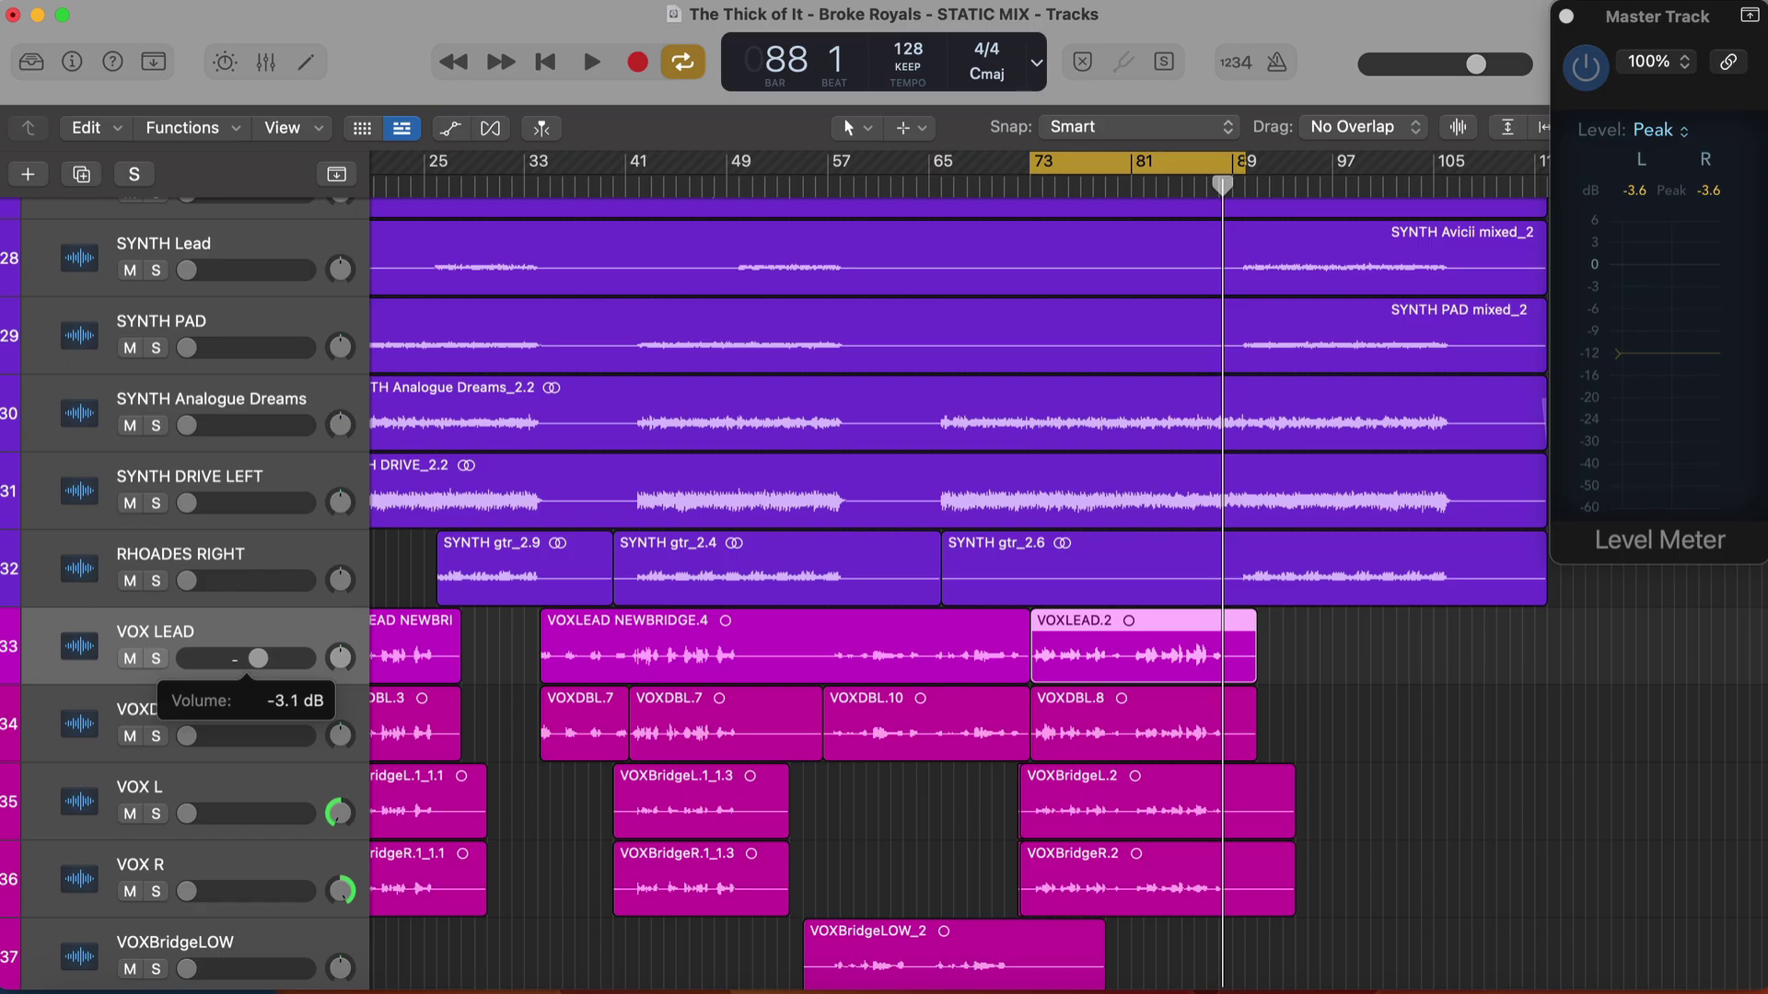
key("space")
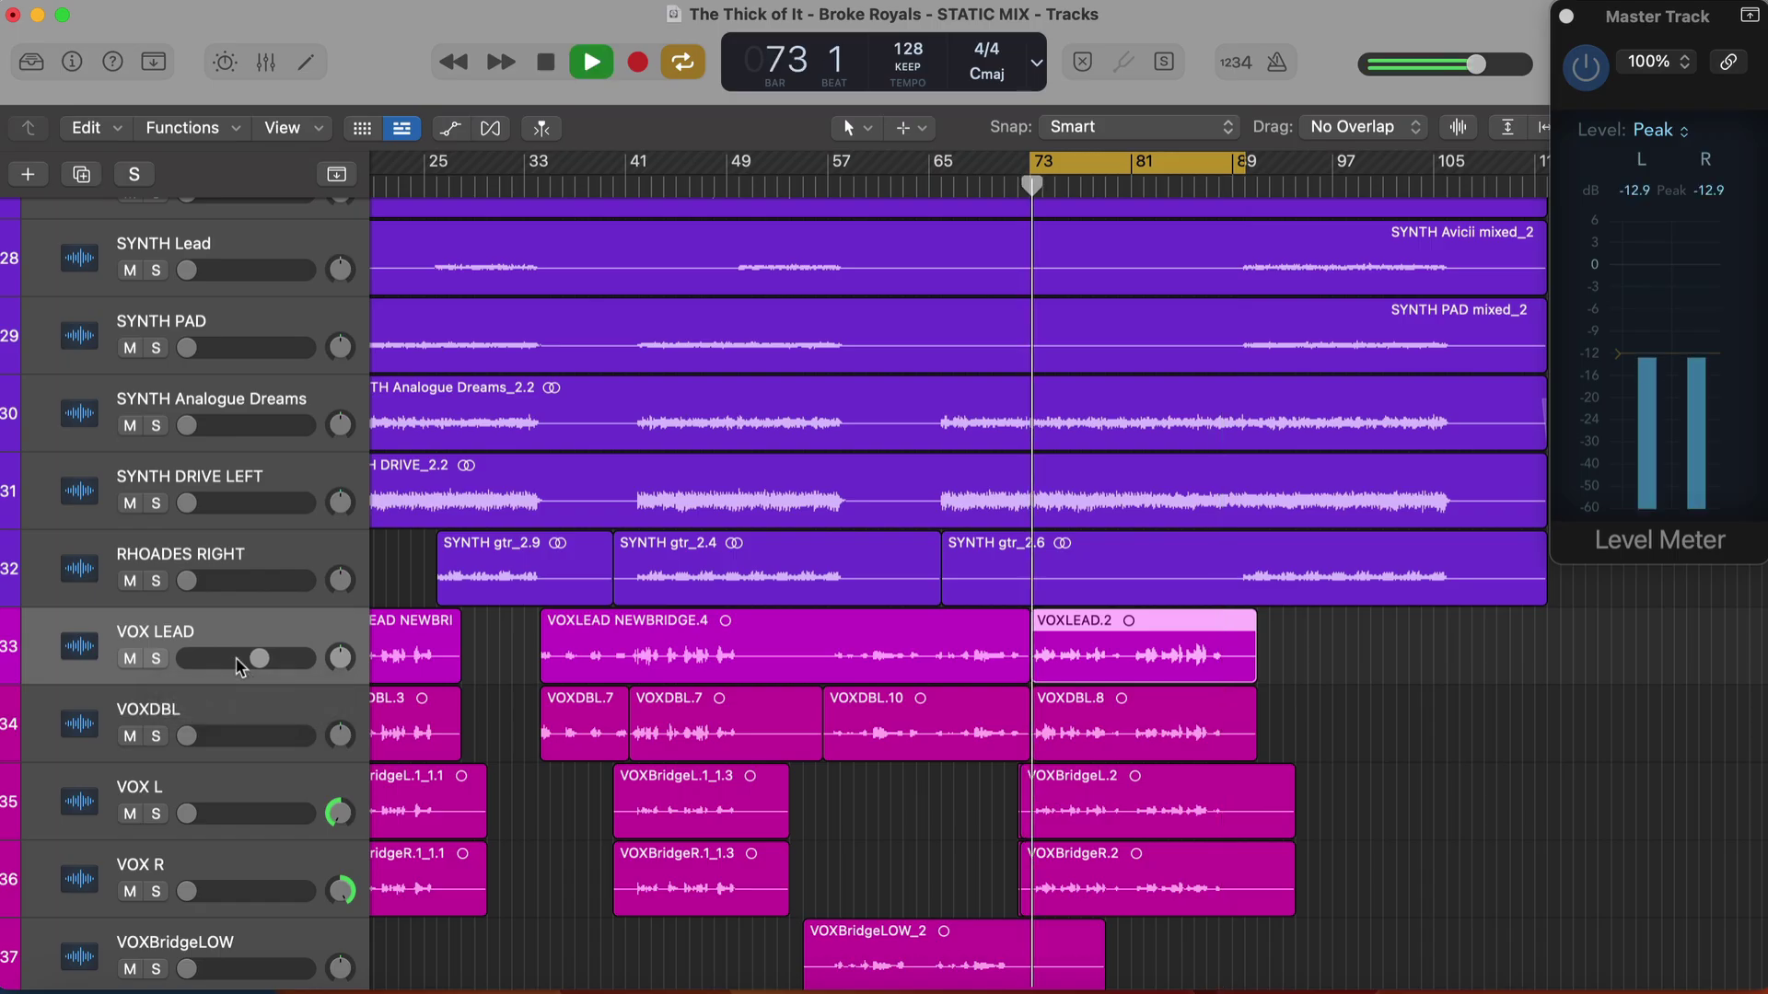
scroll(774, 515, "up", 3)
scroll(773, 511, "up", 15)
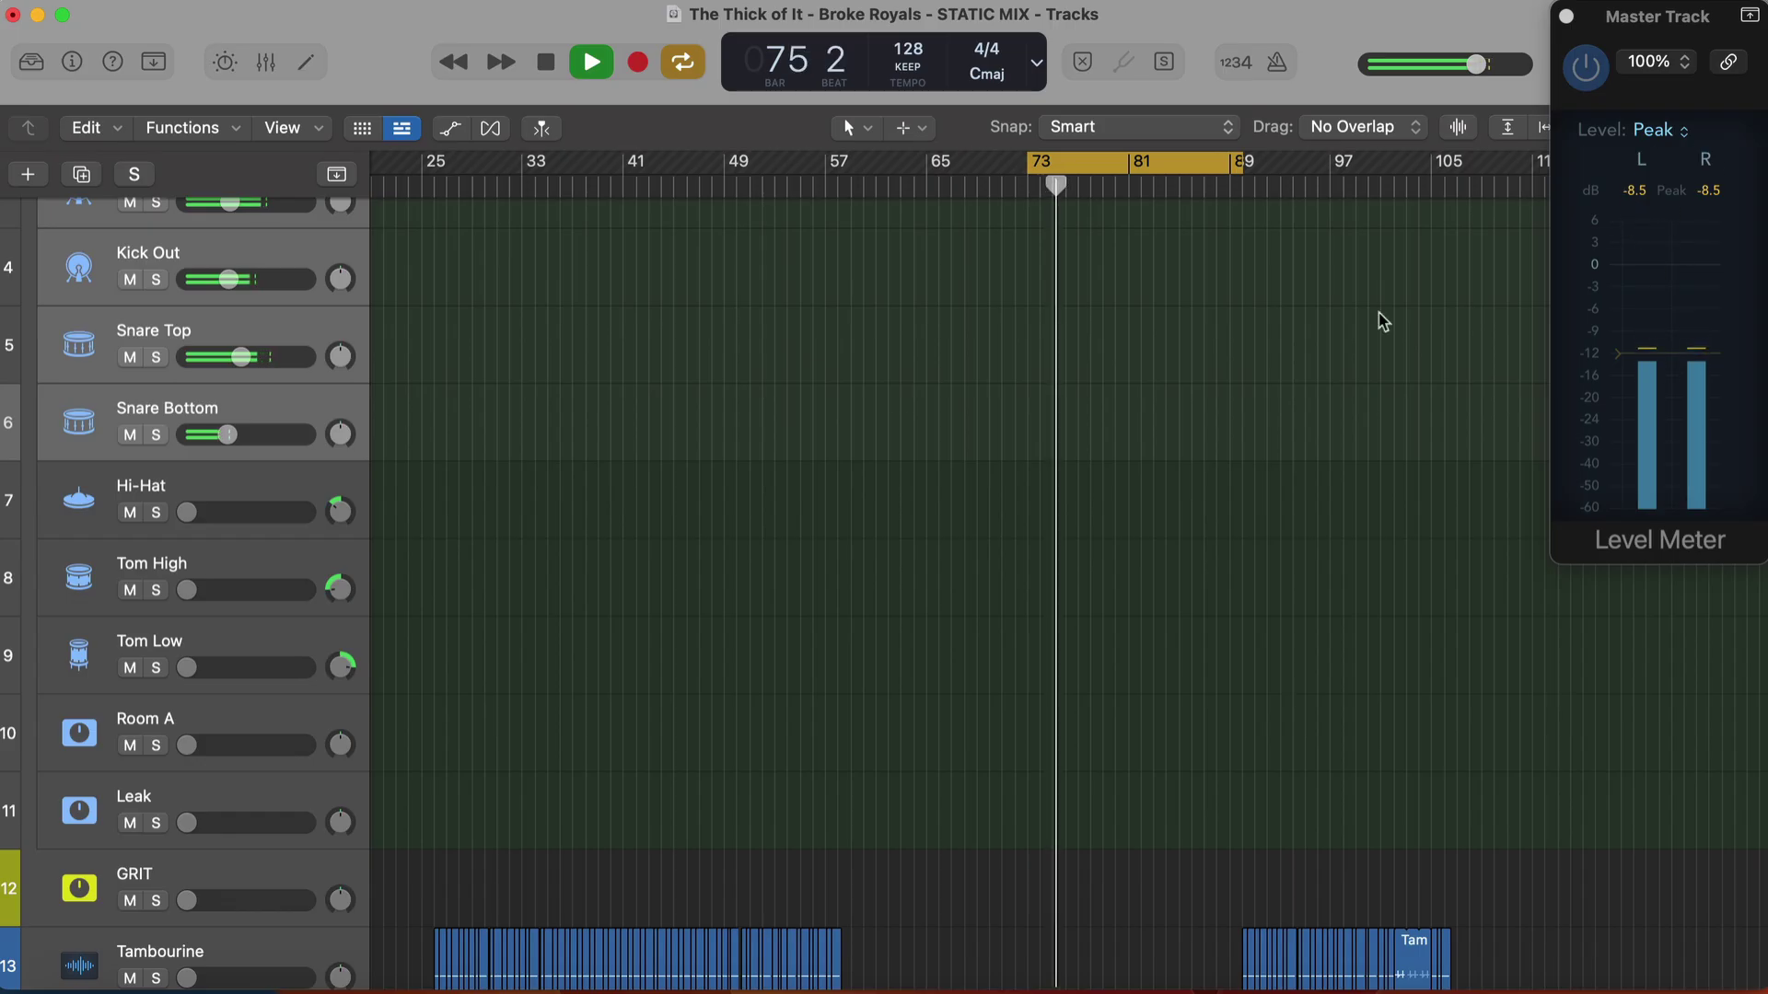
Raise Overheads from -40.0 to -10.4 dB and bring Tom Low and Tom High up to about -13.4 dB
scroll(534, 458, "up", 2)
left_click(193, 326)
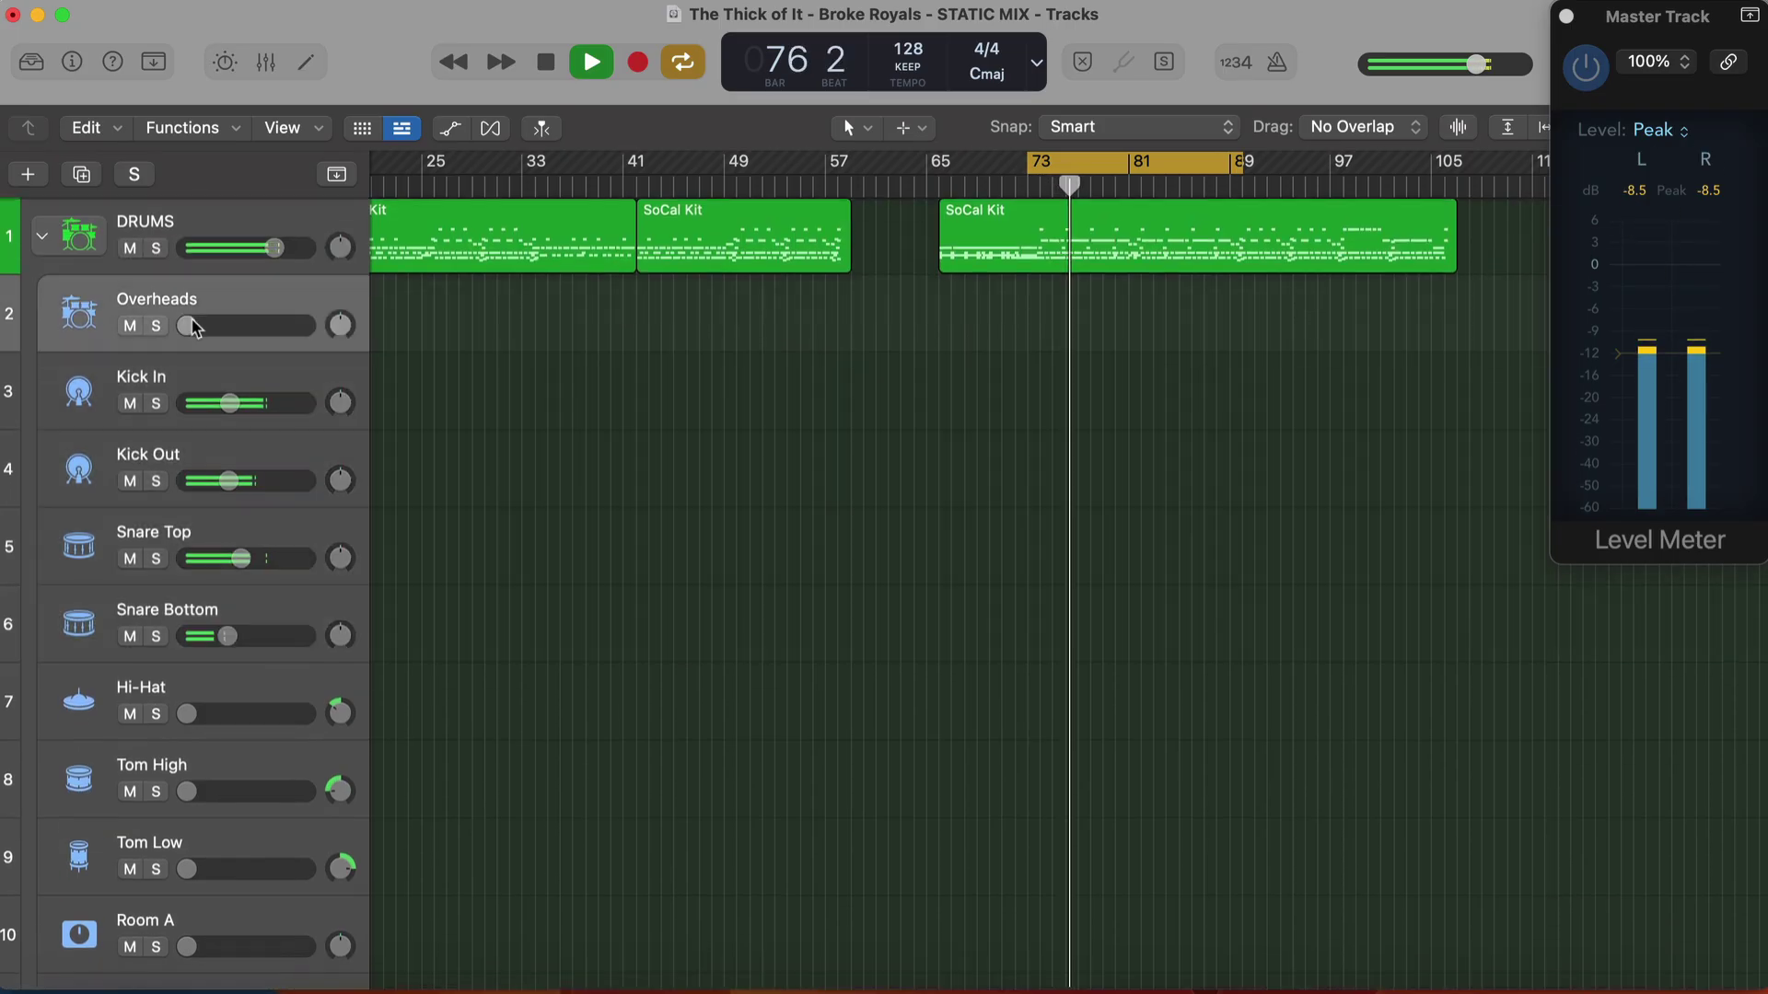
left_click_drag(195, 326, 232, 326)
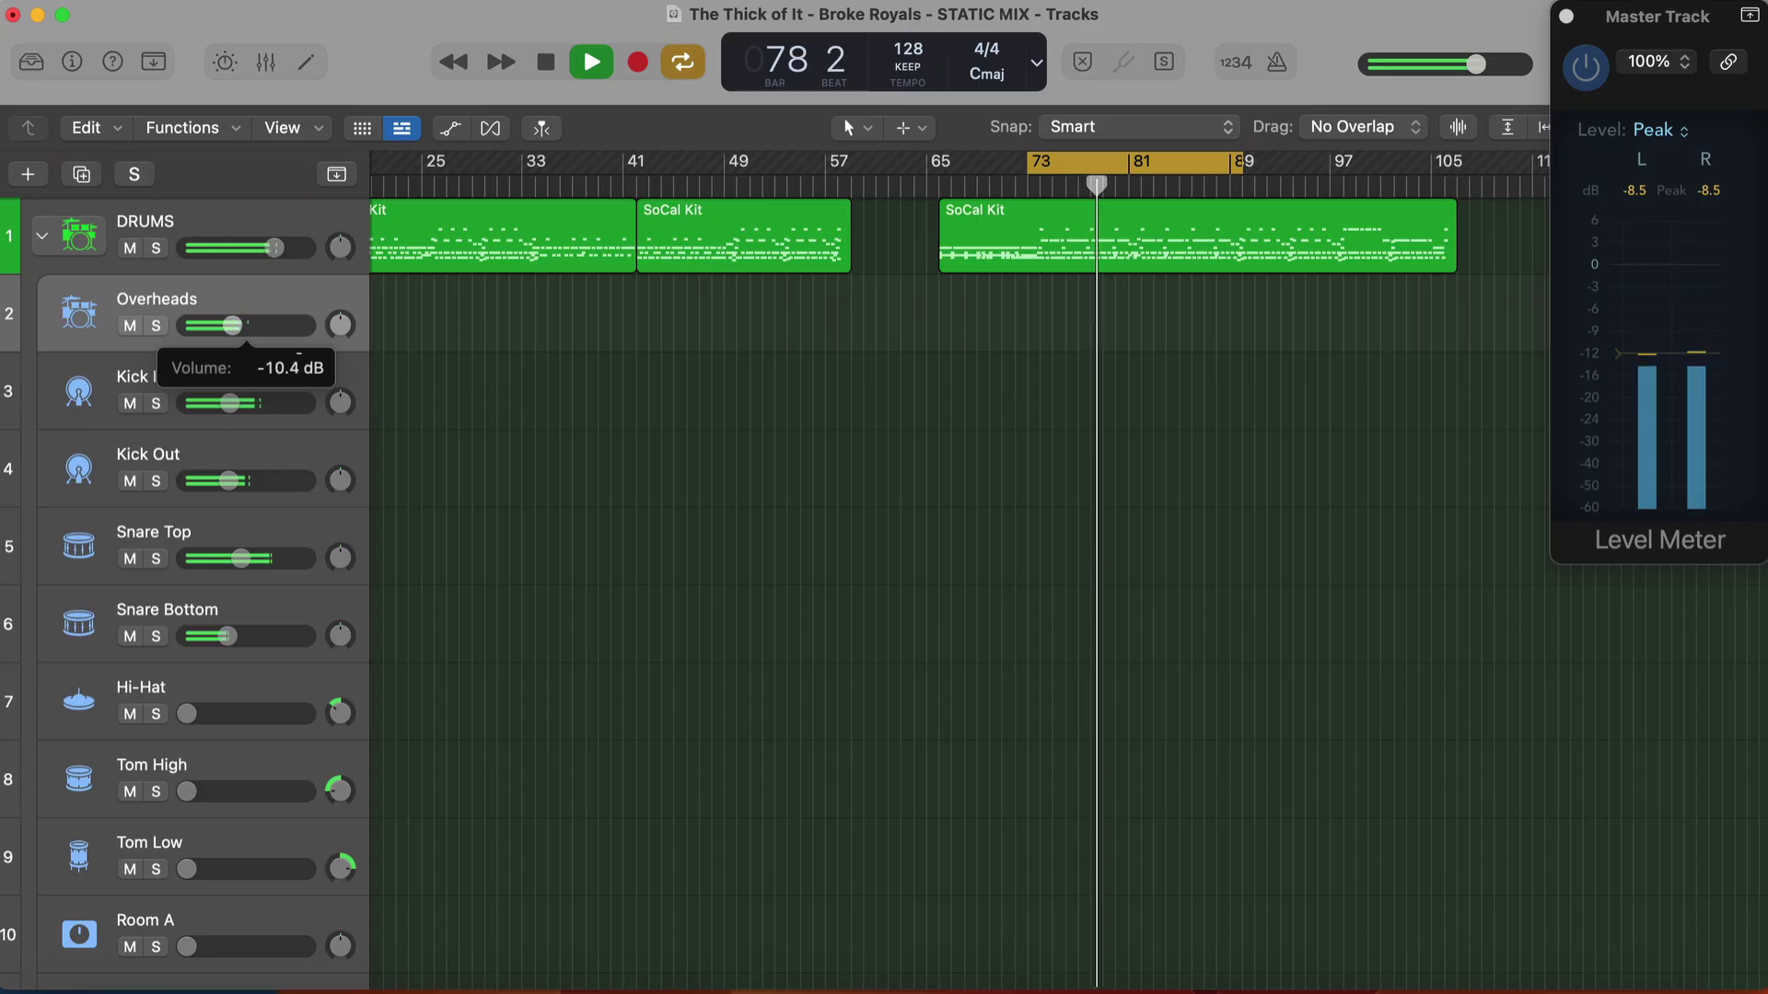
scroll(257, 454, "down", 5)
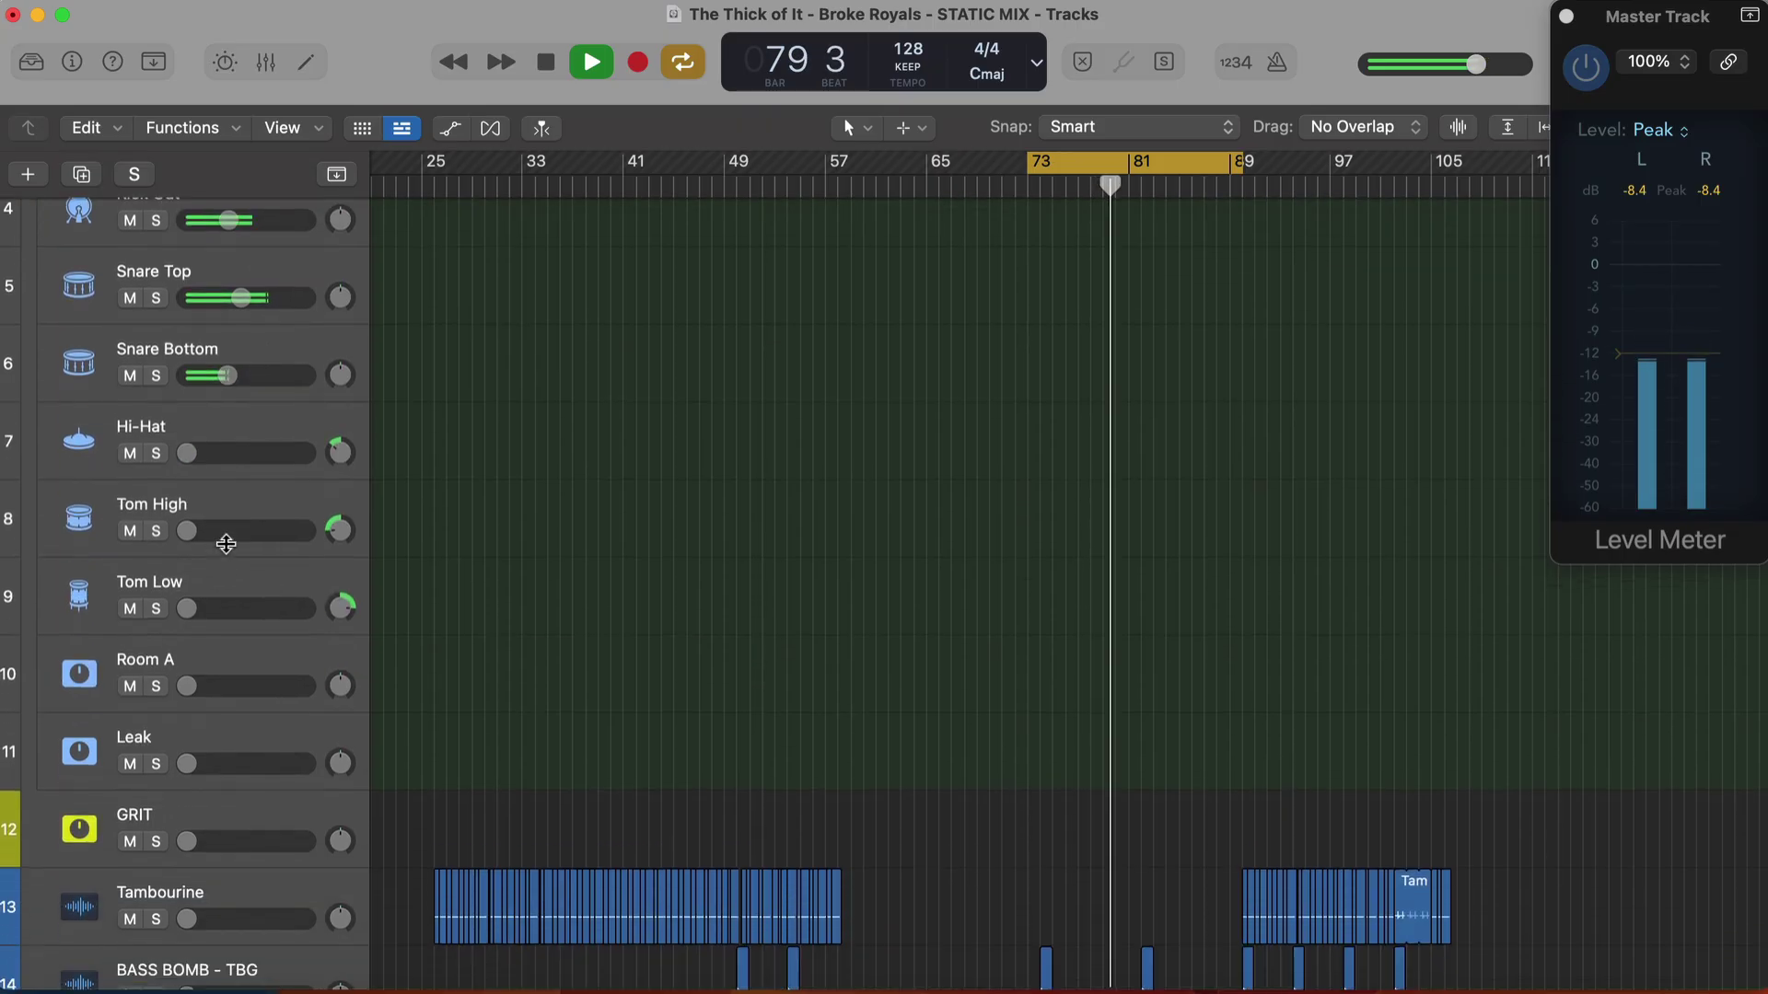
left_click_drag(187, 607, 233, 607)
left_click(187, 529)
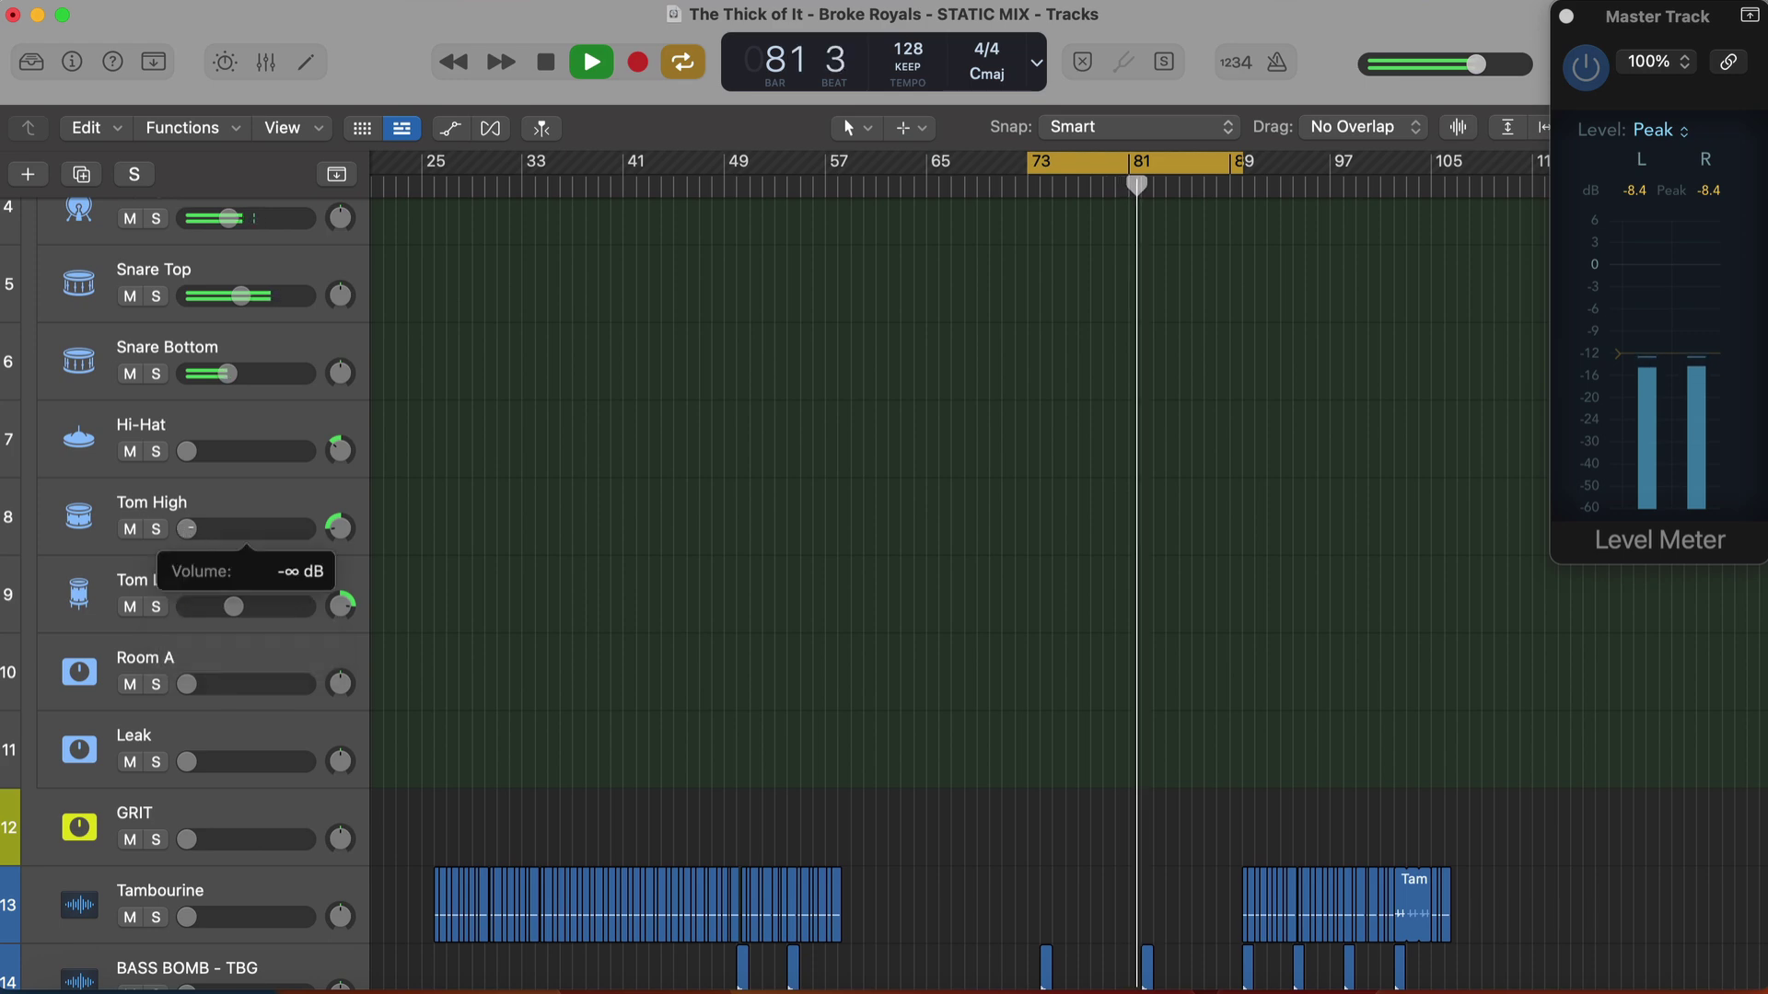
left_click_drag(187, 528, 226, 529)
Turn off cycling, move the playhead to bar 45, and raise Tom Low to -7.8 dB and Tom High further
scroll(683, 461, "up", 4)
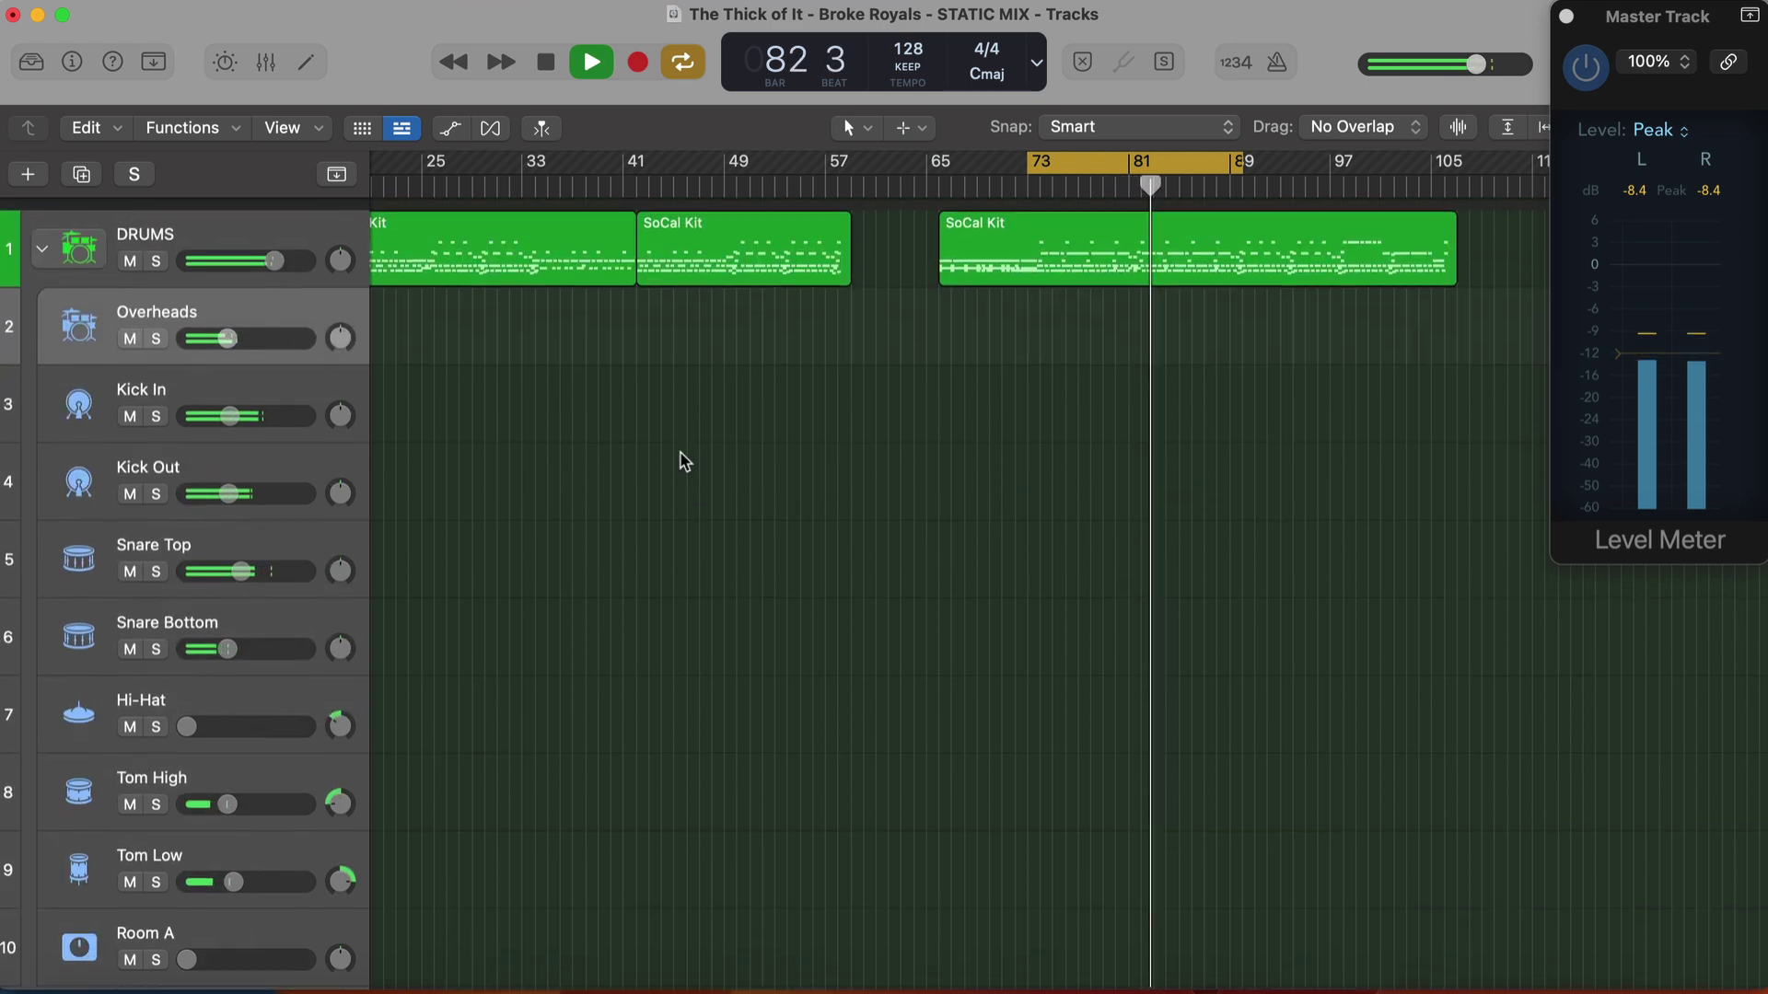
key("c")
left_click(672, 185)
scroll(643, 353, "down", 5)
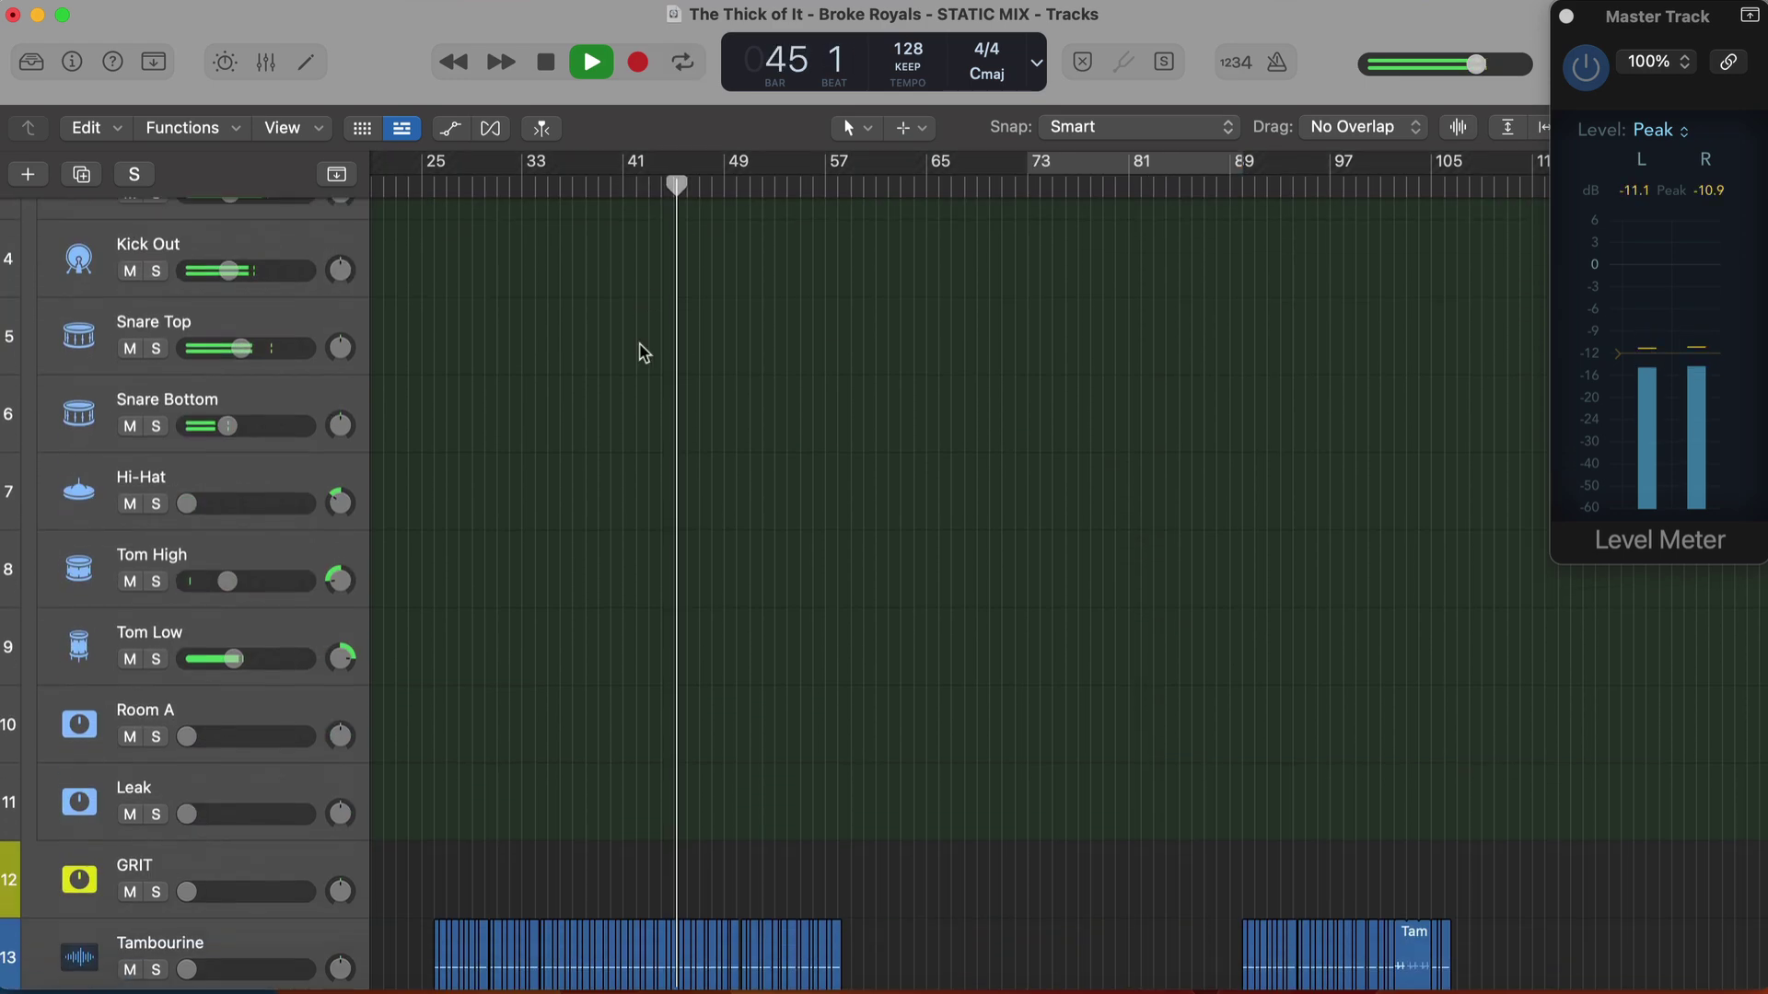
left_click_drag(236, 655, 256, 661)
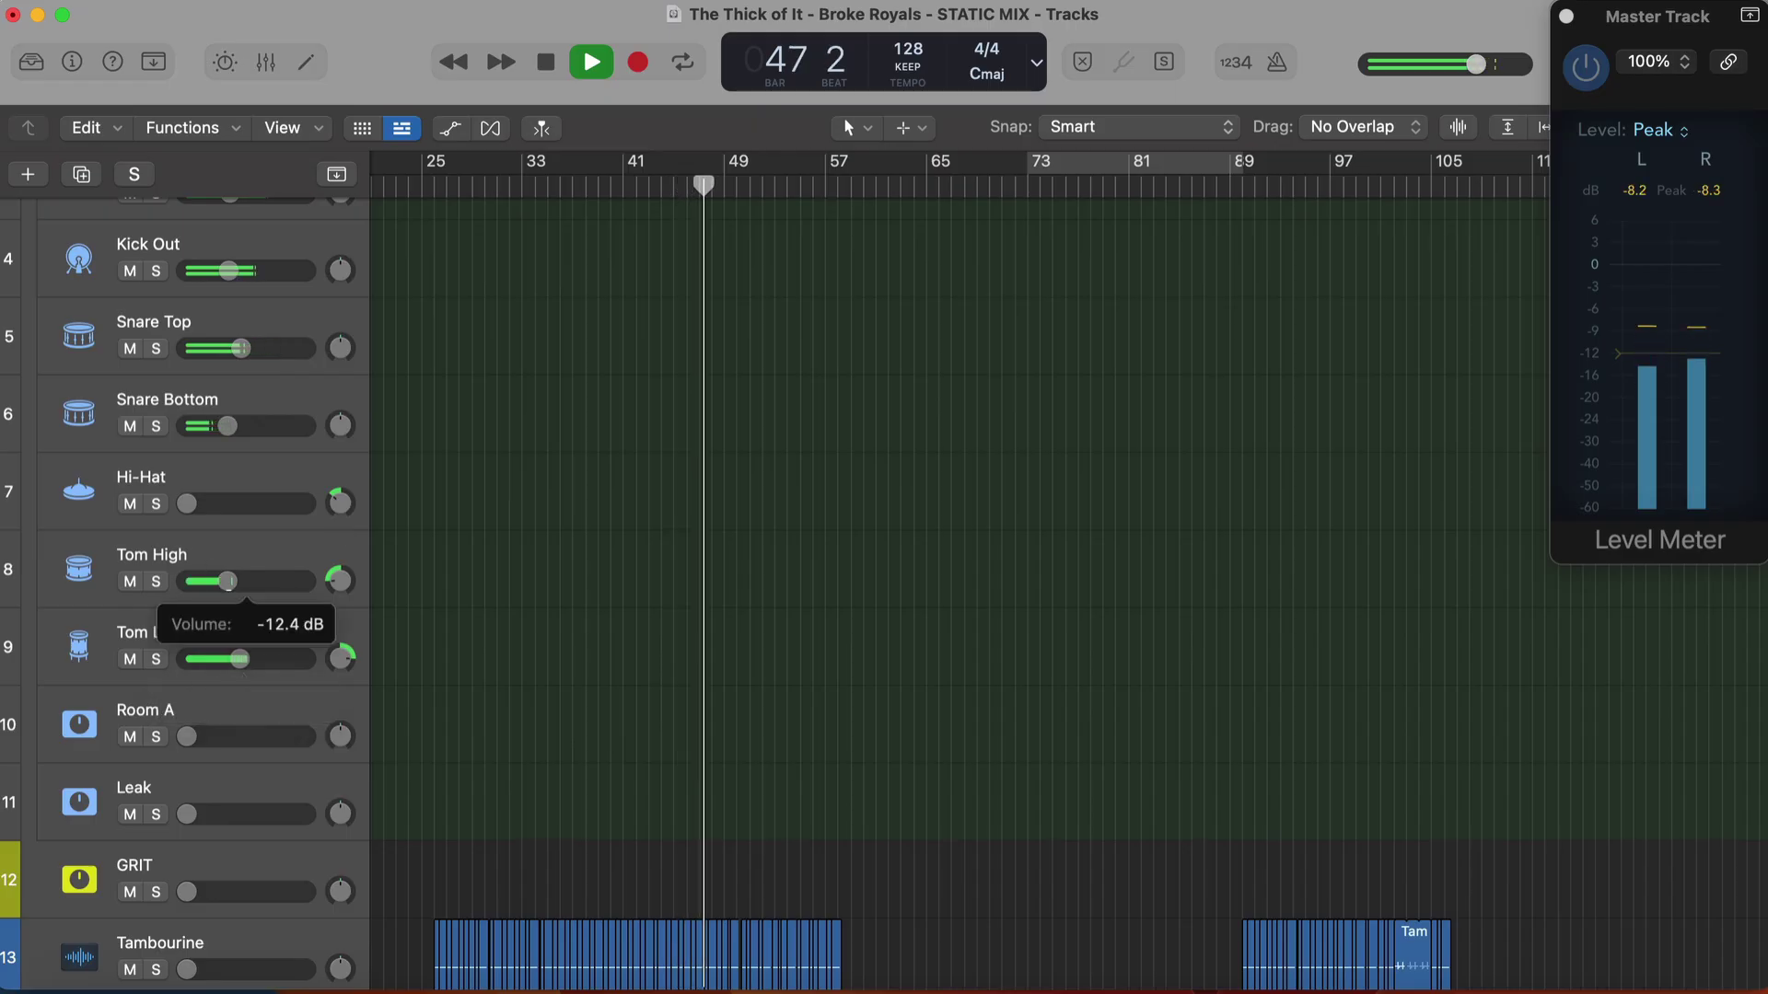
left_click_drag(227, 581, 231, 613)
scroll(235, 590, "up", 3)
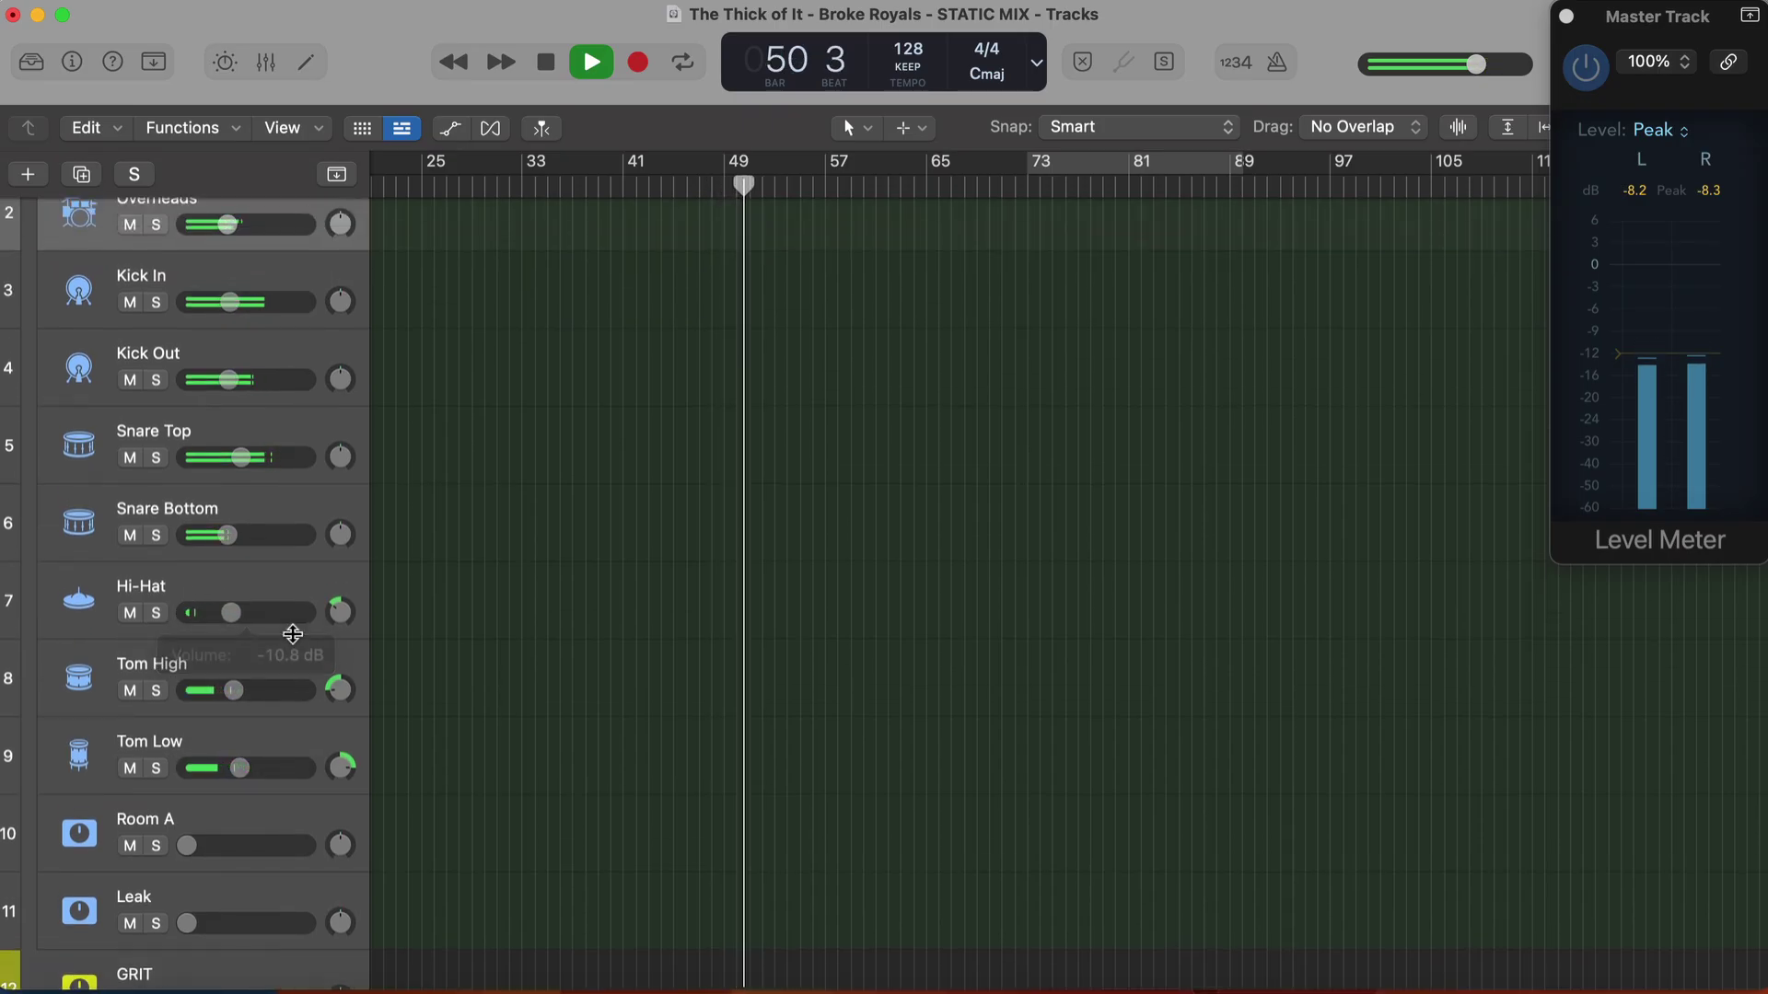
Set Hi-Hat to about -11 dB and bring Room A and Leak up from silence
scroll(277, 608, "down", 2)
left_click(686, 184)
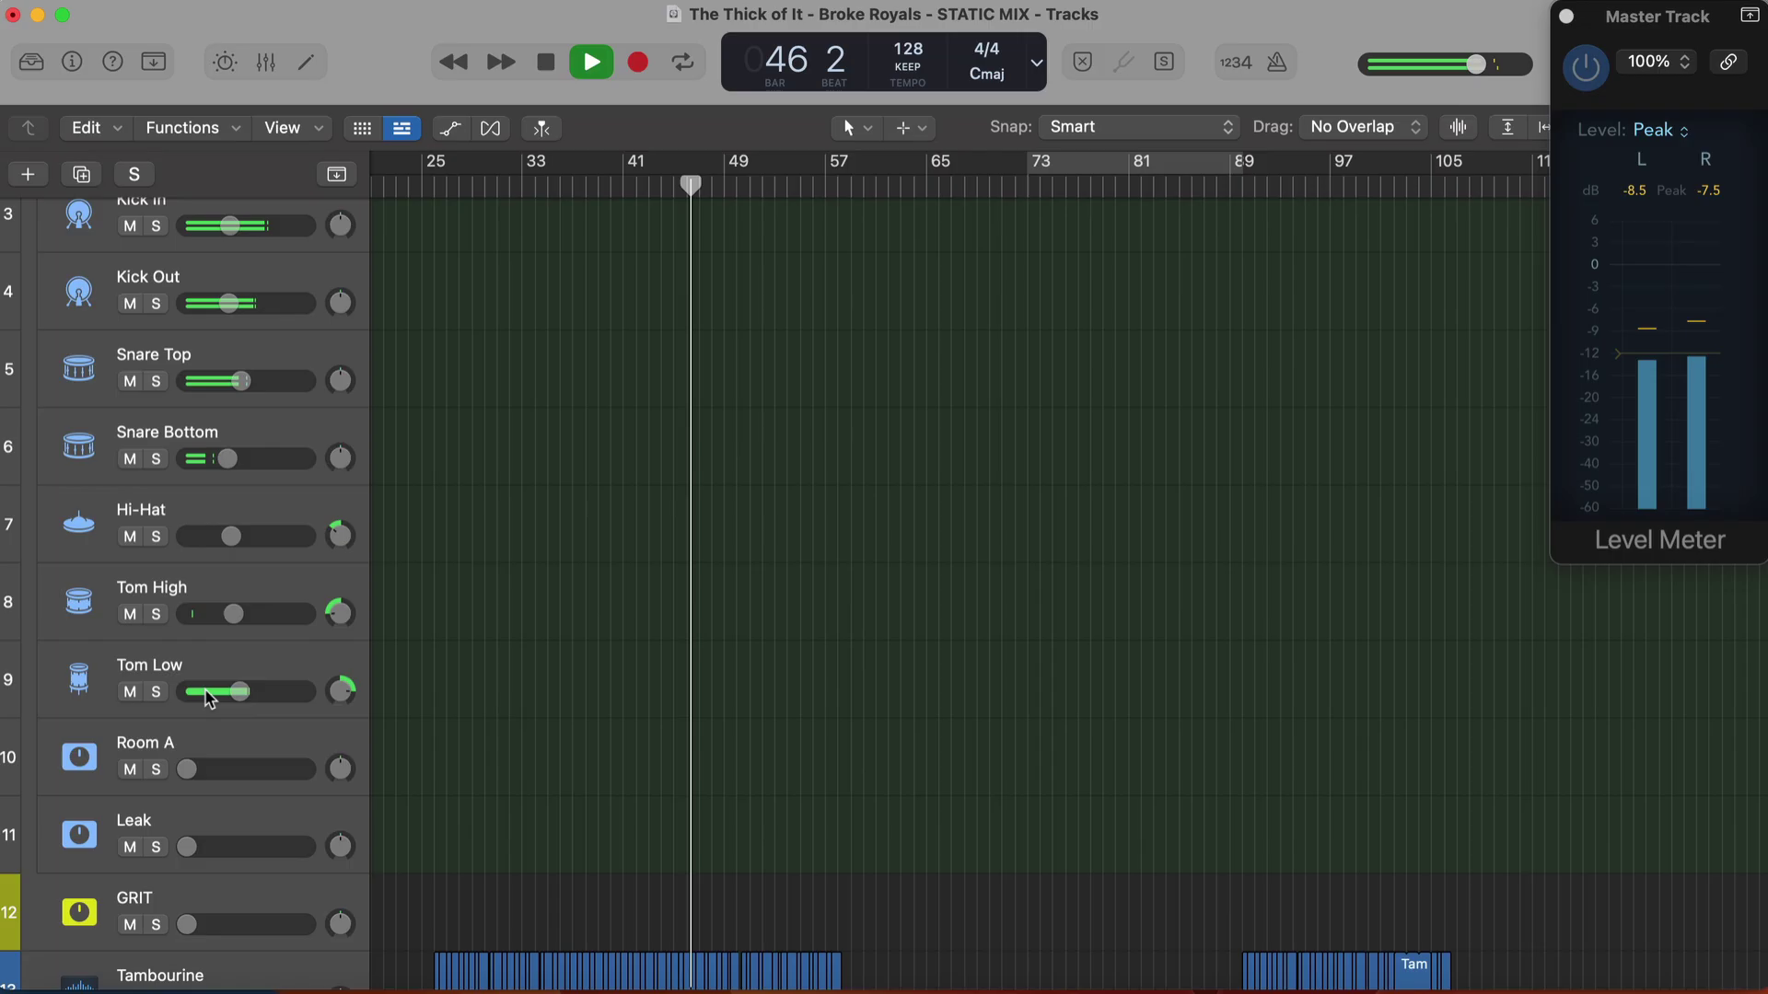
left_click_drag(187, 770, 234, 779)
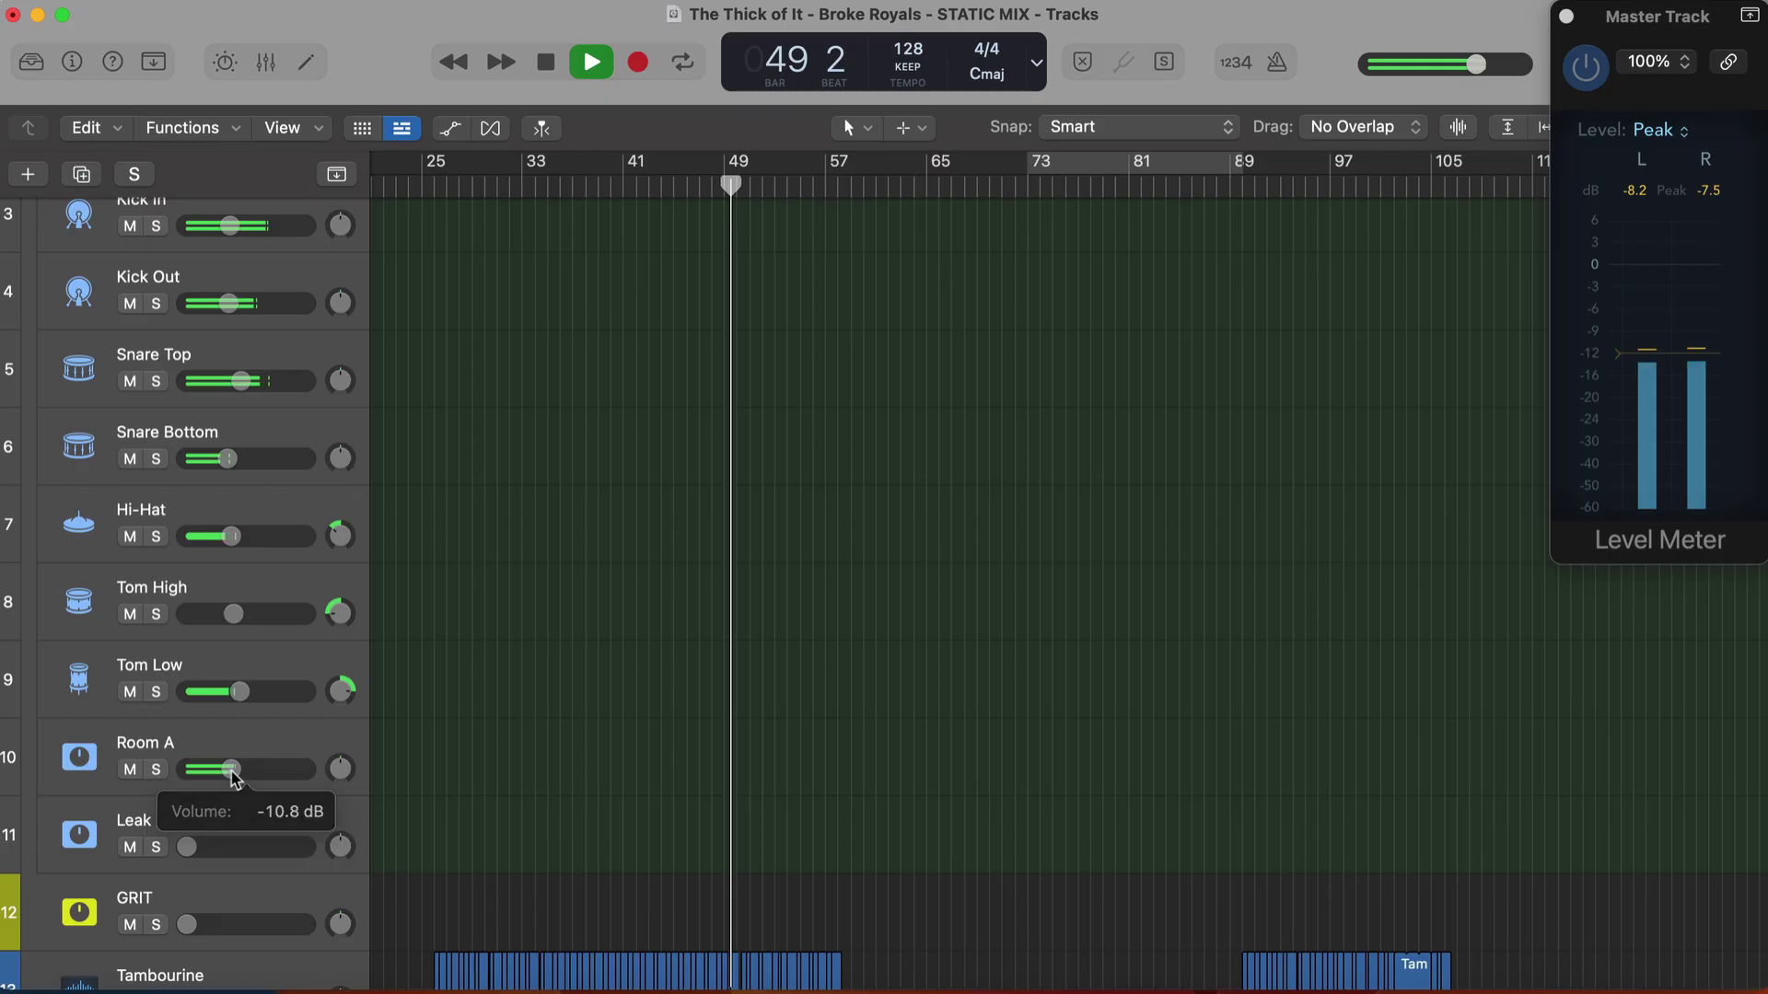
left_click_drag(186, 847, 230, 867)
scroll(205, 888, "down", 2)
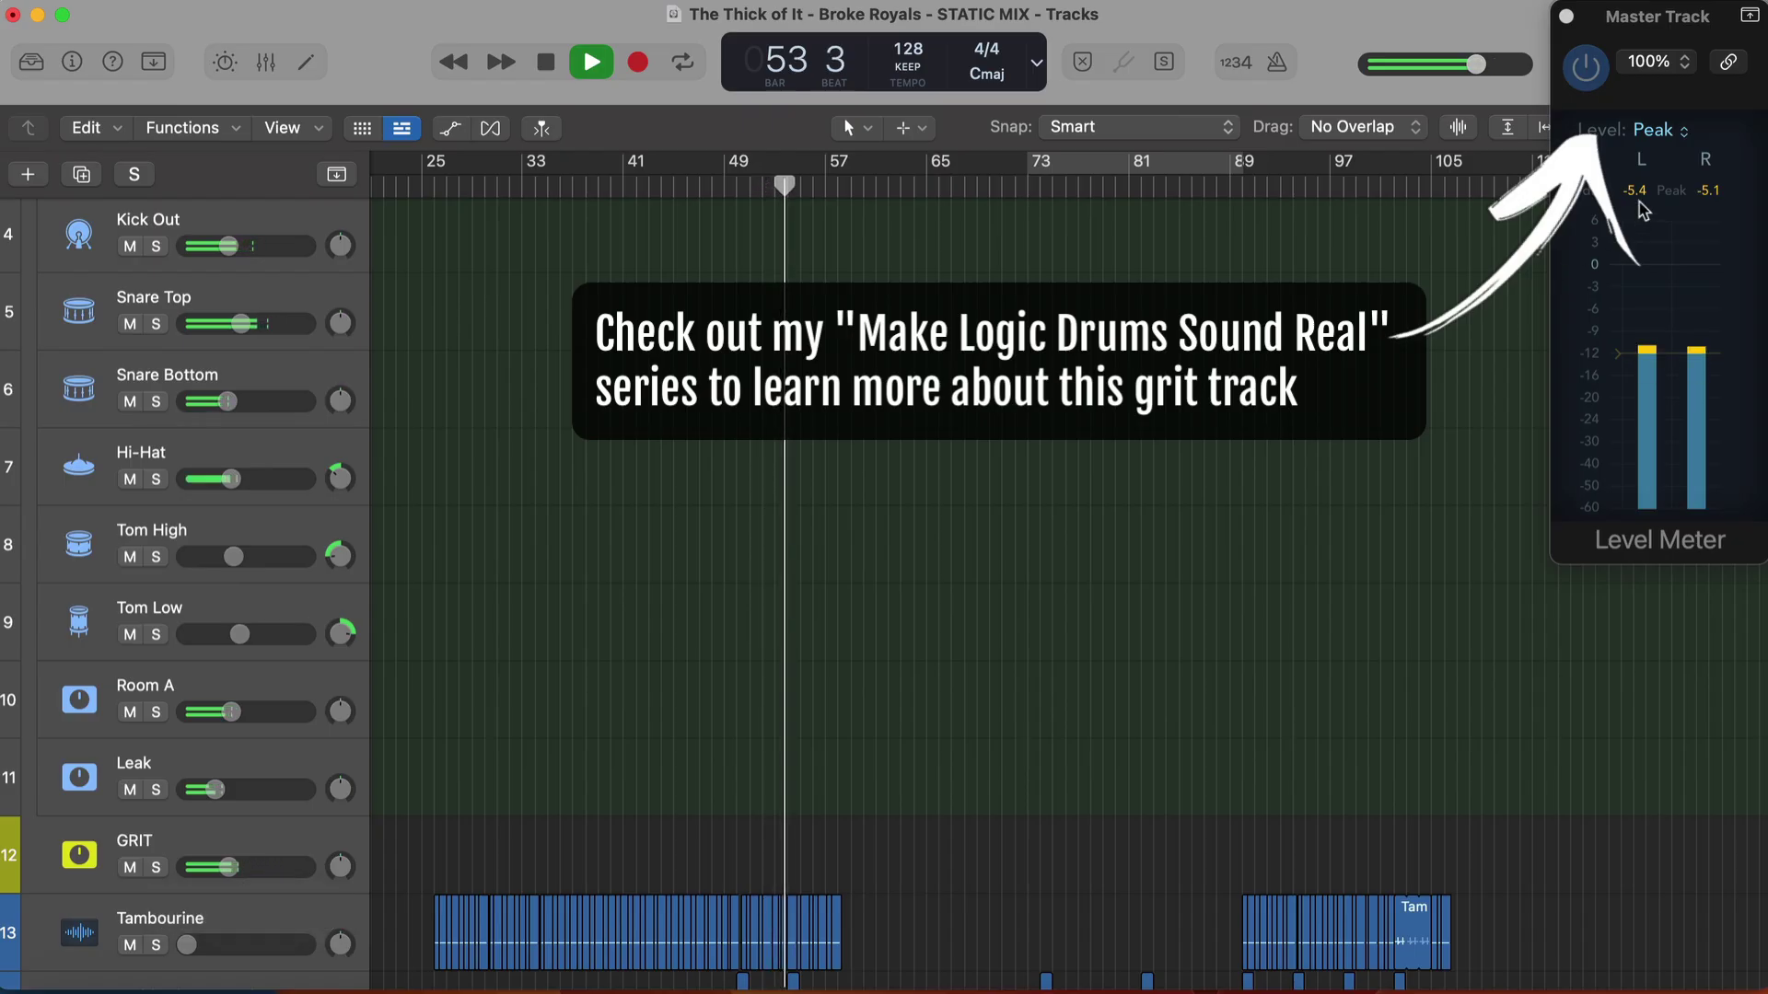
Loop playback over bars 73–89 from bar 73, then select the Tambourine track
scroll(1038, 493, "up", 3)
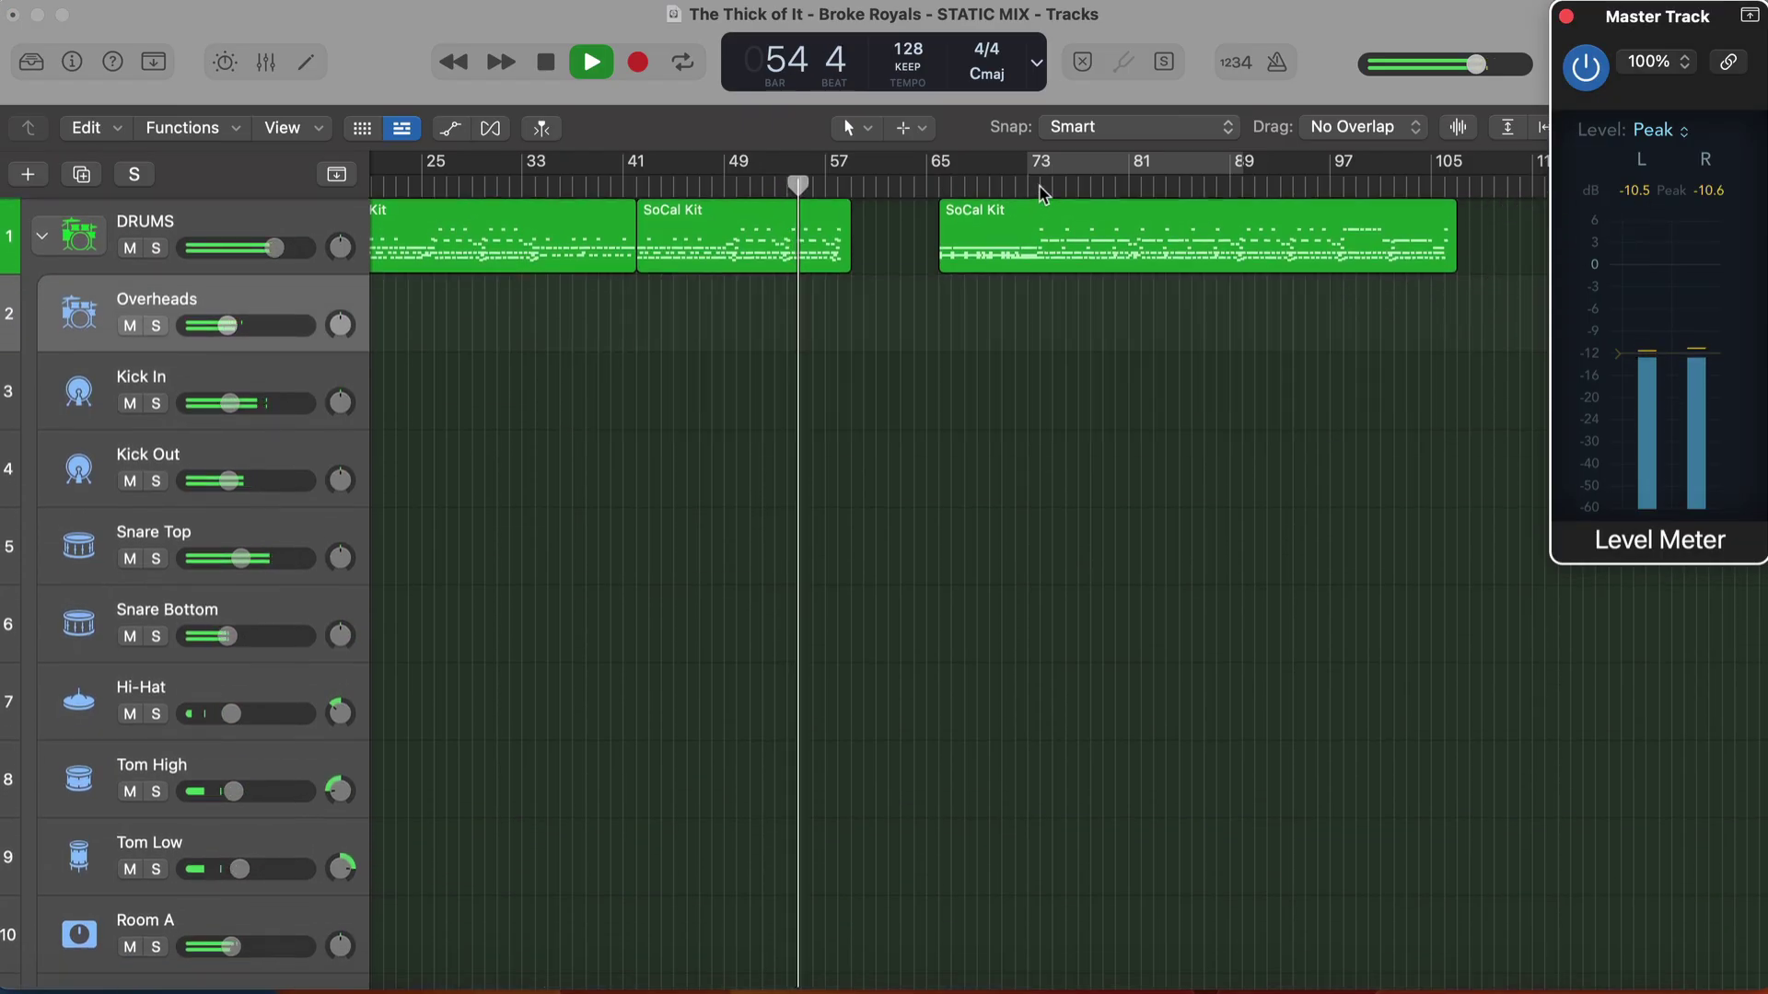
key("space")
key("c")
key("space")
scroll(878, 488, "down", 5)
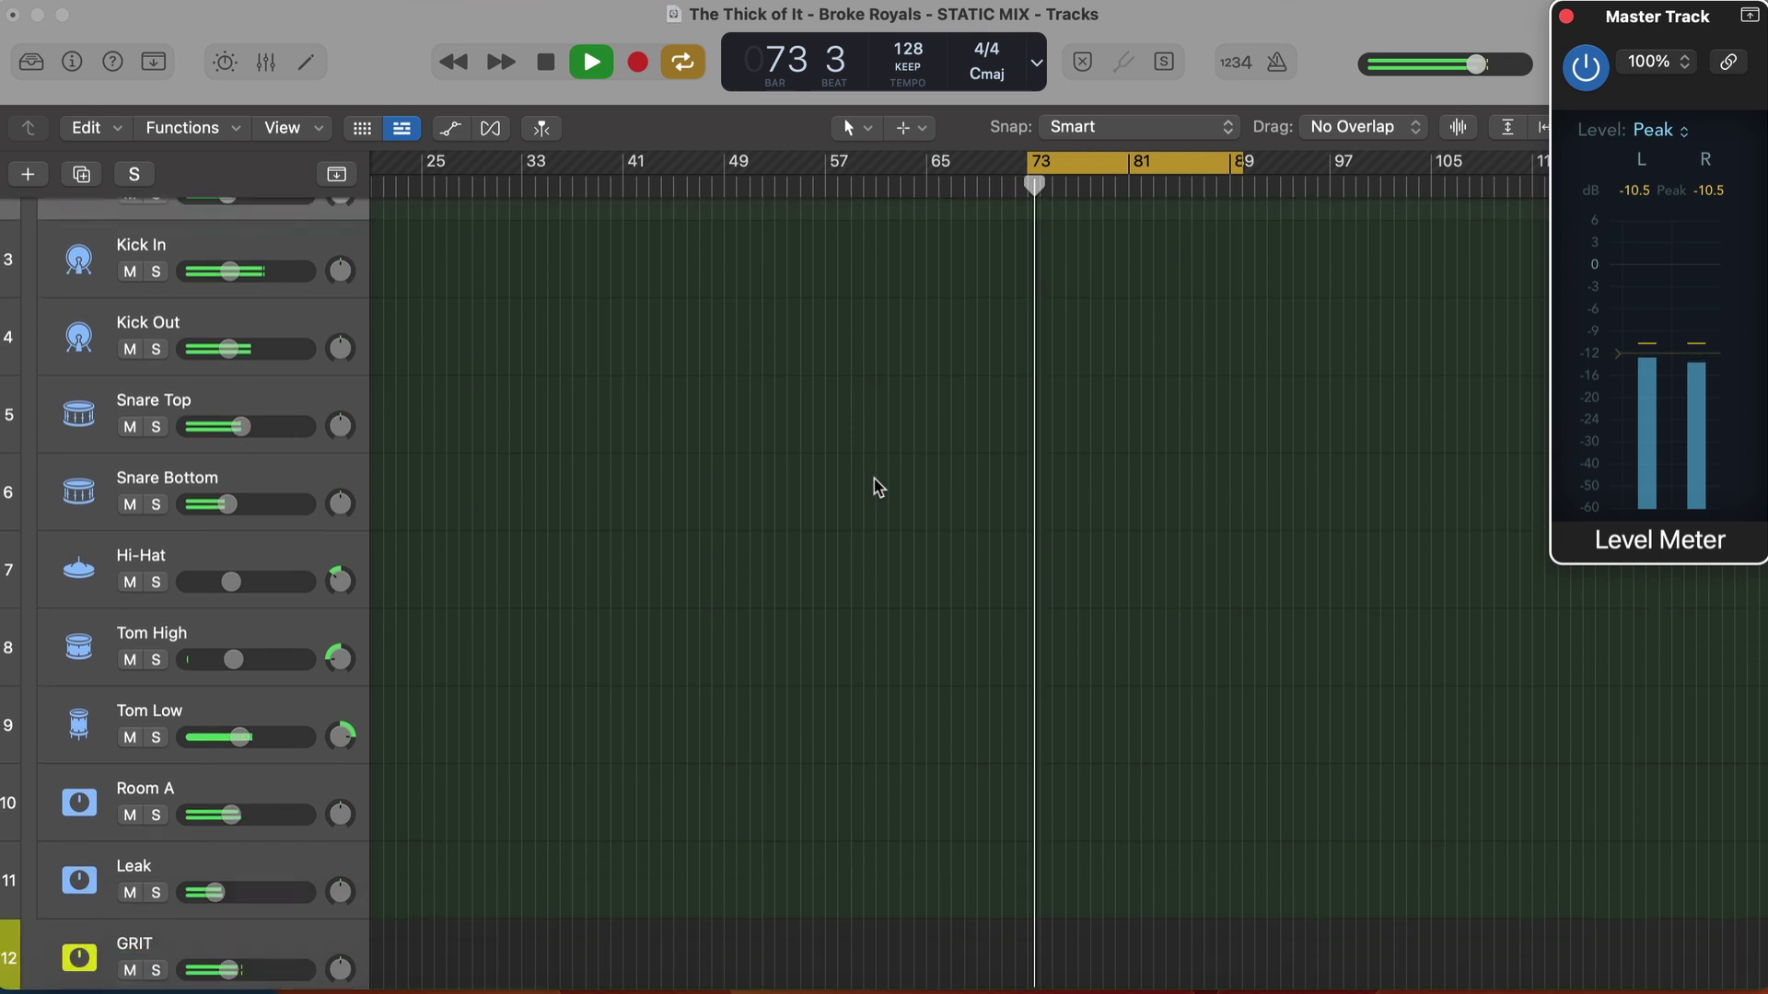
scroll(877, 488, "down", 4)
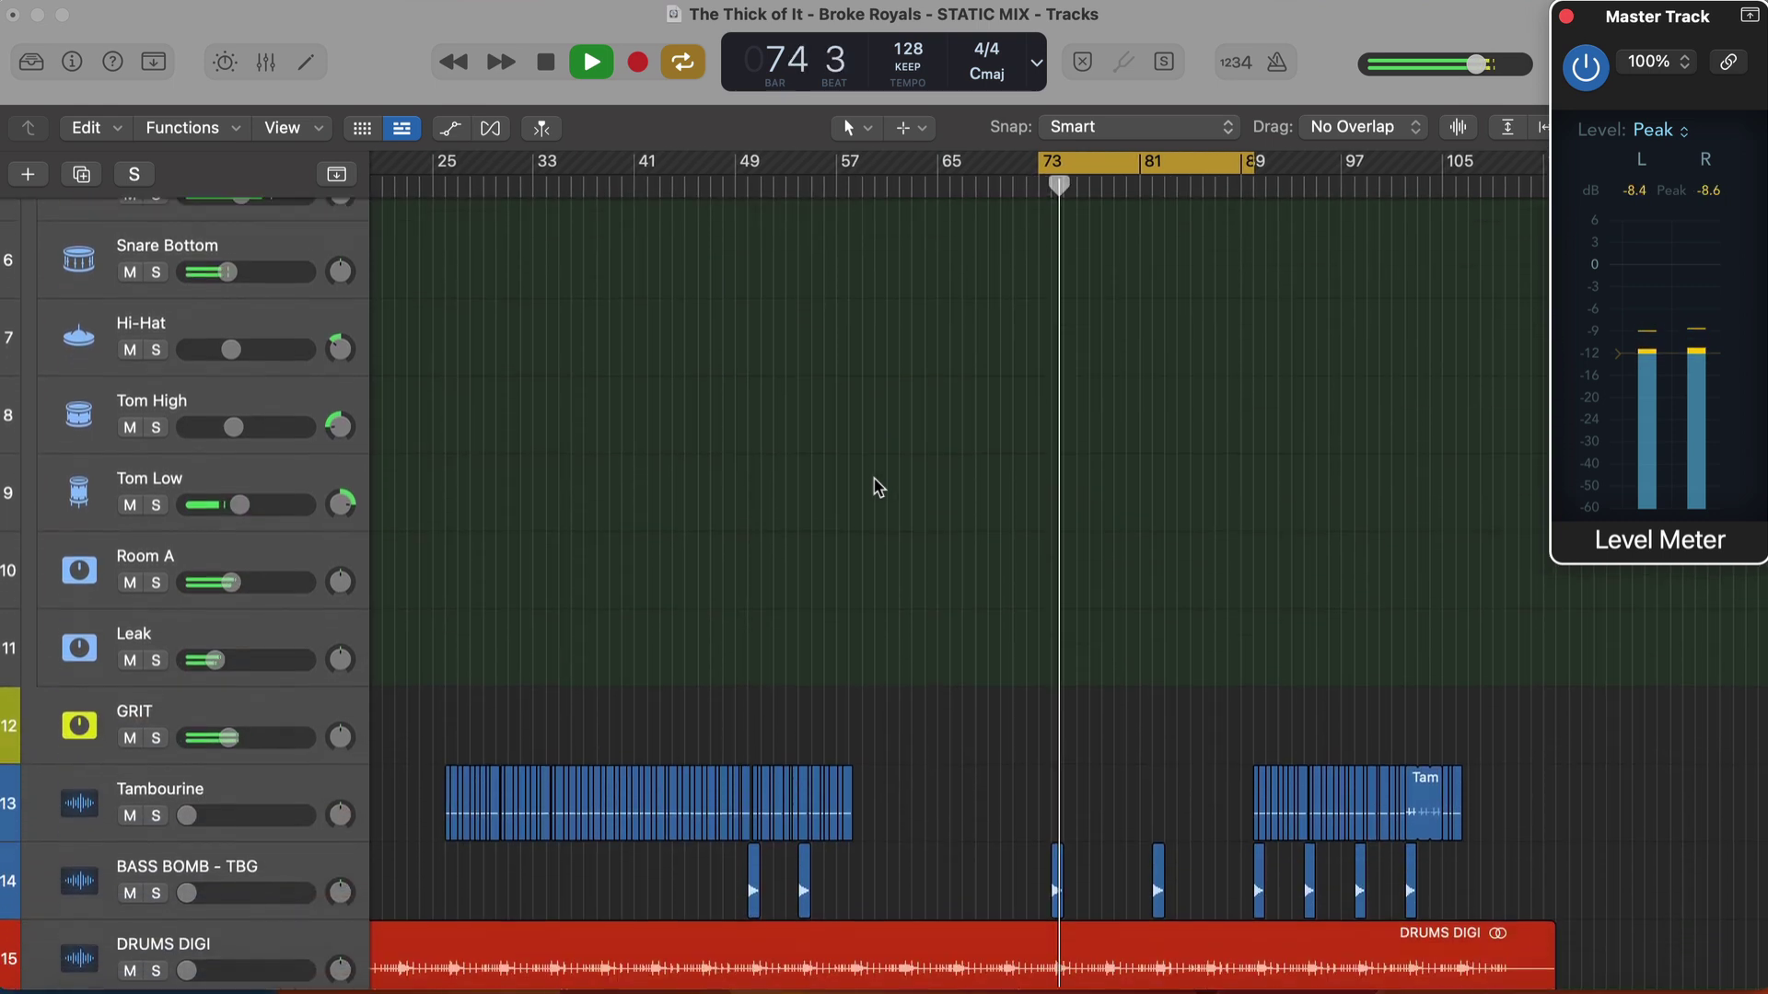
scroll(878, 488, "down", 2)
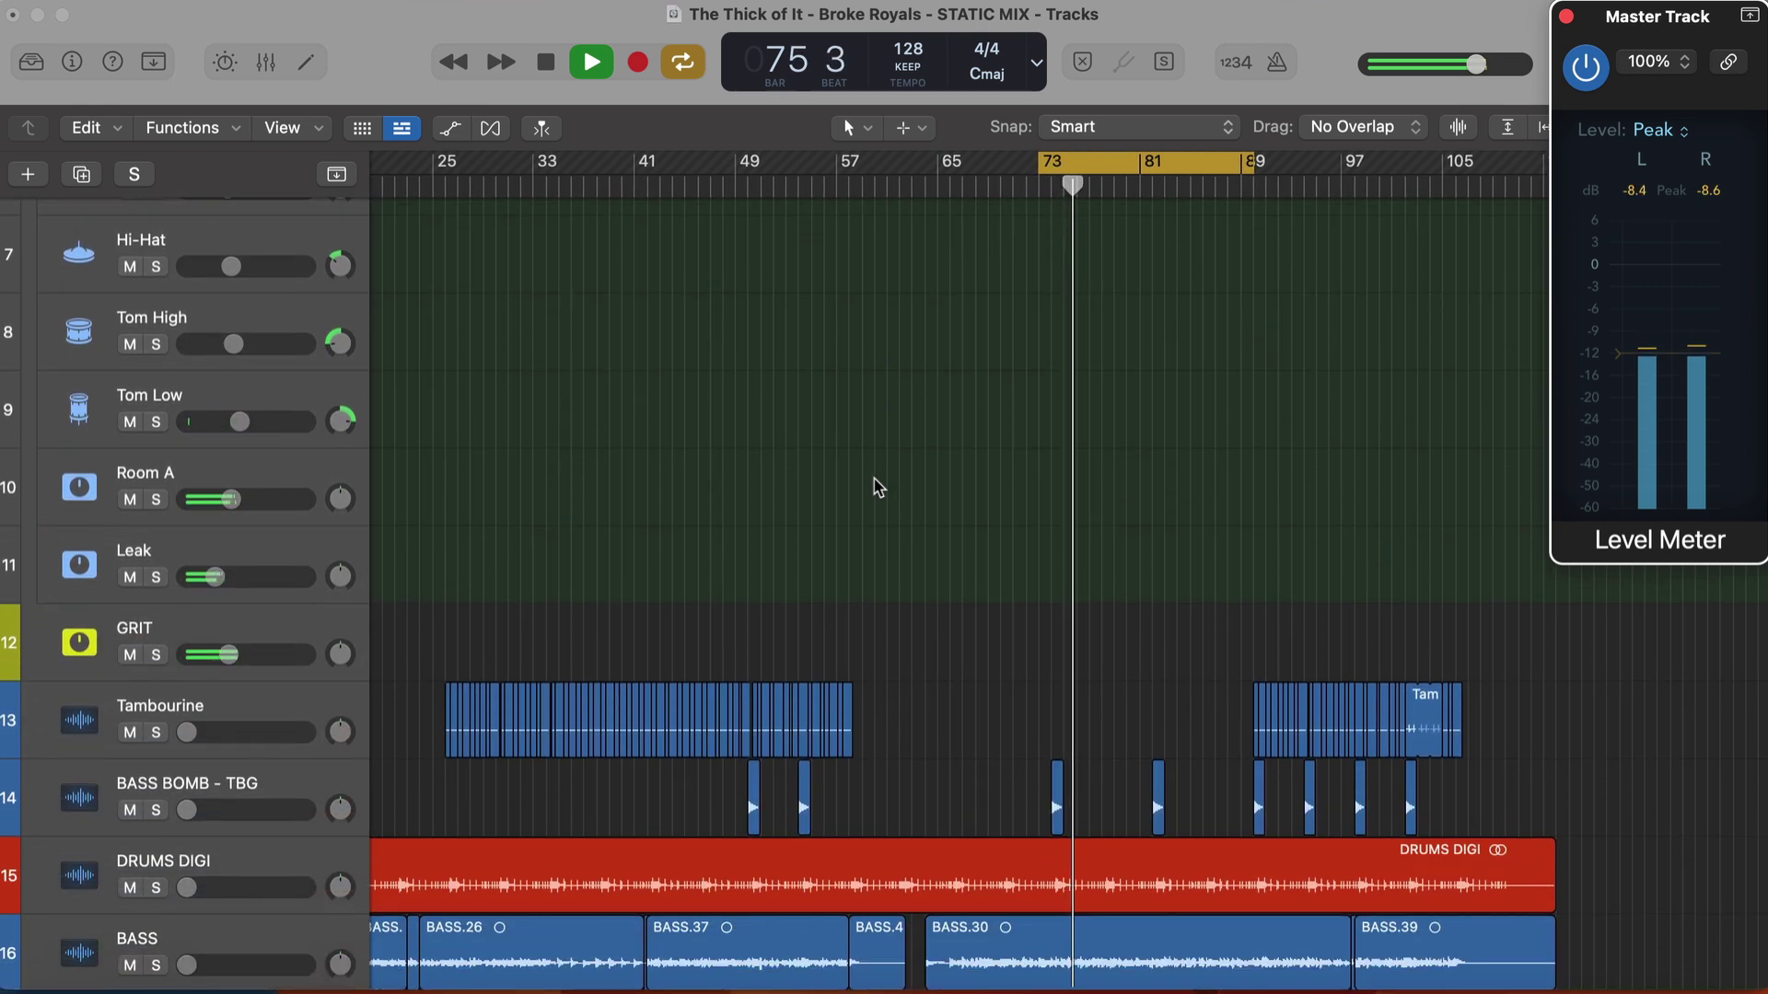
scroll(819, 549, "down", 1)
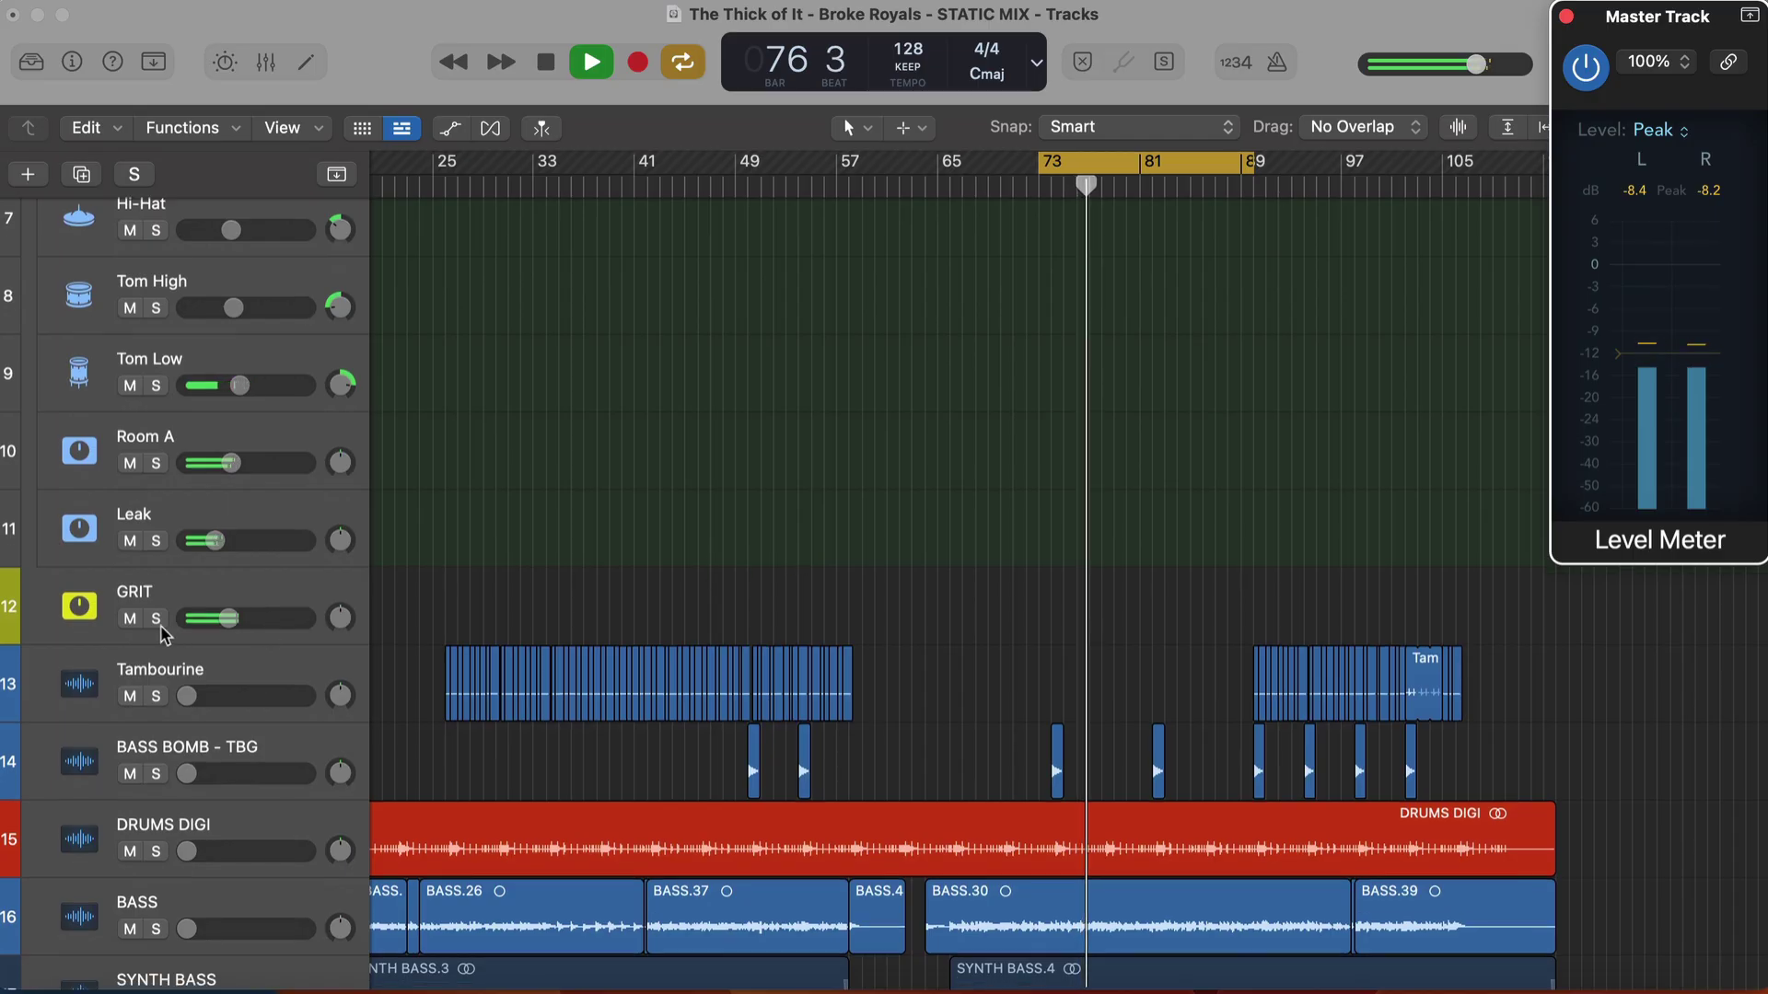
left_click(131, 620)
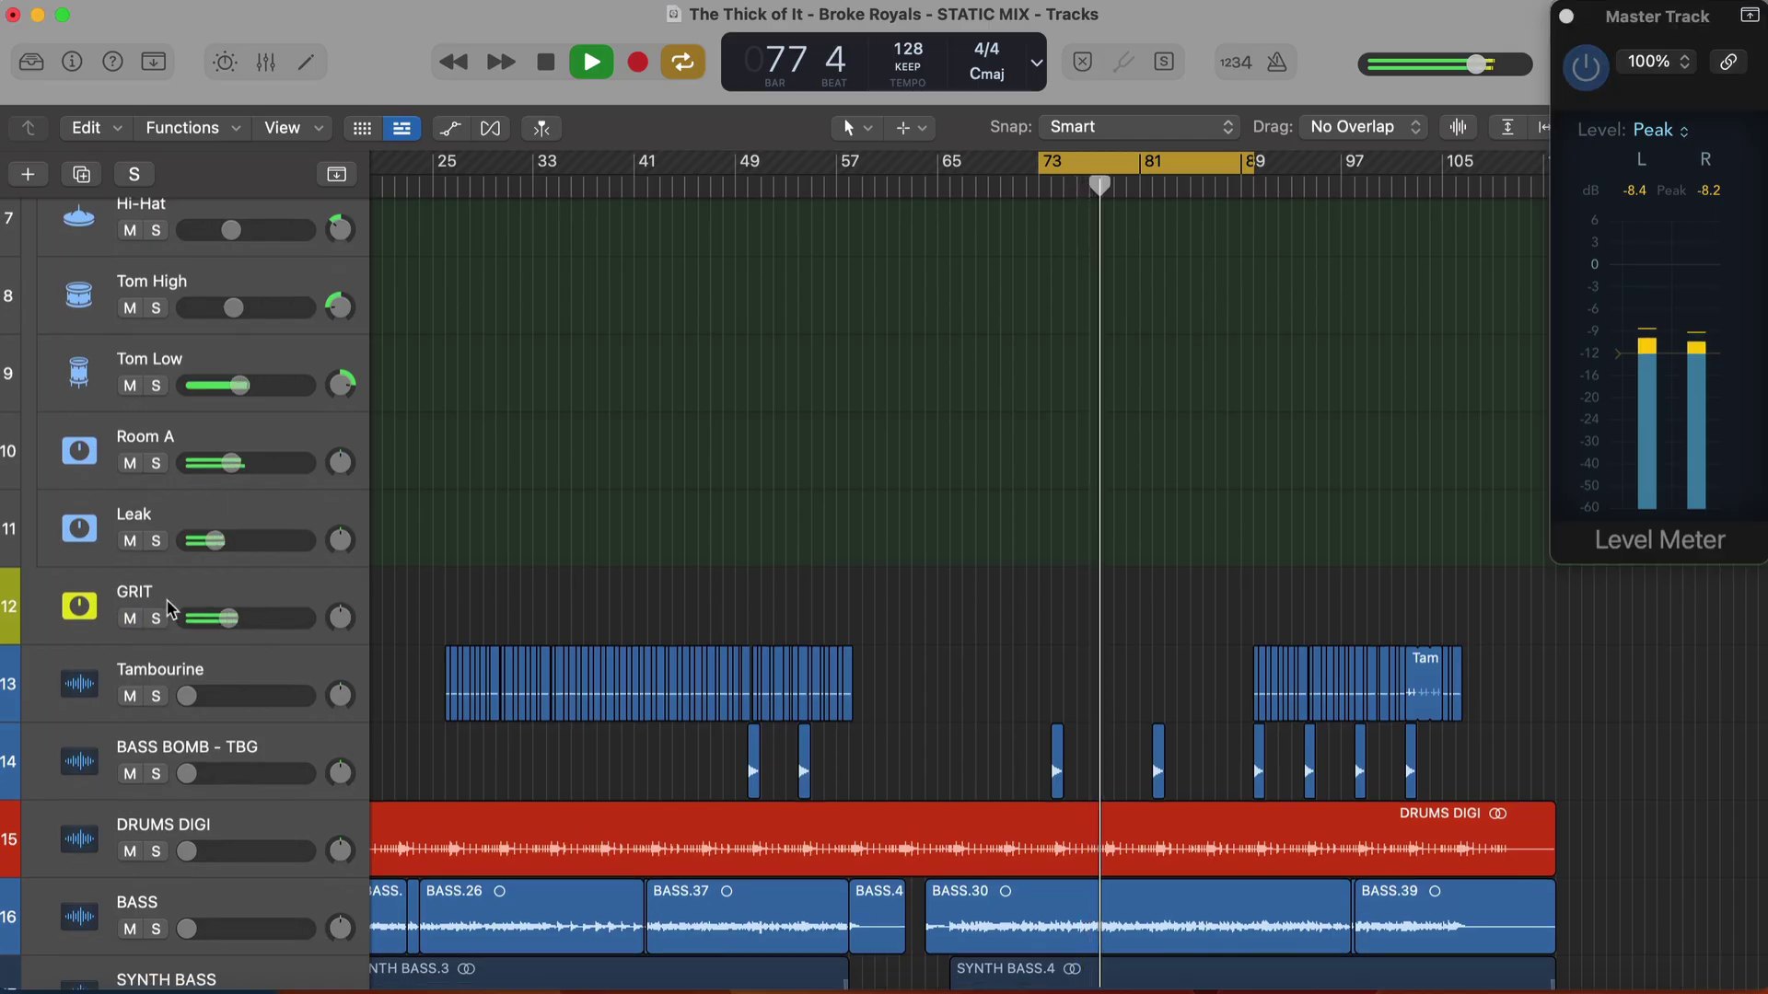
left_click(196, 667)
Turn off looping and raise the Tambourine volume to about -9.4 dB
key("c")
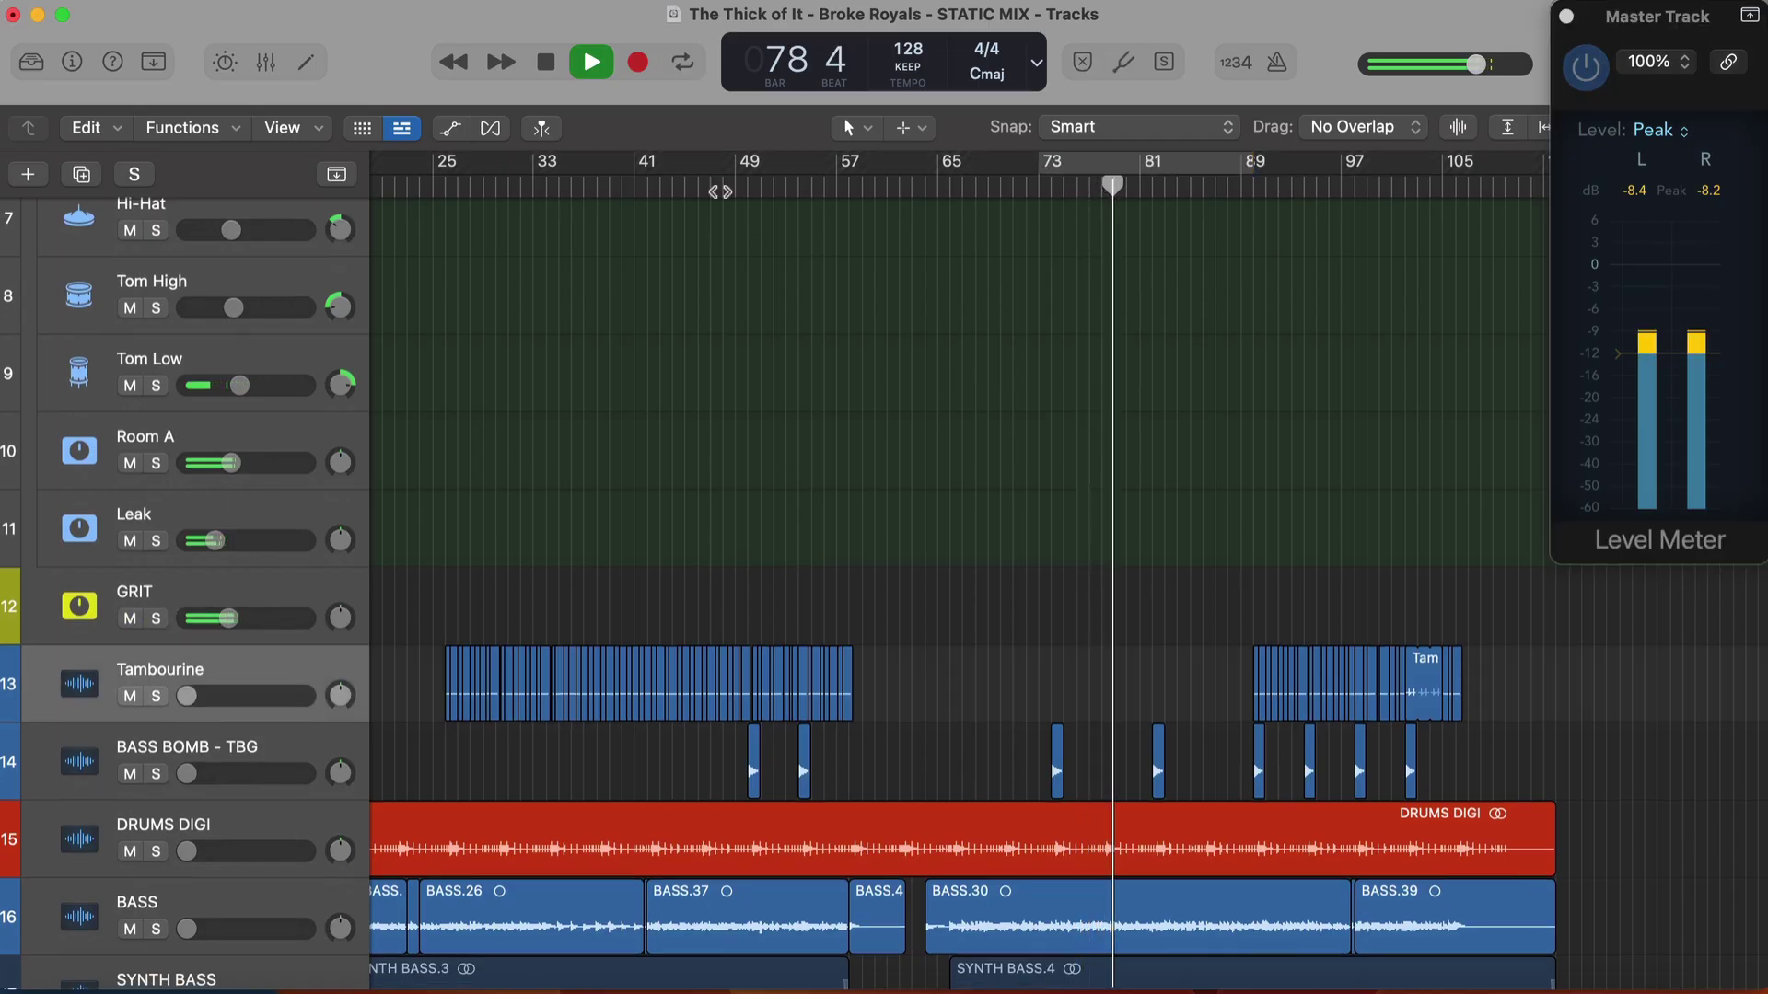
mouse_move(186, 697)
left_mouse_down()
mouse_move(235, 696)
mouse_move(219, 696)
left_mouse_up()
mouse_move(330, 695)
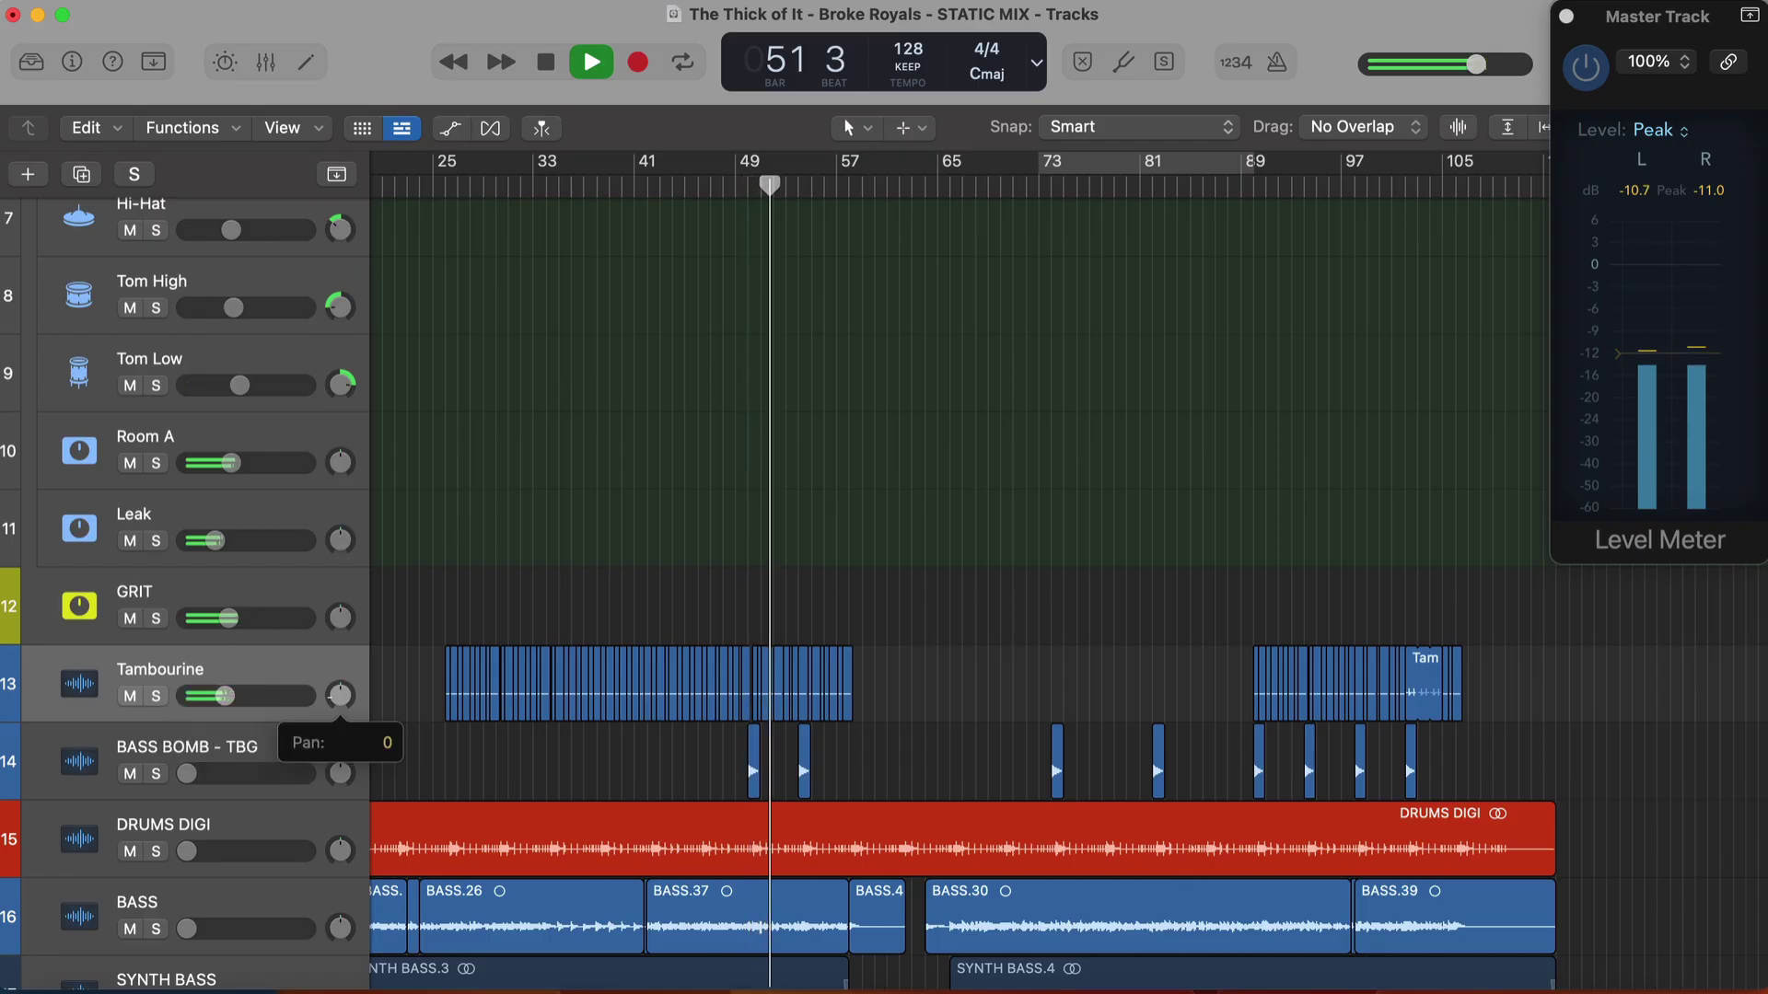
scroll(923, 296, "down", 2)
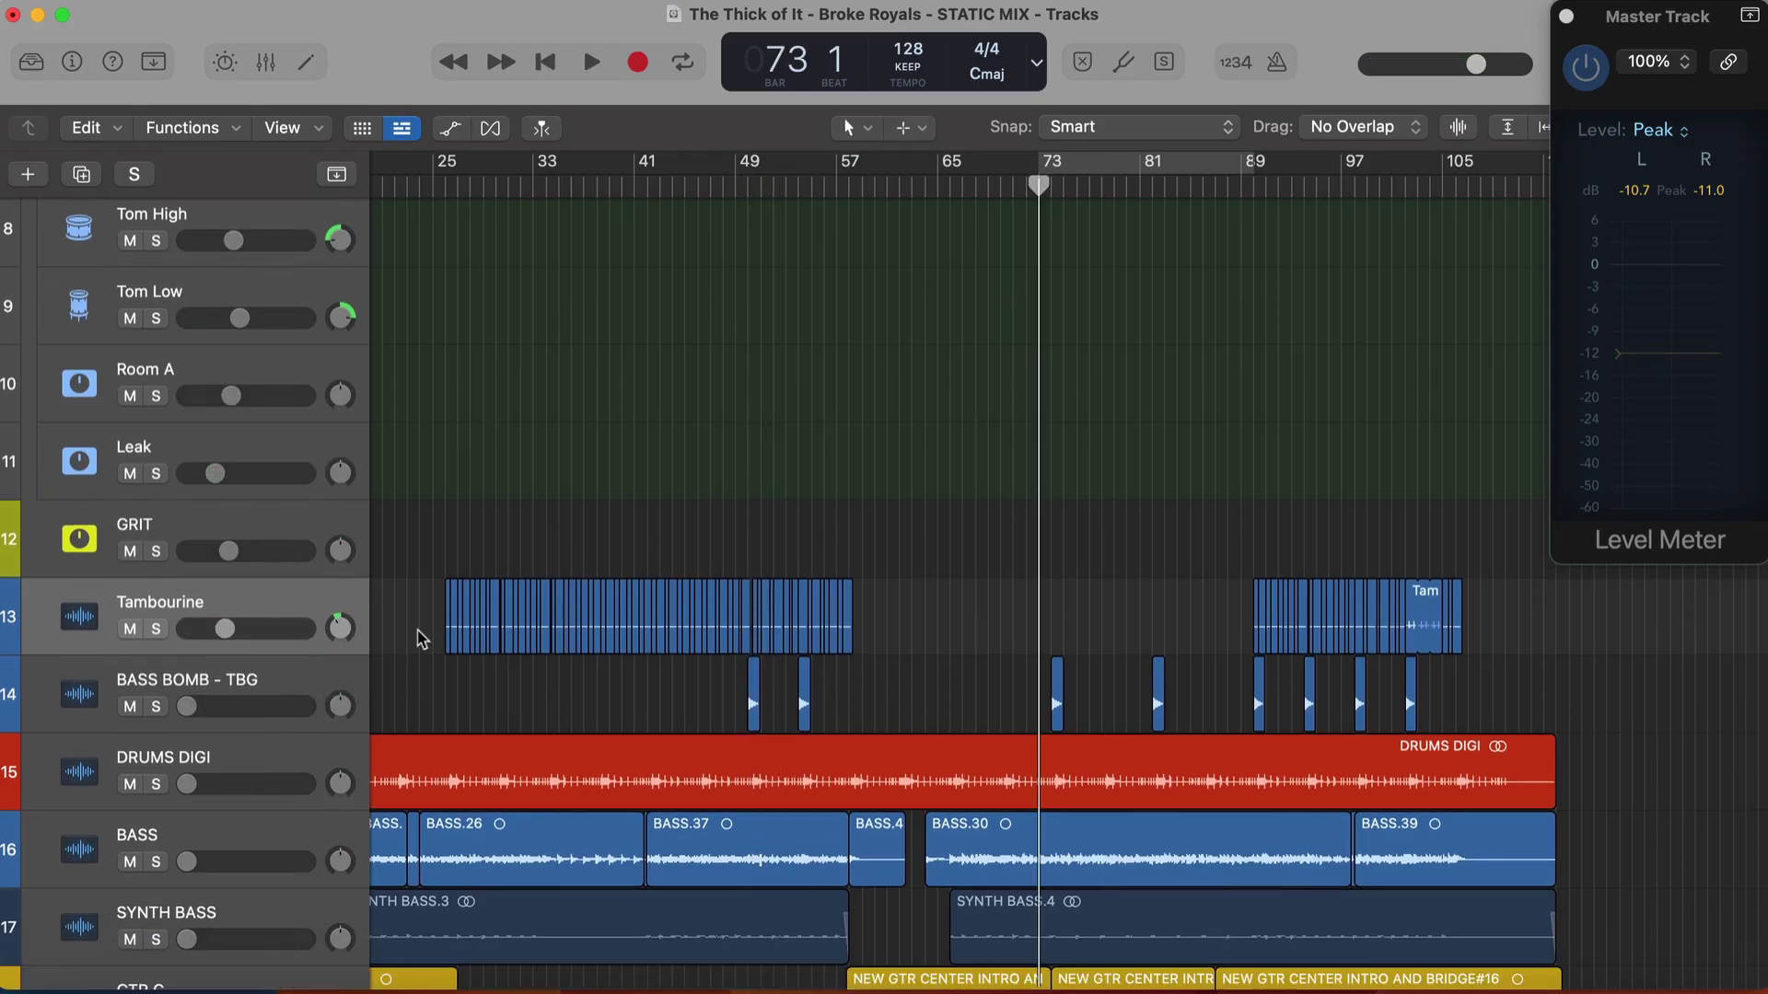
Raise BASS BOMB - TBG to about -8.8 dB with the bars 73–89 loop back on
left_click_drag(187, 706, 225, 707)
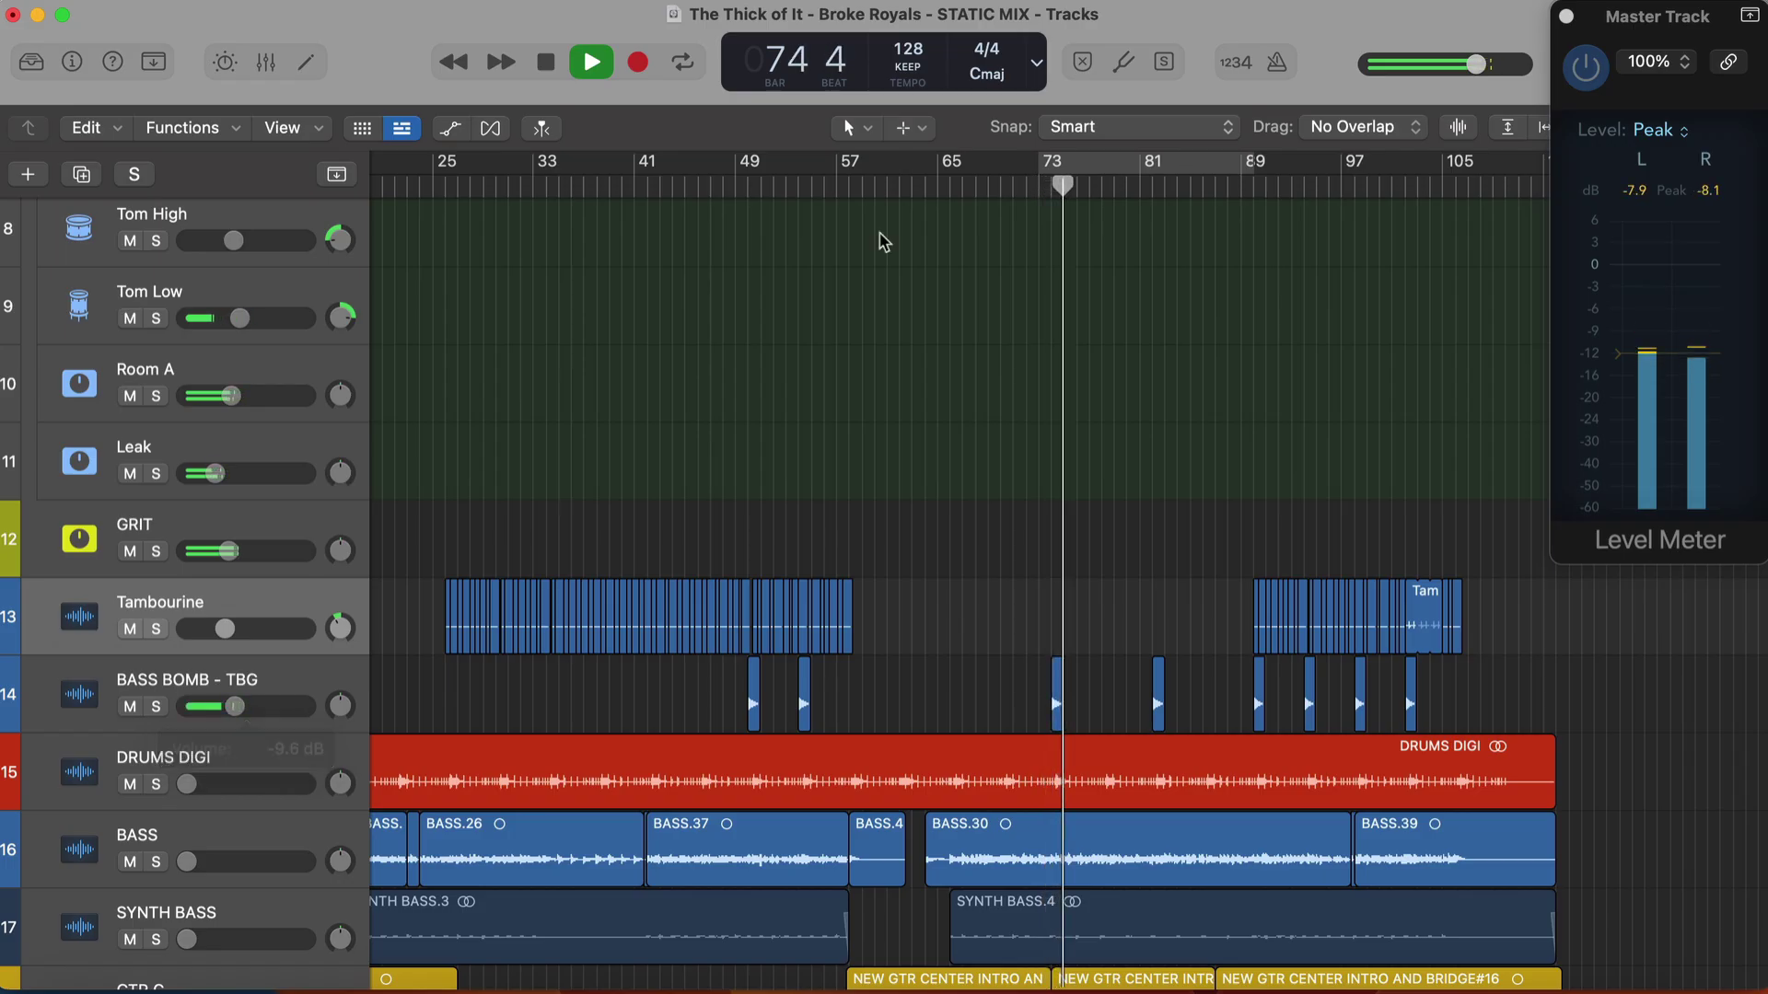
key("c")
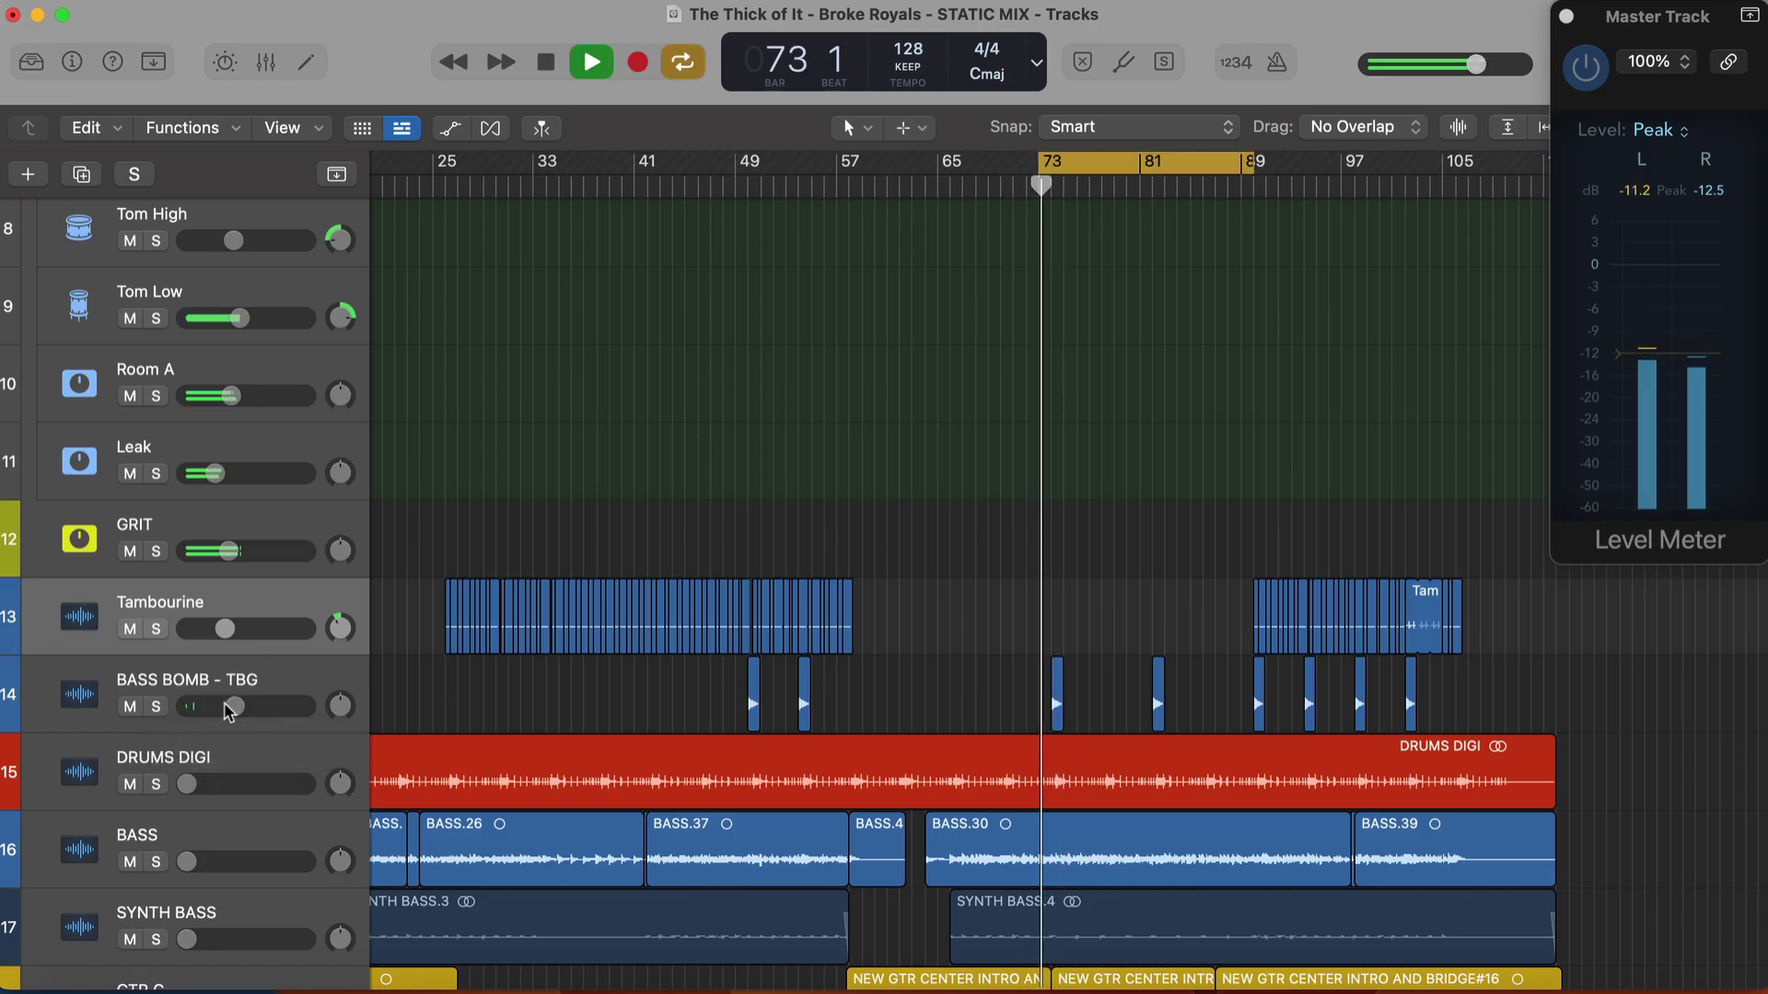
left_click_drag(234, 706, 249, 707)
key("space")
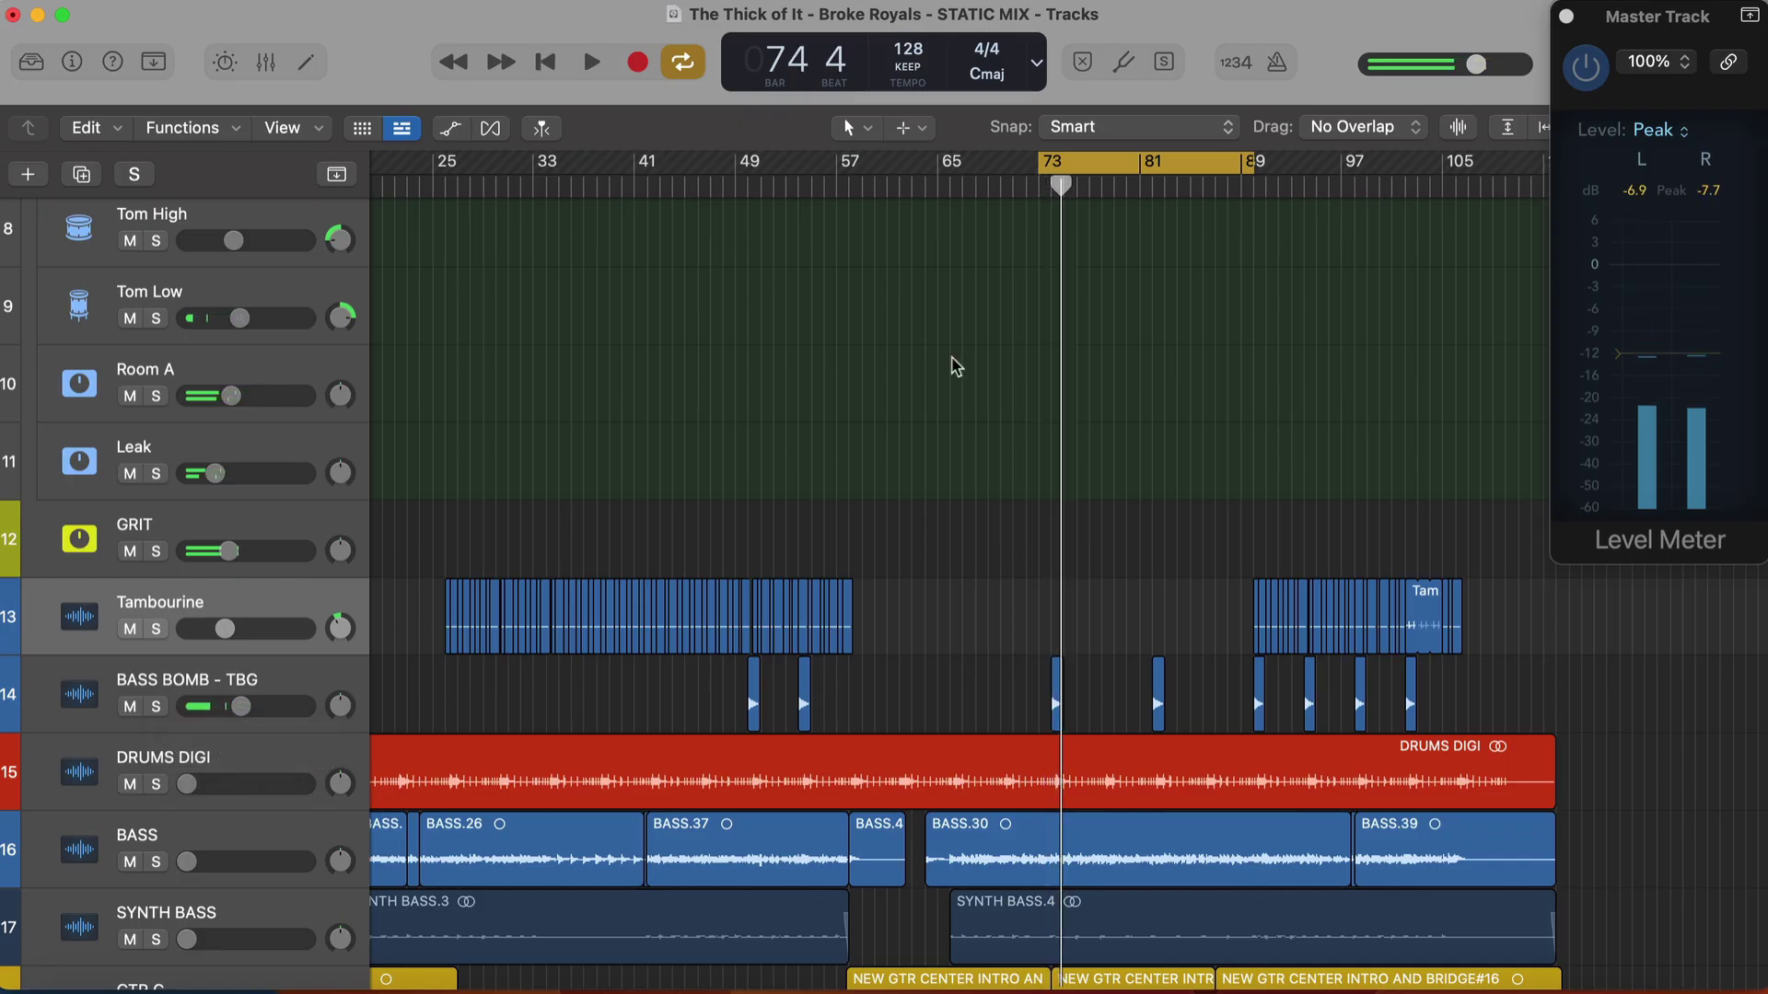
key("space")
Raise DRUMS DIGI to about -9.2 dB and briefly solo it twice to check it
scroll(270, 700, "down", 1)
left_click_drag(187, 708, 233, 708)
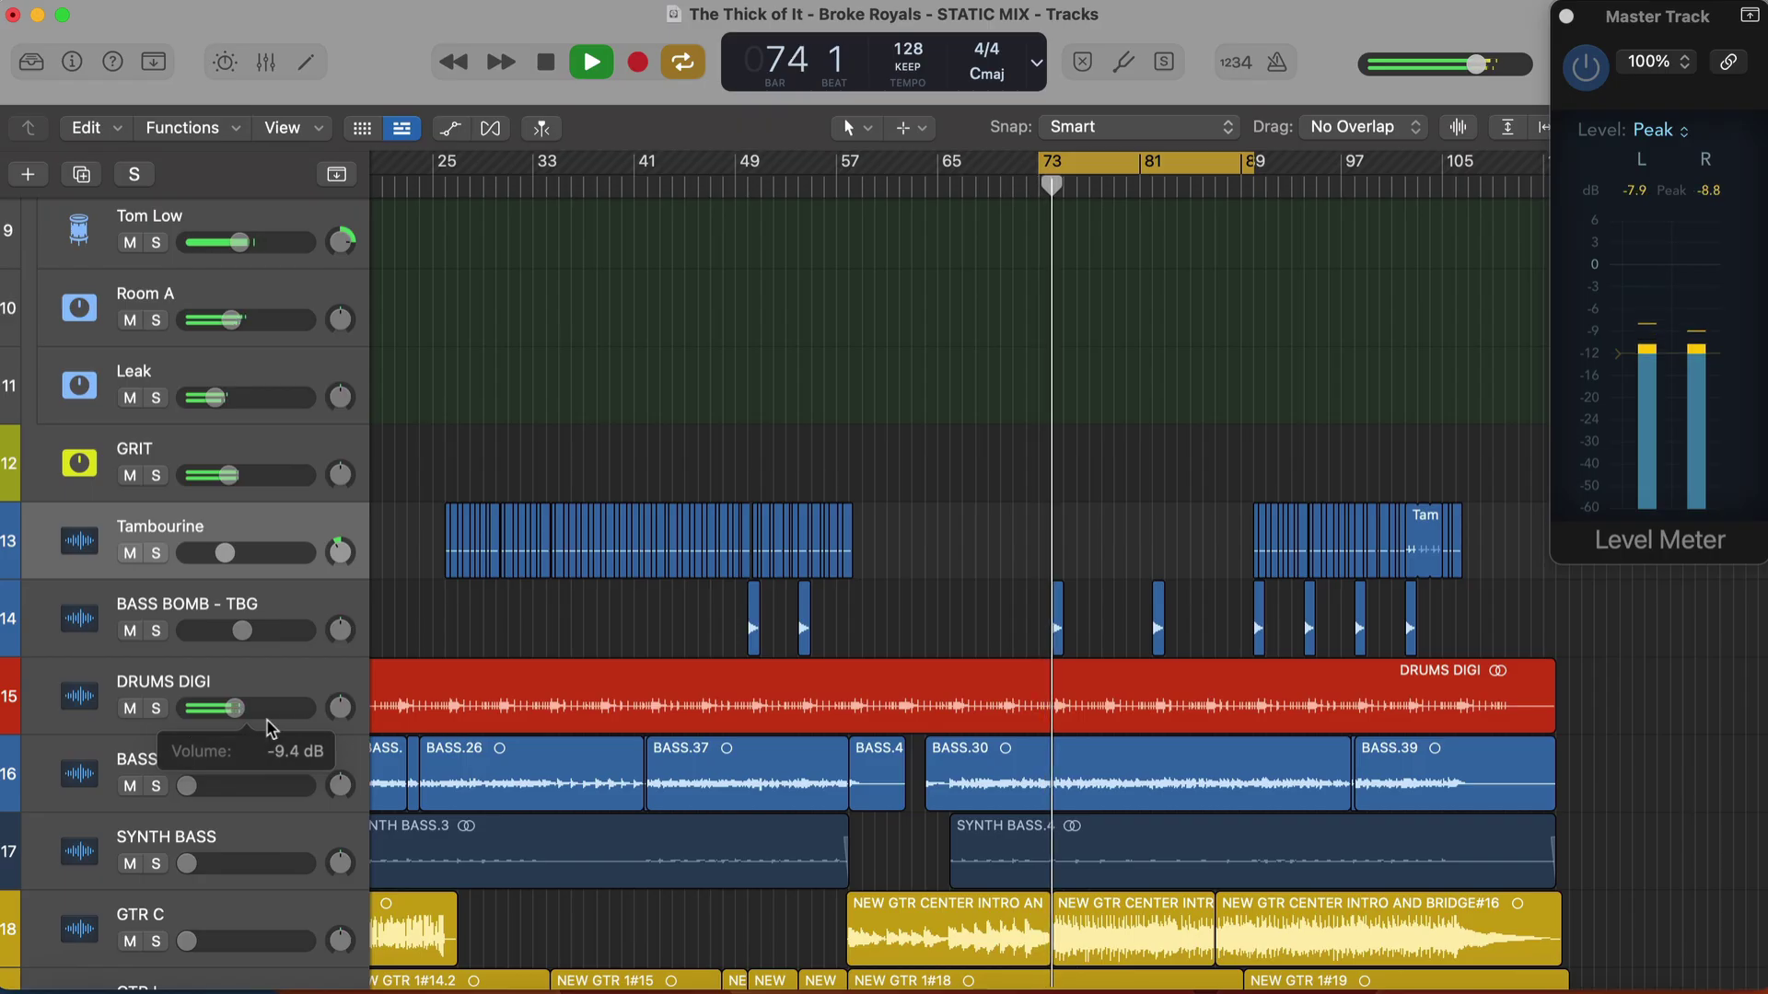
left_click(156, 708)
left_click(157, 708)
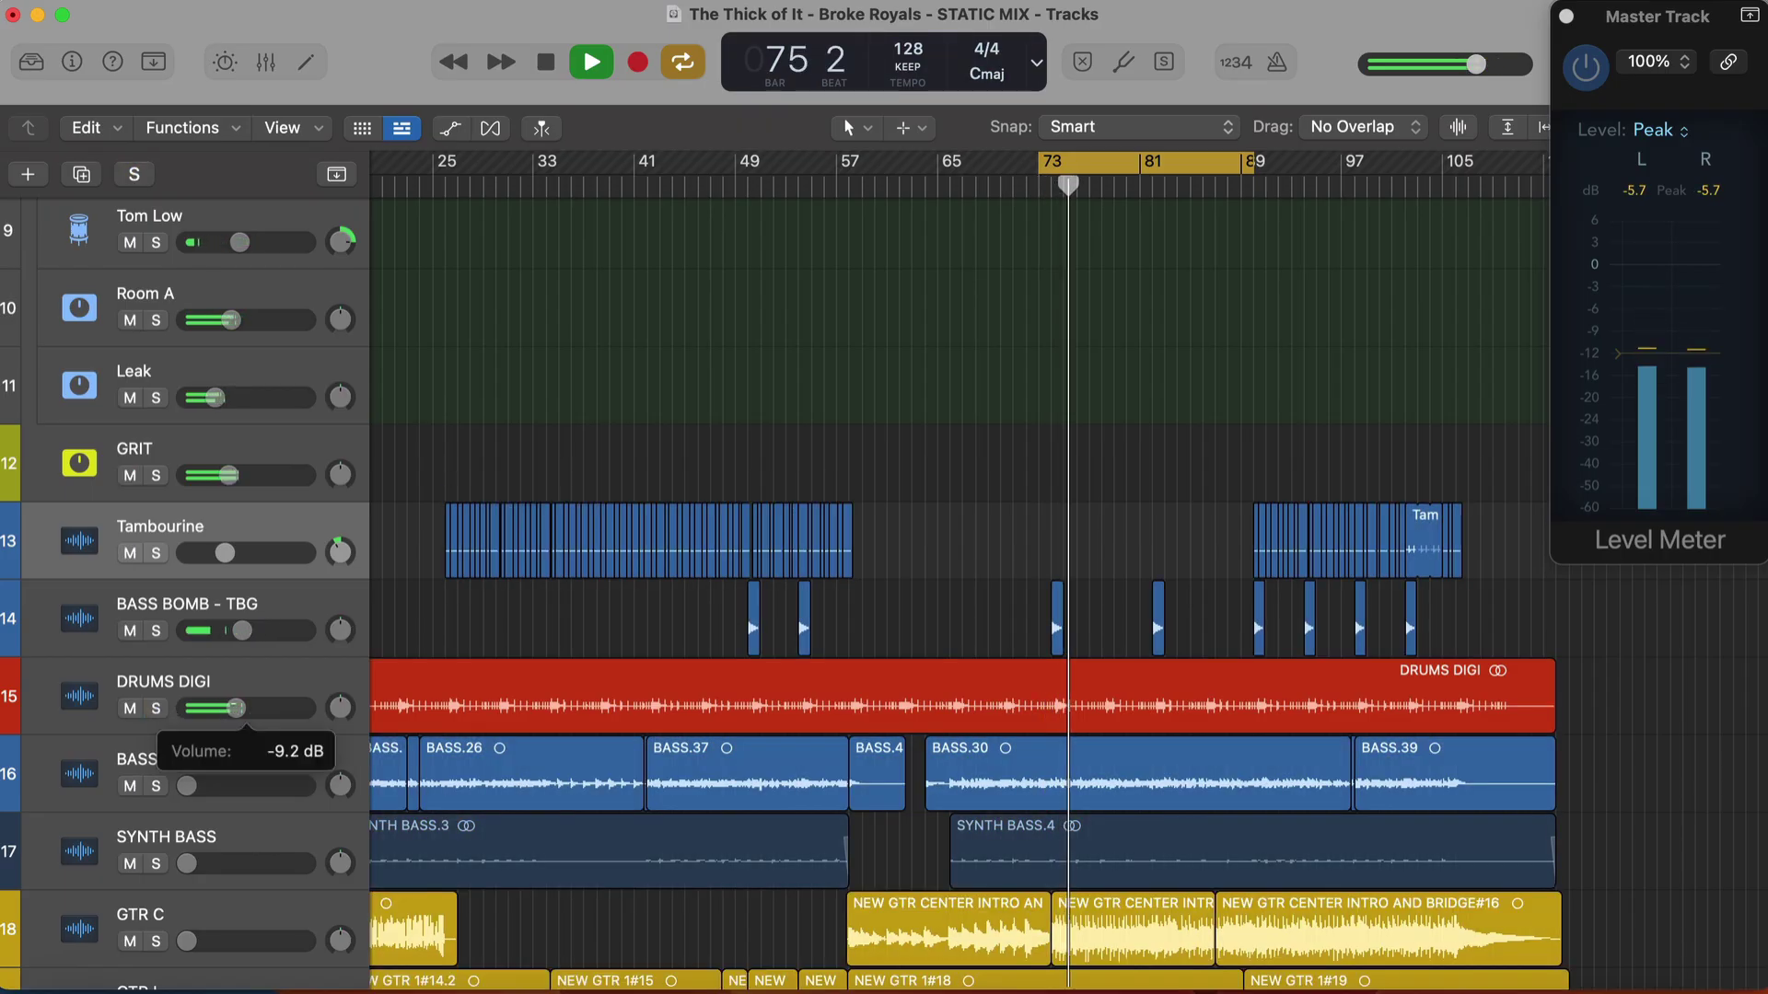
left_click(156, 710)
left_click(156, 710)
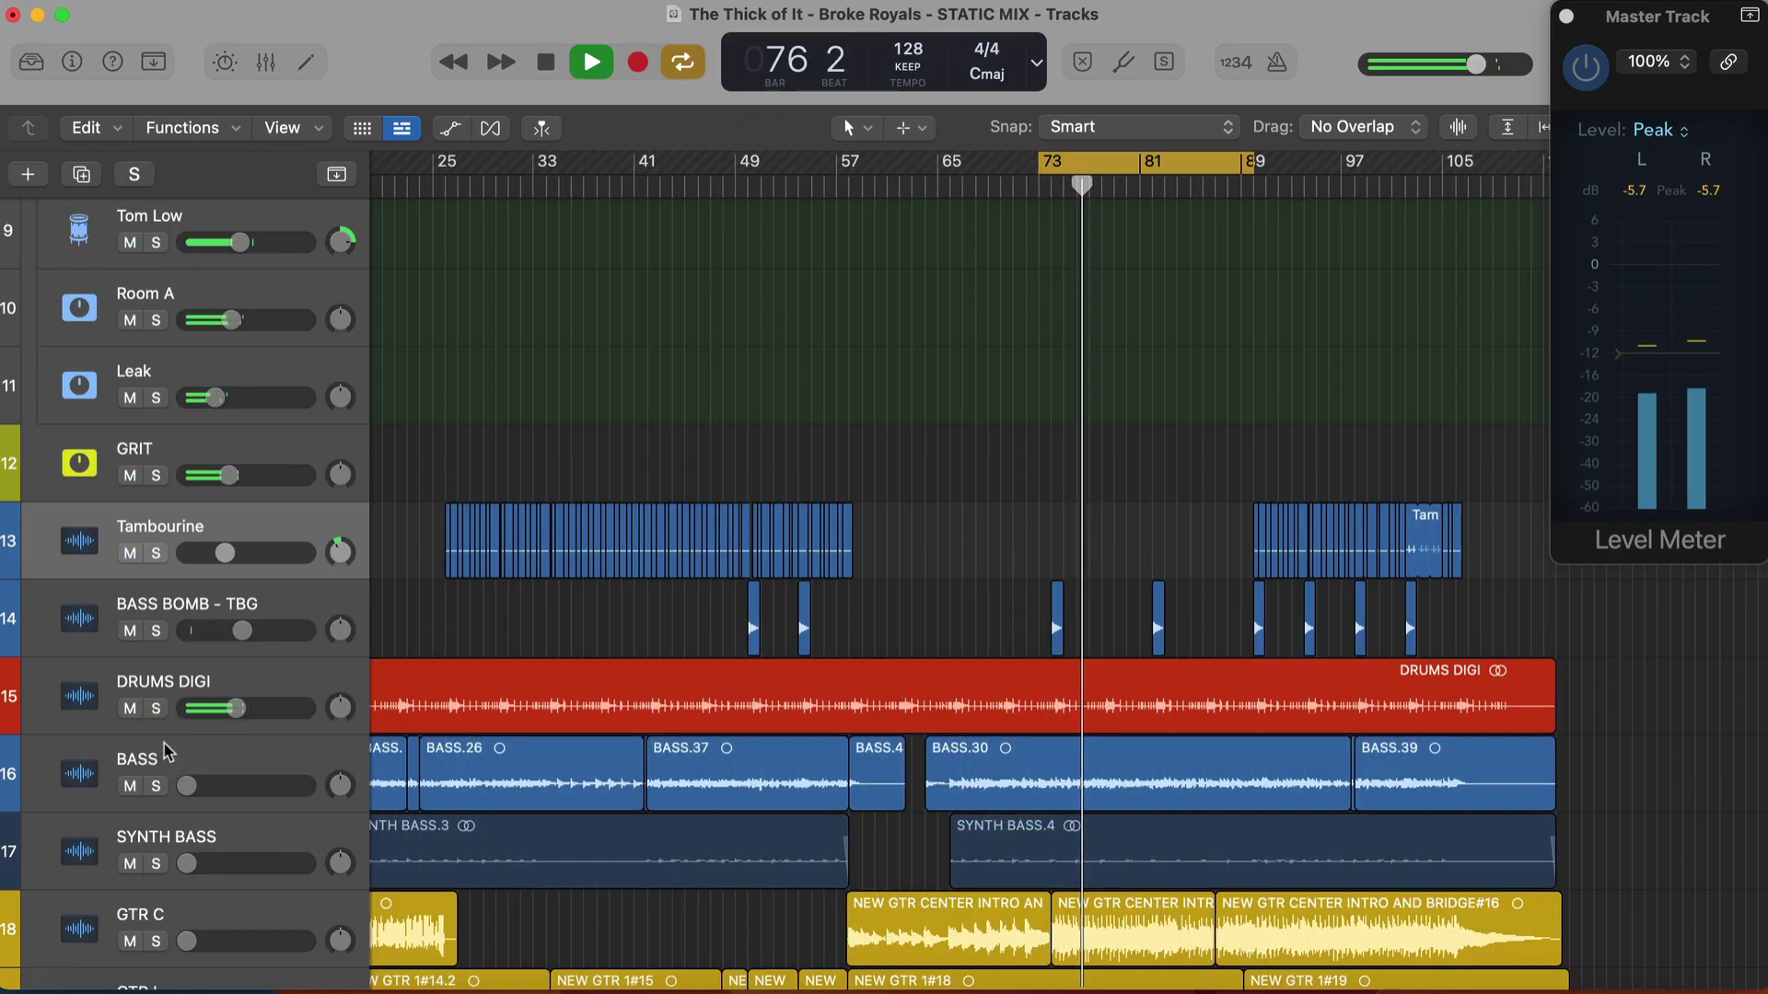
scroll(171, 746, "down", 1)
Bring BASS up from silence to about -8.6 dB while the loop plays from bar 73
key("space")
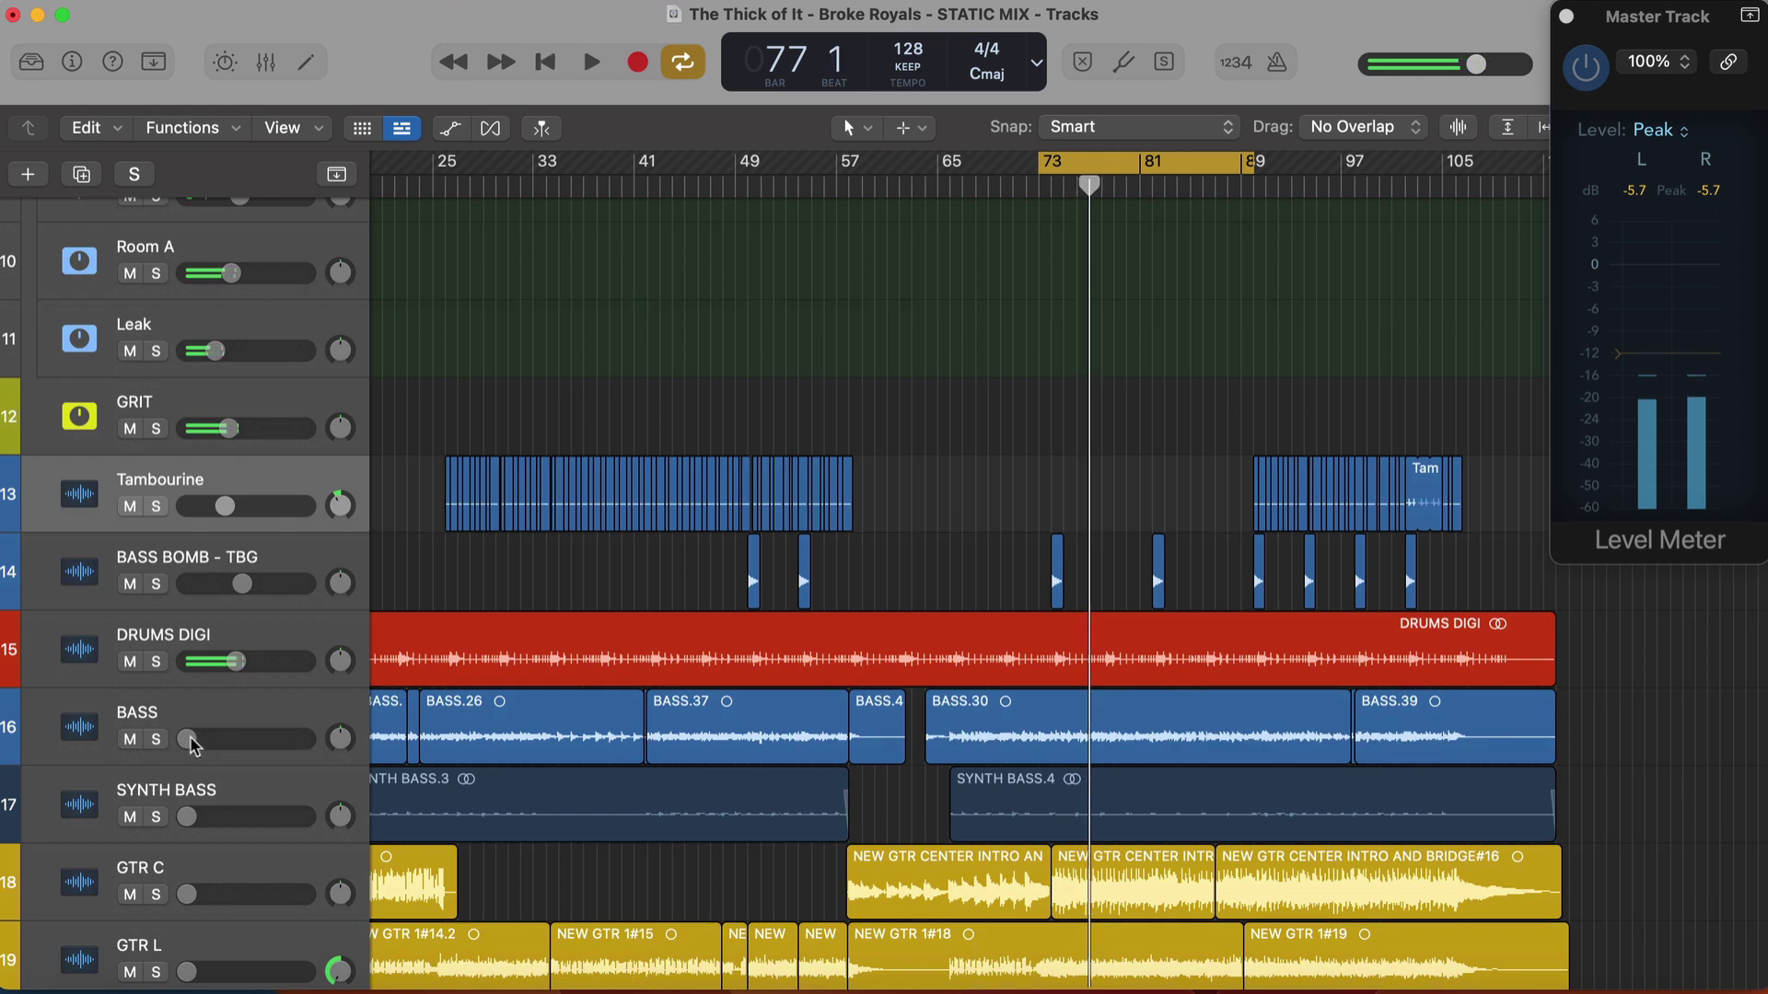
left_click_drag(193, 746, 235, 739)
key("space")
left_click(187, 816)
Raise SYNTH BASS, compare it soloed with BASS, and settle it near -8.4 dB
left_click_drag(187, 817, 238, 816)
left_click(155, 817)
left_click(156, 740)
left_click_drag(237, 740, 236, 740)
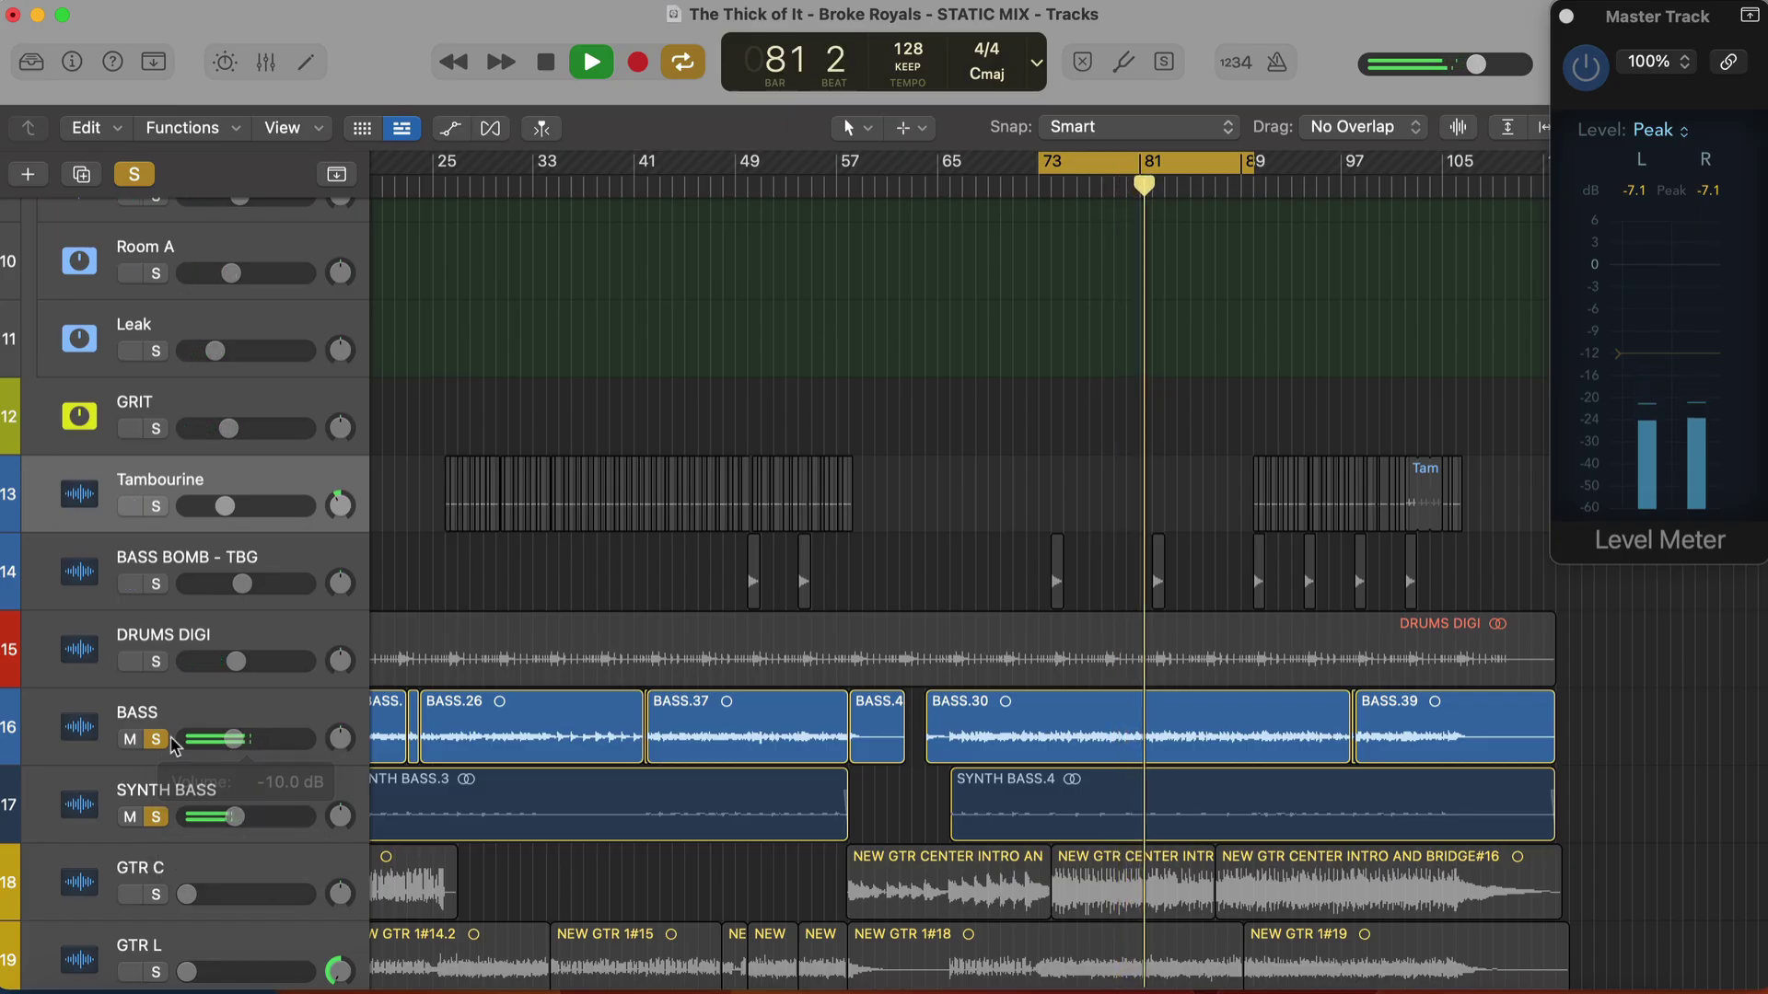
left_click(157, 740)
left_click(155, 817)
Nudge the GTR C volume up slightly and replay the loop from bar 73
scroll(159, 801, "down", 3)
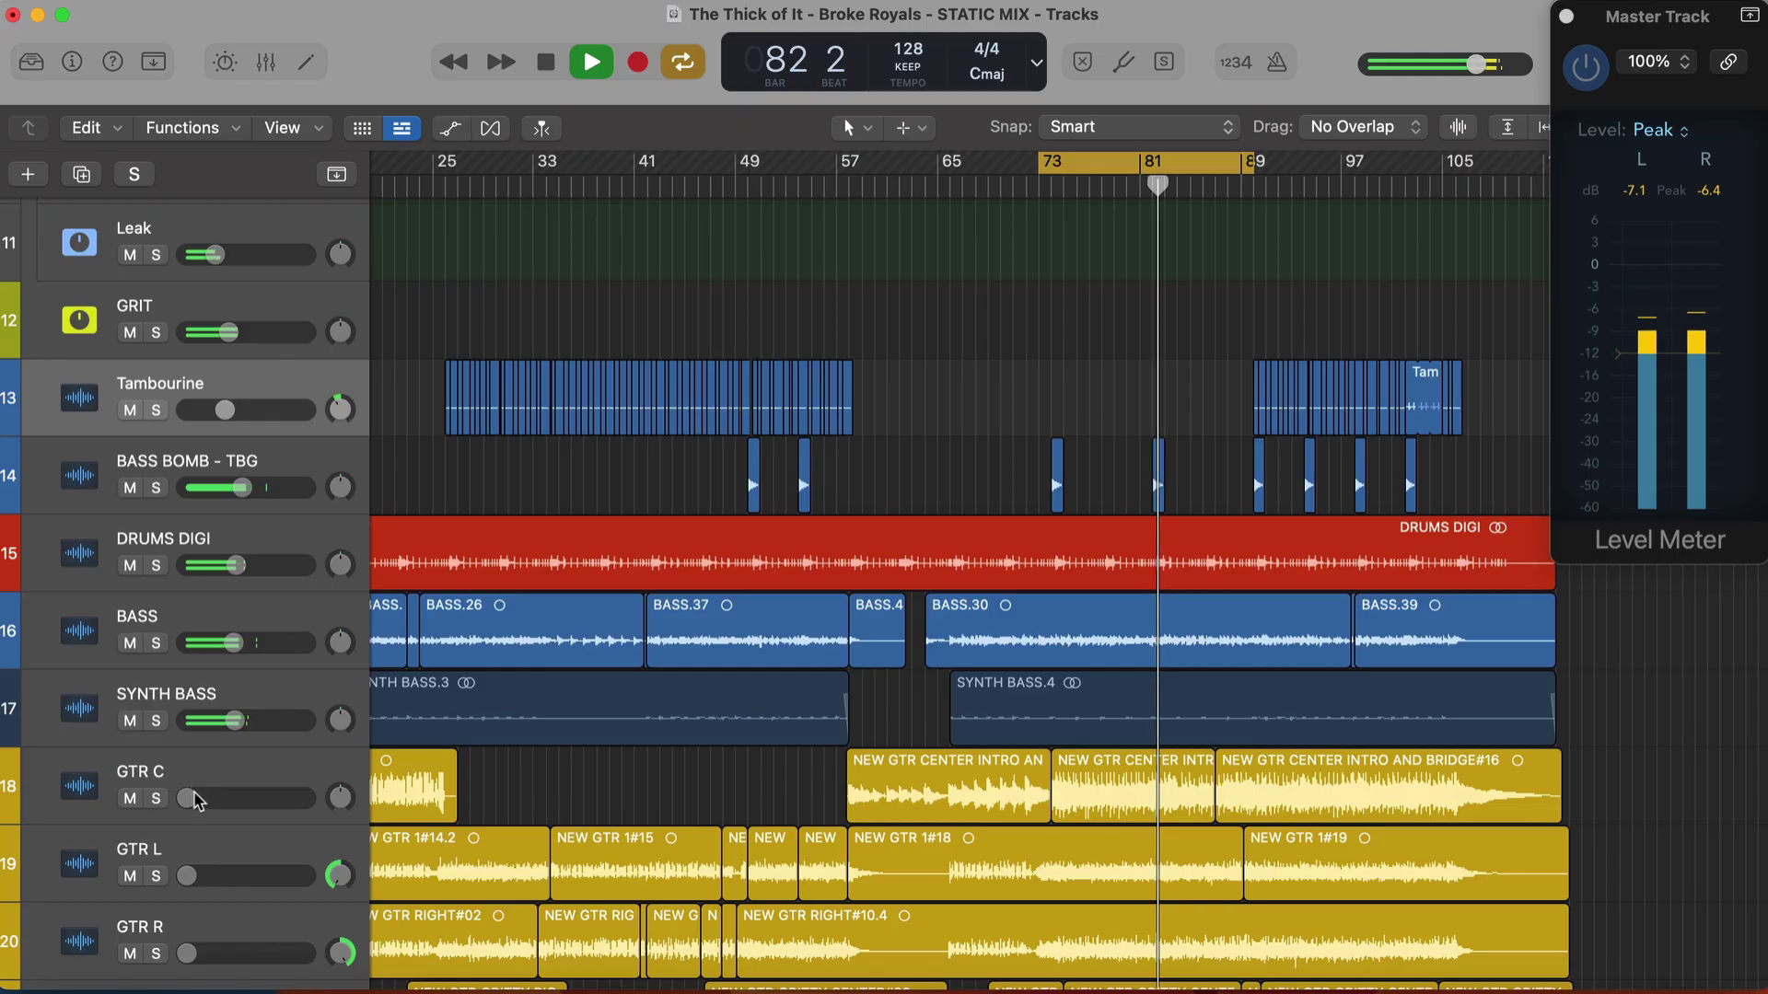
left_click_drag(195, 800, 202, 806)
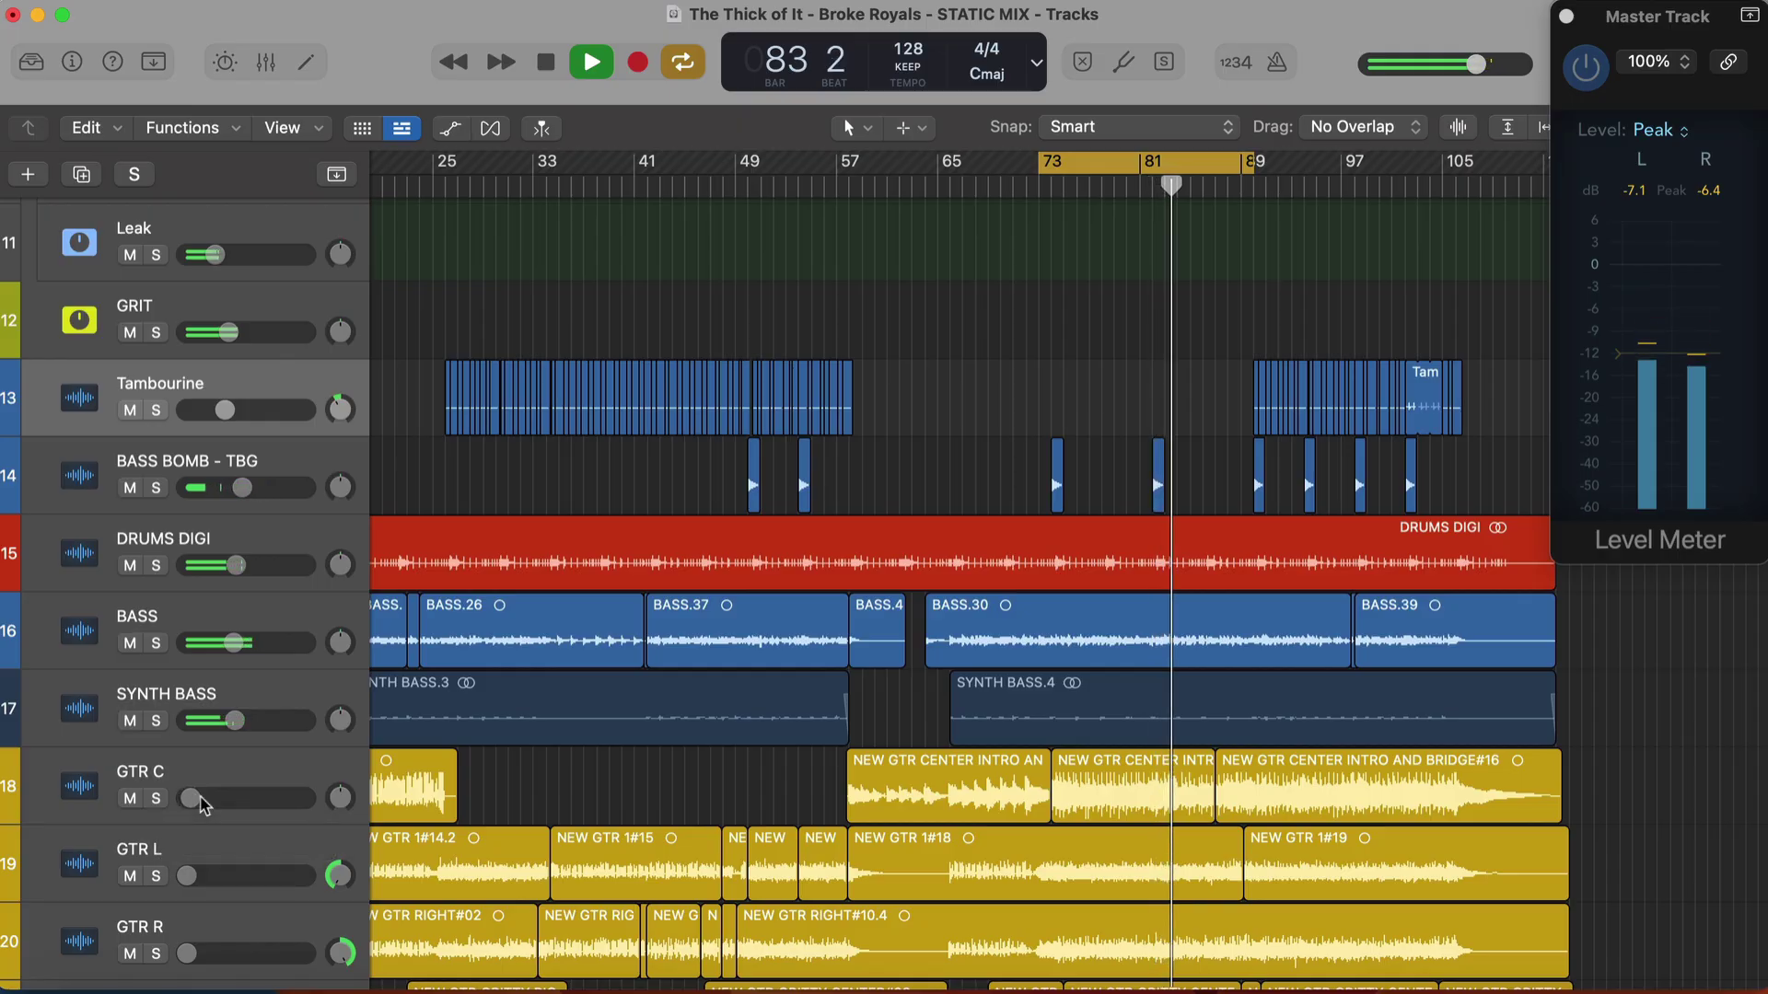
key("space")
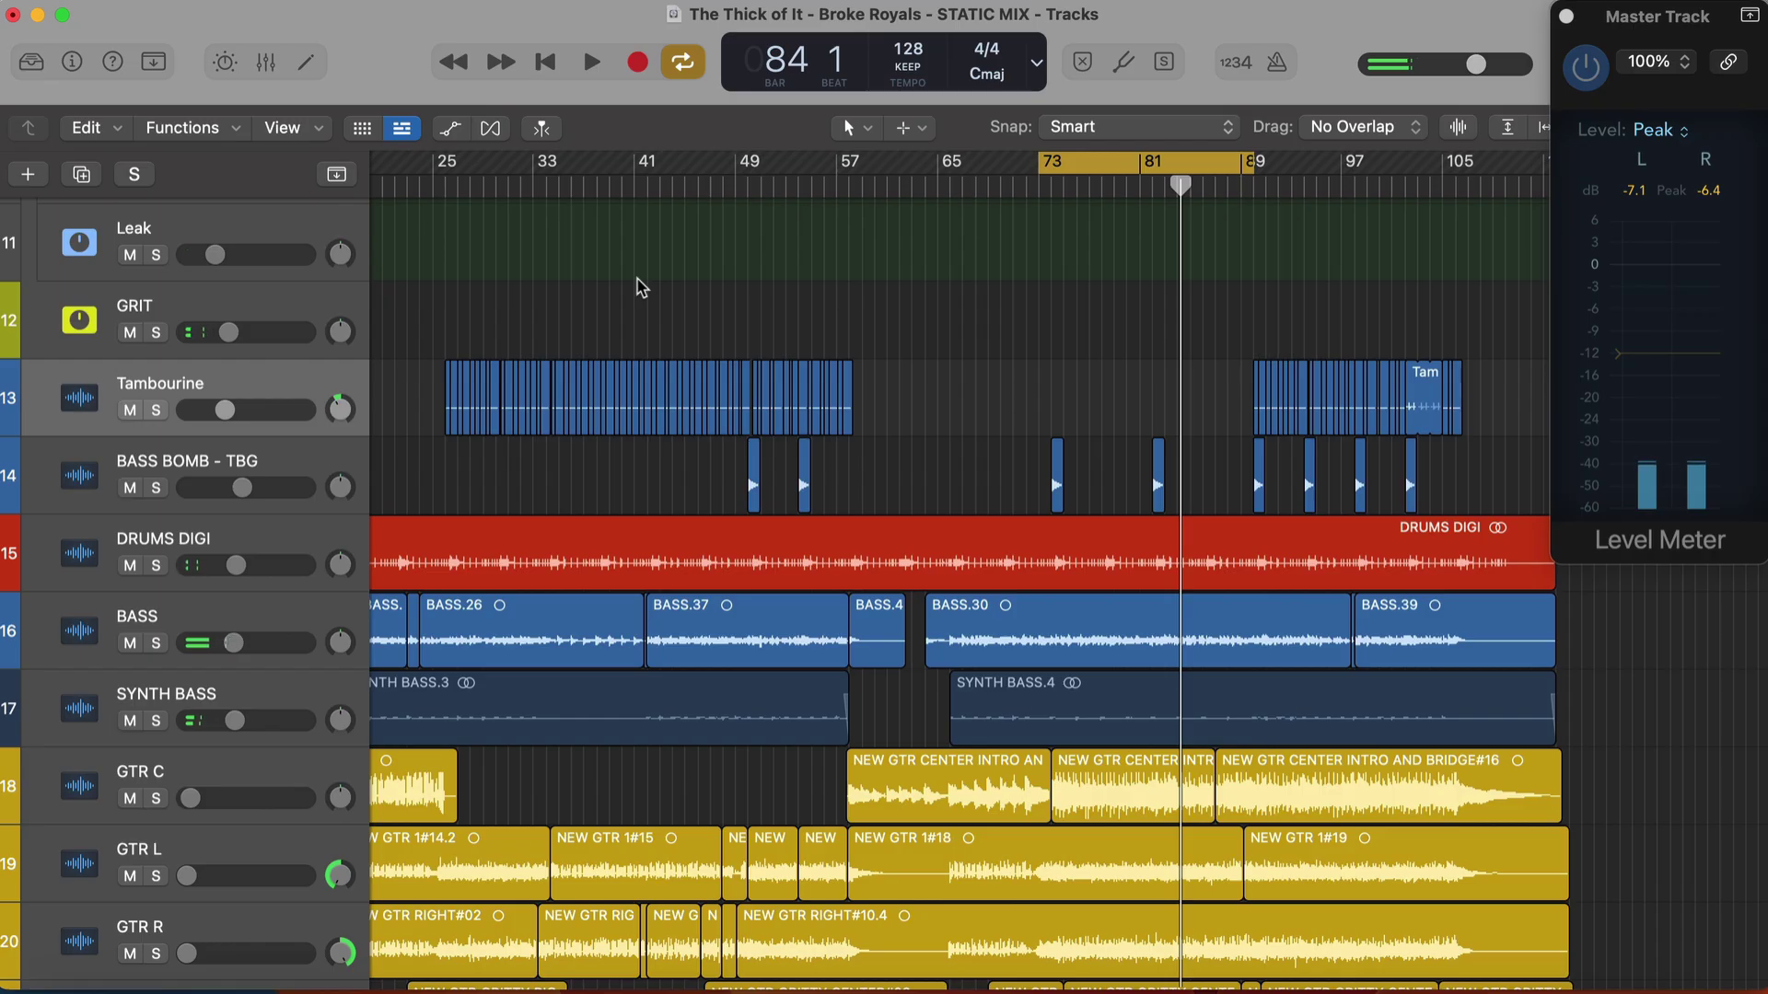
scroll(642, 288, "down", 2)
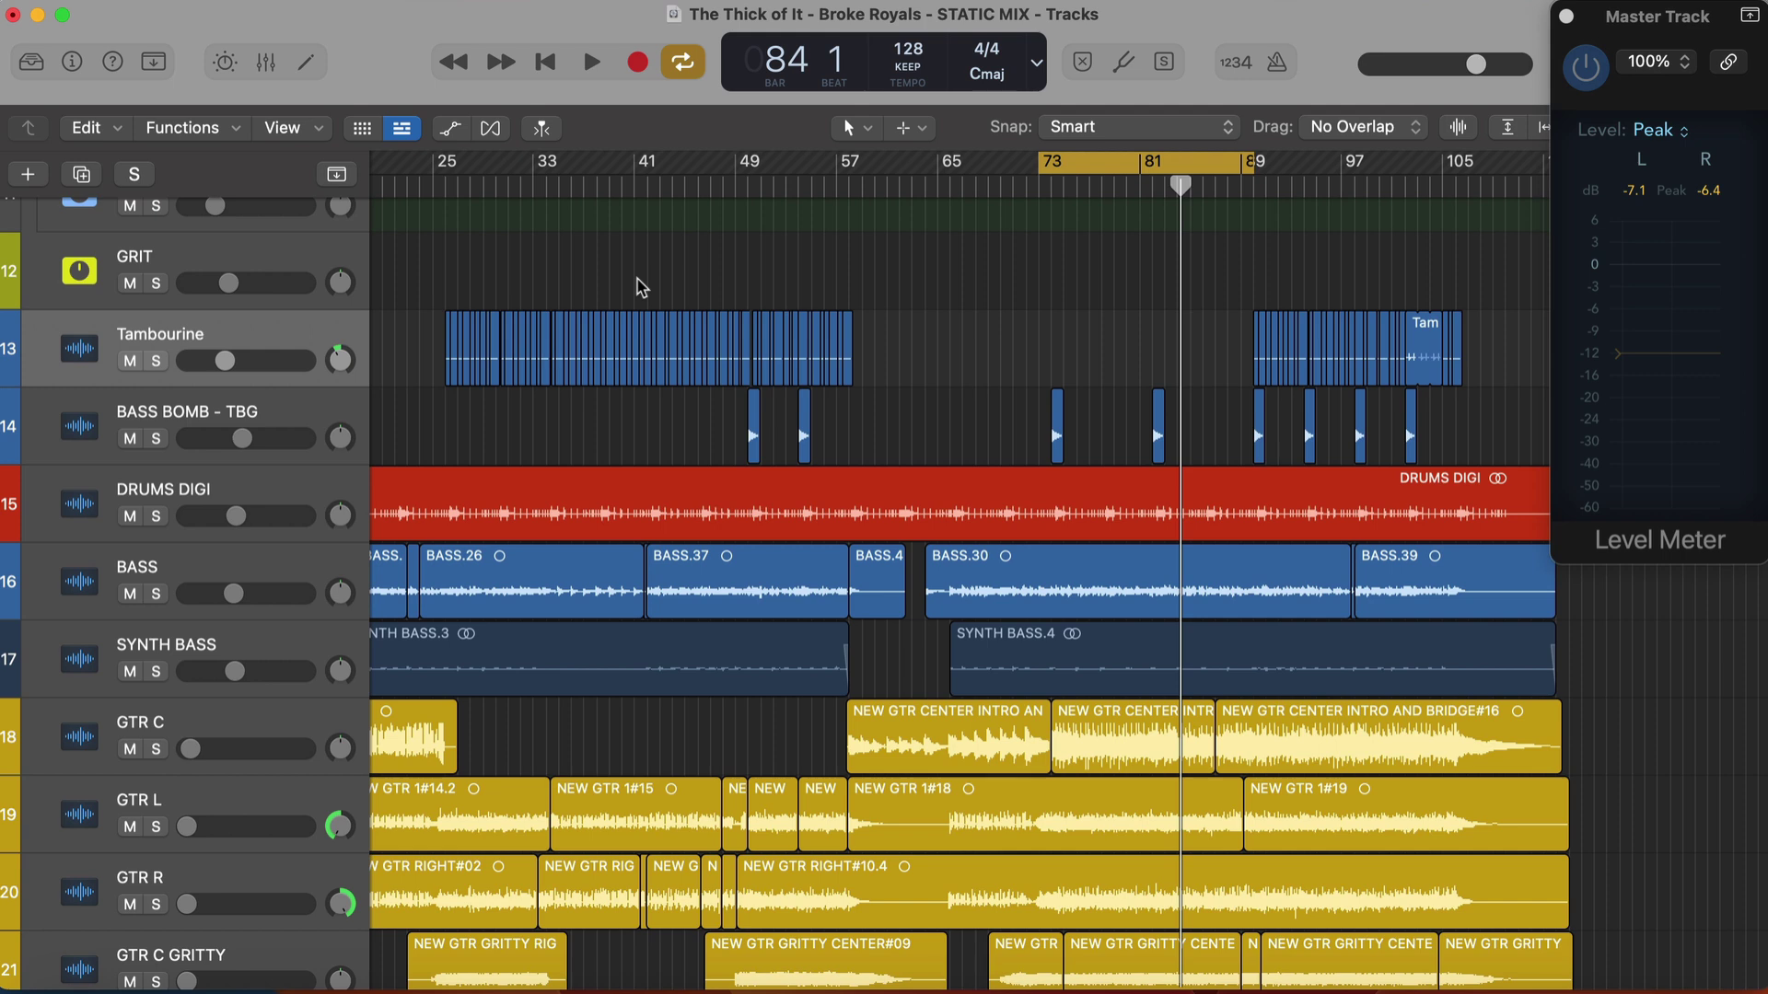
key("space")
Set GTR C to about -15 dB and raise GTR L and GTR R together to -26 dB
left_click_drag(191, 748, 220, 749)
scroll(220, 749, "down", 1)
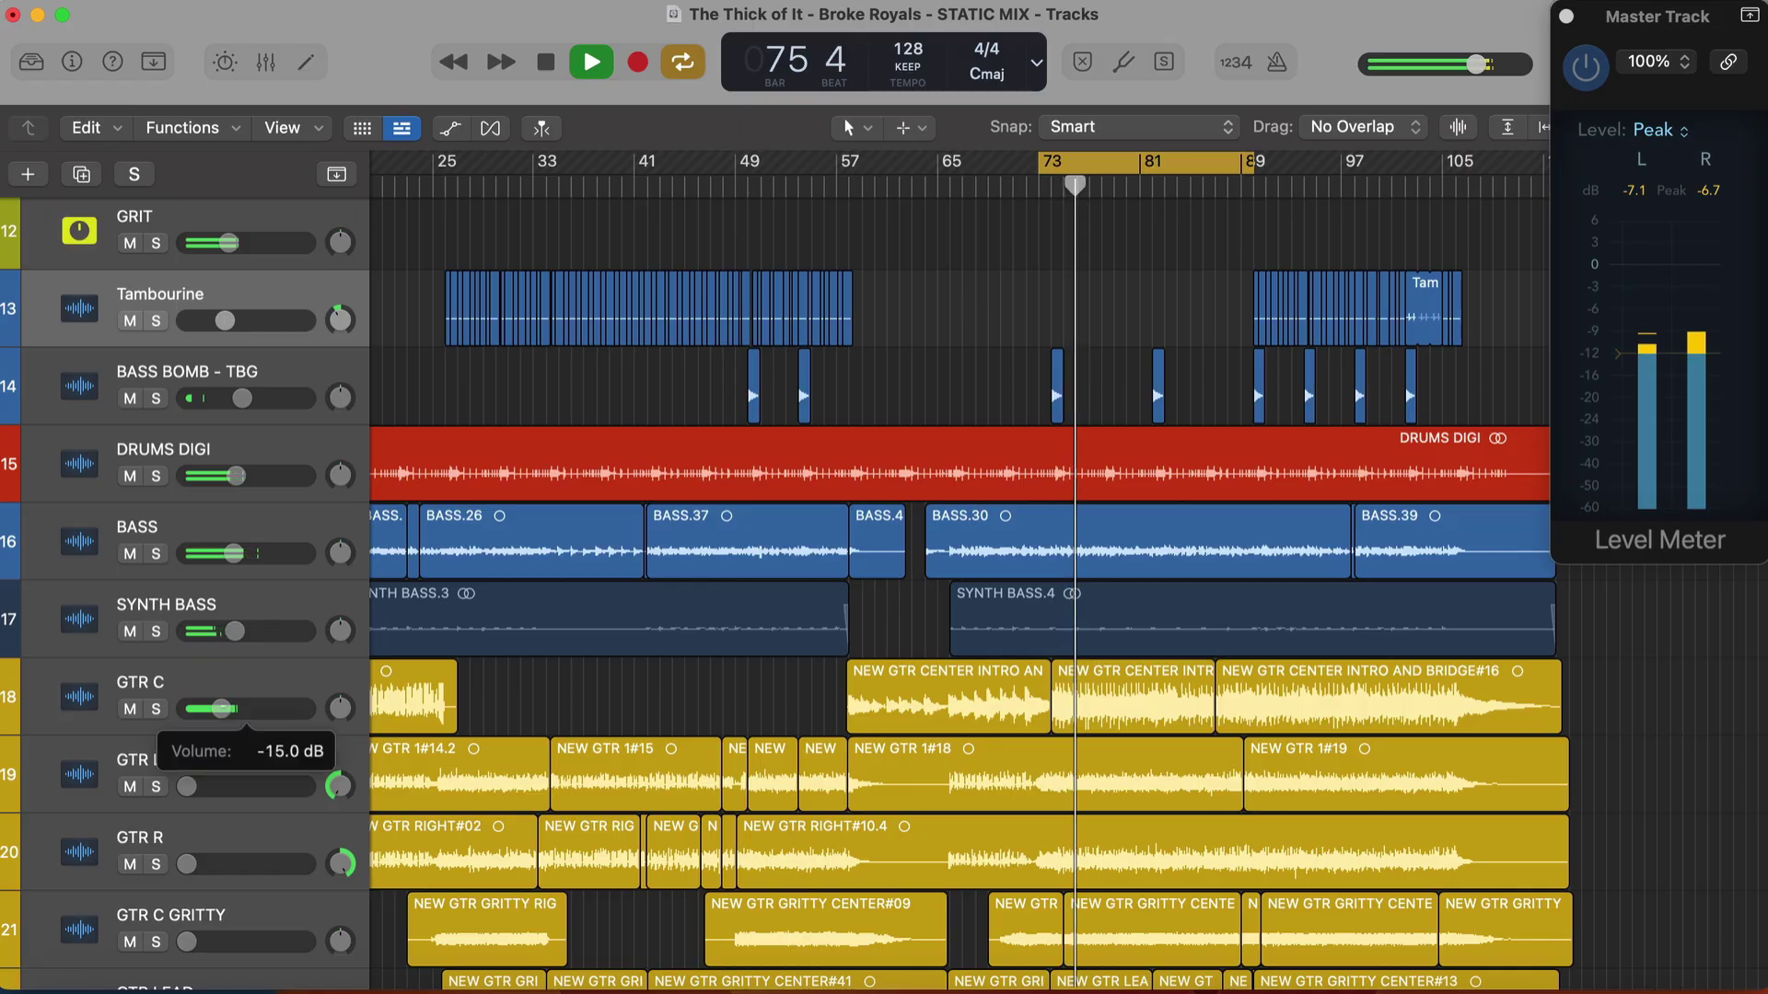
scroll(221, 709, "down", 1)
left_click(228, 686)
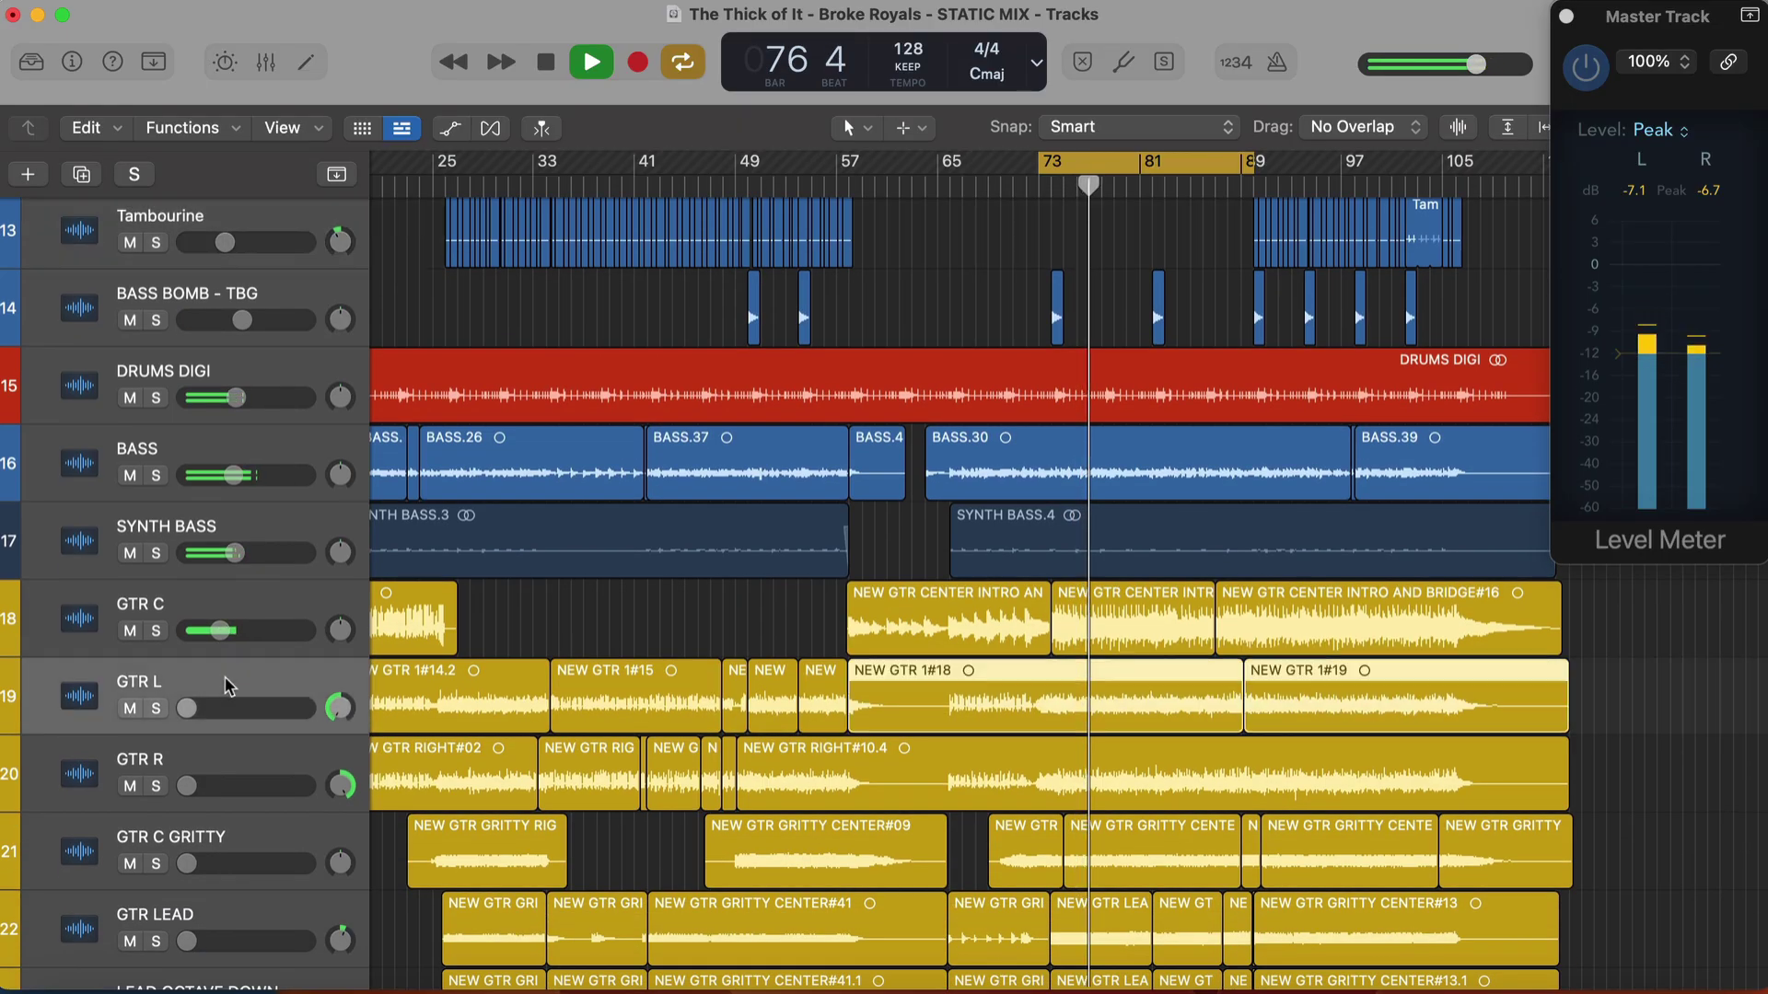
left_click(229, 742, "shift")
mouse_move(229, 708)
left_mouse_down()
mouse_move(281, 716)
mouse_move(228, 708)
left_mouse_up()
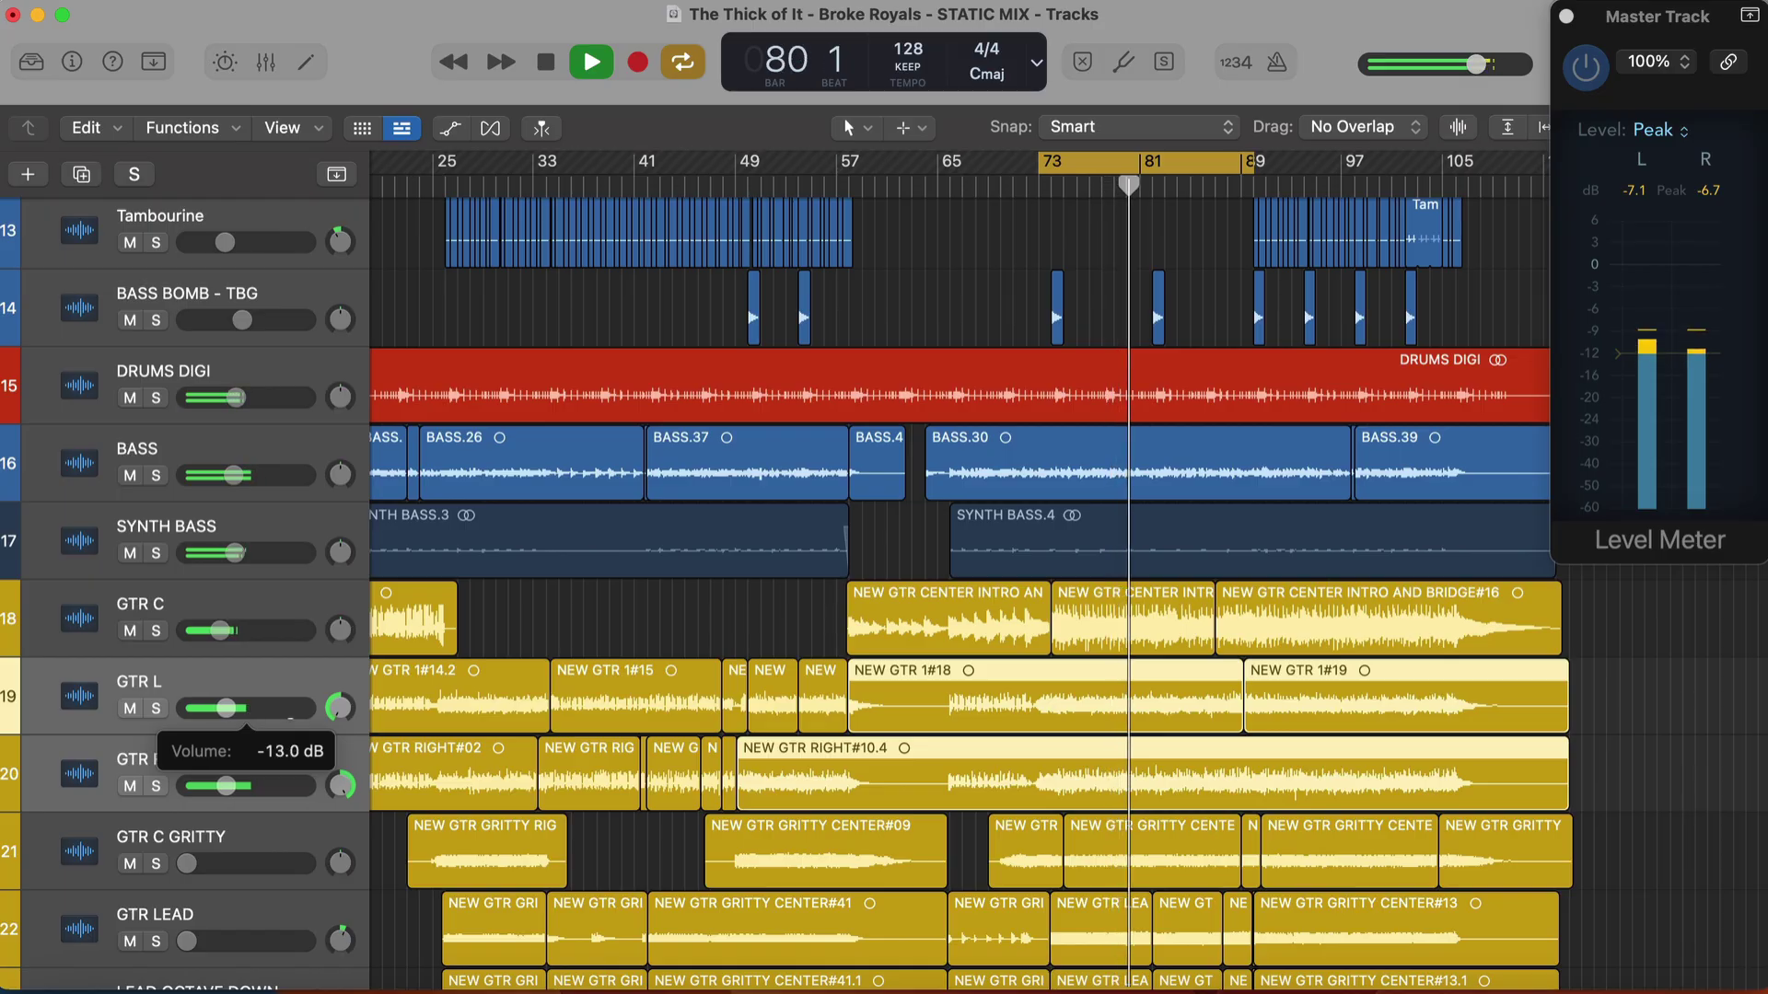
Solo the GTR L/GTR R pair and raise GTR L to about -8 dB during playback from bar 73
key("space")
left_click(156, 785)
key("space")
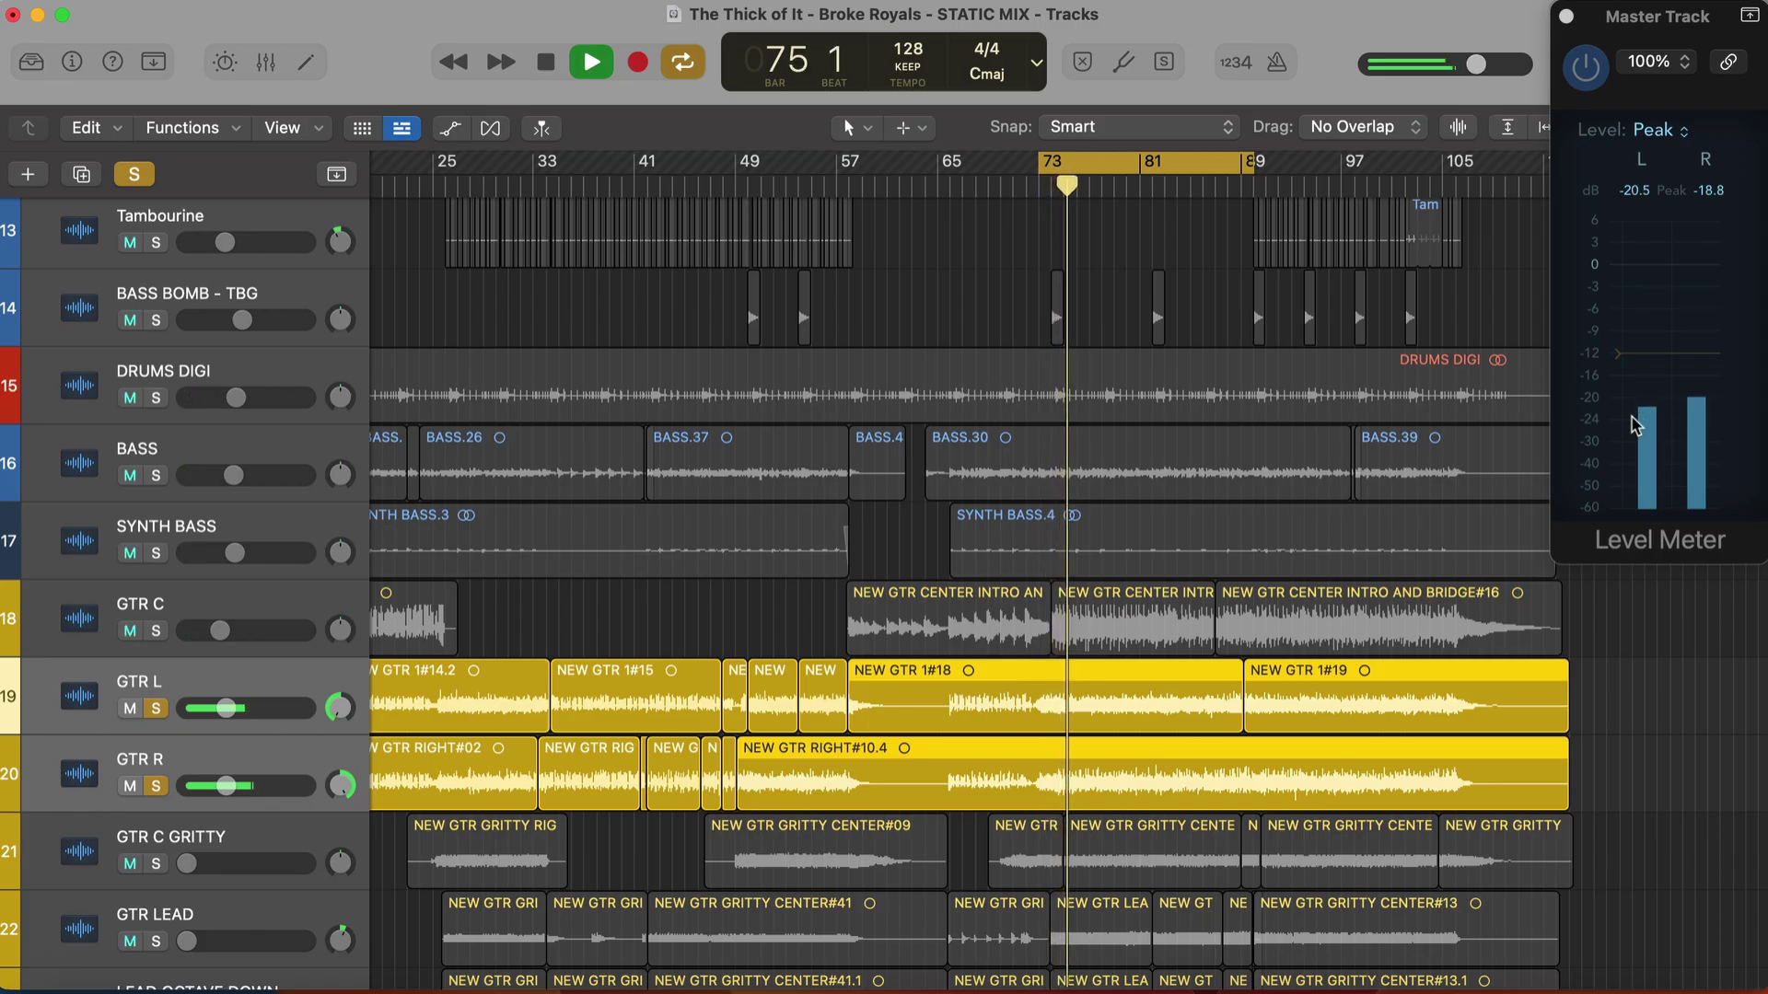
left_click(1132, 257)
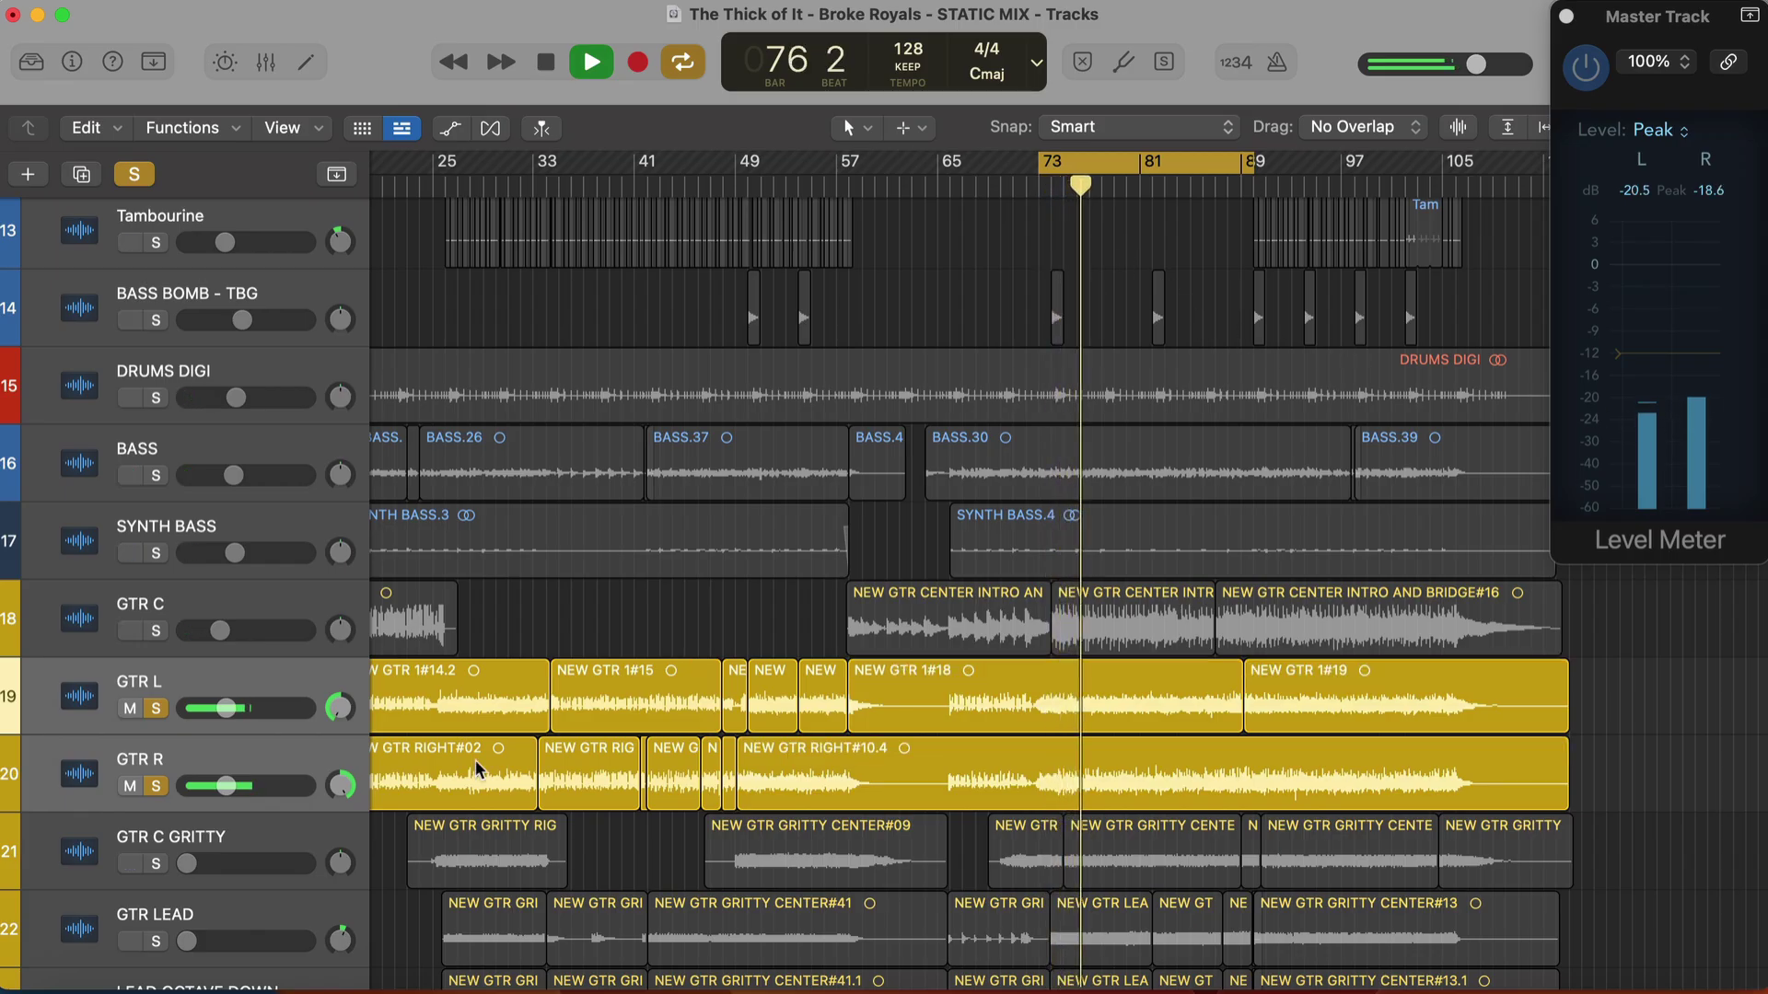
left_click_drag(225, 709, 233, 708)
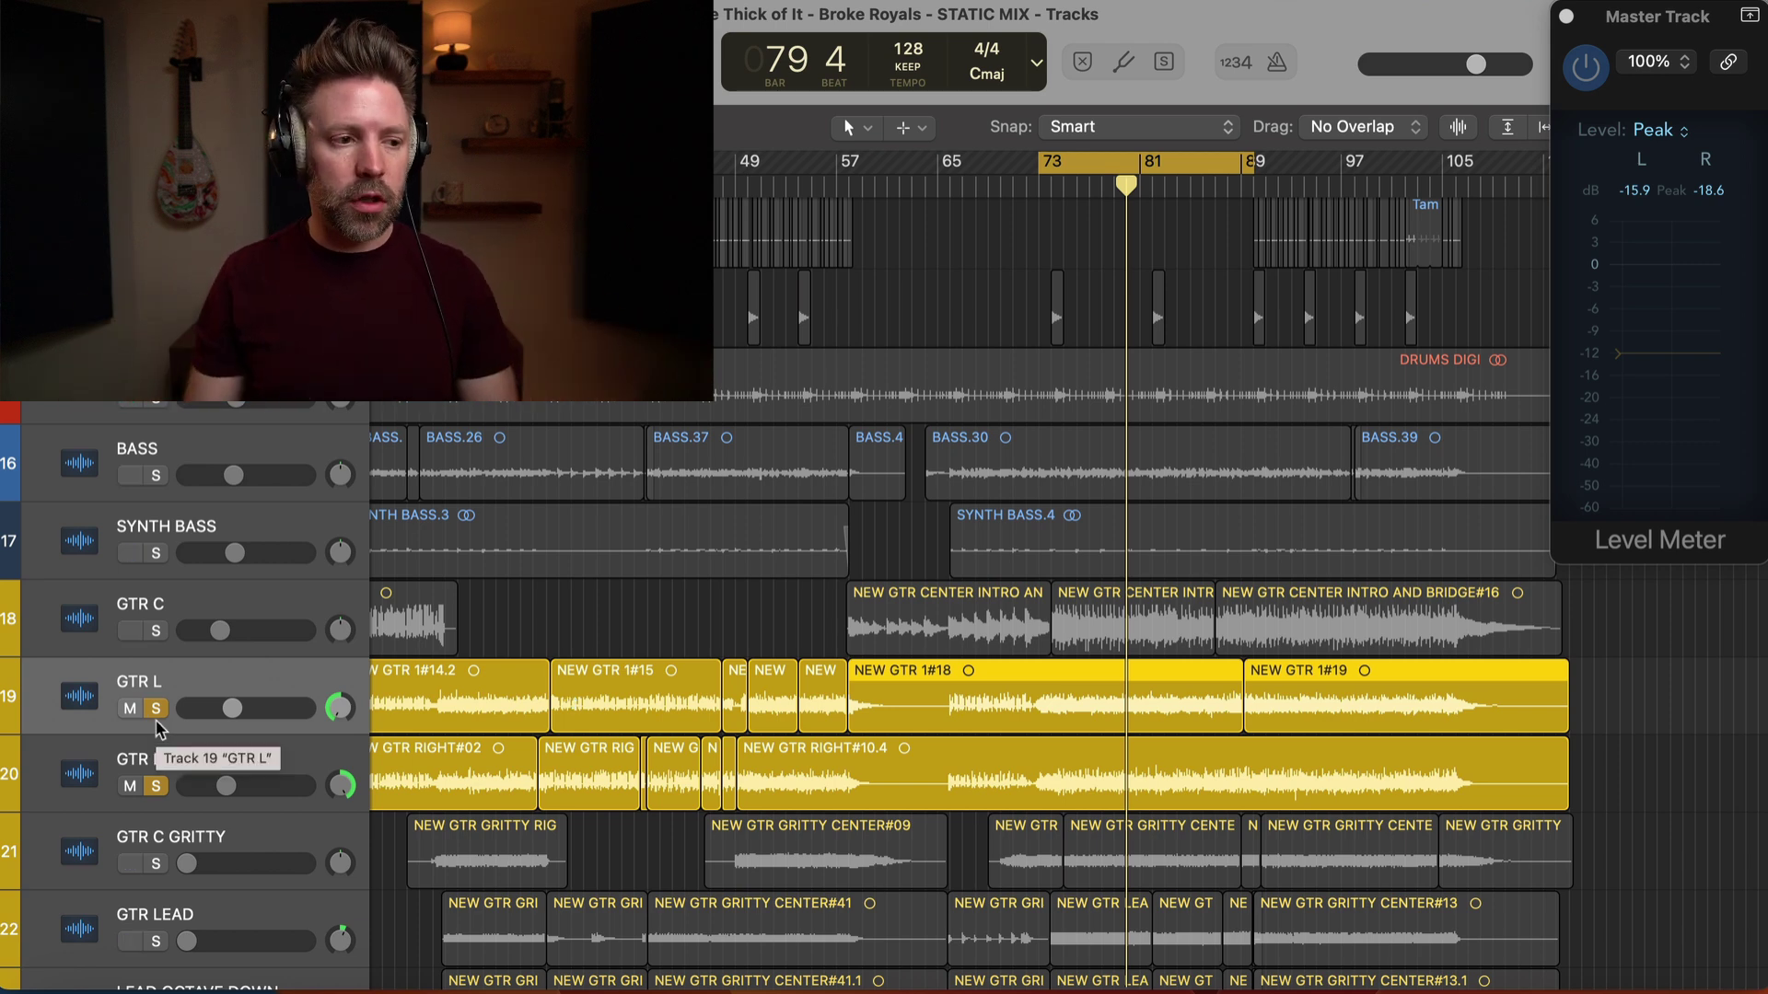
Unsolo GTR L and GTR R, then raise GTR C GRITTY from silence and solo it
left_click(155, 786, "alt")
scroll(154, 790, "down", 3)
key("space")
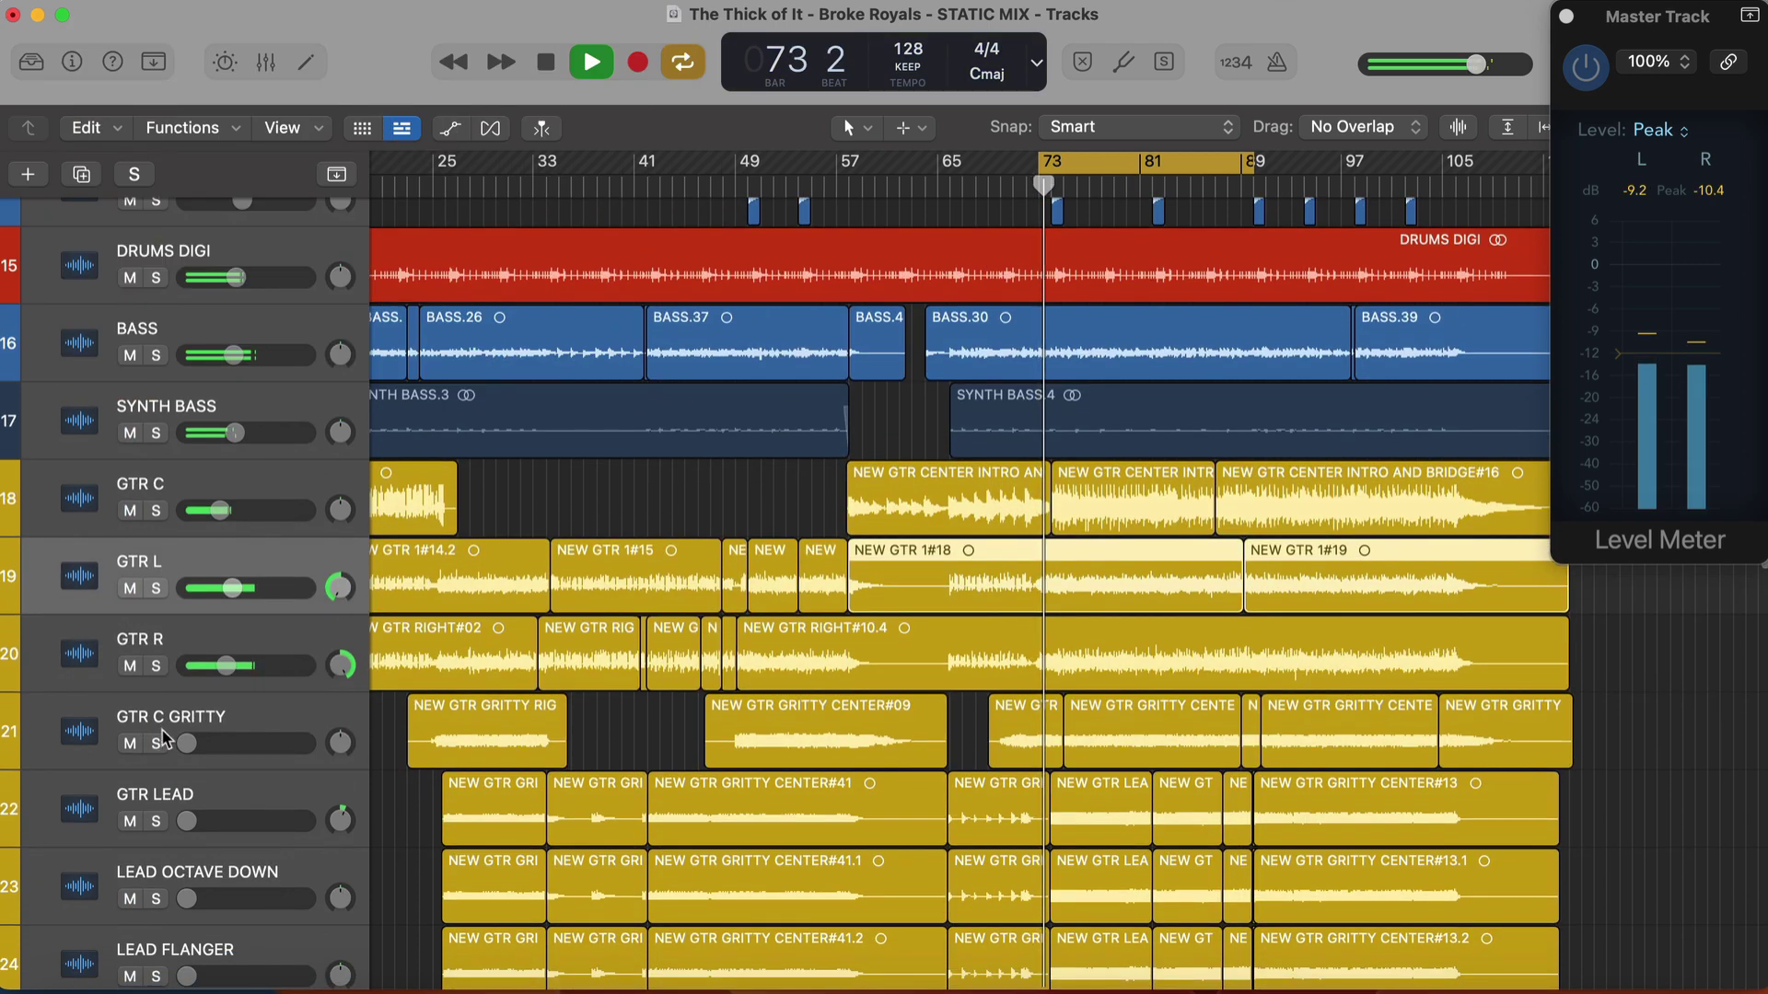
left_click_drag(189, 748, 231, 758)
key("s")
key("s")
Bring LEAD OCTAVE DOWN up to about -29.5 dB and raise LEAD FLANGER from silence
scroll(215, 759, "down", 2)
left_click(157, 757)
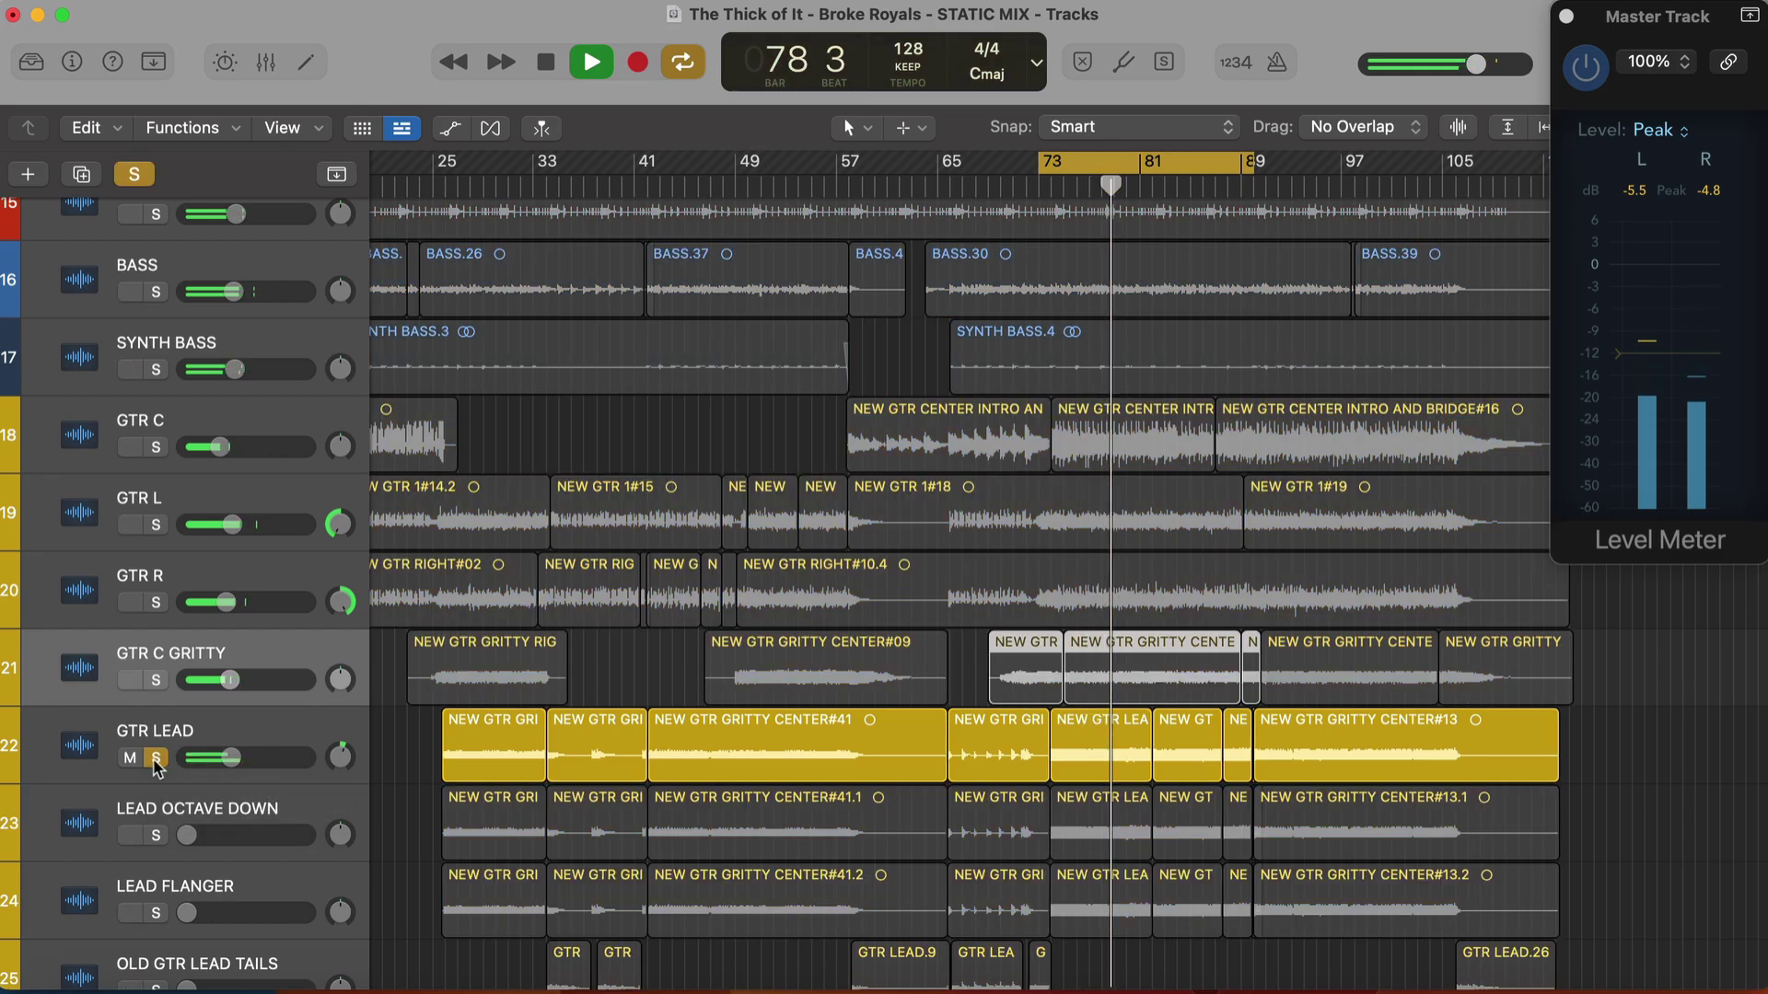
left_click(156, 758)
left_click_drag(187, 836, 203, 835)
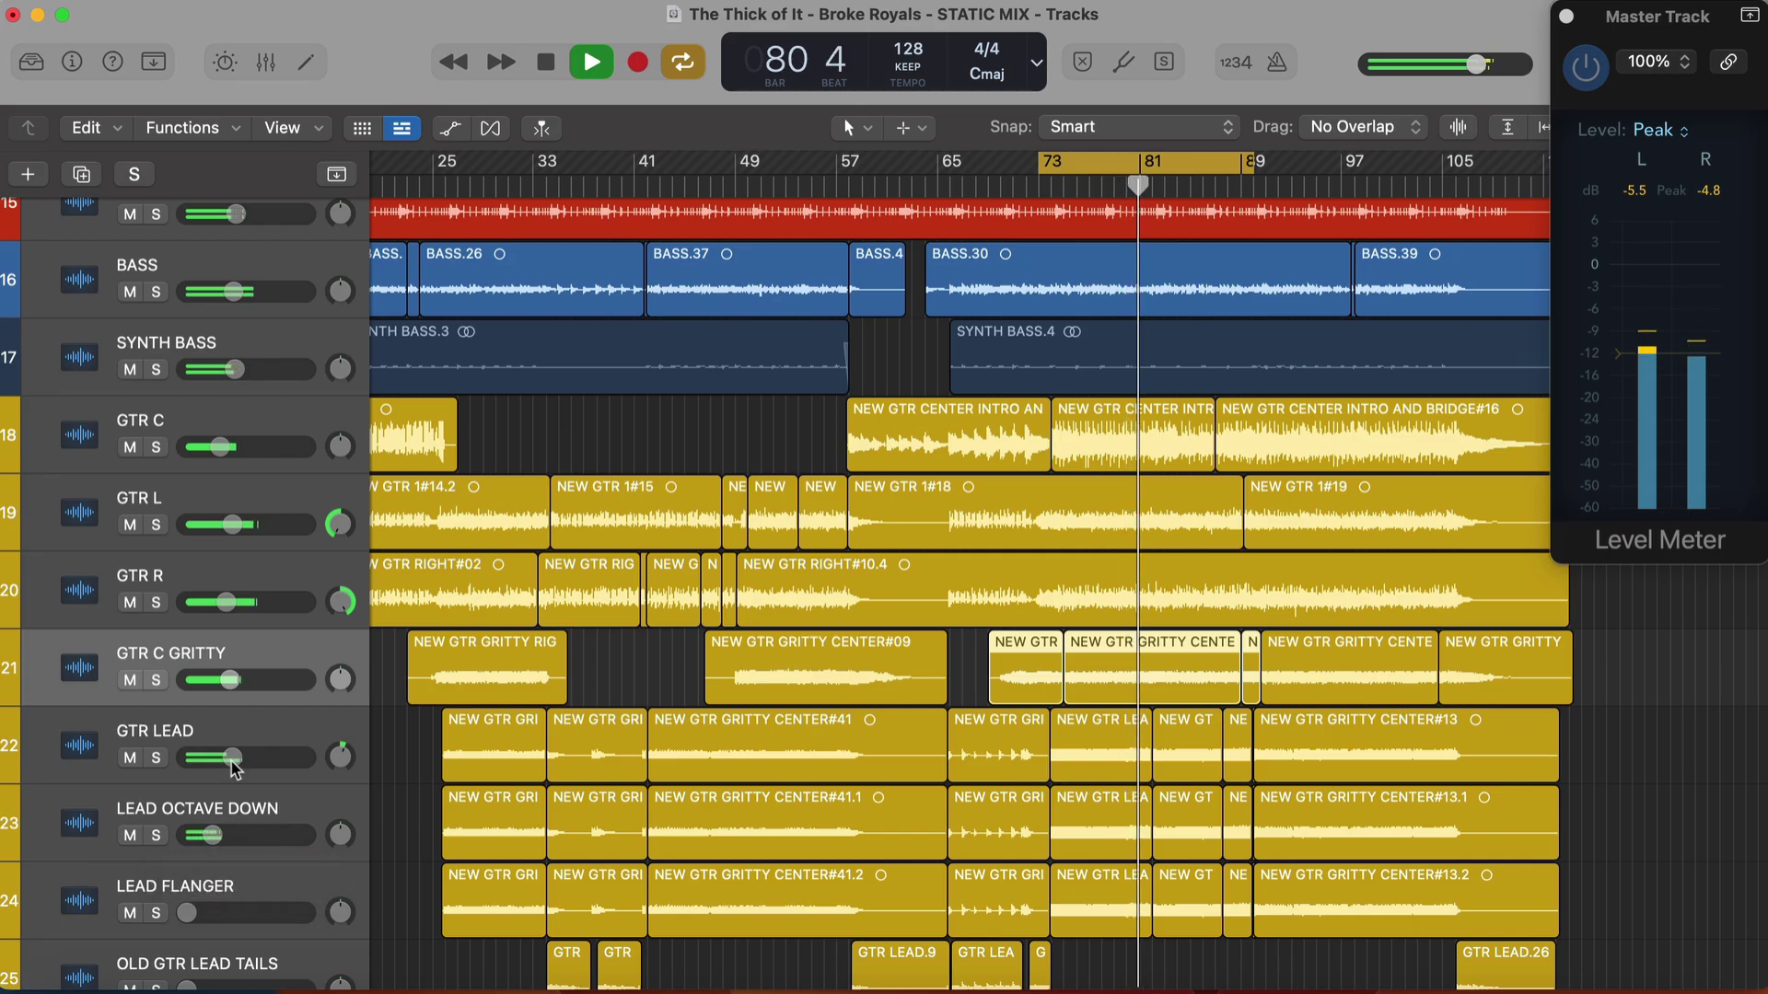
scroll(196, 797, "down", 2)
scroll(196, 797, "down", 1)
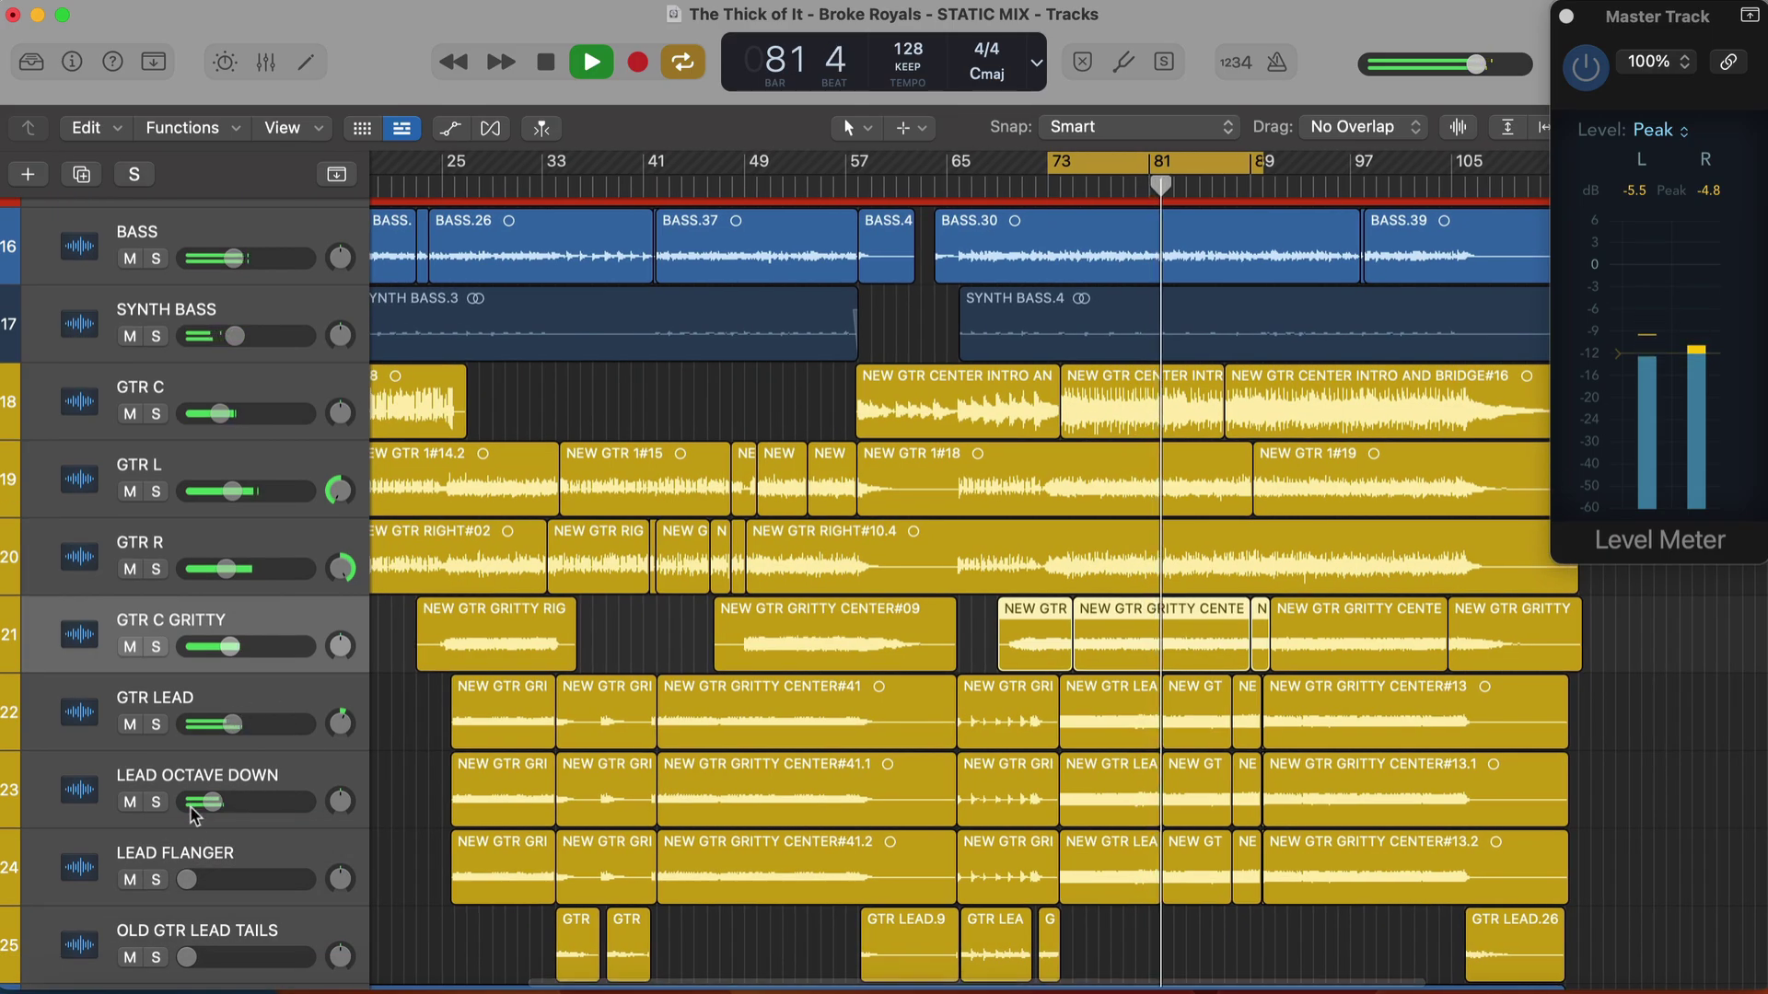
left_click_drag(187, 879, 231, 879)
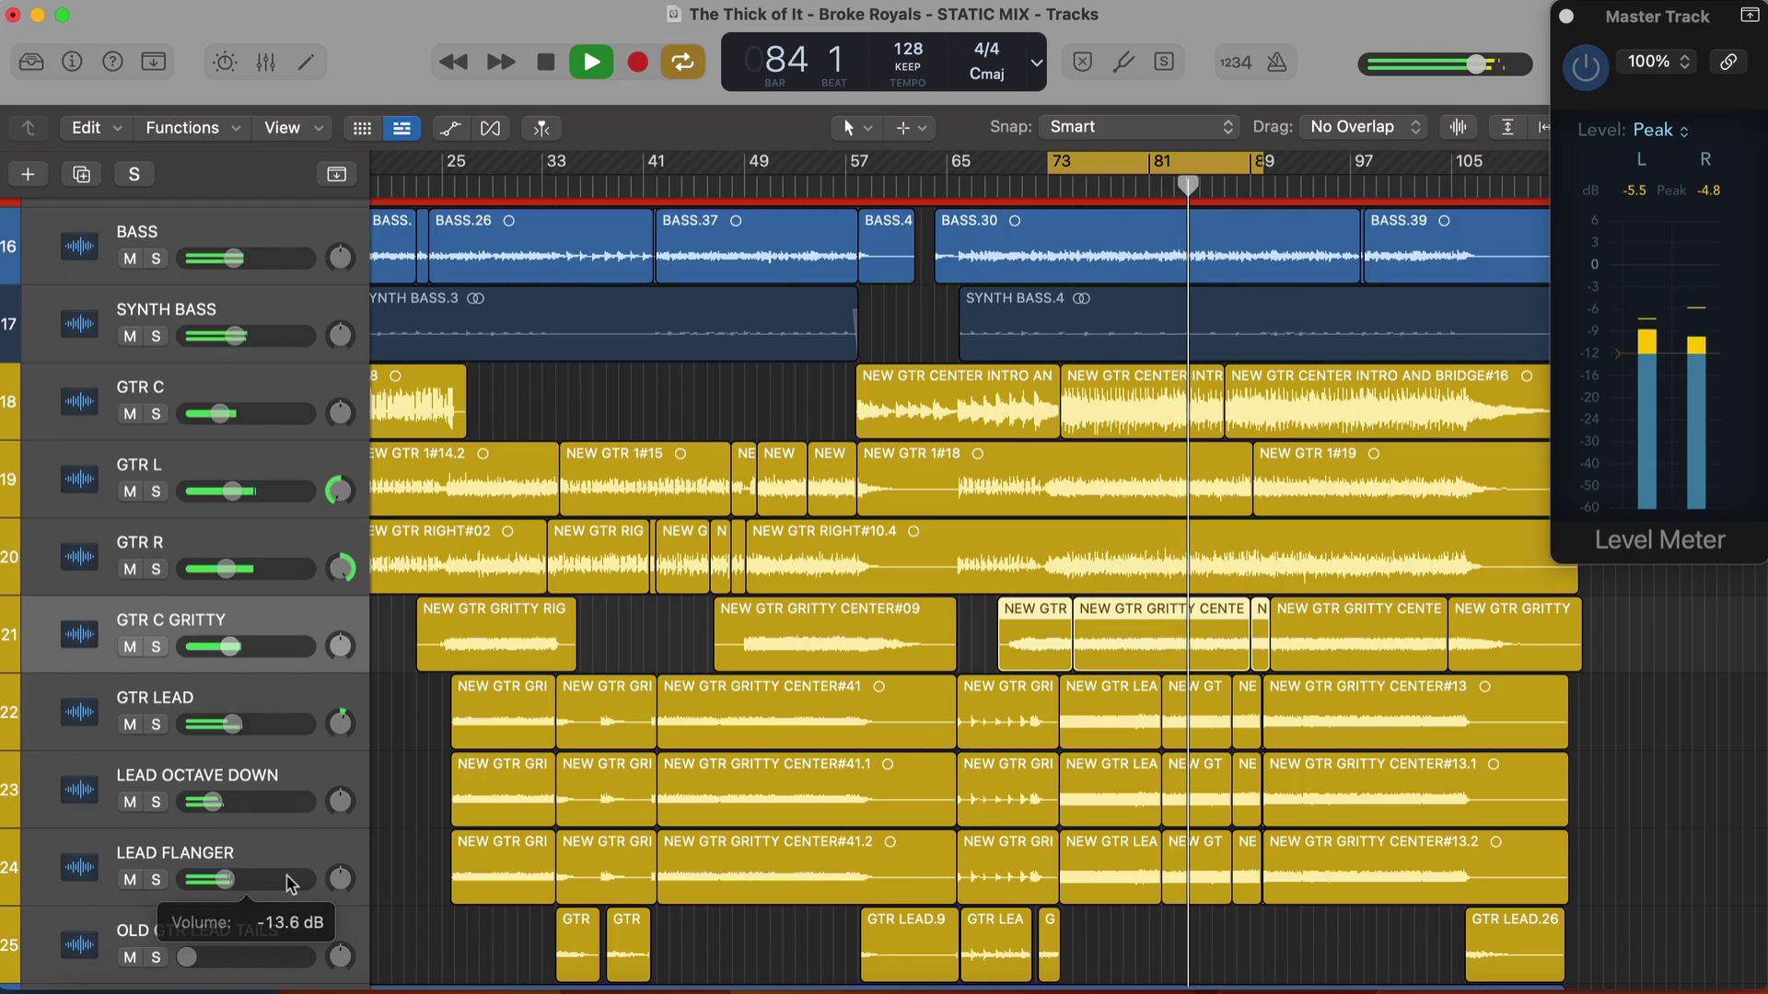
Audition GTR LEAD, LEAD OCTAVE DOWN and LEAD FLANGER soloed together, then clear all solos
left_click_drag(156, 724, 156, 882)
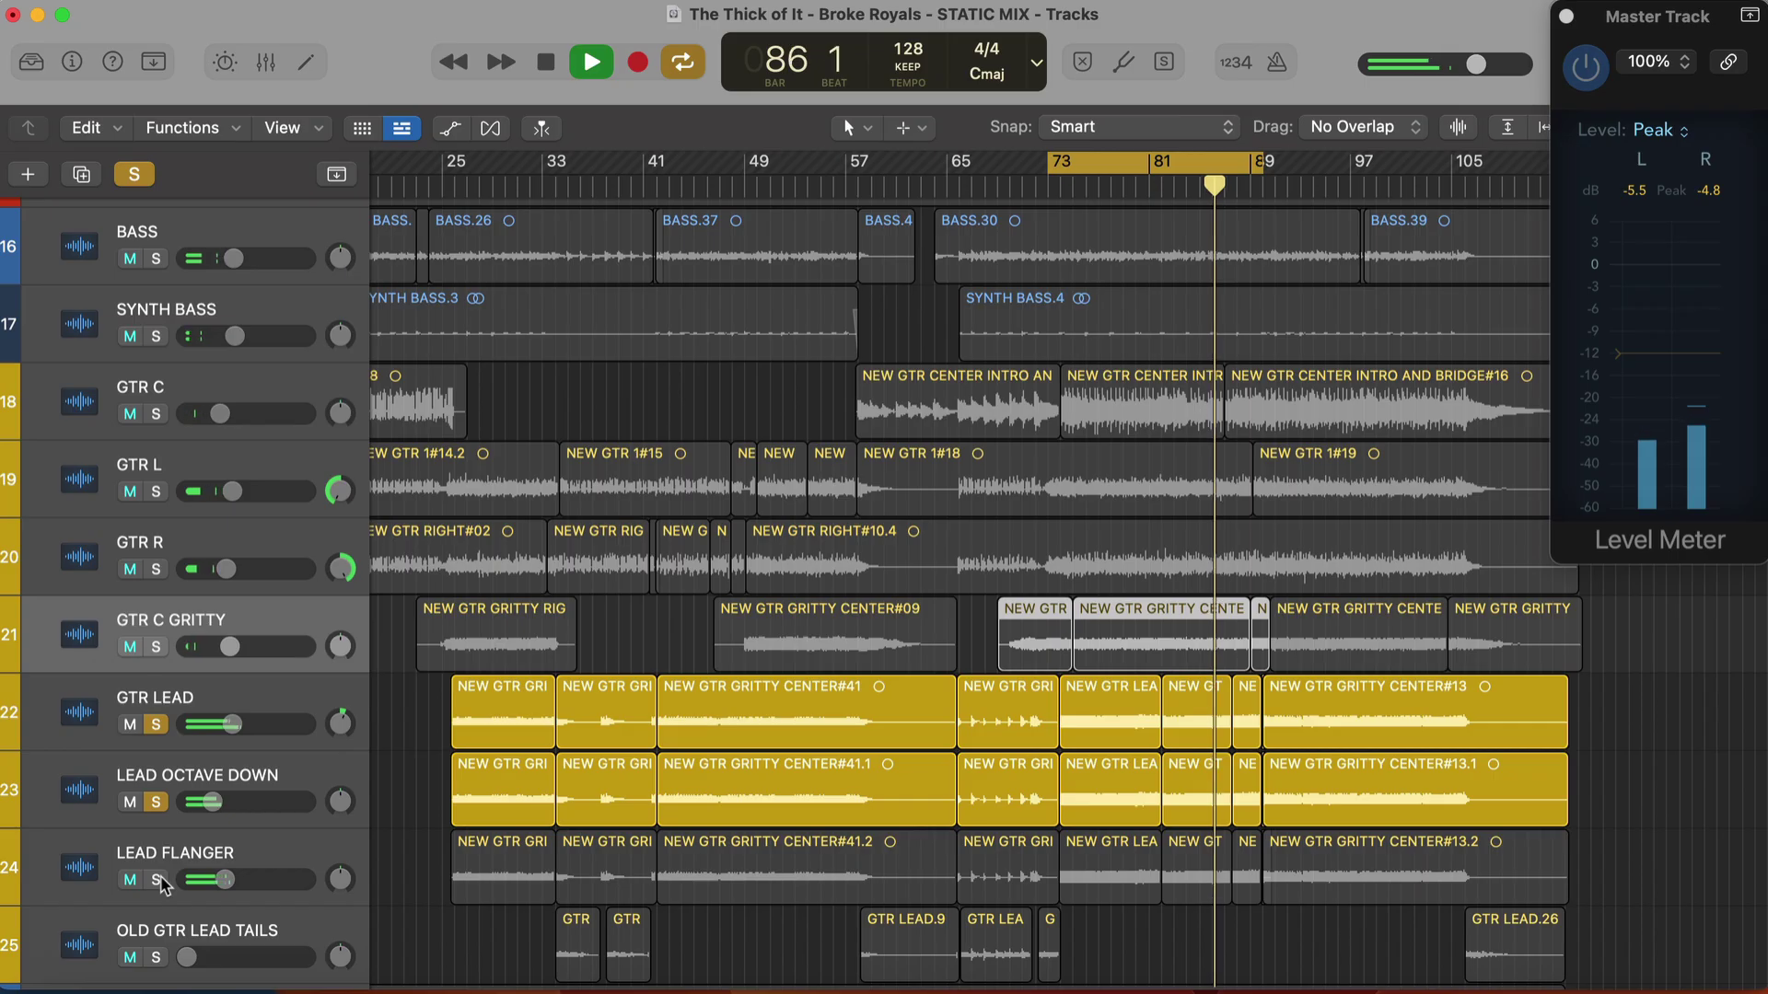
left_click(158, 882)
left_click(157, 805)
left_click(156, 803)
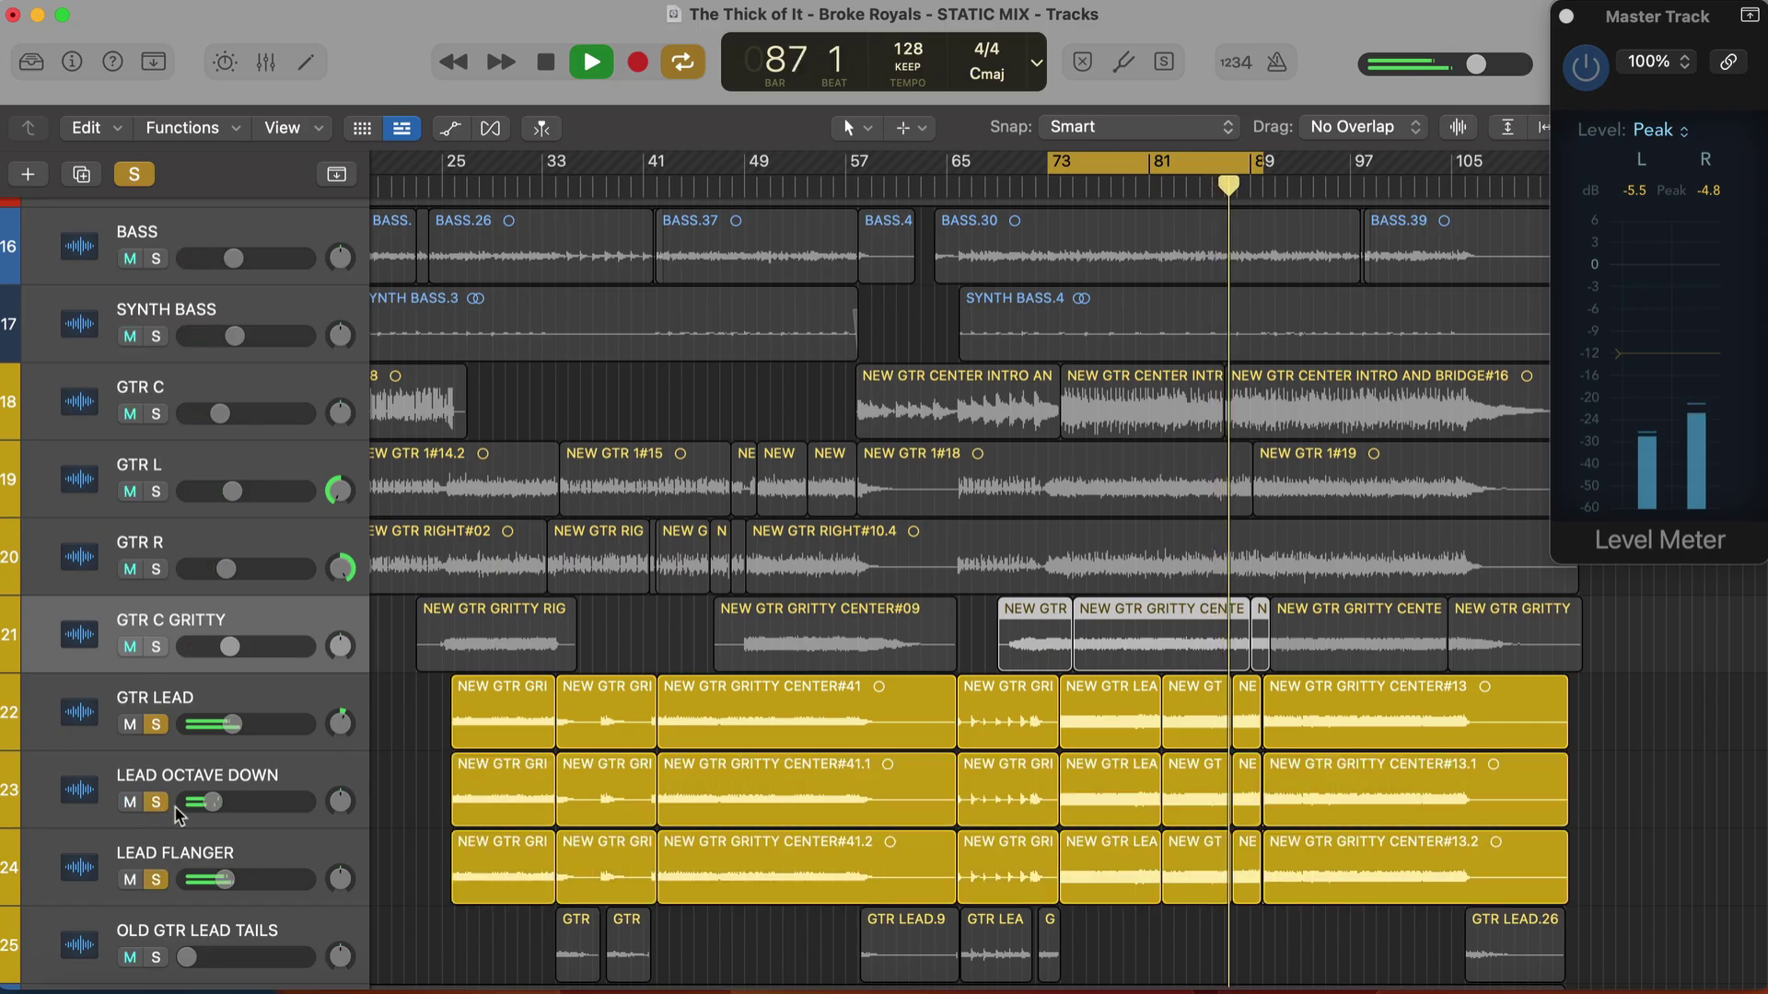
left_click(147, 182)
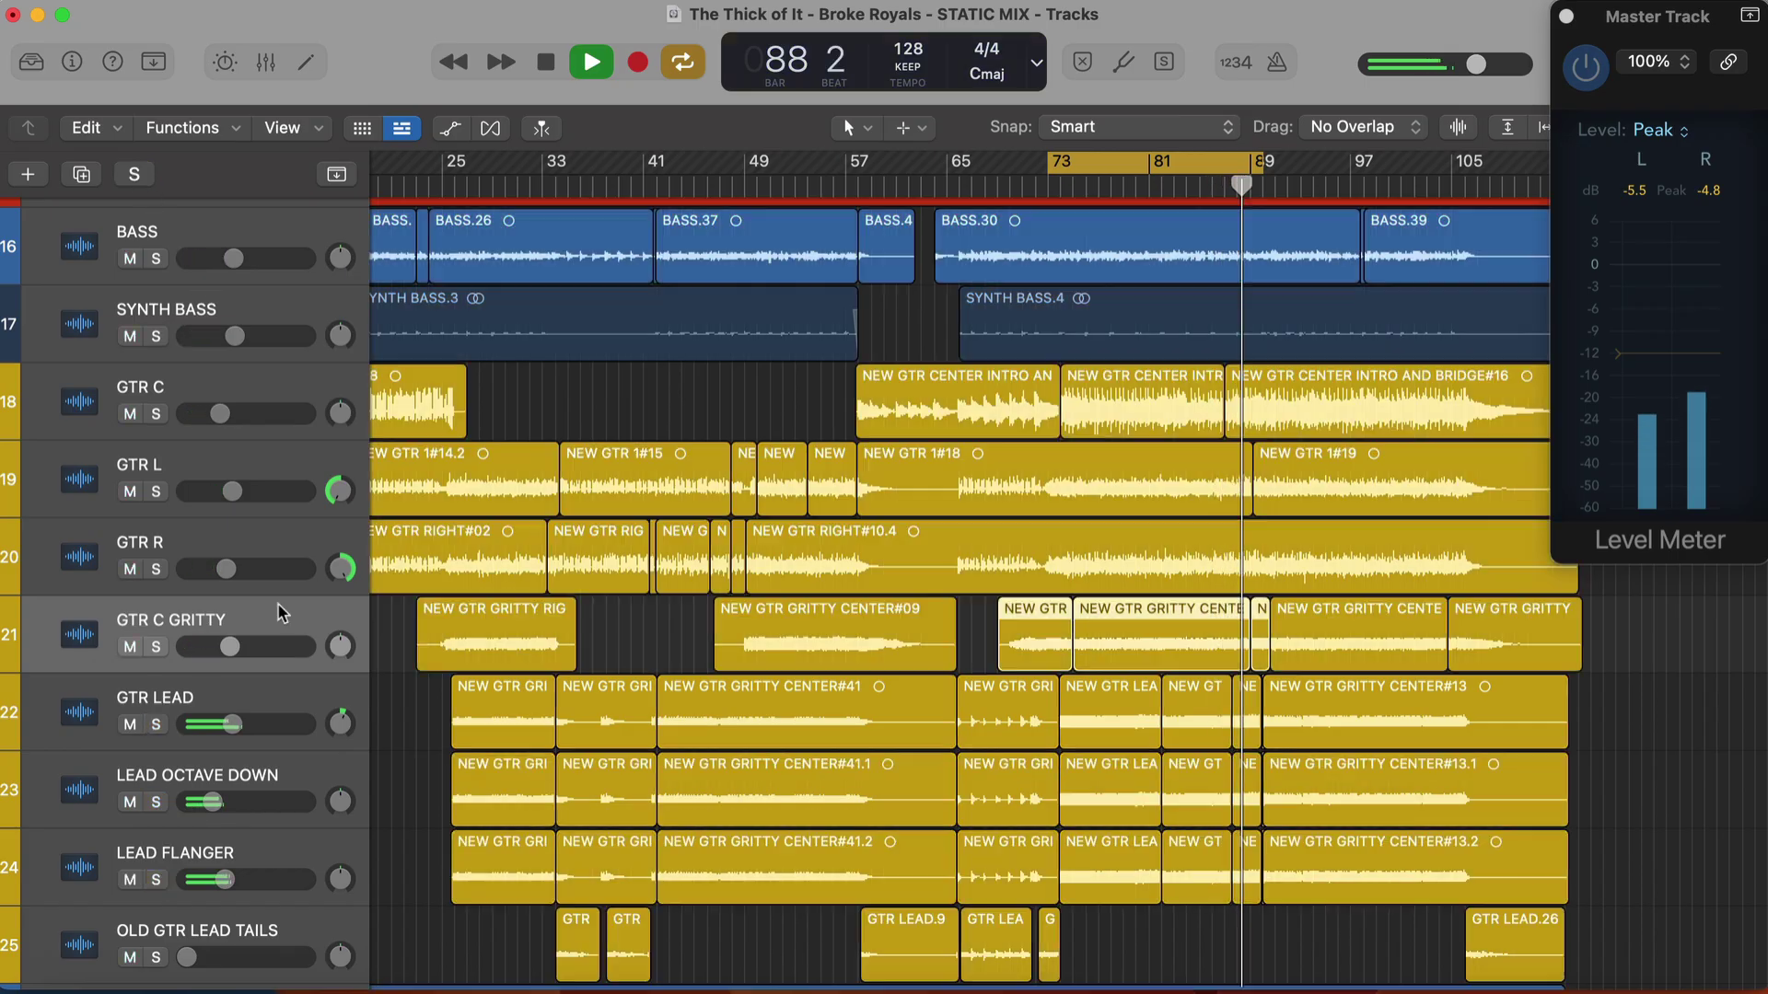
scroll(285, 617, "down", 4)
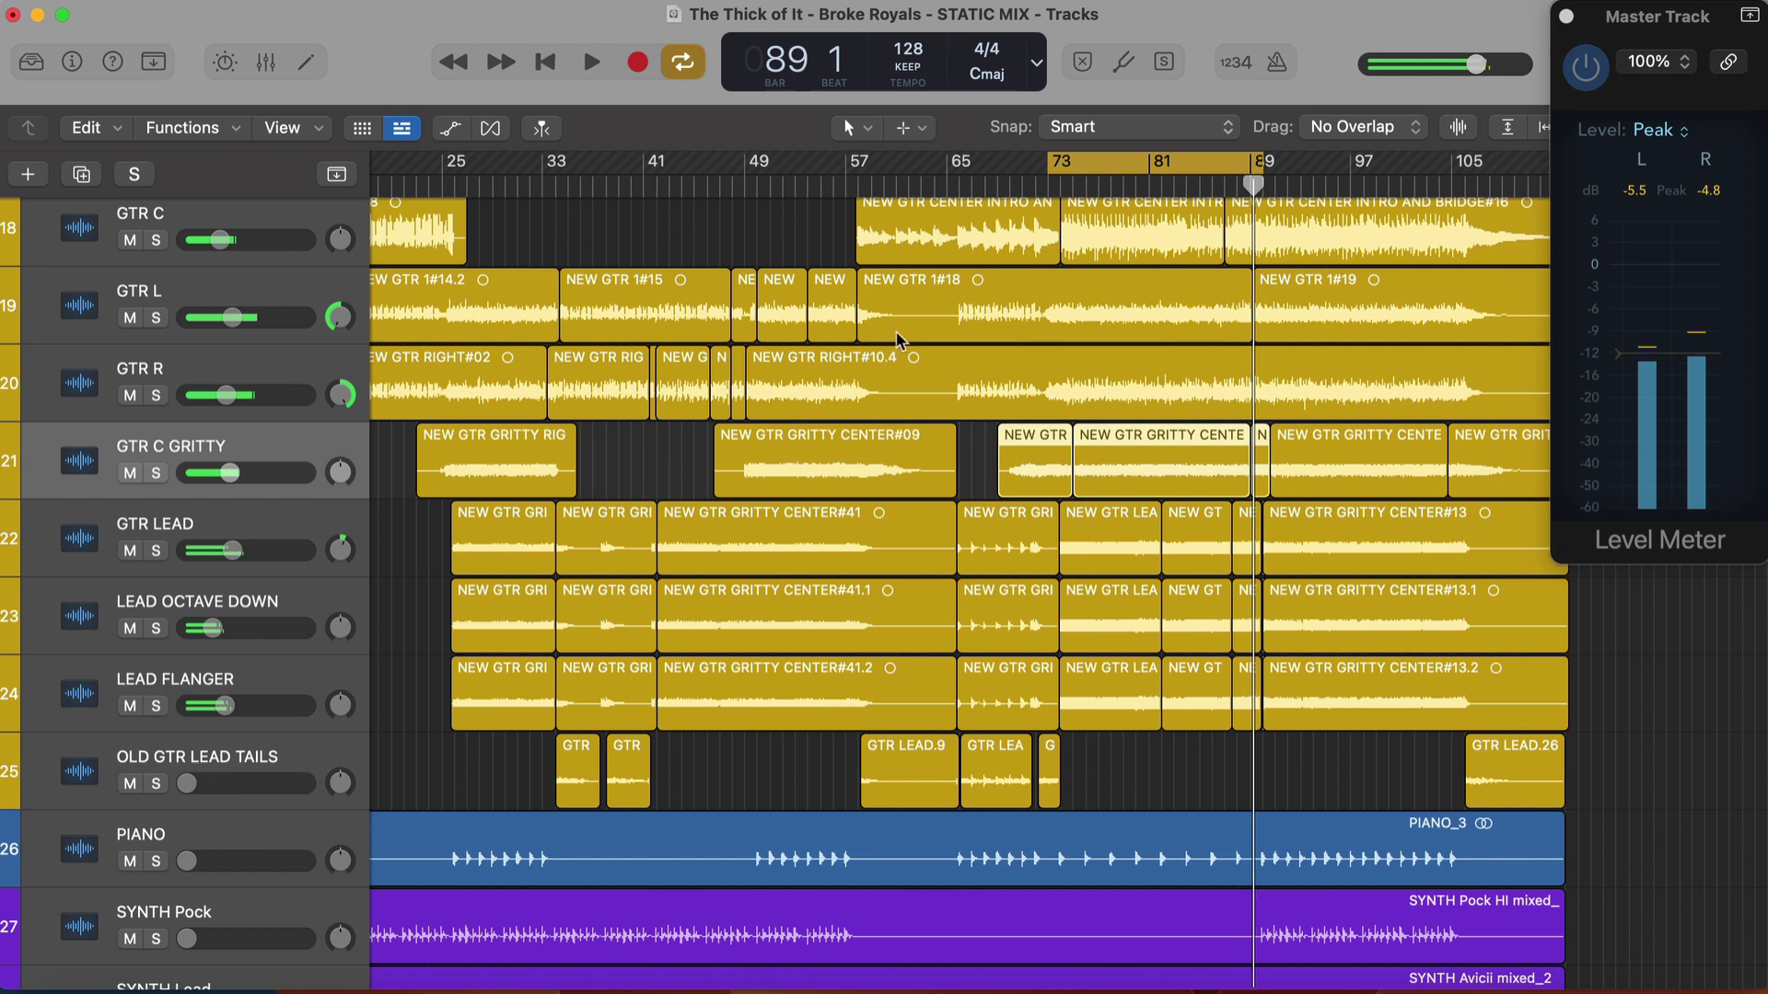
Turn off Cycle, bring OLD GTR LEAD TAILS up to about -19 dB, and solo it
key("c")
key("space")
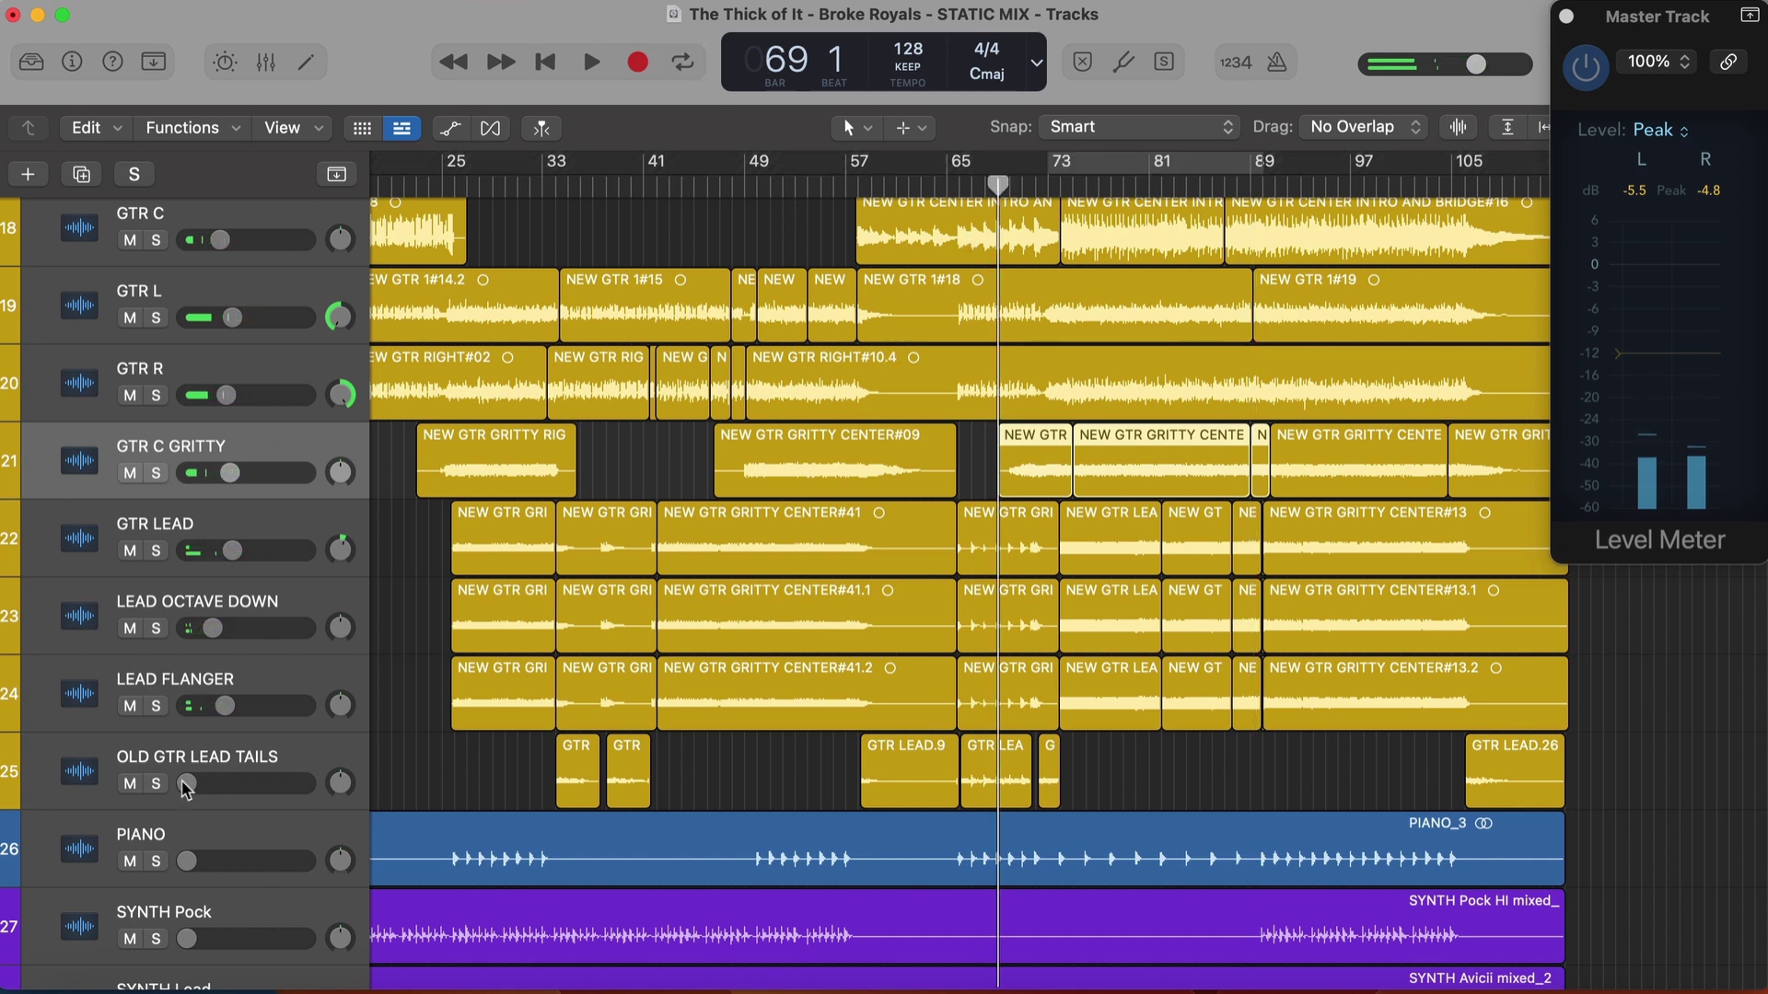
left_click_drag(187, 784, 212, 783)
left_click(156, 783)
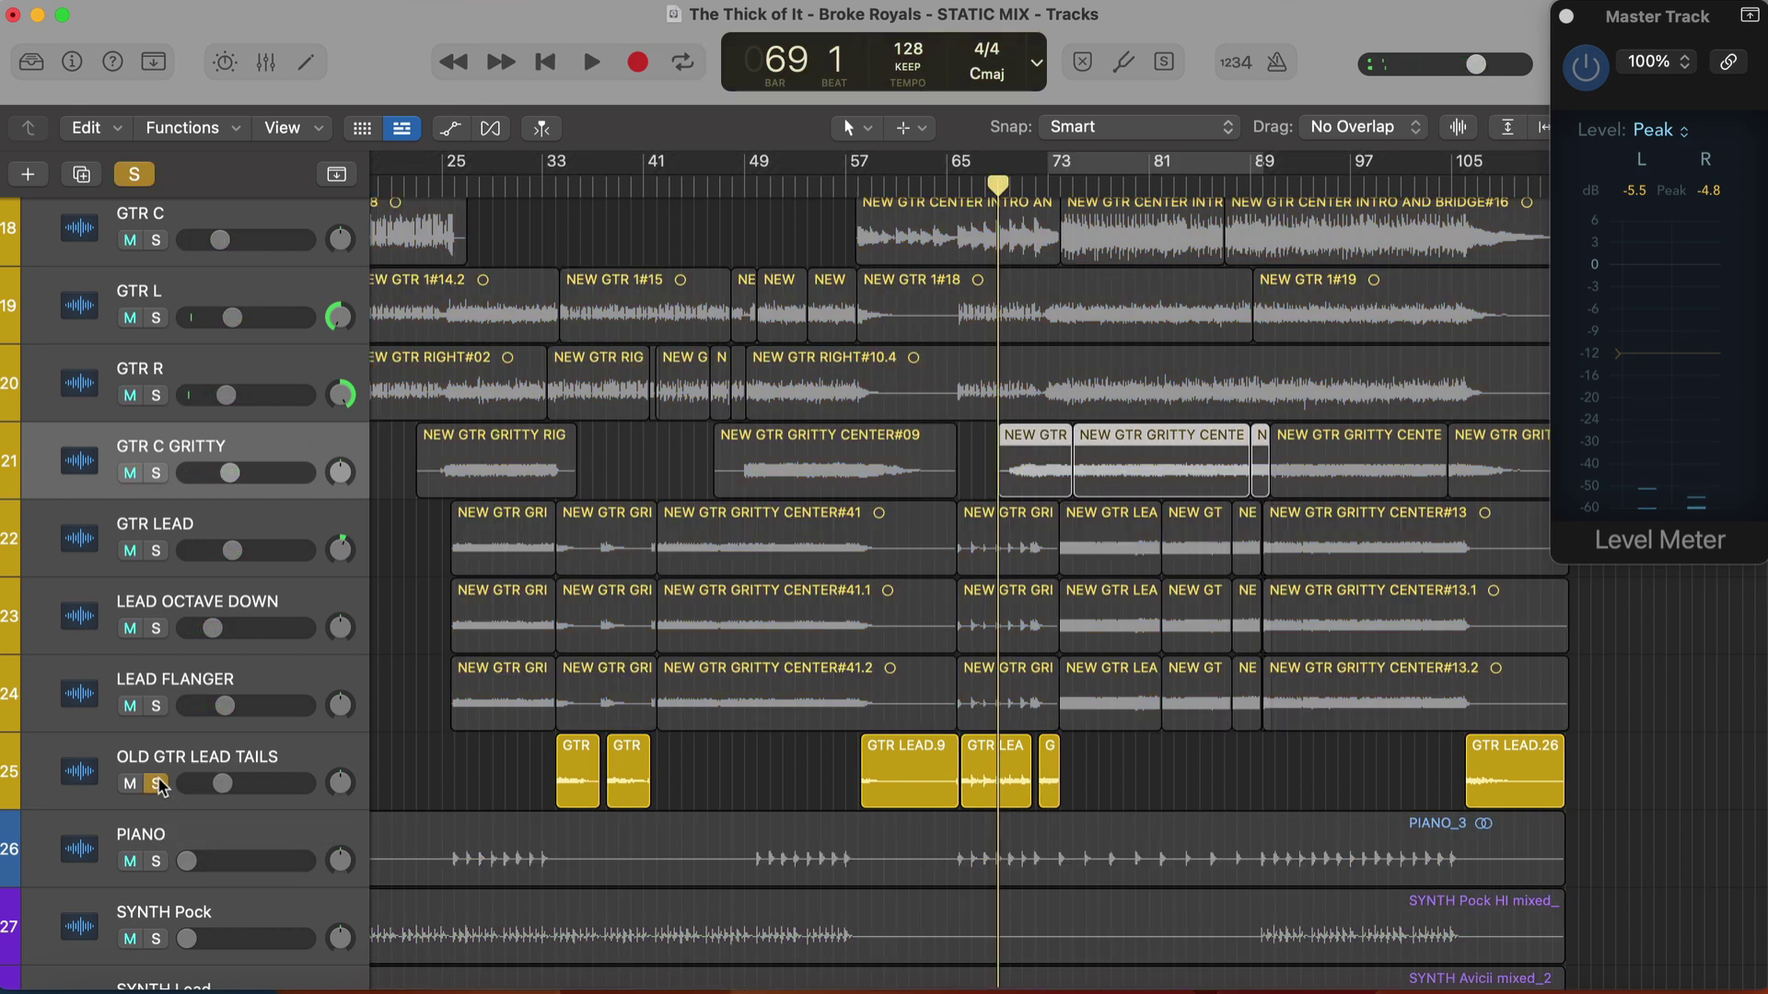
key("space")
Solo the lead guitars alongside it, set OLD GTR LEAD TAILS to about -13 dB, then clear solos
left_click(155, 705)
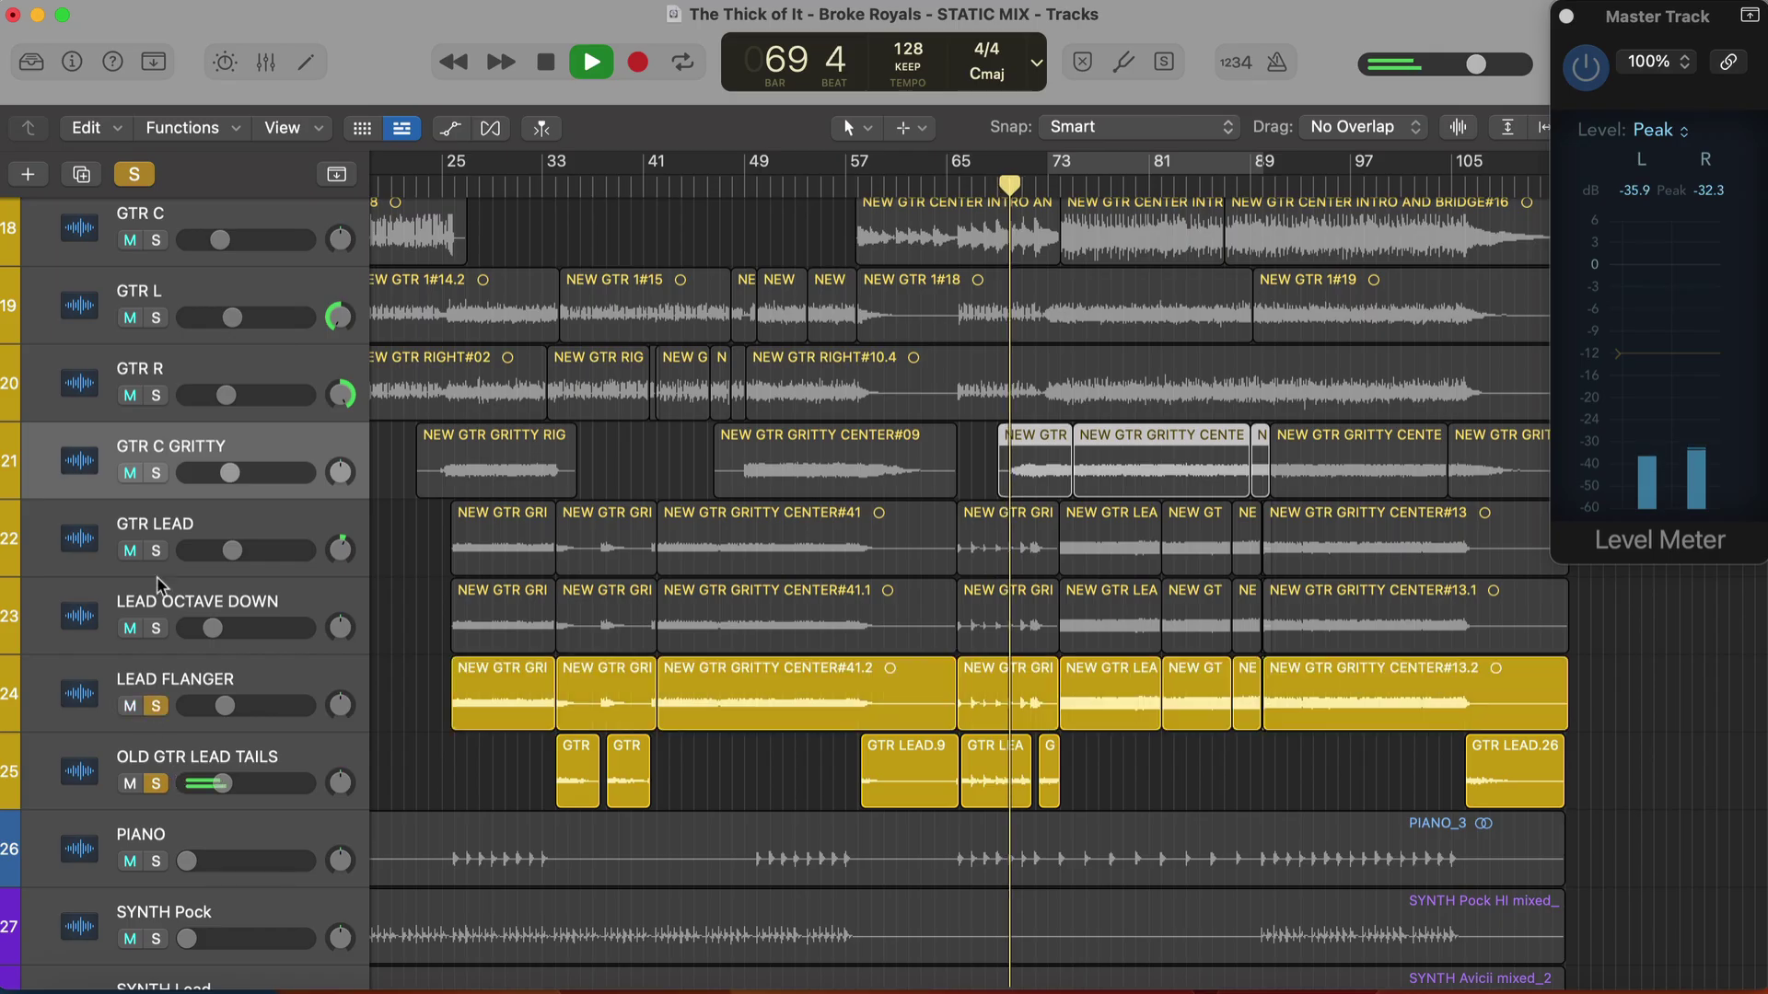
left_click(156, 628)
left_click(155, 550)
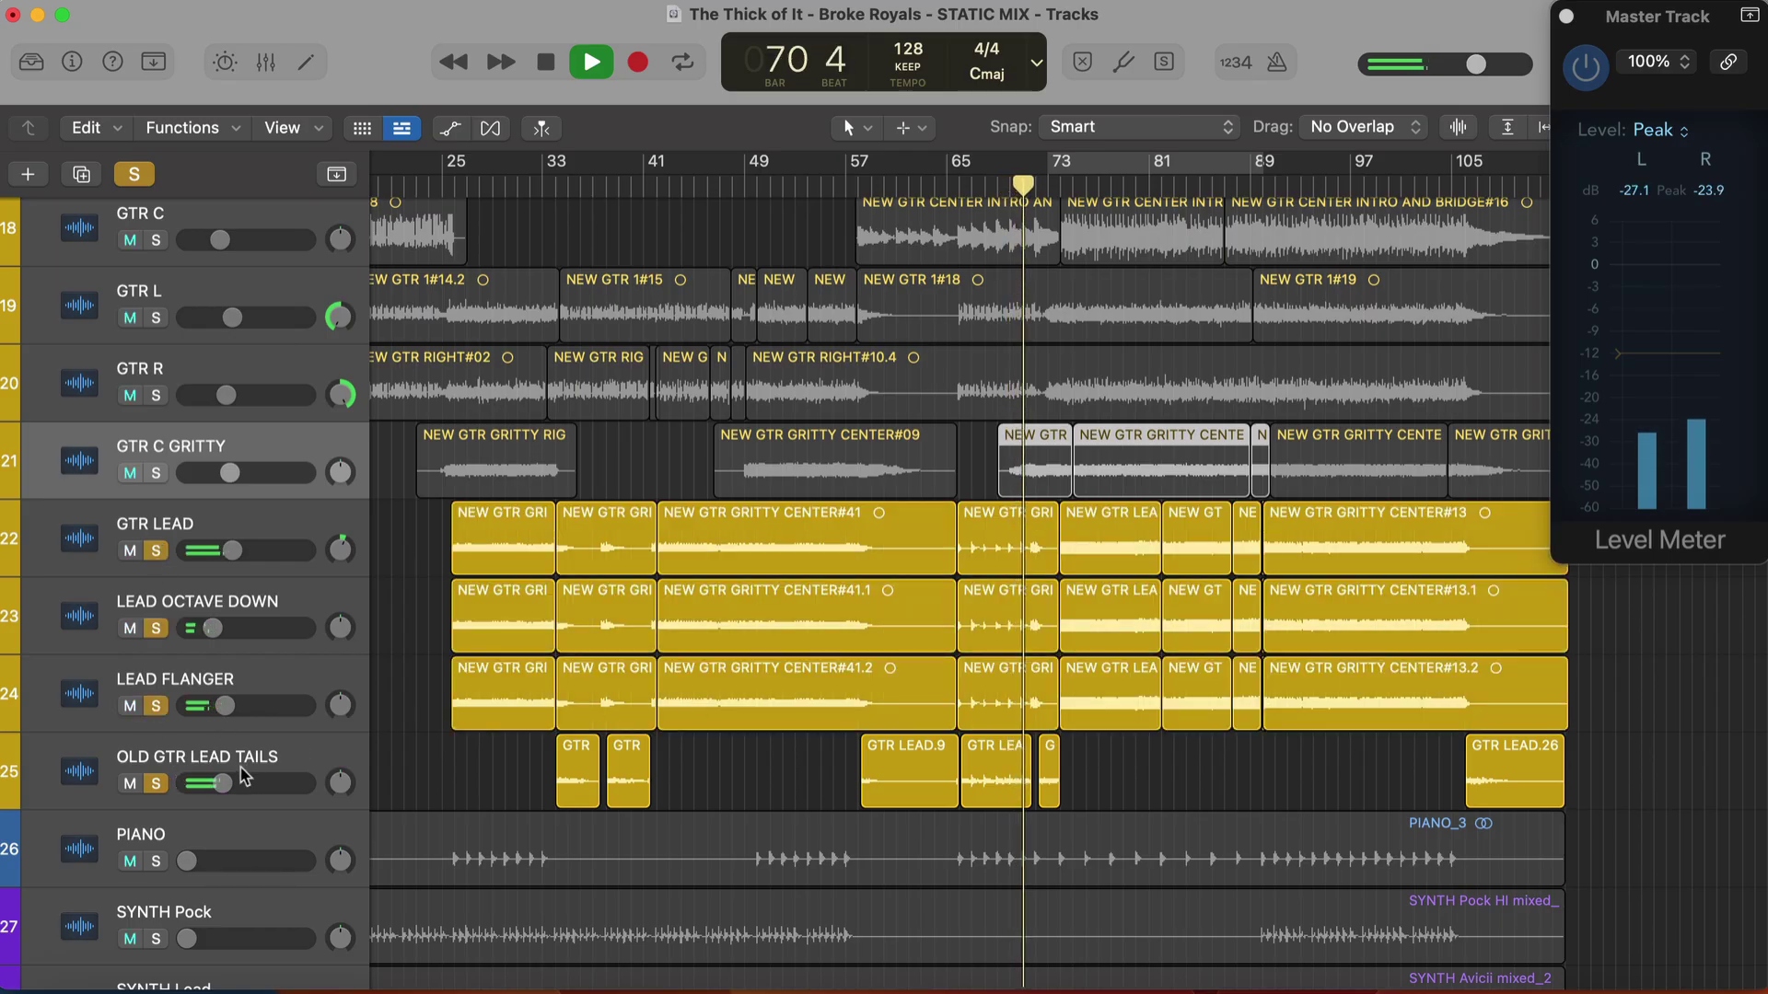
left_click(222, 784)
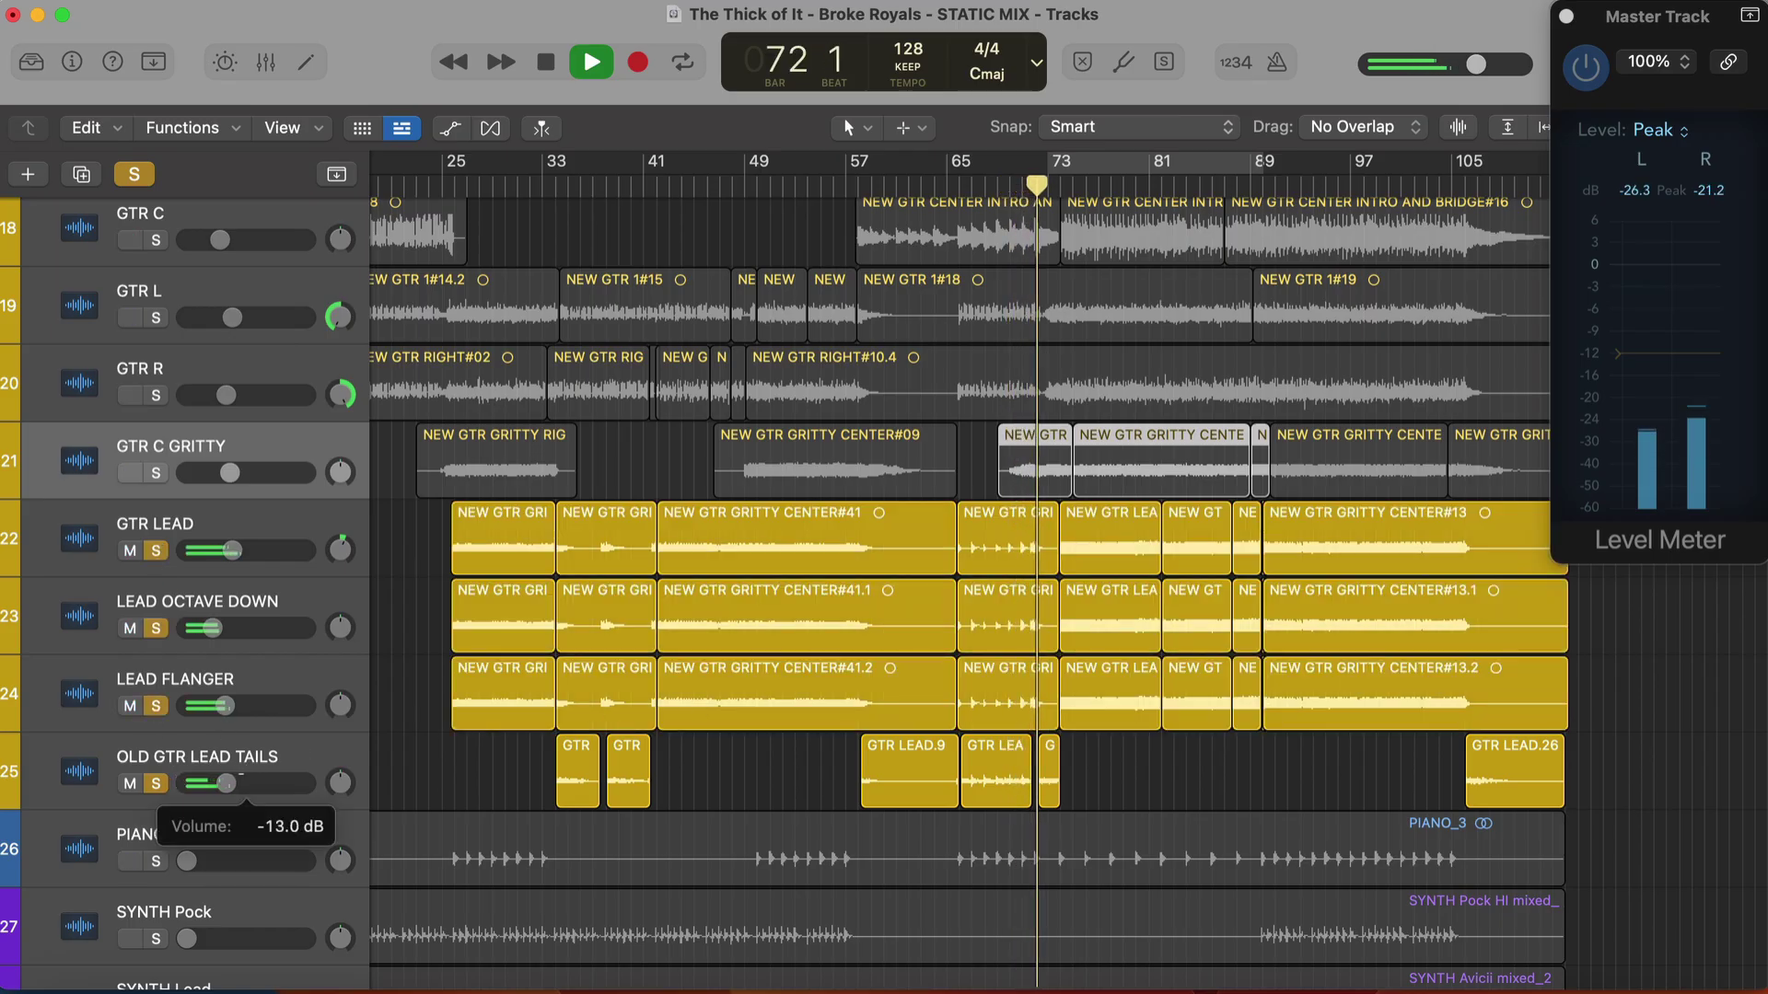
left_click_drag(226, 784, 233, 783)
left_click(134, 174)
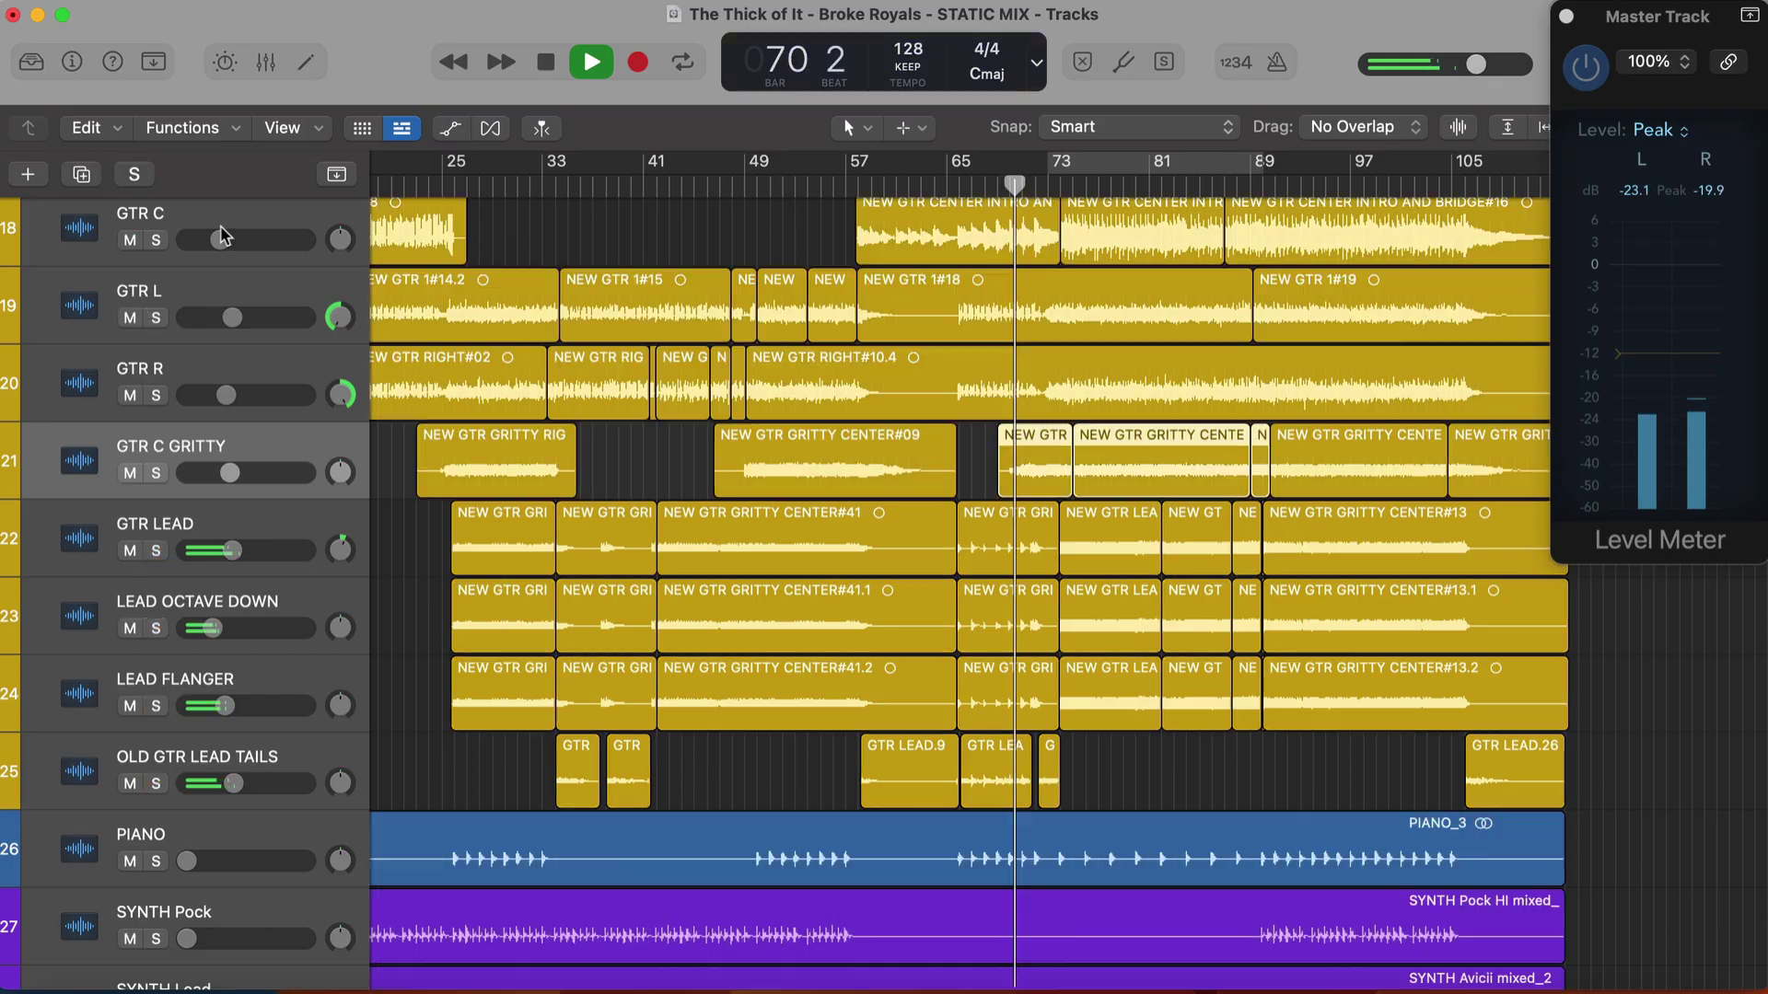
scroll(571, 502, "down", 3)
scroll(571, 534, "down", 2)
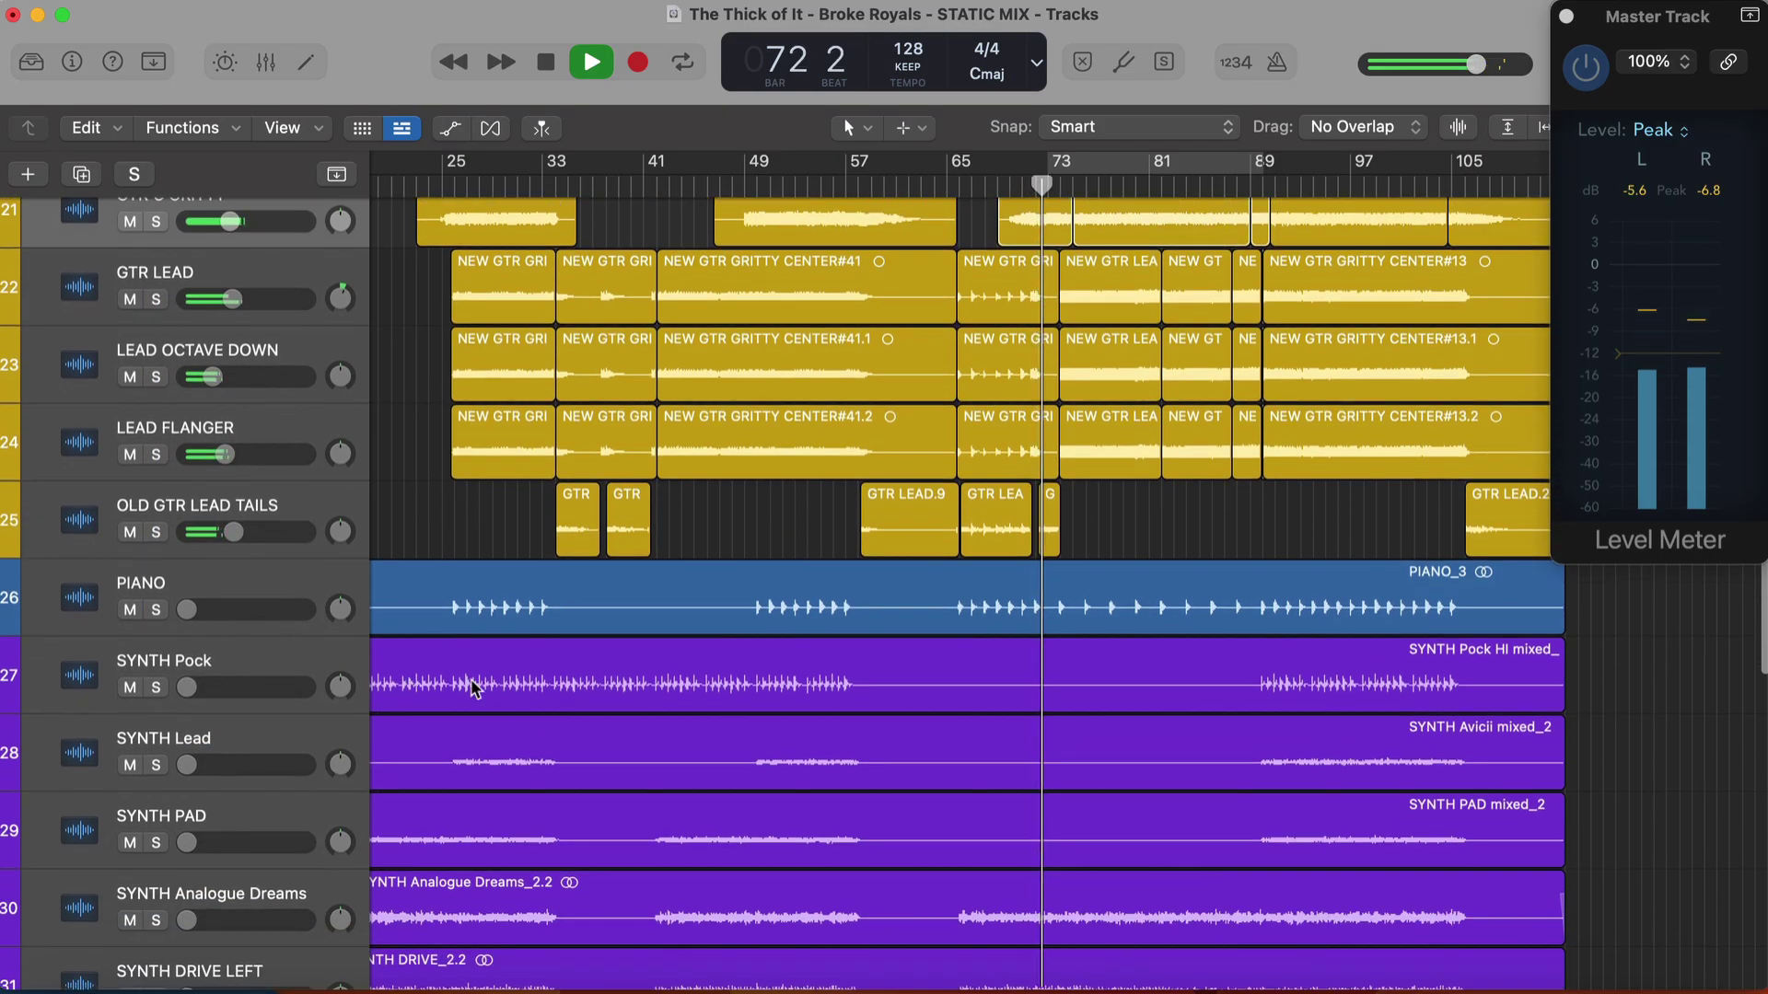
Raise PIANO to about -2.3 dB and SYNTH Analogue Dreams to about -0.8 dB, then stop playback
scroll(526, 726, "down", 3)
scroll(526, 726, "down", 4)
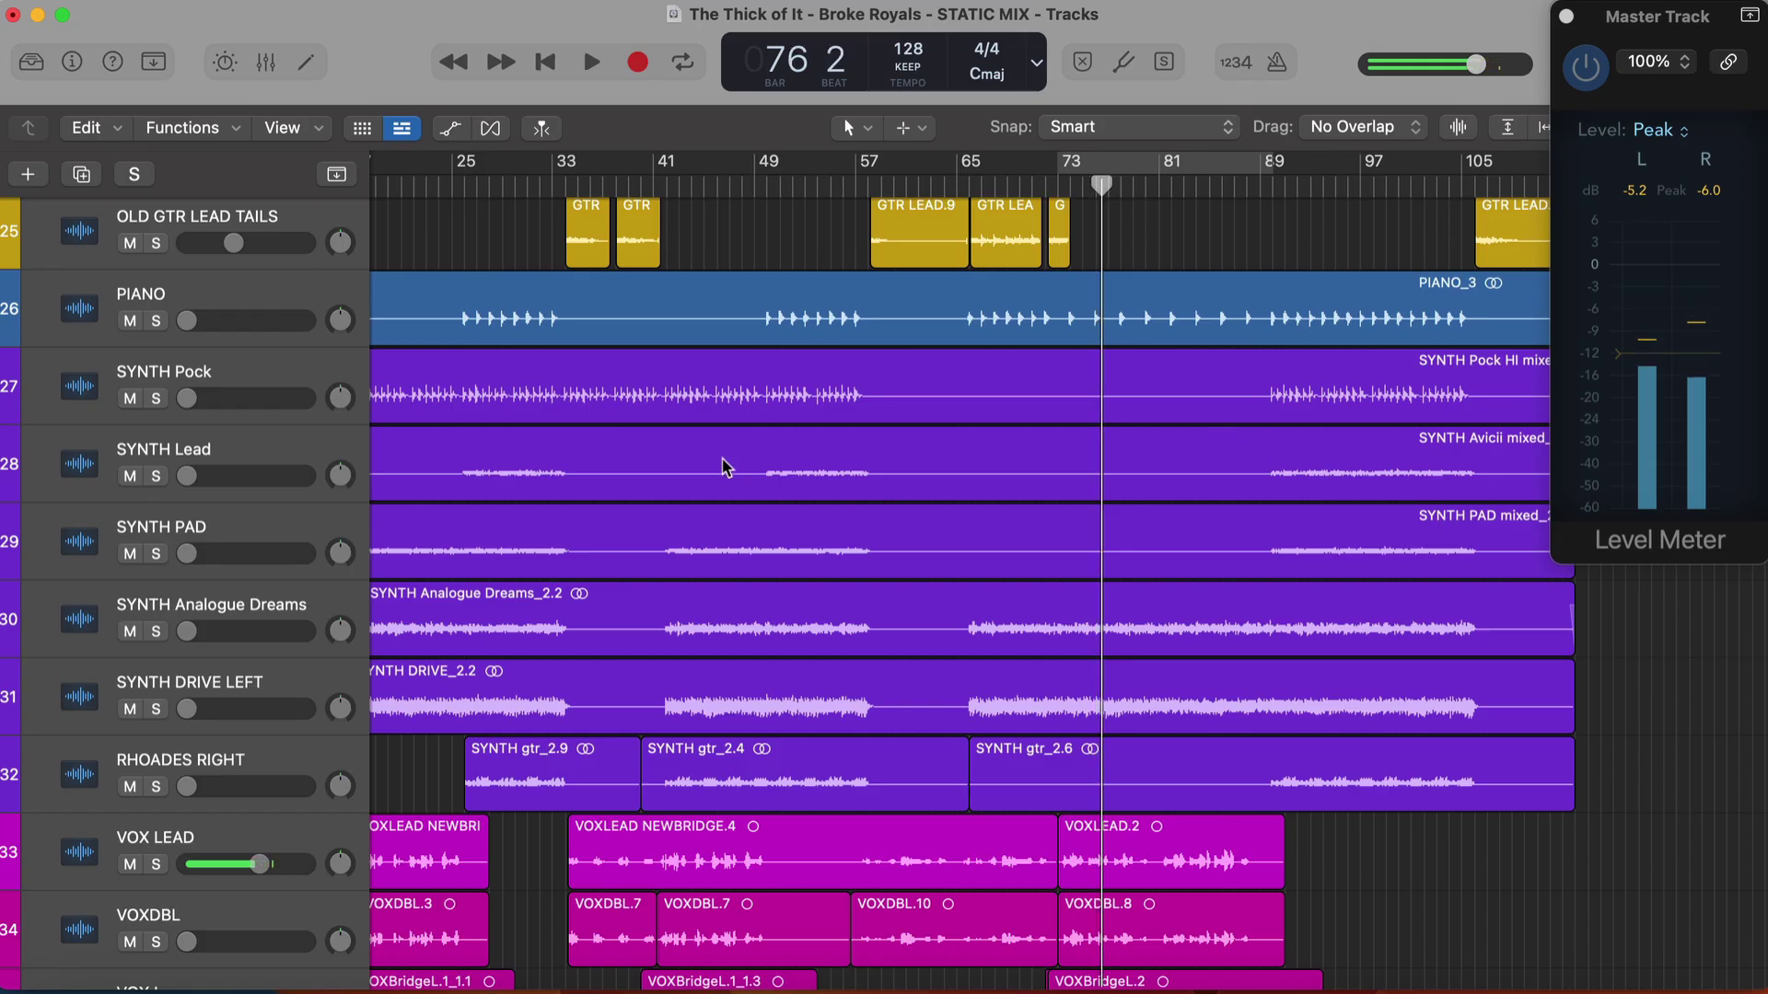
scroll(723, 467, "up", 3)
left_click_drag(189, 473, 251, 473)
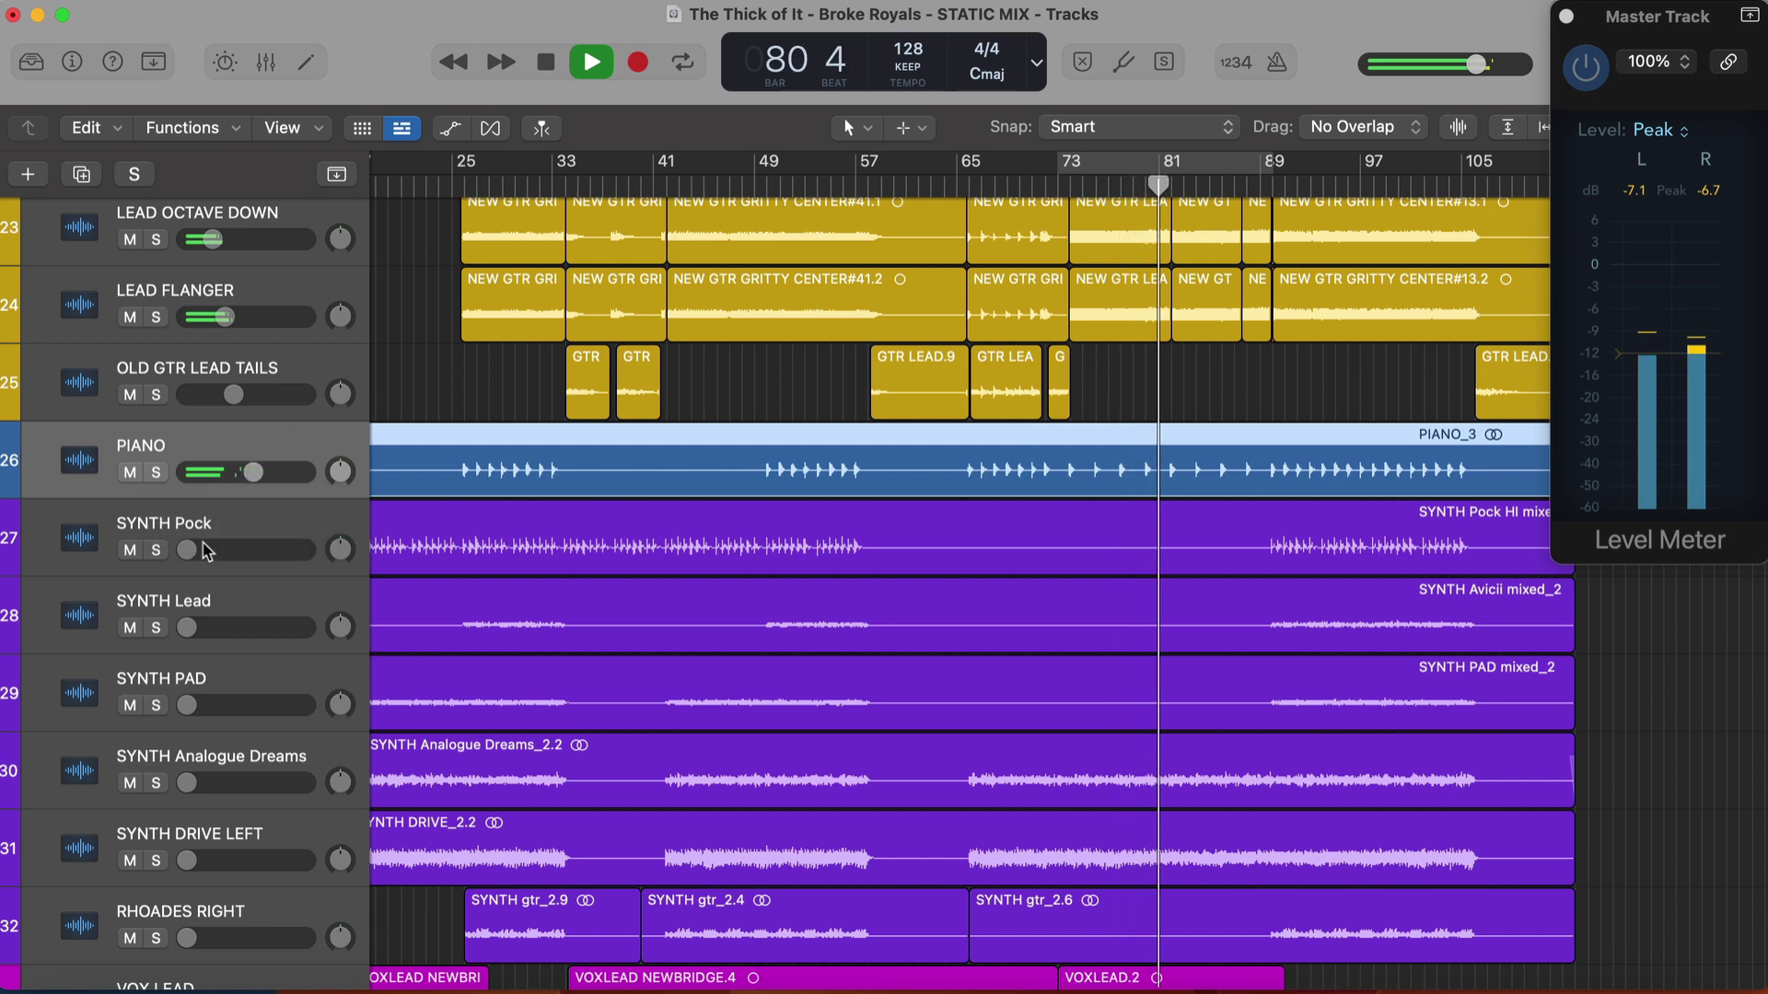
scroll(189, 594, "down", 2)
left_click_drag(187, 707, 254, 707)
scroll(404, 708, "down", 4)
left_click(583, 46)
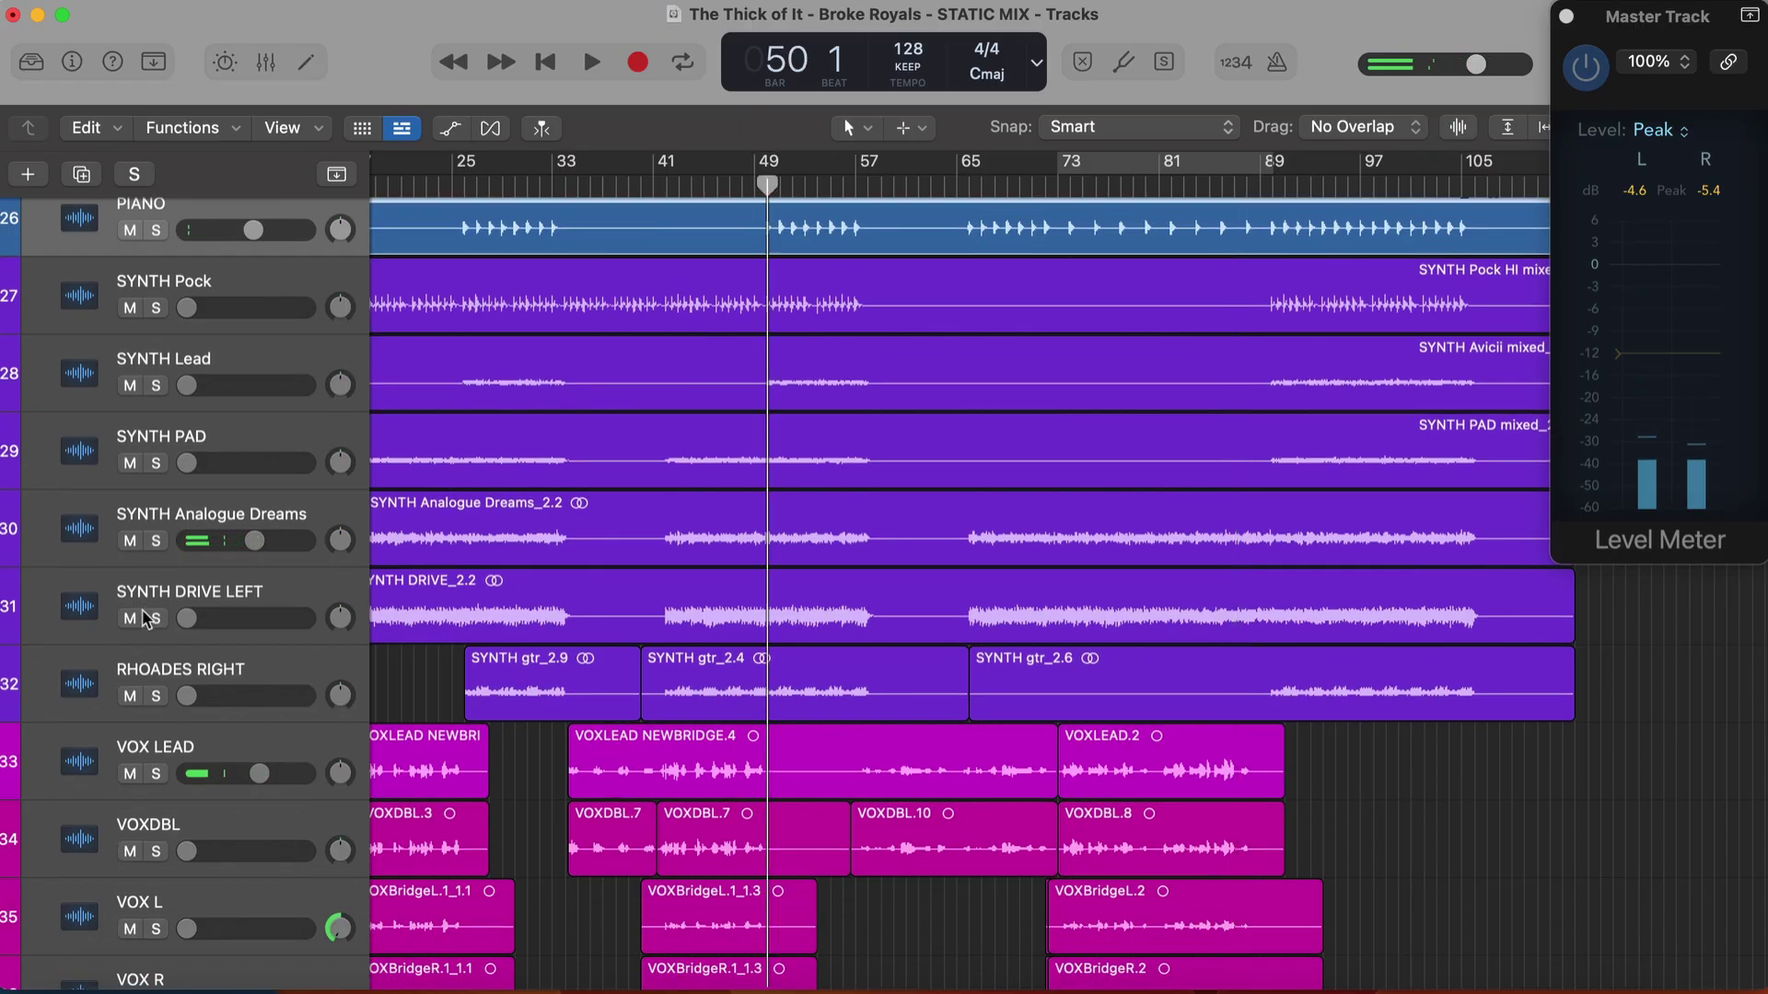
Raise SYNTH DRIVE LEFT and RHOADES RIGHT together from silence and start playback
left_click(170, 605)
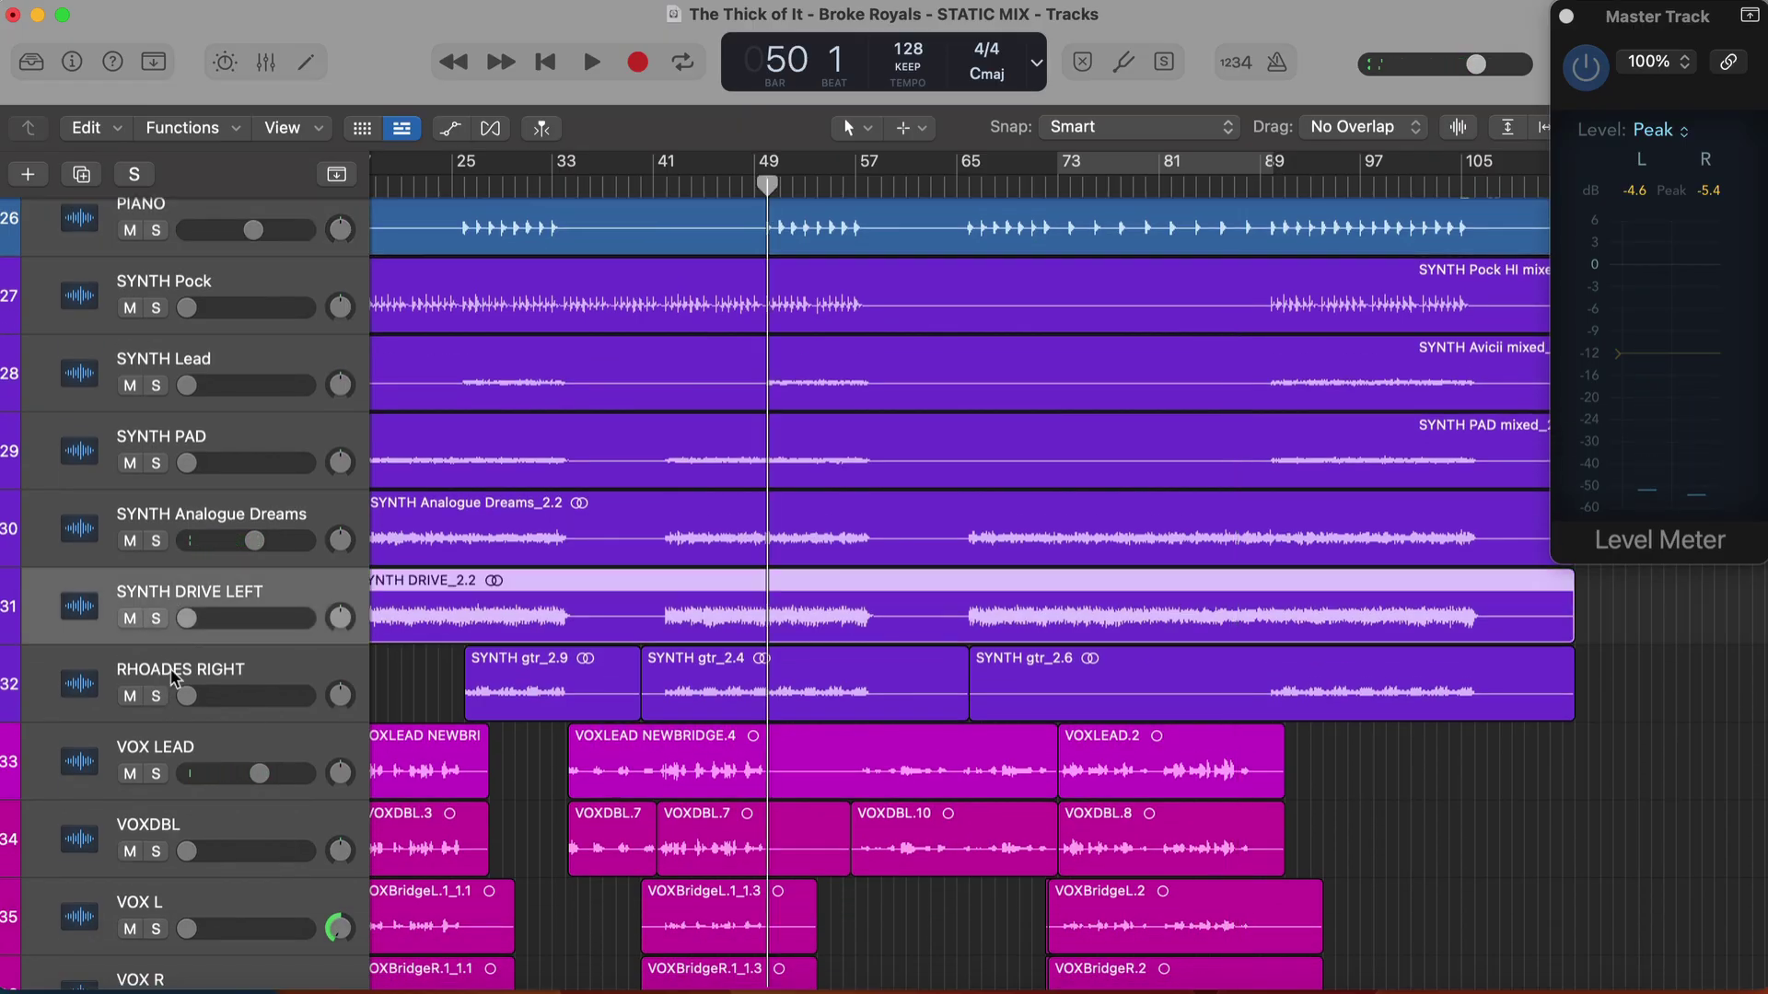
left_click(173, 679, "shift")
left_click_drag(187, 618, 247, 618)
key("space")
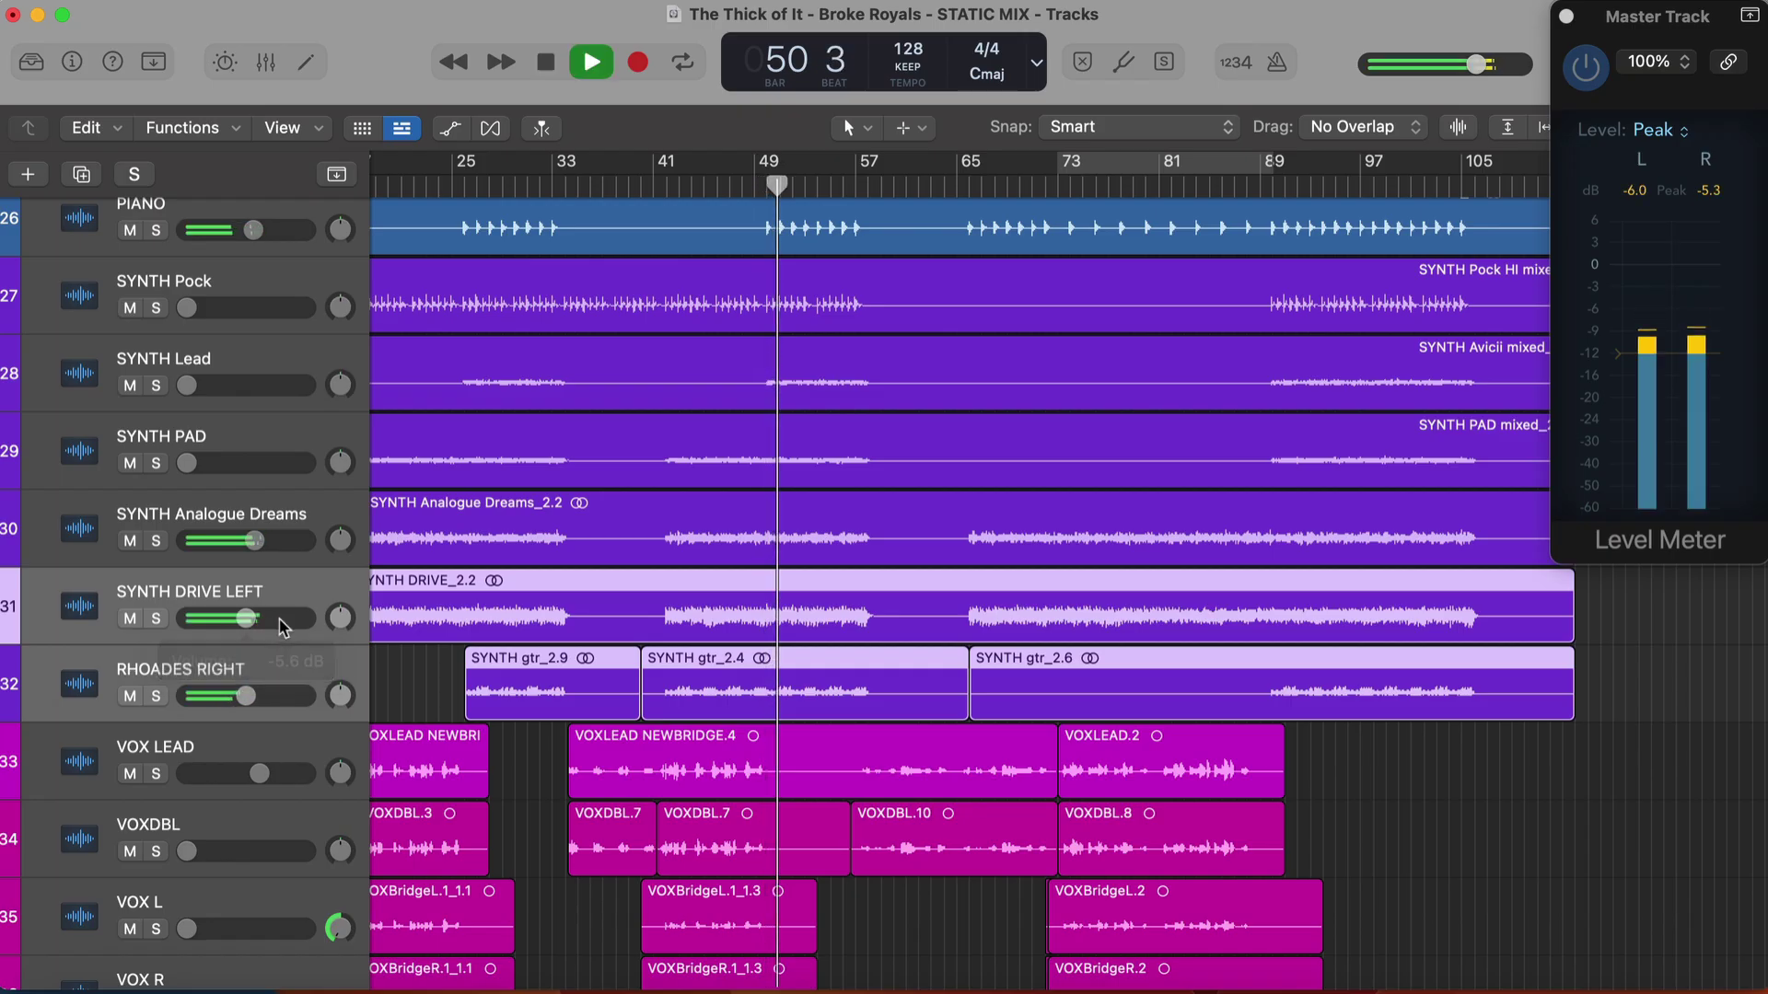
Solo both synths and pan SYNTH DRIVE LEFT left and RHOADES RIGHT right
left_click(247, 603)
key("s")
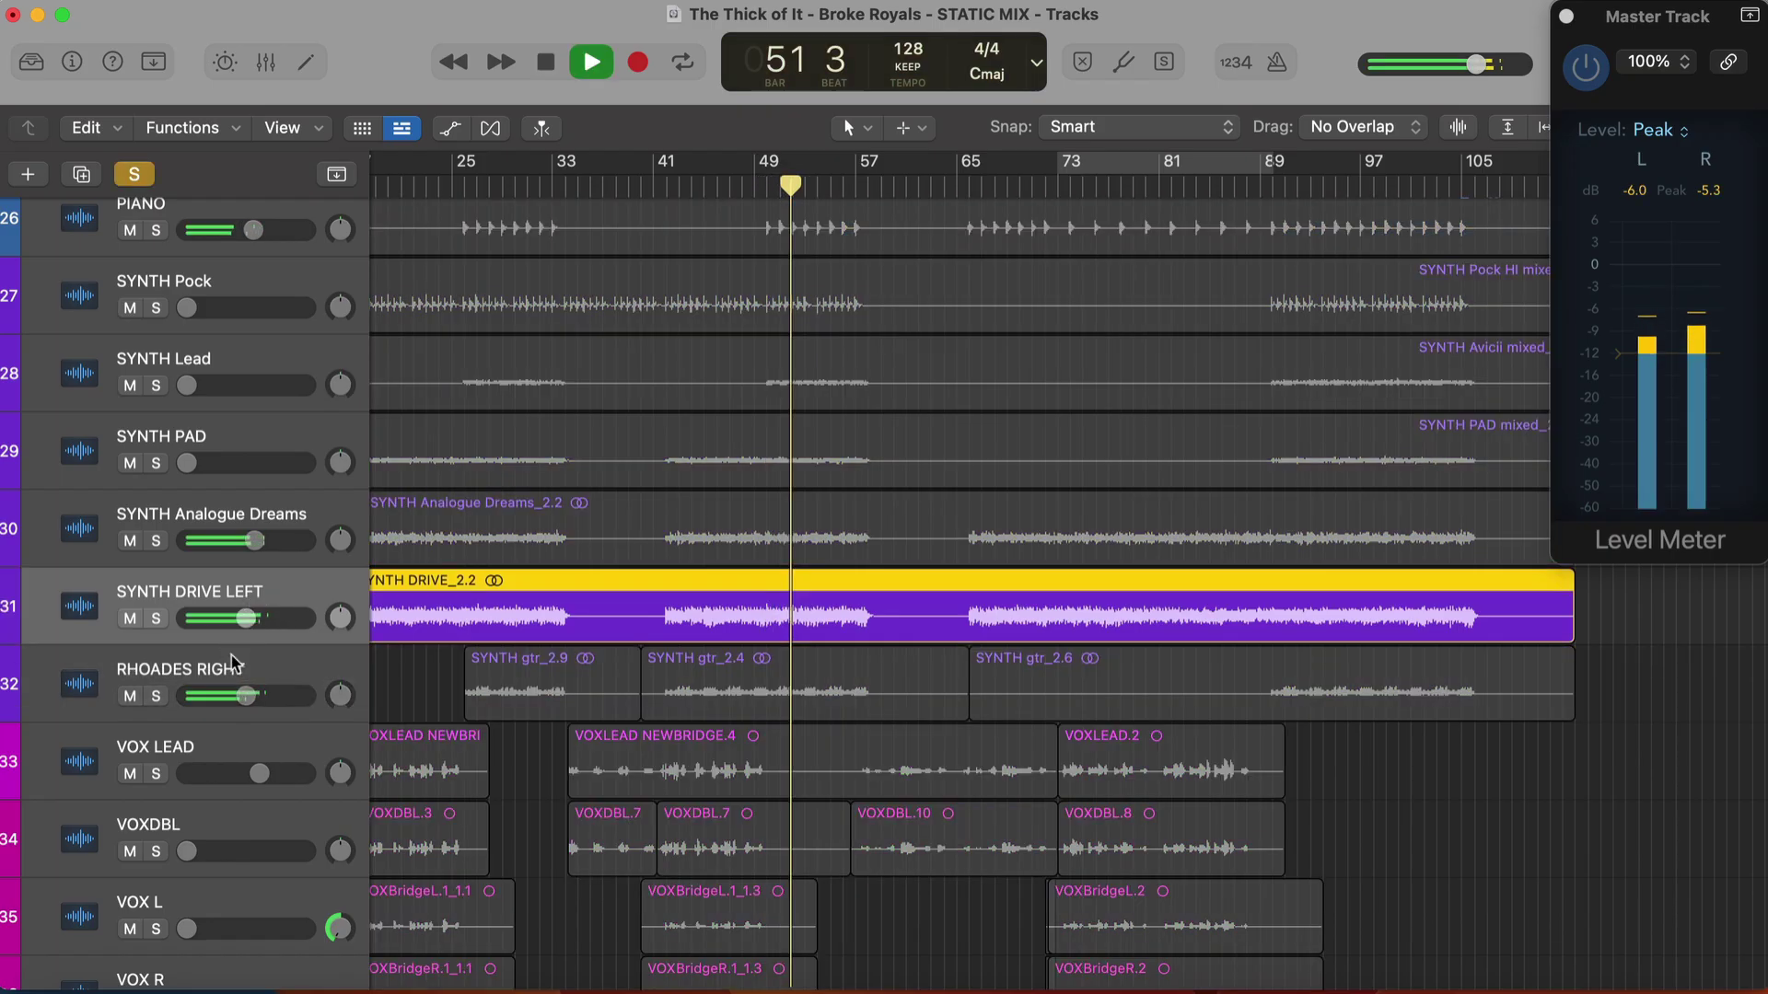
left_click(235, 669)
left_click_drag(337, 623, 340, 677)
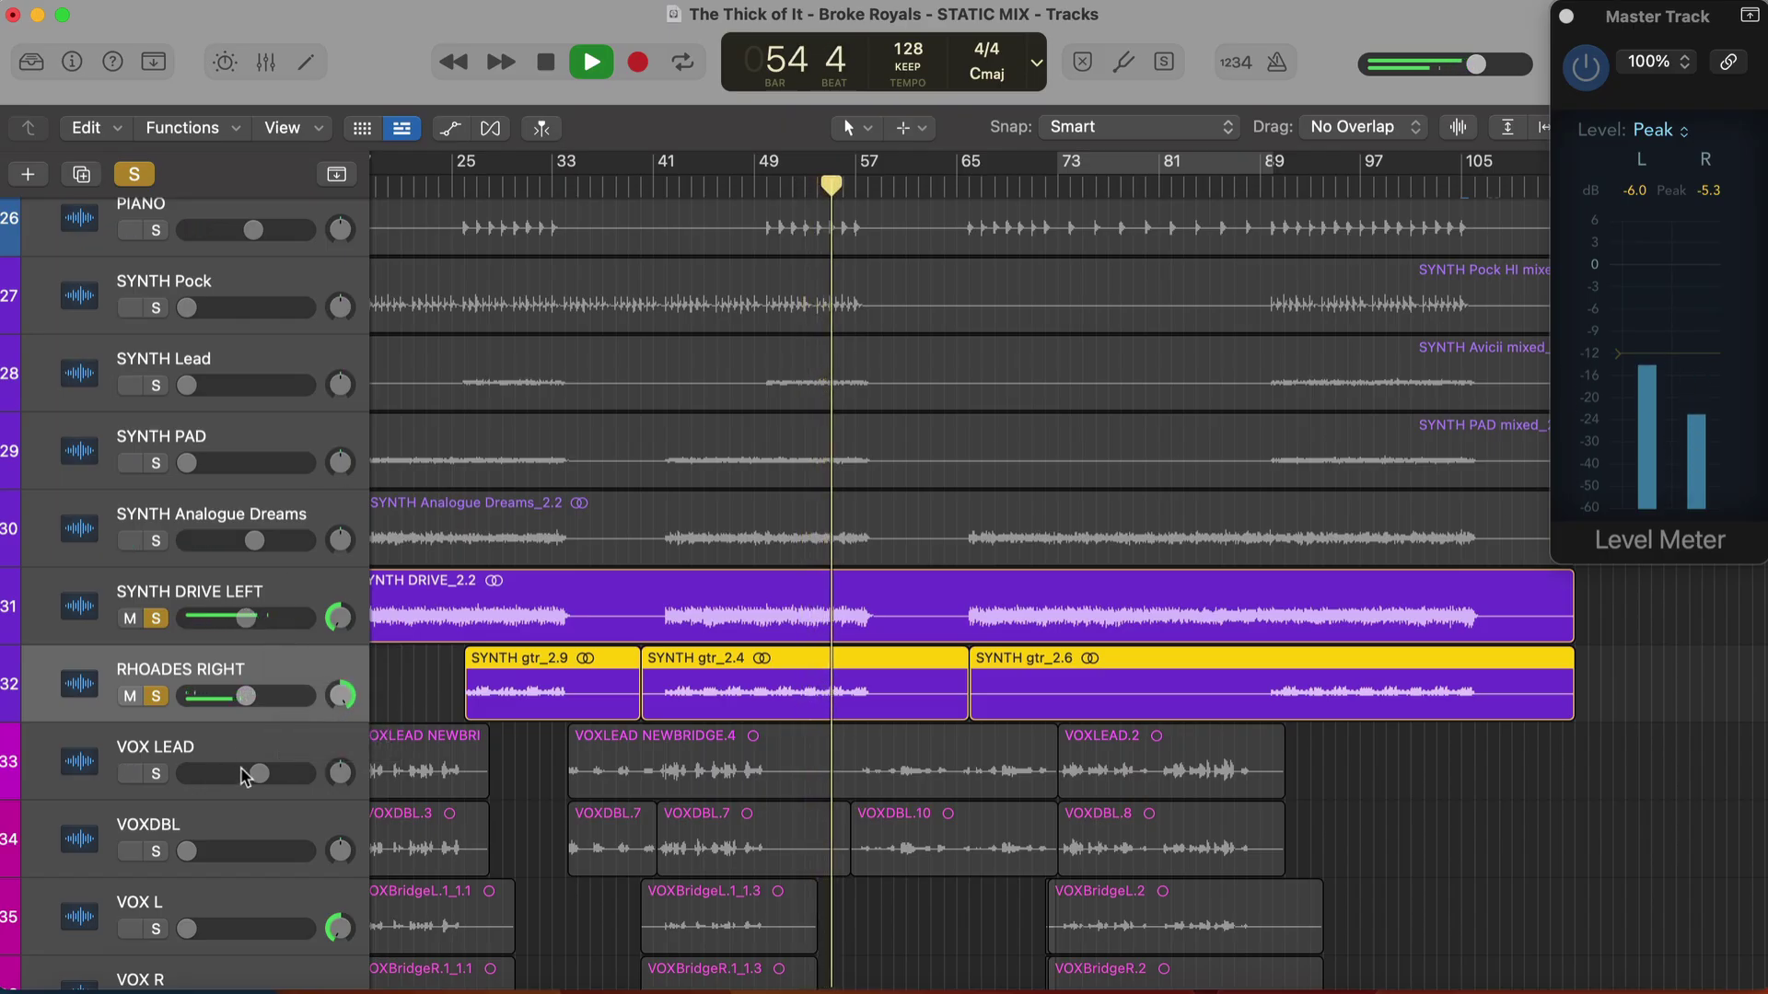
Settle RHOADES RIGHT near -2 dB and SYNTH DRIVE LEFT near -7 dB, then unsolo both
left_click_drag(245, 697, 263, 696)
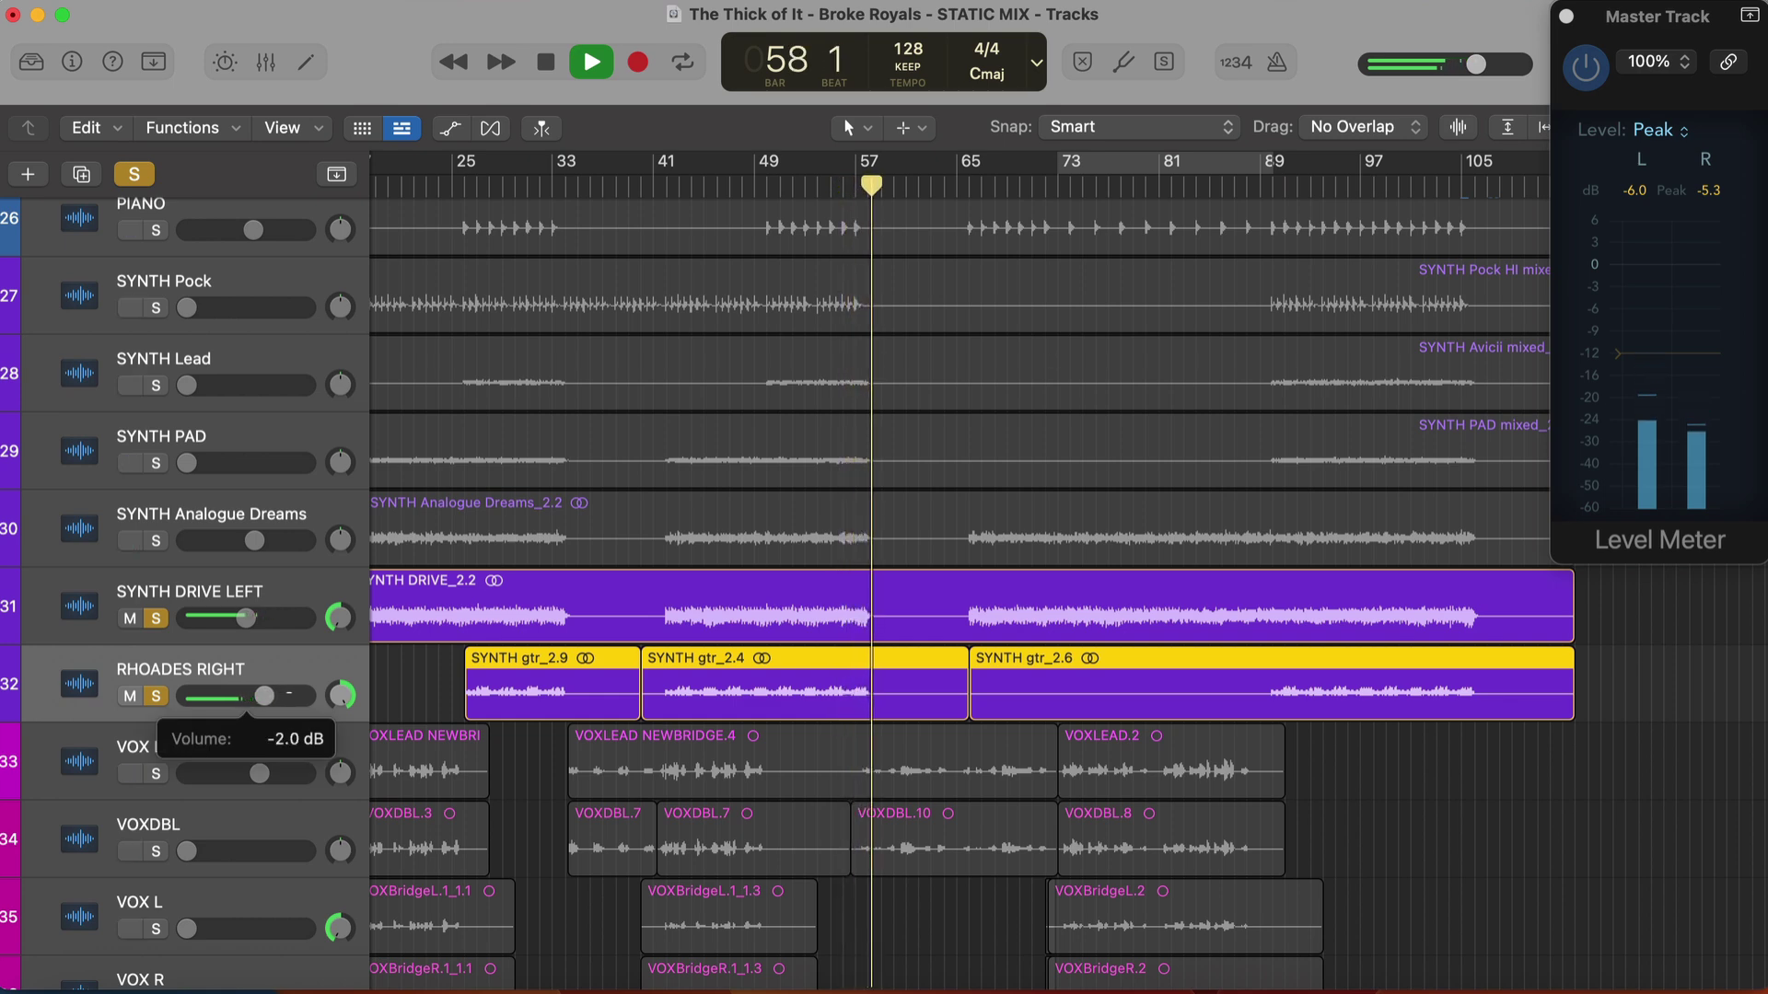
key("space")
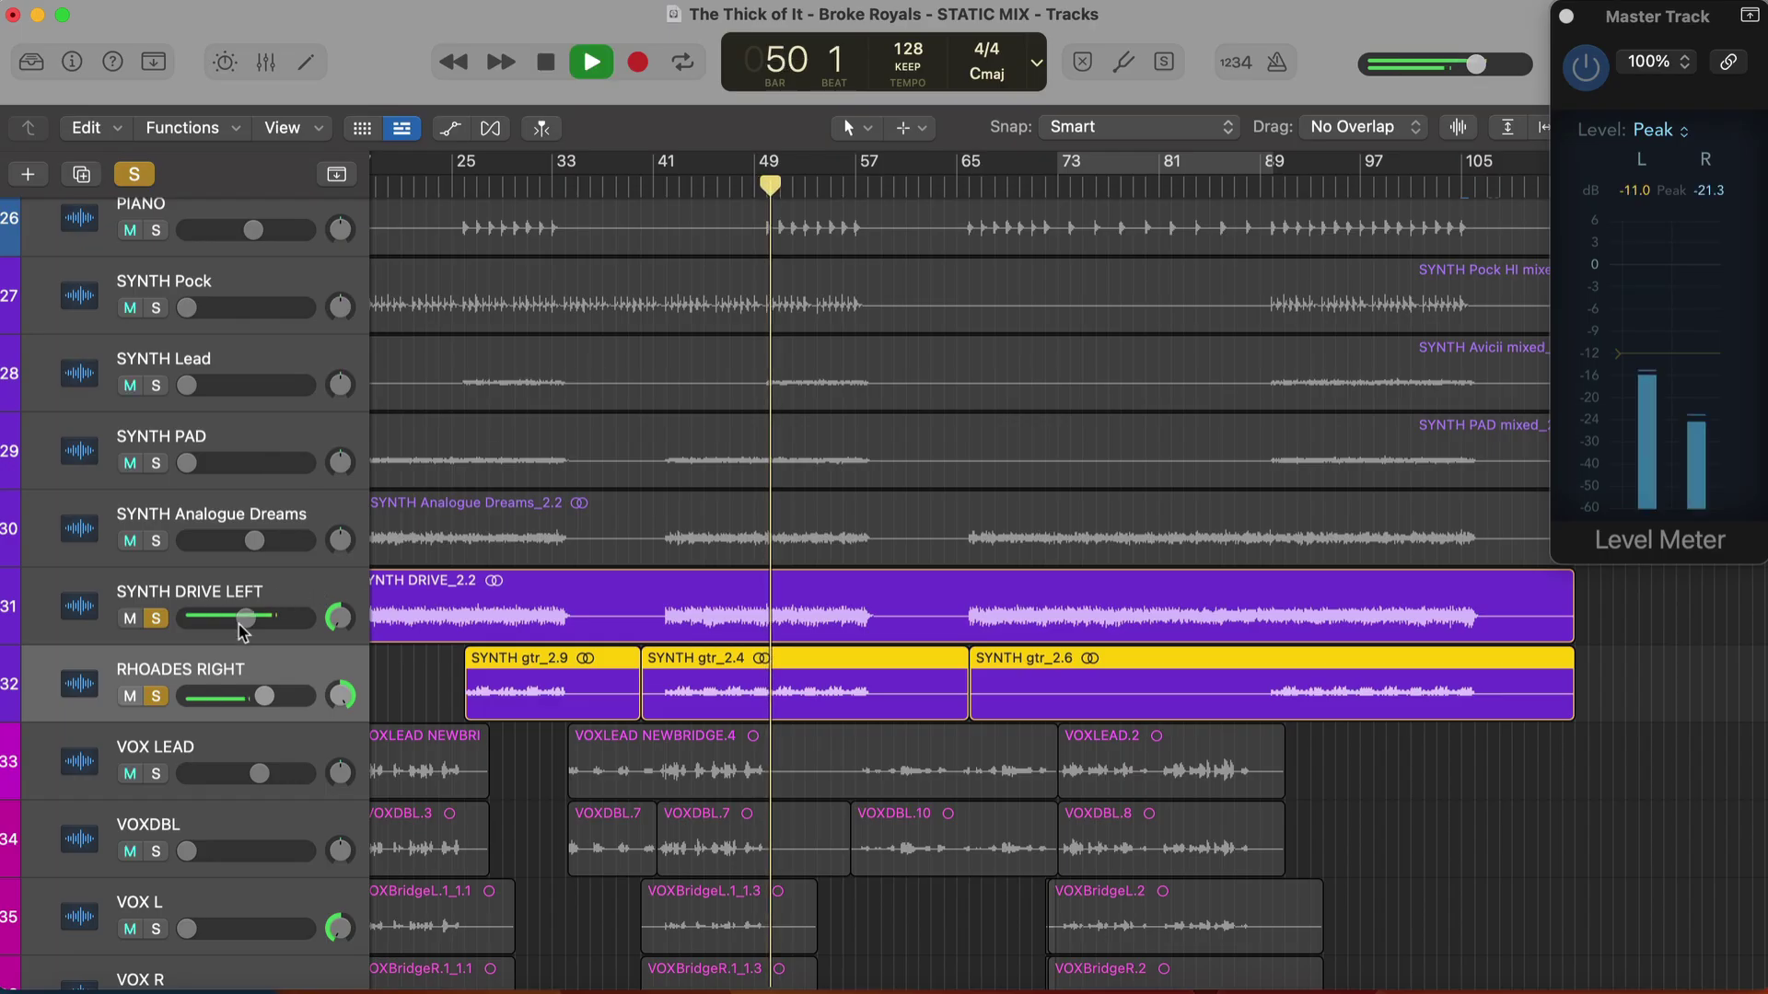
left_click_drag(251, 620, 248, 620)
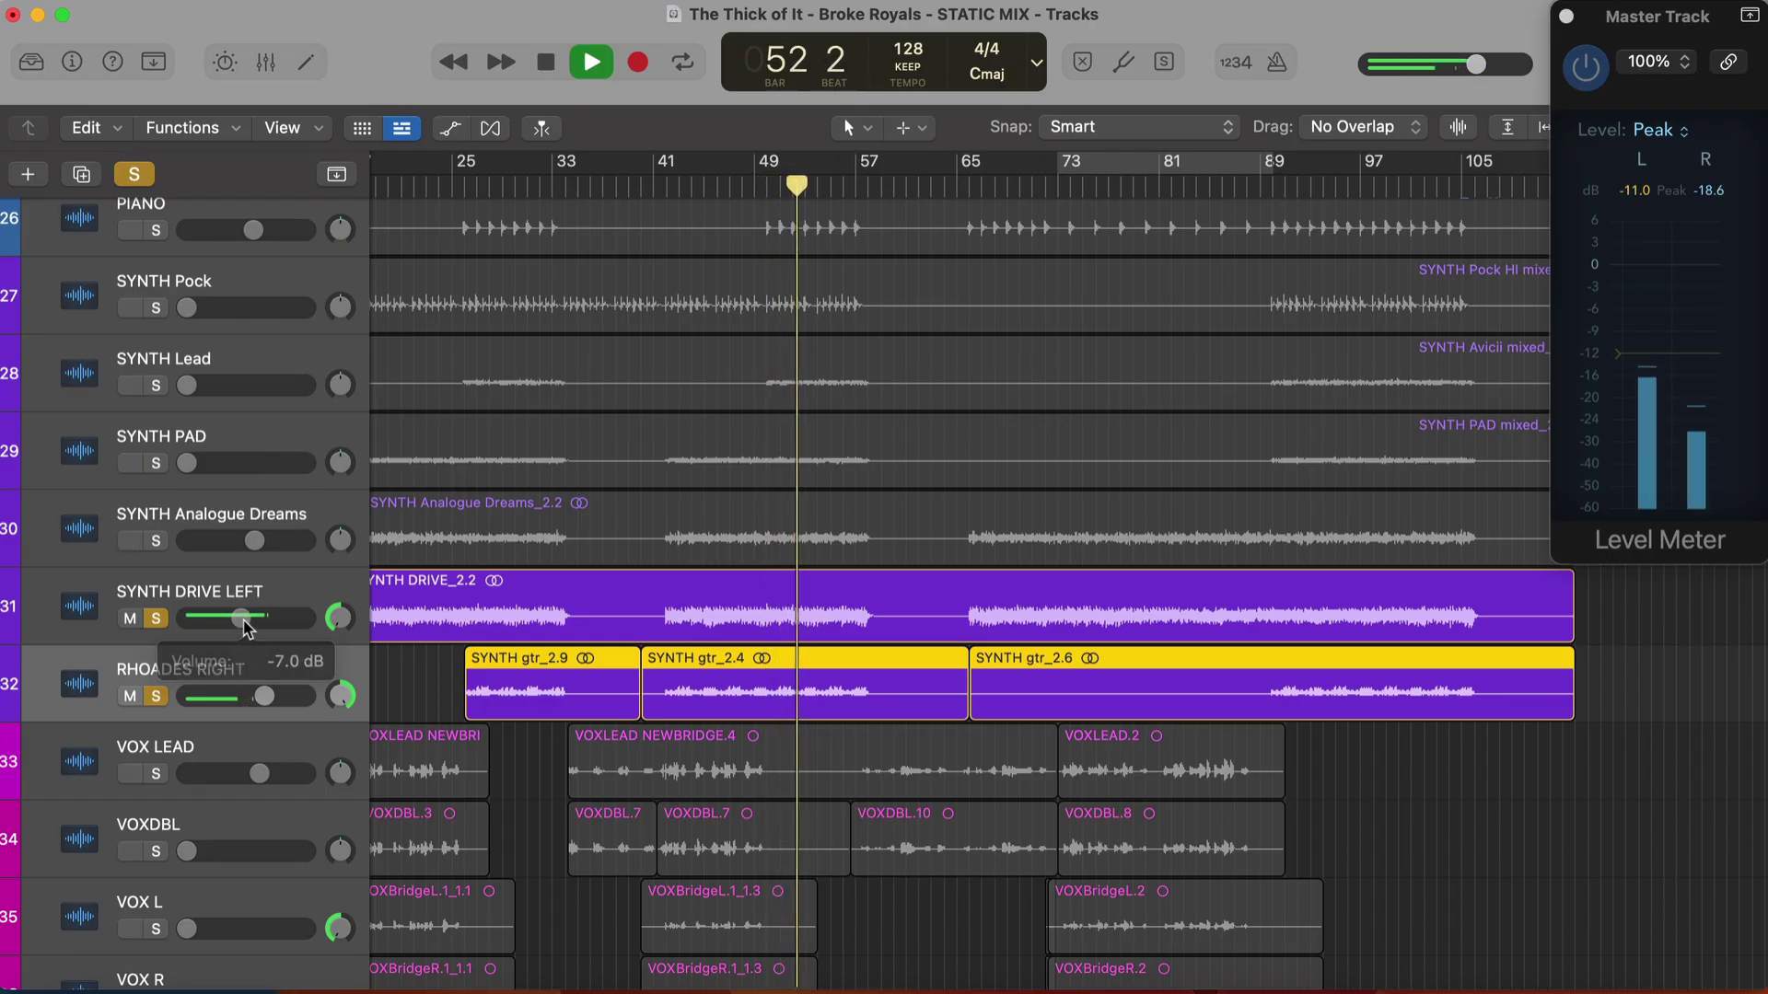
left_click(156, 619)
left_click(157, 696)
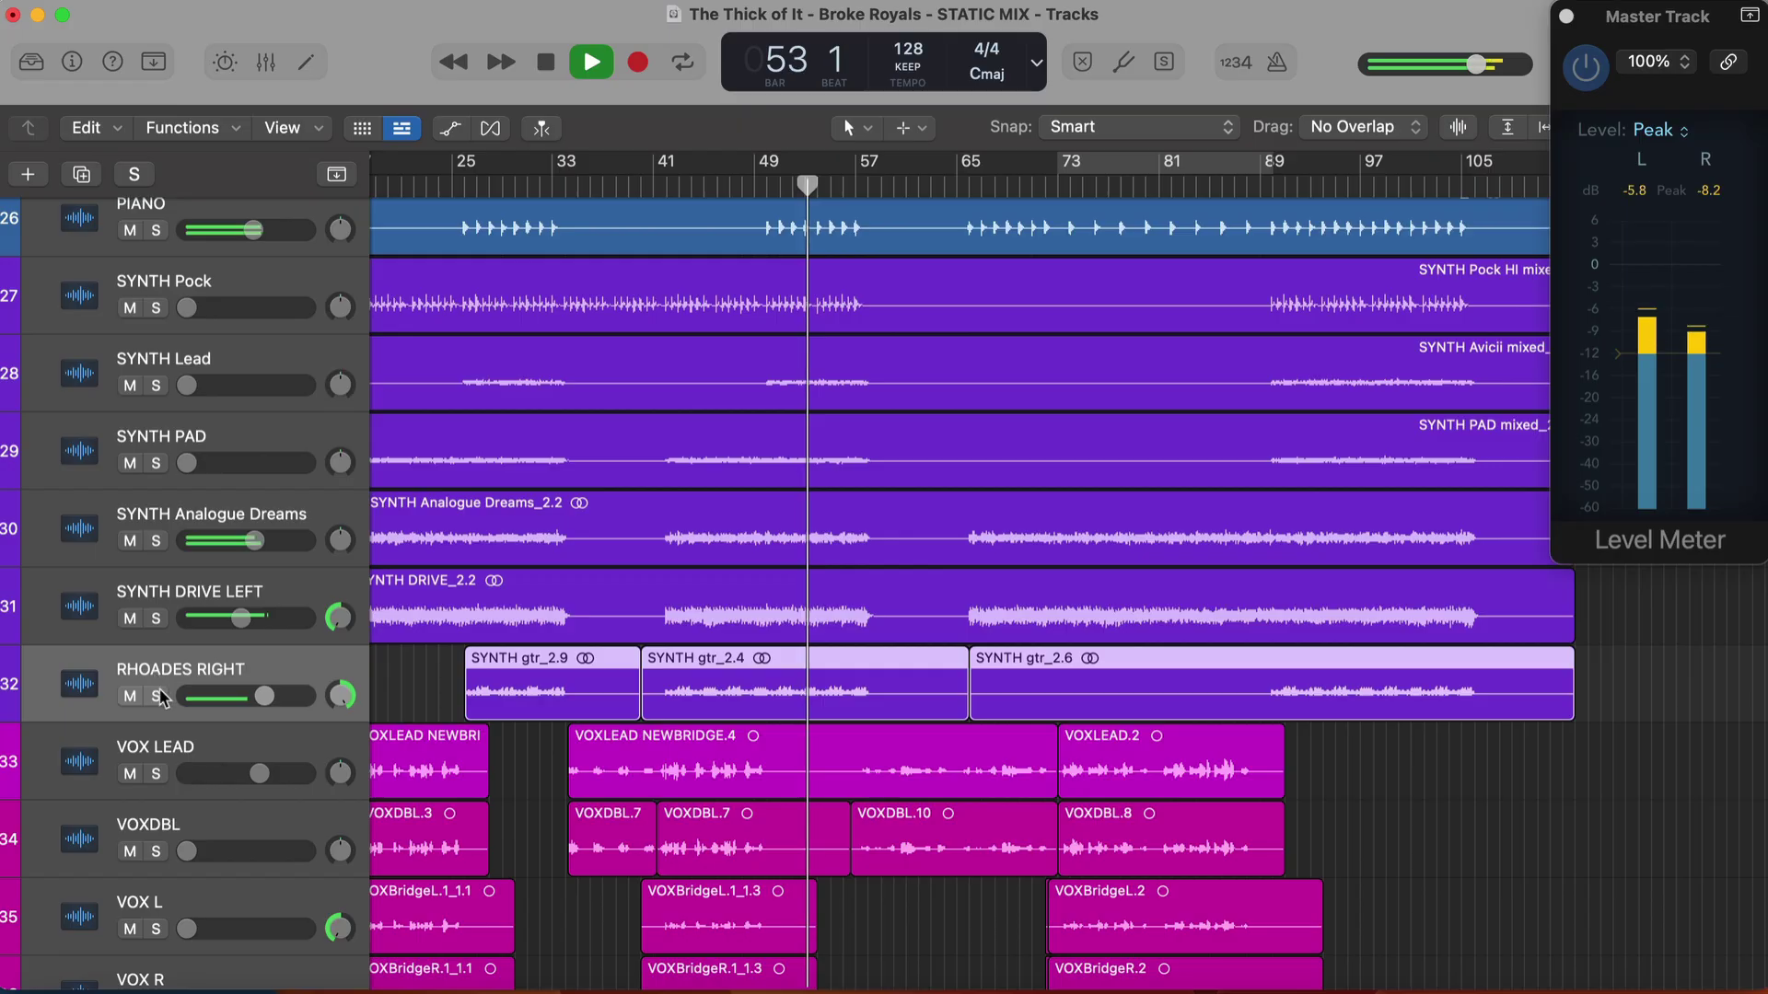
left_click(173, 600)
left_click(178, 659, "shift")
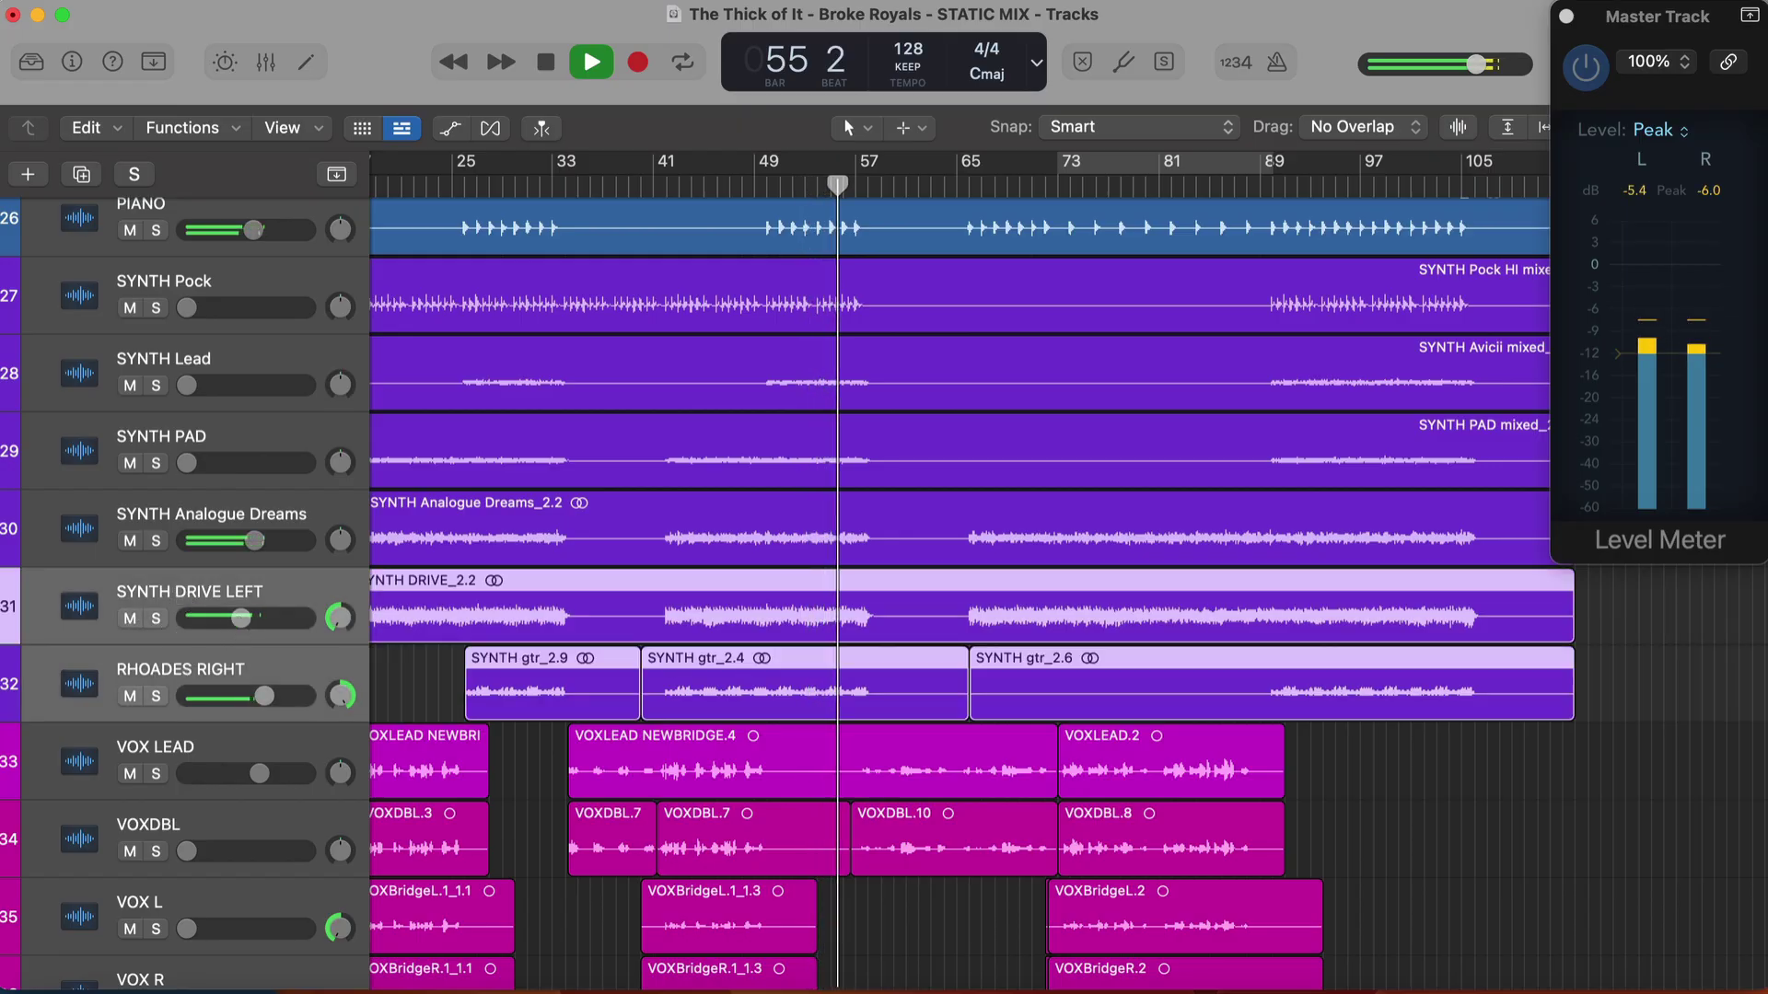
Bring VOXDBL up from silence to about -15.4 dB
scroll(489, 565, "up", 15)
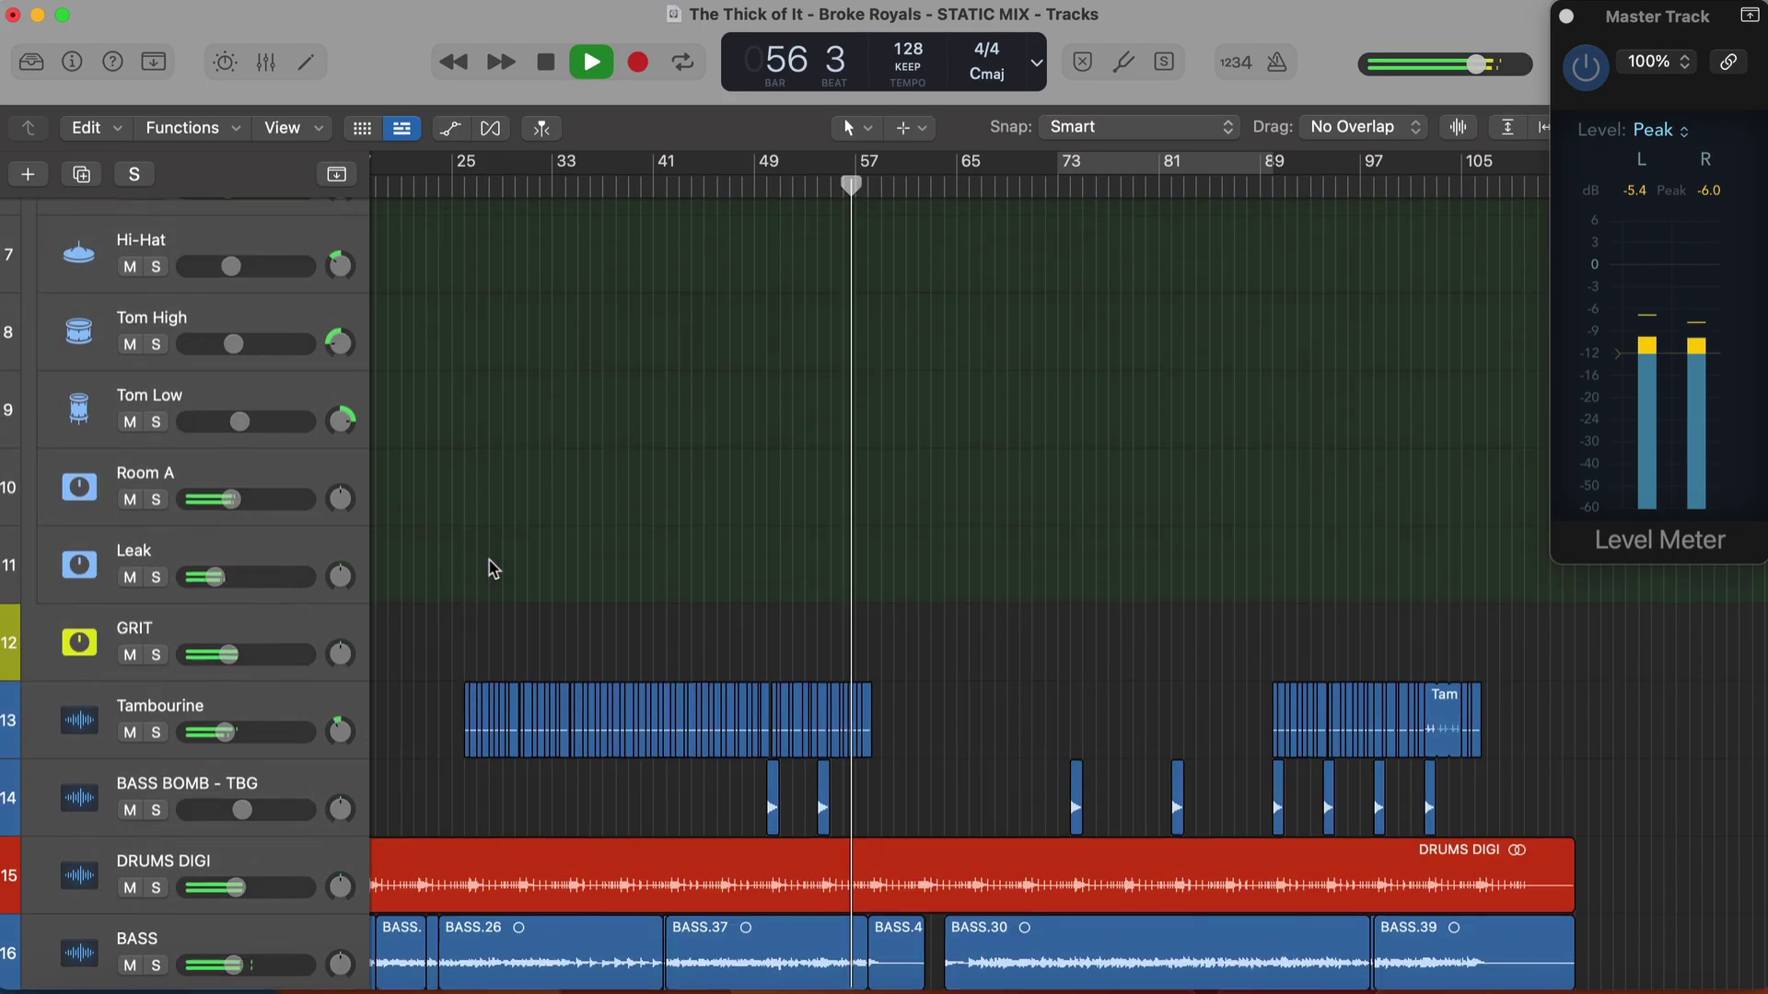
scroll(489, 565, "down", 1)
left_click_drag(222, 707, 217, 709)
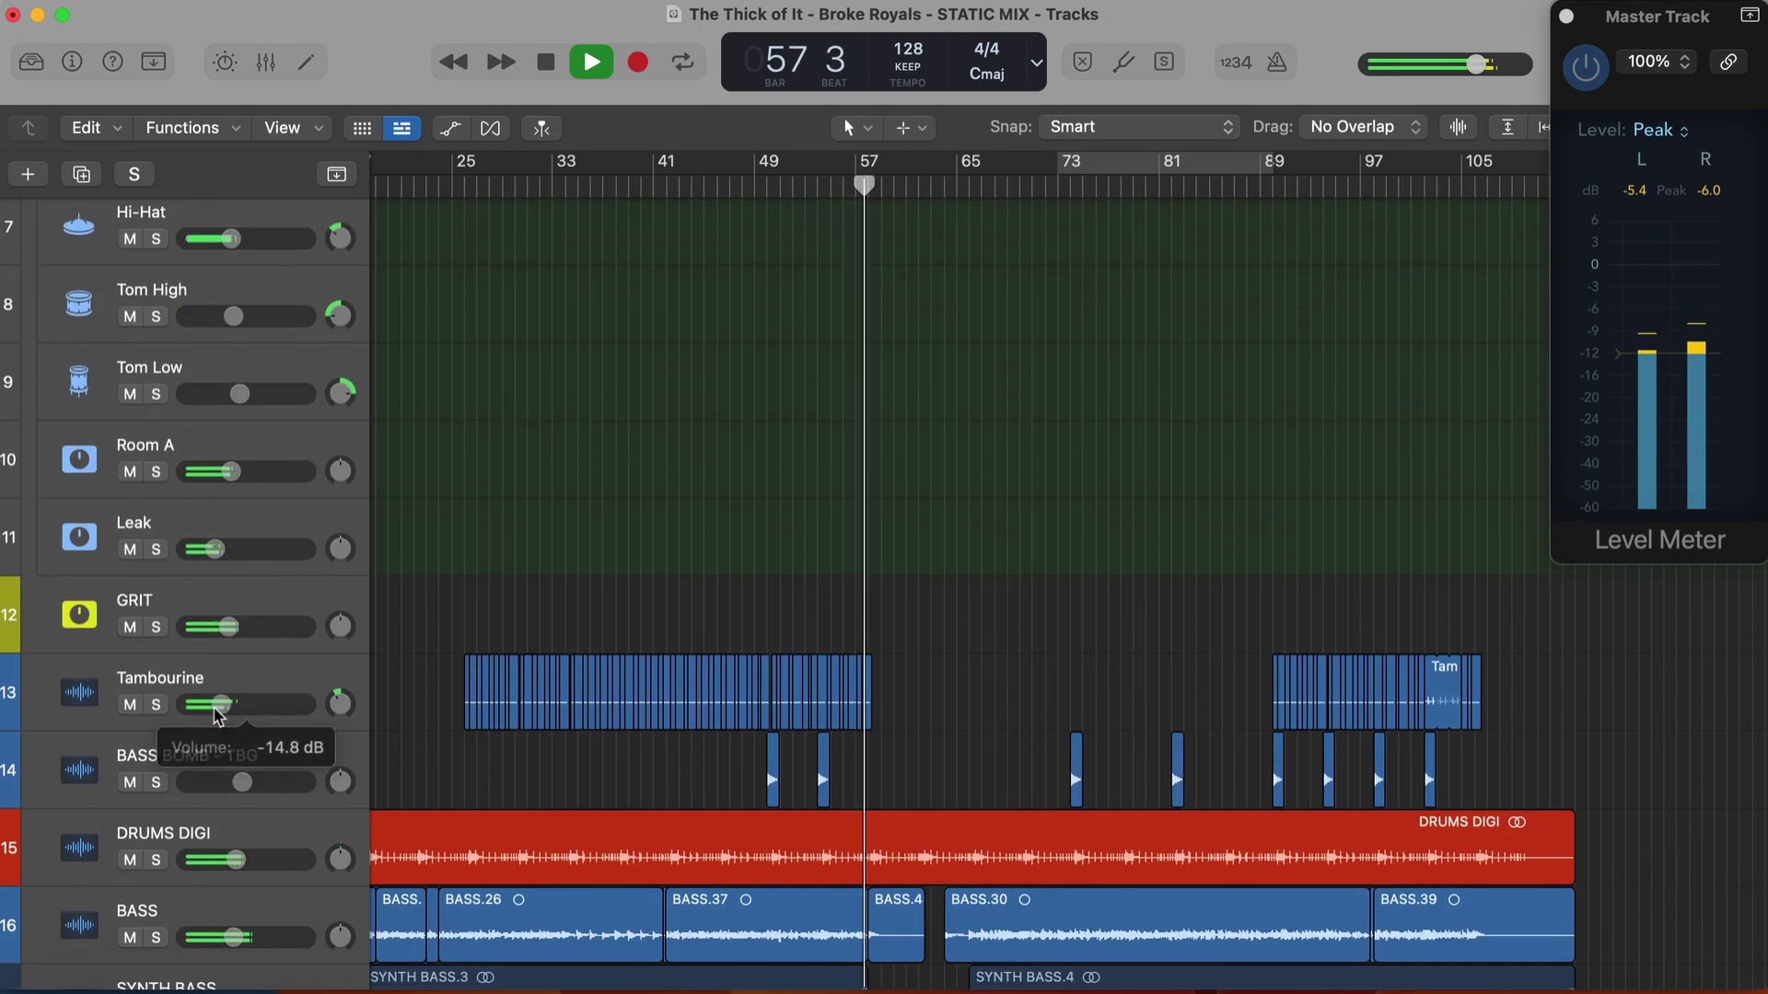
scroll(565, 758, "down", 18)
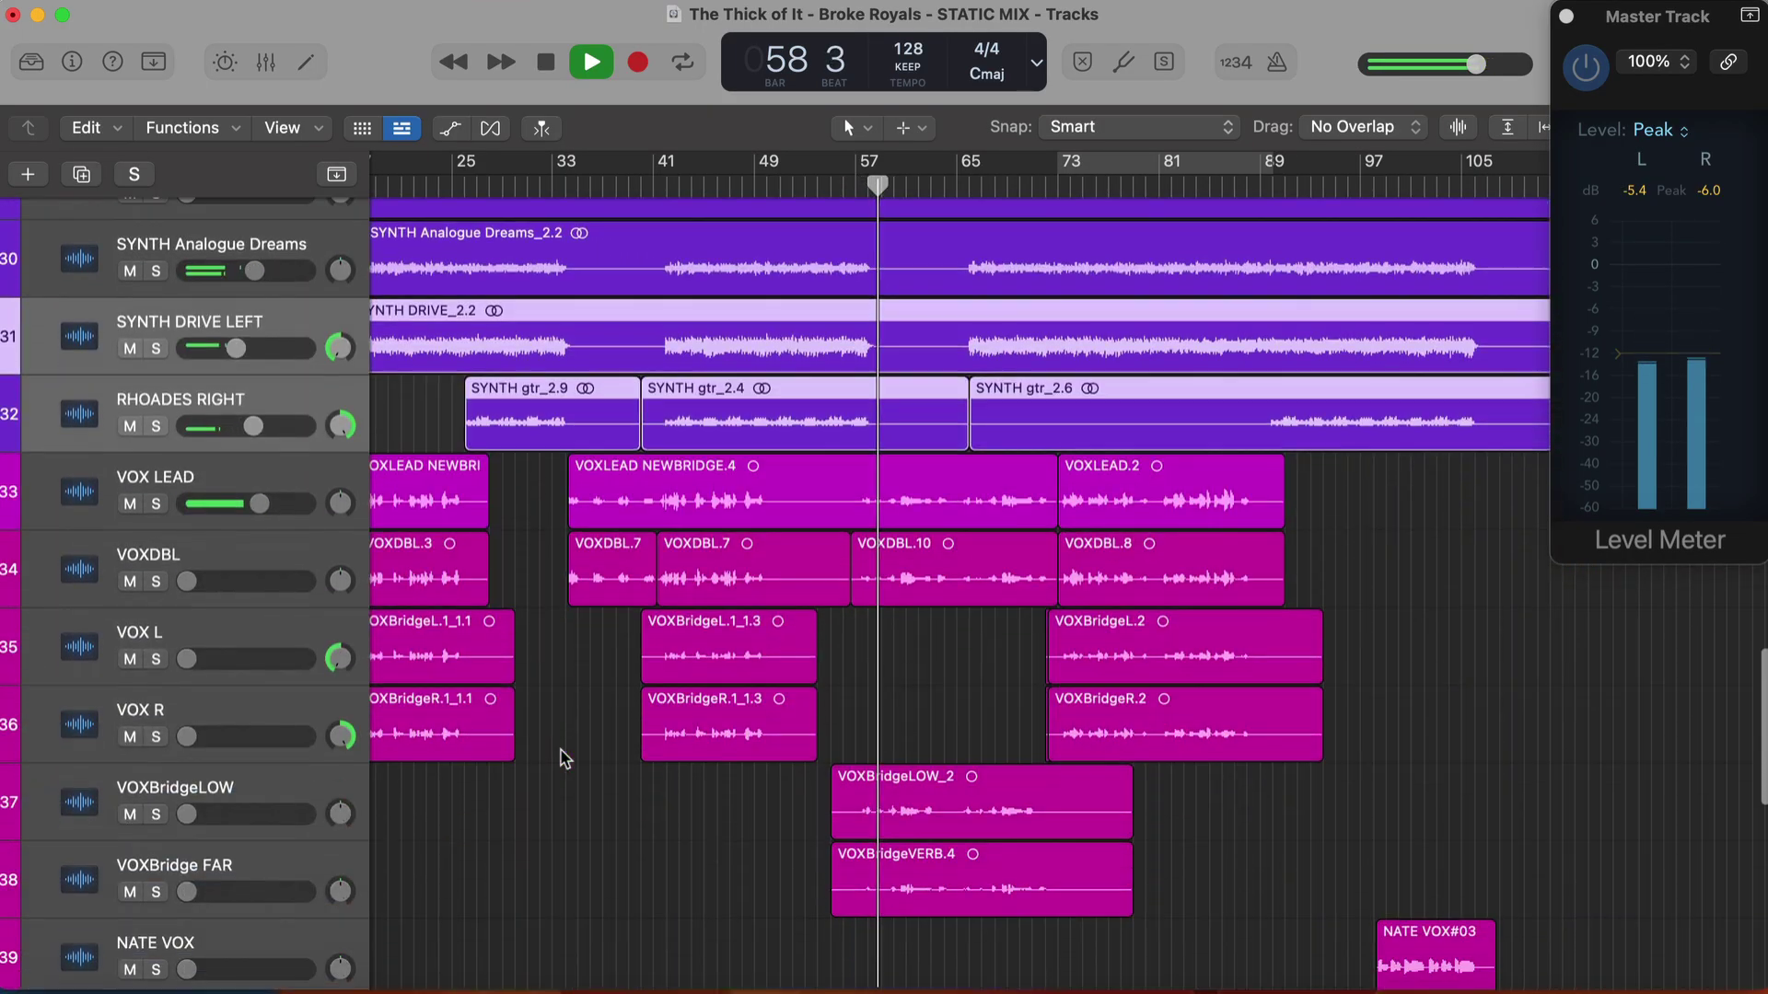
left_click_drag(188, 577, 233, 578)
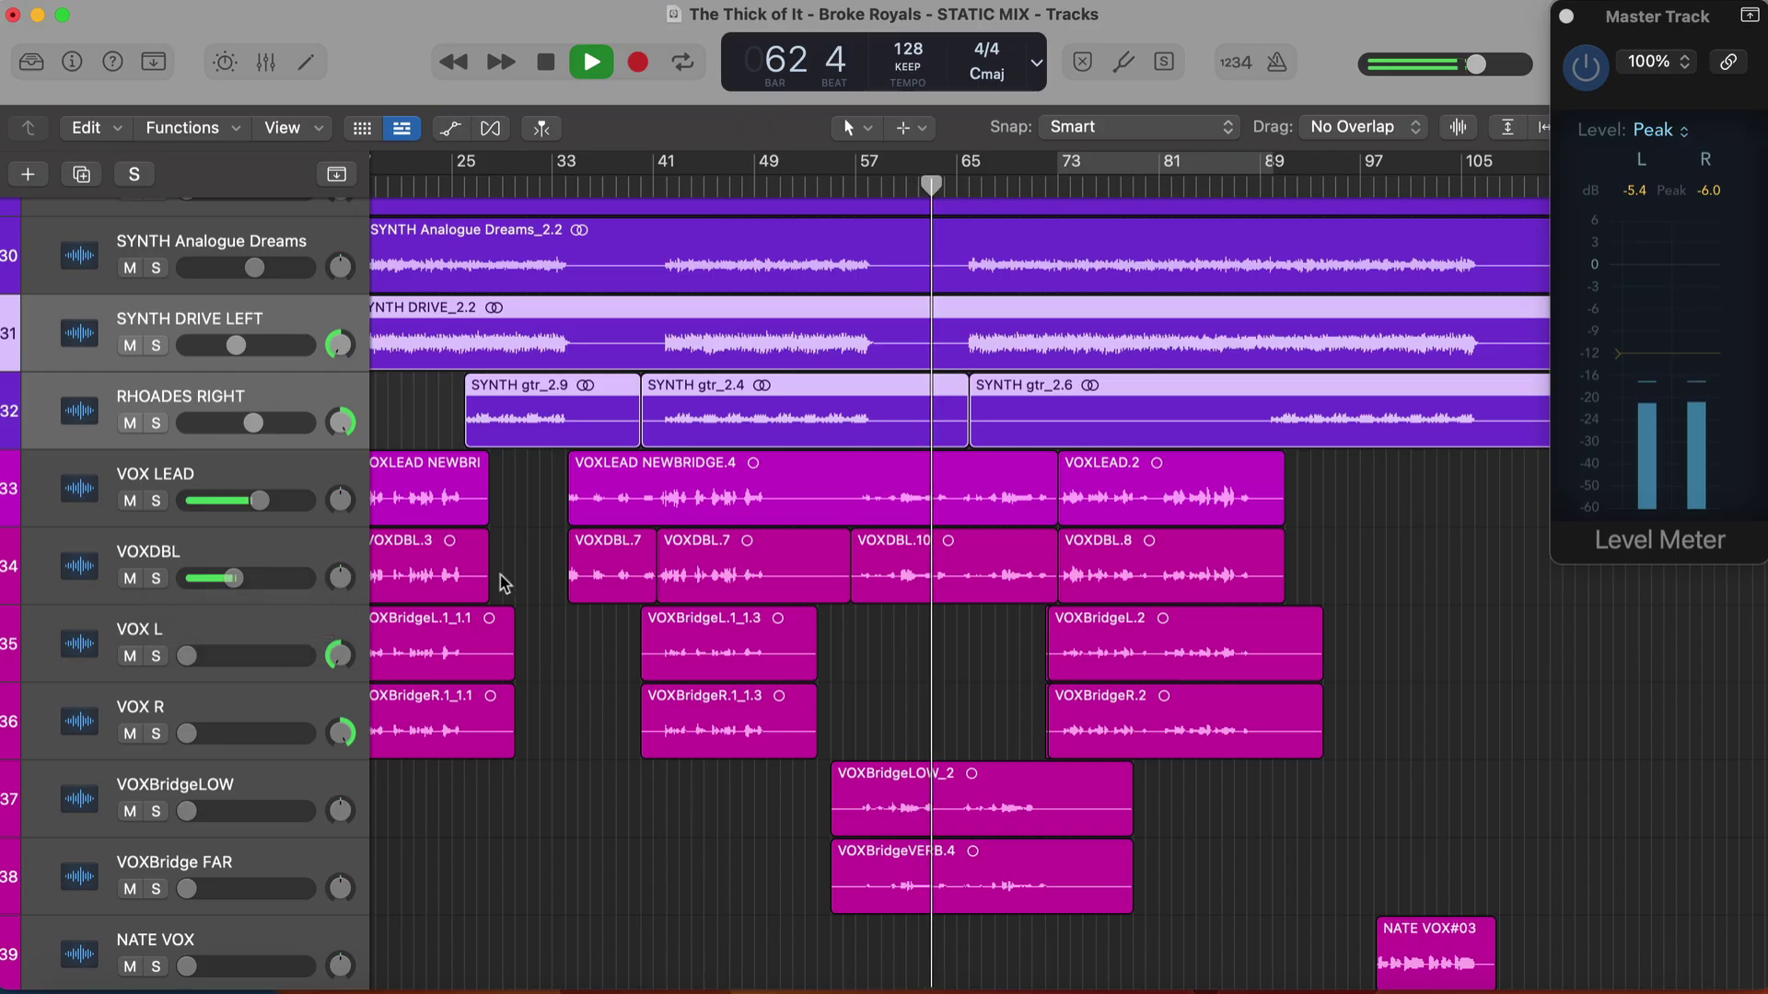
Return the playhead to bar 33 and lower VOXDBL slightly while it plays
scroll(505, 582, "left", 5)
left_click(673, 187)
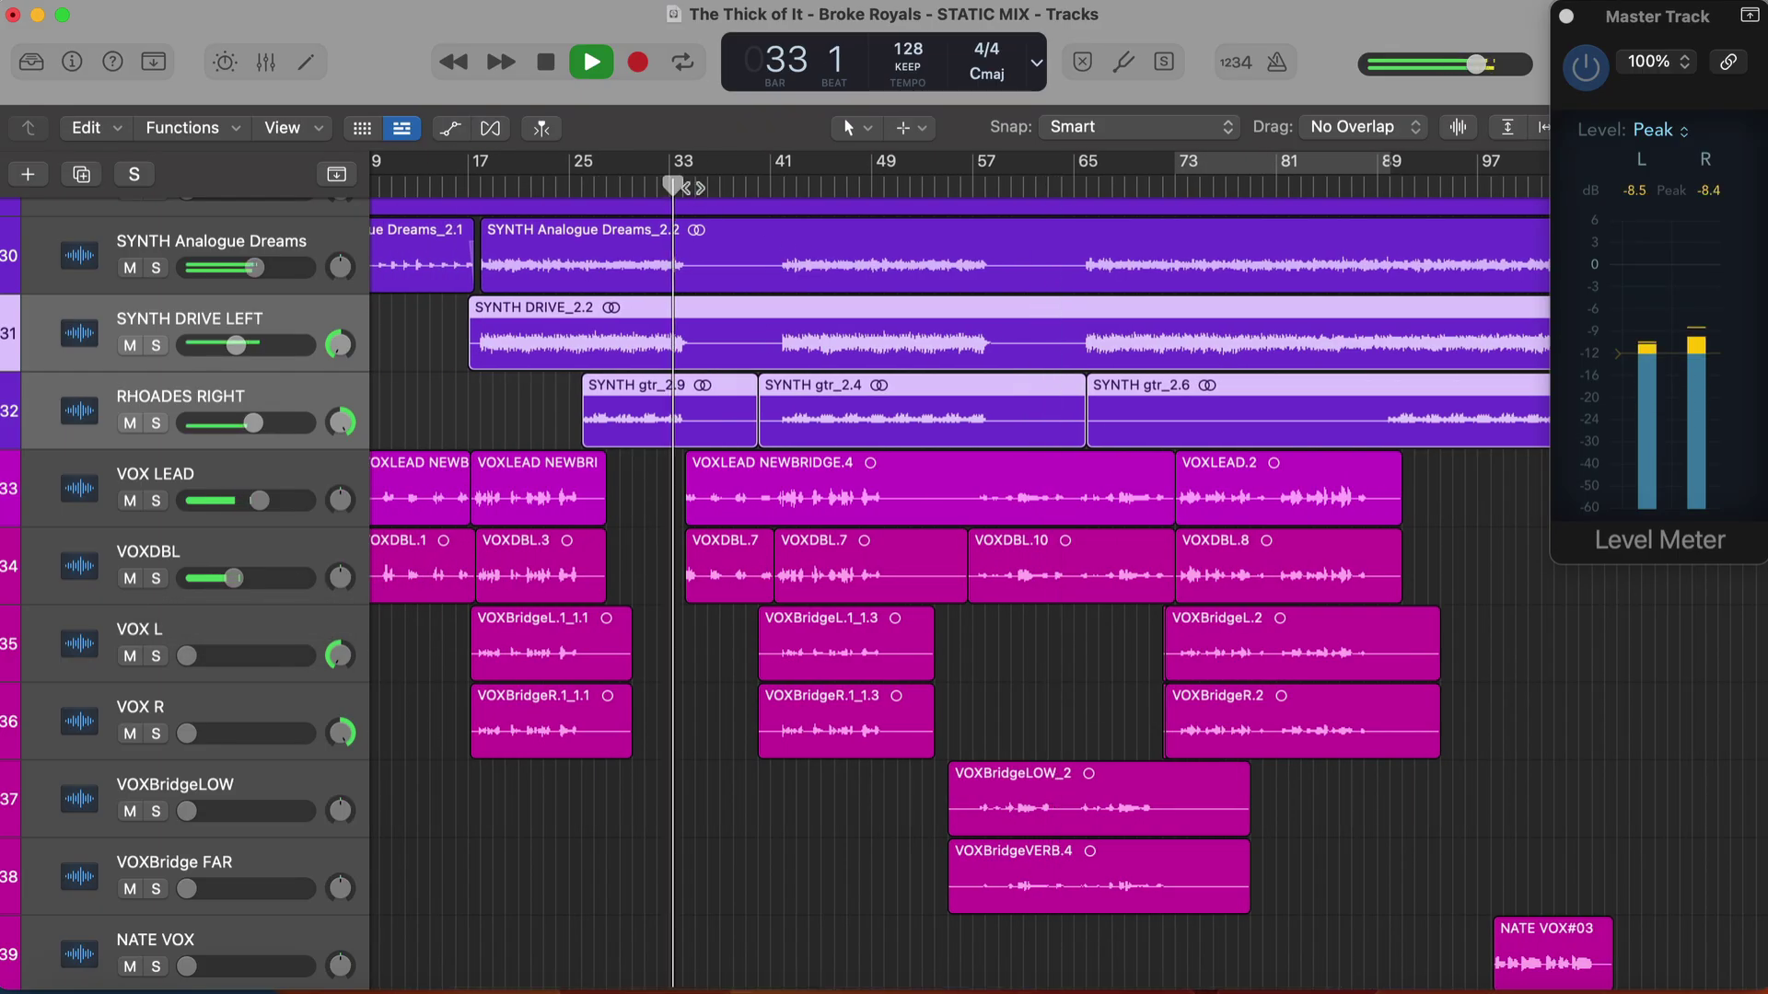
scroll(651, 493, "down", 4)
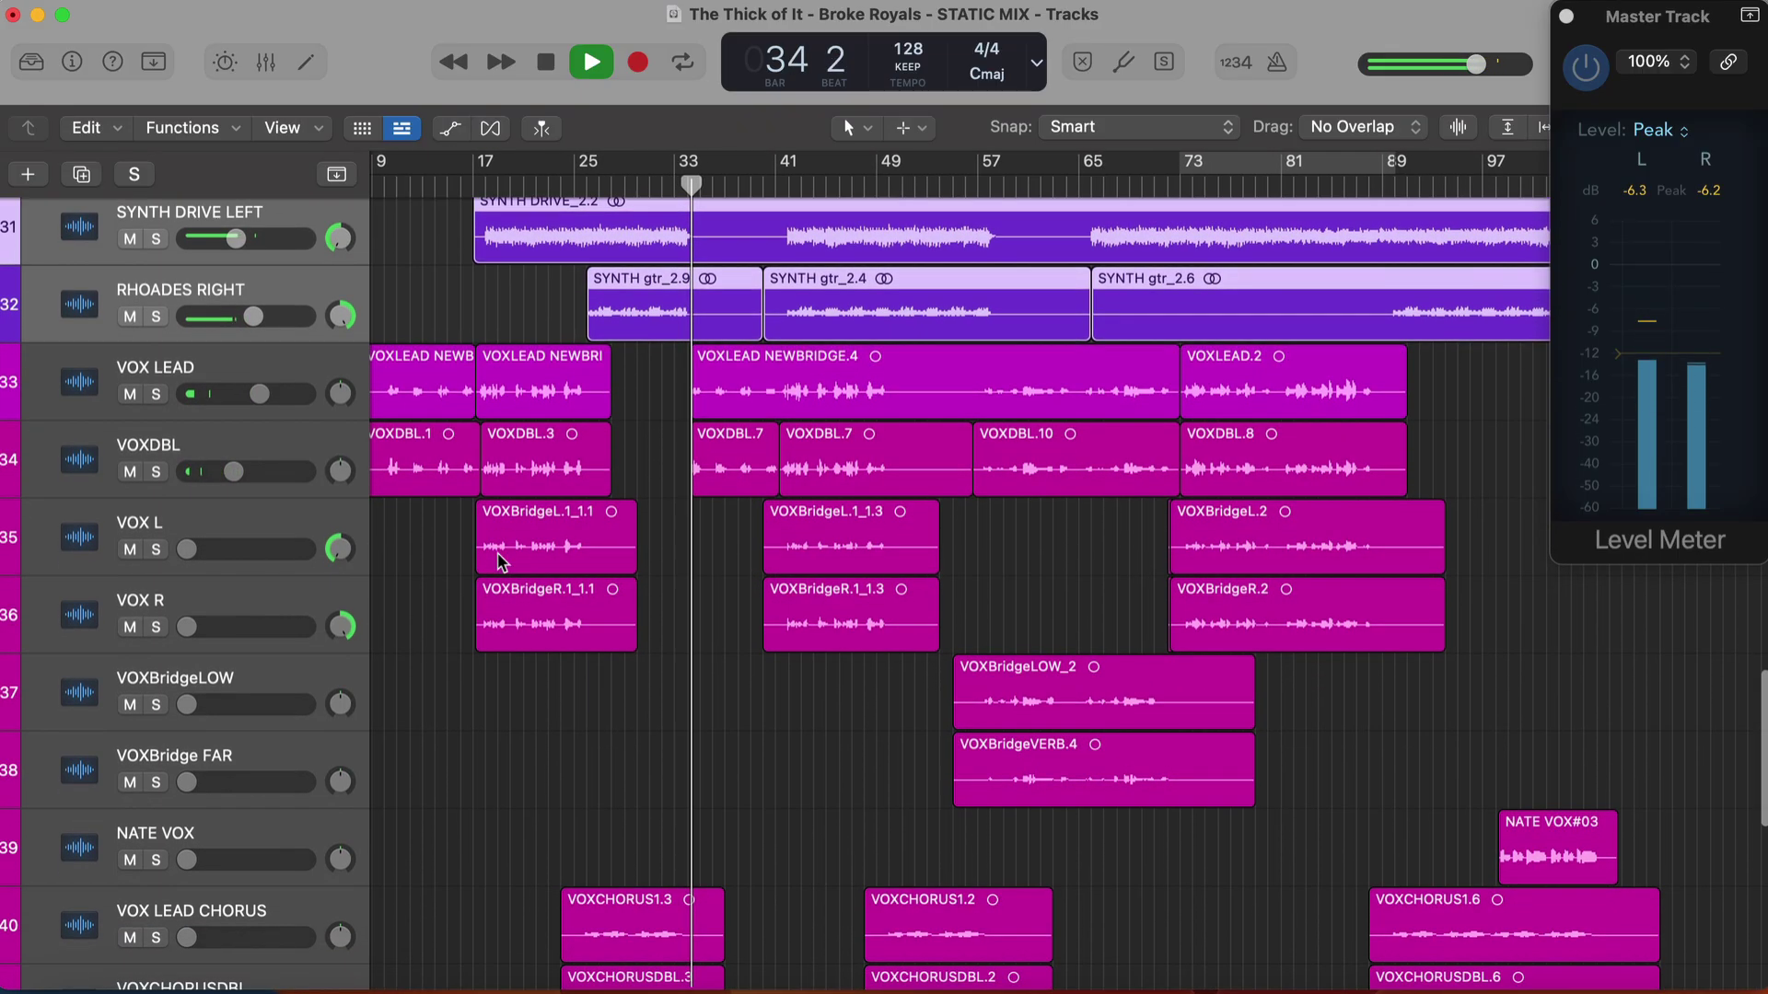
scroll(405, 552, "down", 3)
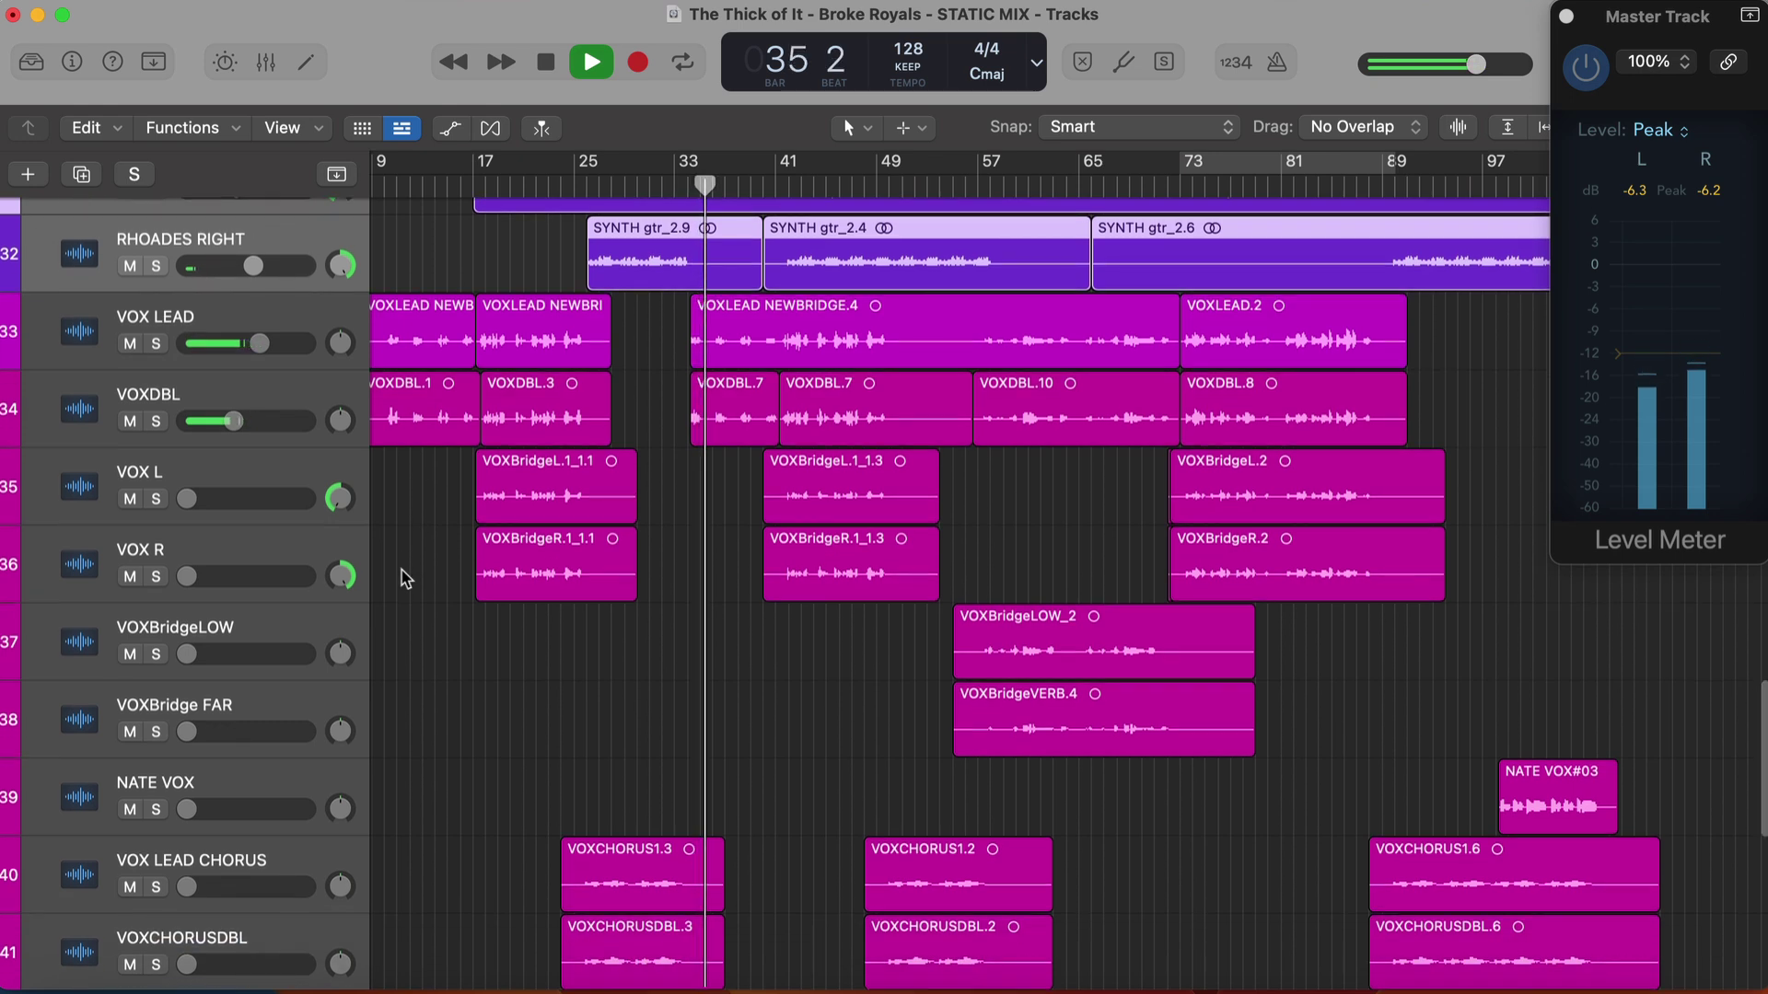
scroll(403, 577, "down", 2)
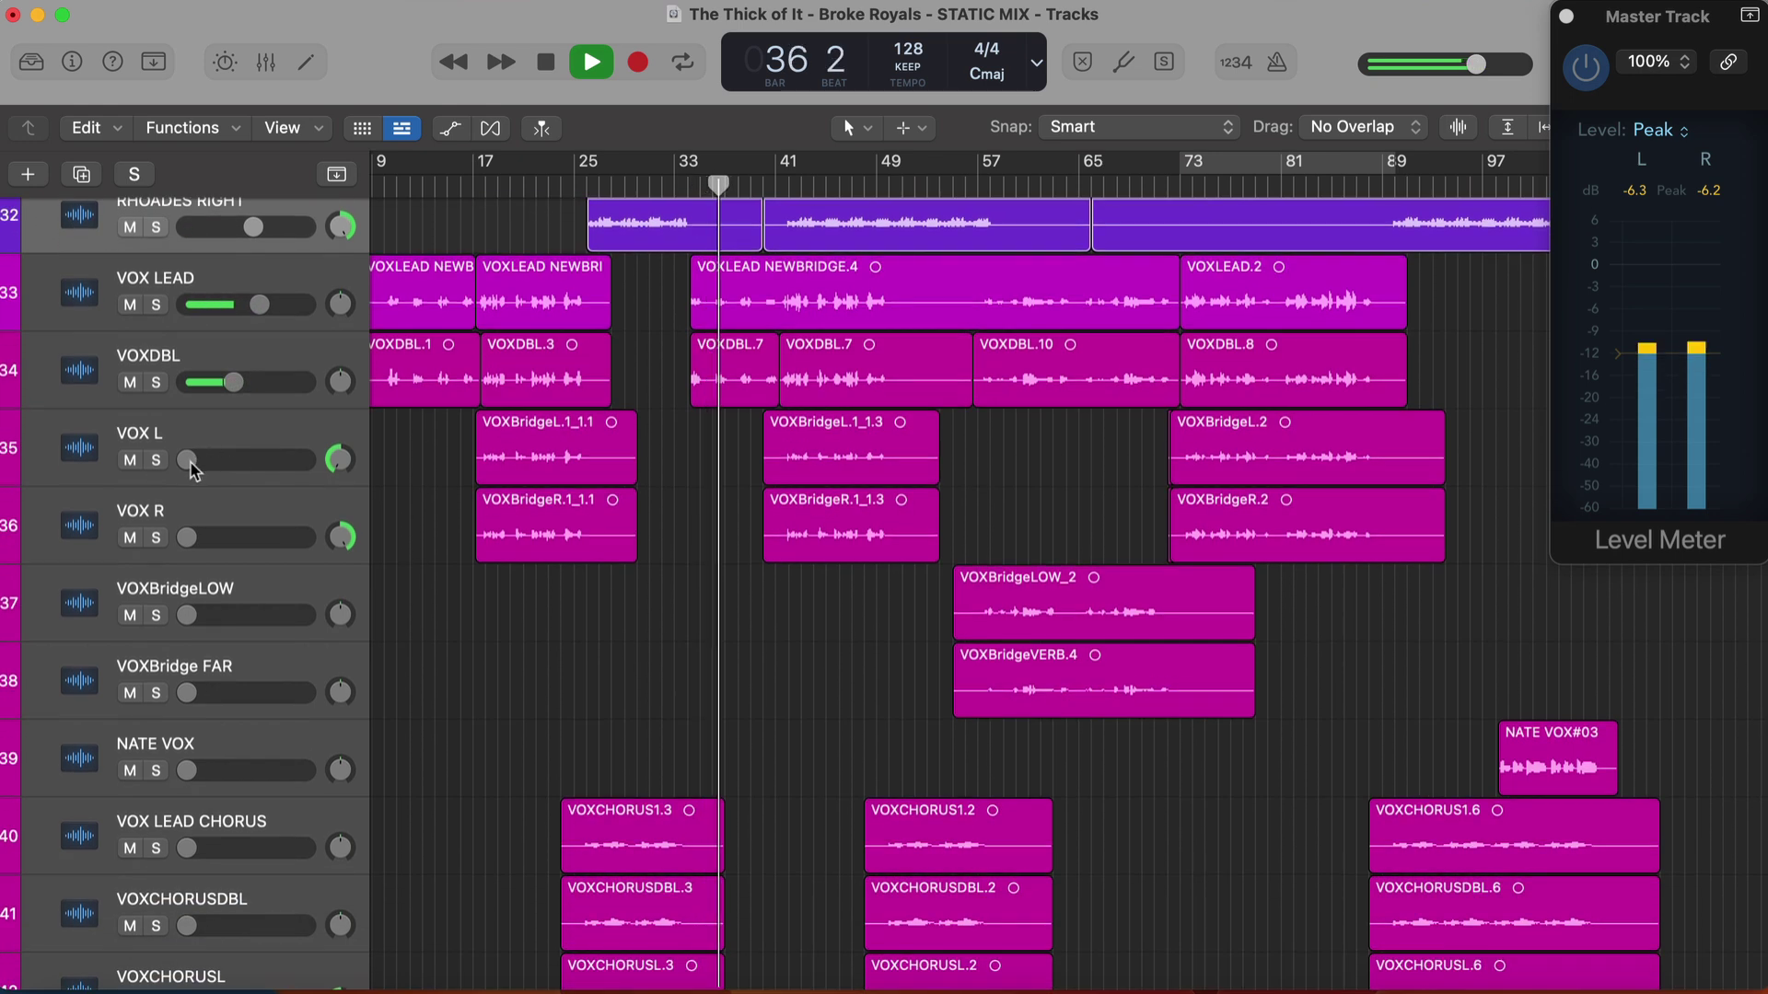
scroll(617, 405, "right", 2)
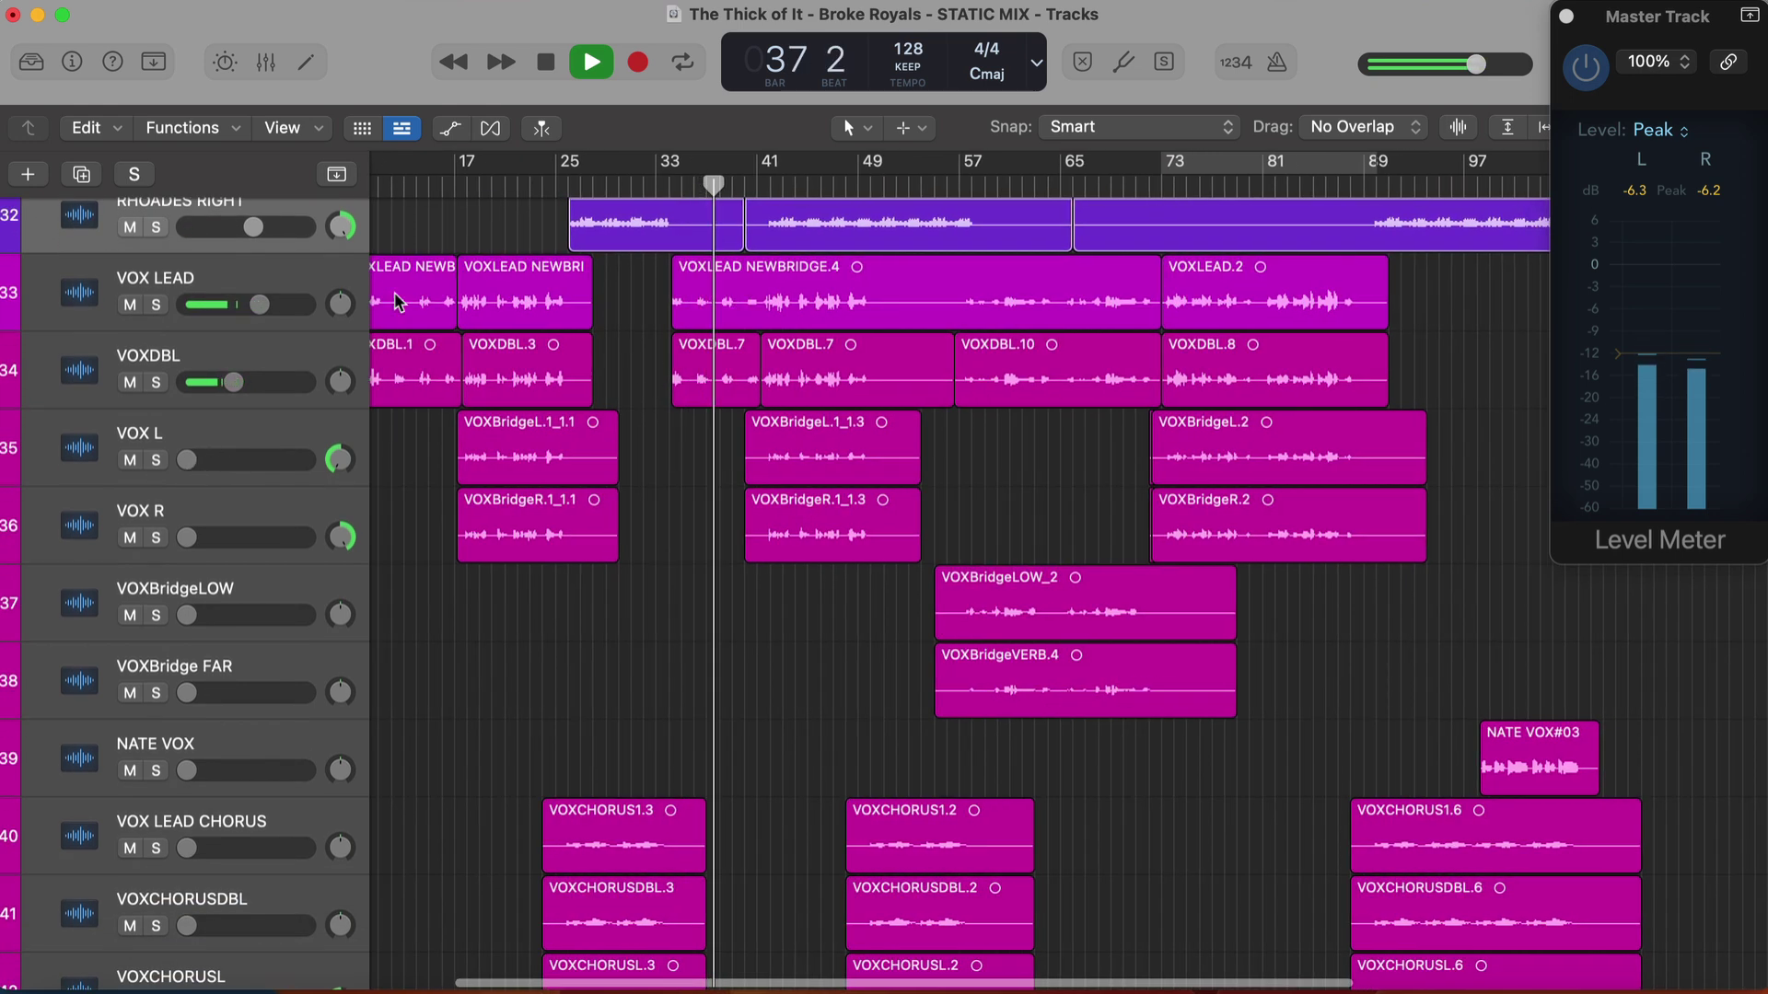
left_click_drag(235, 382, 233, 382)
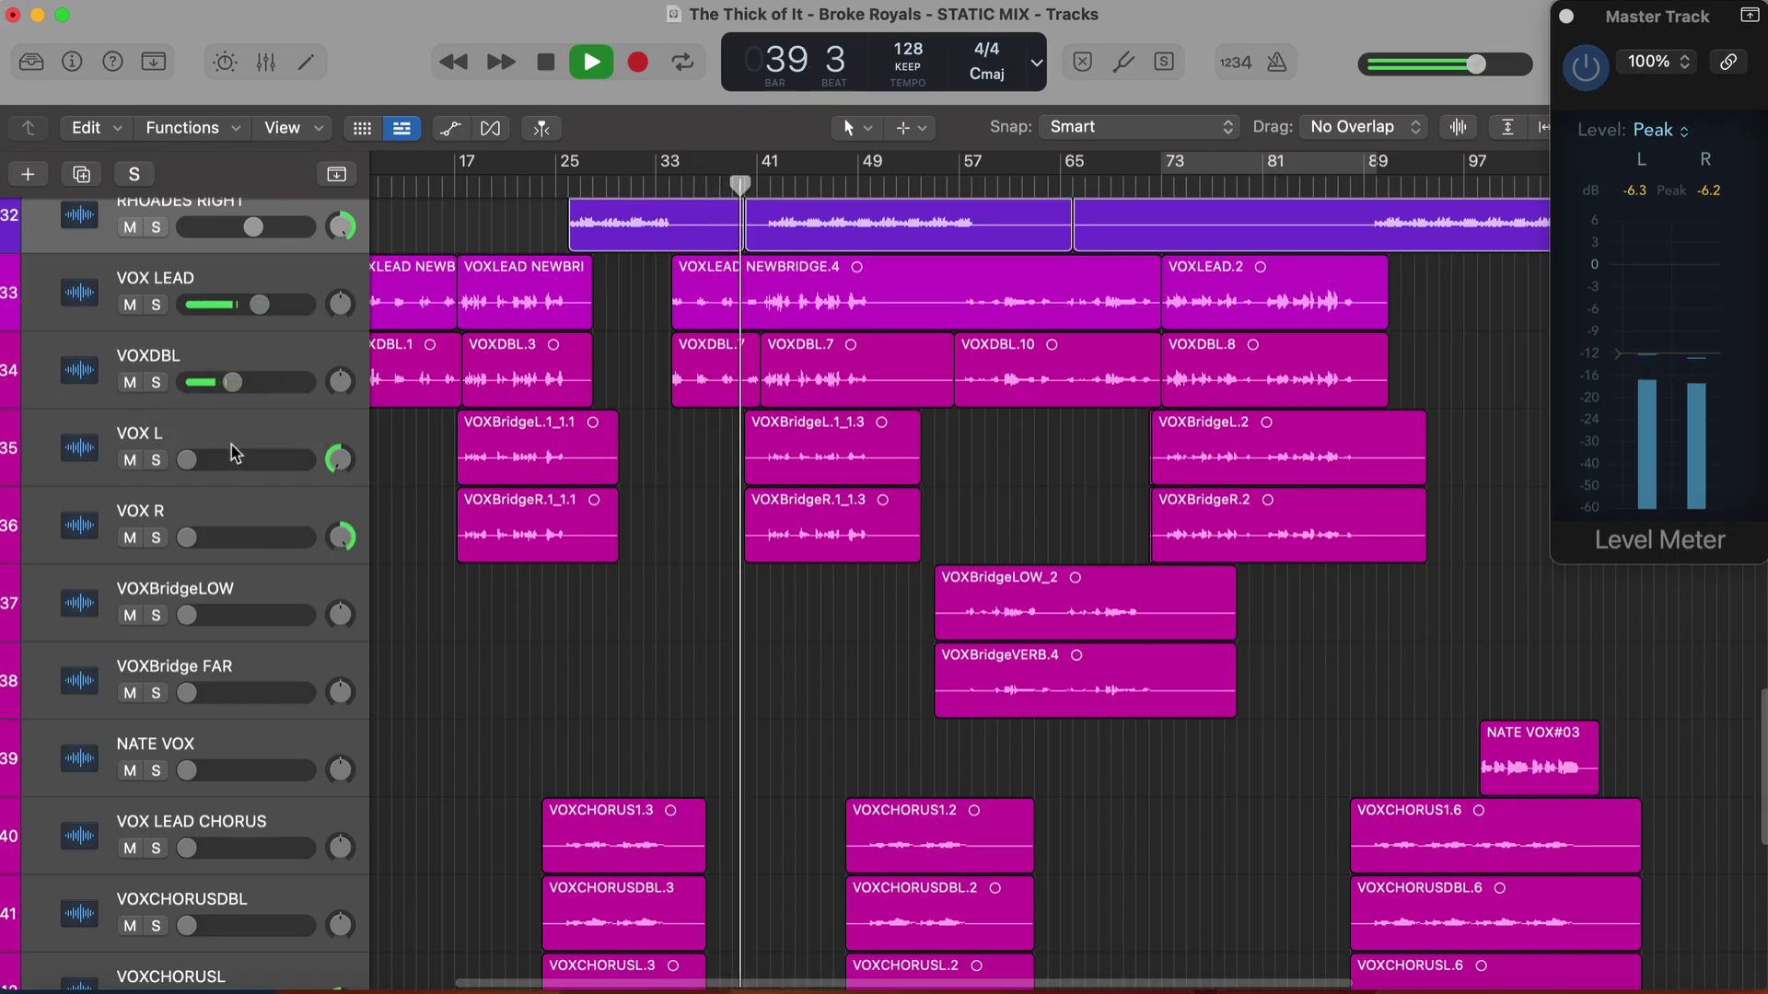
Raise VOX L and VOX R together from silence to -17.8 dB
left_click(235, 474)
left_click(235, 523, "shift")
left_click_drag(187, 459, 232, 459)
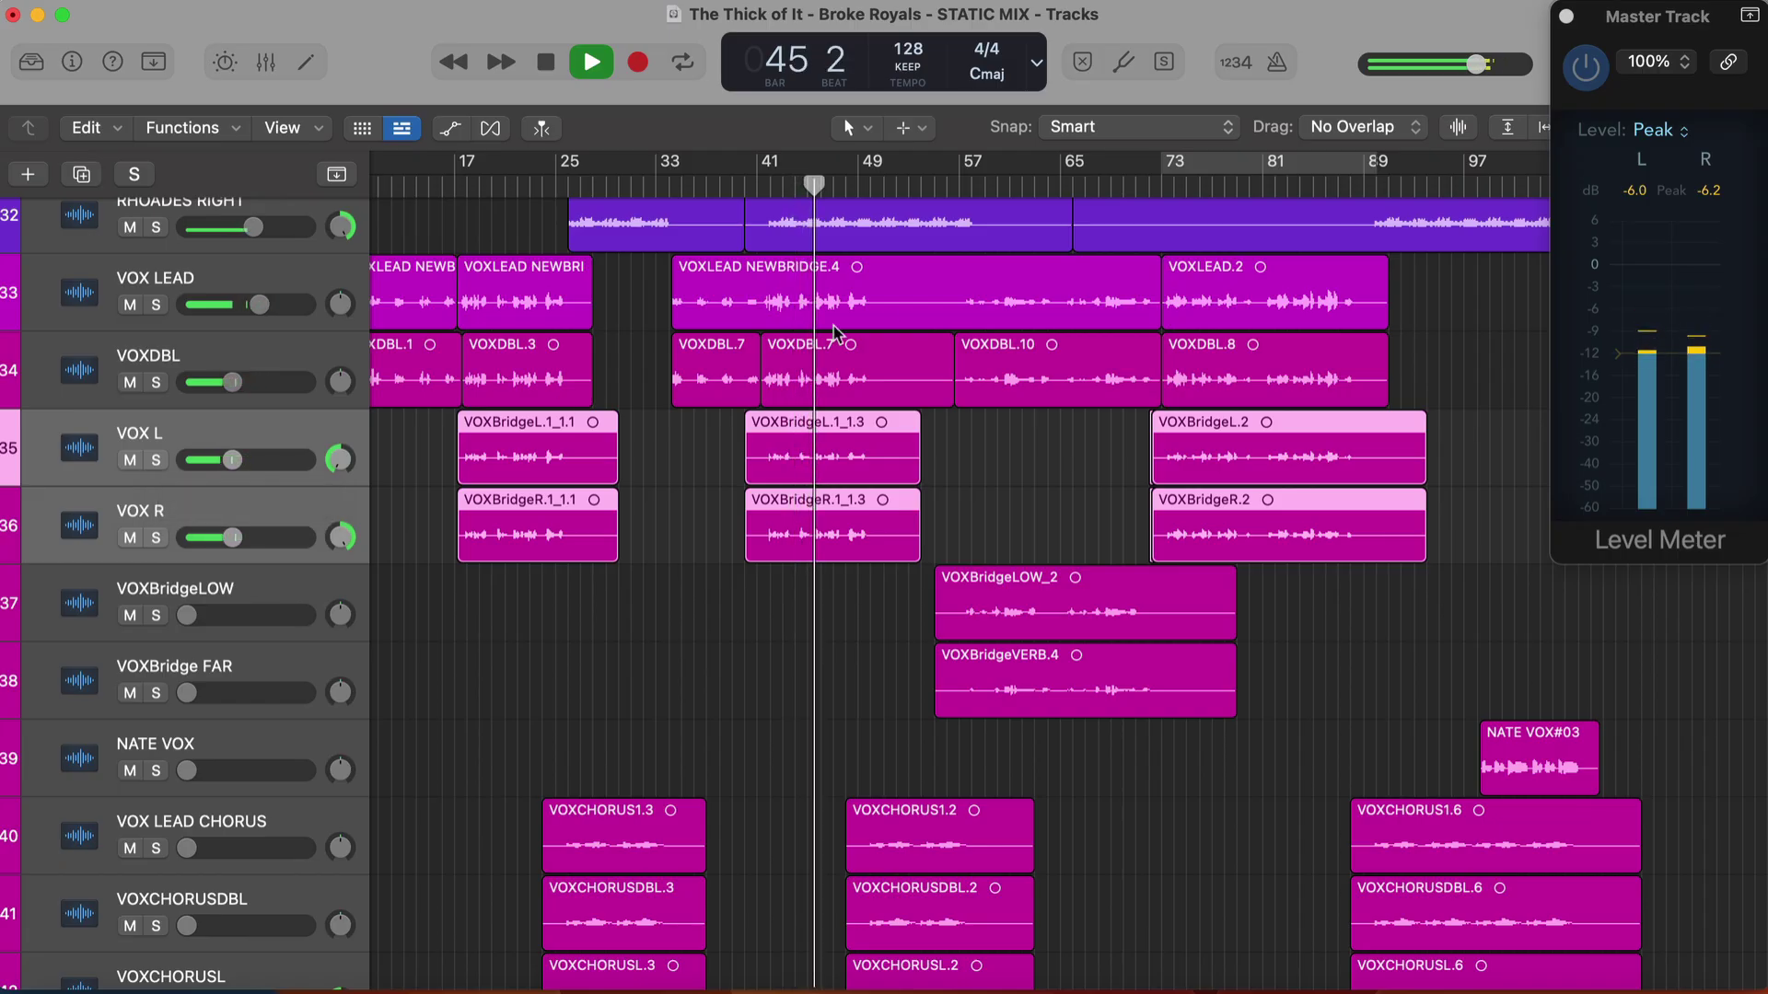
From bar 72, compare VOX L and VOX R muted and soloed against the mix
left_click(1153, 182)
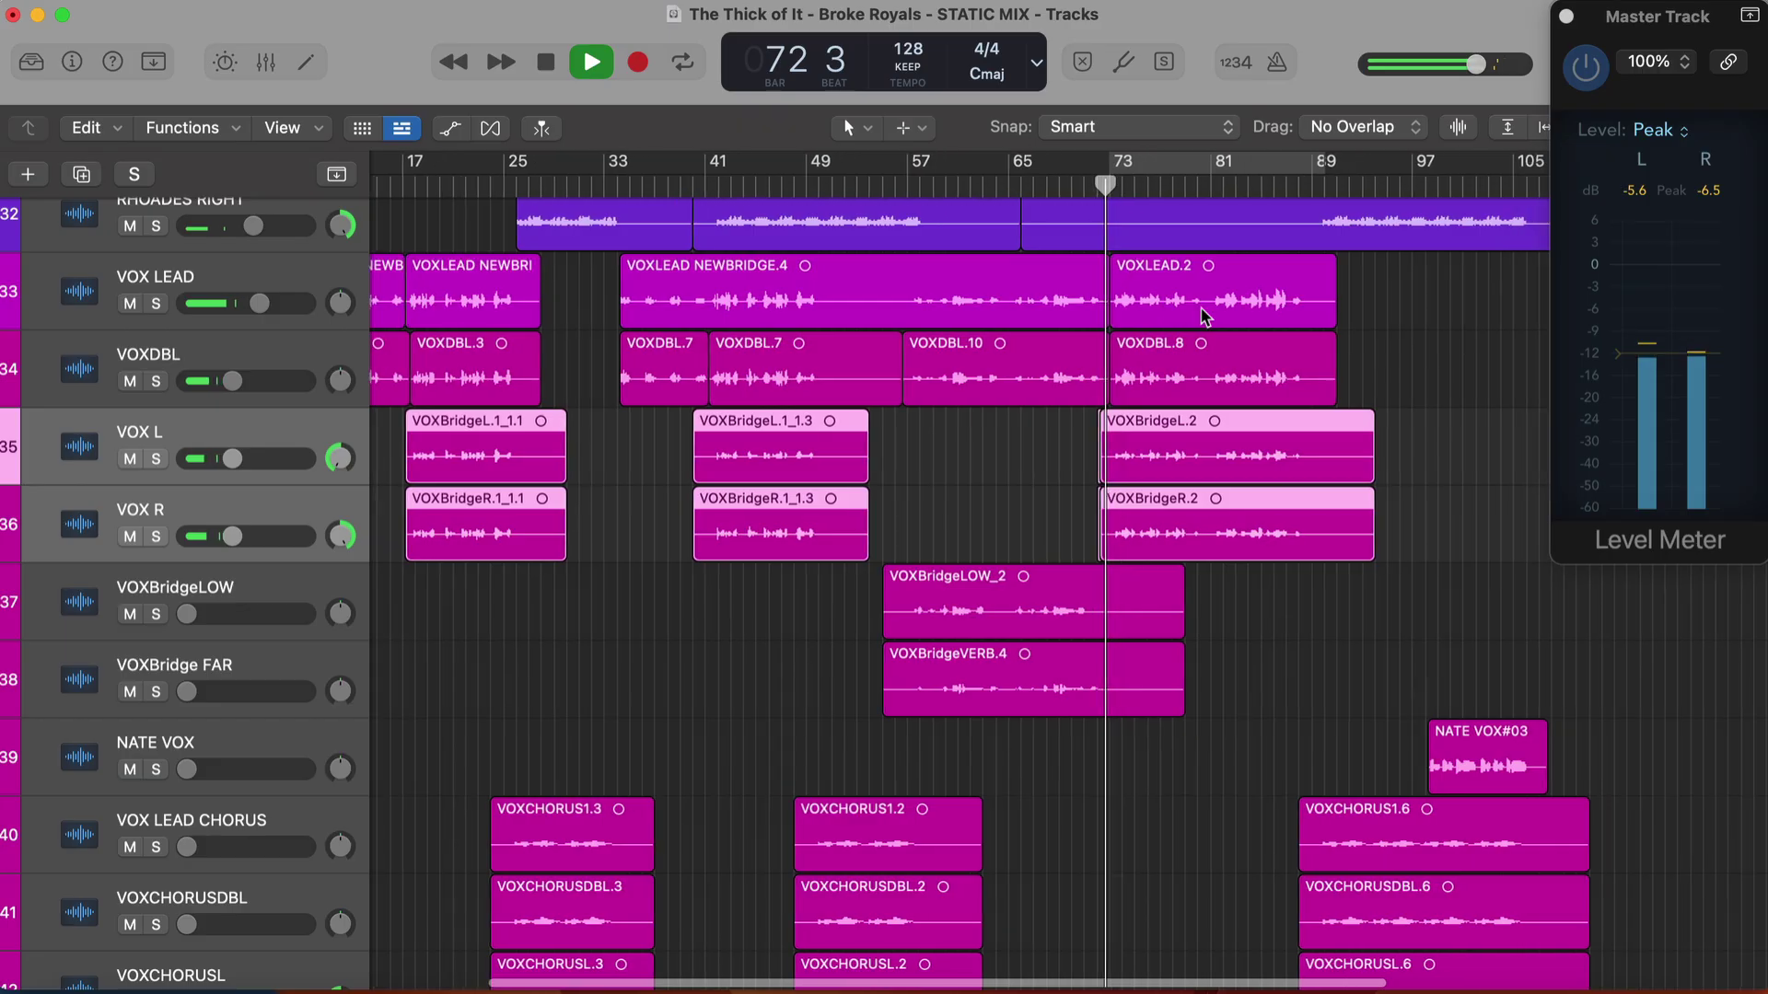
scroll(1151, 336, "down", 2)
scroll(1151, 336, "right", 2)
scroll(1089, 357, "down", 1)
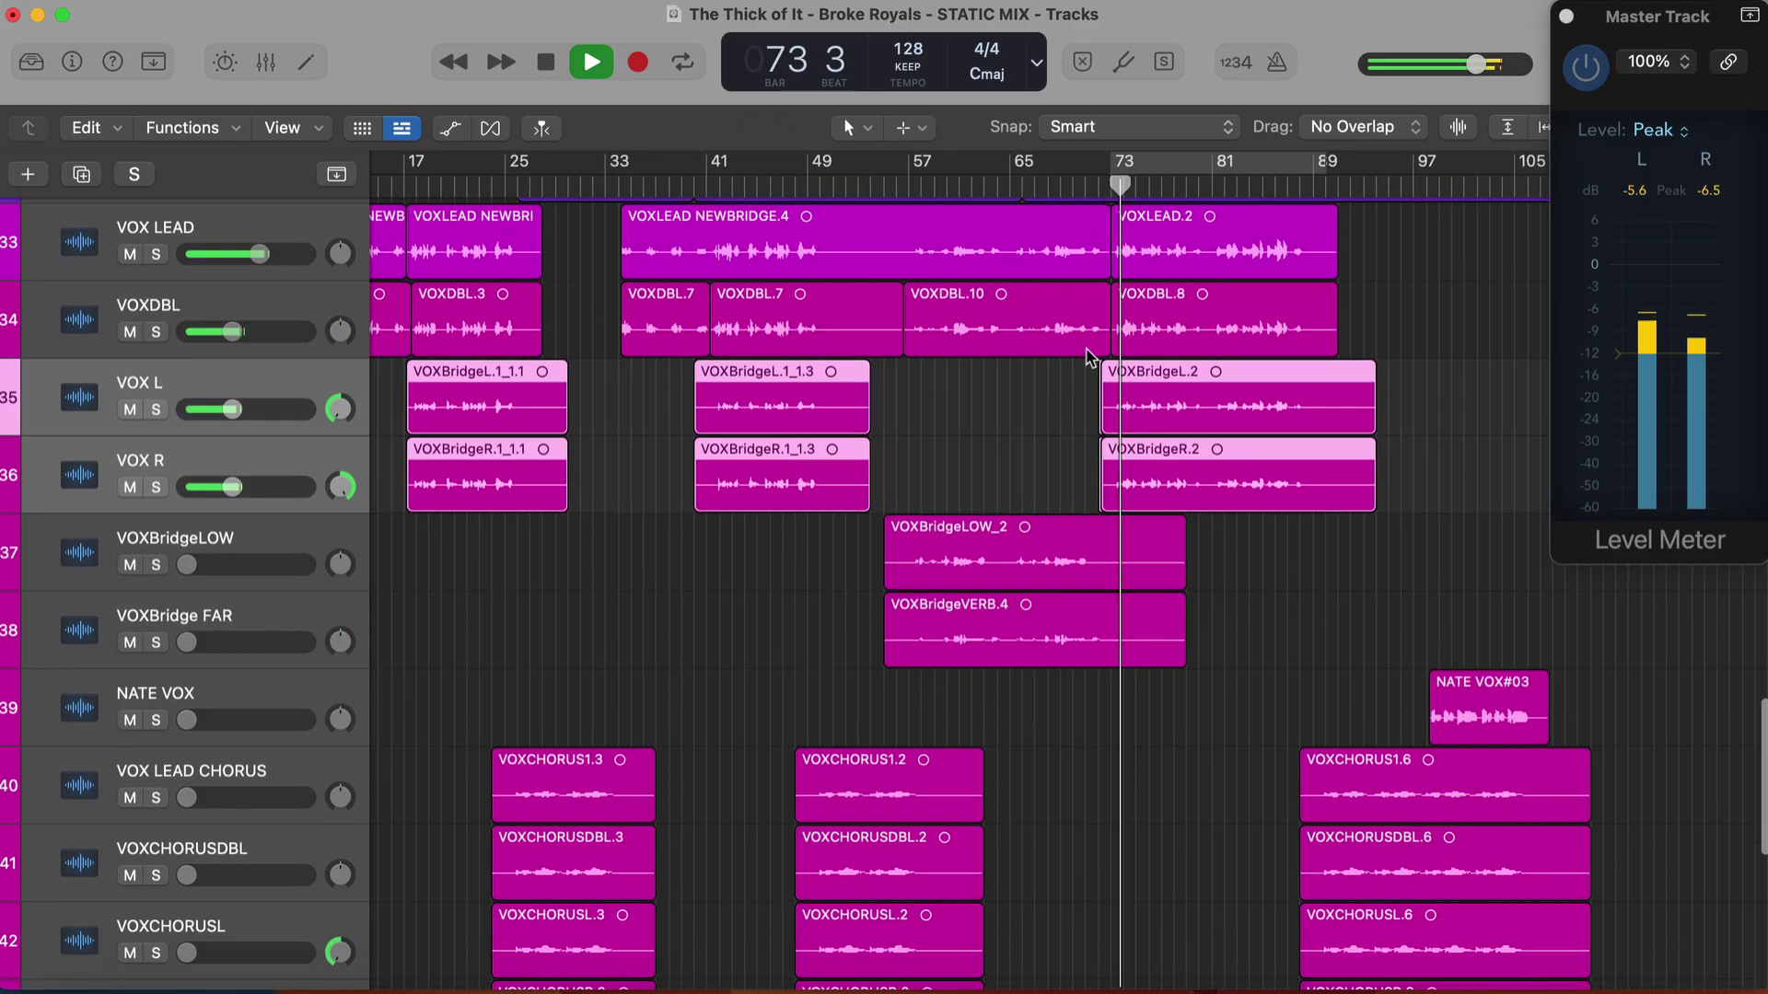
scroll(572, 446, "up", 5)
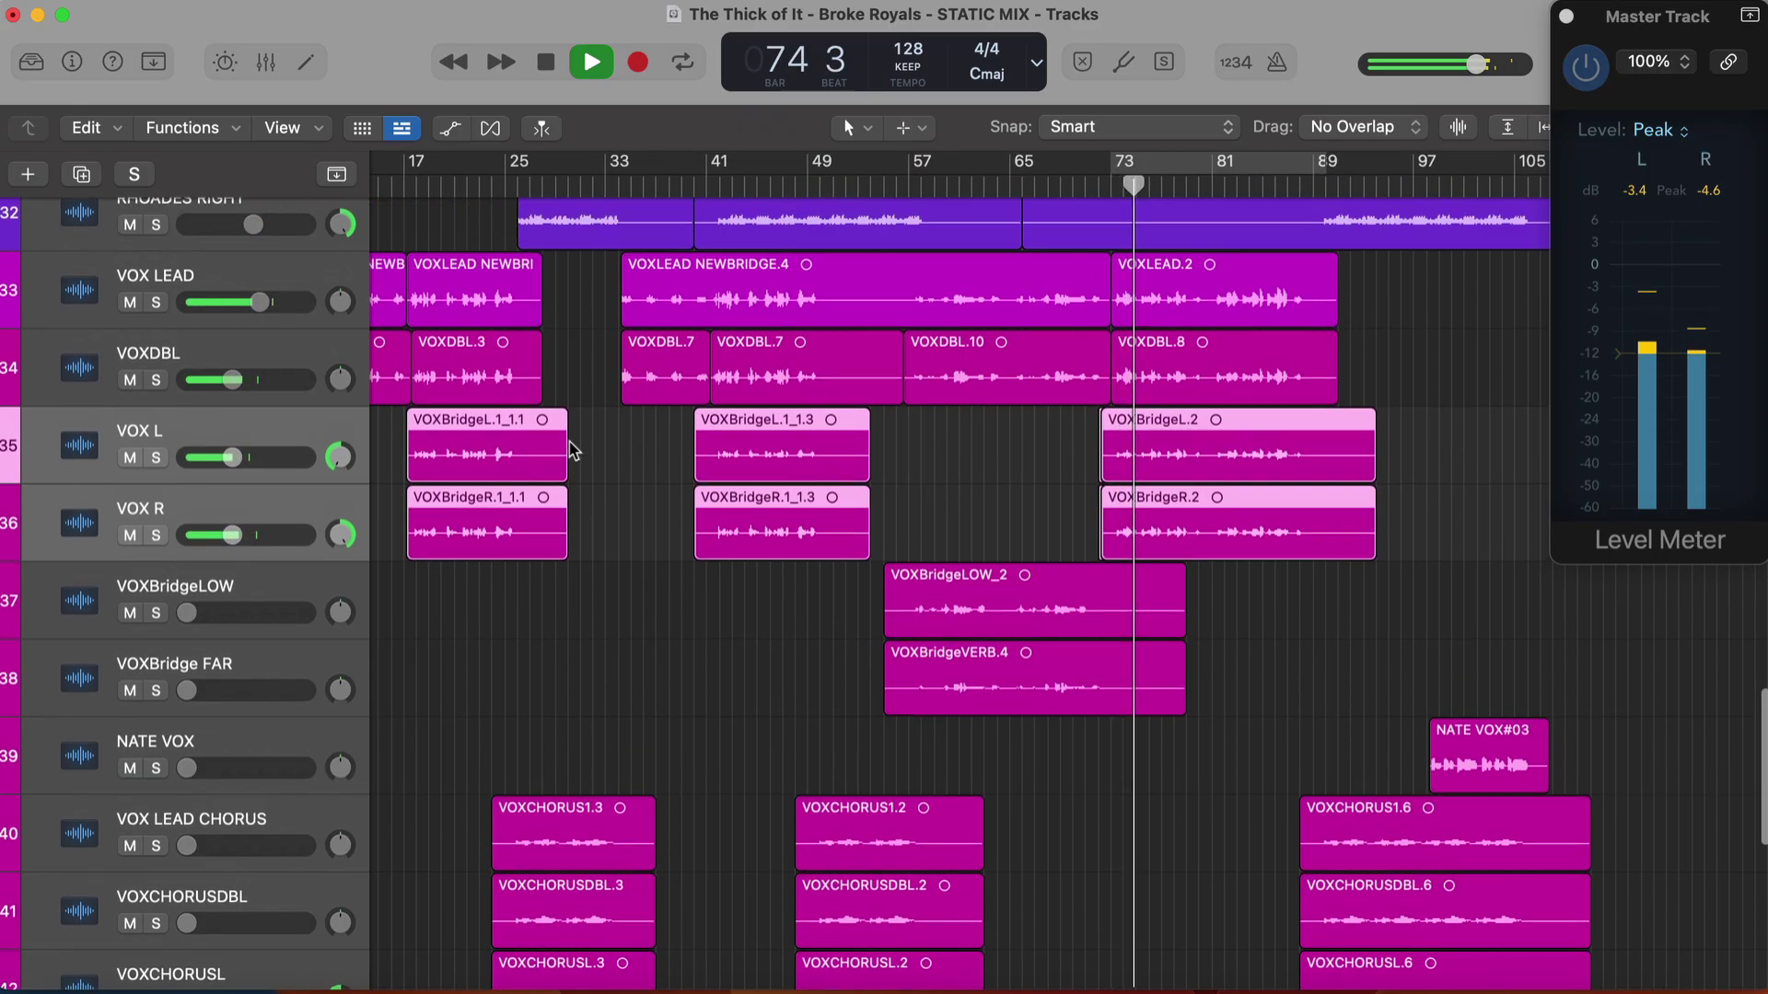
left_click(129, 506)
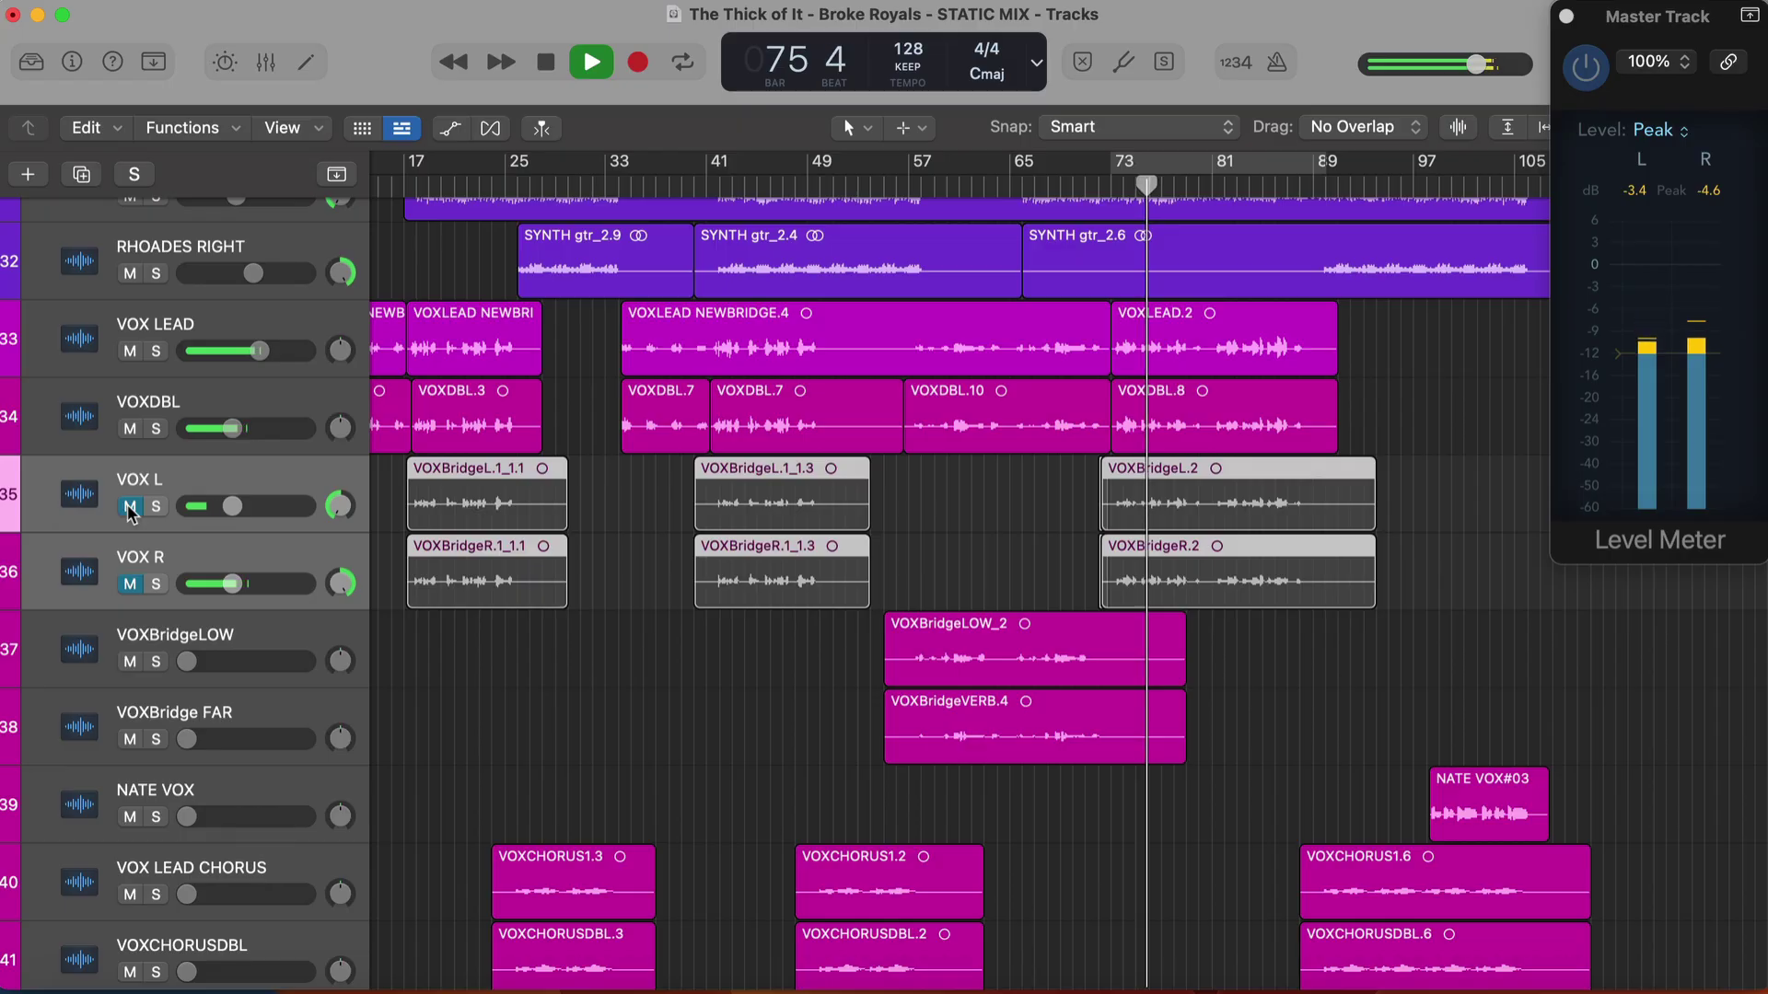
left_click(129, 507)
left_click(156, 507)
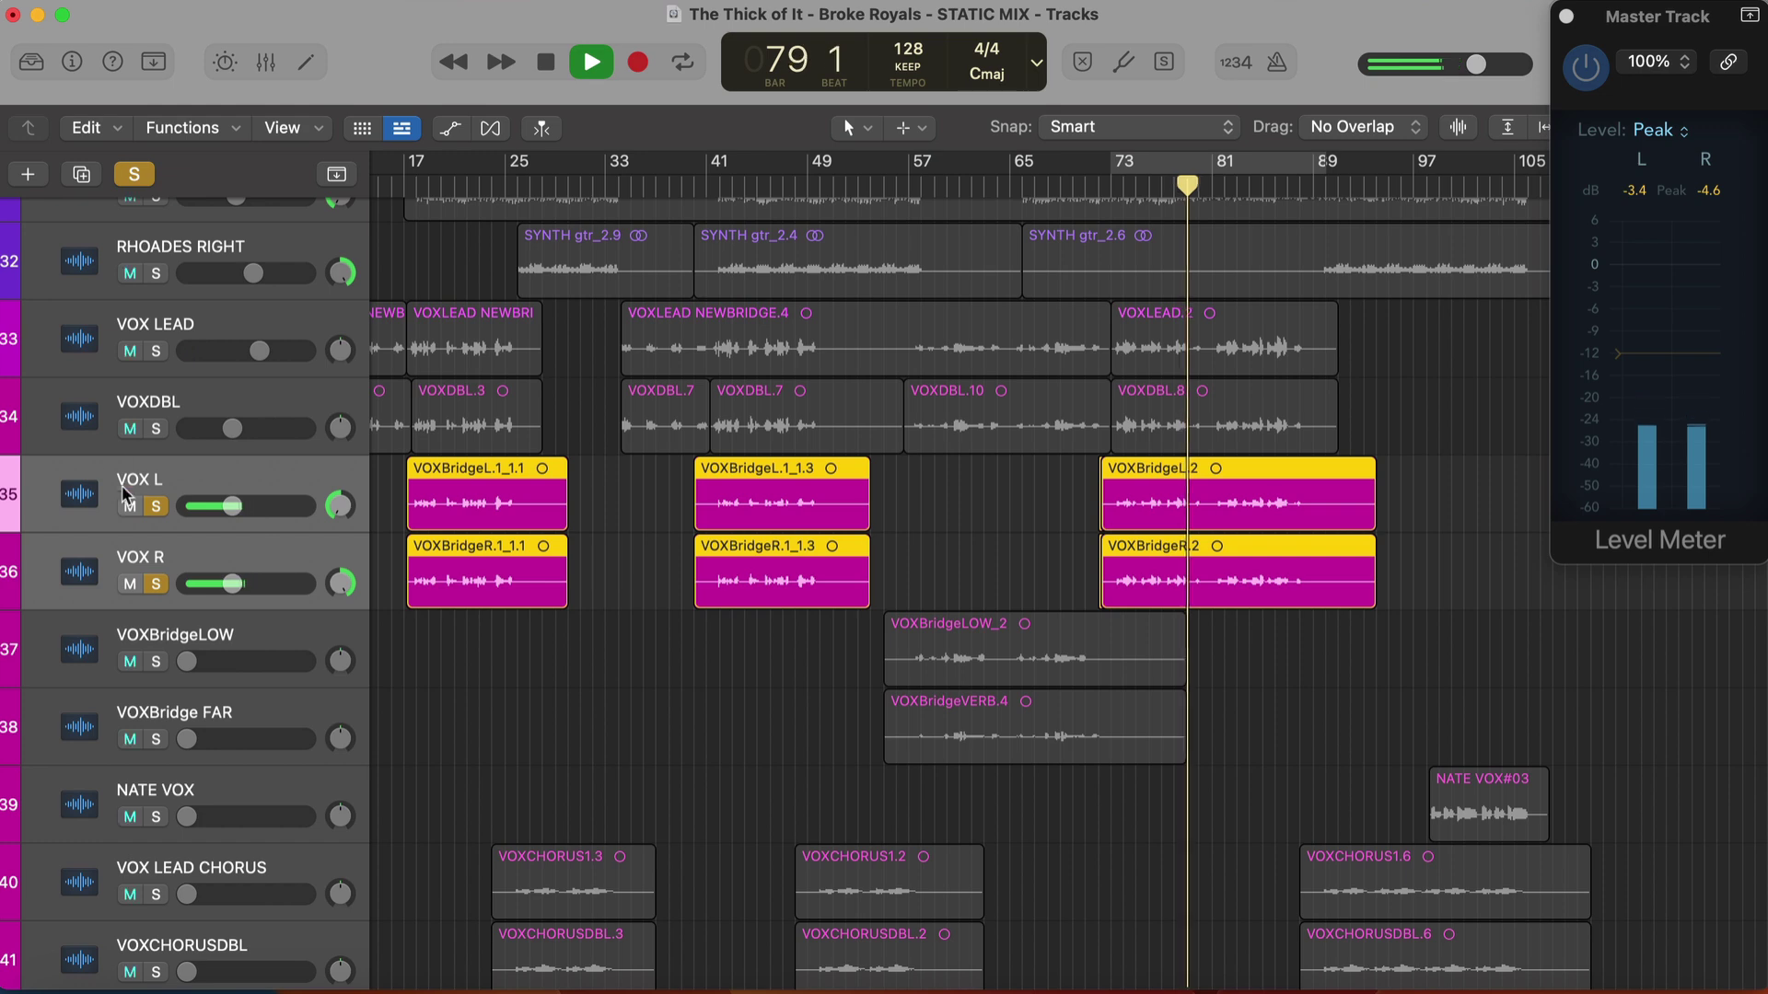
left_click(155, 507)
left_click(130, 506)
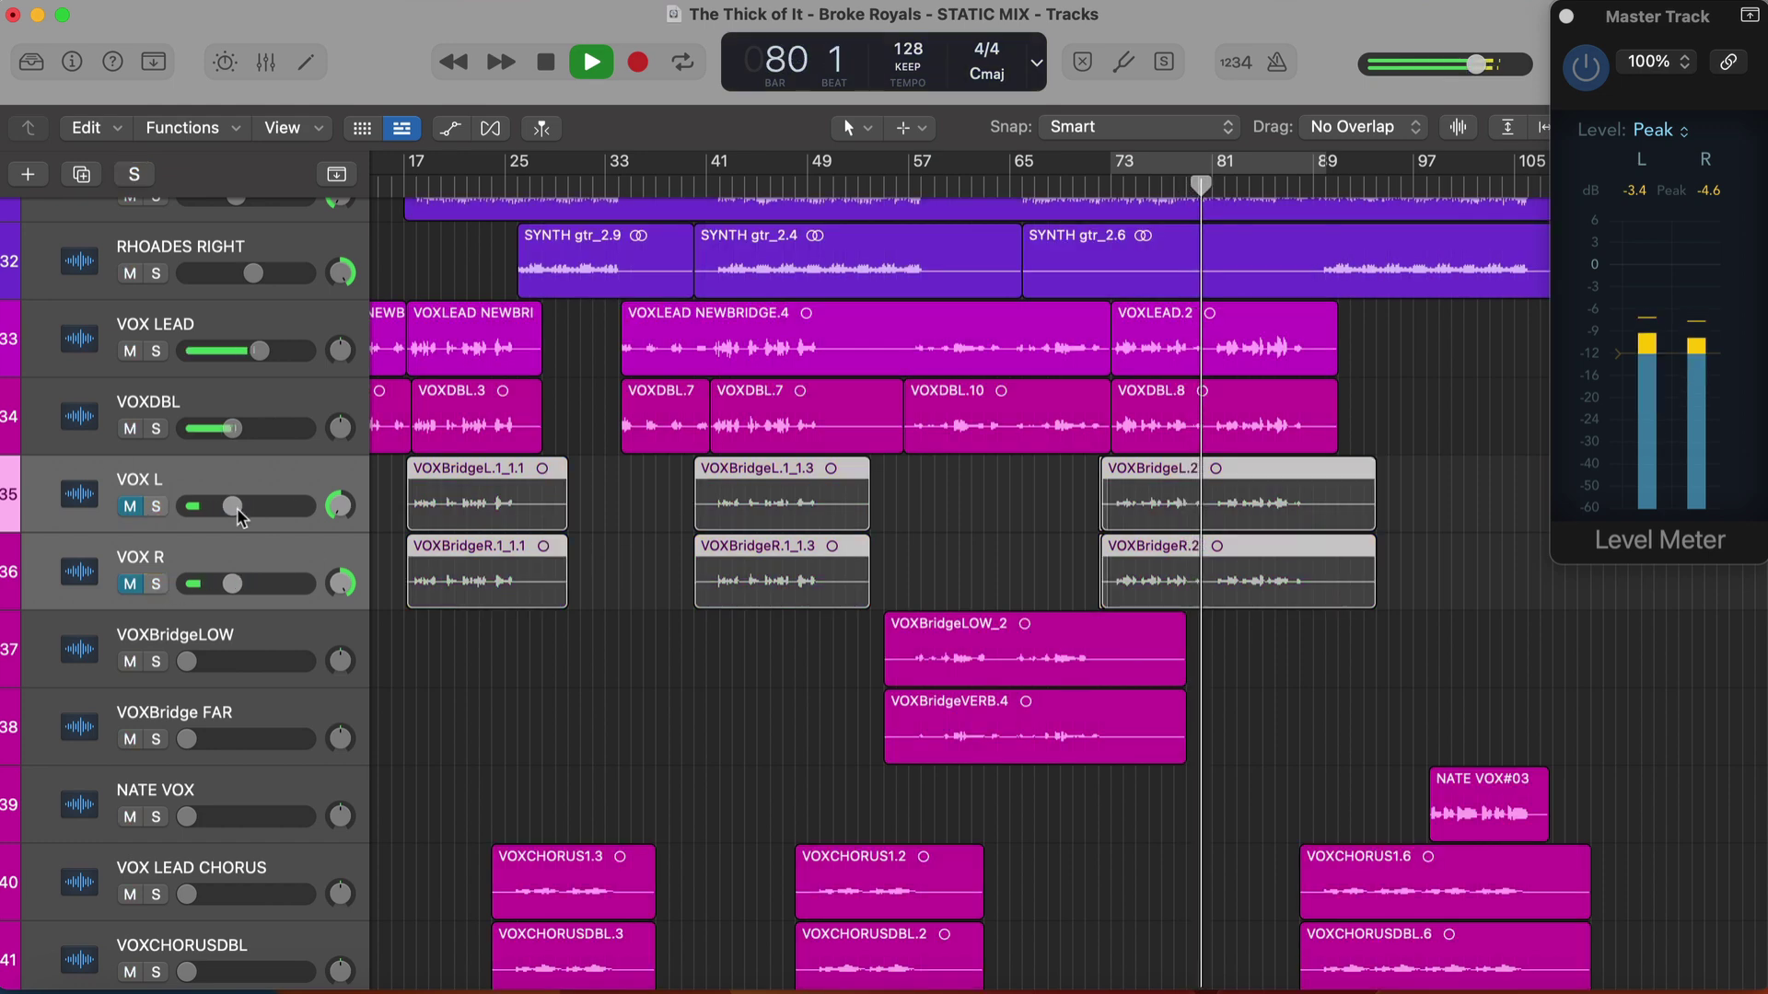
scroll(778, 329, "down", 2)
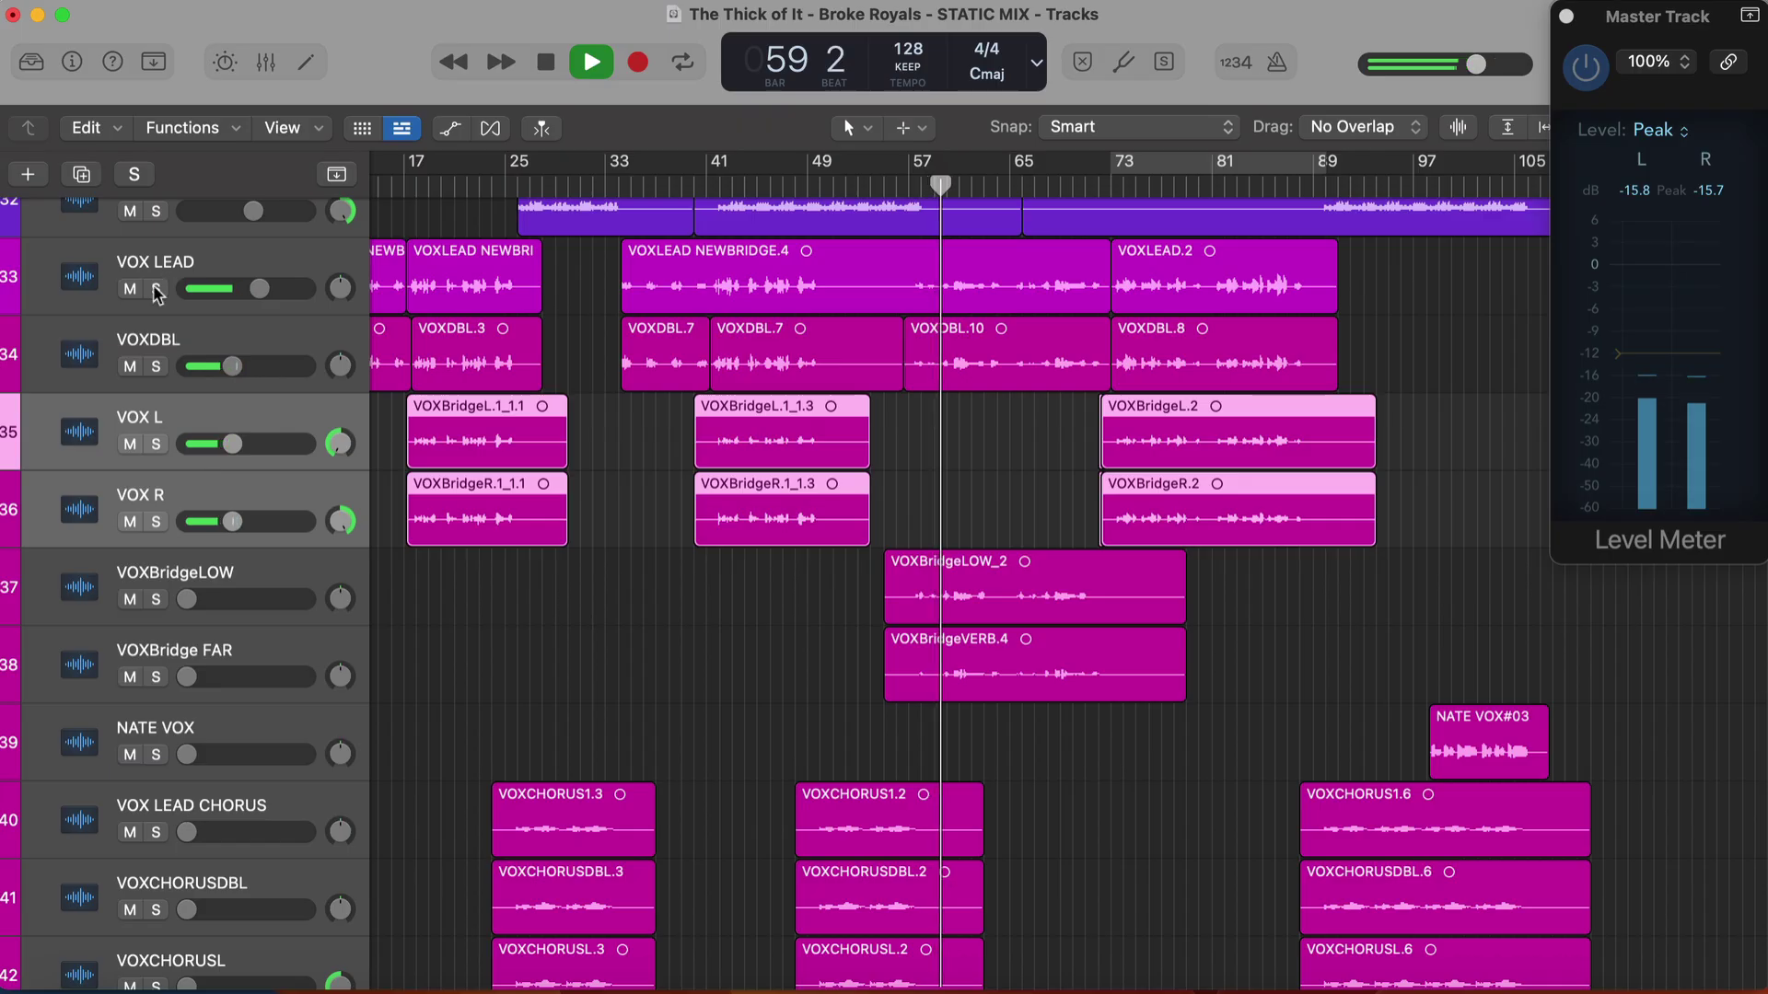
With VOX LEAD and VOXDBL soloed, bring VOXBridgeLOW up from silence, then clear solos
left_click(156, 289)
left_click(166, 571)
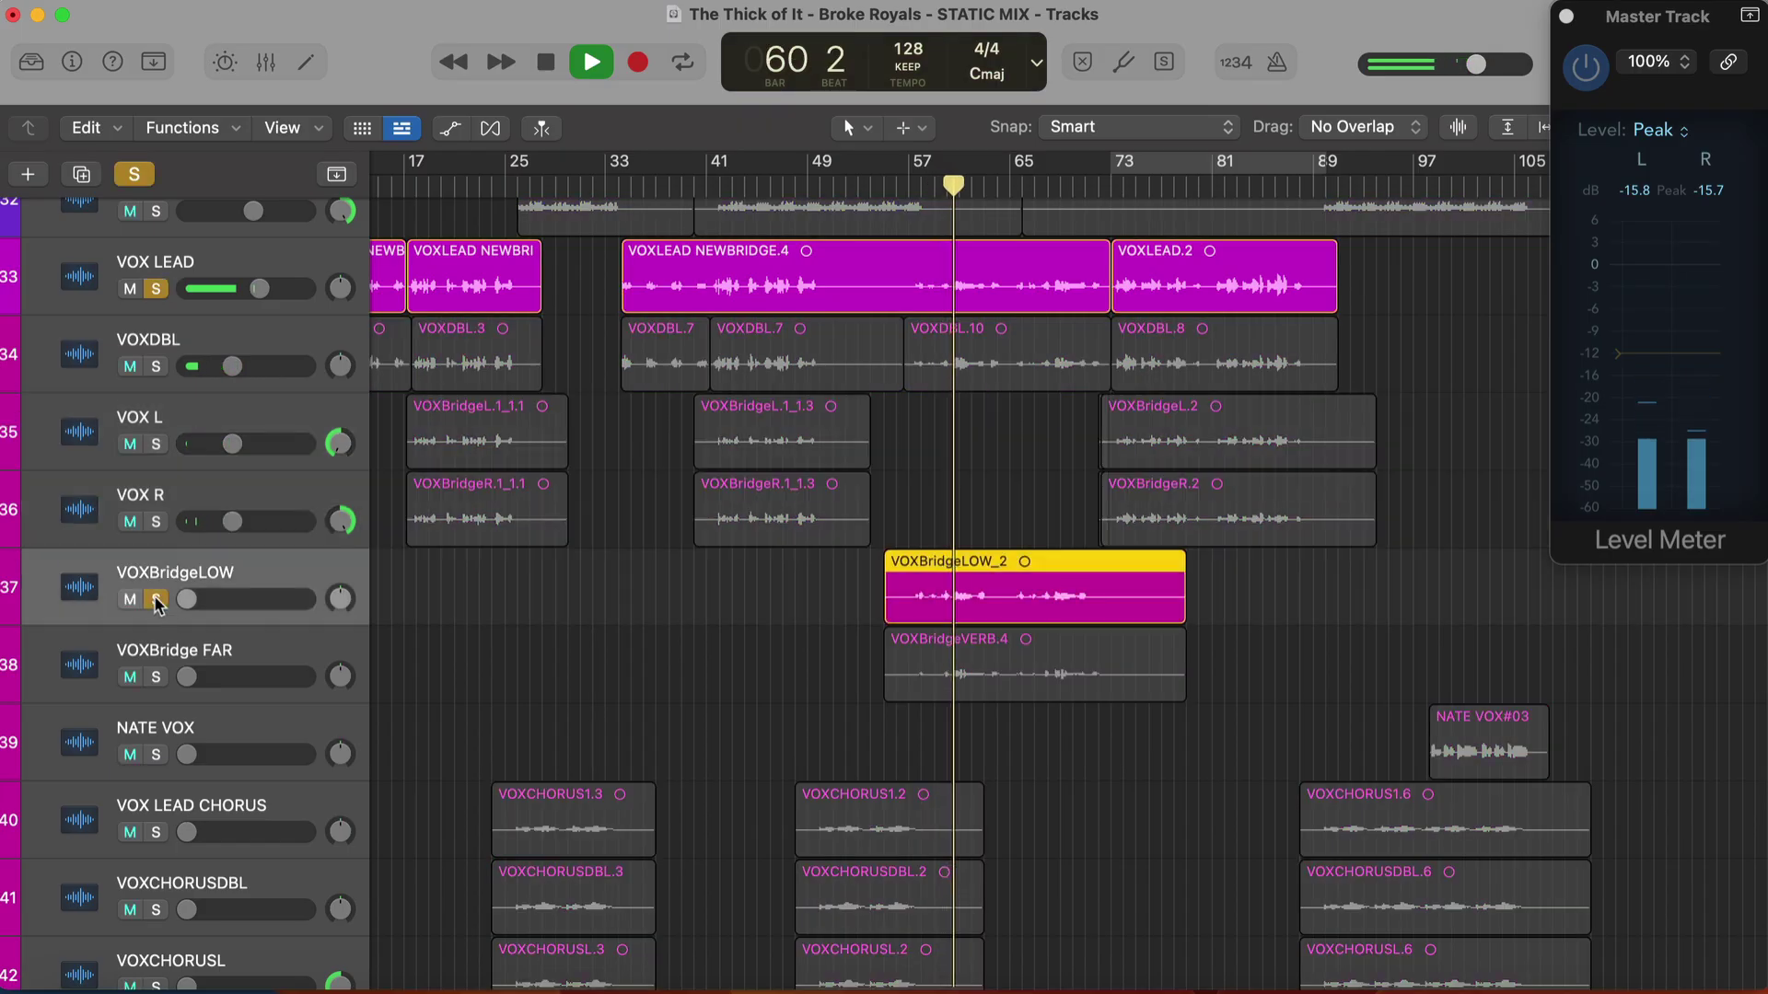
left_click_drag(187, 599, 191, 600)
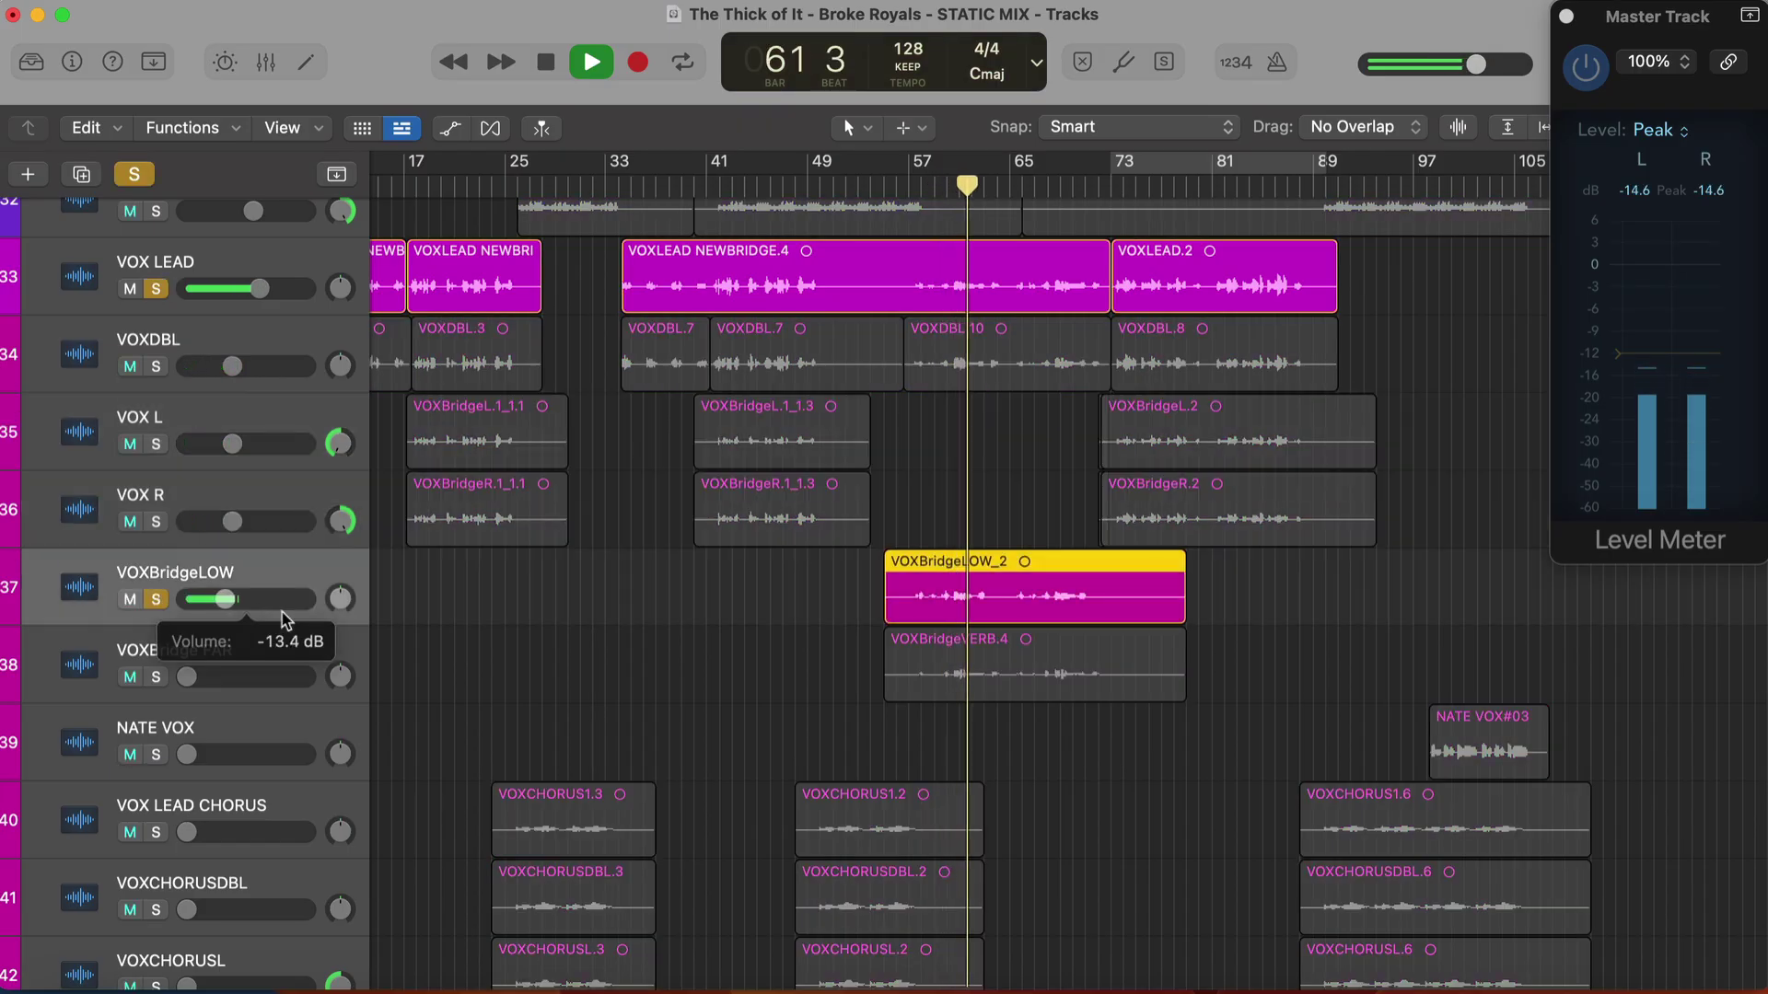
left_click(157, 367)
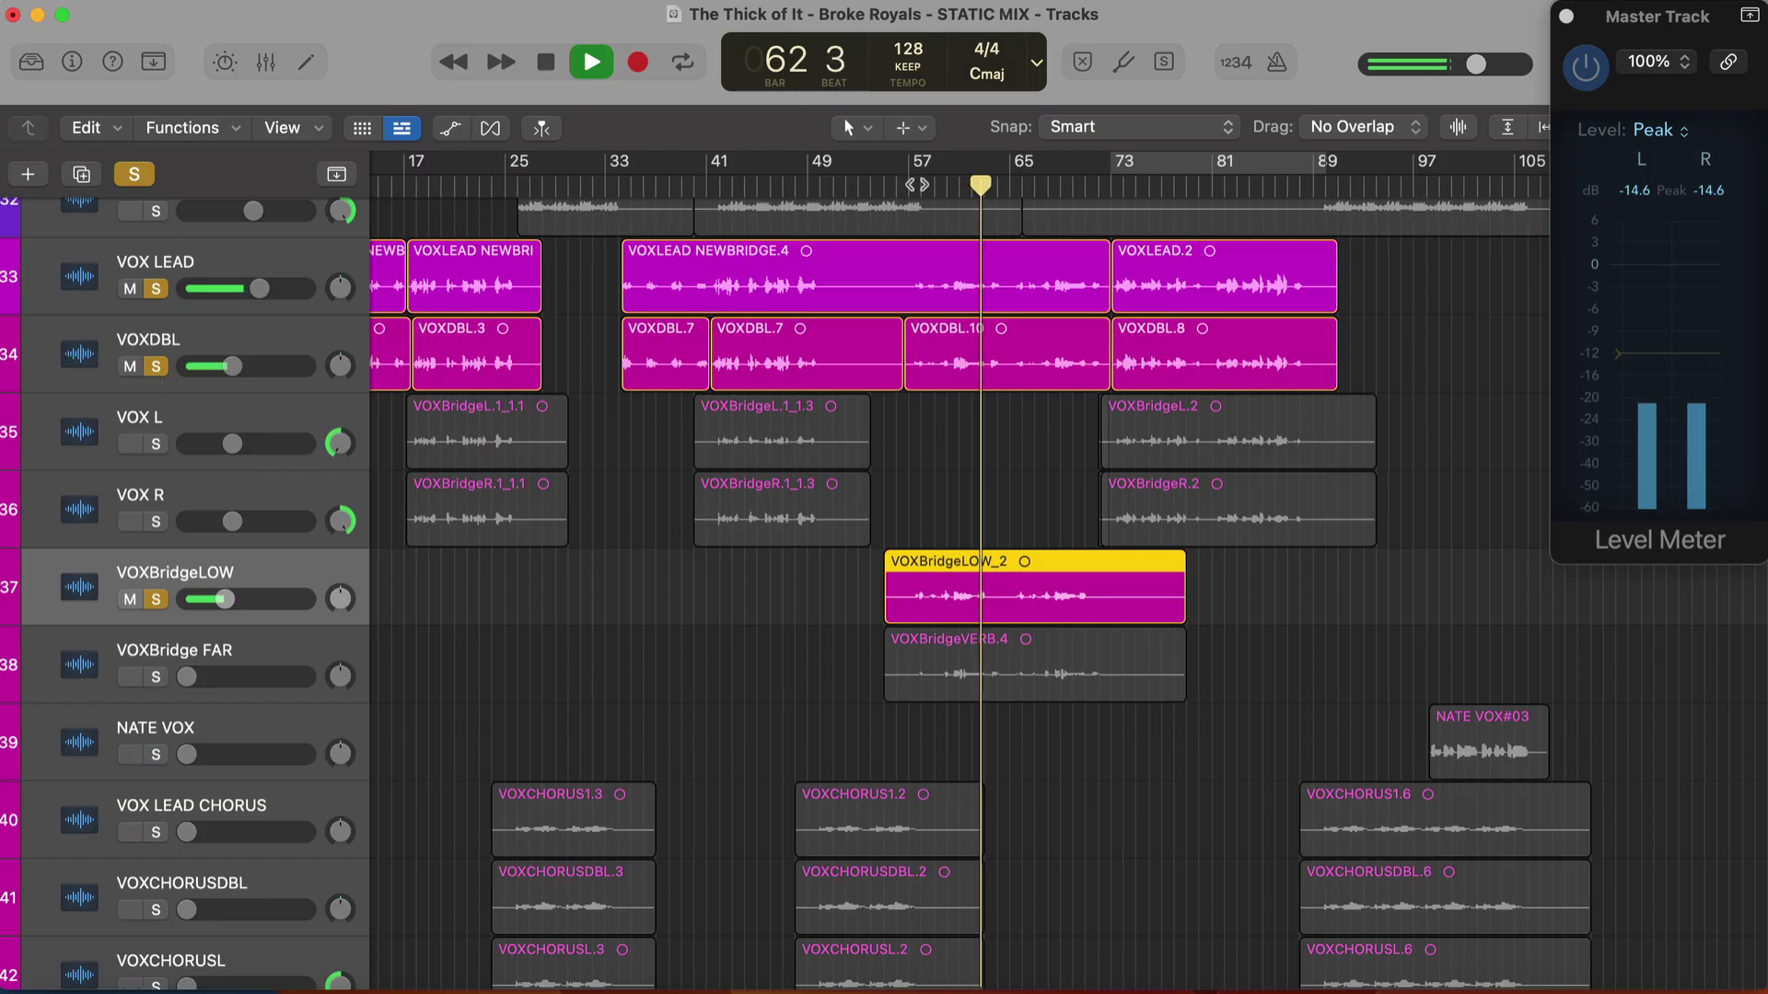
left_click(134, 174)
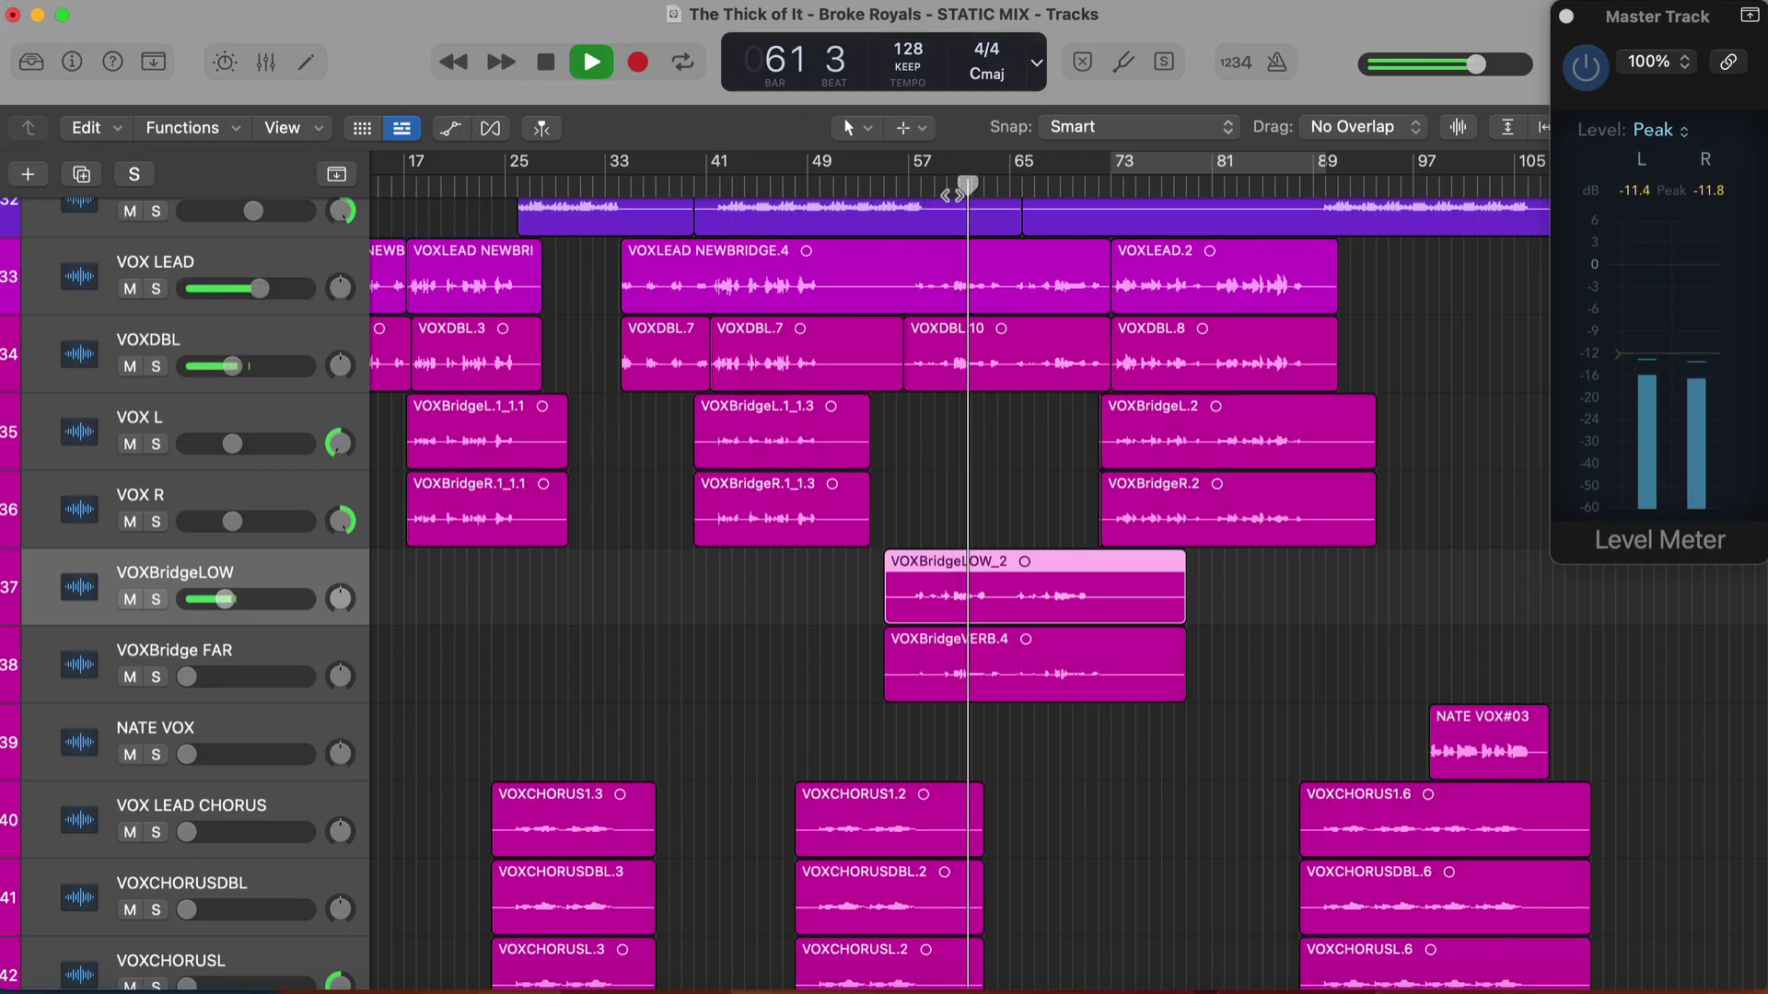
Raise VOXBridge FAR from silence to -8.2 dB
left_click_drag(953, 195, 932, 189)
scroll(840, 375, "down", 1)
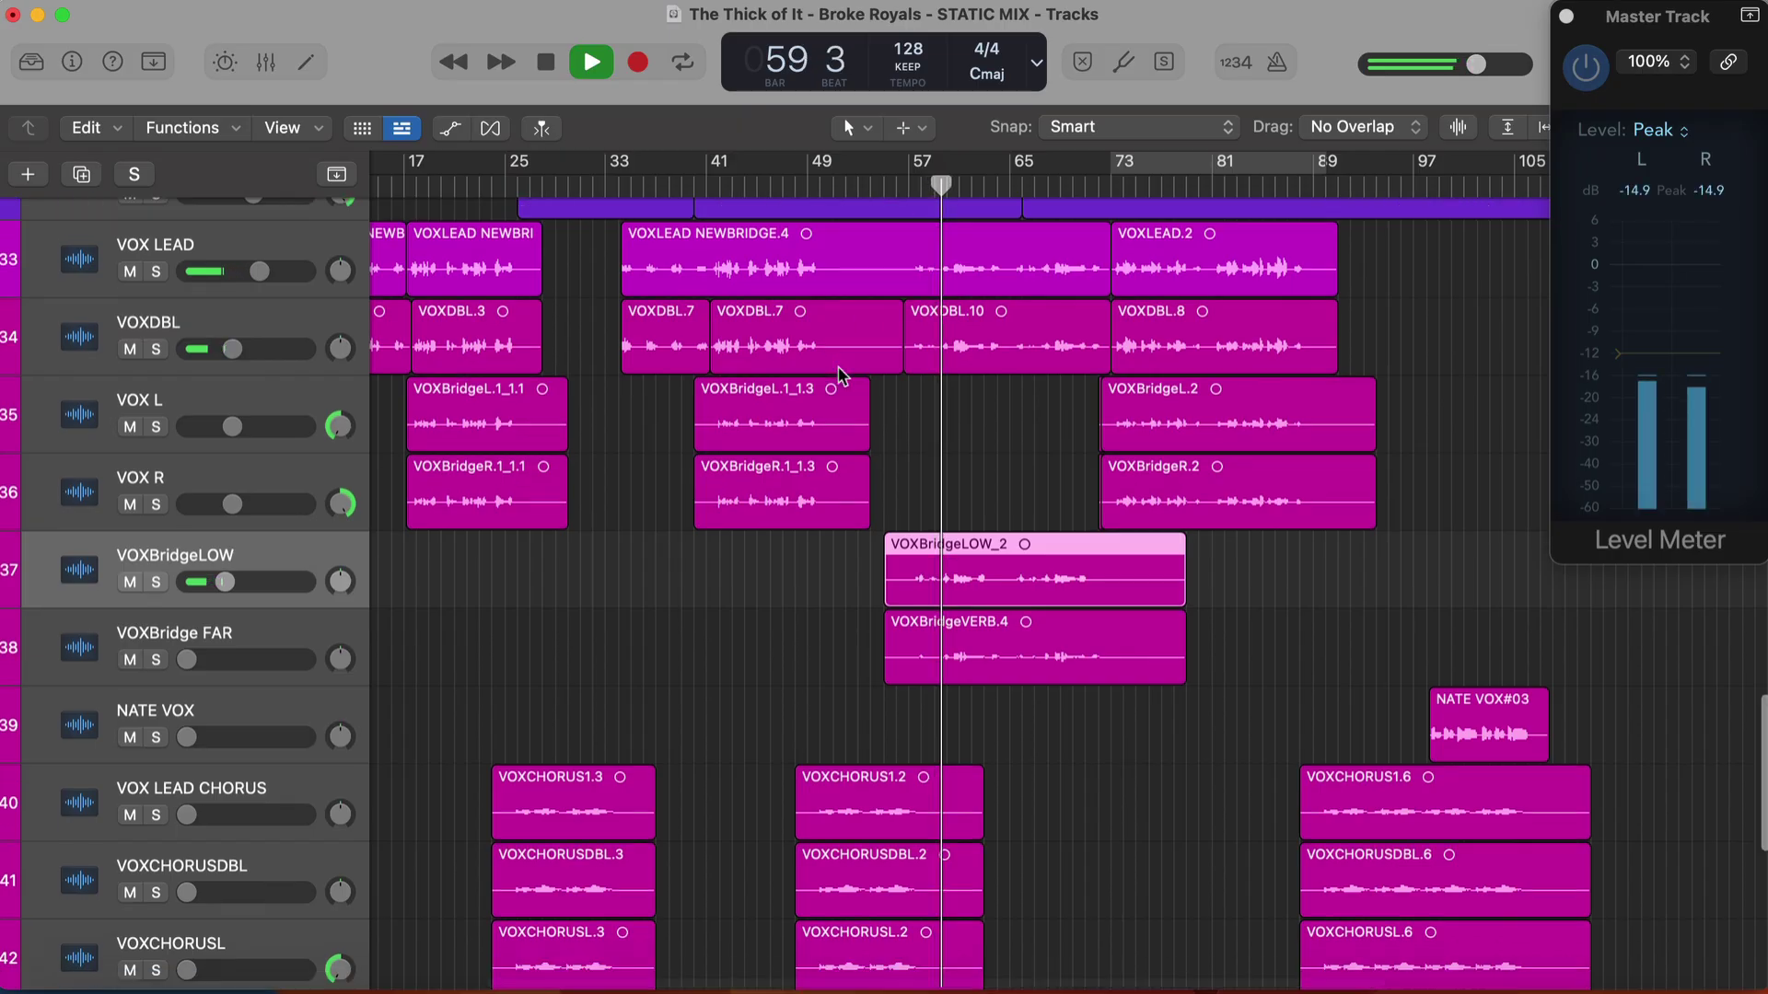
scroll(841, 375, "left", 3)
scroll(790, 398, "down", 1)
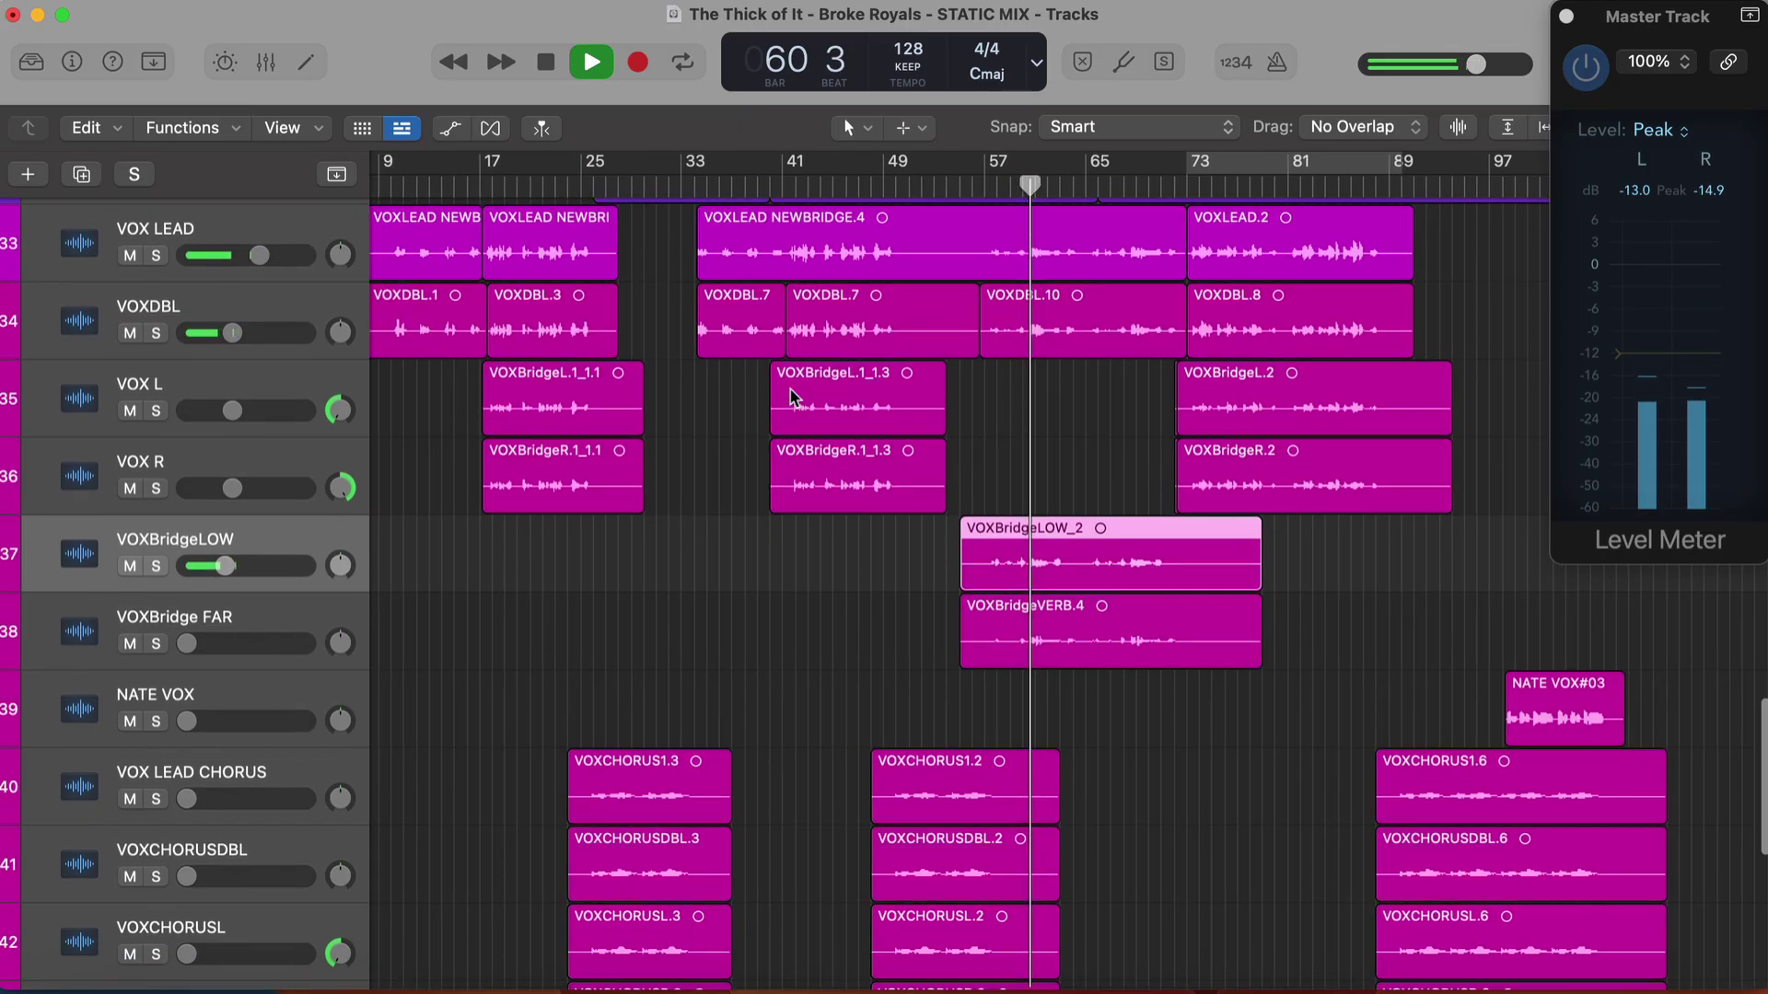
left_click_drag(187, 643, 264, 643)
Solo VOXBridge FAR and replay from bar 61, then unsolo it and check its pan
left_click(264, 643)
key("ctrl+s")
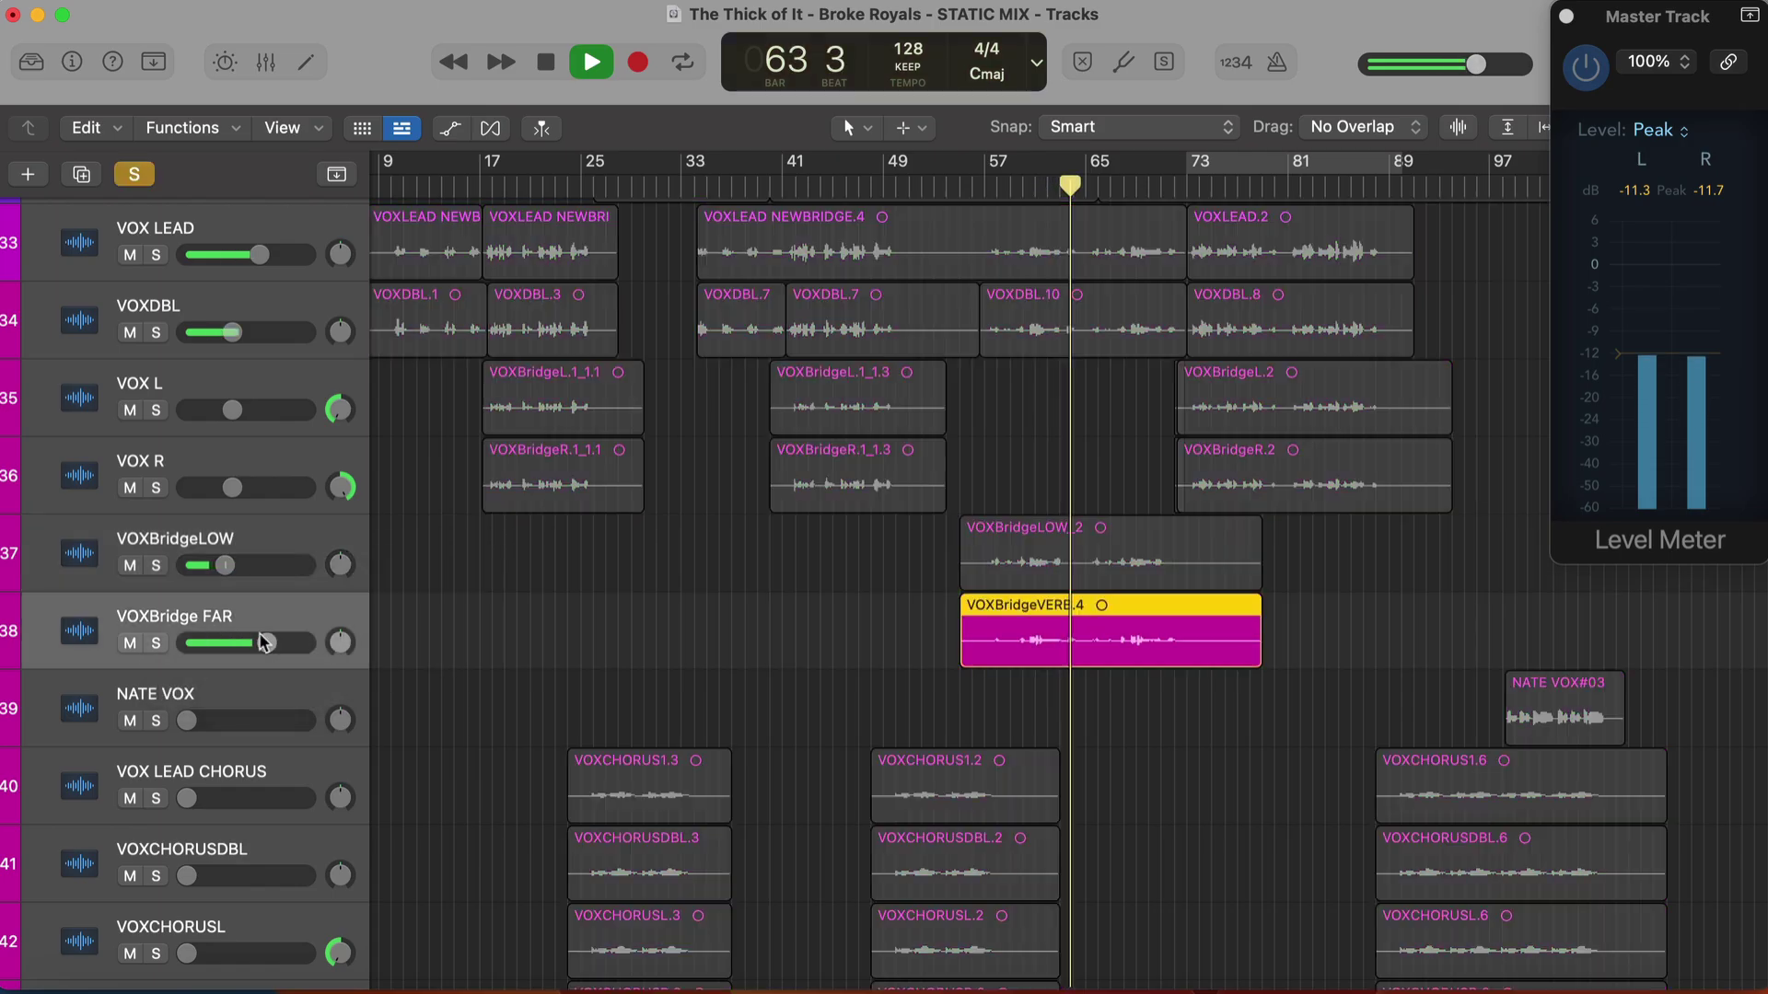
key("space")
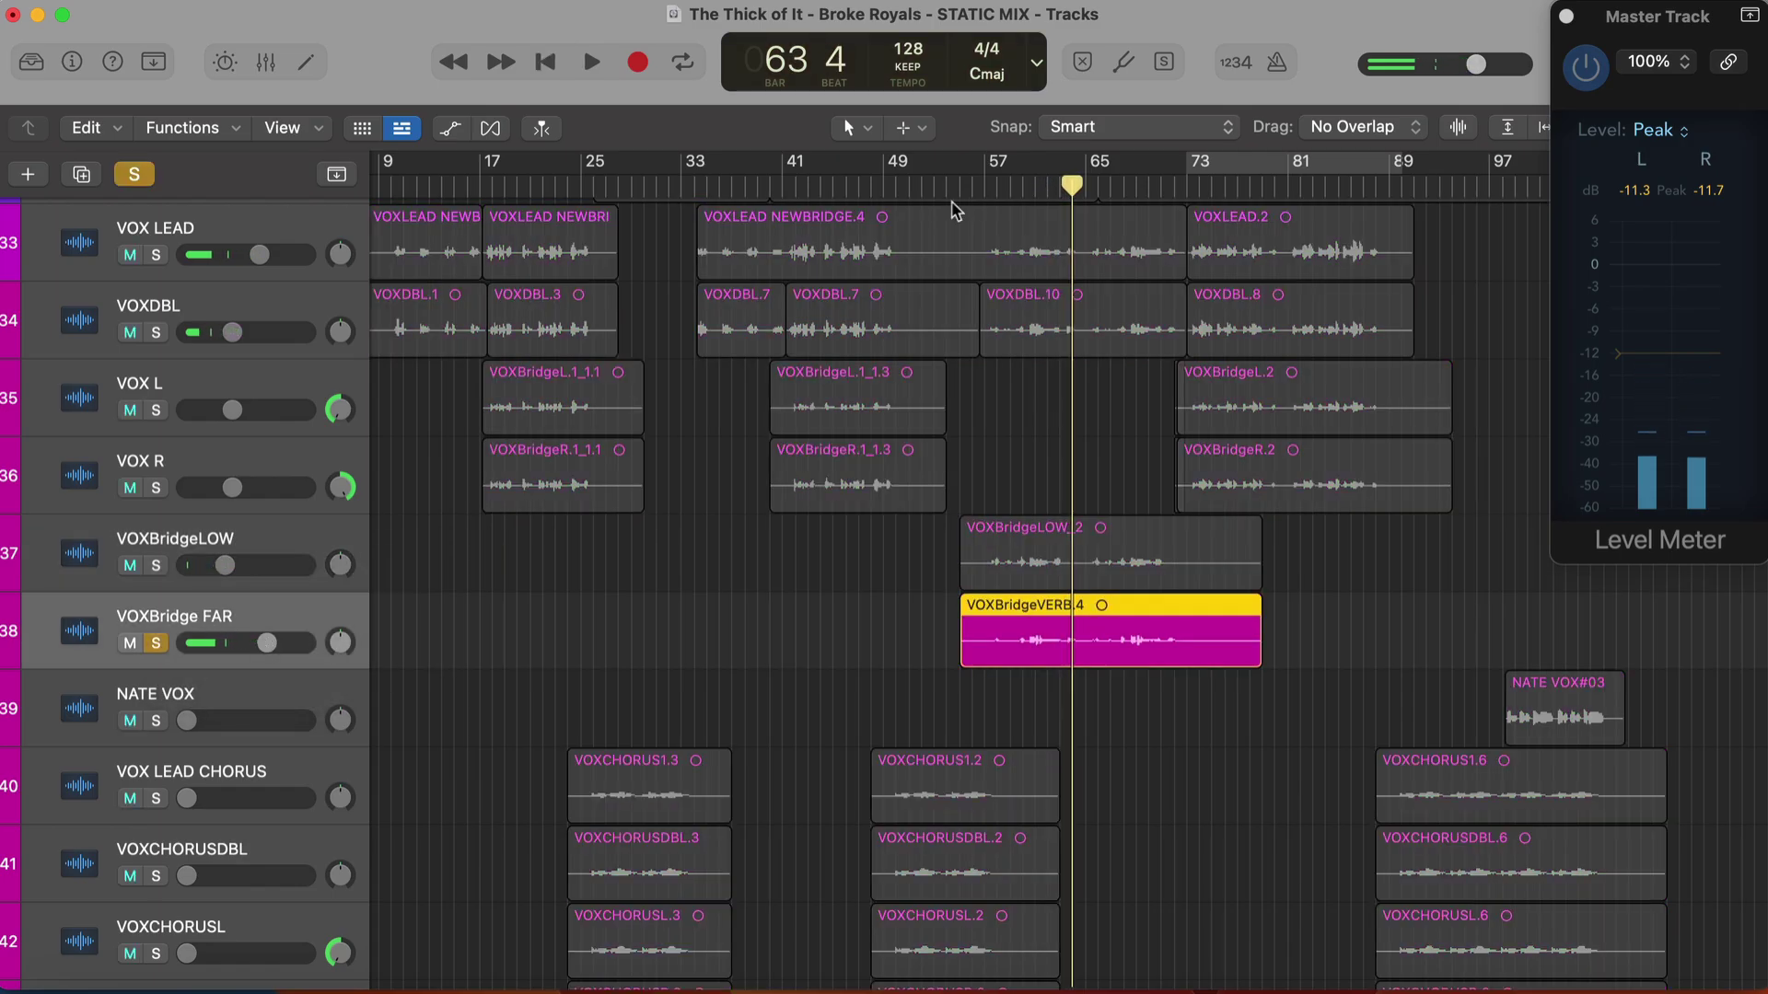
left_click(583, 48)
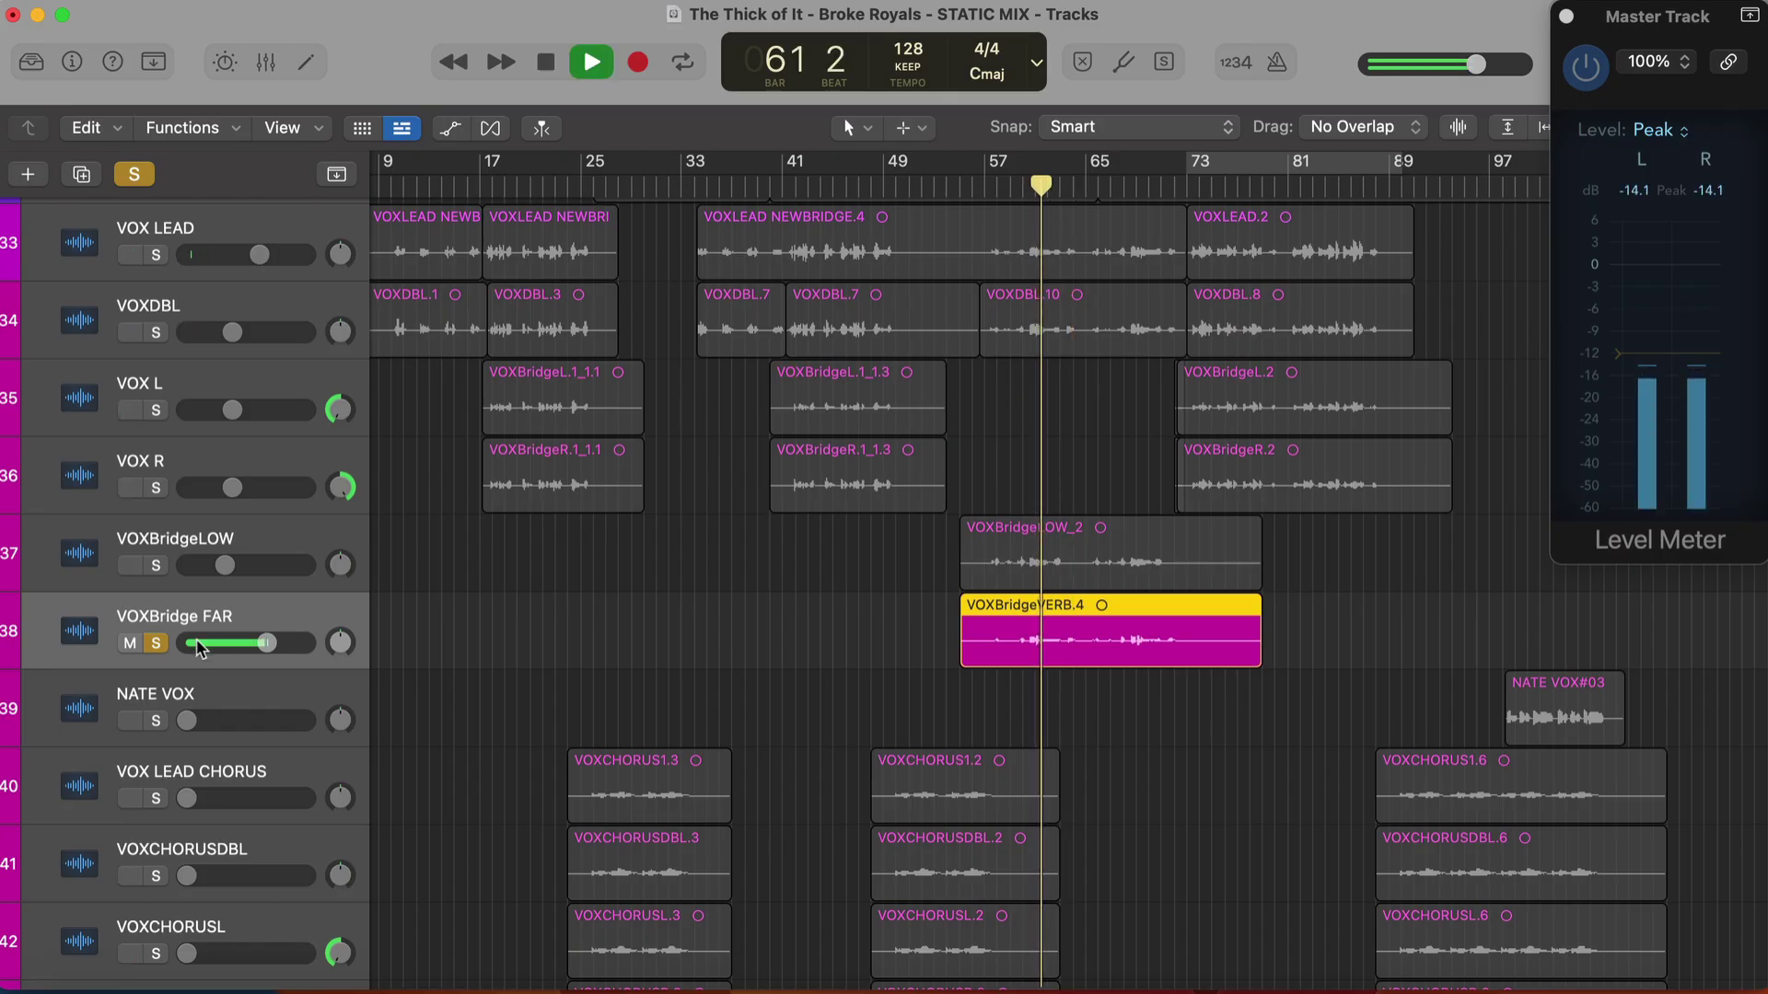
key("s")
mouse_move(340, 641)
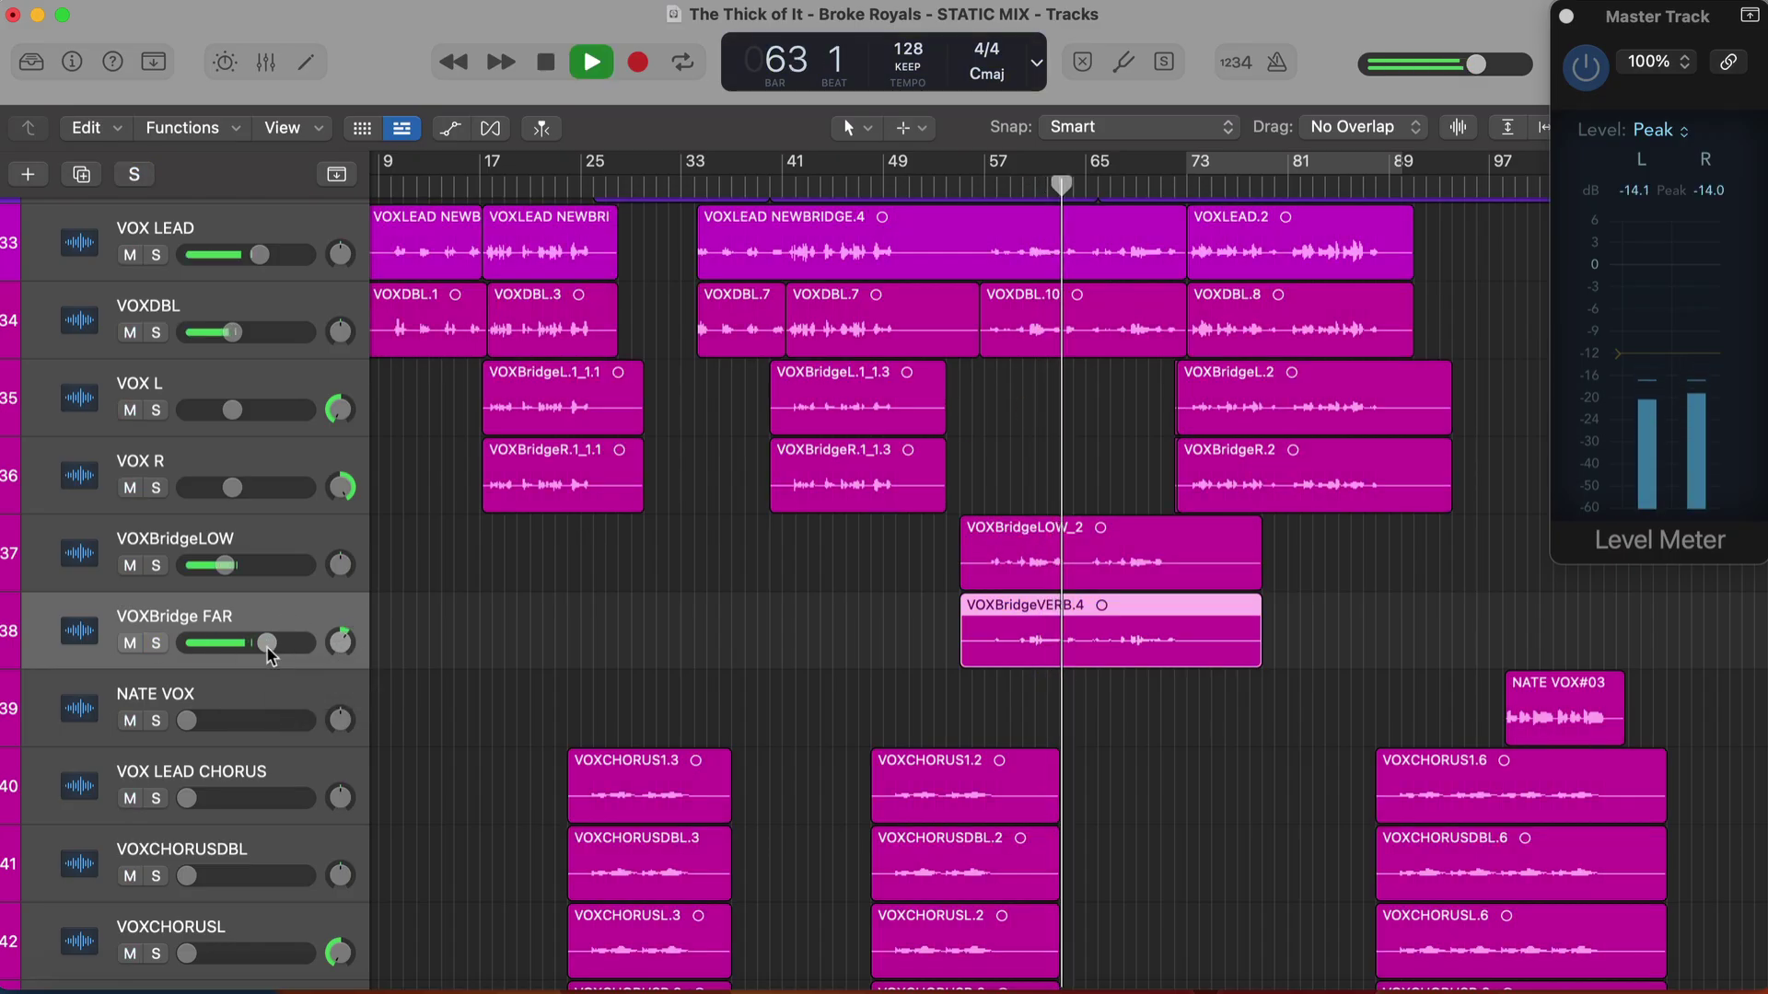
left_click(339, 642)
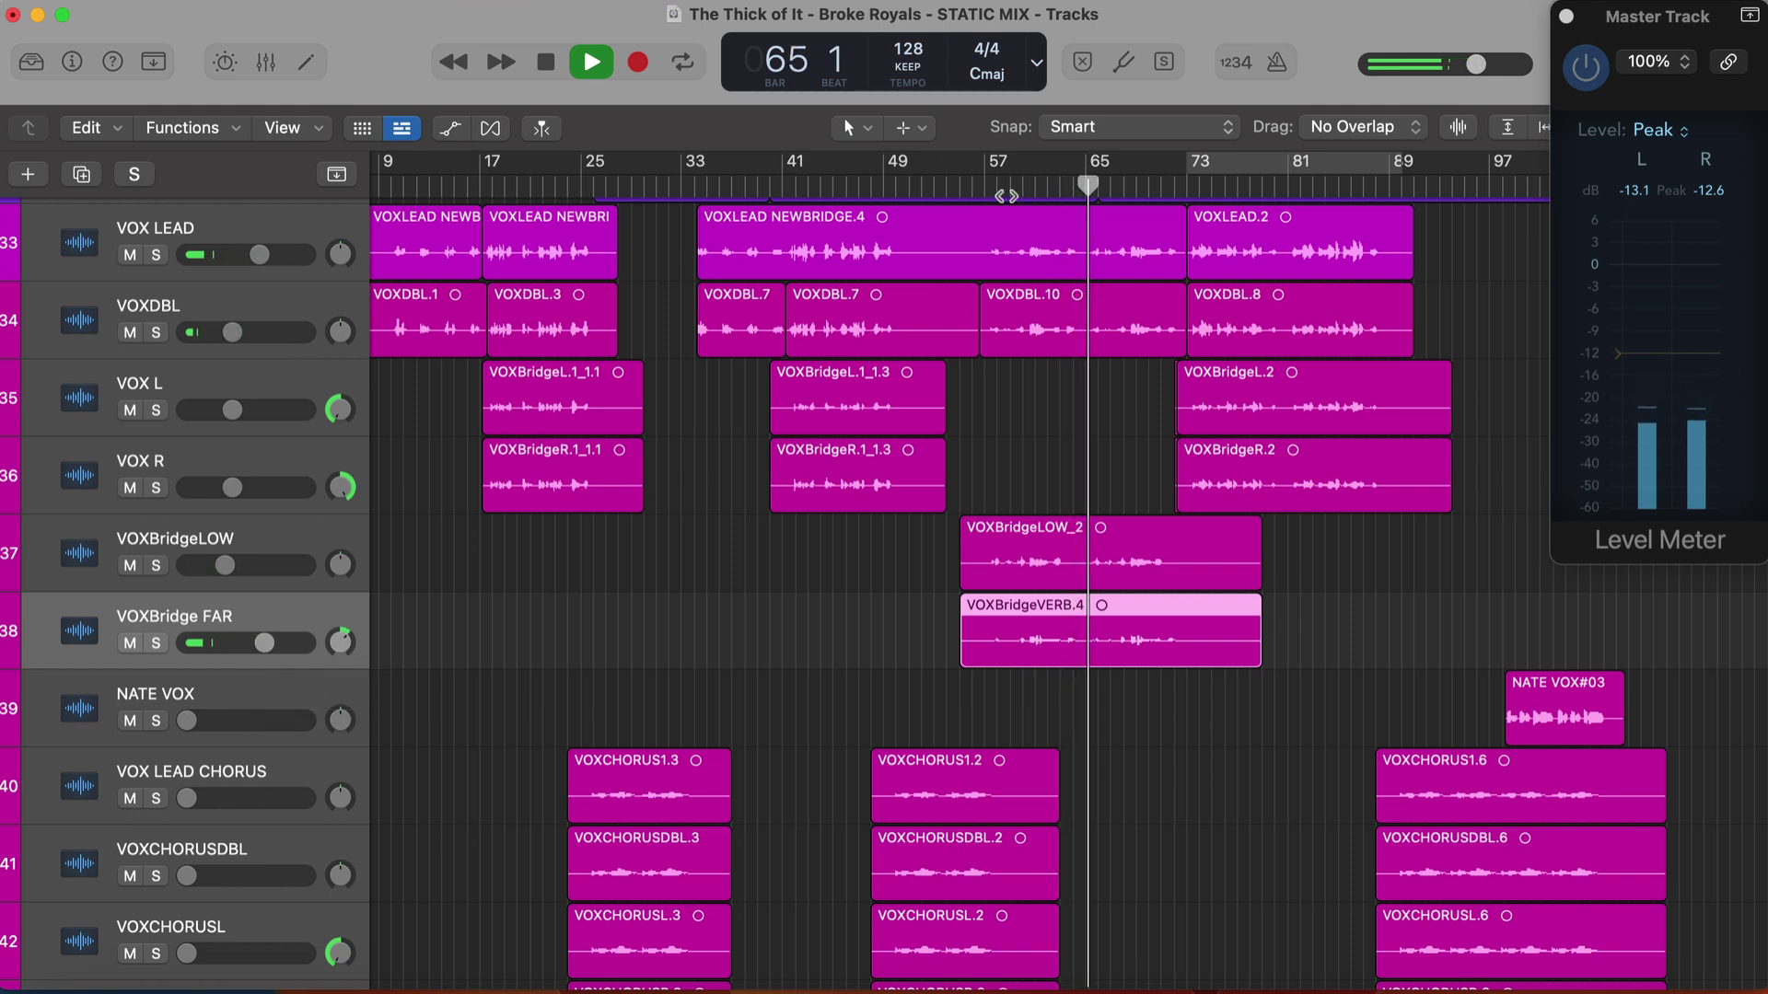
Set VOXBridge FAR to -2.7 dB, pan it further right, and stop at bar 51
left_click(262, 642)
left_click(262, 643)
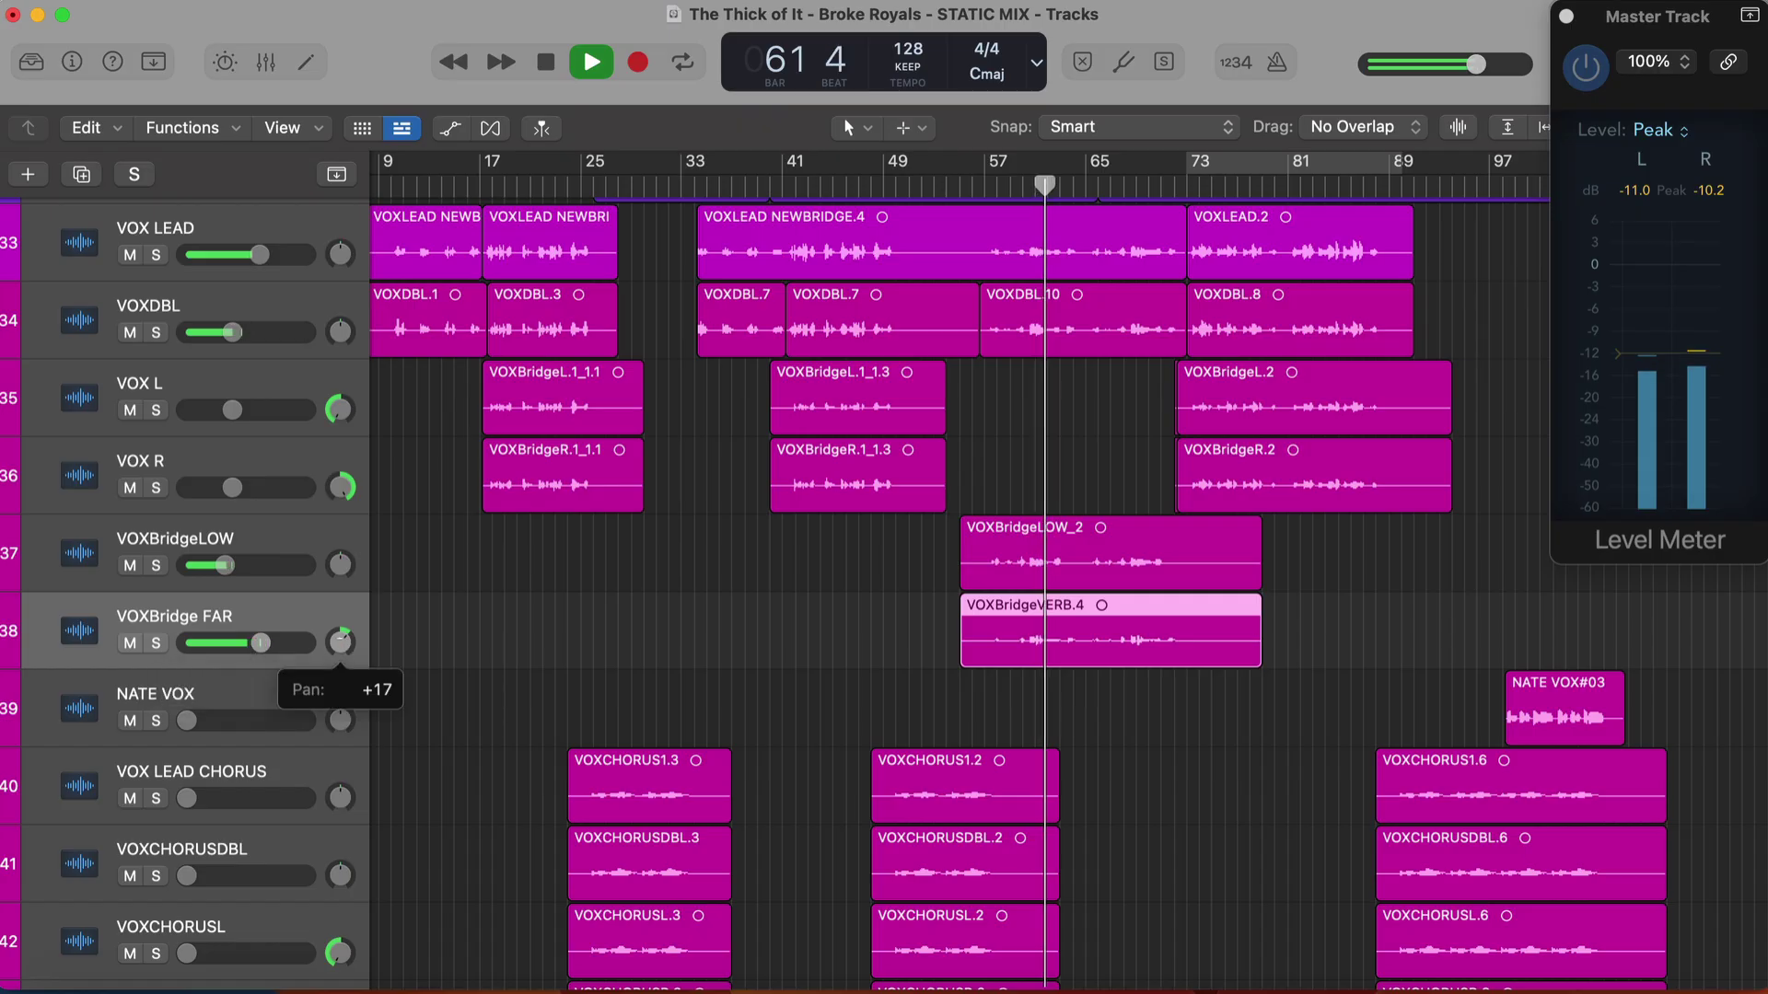
left_click_drag(340, 642, 342, 642)
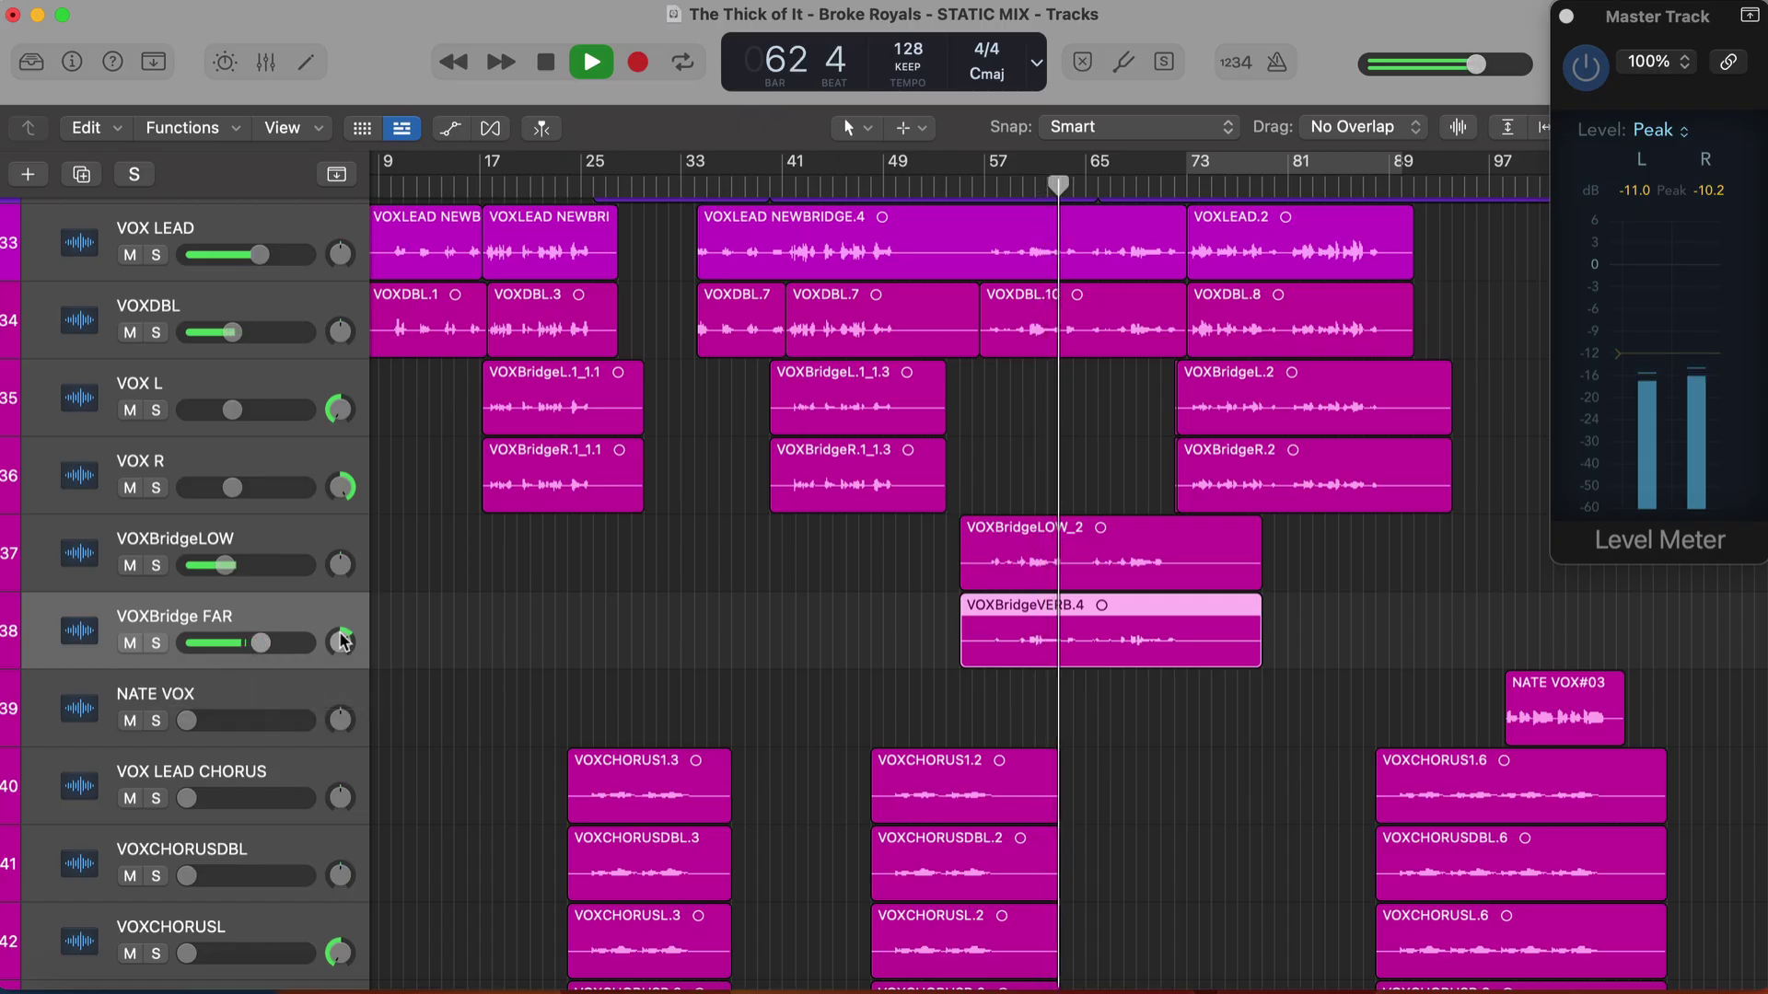
left_click(262, 643)
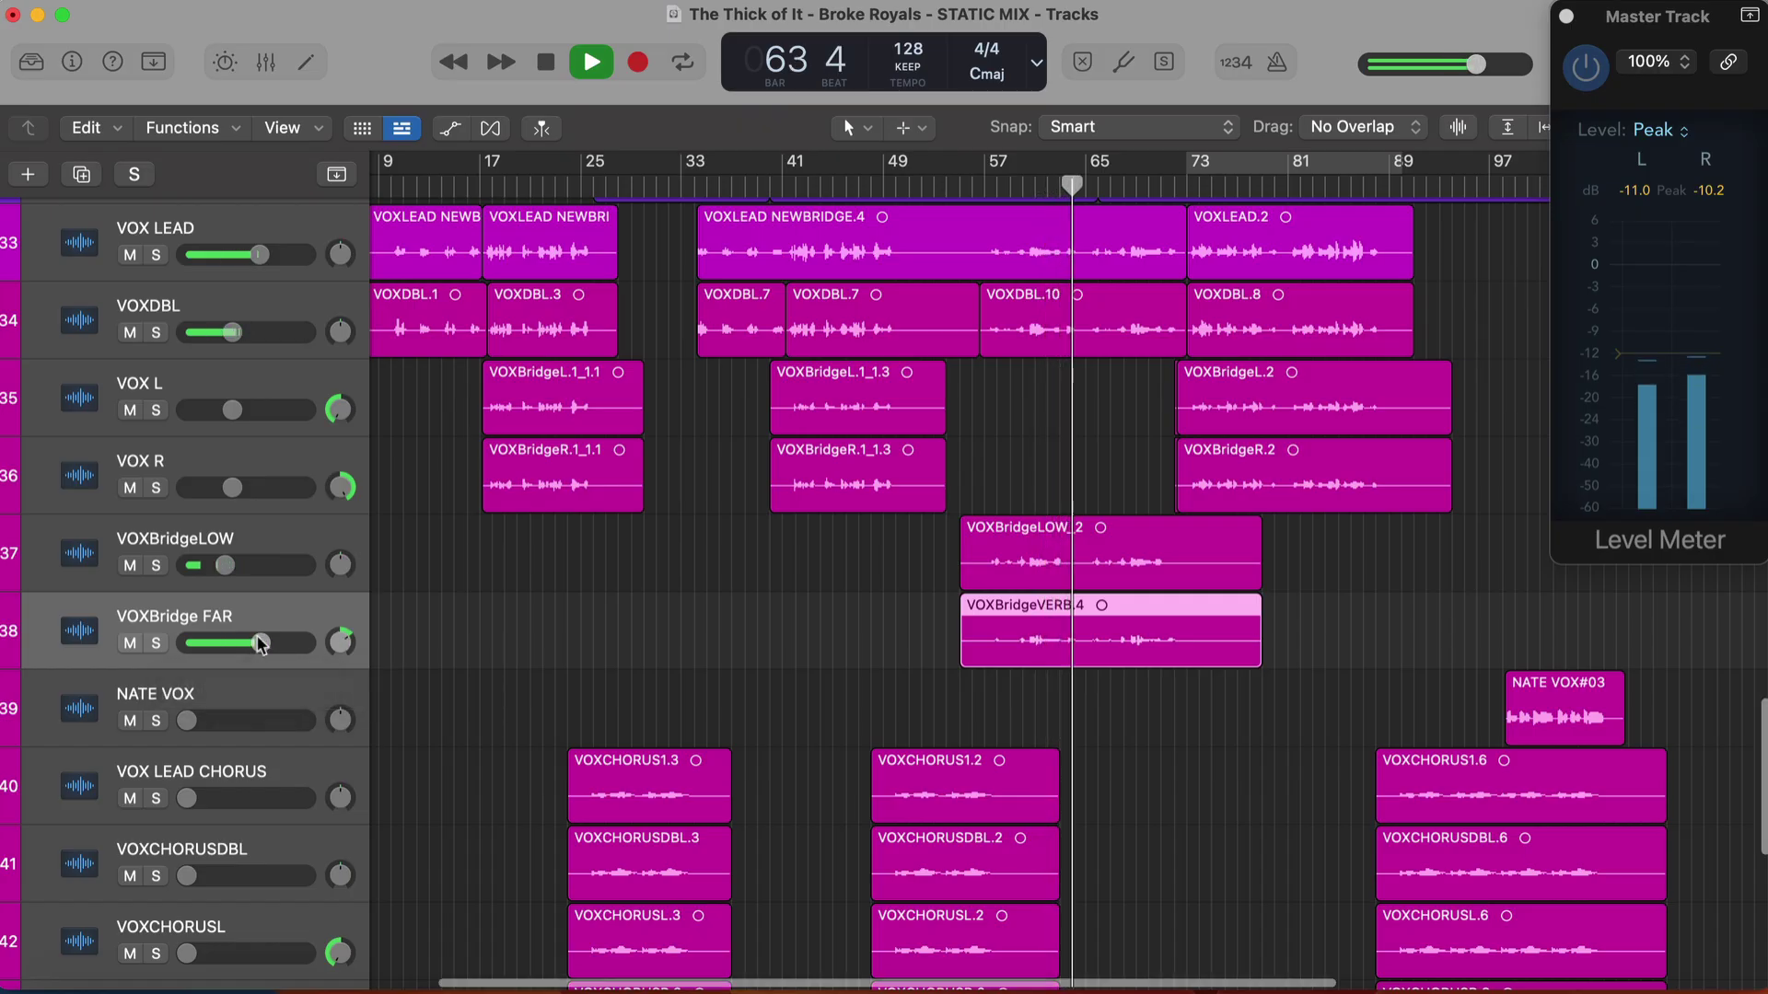
scroll(161, 622, "down", 3)
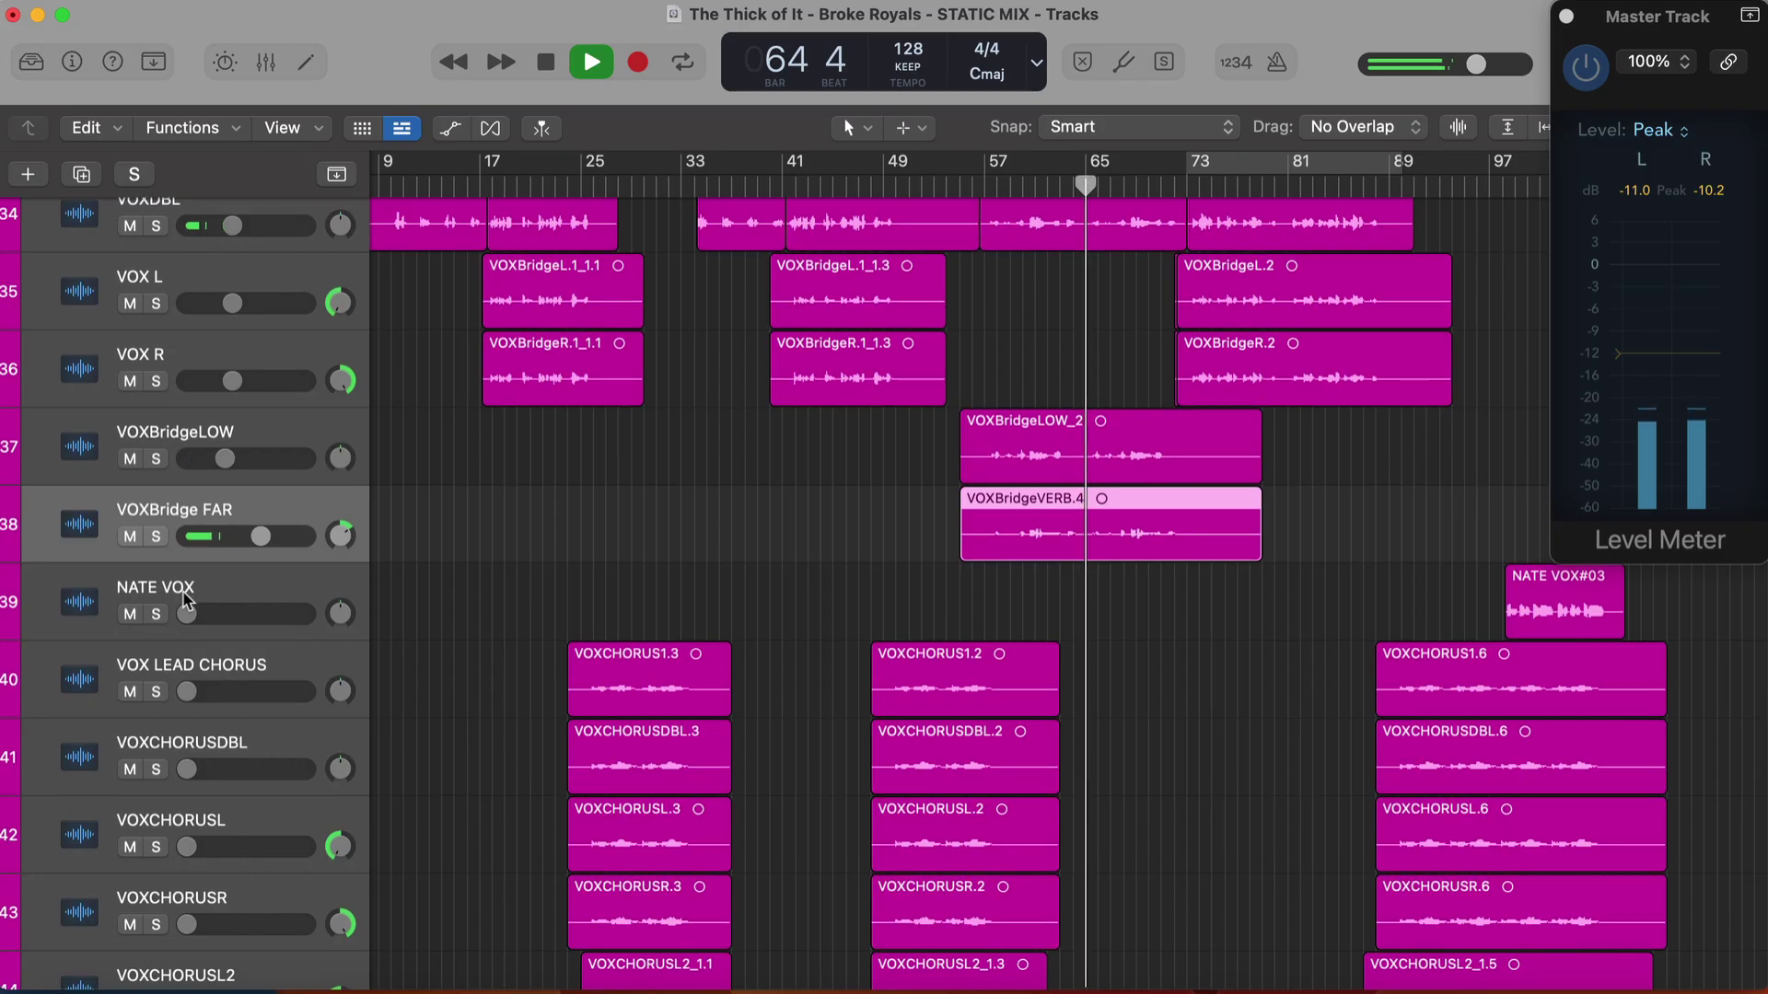
scroll(742, 442, "down", 3)
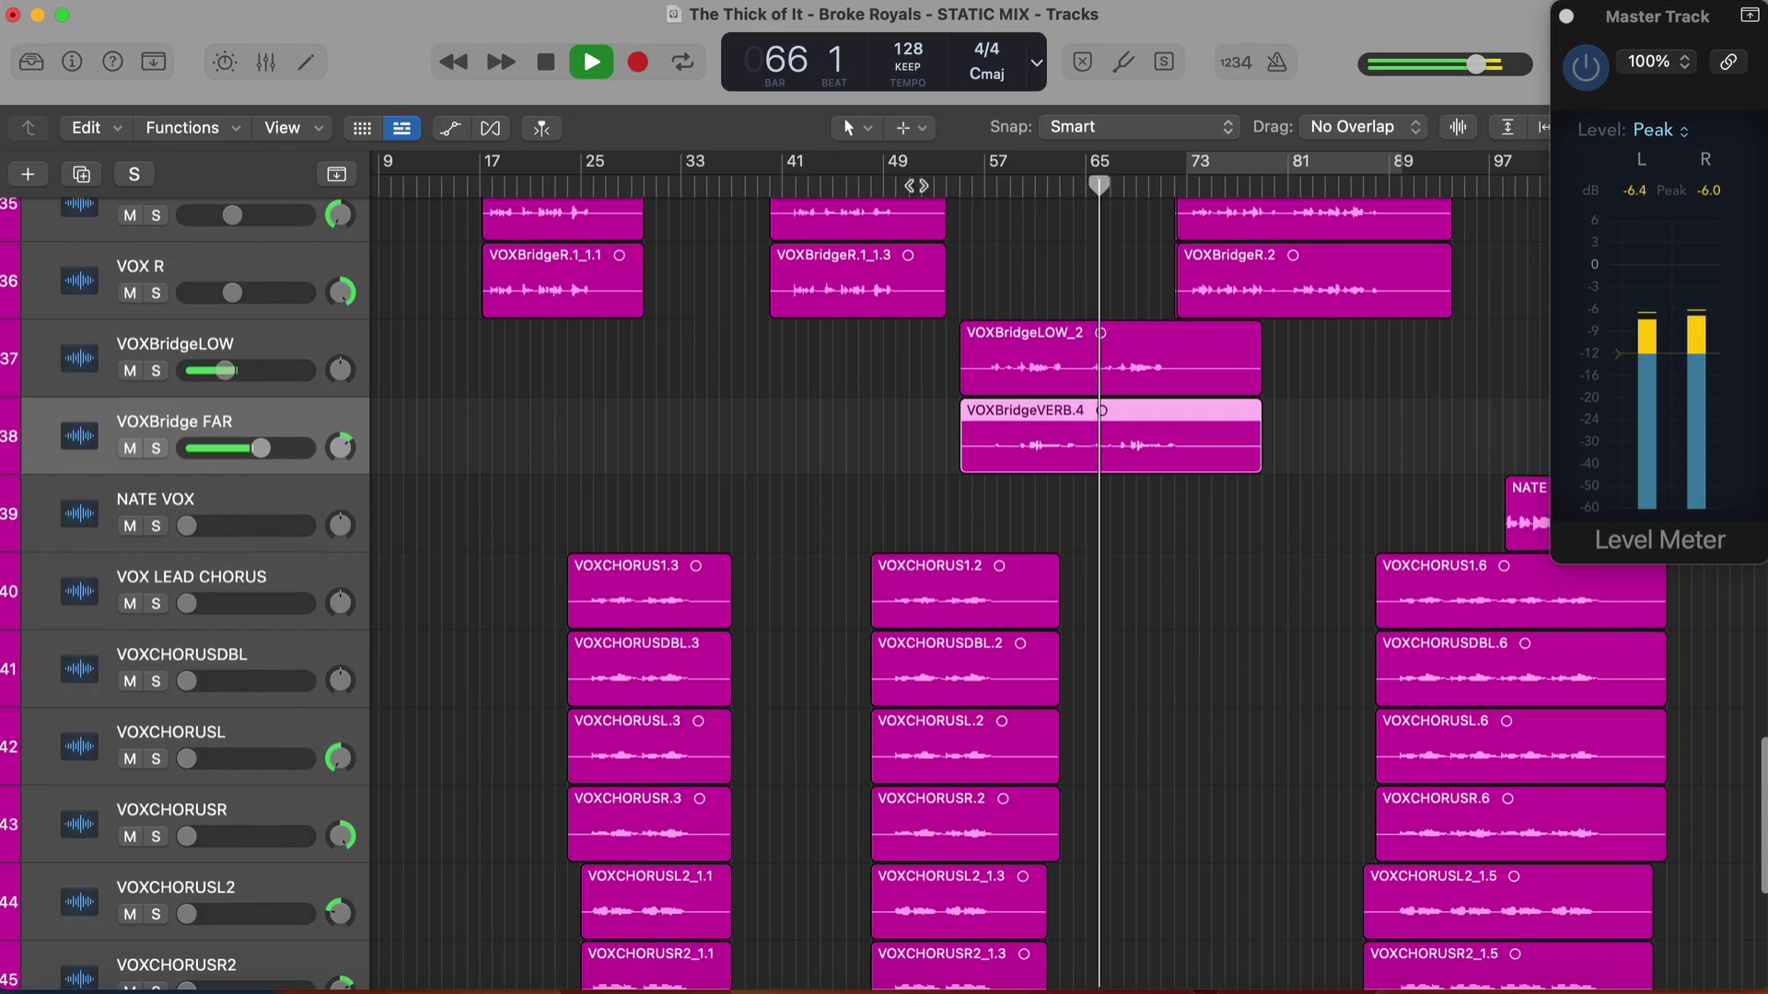
key("space")
Solo VOX LEAD CHORUS and raise its fader up from silence during playback
scroll(498, 531, "down", 3)
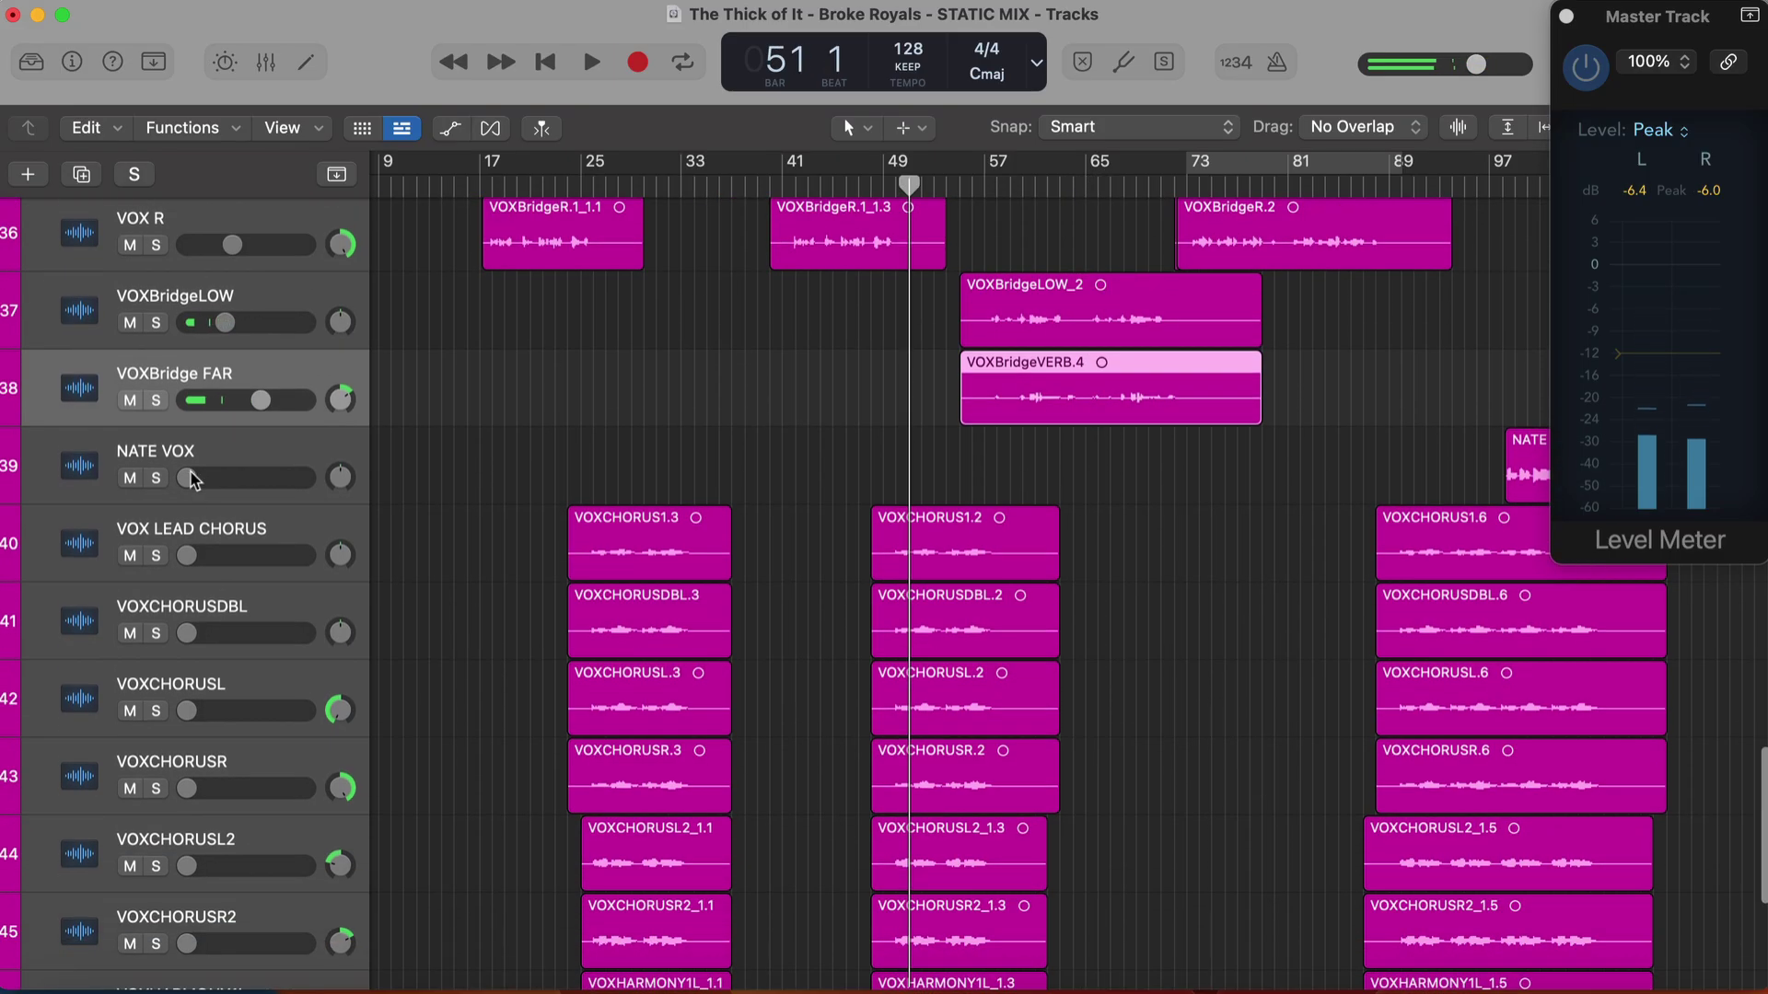
scroll(202, 498, "down", 1)
left_click(204, 496)
scroll(206, 493, "down", 2)
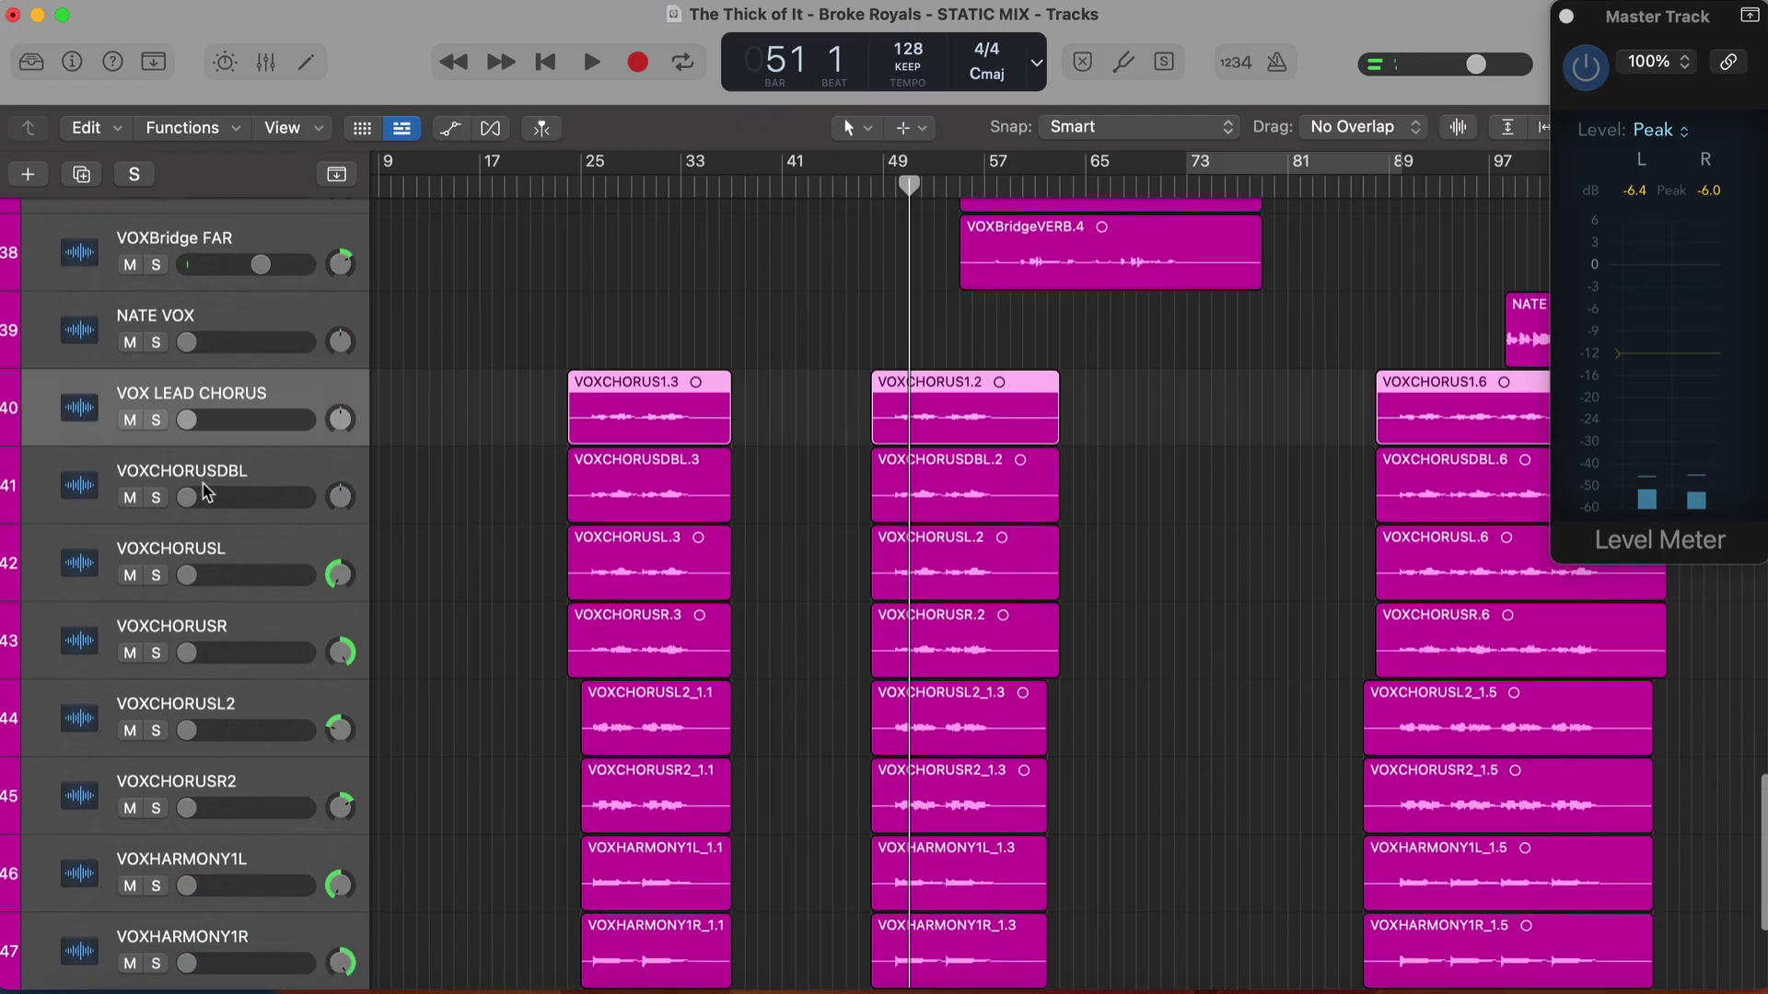
key("s")
key("space")
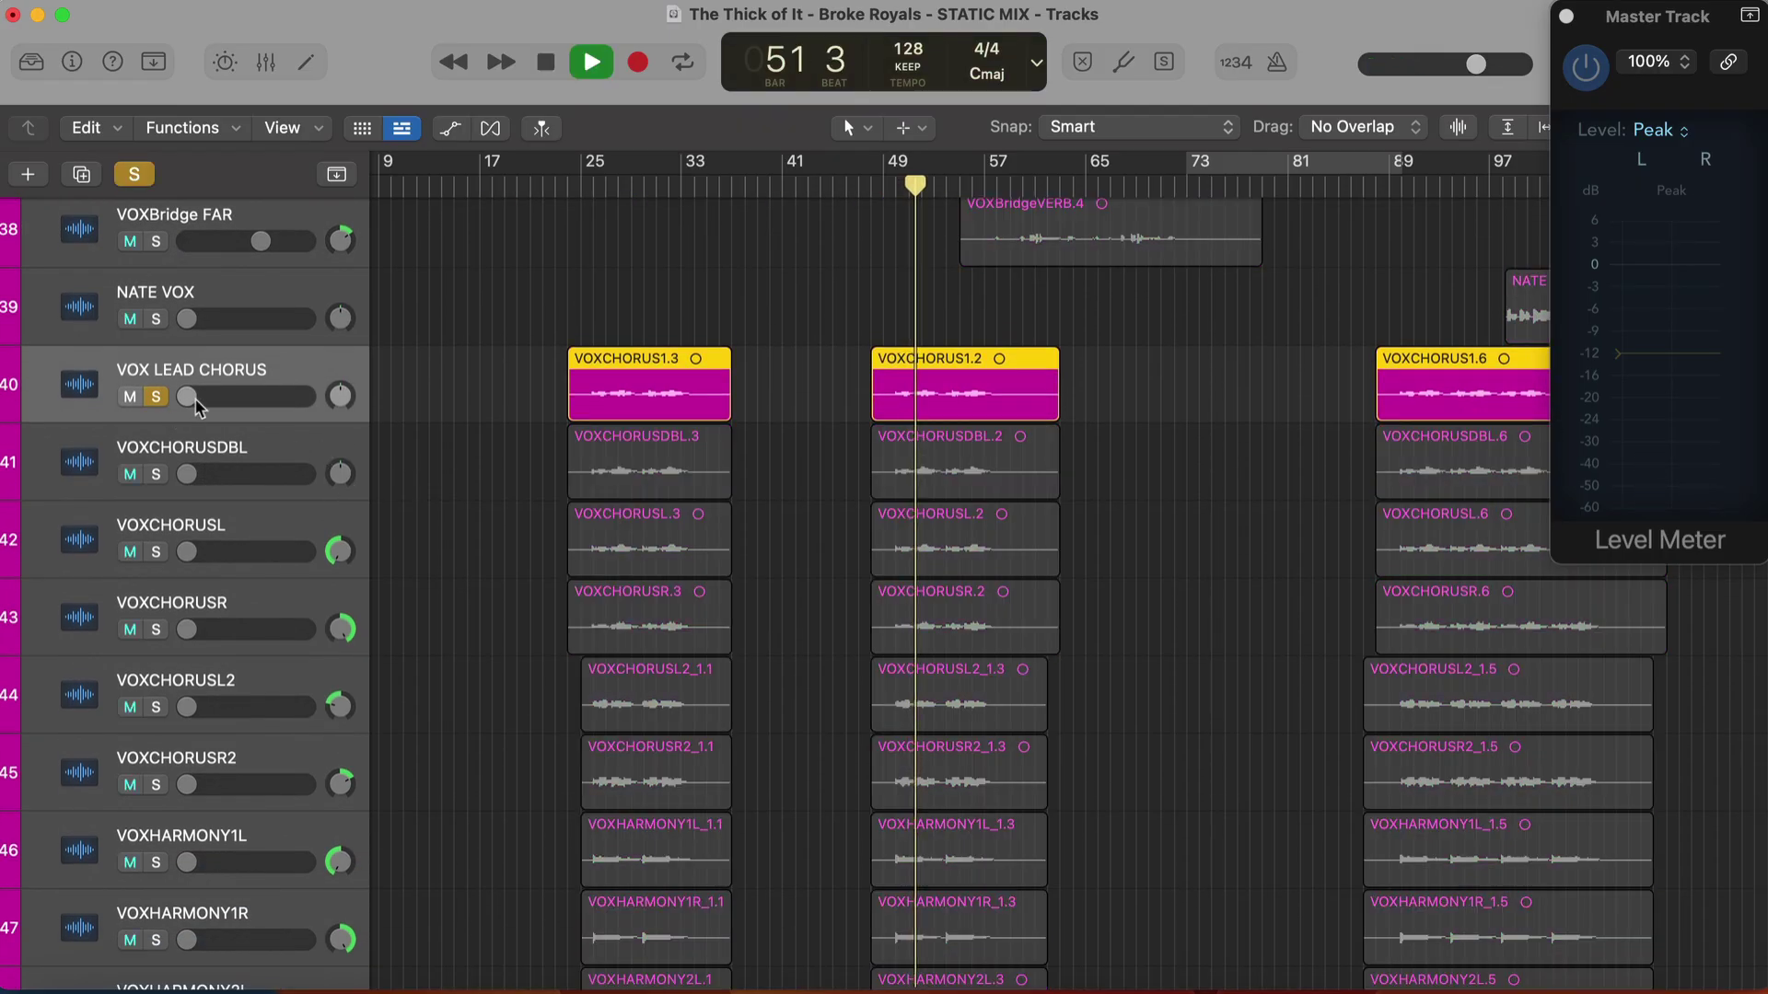
left_click_drag(189, 397, 274, 397)
key("space")
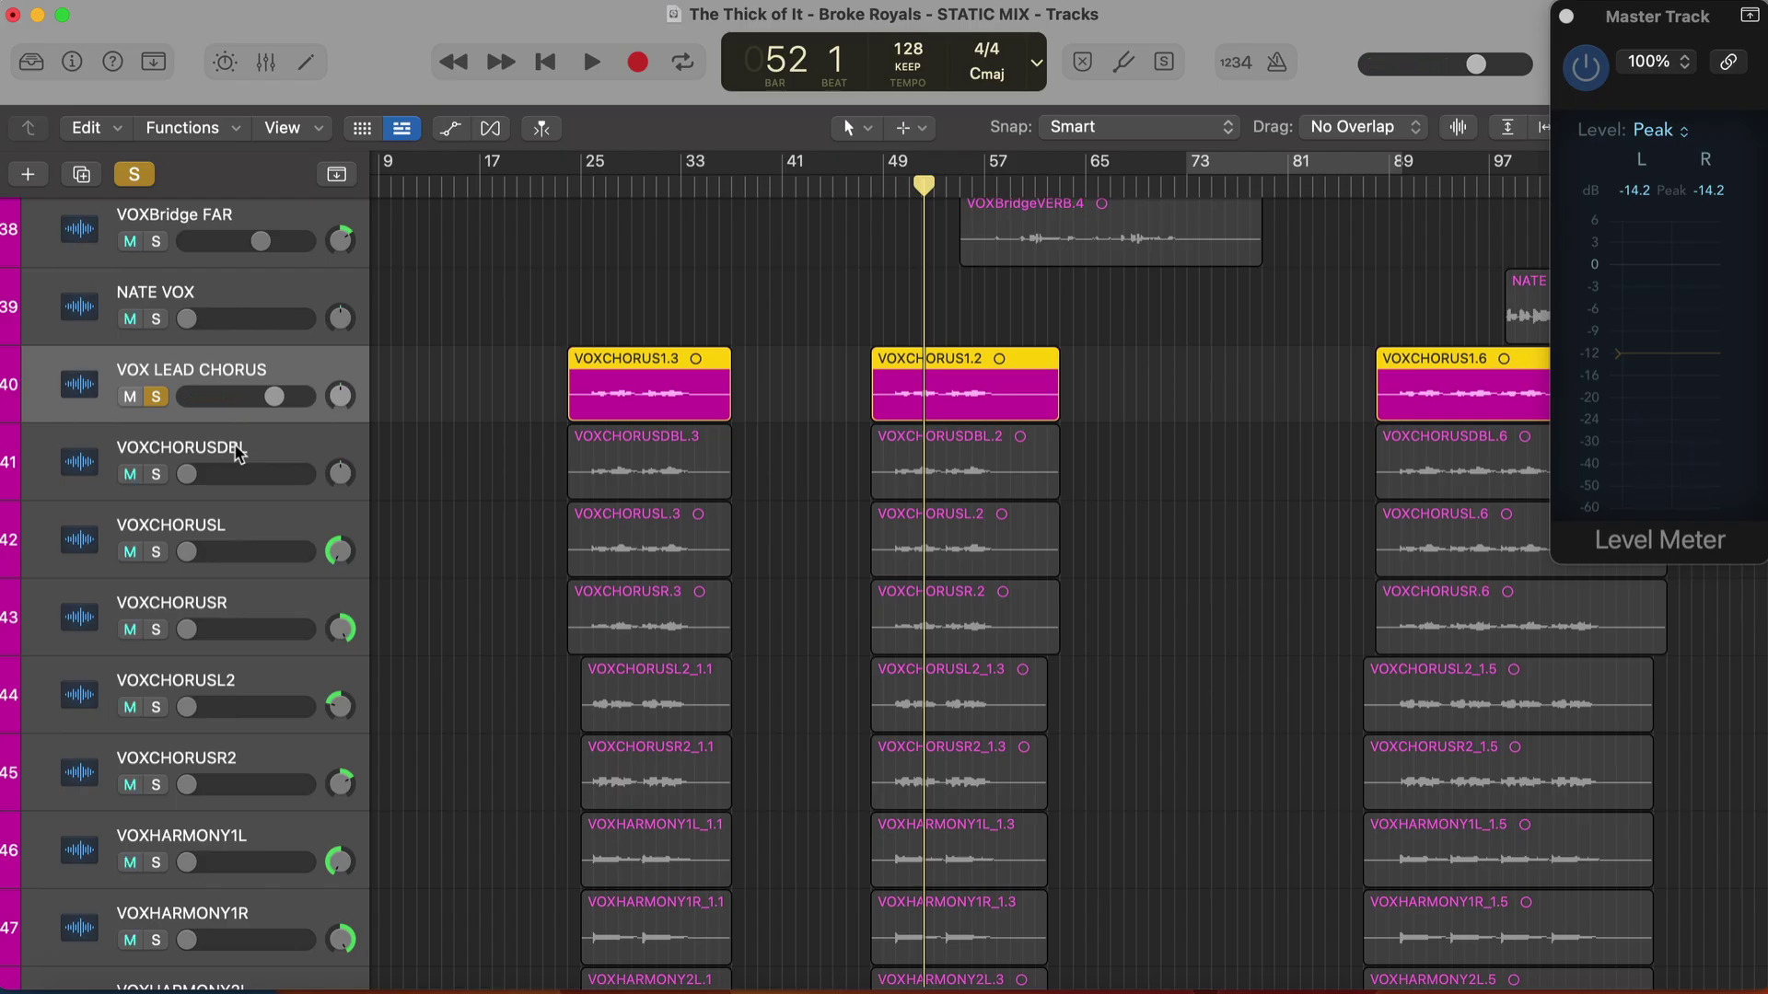
Replay the chorus and raise VOXCHORUSDBL to about -11 dB, soloed with the lead chorus
key("space")
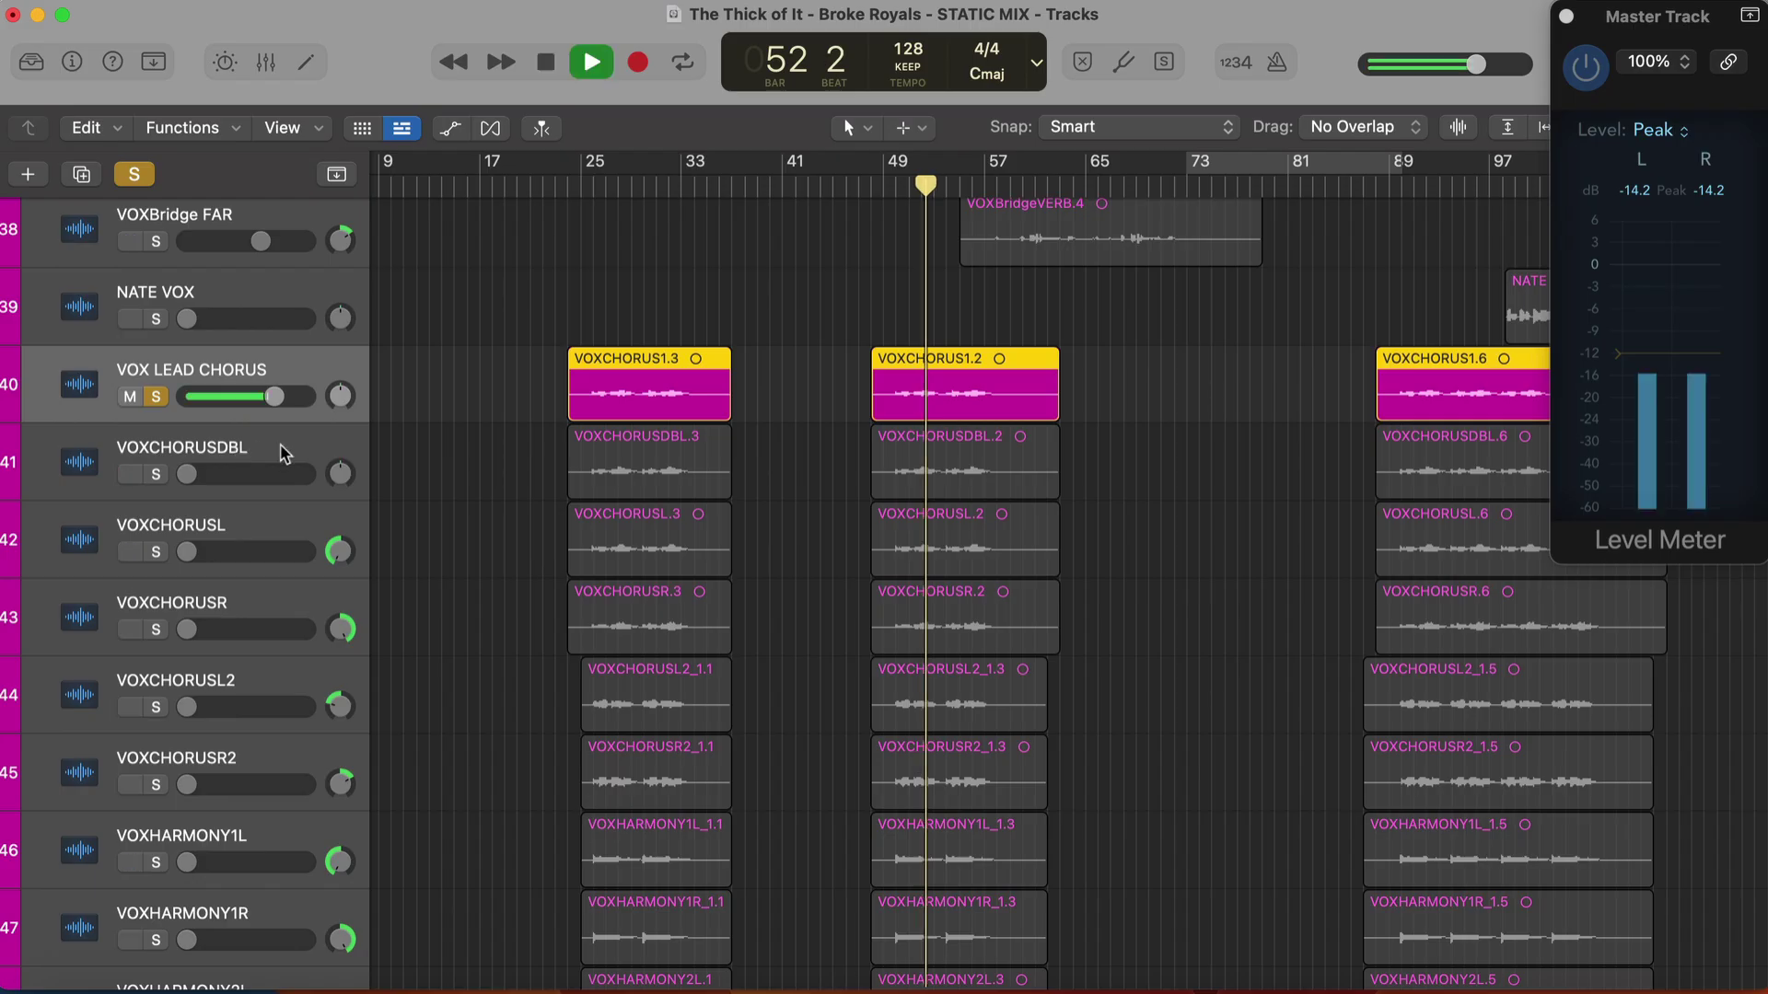
left_click(156, 474, "alt")
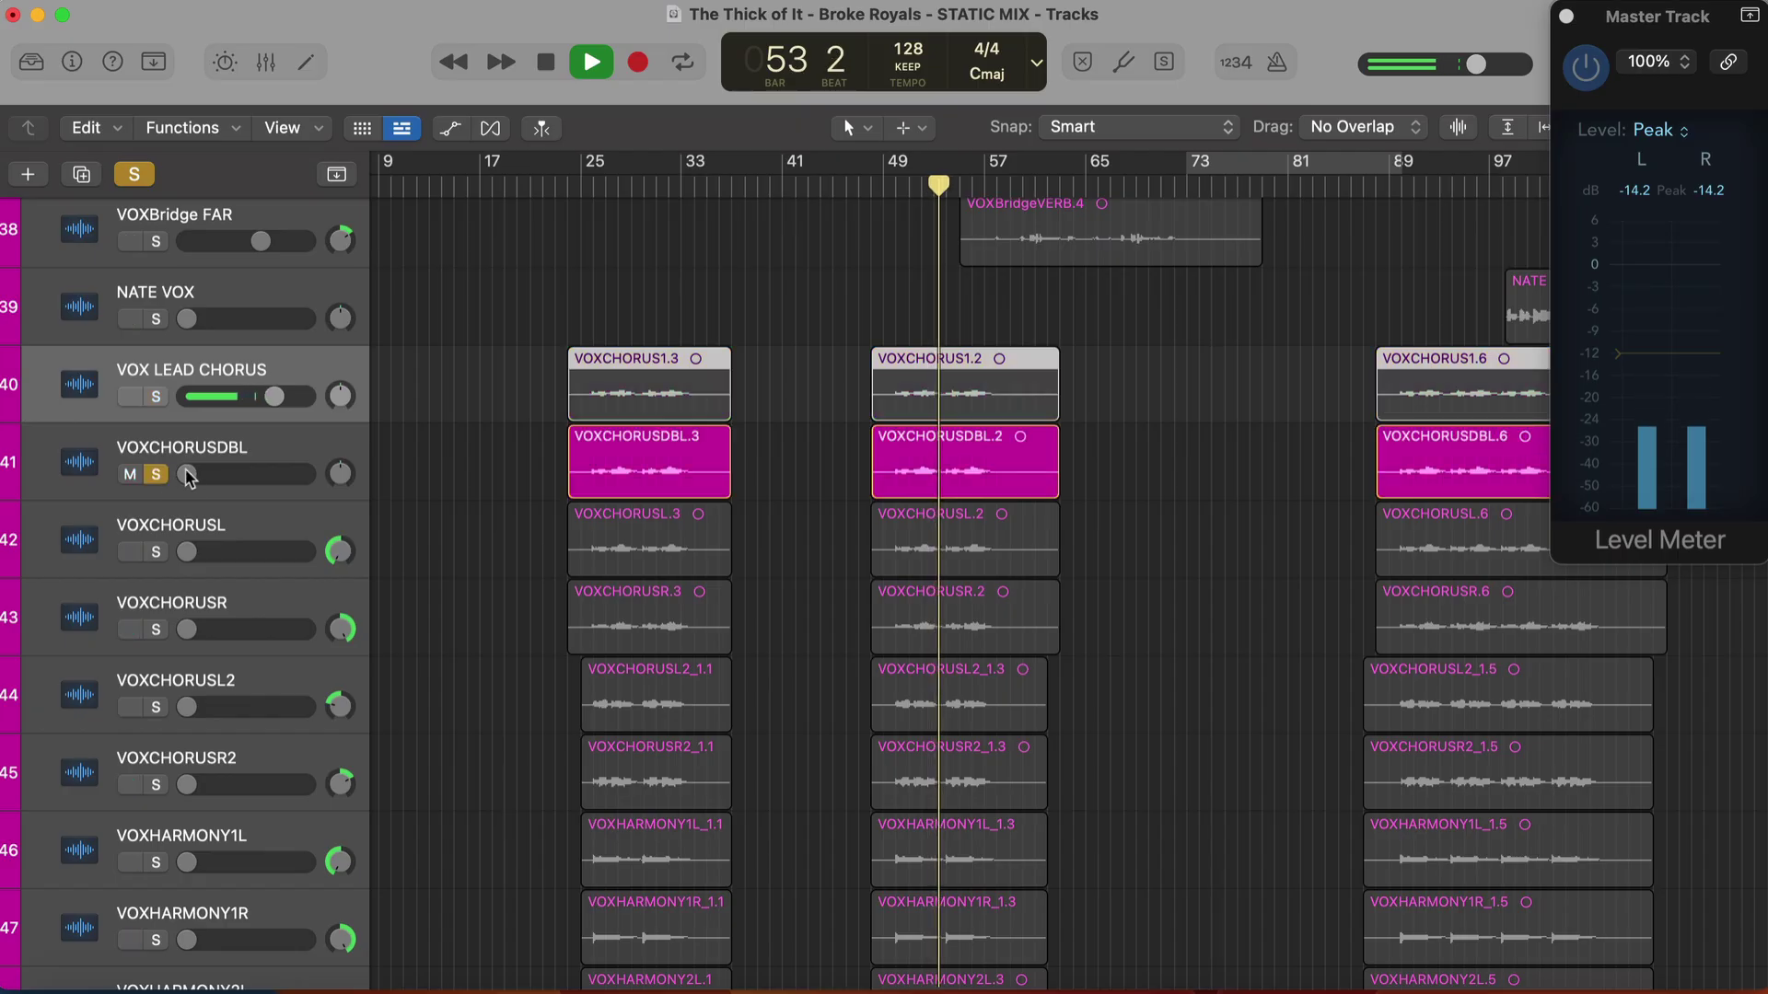
key("ctrl+s")
left_click_drag(187, 474, 247, 475)
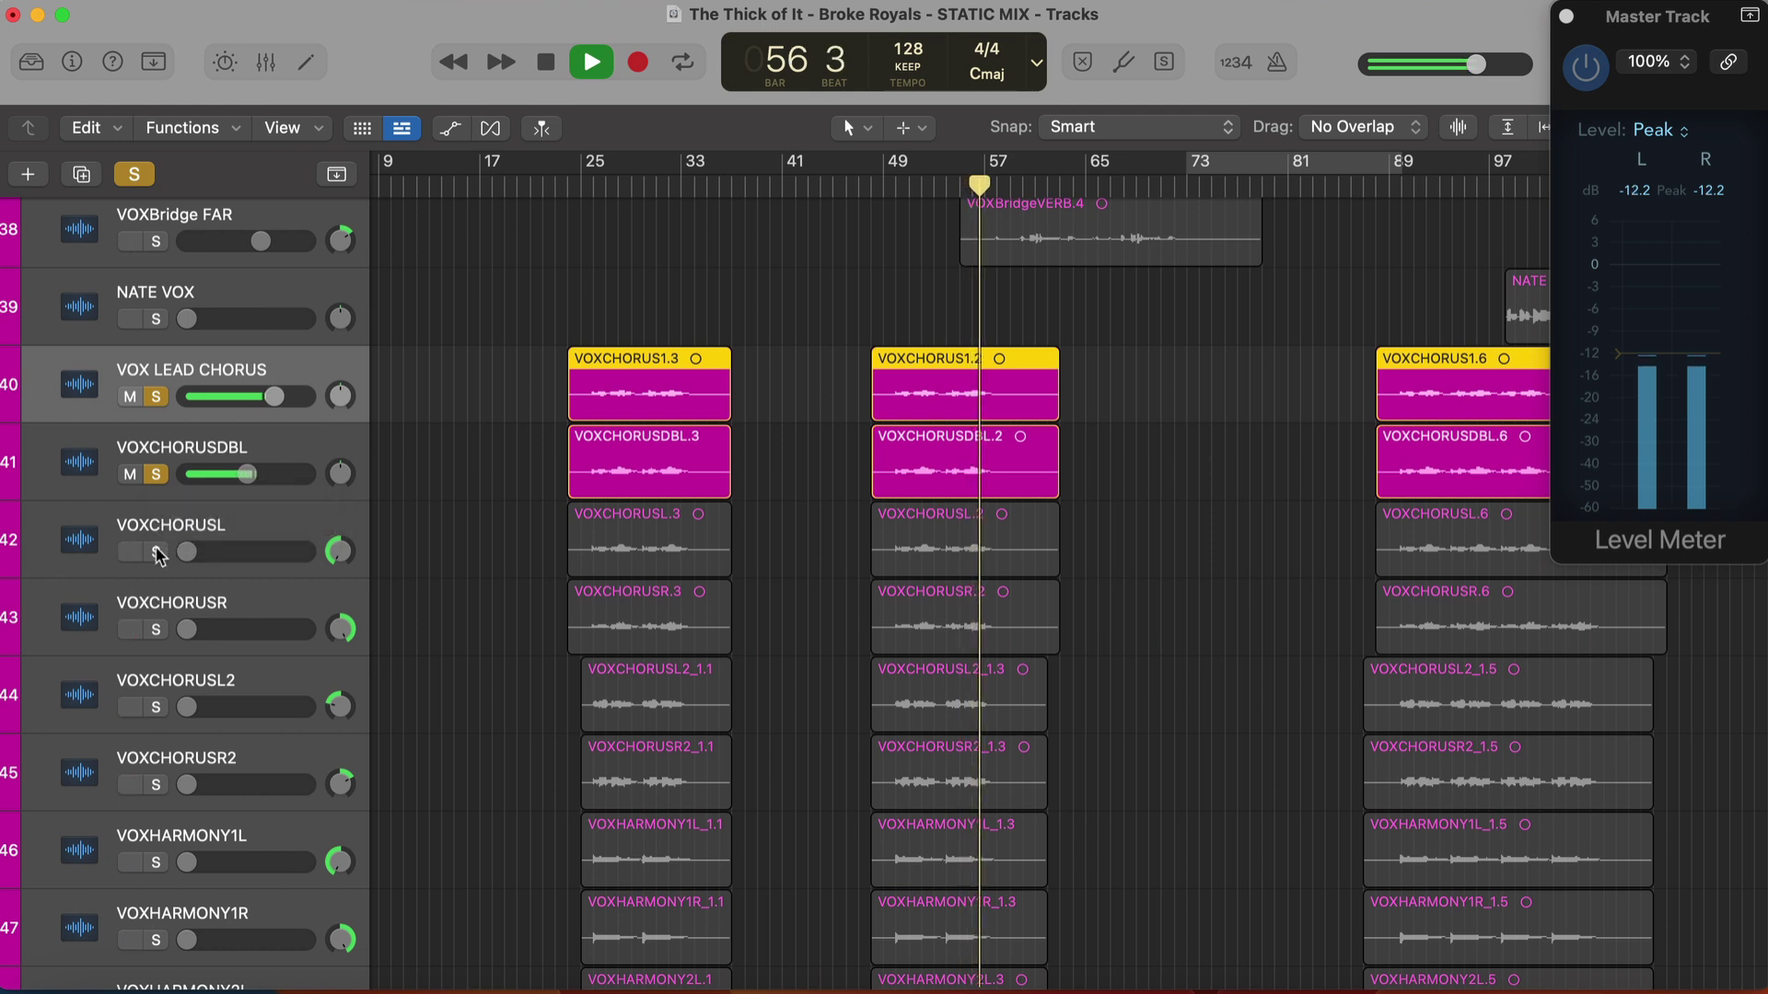
Solo VOXCHORUSL and VOXCHORUSR and raise both together to about -13.2 dB
left_click(157, 551)
left_click(157, 630)
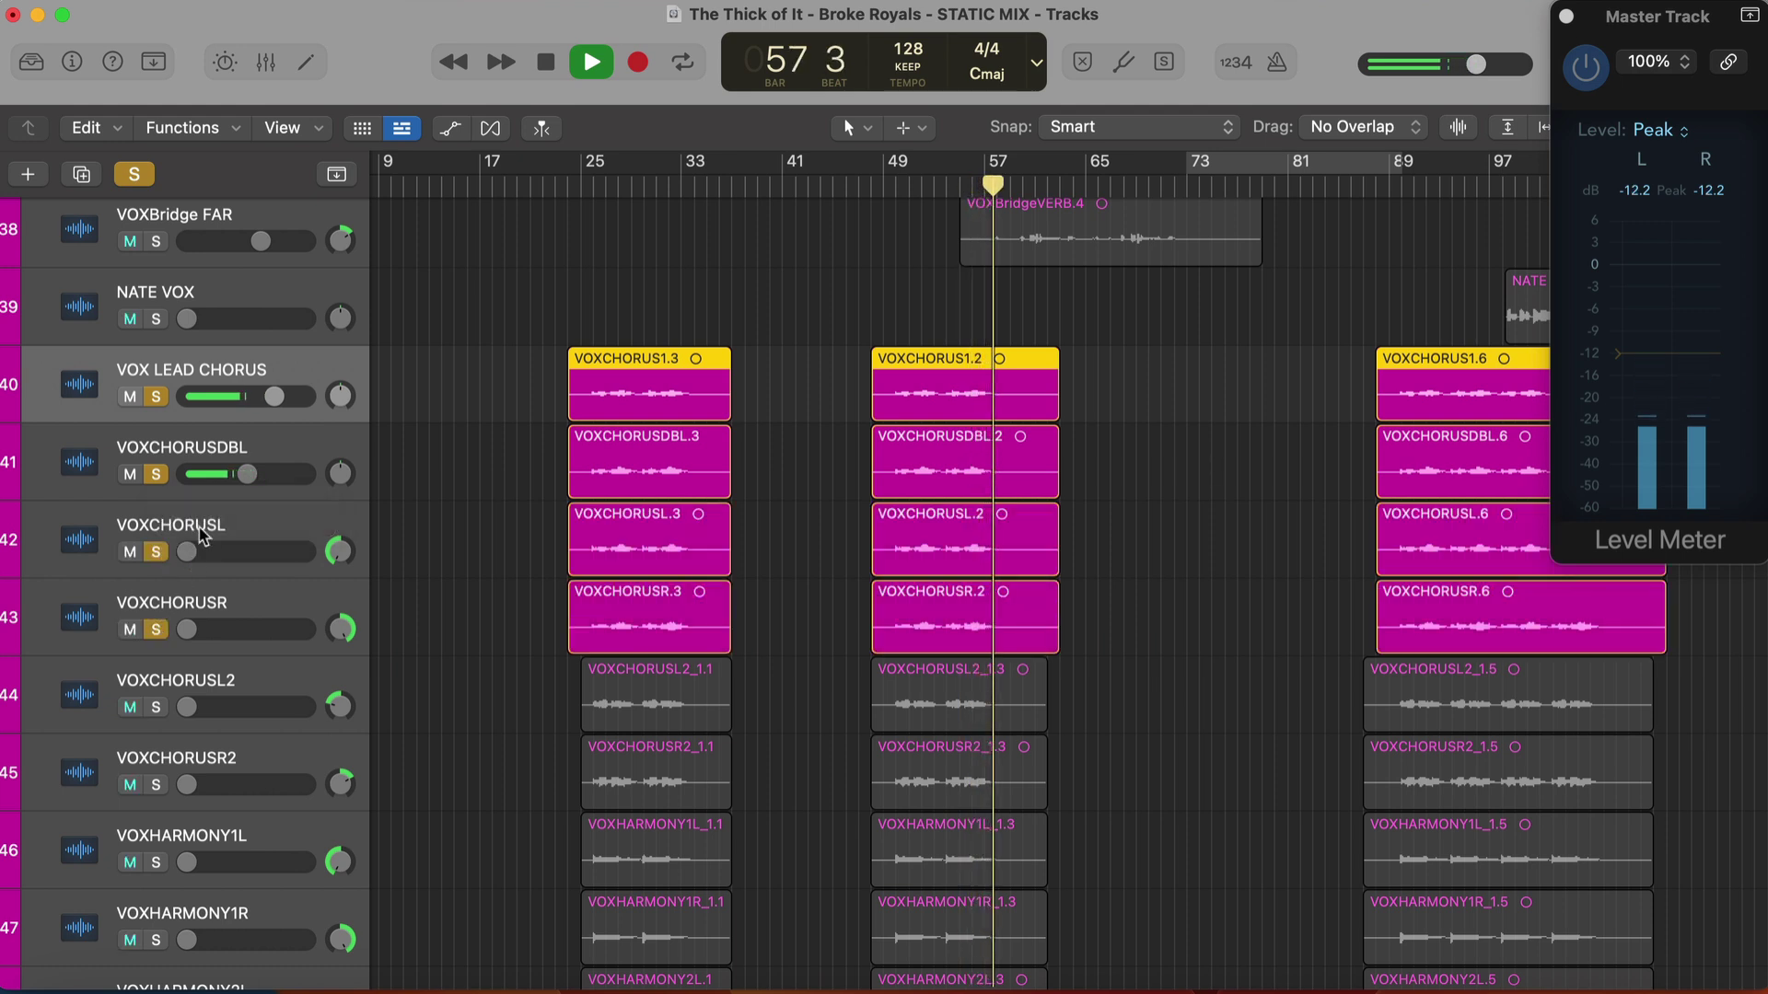
left_click(267, 527)
left_click(267, 604, "shift")
left_click_drag(187, 552, 216, 552)
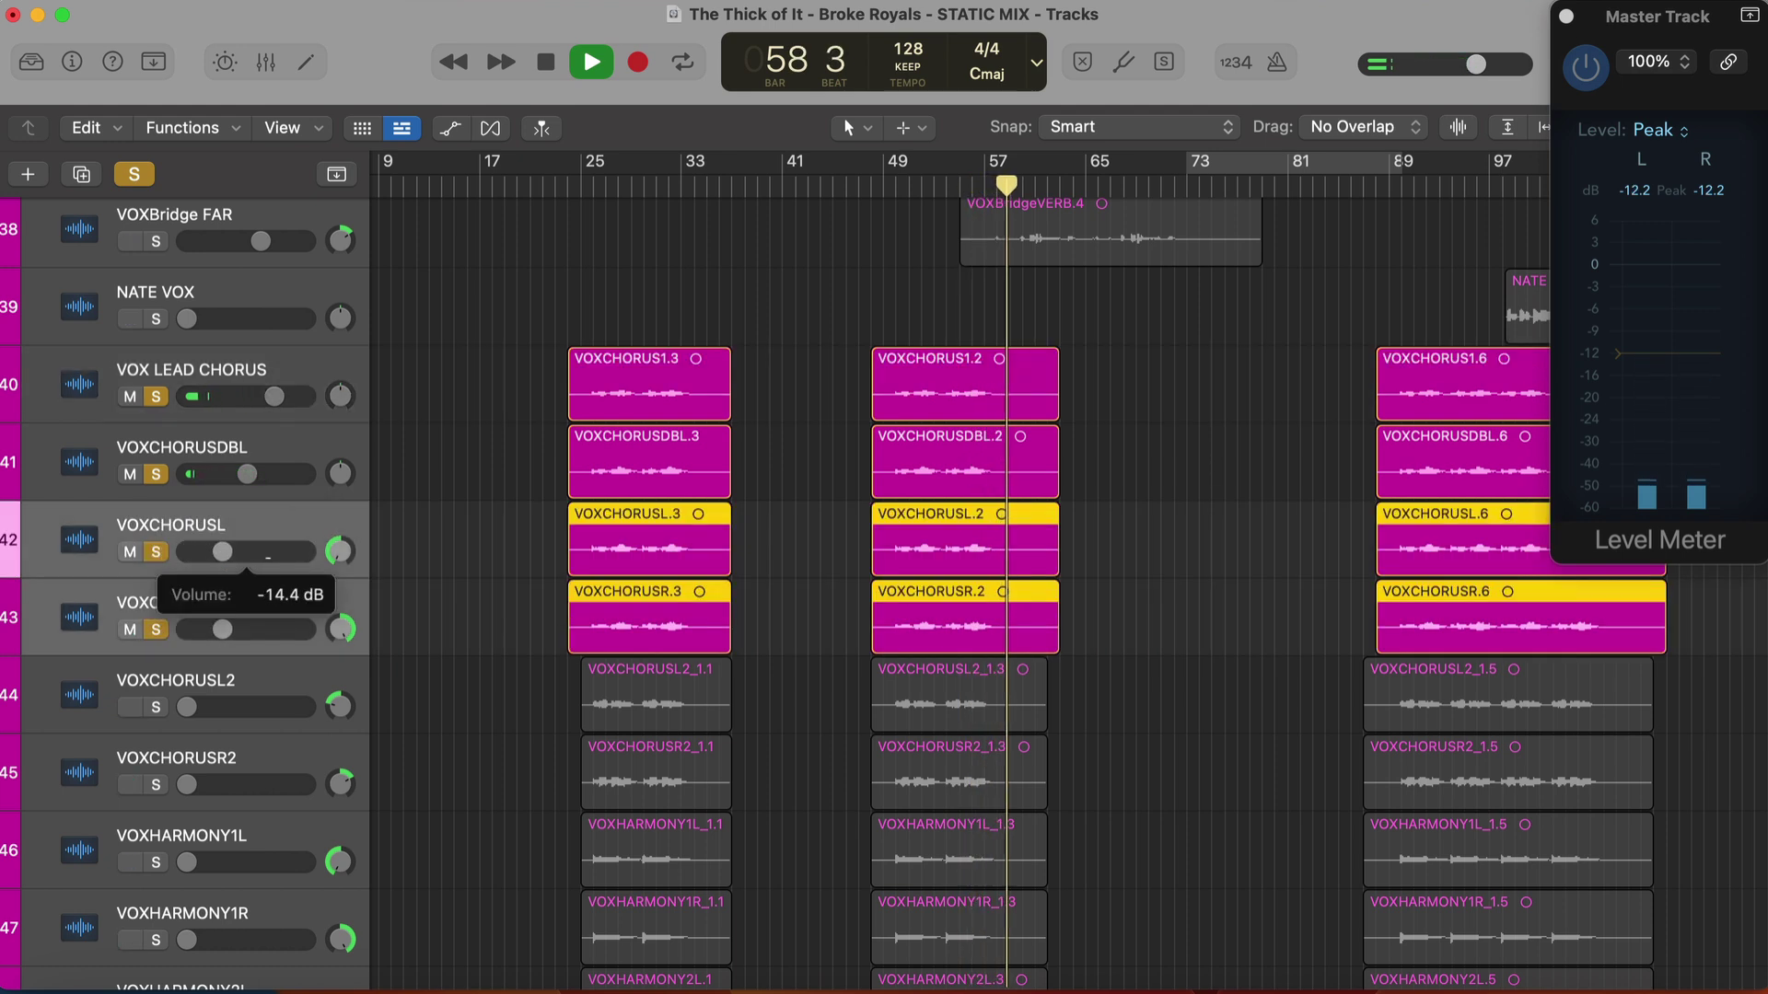
key("shift+comma")
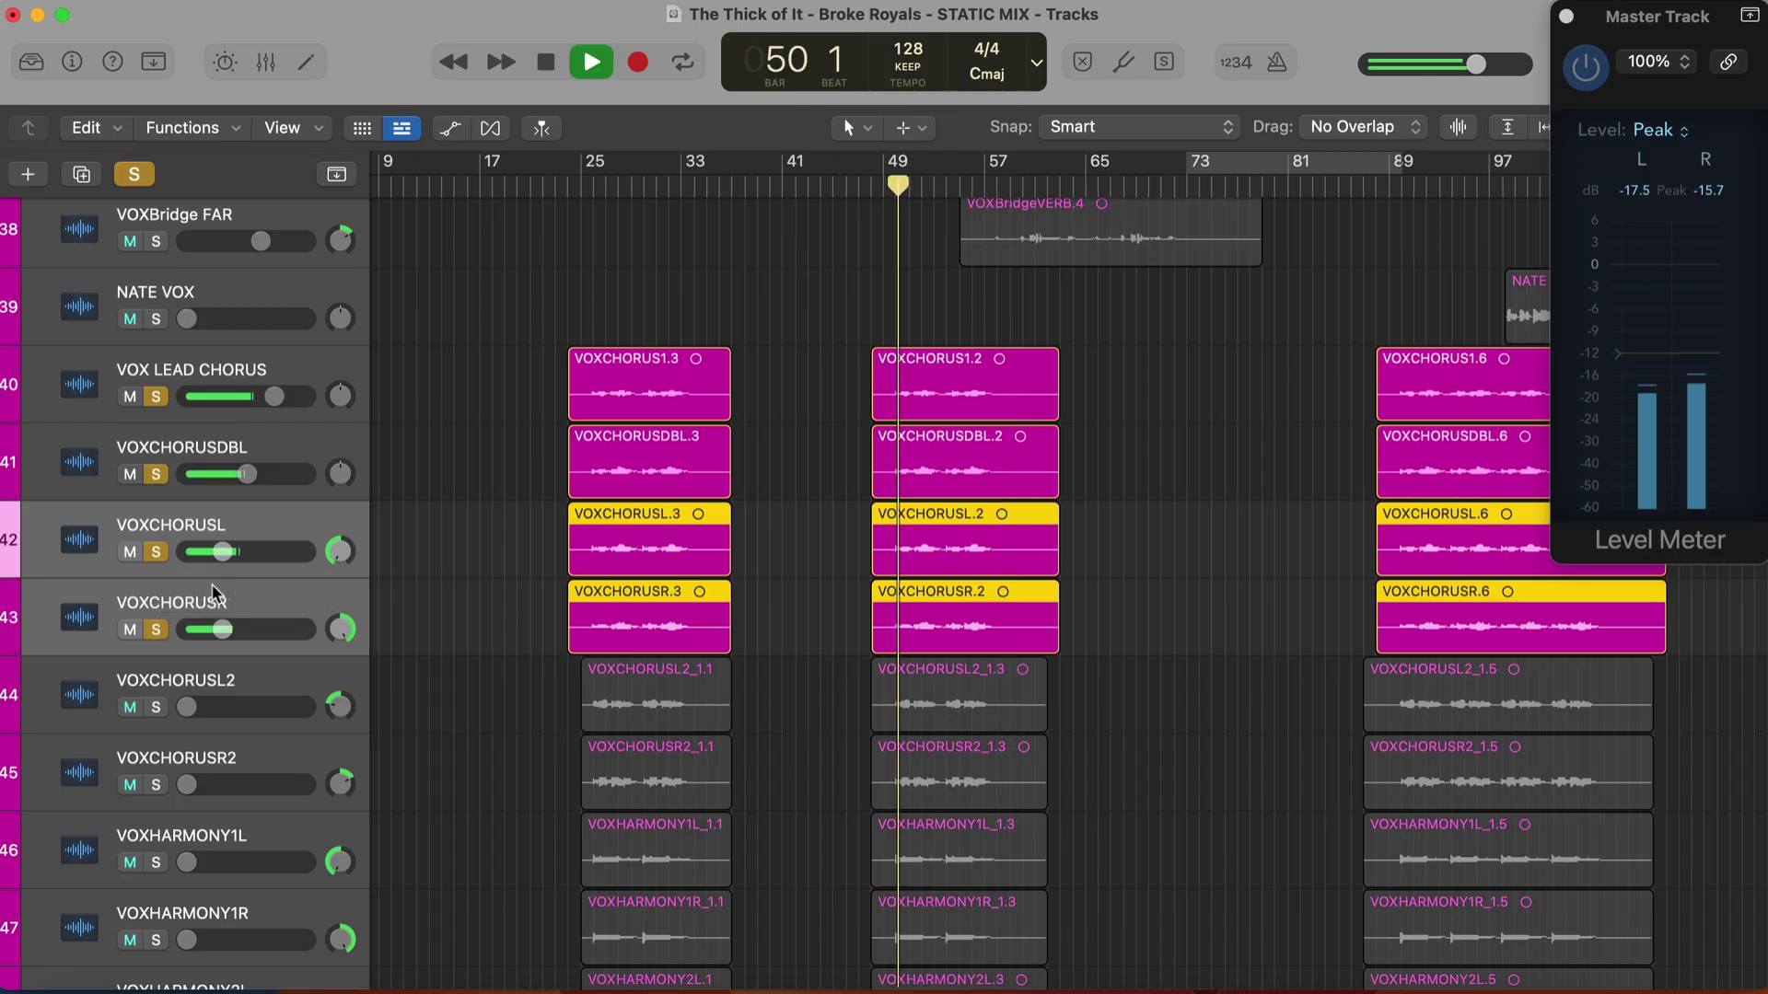
left_click_drag(222, 551, 225, 552)
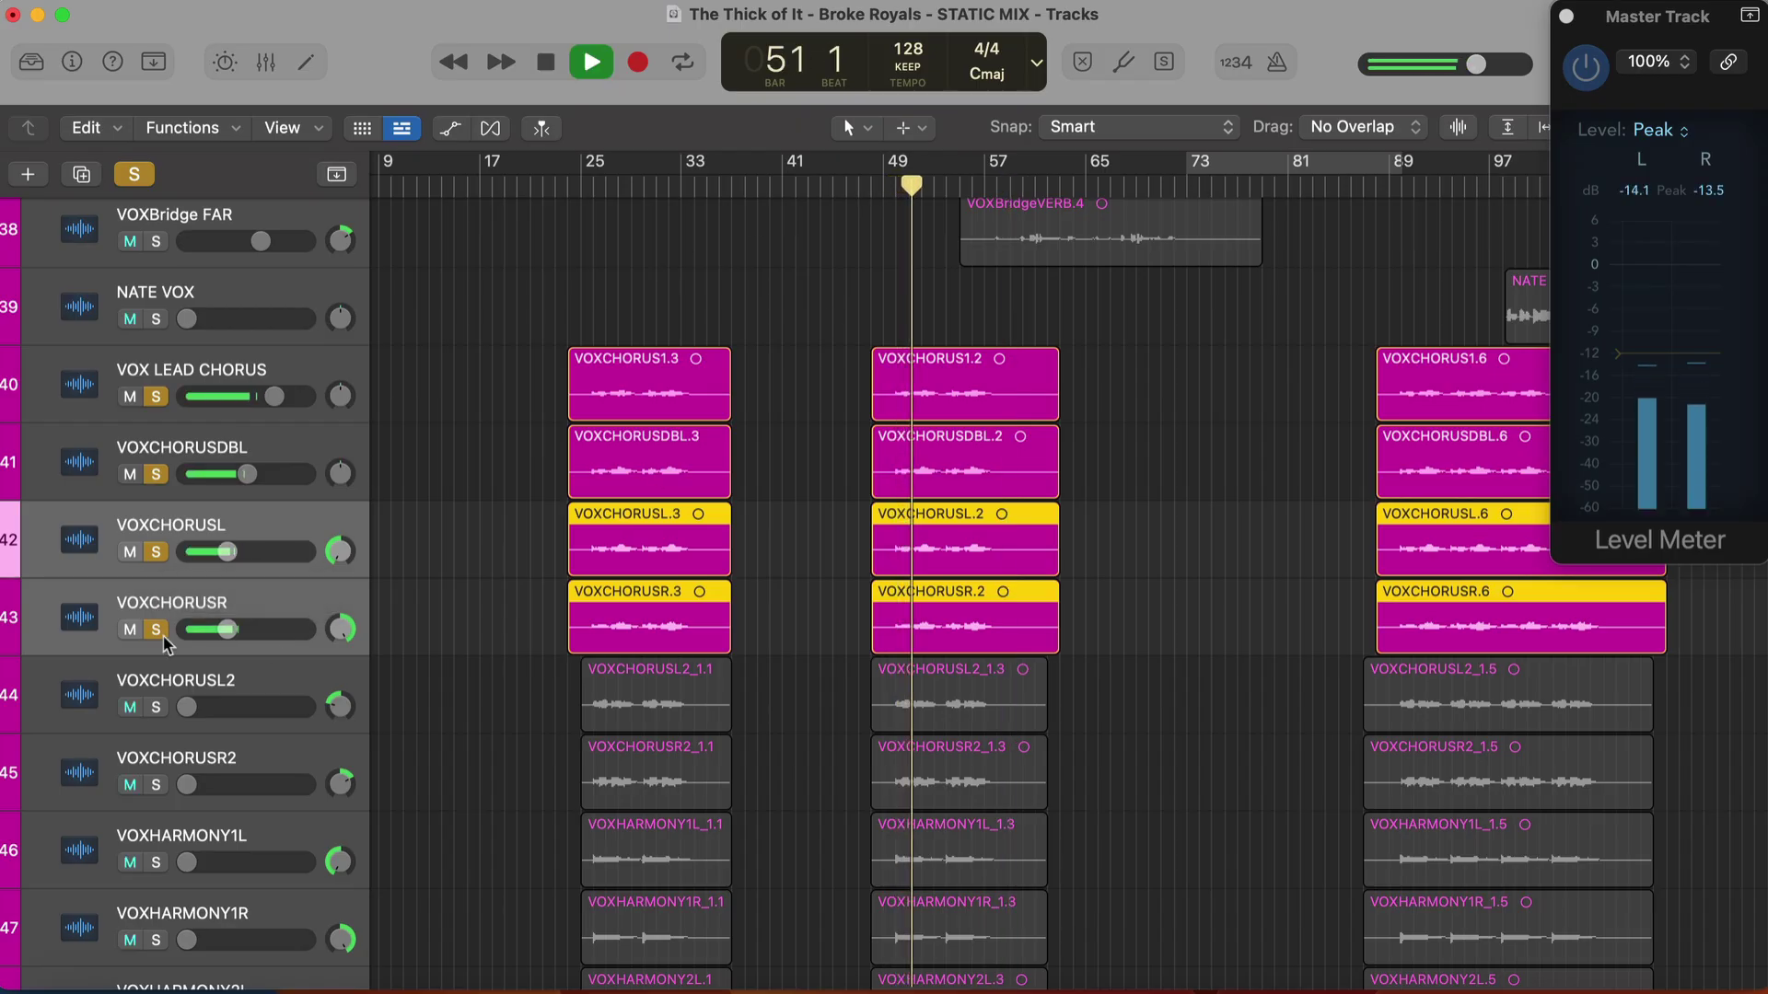
scroll(167, 644, "down", 4)
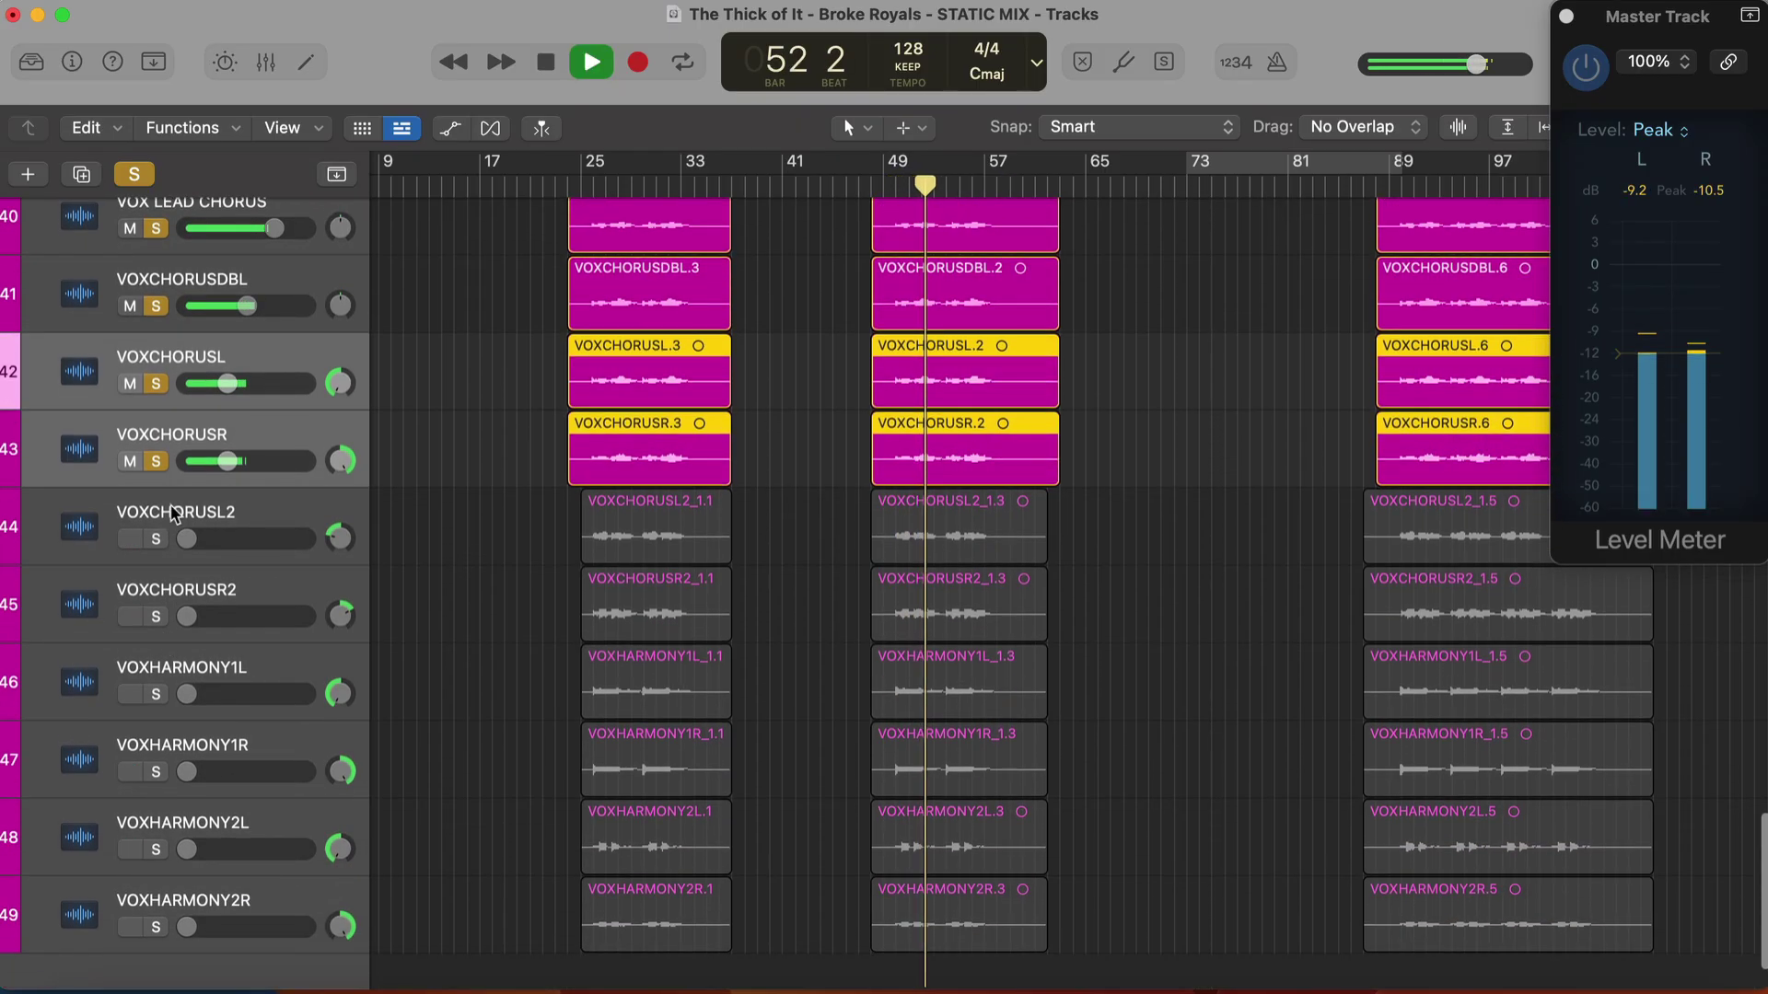
Select VOXCHORUSL2 and VOXCHORUSR2 and raise both faders together from silence
left_click(175, 516)
left_click(178, 596, "shift")
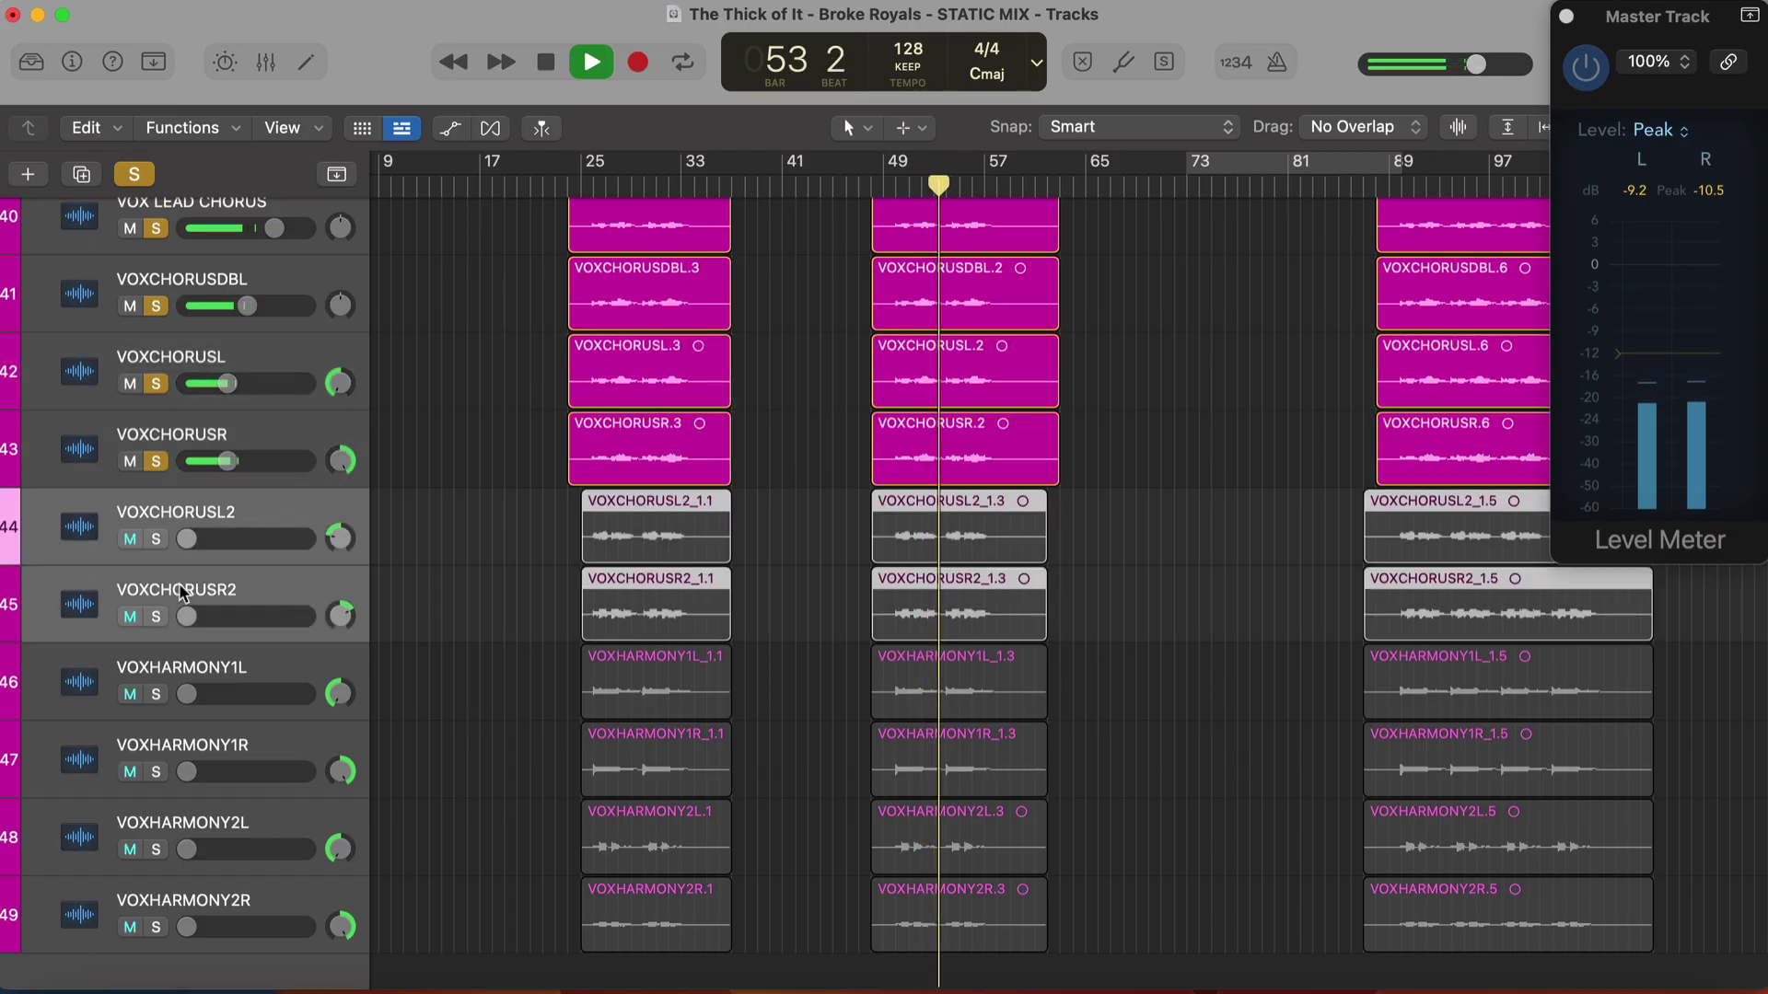
left_click_drag(187, 538, 242, 539)
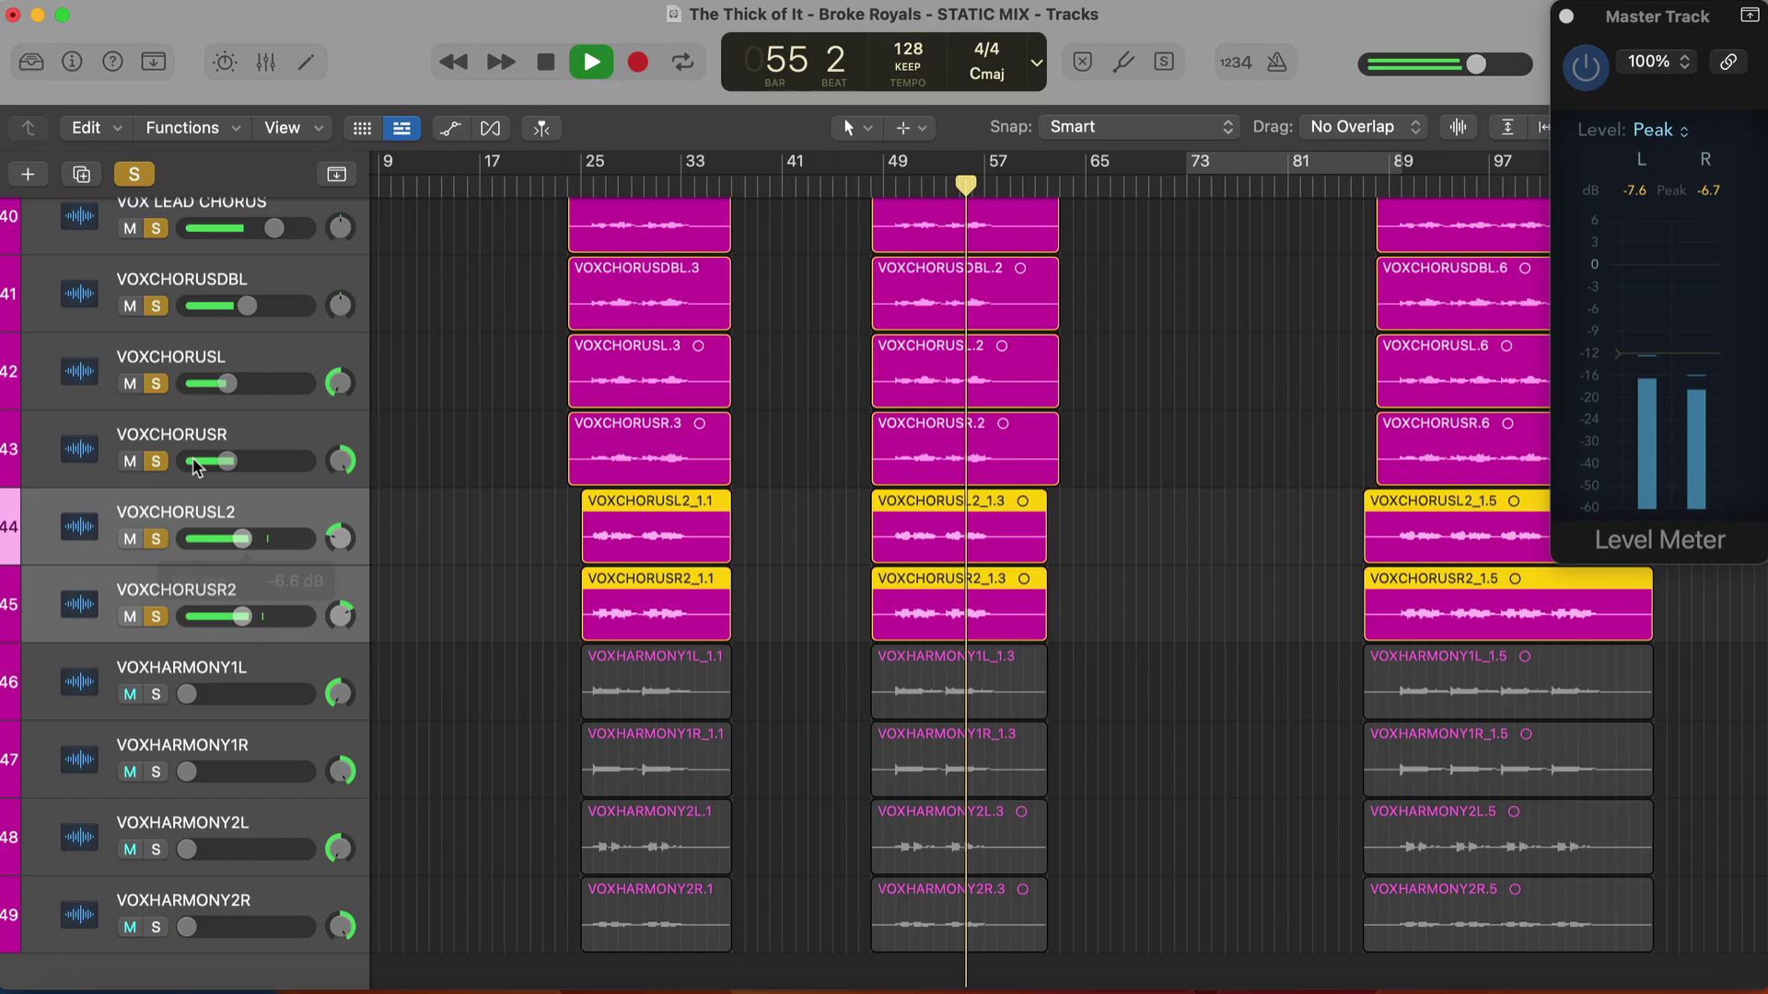
key("space")
Audition that pair alone, then solo all six chorus tracks and replay from bar 49
left_click(133, 177)
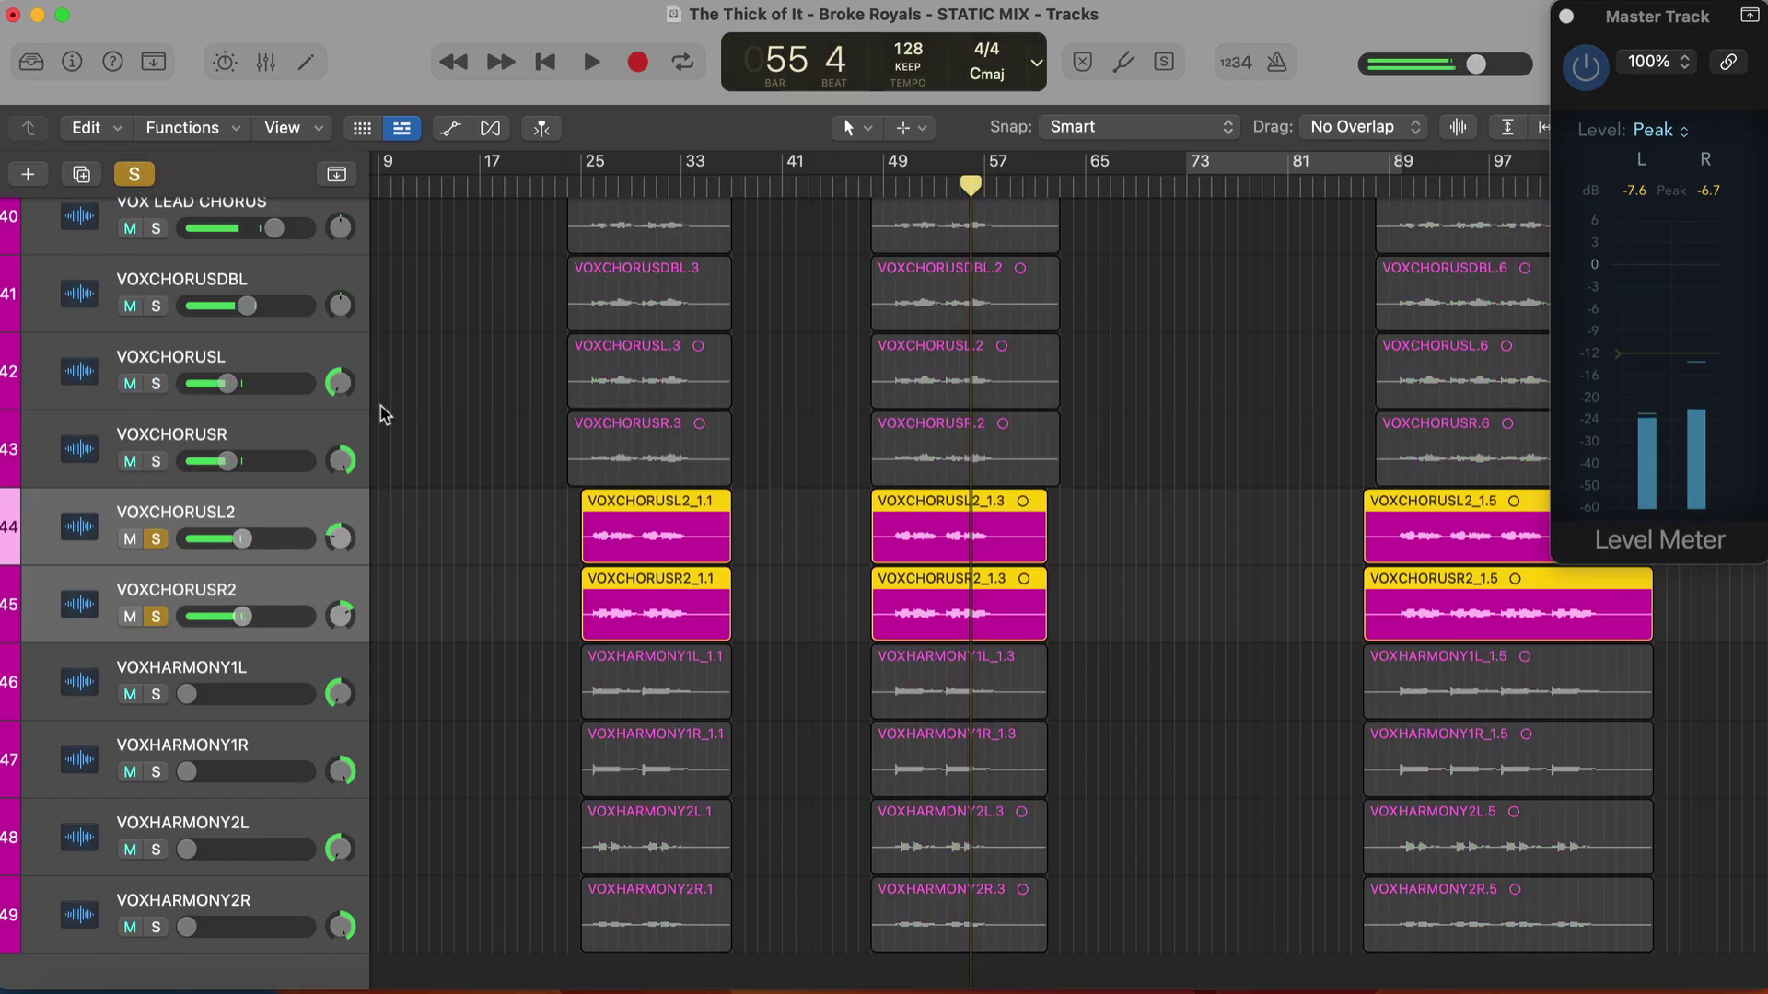
key("space")
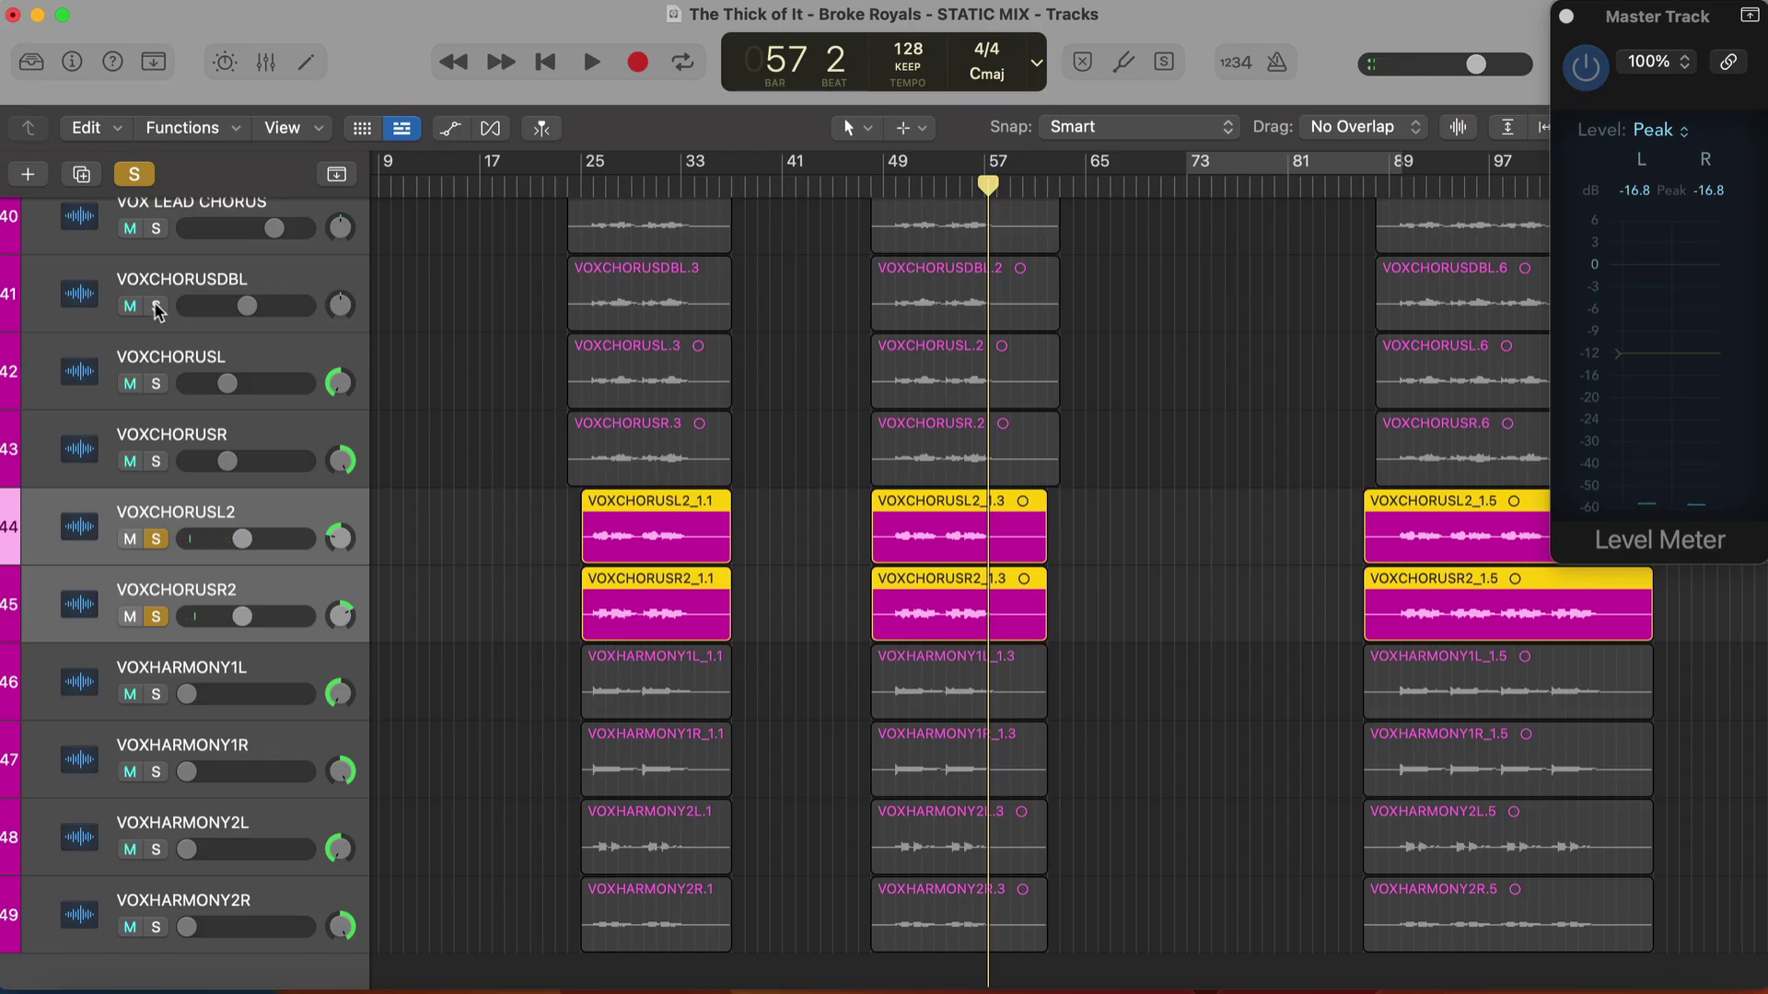
left_click(134, 177)
key("space")
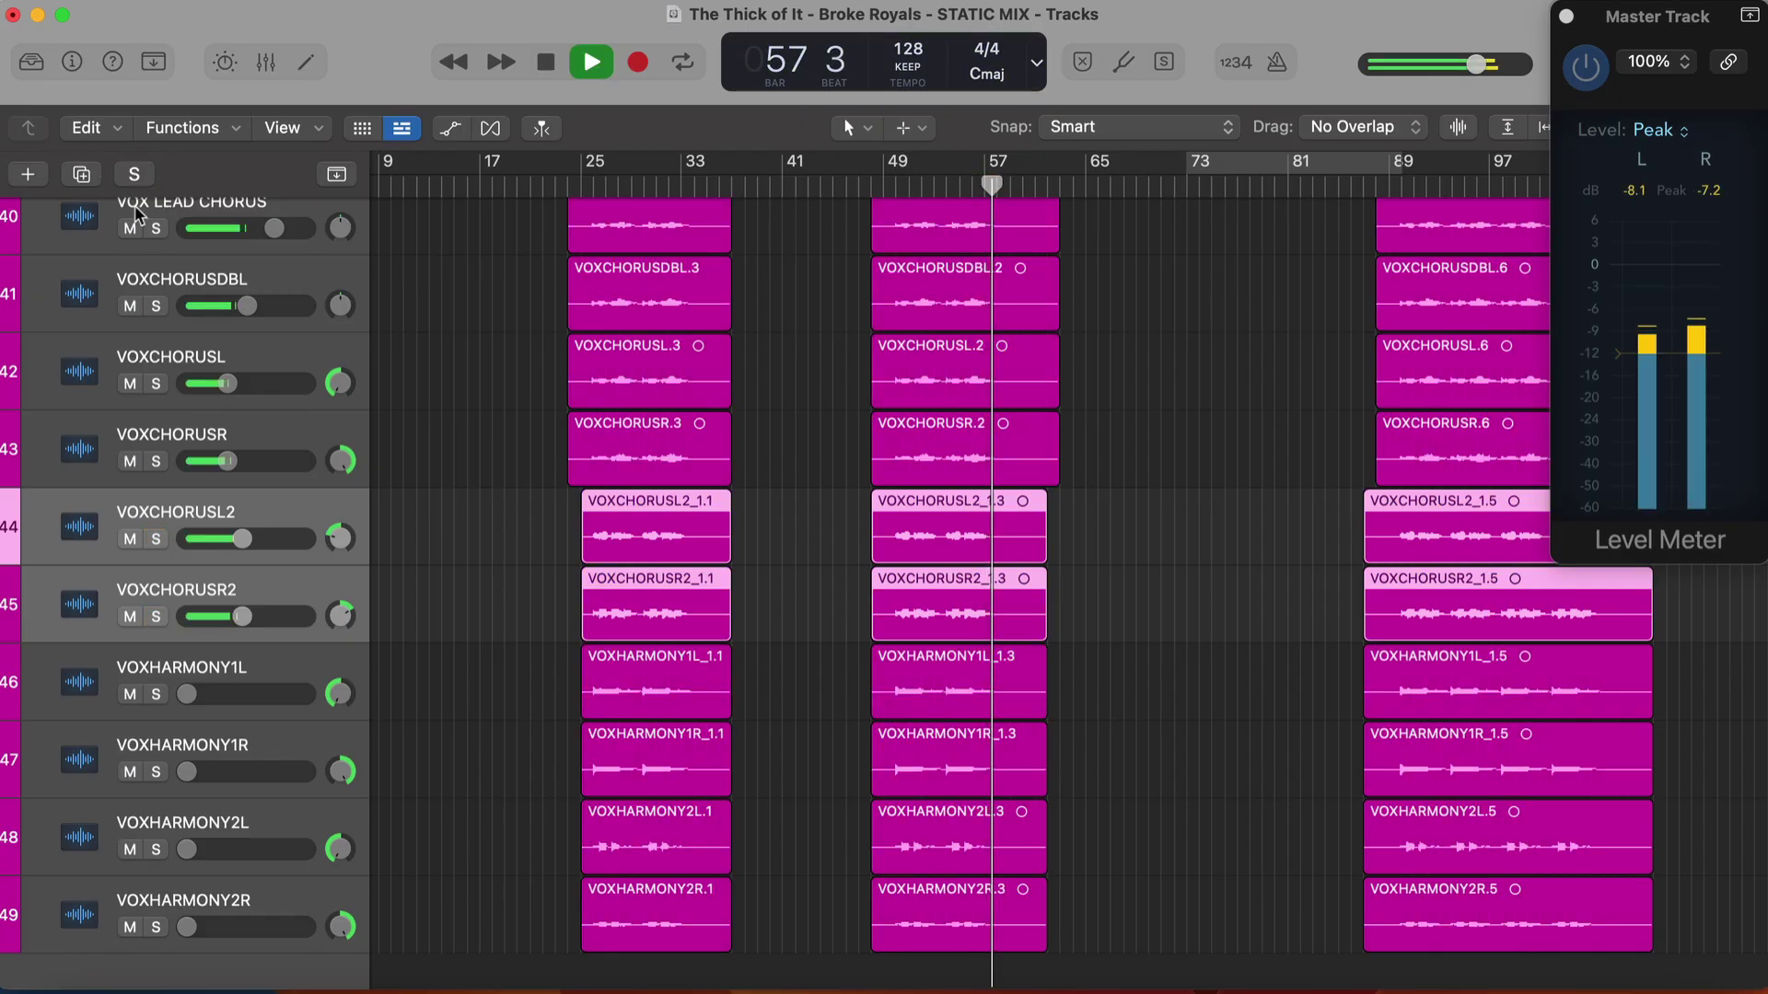
left_click_drag(158, 233, 157, 612)
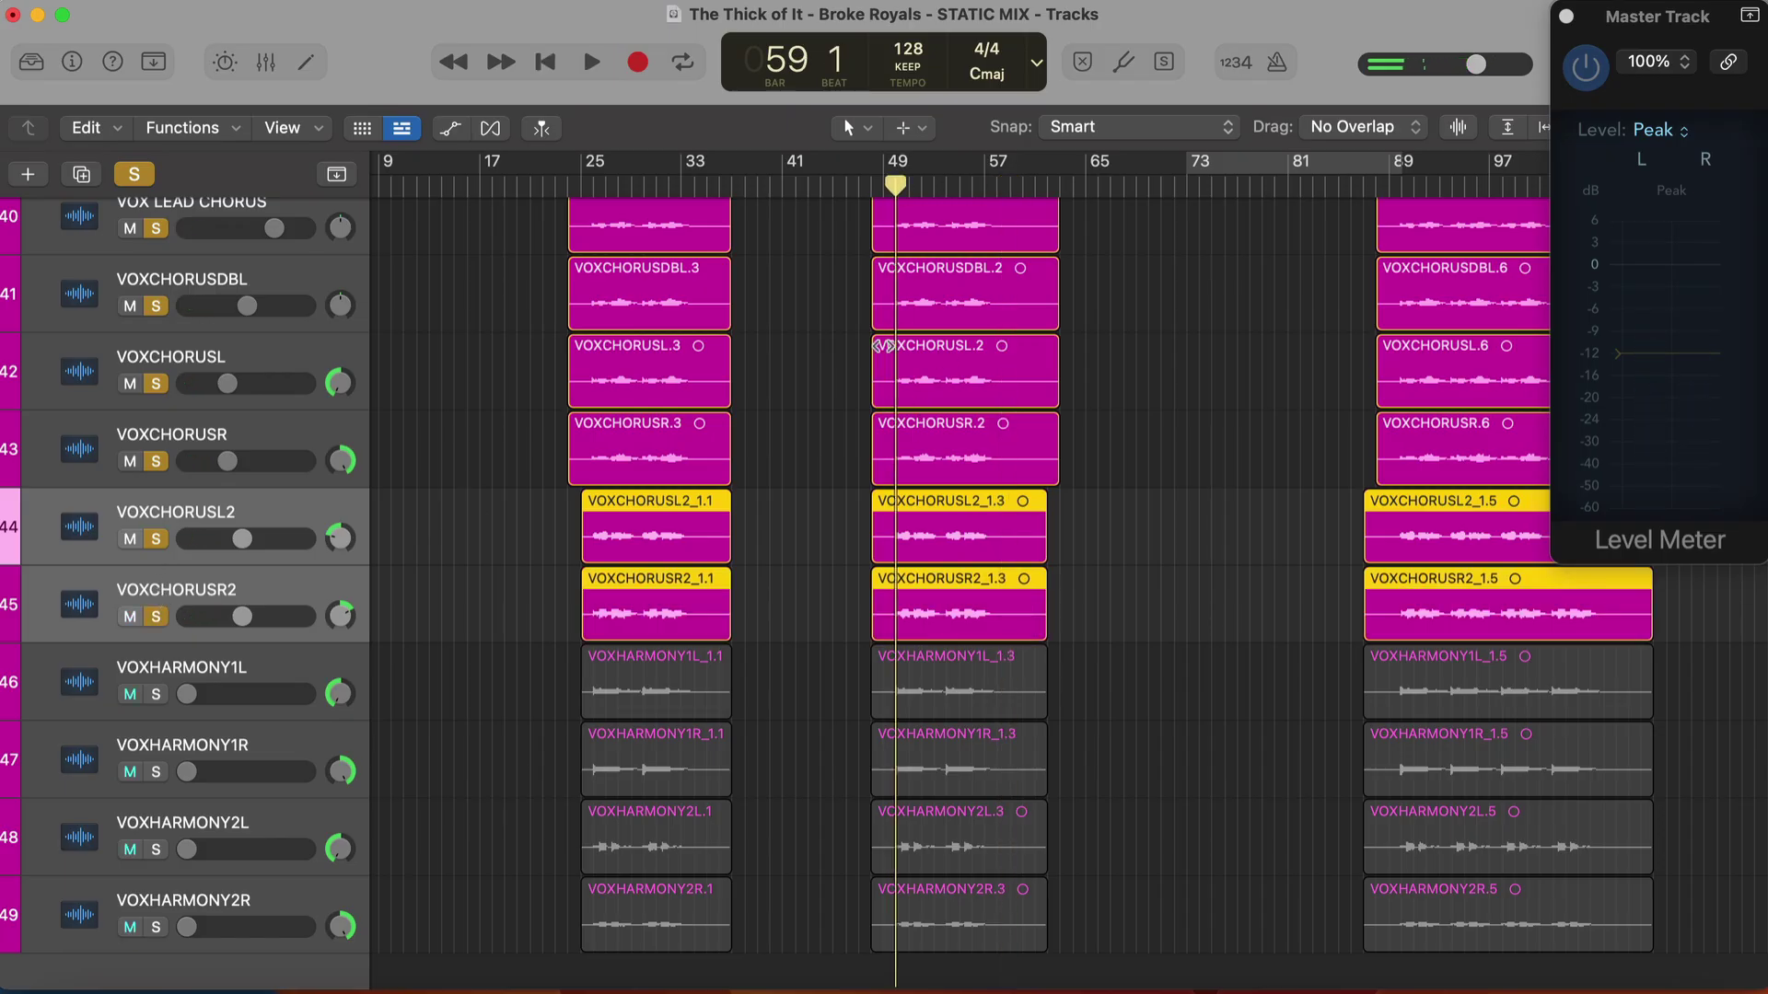
key("space")
scroll(632, 450, "up", 3)
Select and solo VOXHARMONY1L and 1R, raising both to about -9.8 dB
scroll(636, 456, "down", 3)
scroll(635, 456, "down", 2)
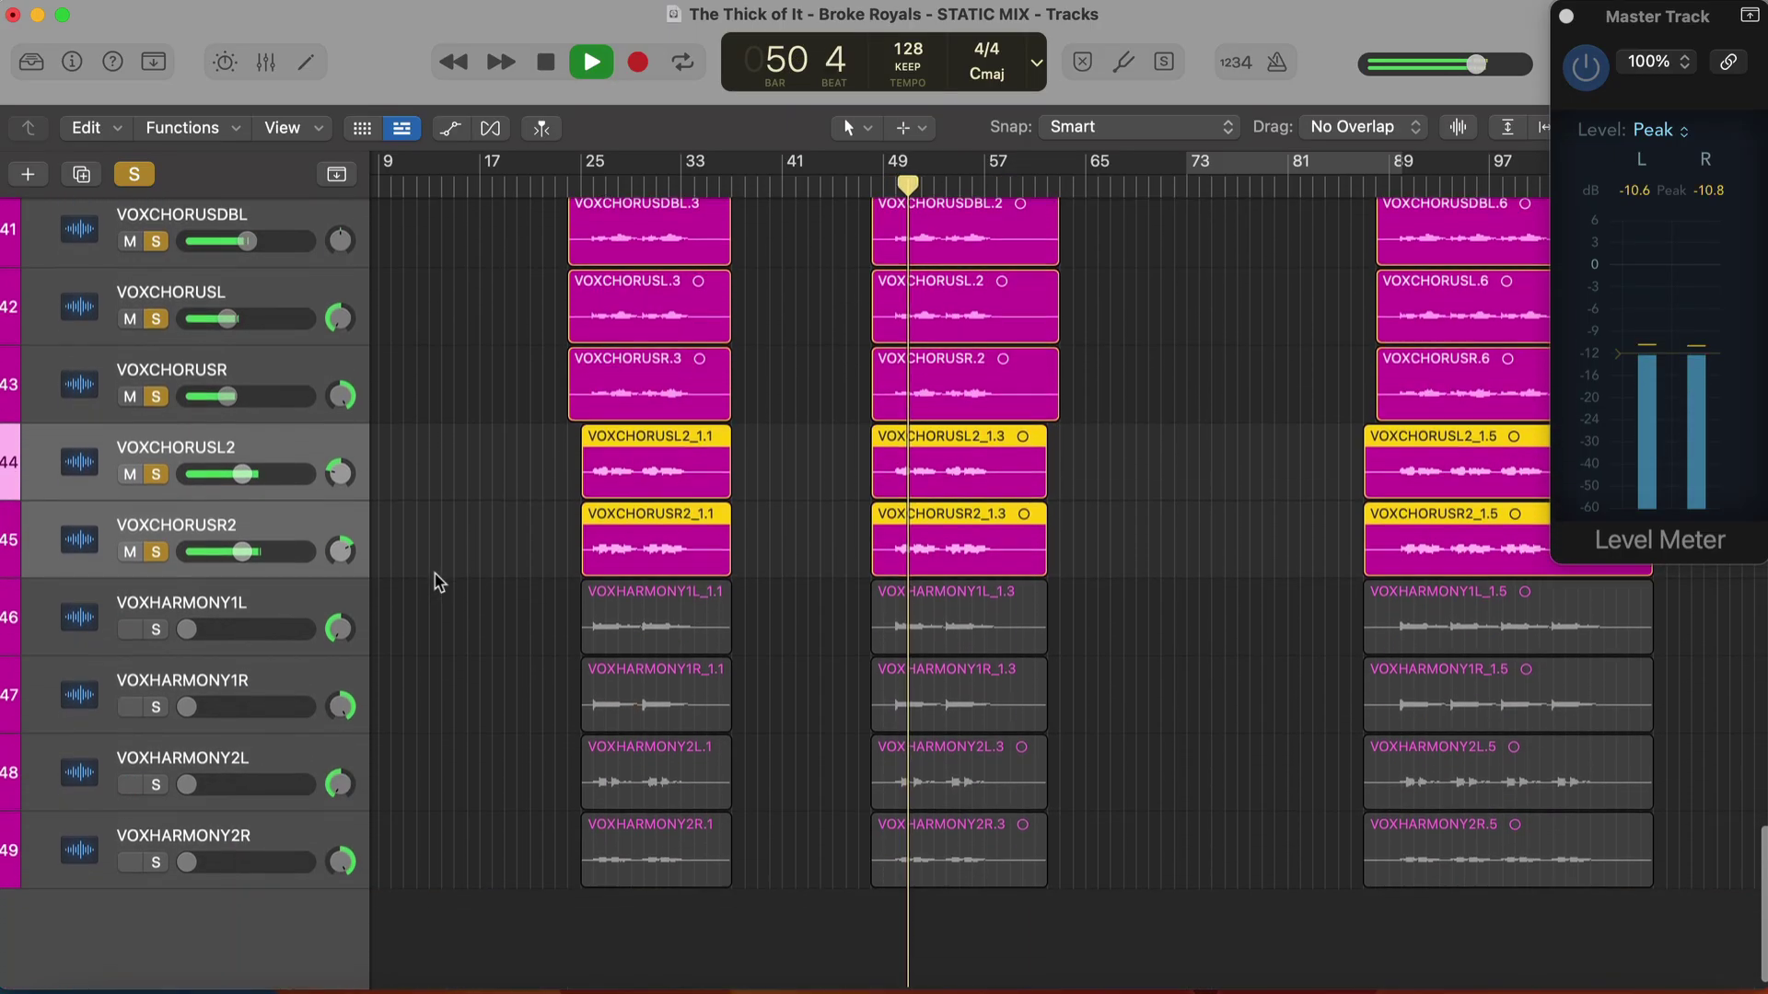
left_click(170, 623)
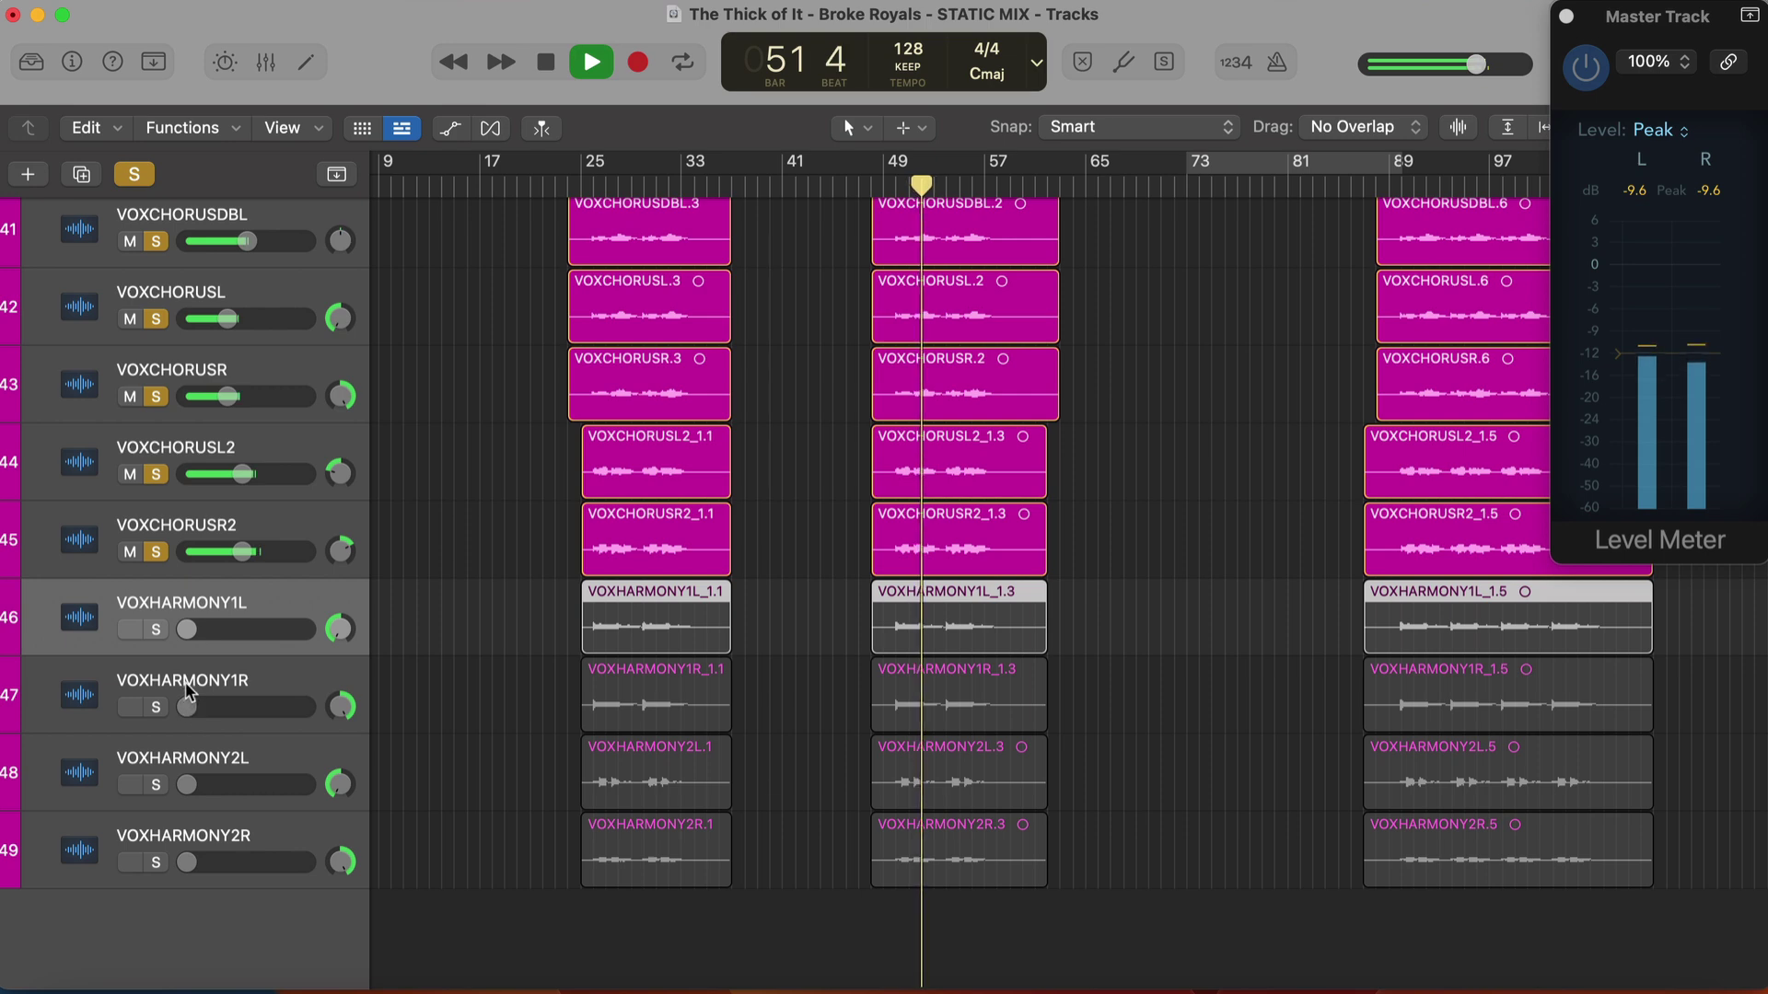
left_click(188, 709, "shift")
left_click_drag(189, 709, 230, 707)
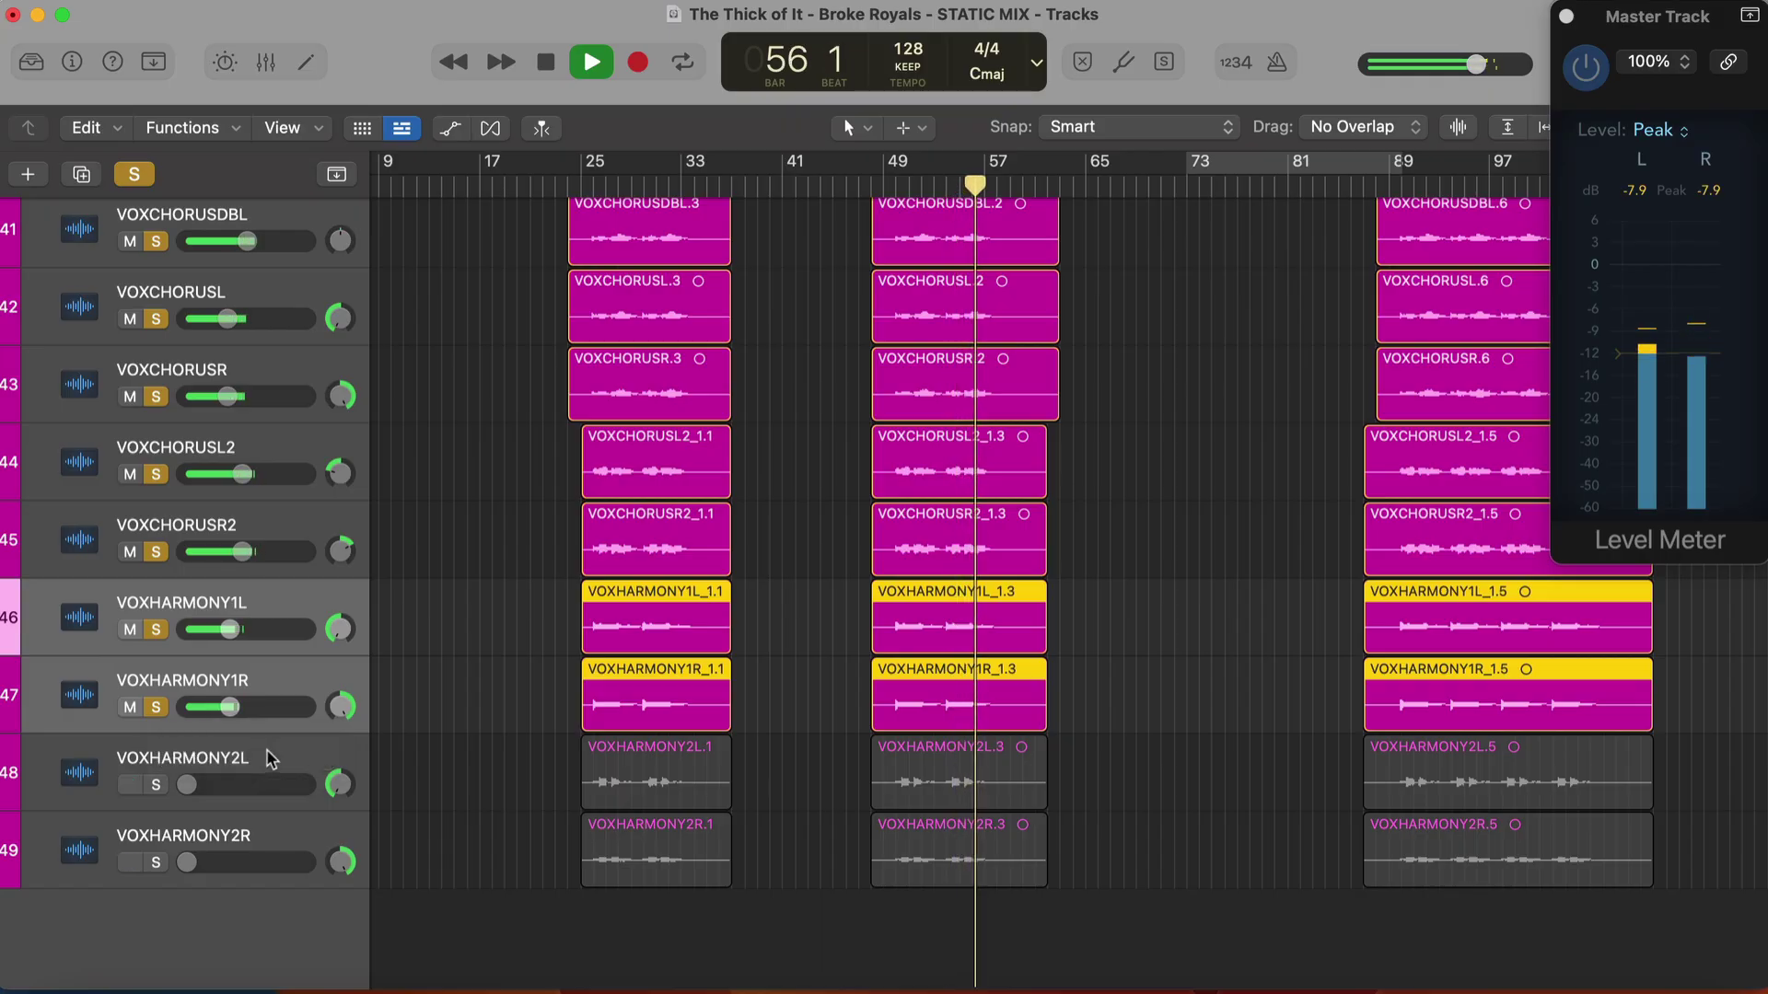
Select and solo VOXHARMONY2L and 2R, raising both together to about -5 dB
left_click(265, 782)
left_click(258, 822, "shift")
key("ctrl+m")
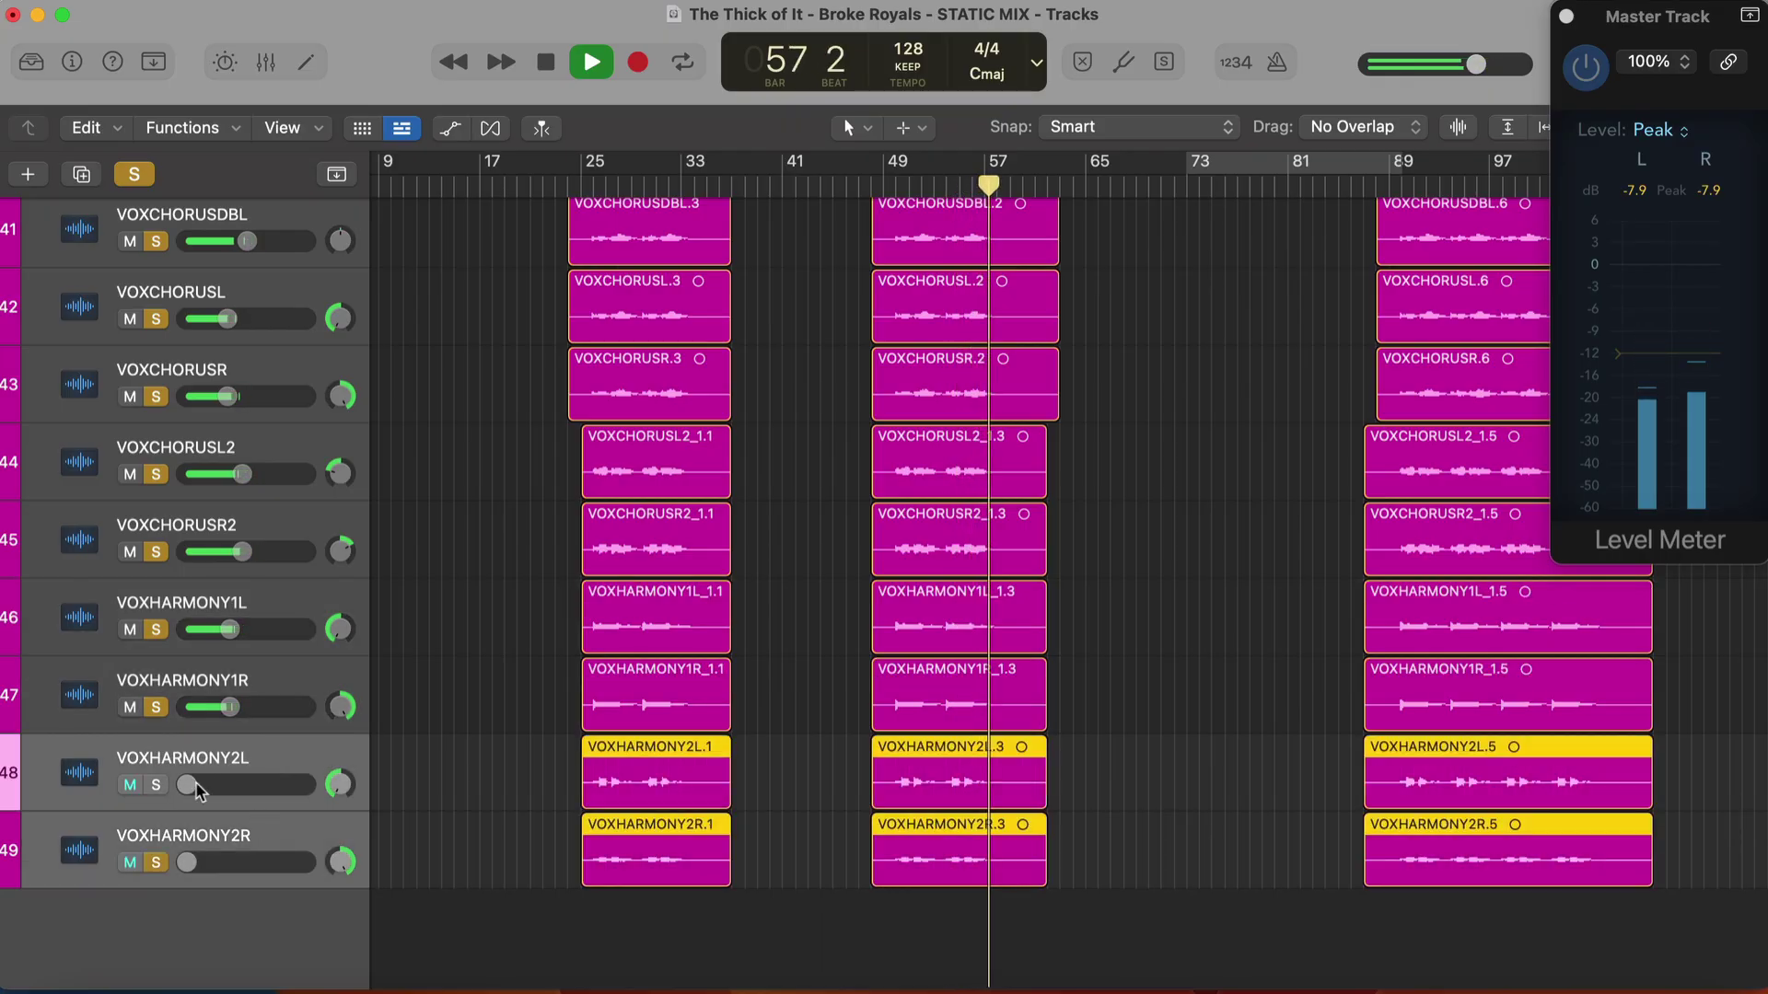
left_click_drag(197, 790, 226, 784)
key("shift+comma")
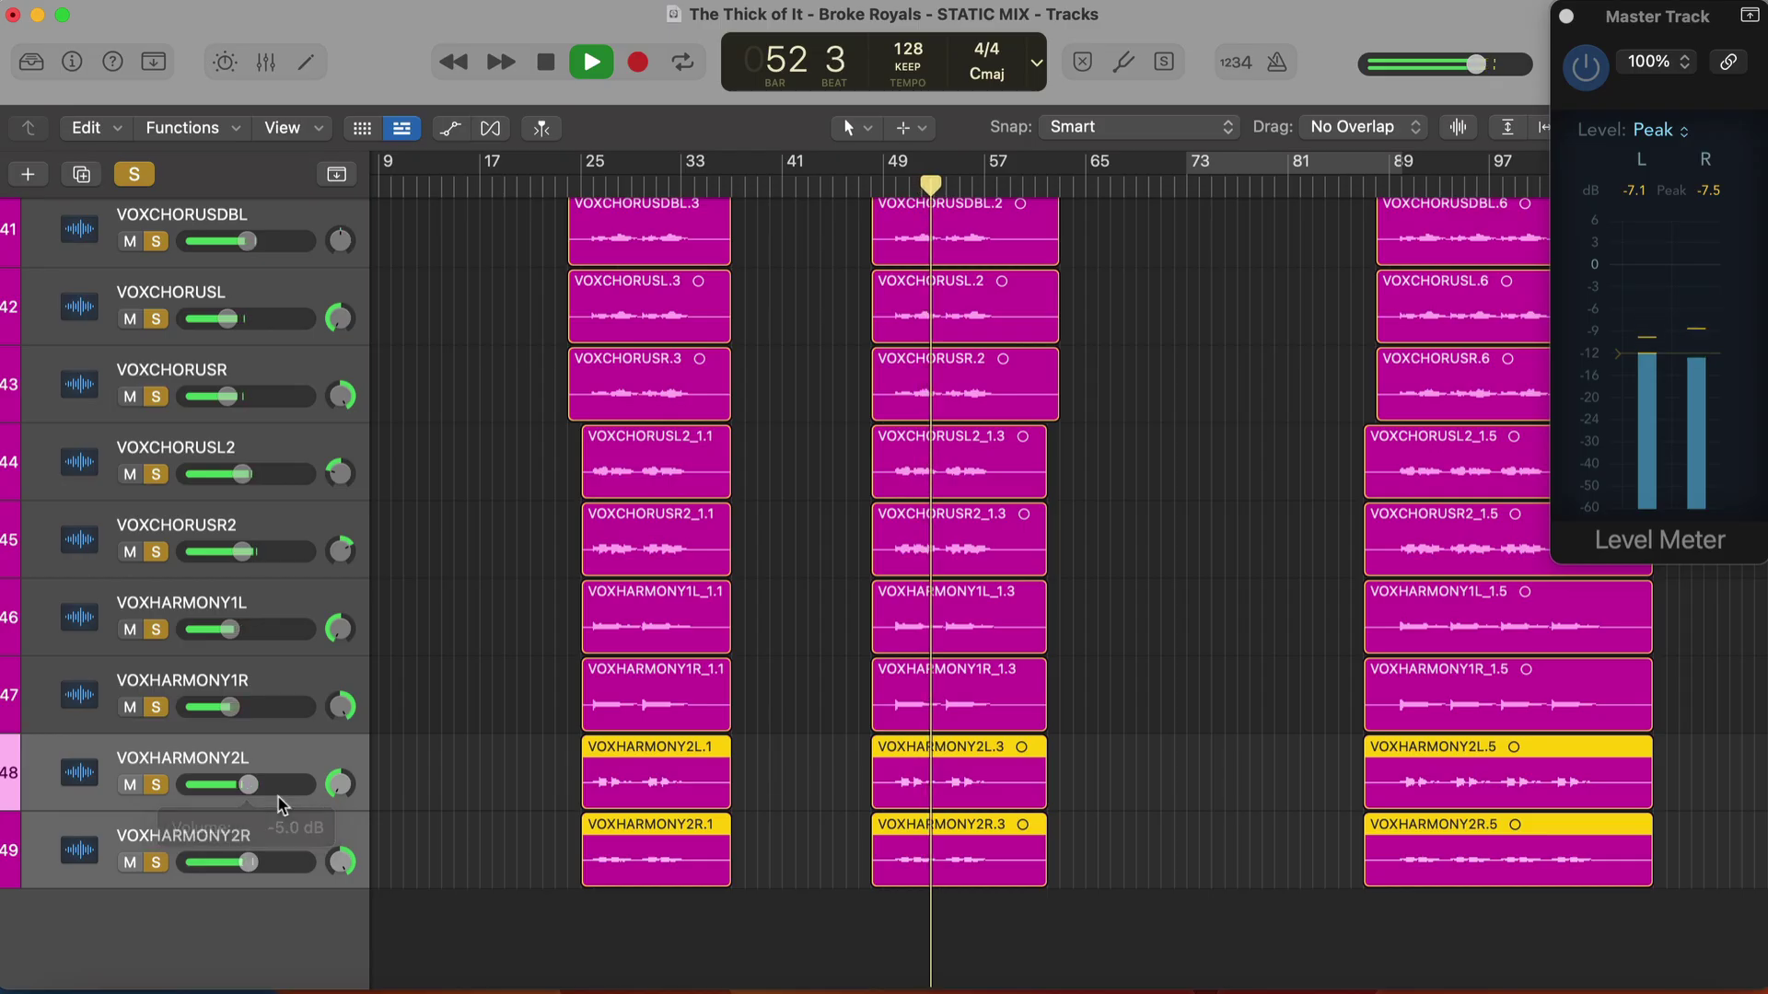
mouse_move(248, 784)
left_mouse_down()
mouse_move(235, 798)
mouse_move(241, 785)
left_mouse_up()
left_click(244, 798)
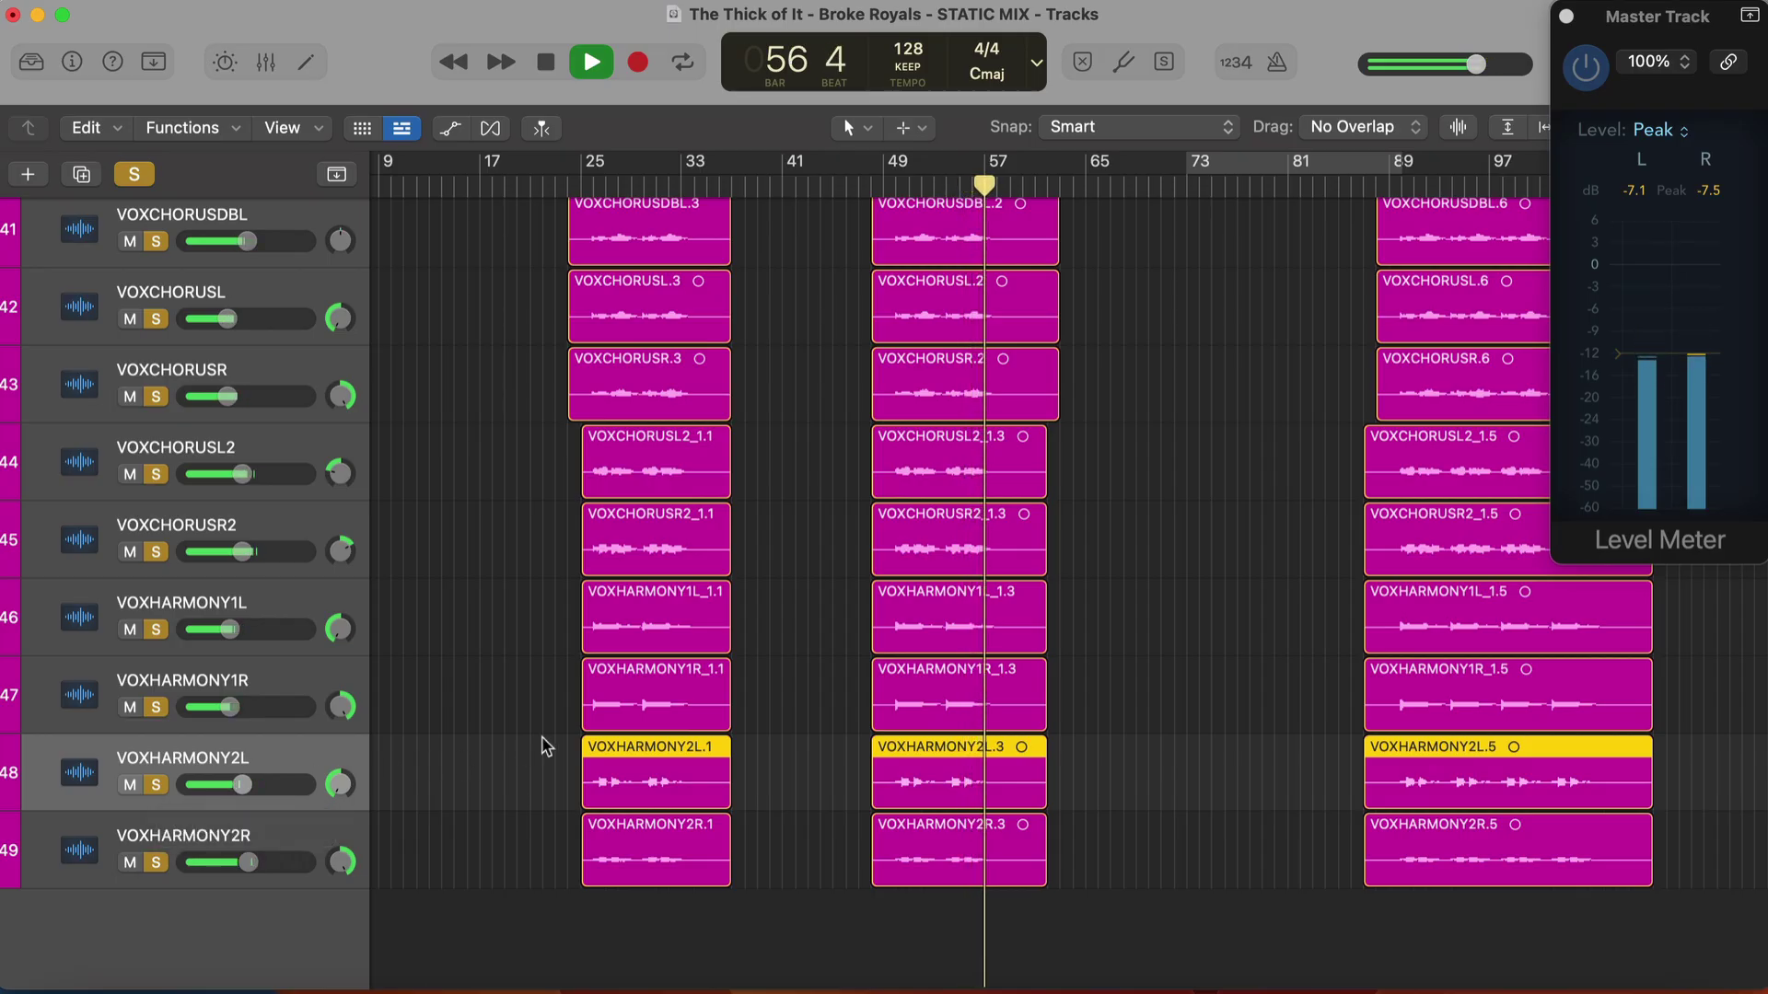
Turn off soloing, select all chorus and harmony tracks, and pull them down slightly
scroll(544, 744, "up", 10)
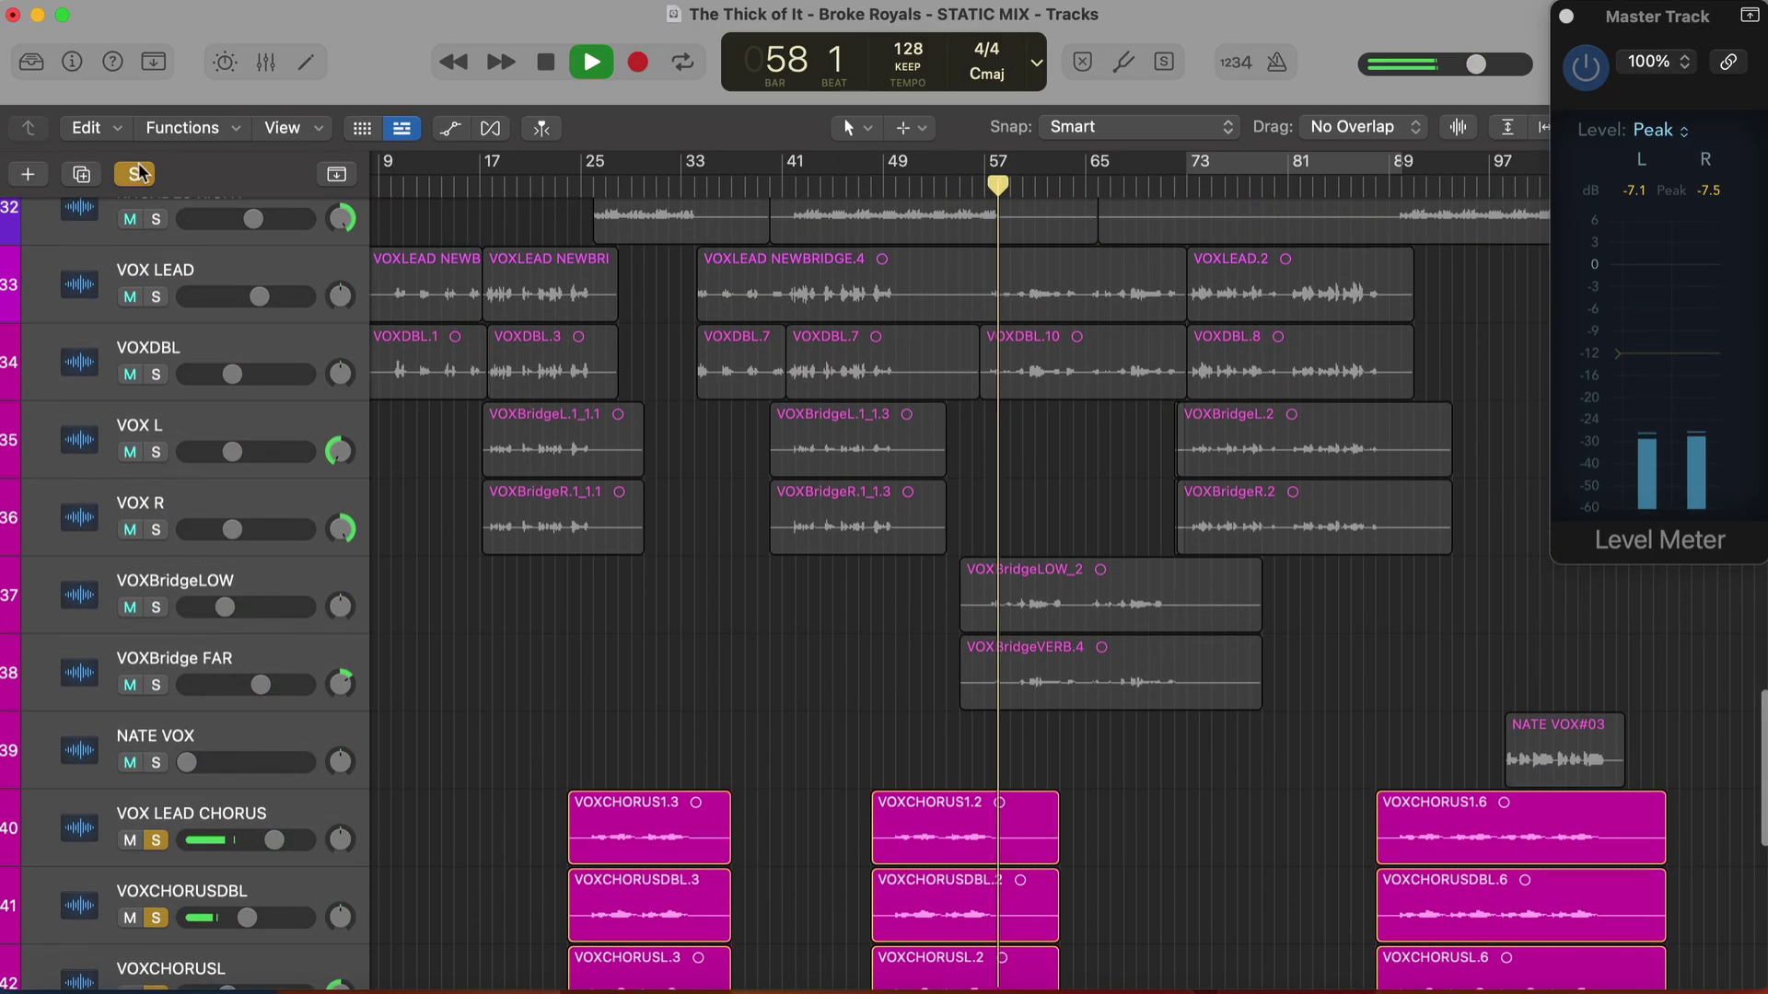
left_click(138, 174)
scroll(900, 328, "down", 5)
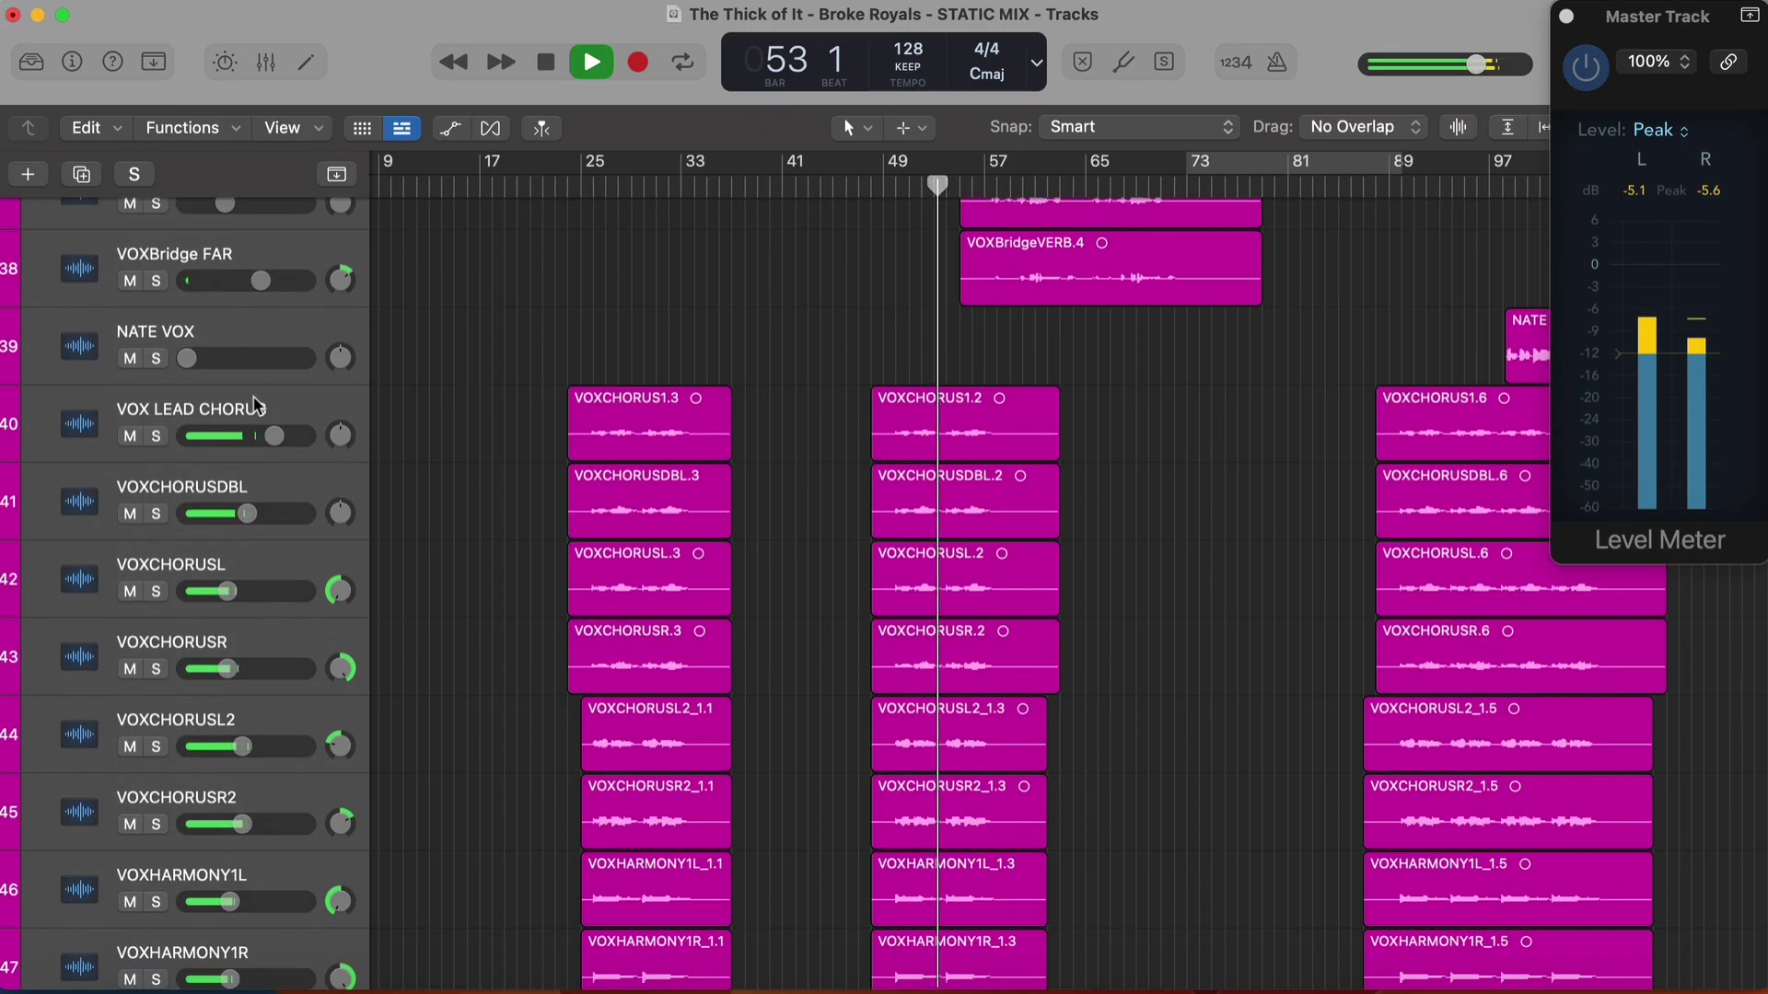
scroll(255, 405, "down", 4)
left_click(231, 807, "shift")
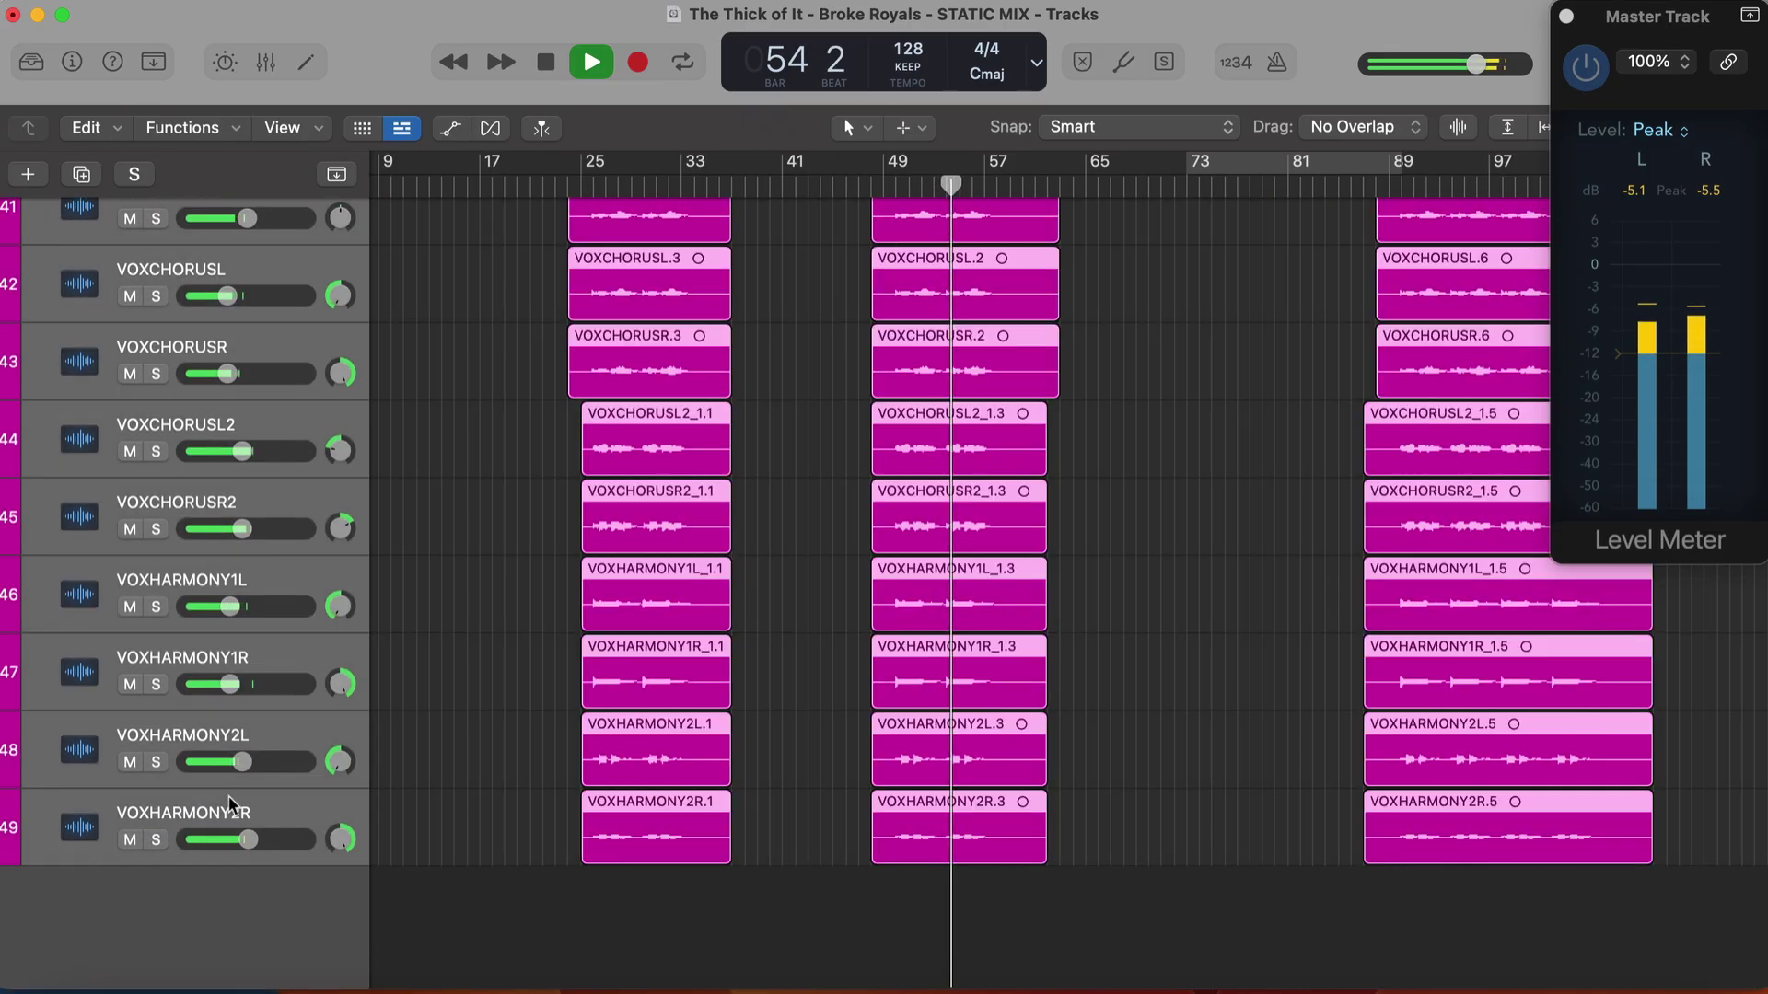
scroll(240, 644, "up", 5)
scroll(254, 649, "down", 2)
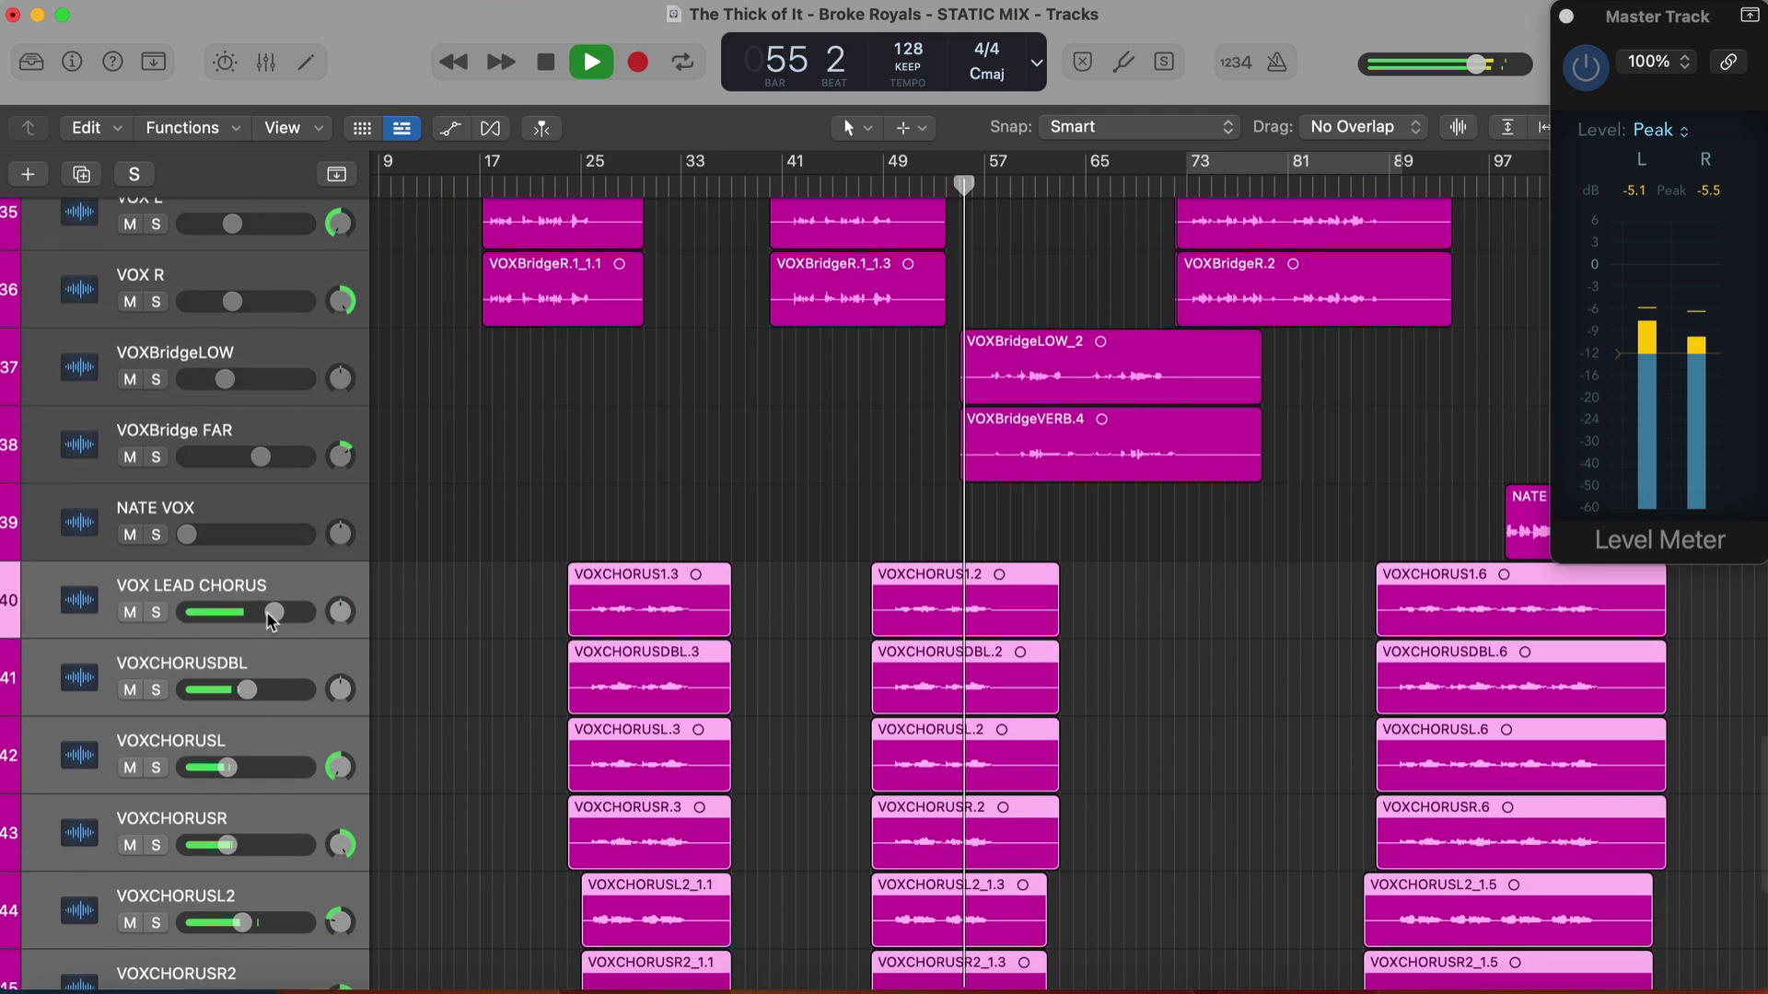
left_click_drag(274, 612, 269, 612)
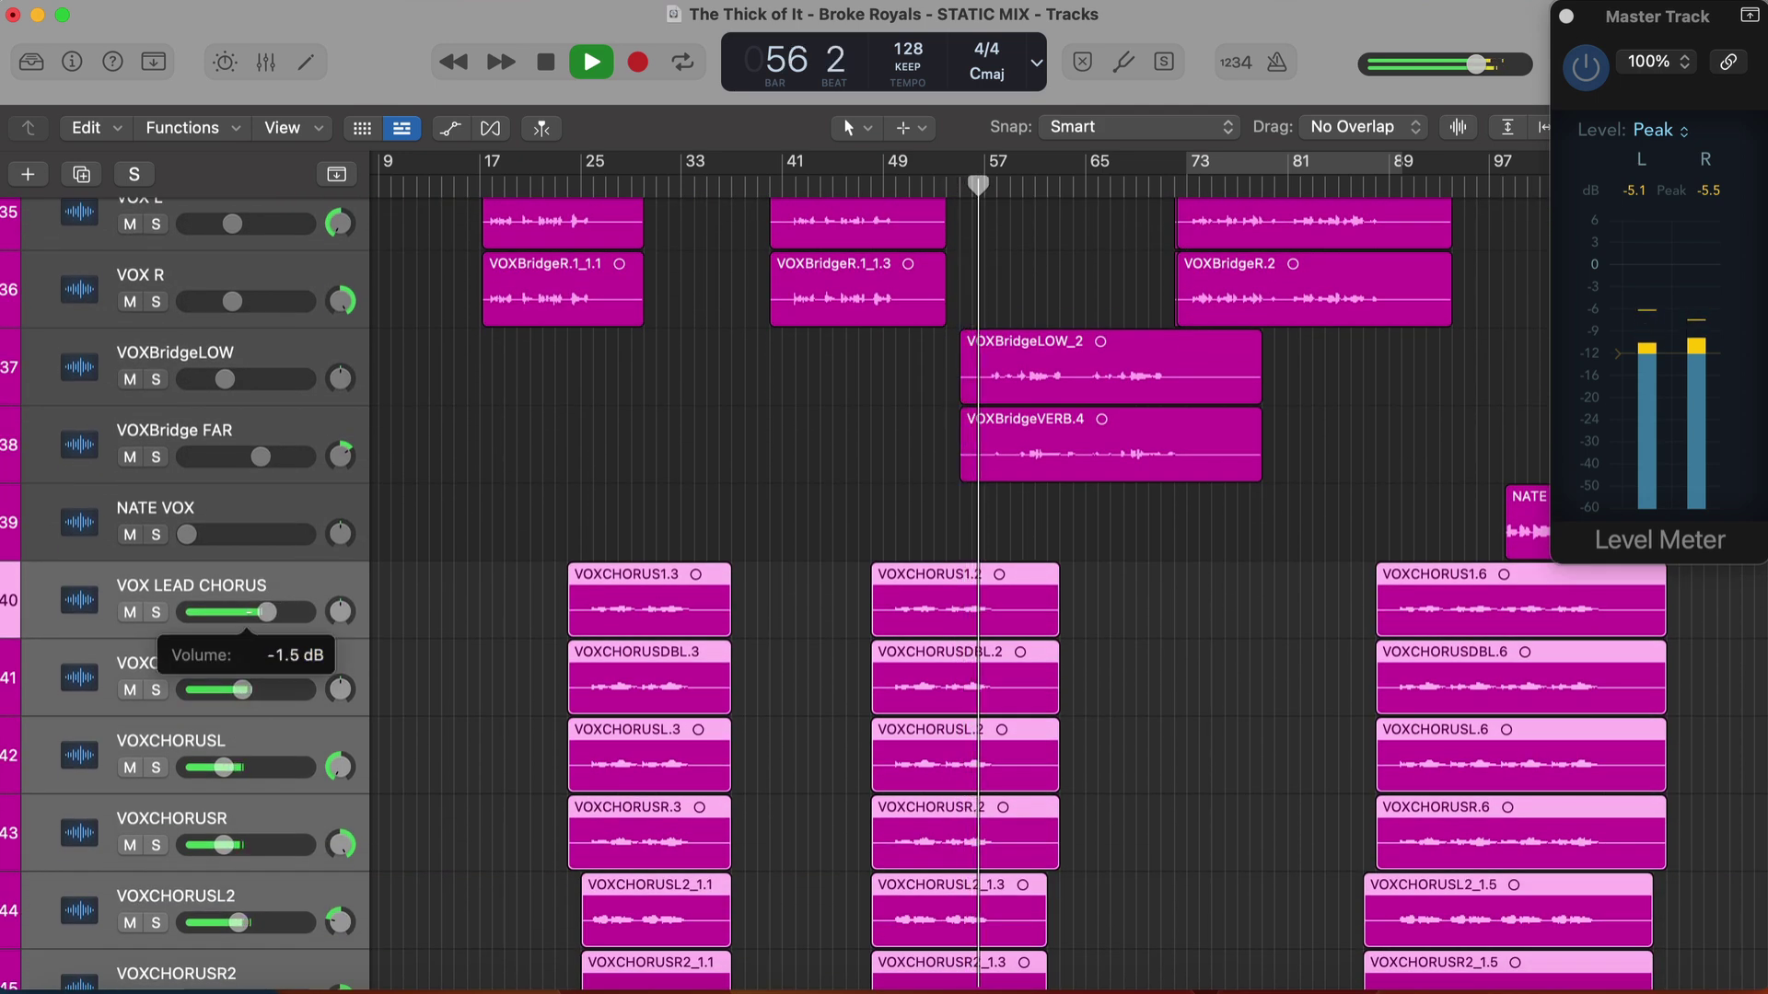
Replay from around bar 51 and nudge the group so VOX LEAD CHORUS sits at -1.8 dB
key("space")
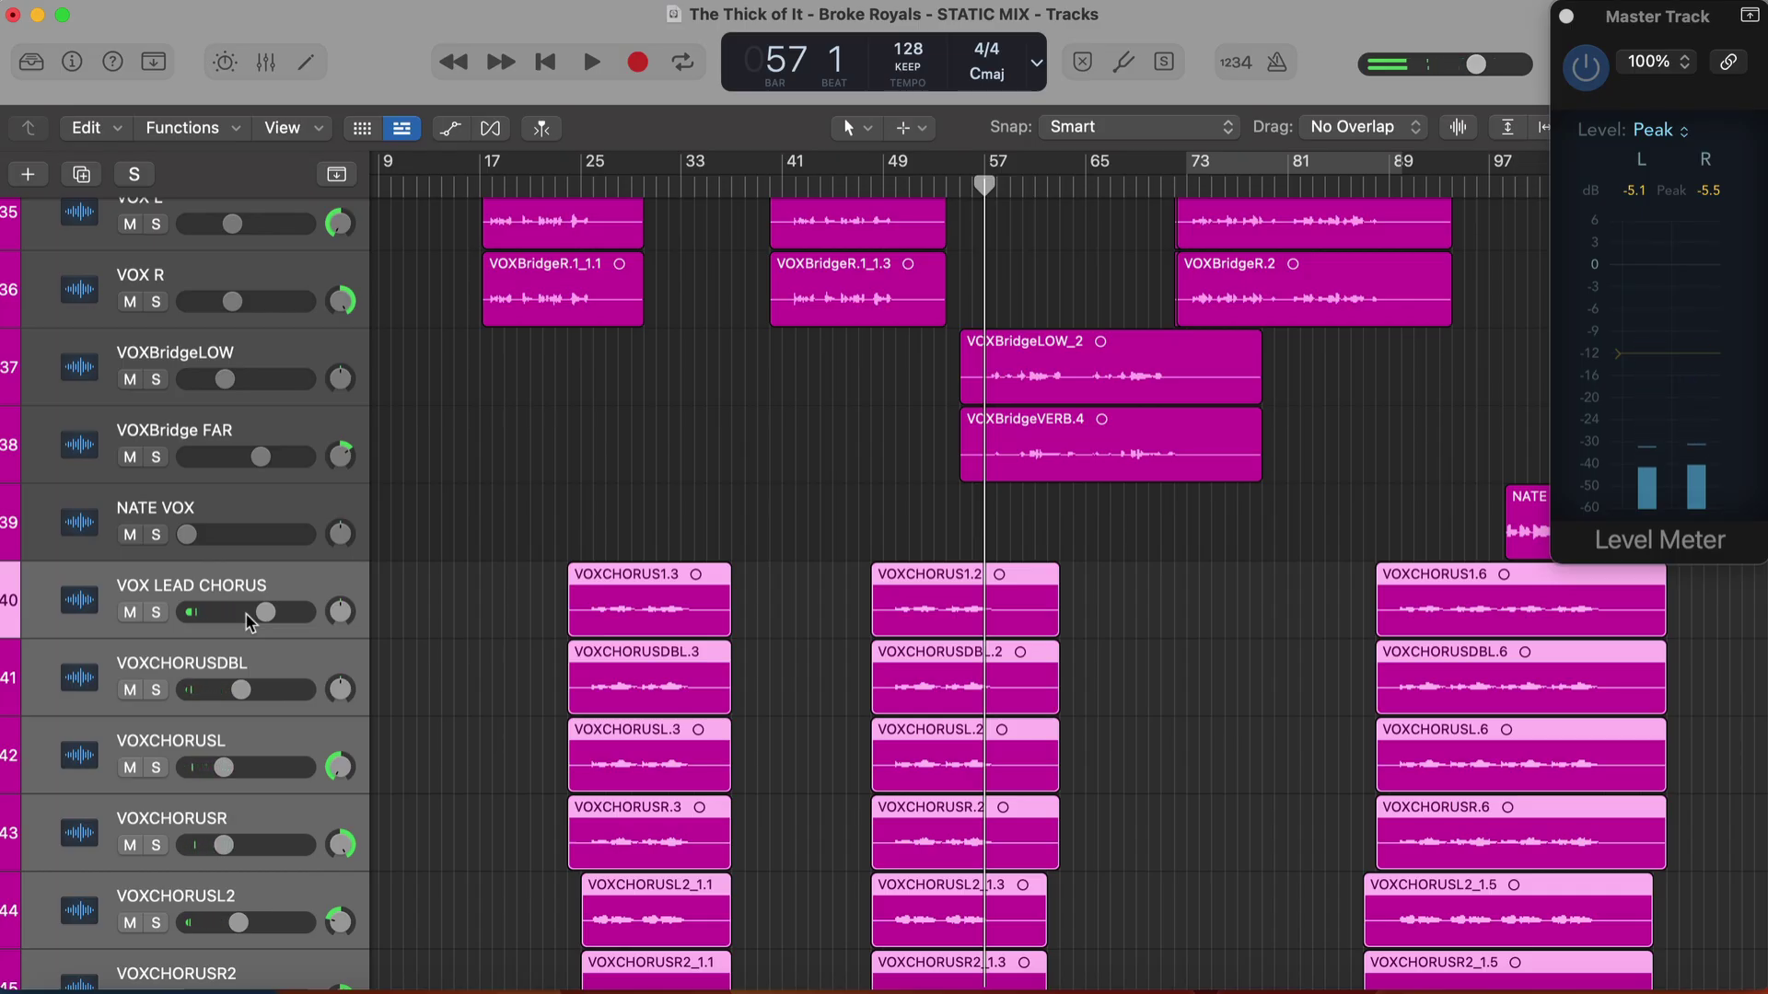
key("space")
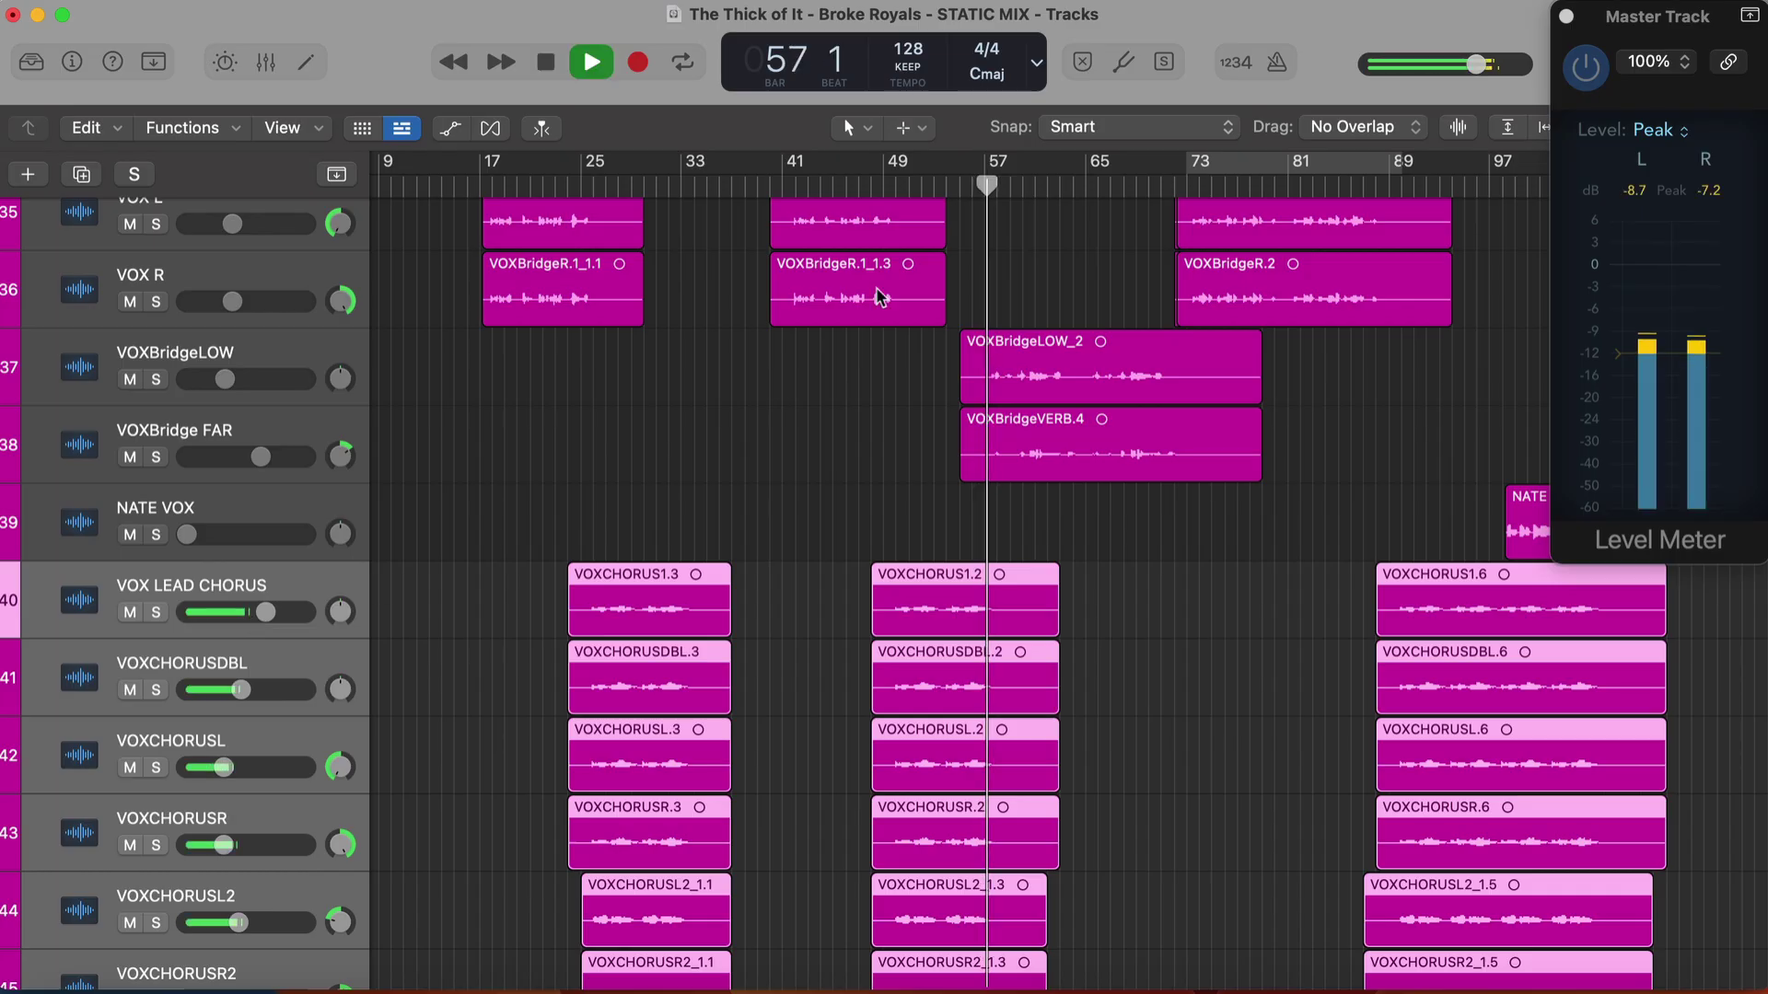
key("comma")
key("comma")
key("comma")
key("comma")
key("comma")
key("comma")
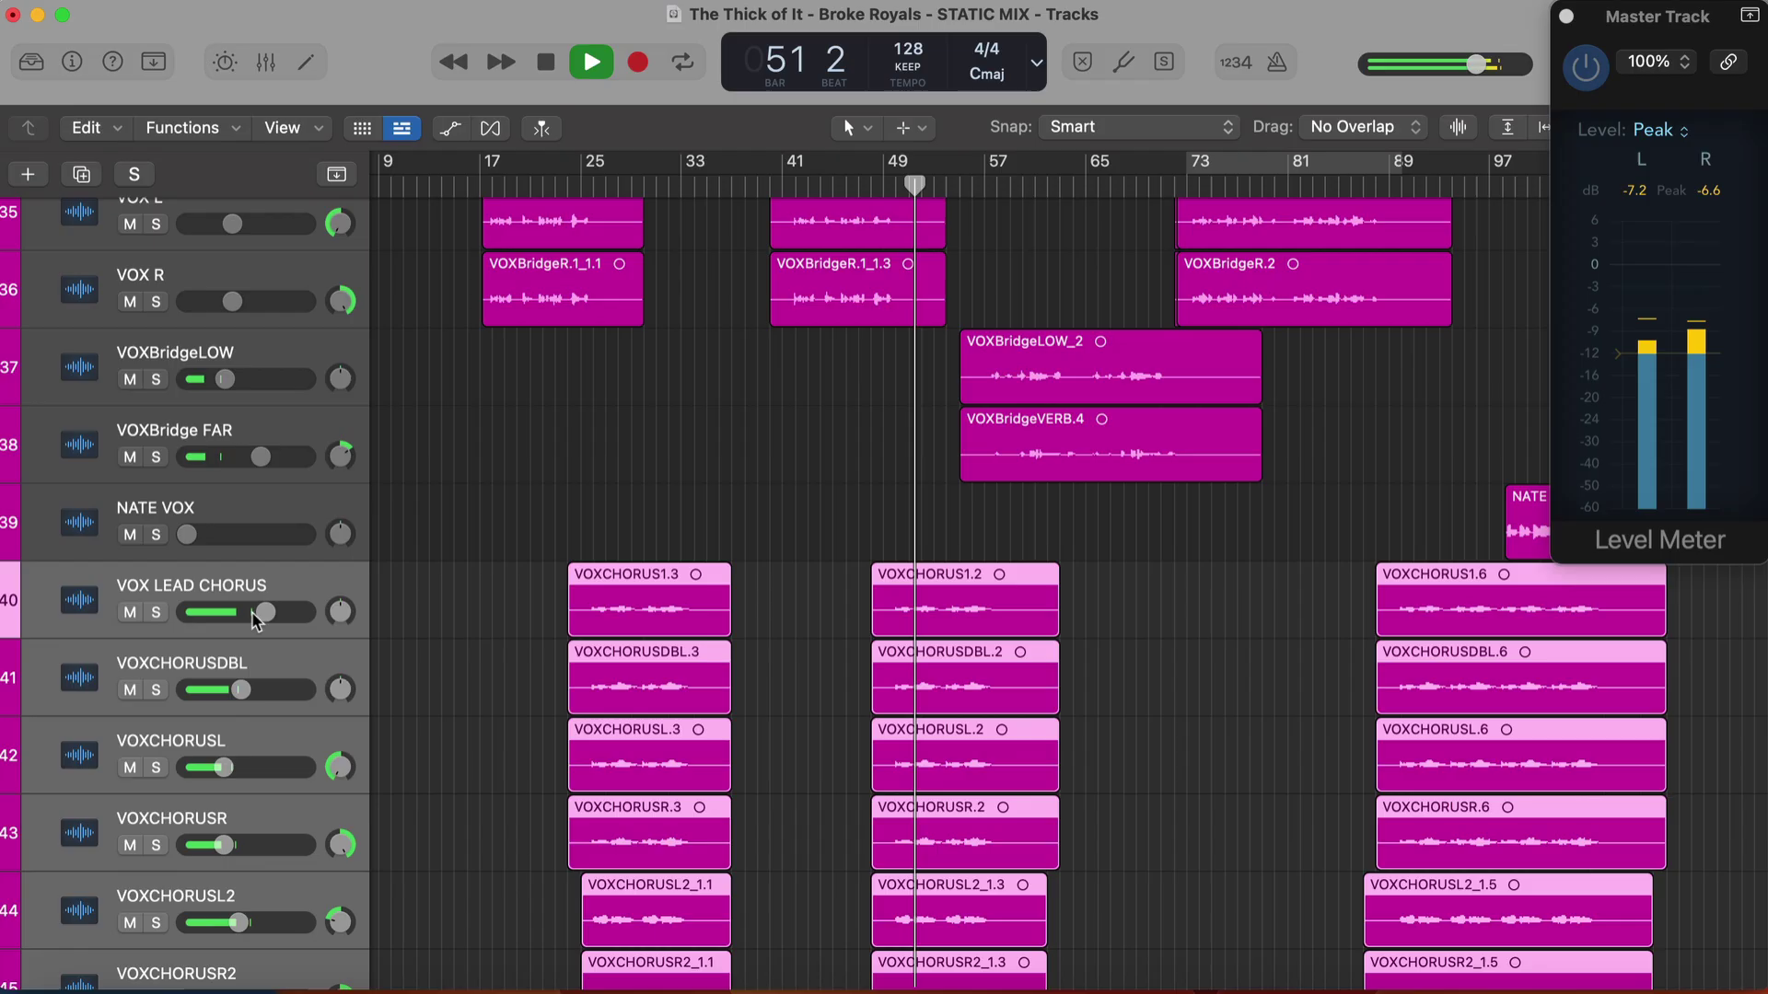
left_click(264, 612)
left_click_drag(262, 613, 265, 613)
scroll(724, 552, "up", 3)
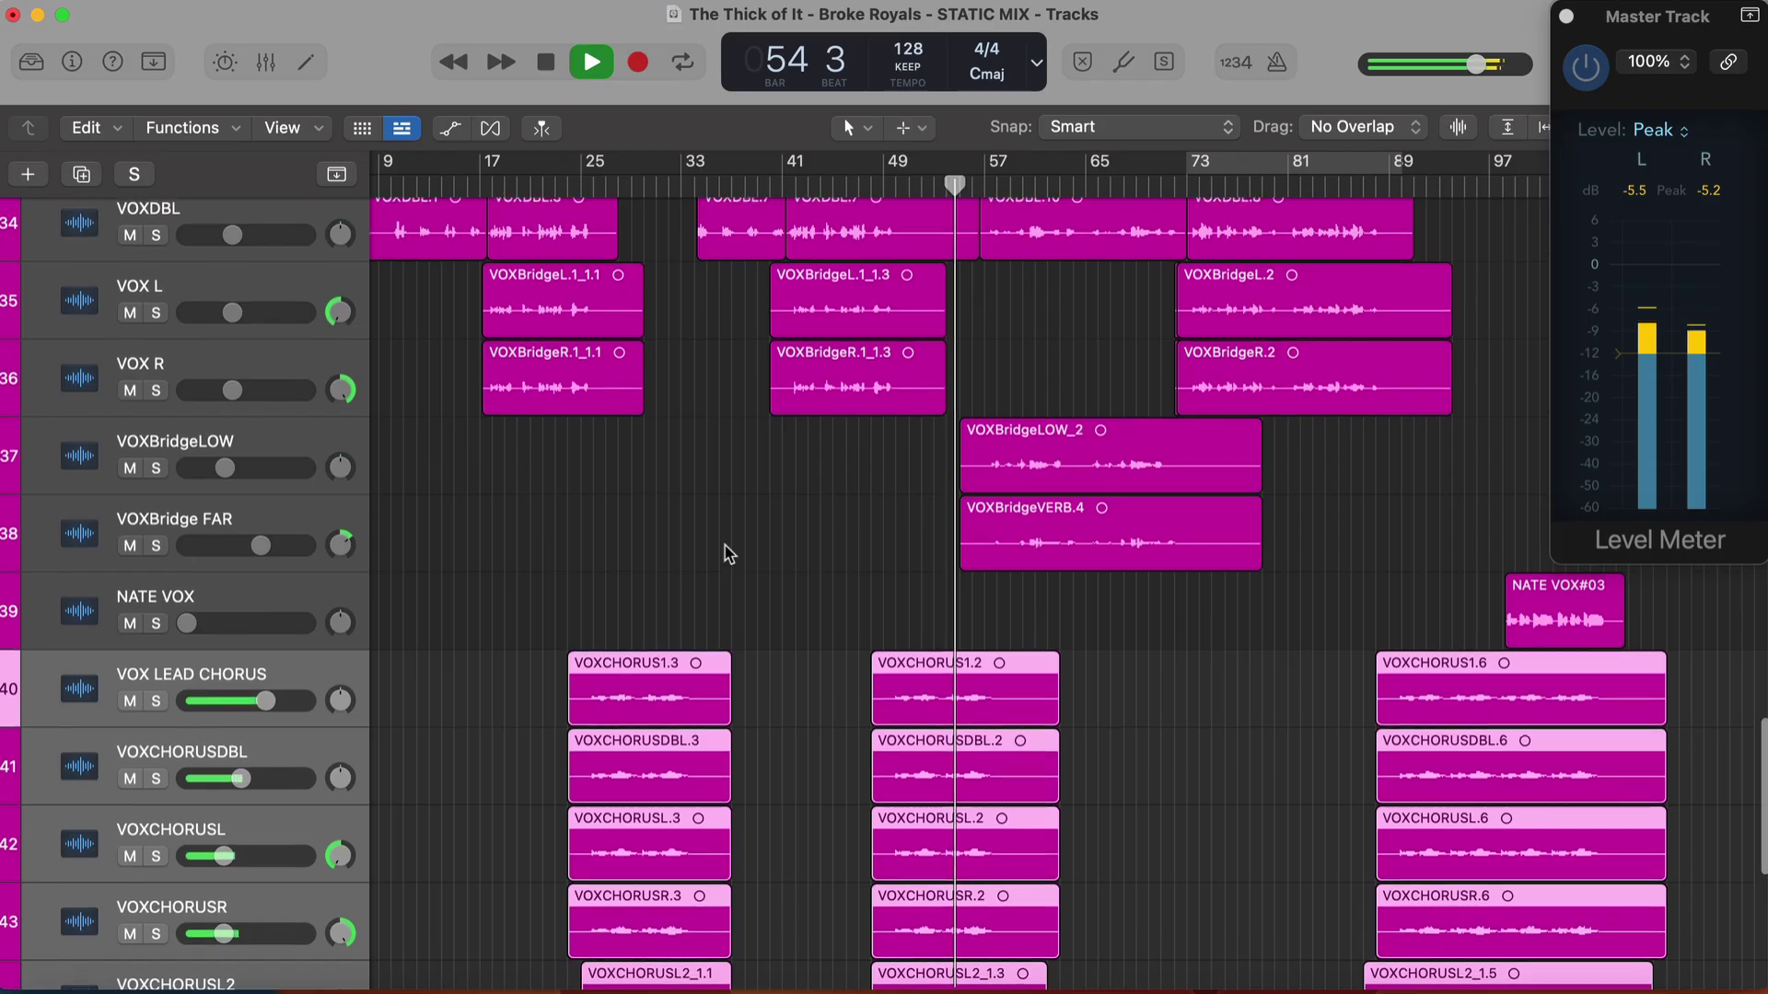
scroll(723, 552, "up", 1)
scroll(724, 553, "right", 3)
Play from bar 97 and raise NATE VOX from silence, settling it at -11.4 dB
key("space")
left_click(1406, 184)
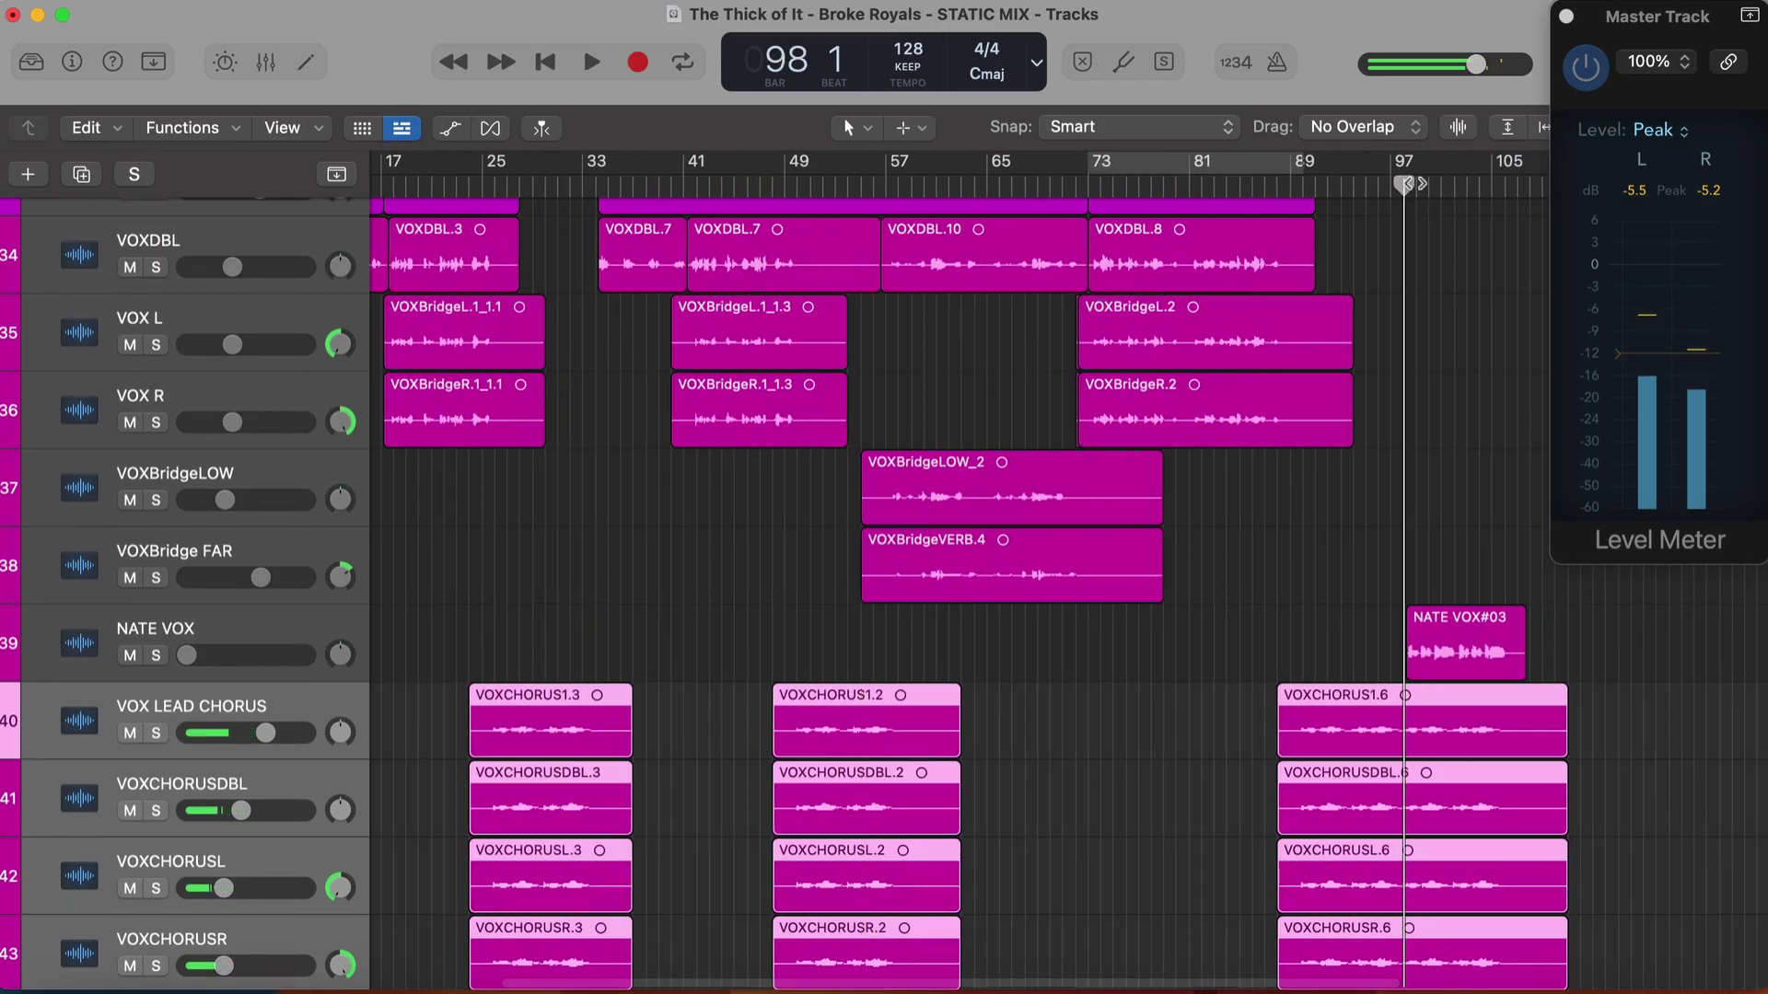
key("space")
left_click_drag(187, 655, 223, 665)
key("space")
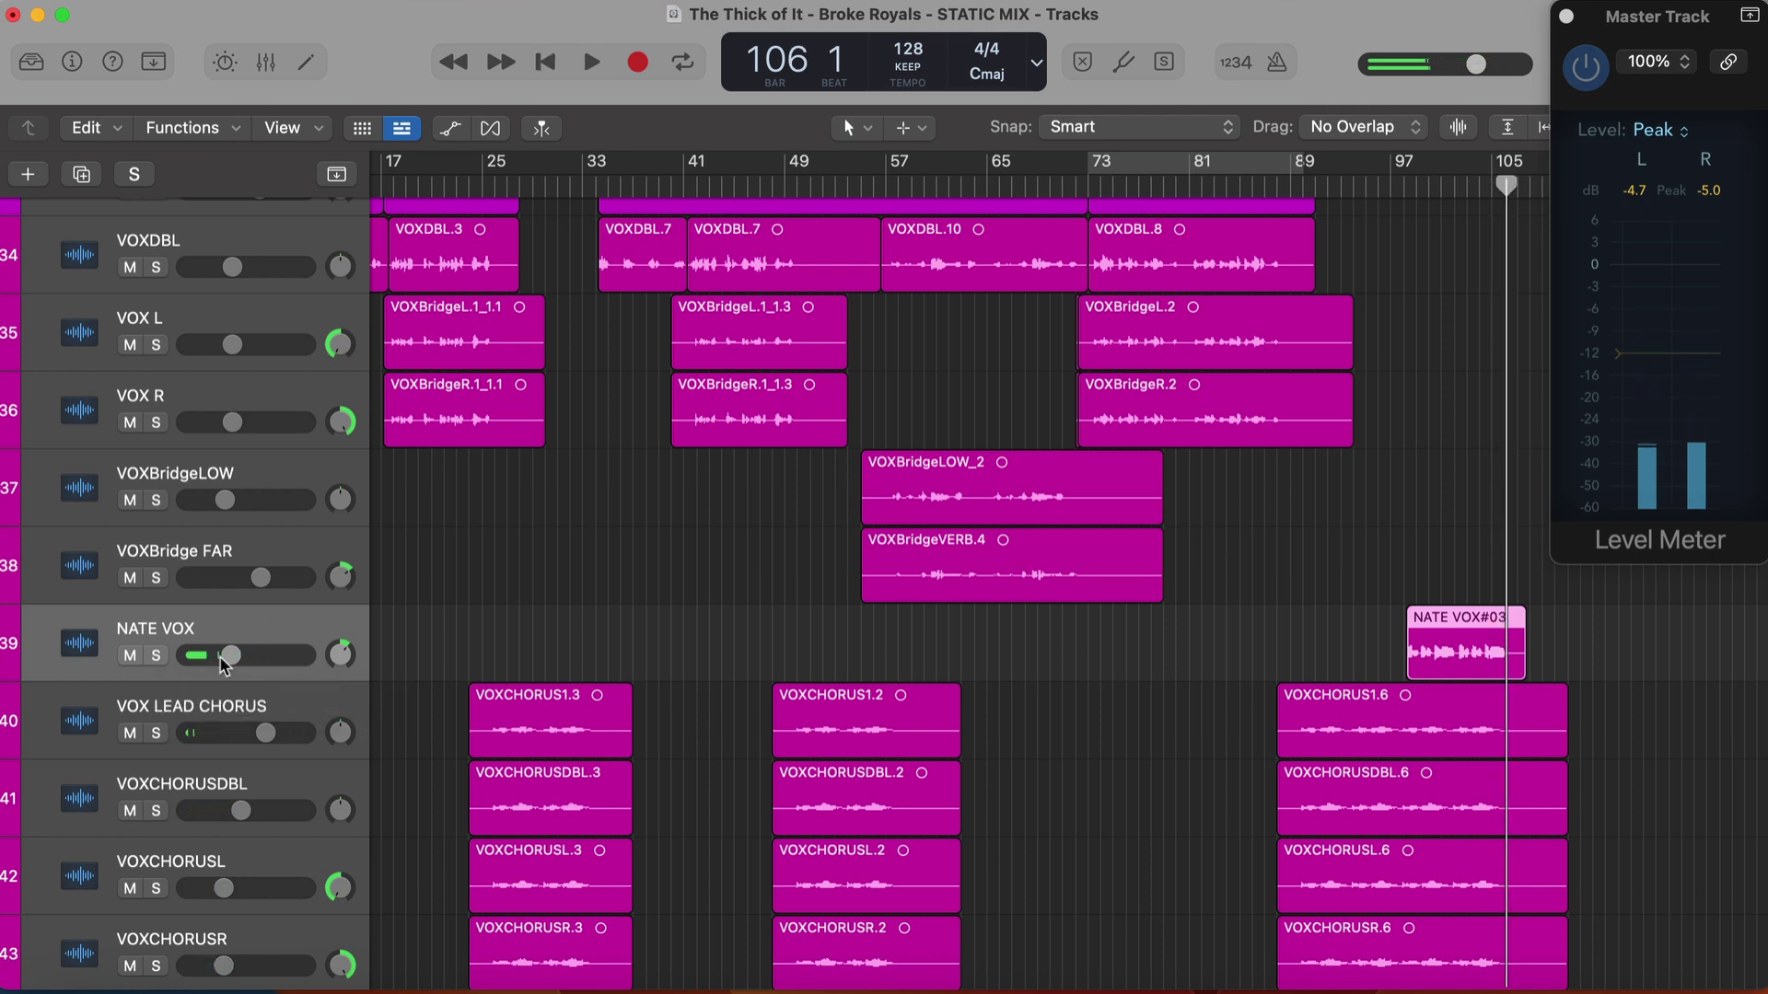
key("space")
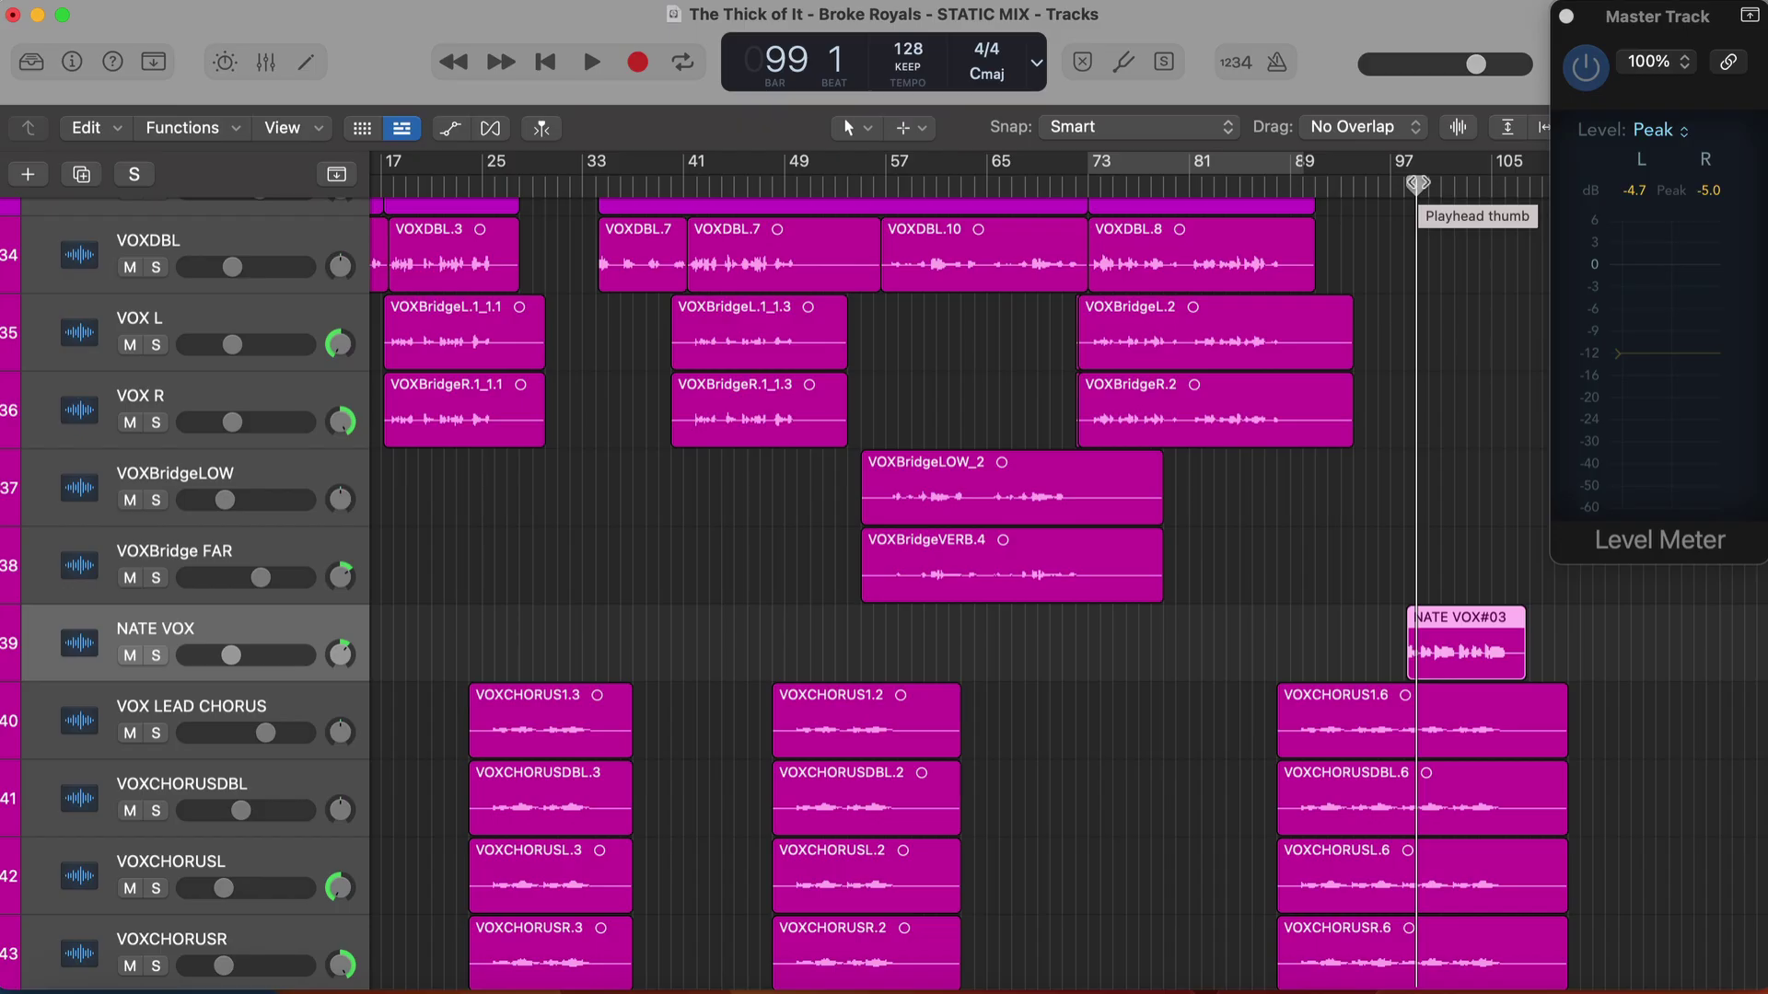
key("space")
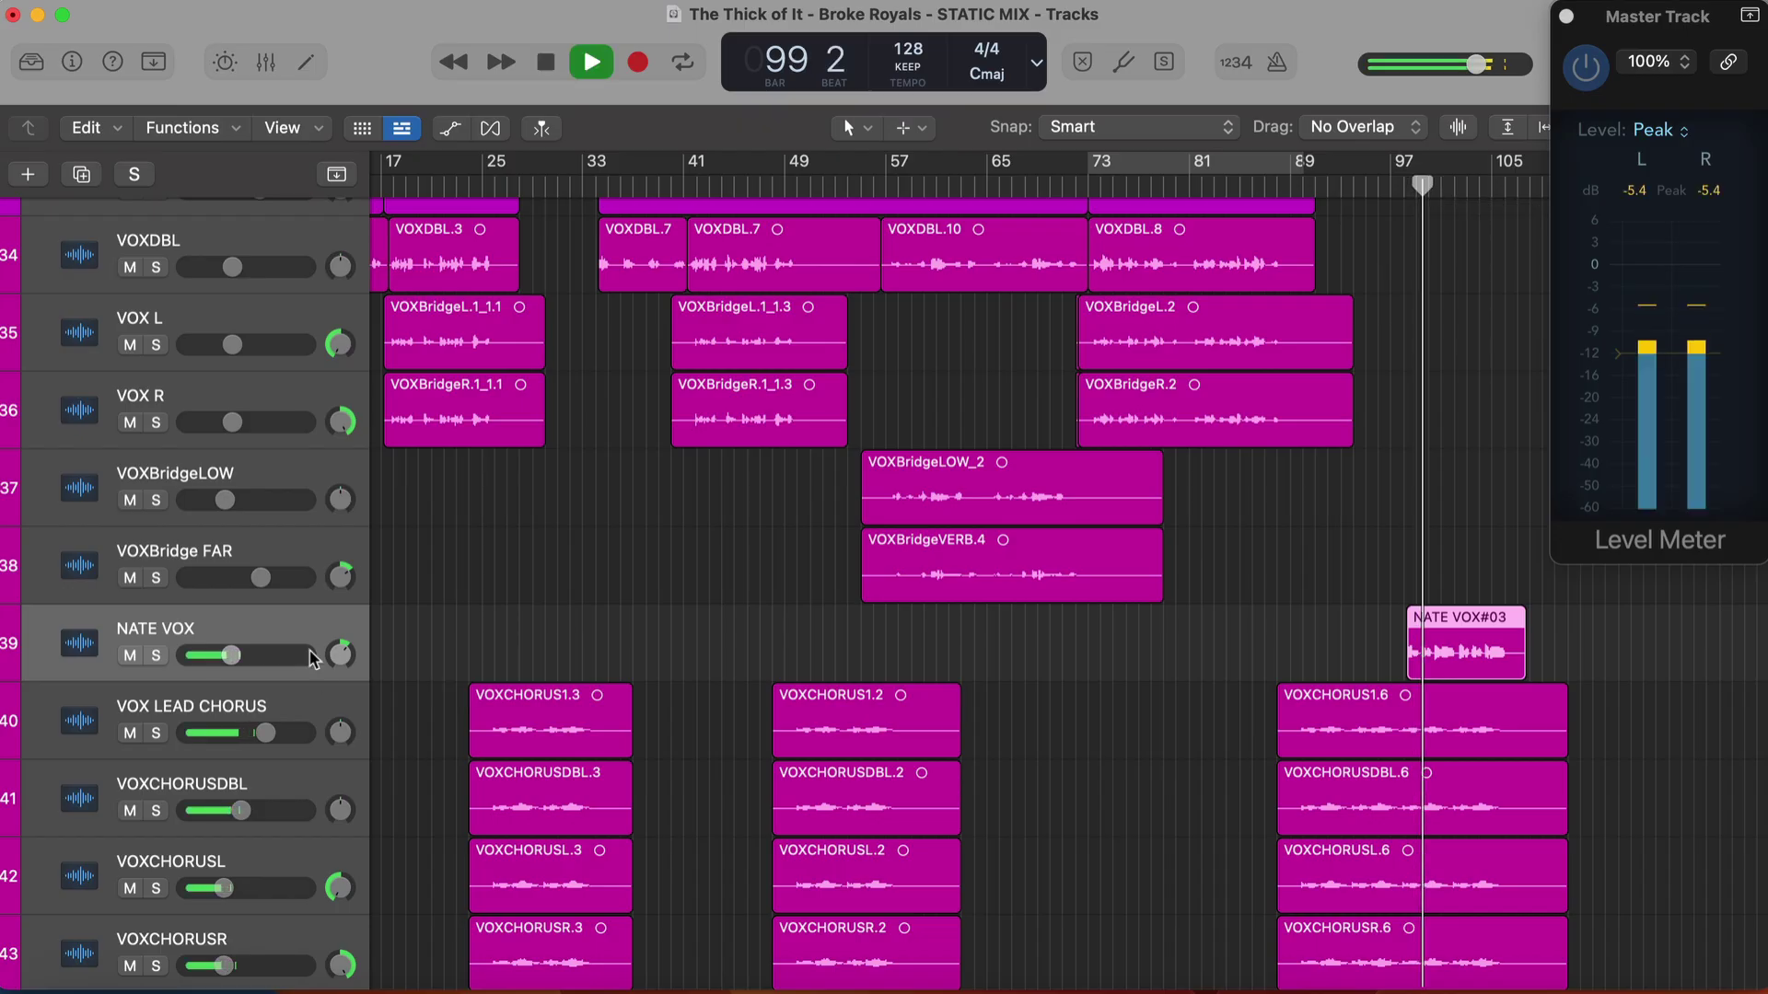
left_click_drag(227, 670, 227, 669)
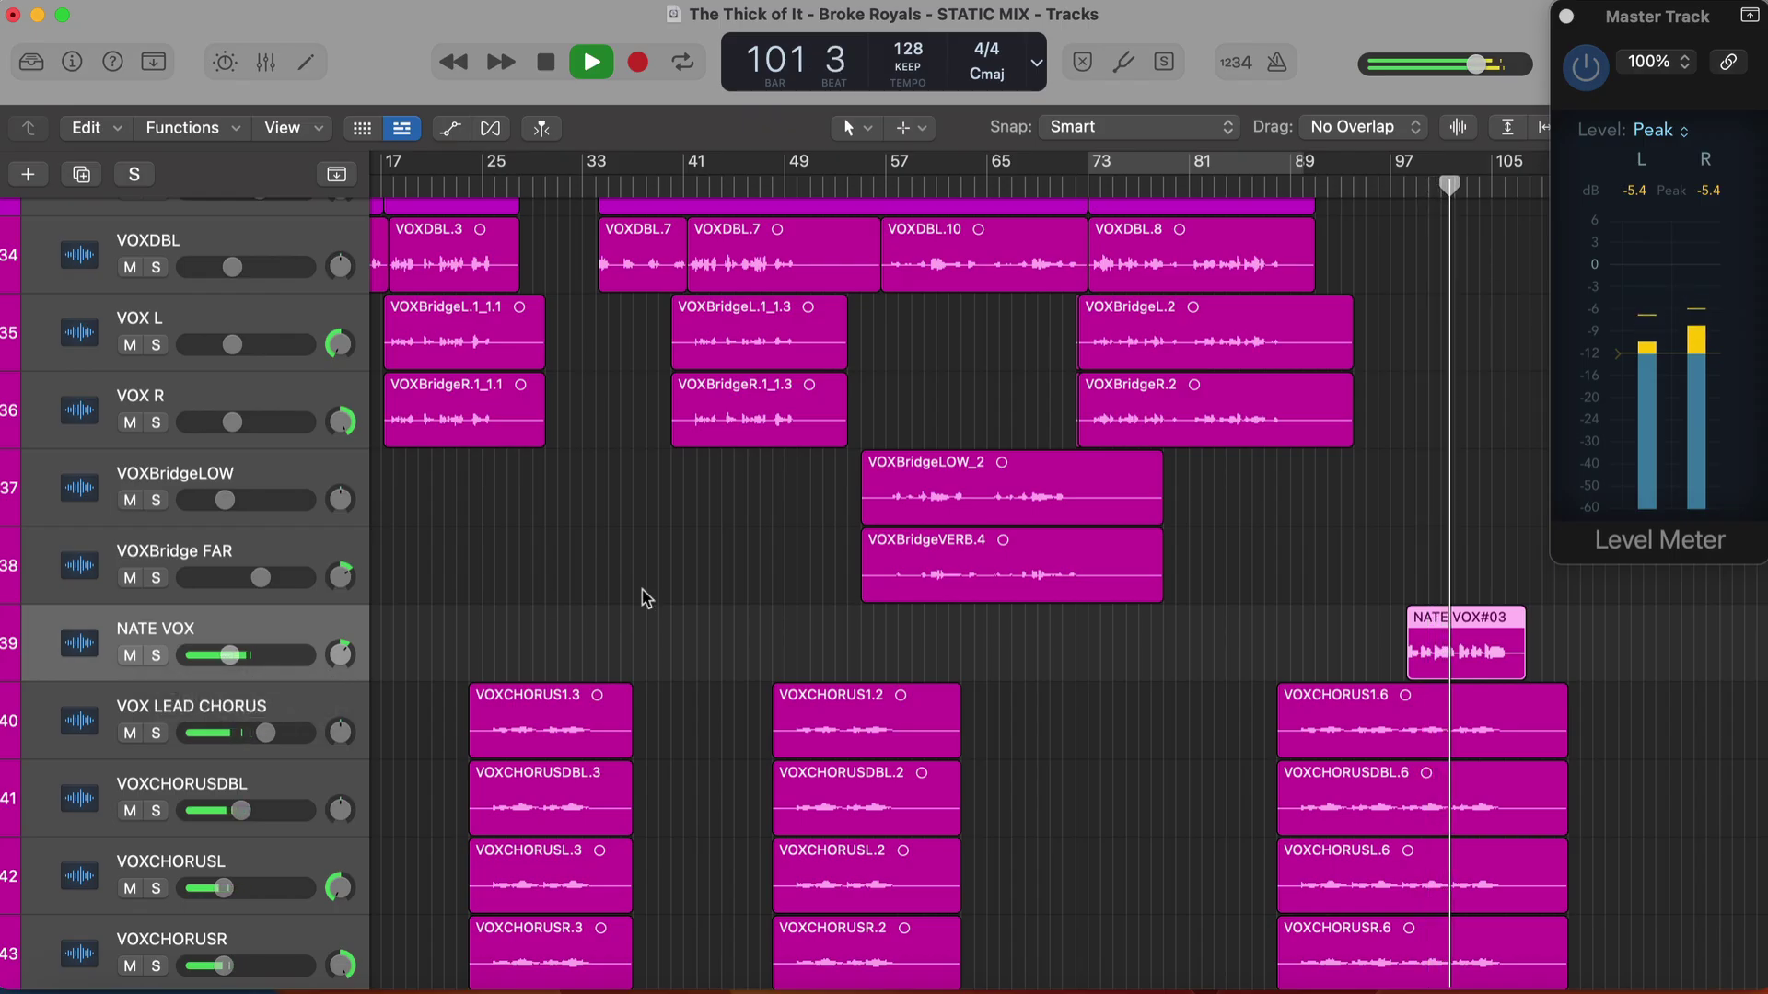
scroll(646, 598, "up", 5)
key("space")
scroll(646, 599, "left", 3)
Select SYNTH Pock and raise its volume to about -5 dB during playback
scroll(646, 598, "up", 10)
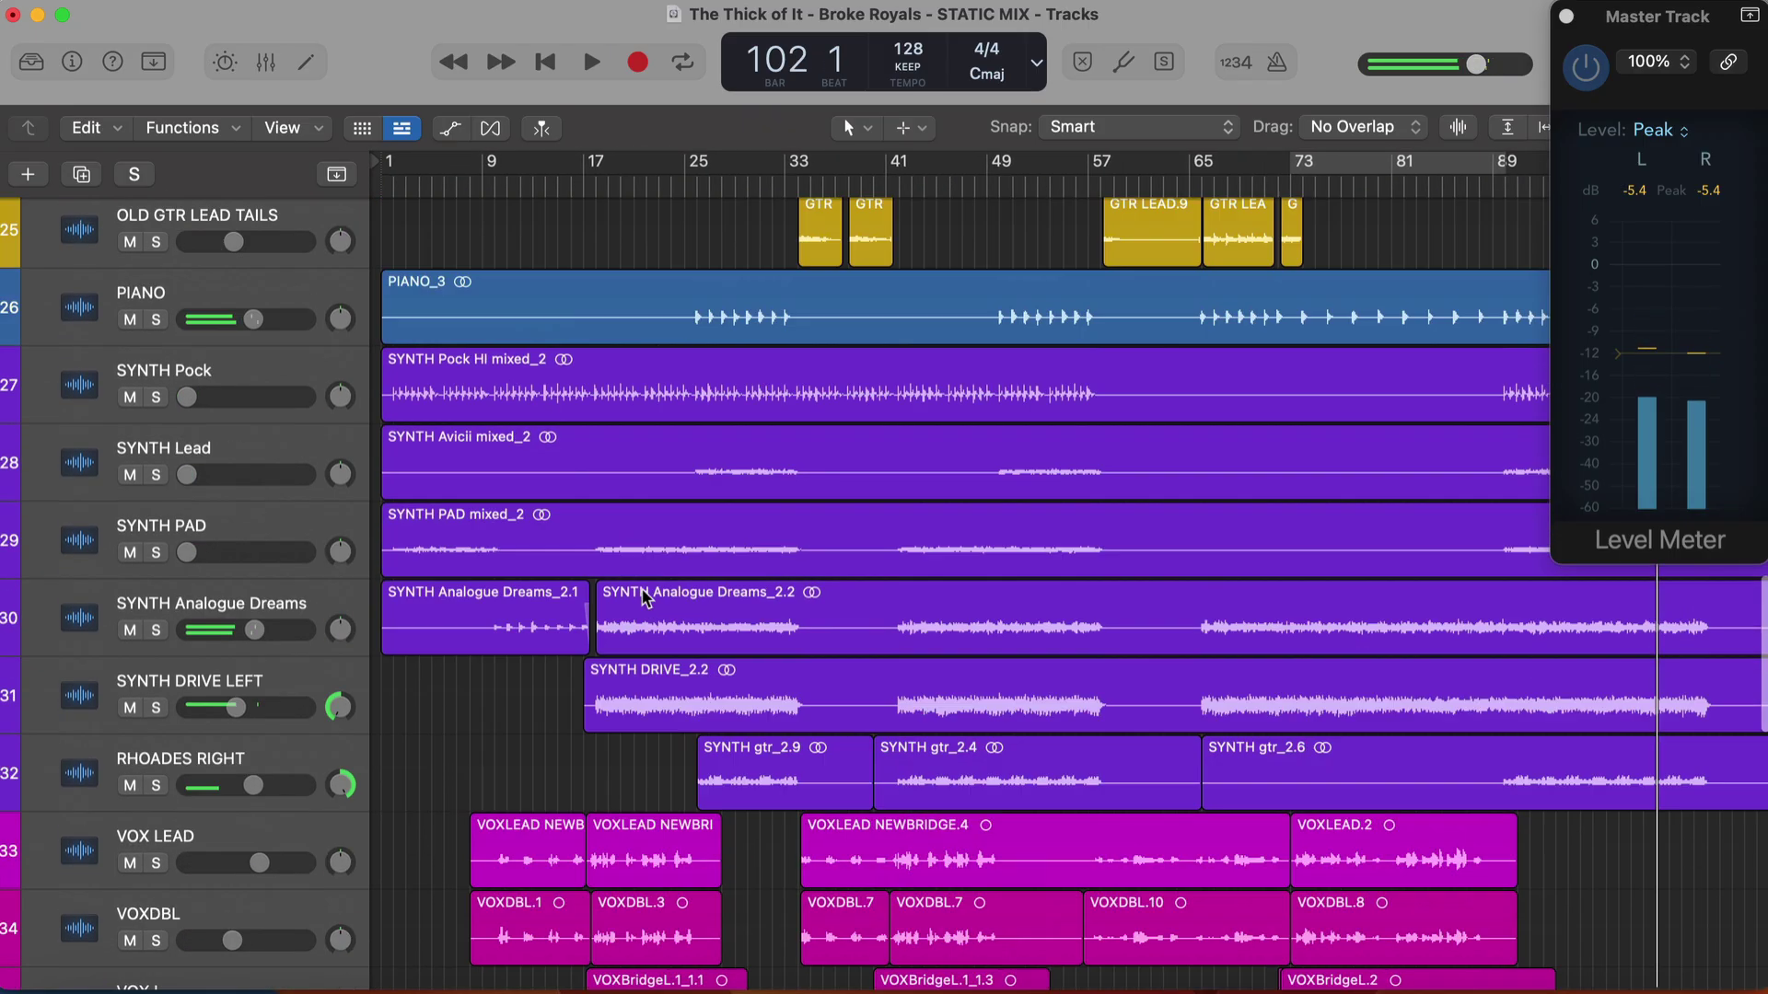
scroll(647, 598, "down", 3)
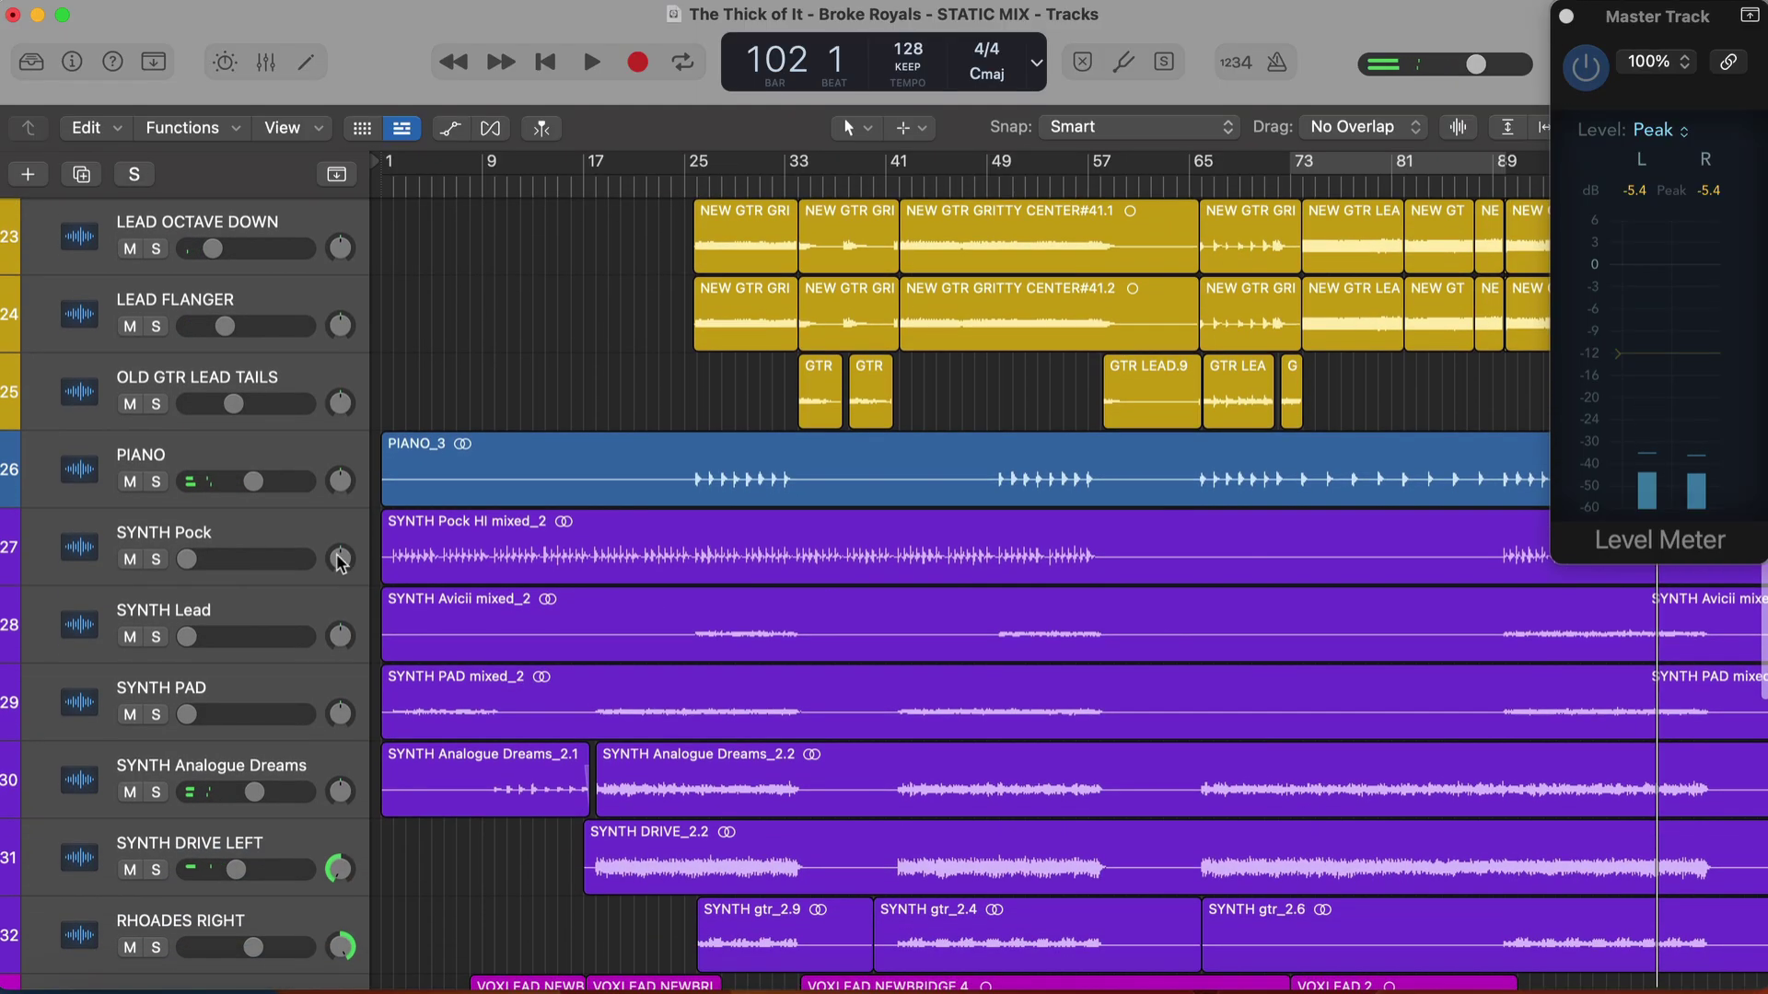
left_click(247, 536)
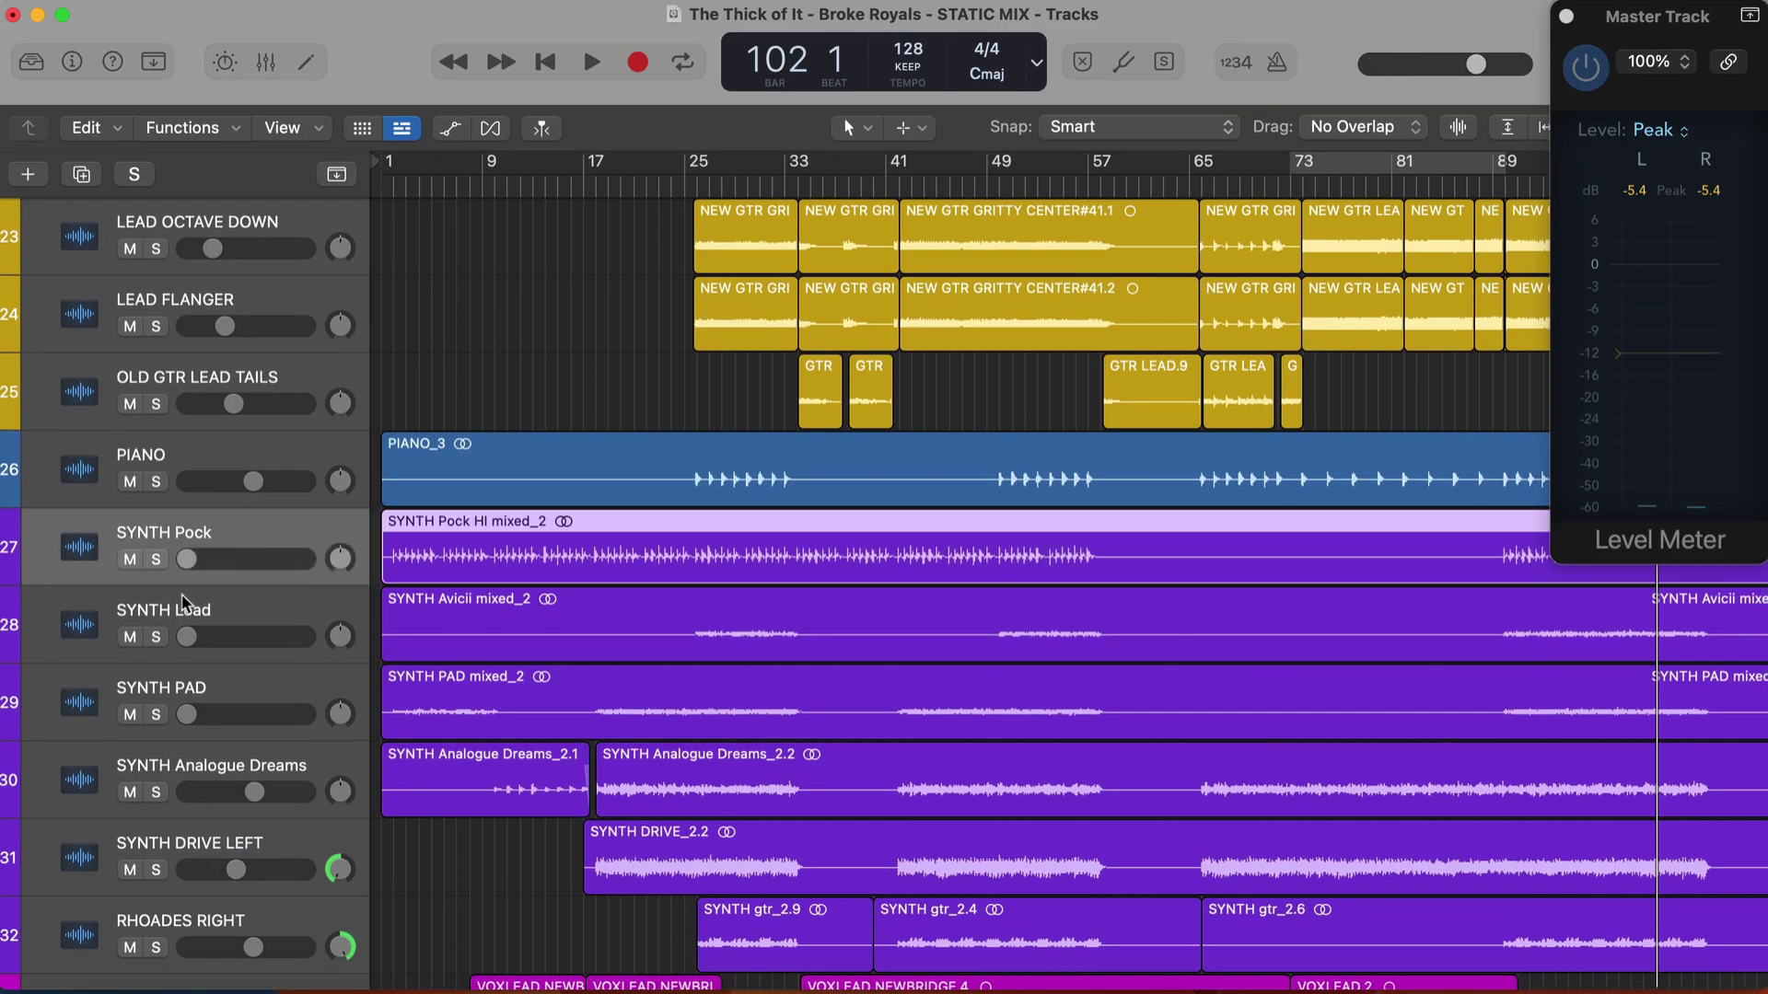
key("space")
left_click_drag(186, 560, 210, 560)
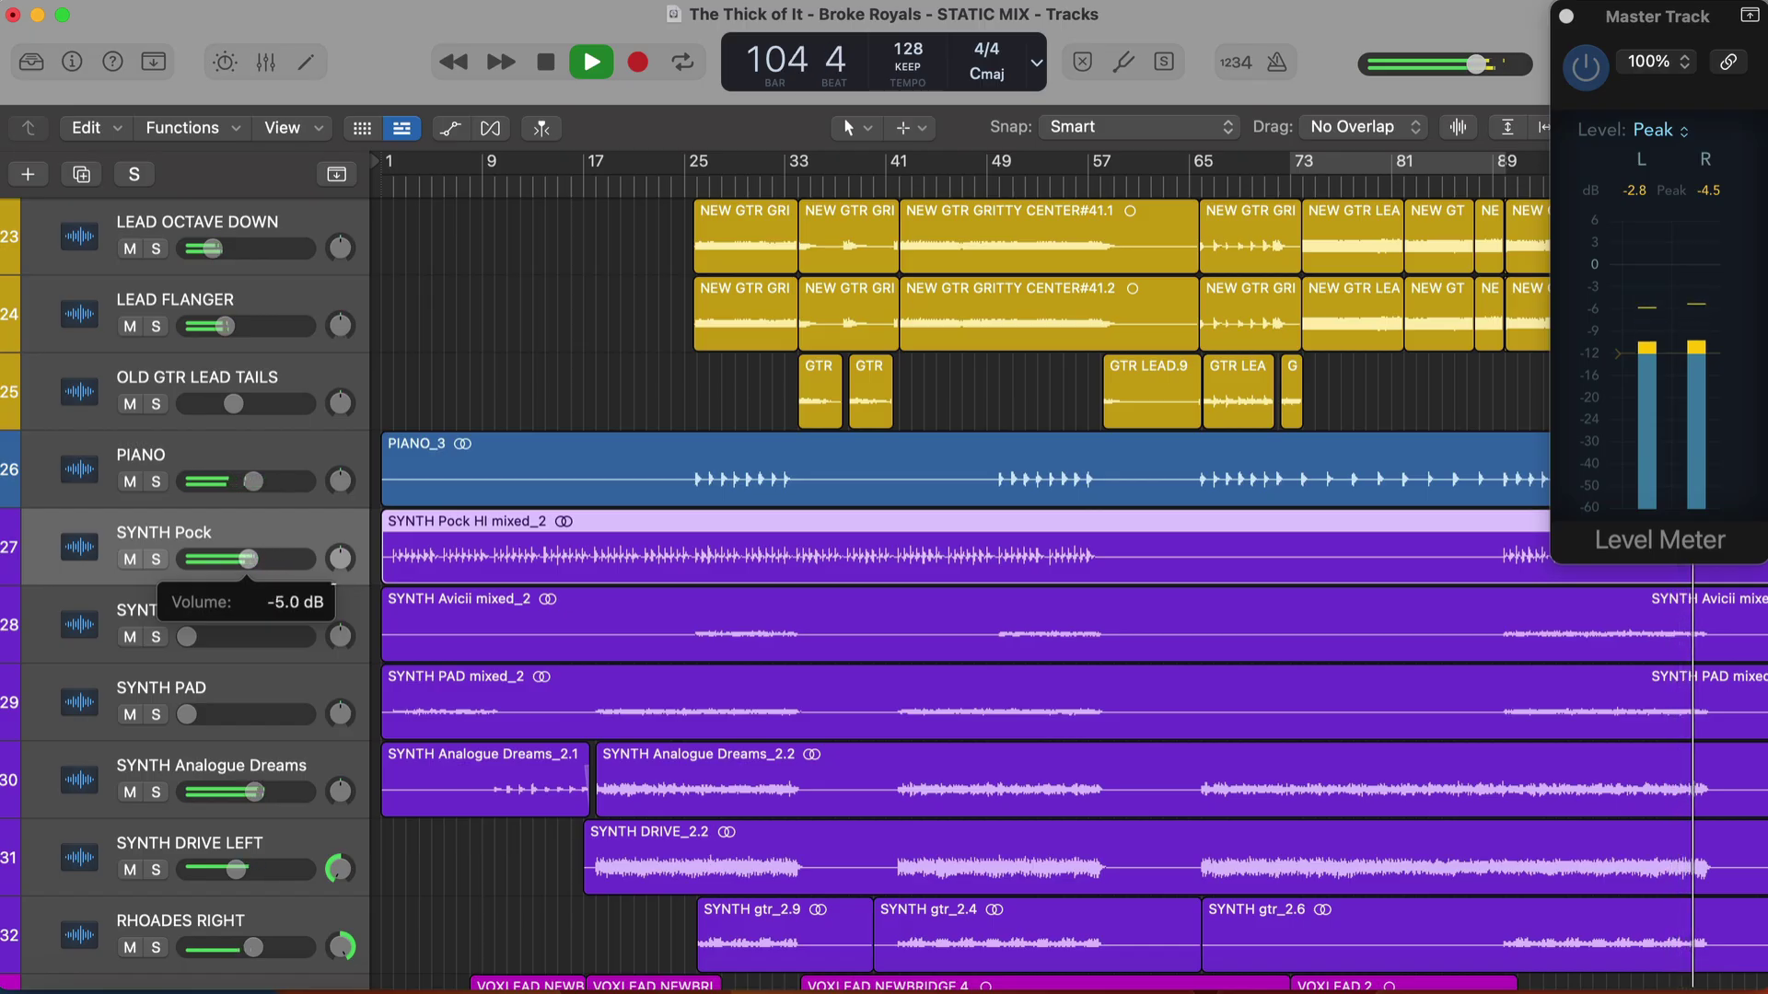
Raise SYNTH Lead, then pull it back to about -10.8 dB, briefly soloing it to check
left_click_drag(186, 637, 236, 637)
left_click(1522, 183)
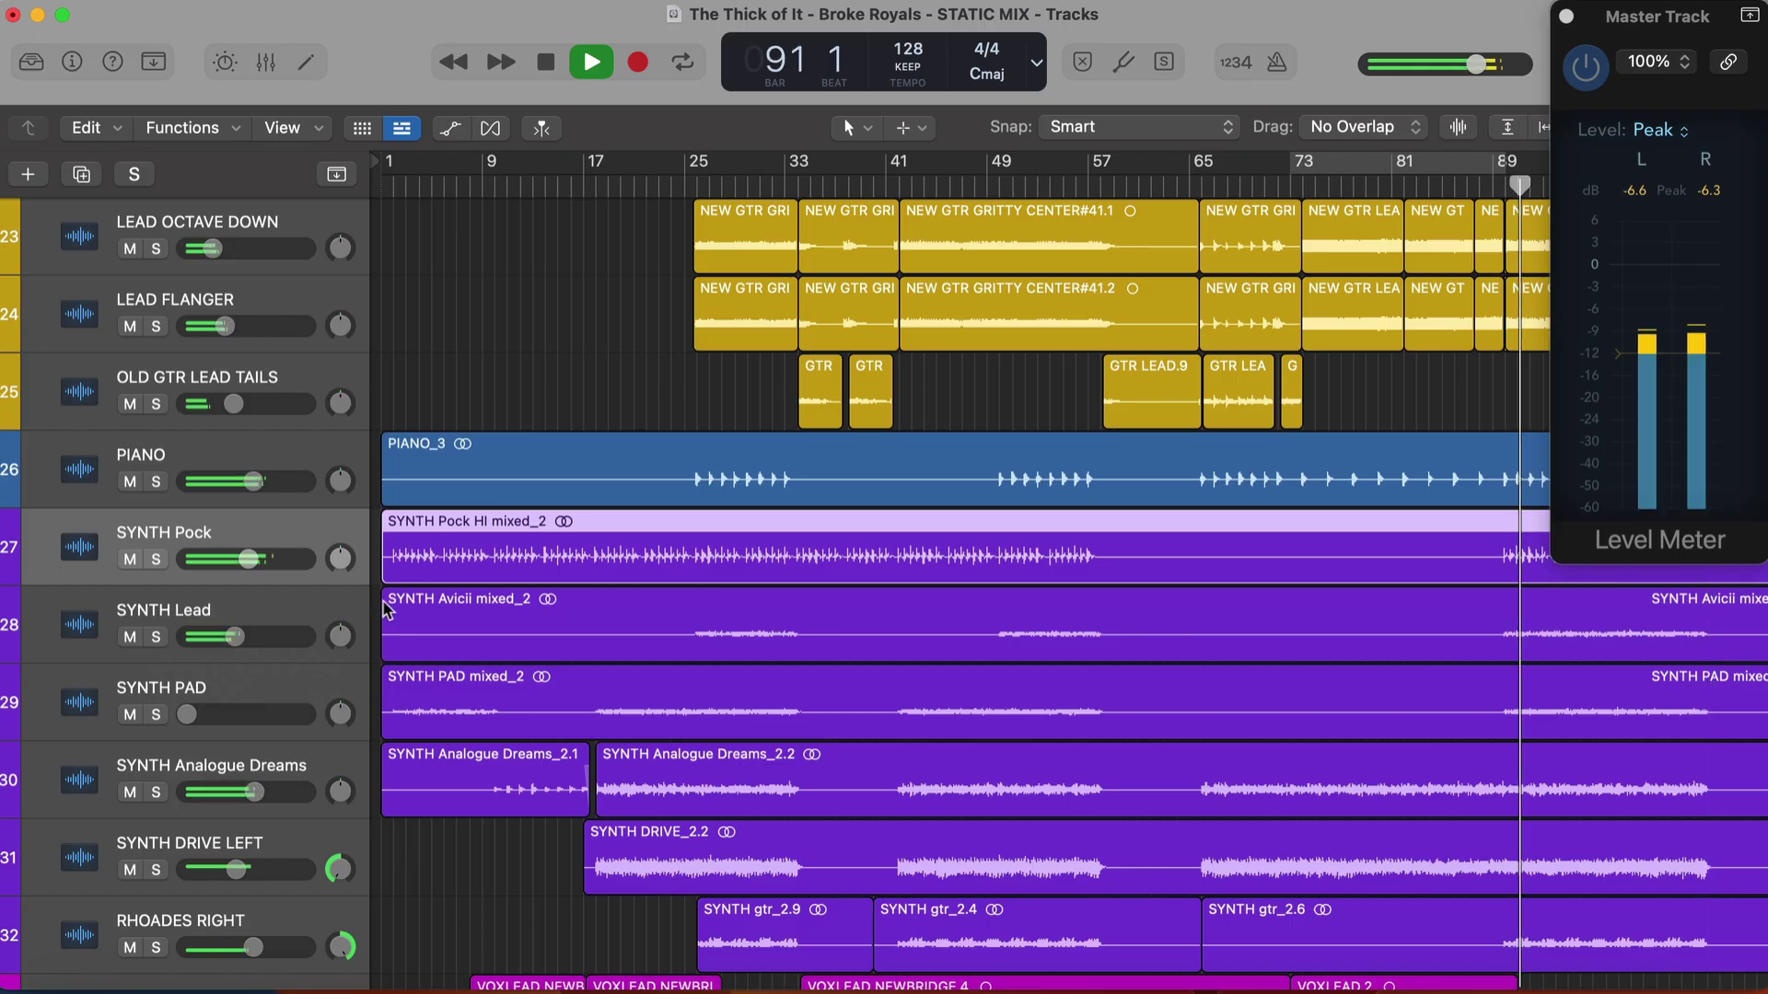
left_click_drag(235, 636, 214, 643)
key("ctrl+s")
key("ctrl+s")
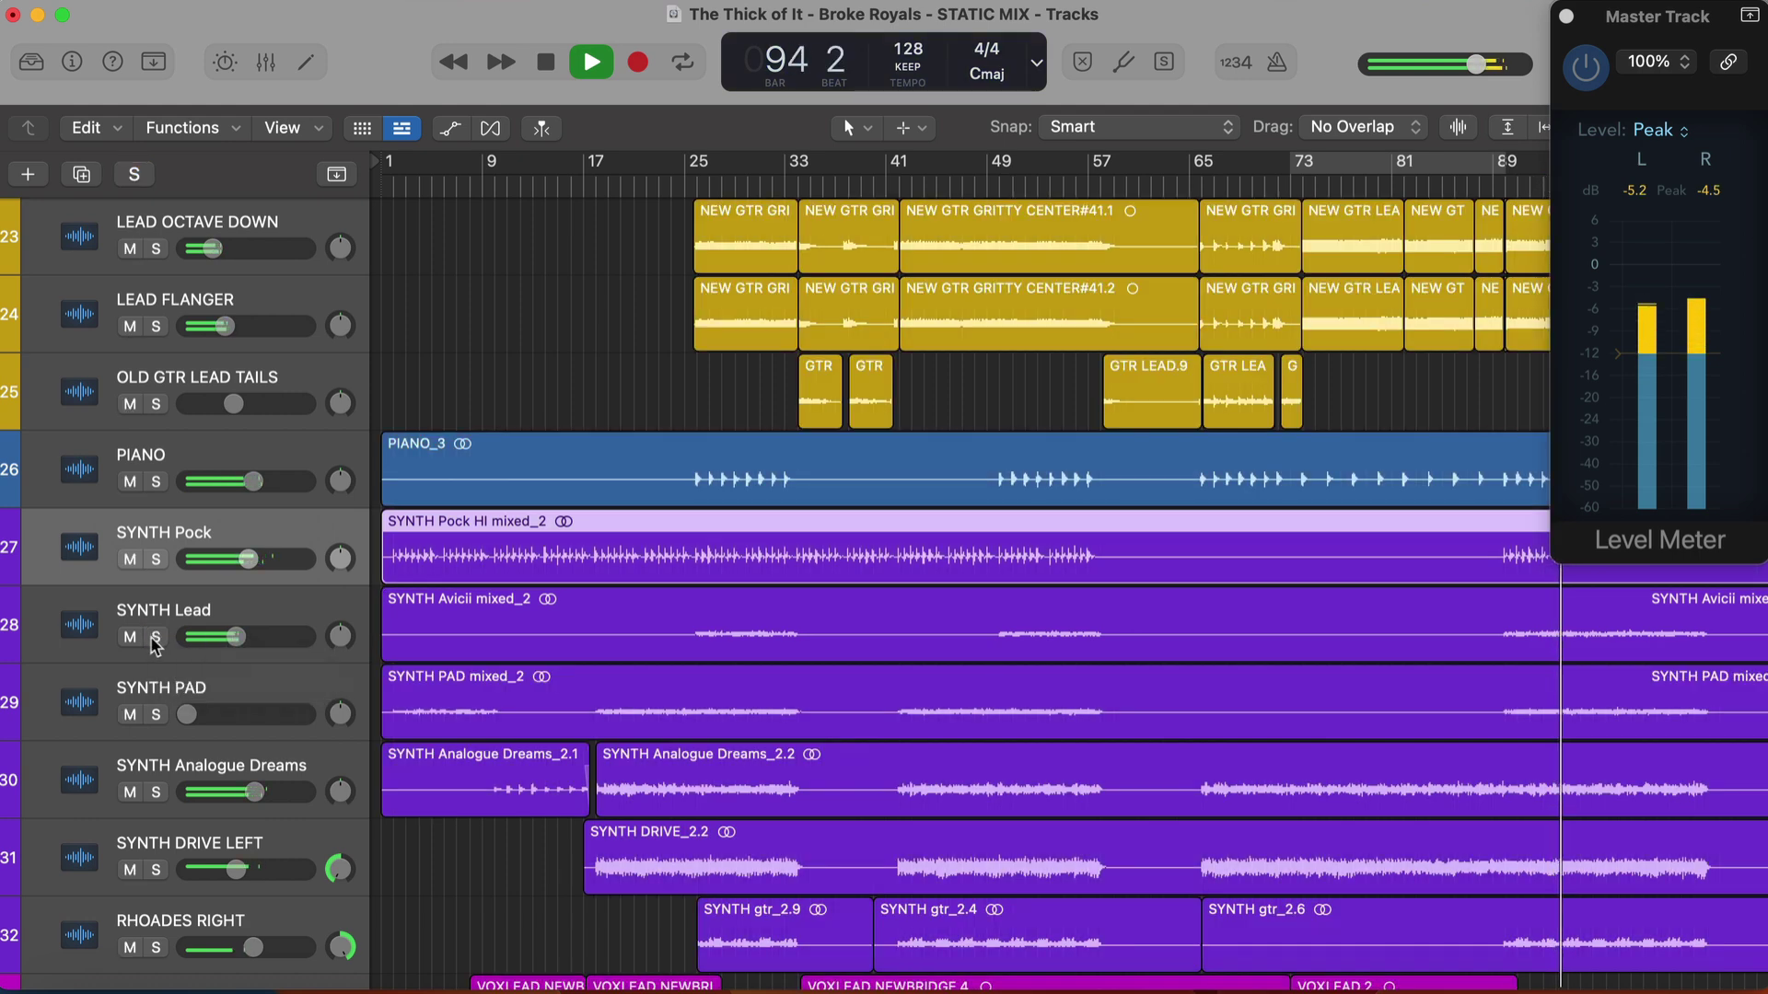
left_click(157, 637)
left_click(157, 637)
Bring SYNTH PAD up past -12.0 dB, checking it with solo and mute
mouse_move(187, 714)
left_mouse_down()
mouse_move(228, 715)
mouse_move(206, 723)
left_mouse_up()
left_click(157, 715)
left_click(156, 714)
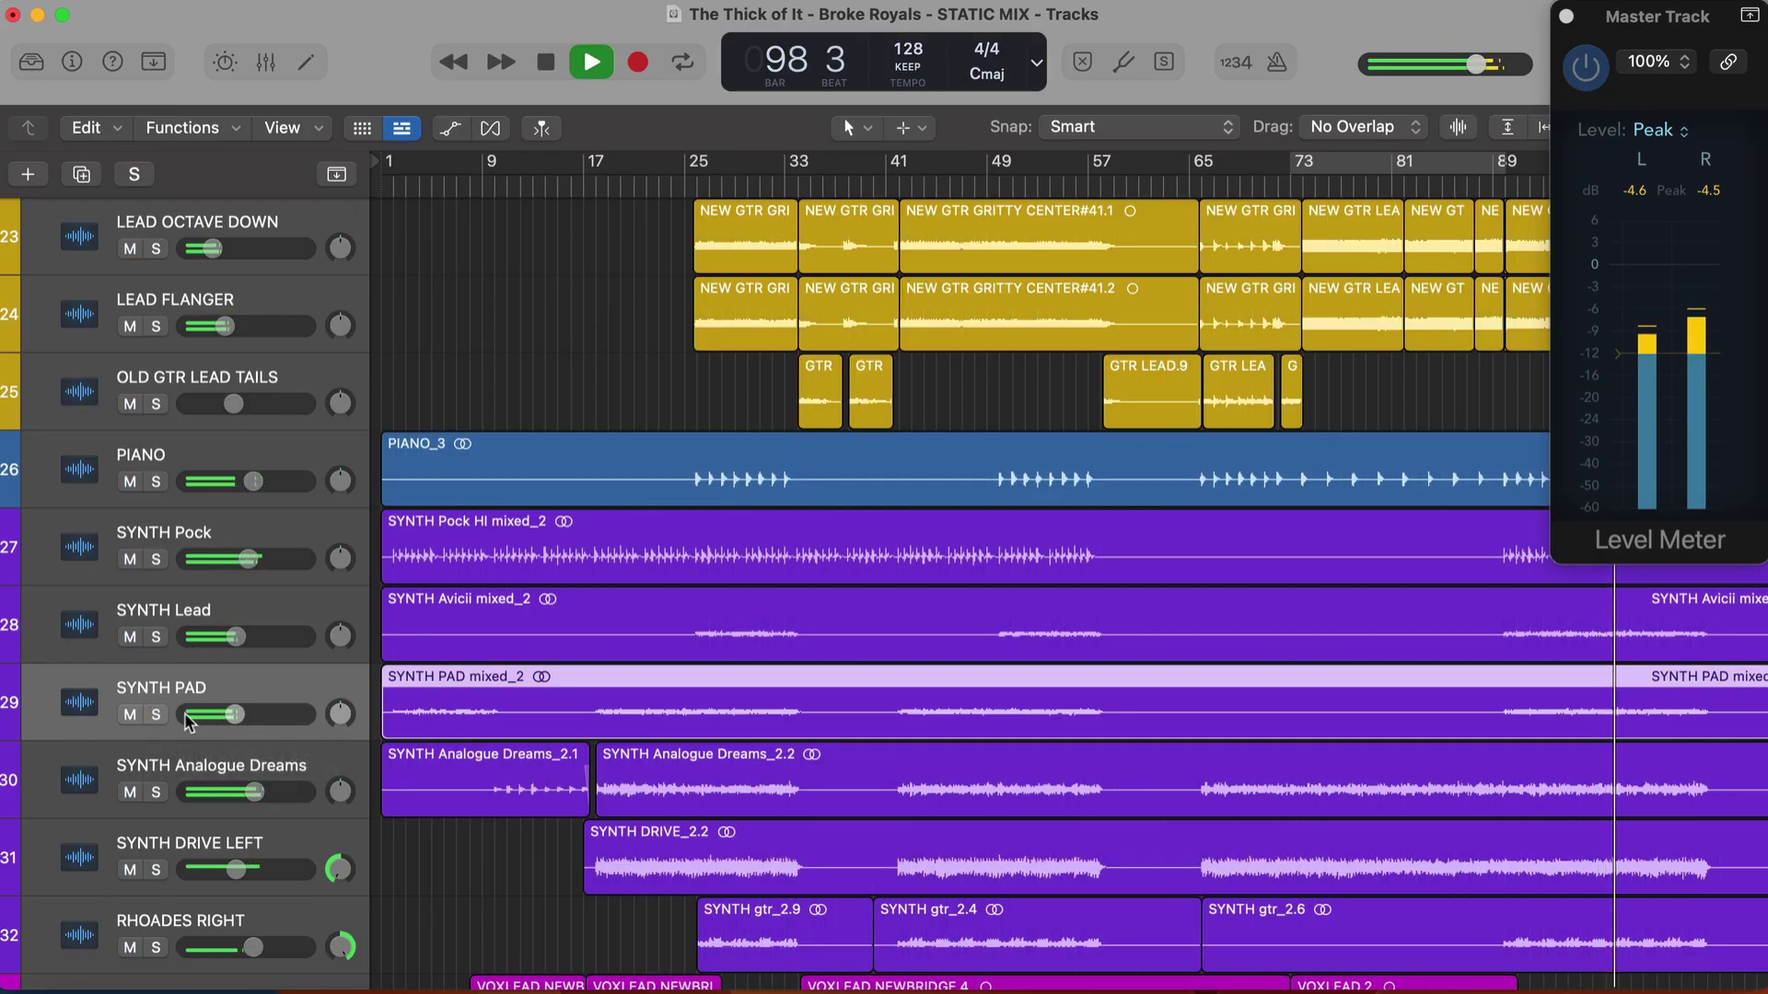
left_click(131, 715)
left_click(131, 715)
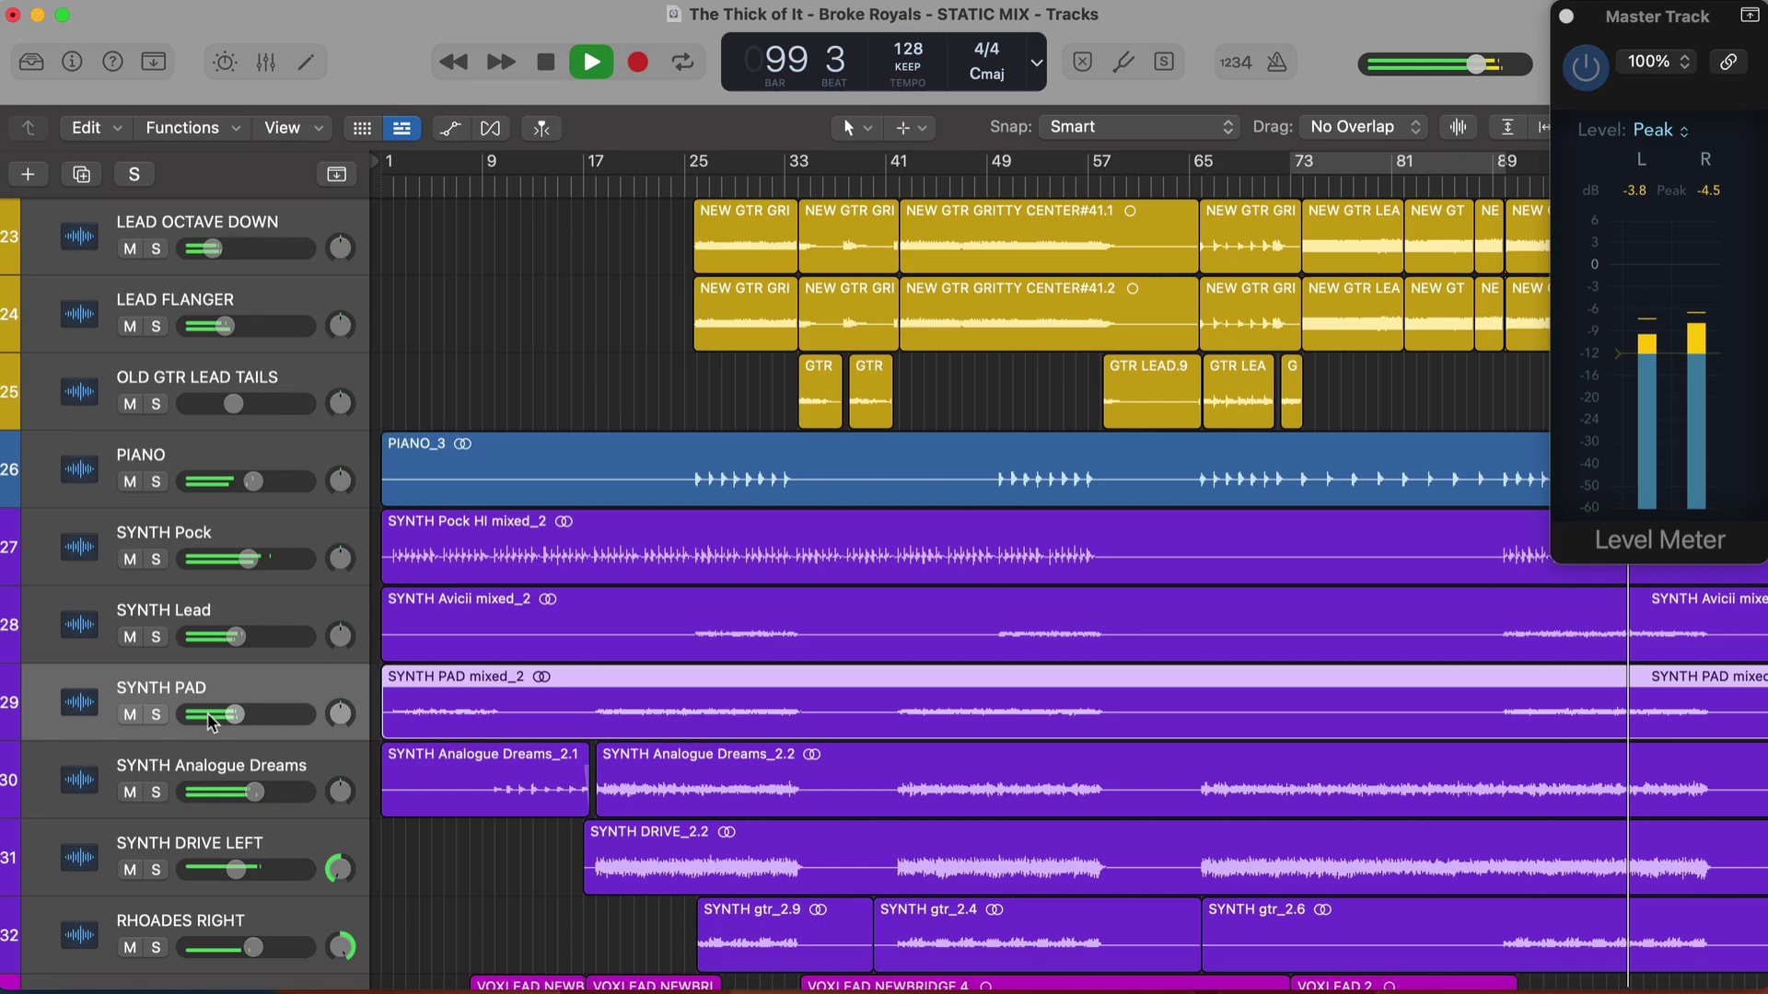
left_click_drag(212, 722, 270, 723)
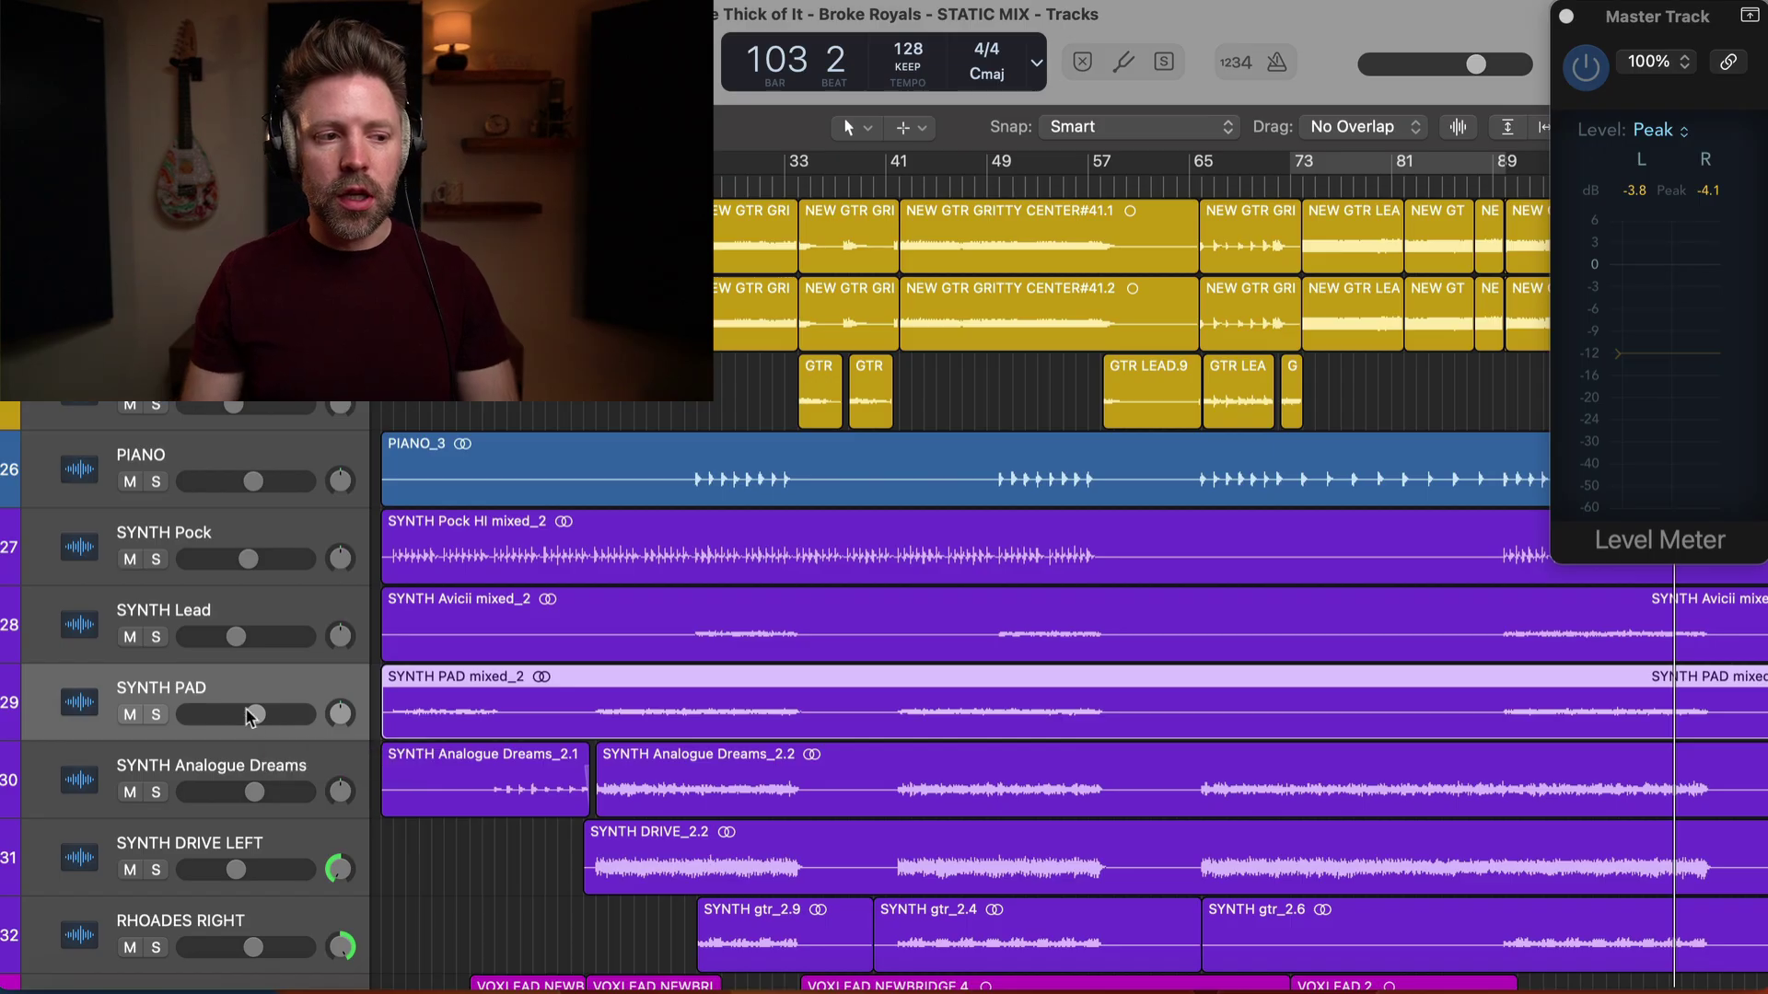
left_click(1517, 185)
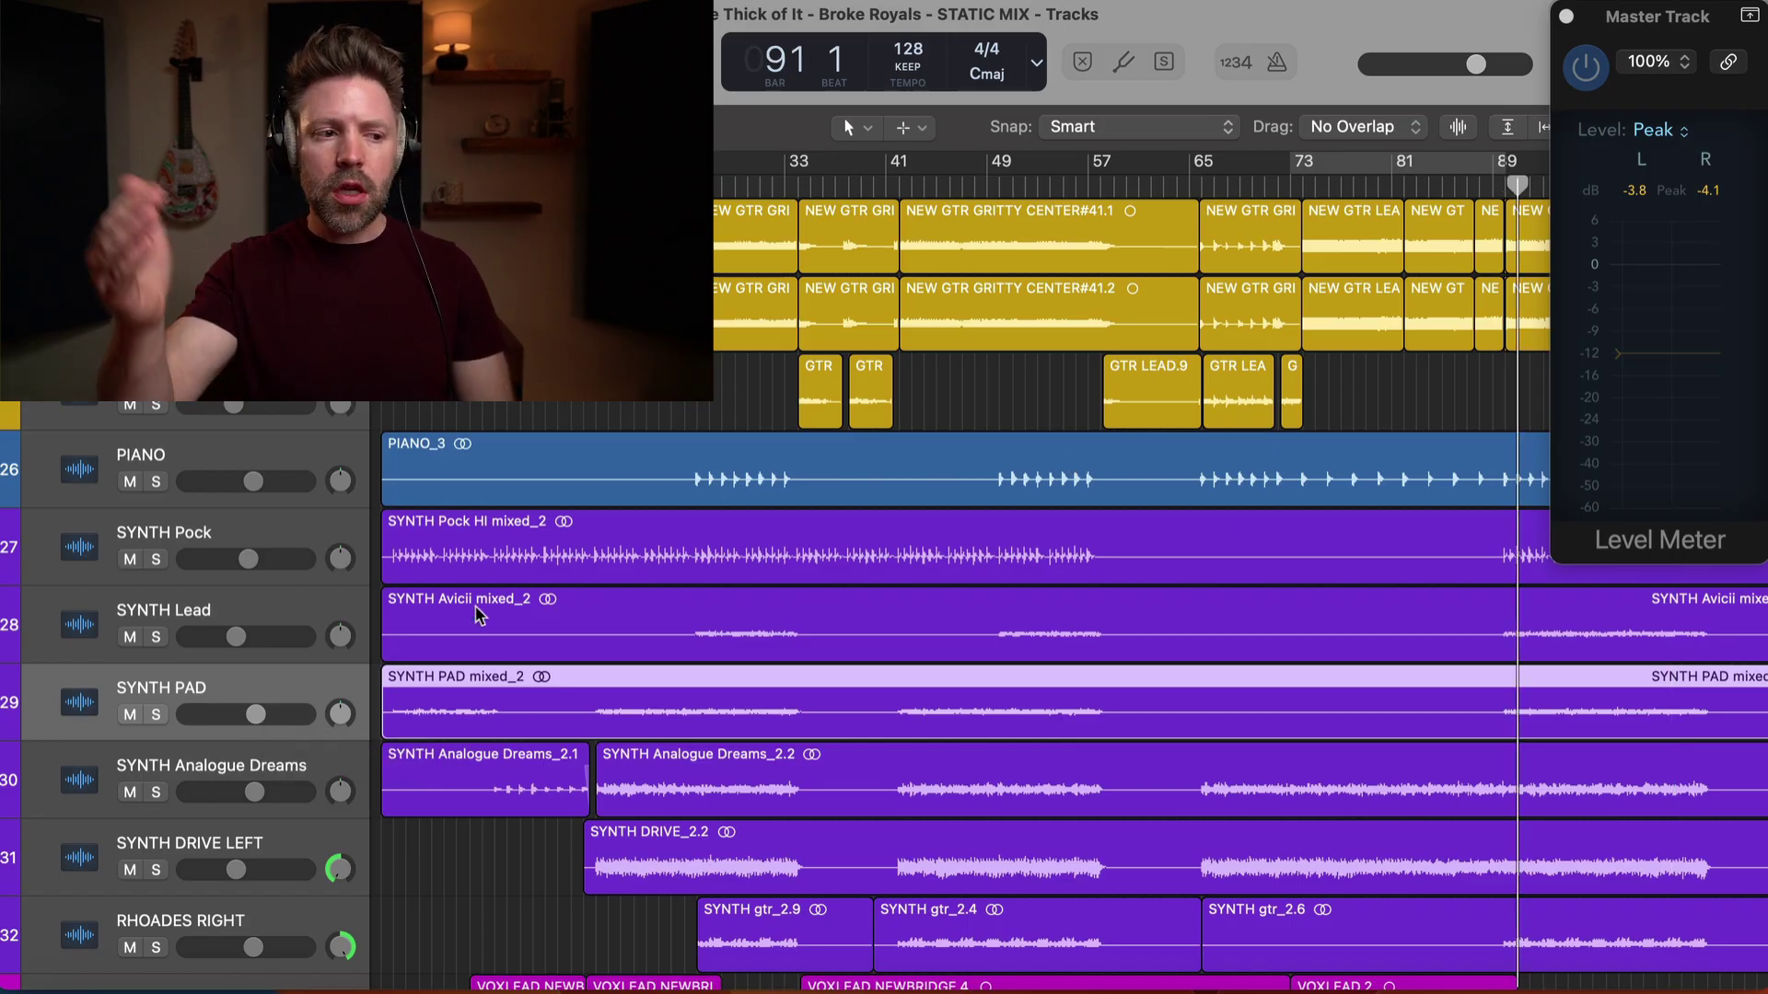
key("space")
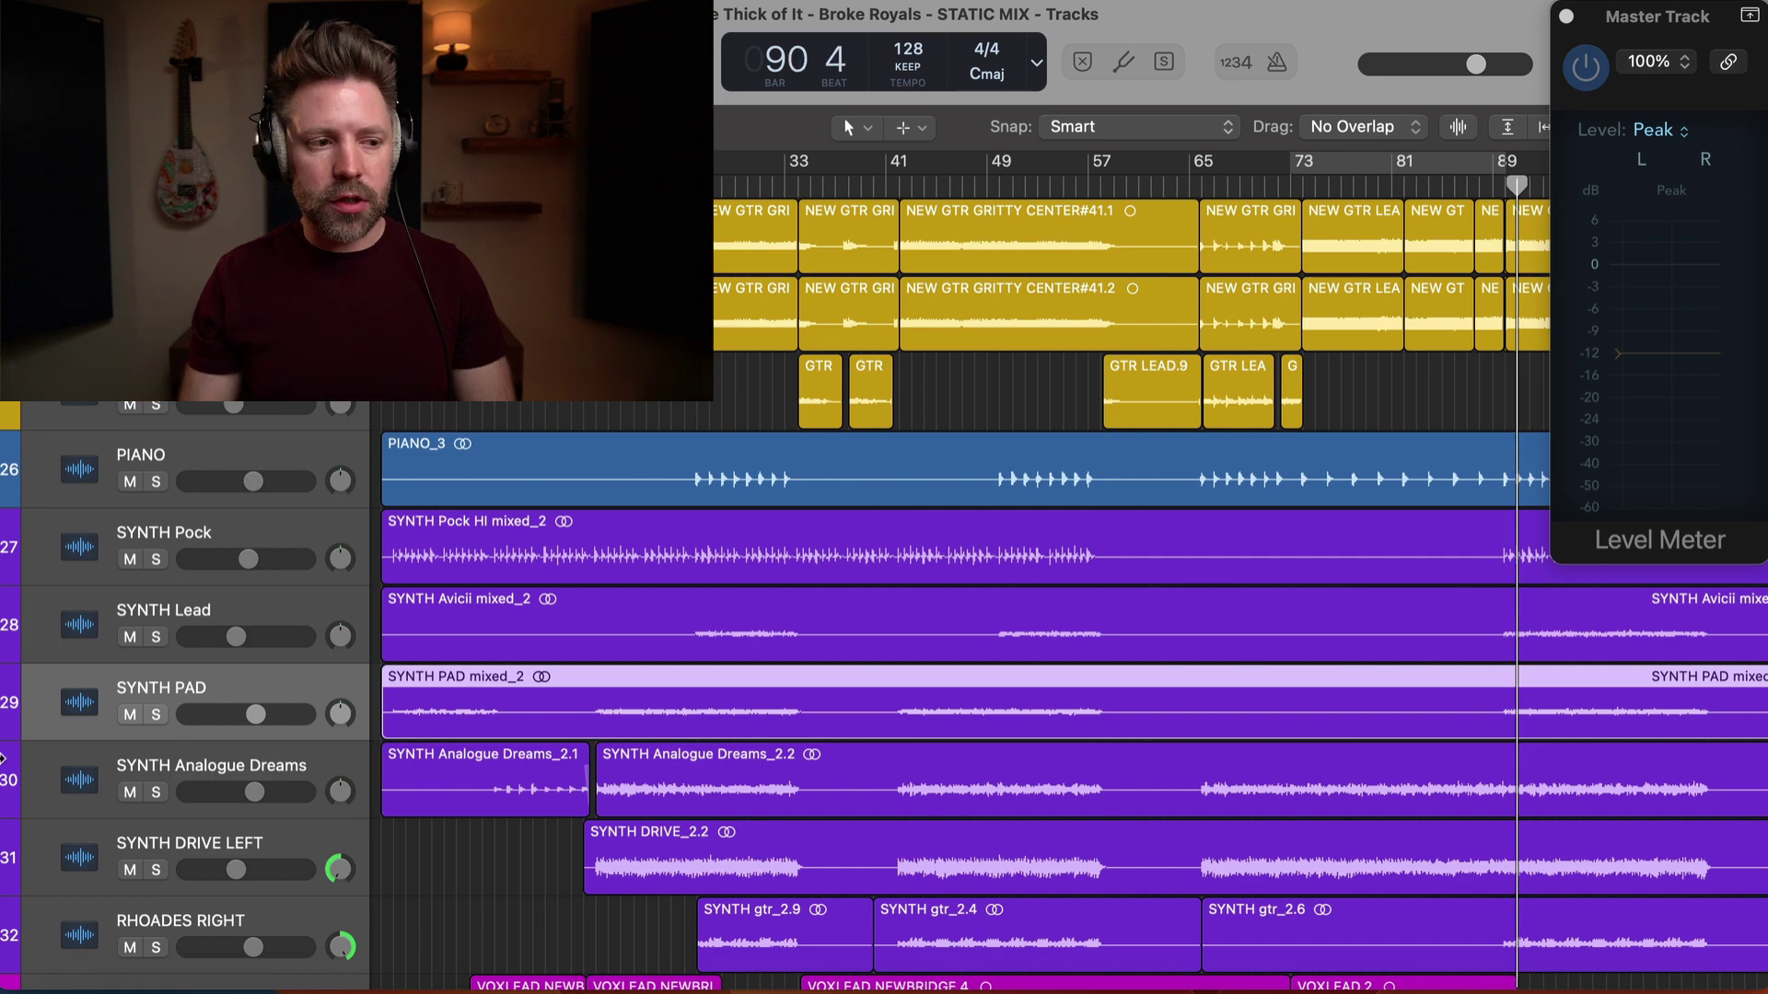
left_click(130, 715)
left_click(130, 714)
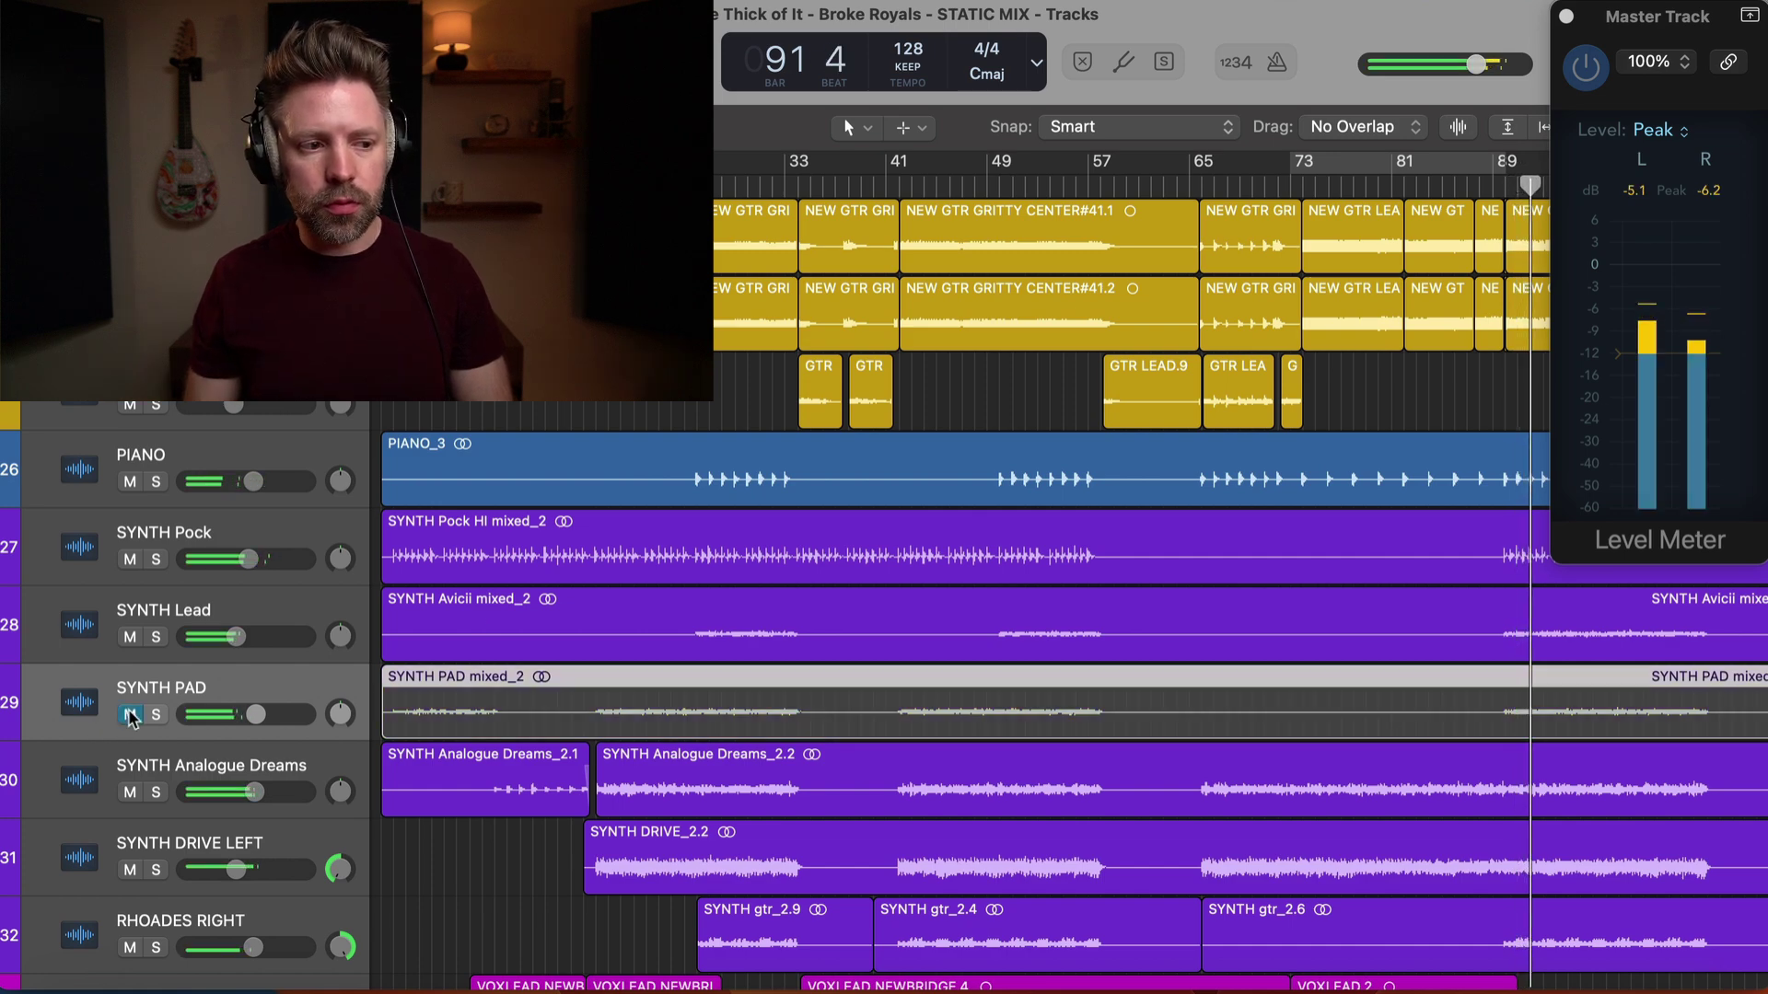
scroll(158, 689, "up", 10)
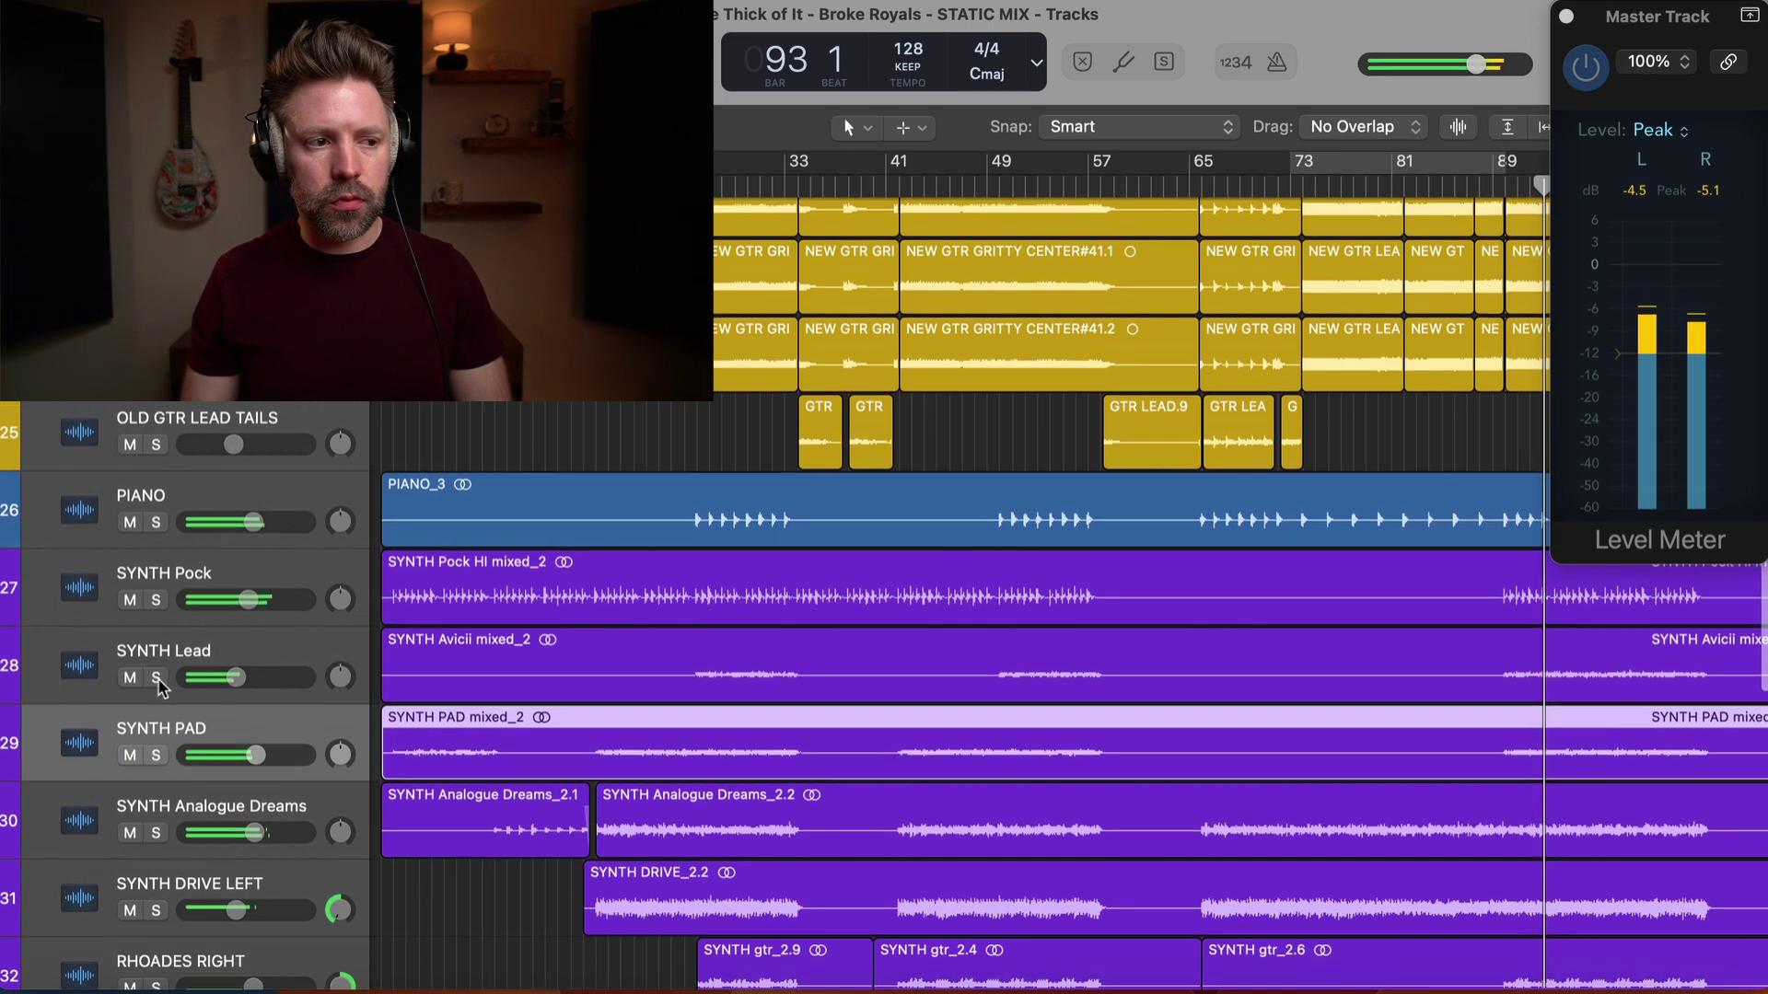
scroll(158, 688, "up", 10)
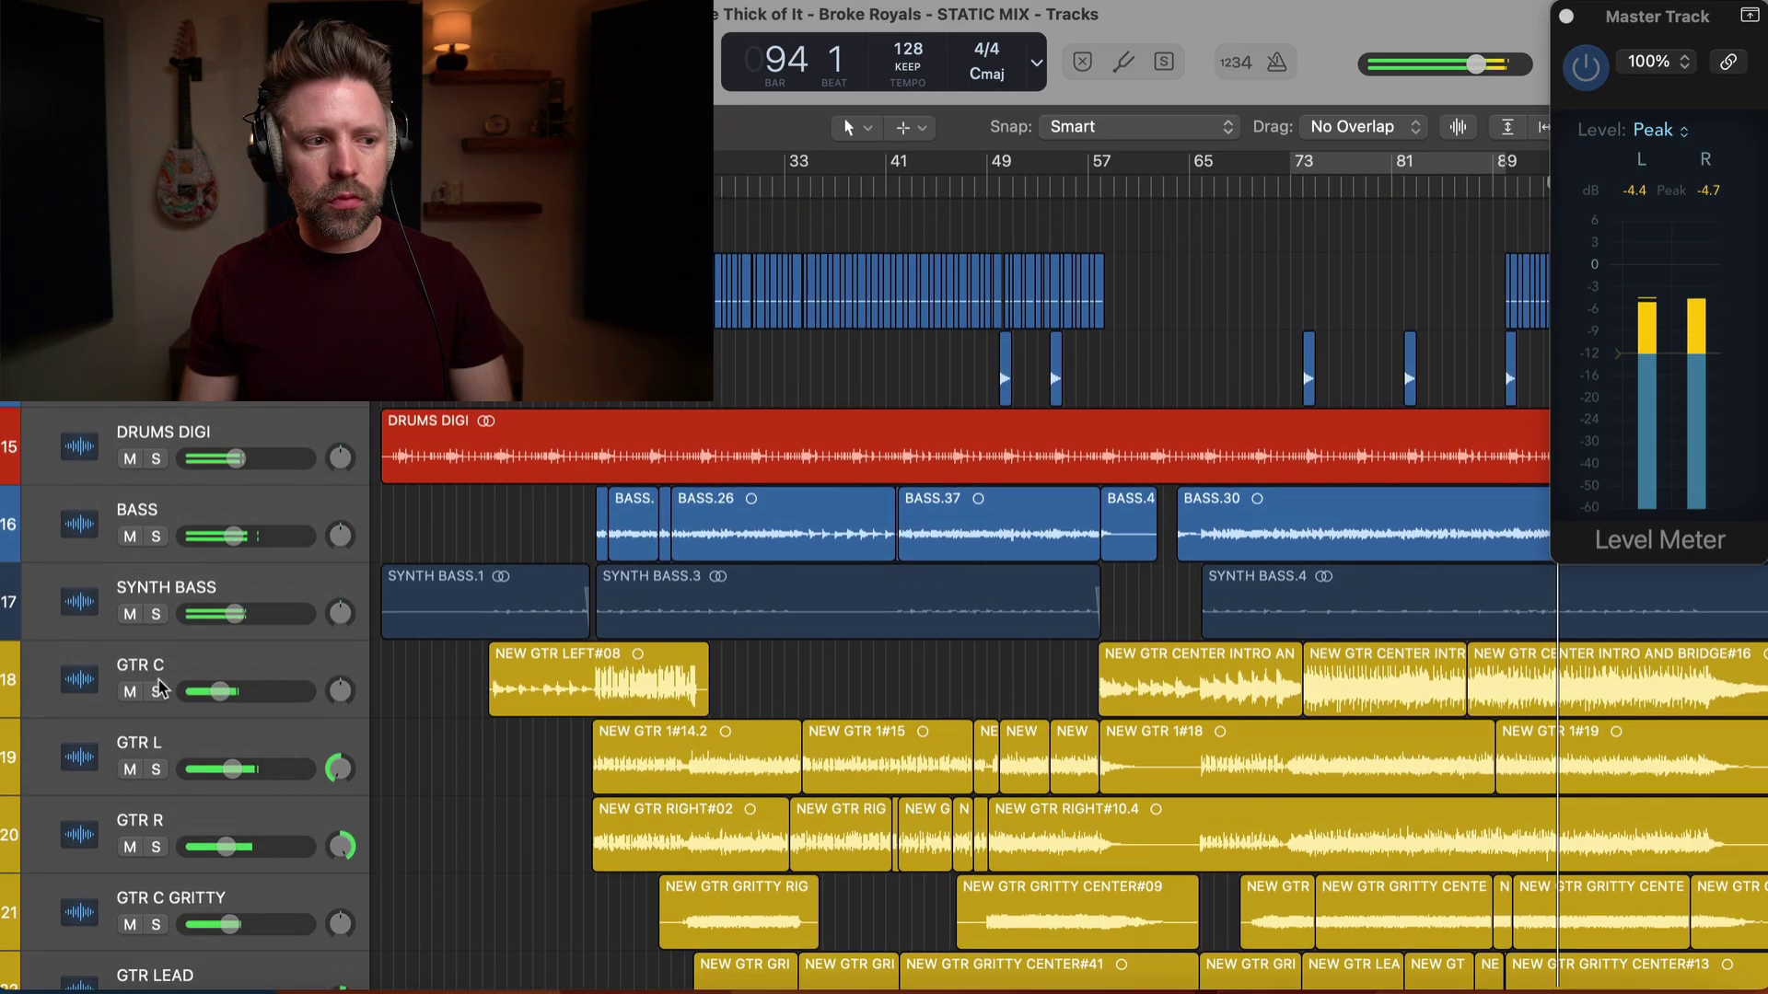
scroll(159, 688, "down", 7)
scroll(158, 689, "up", 7)
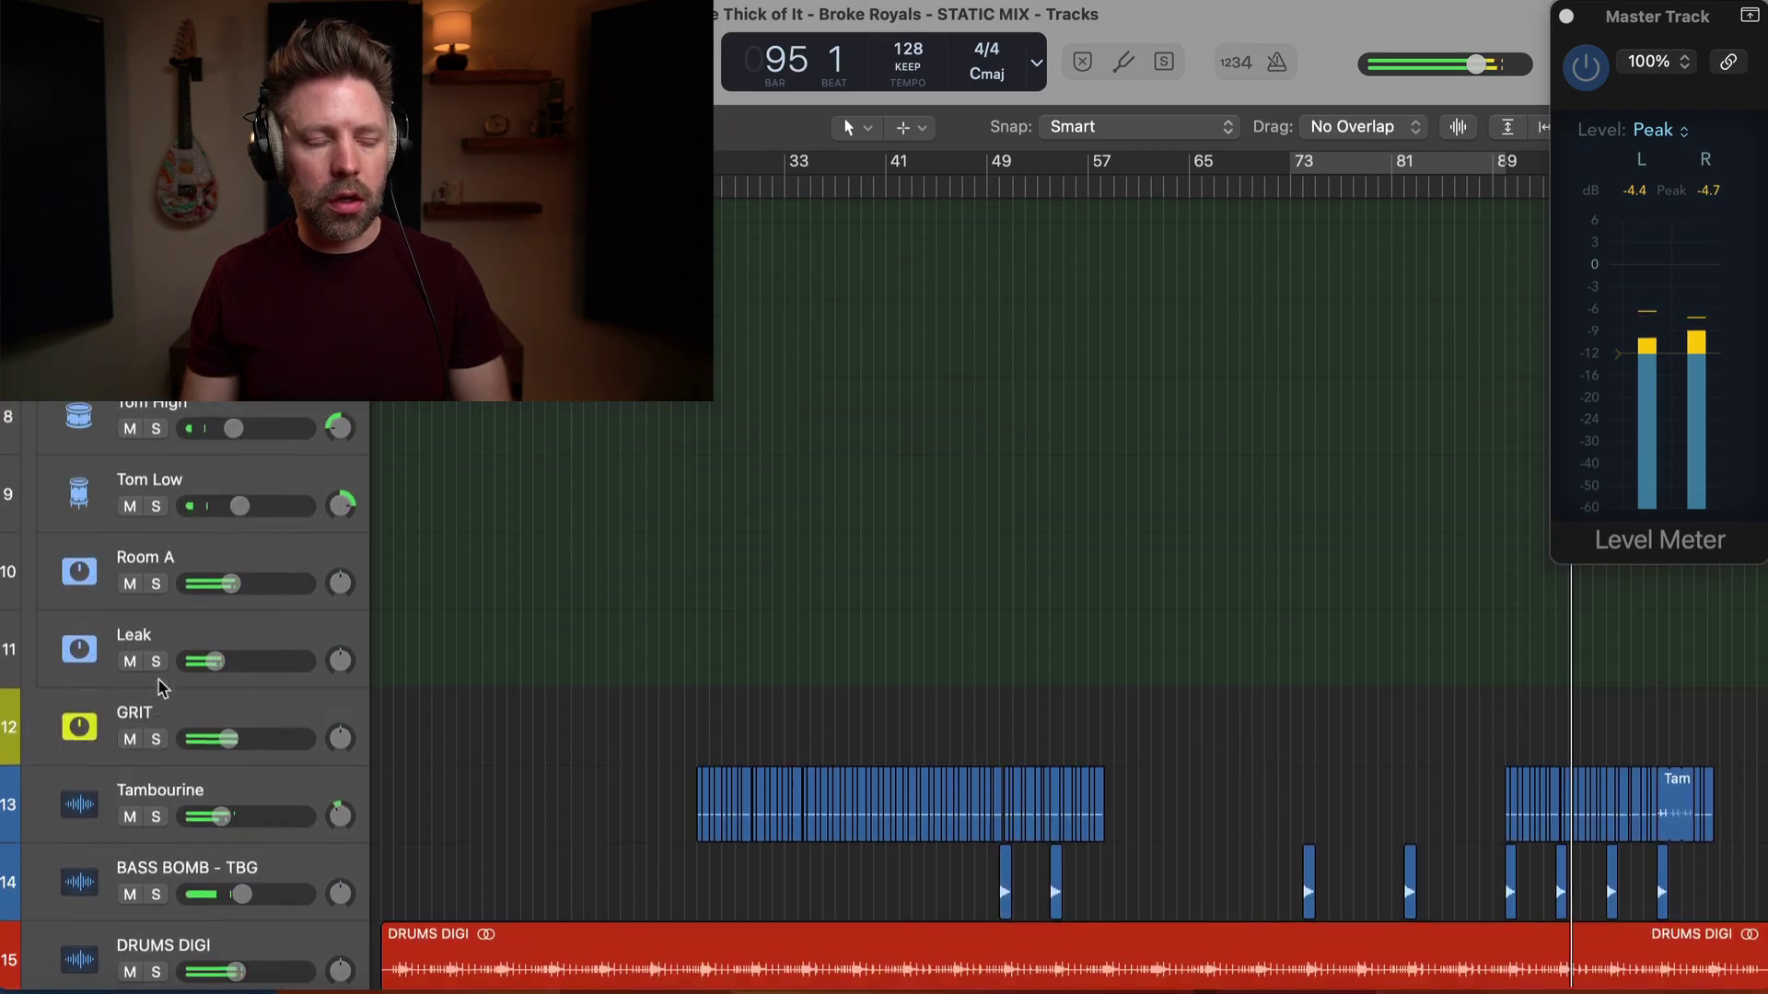
scroll(158, 689, "down", 6)
scroll(158, 689, "up", 8)
scroll(158, 685, "down", 1)
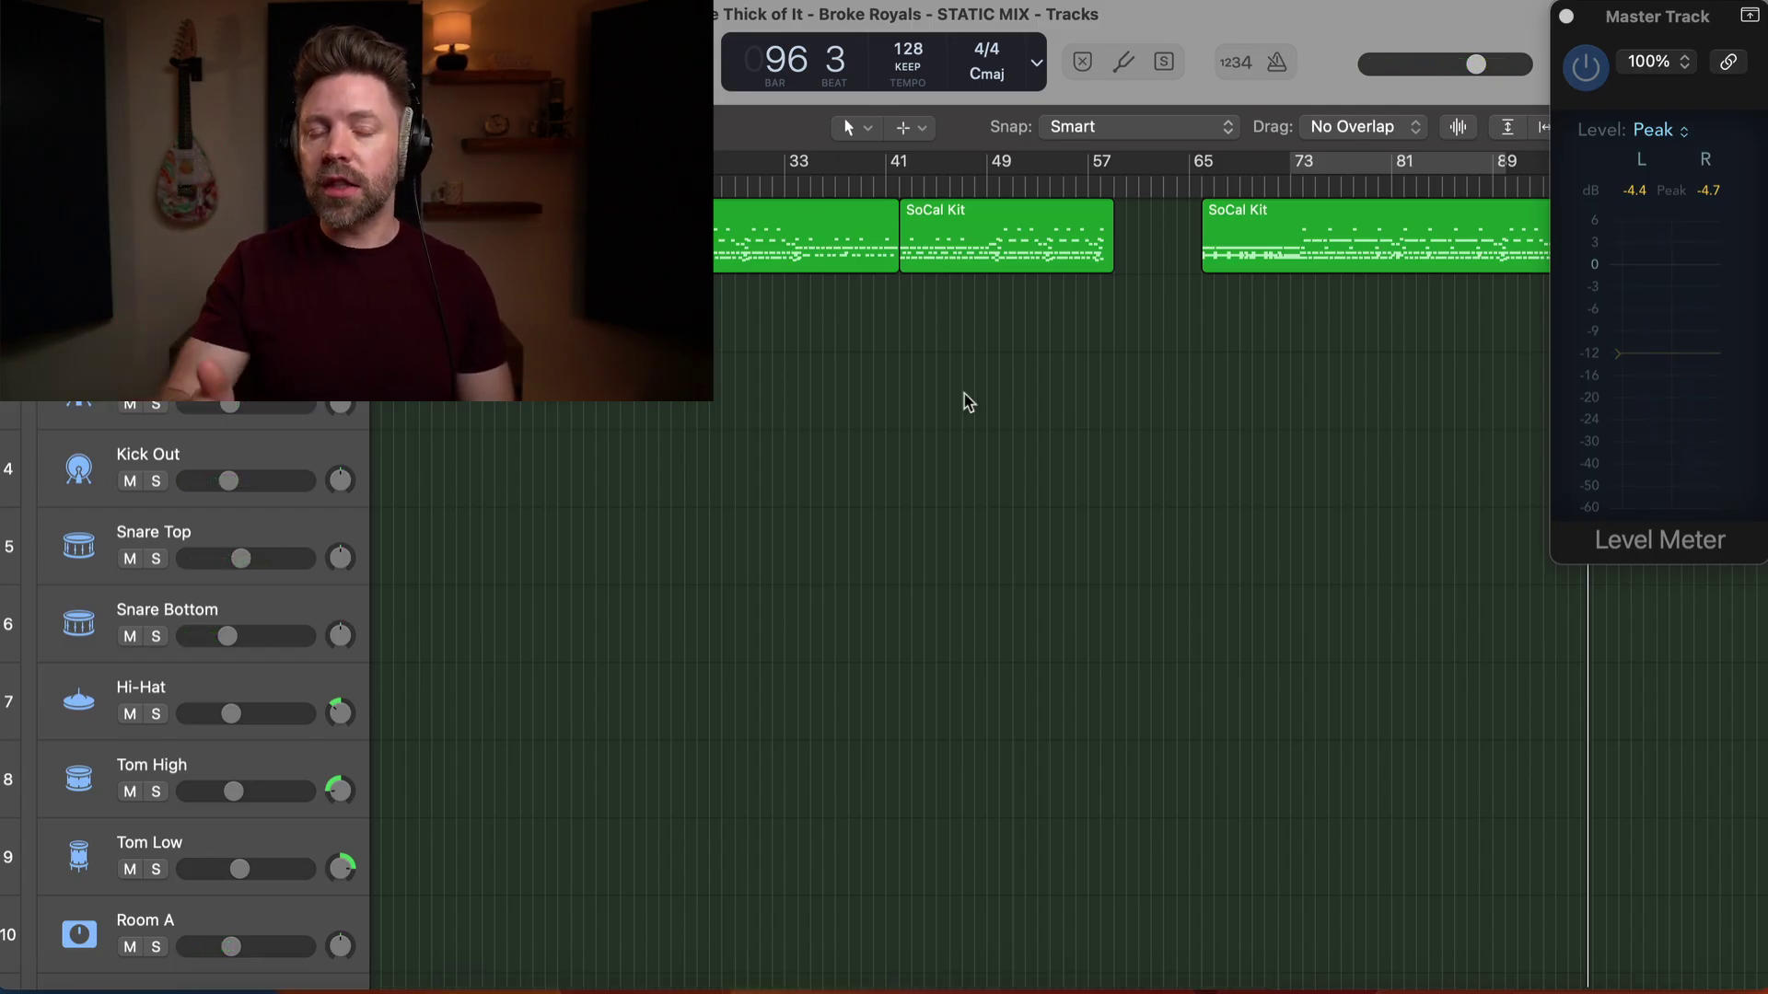
scroll(966, 402, "right", 1)
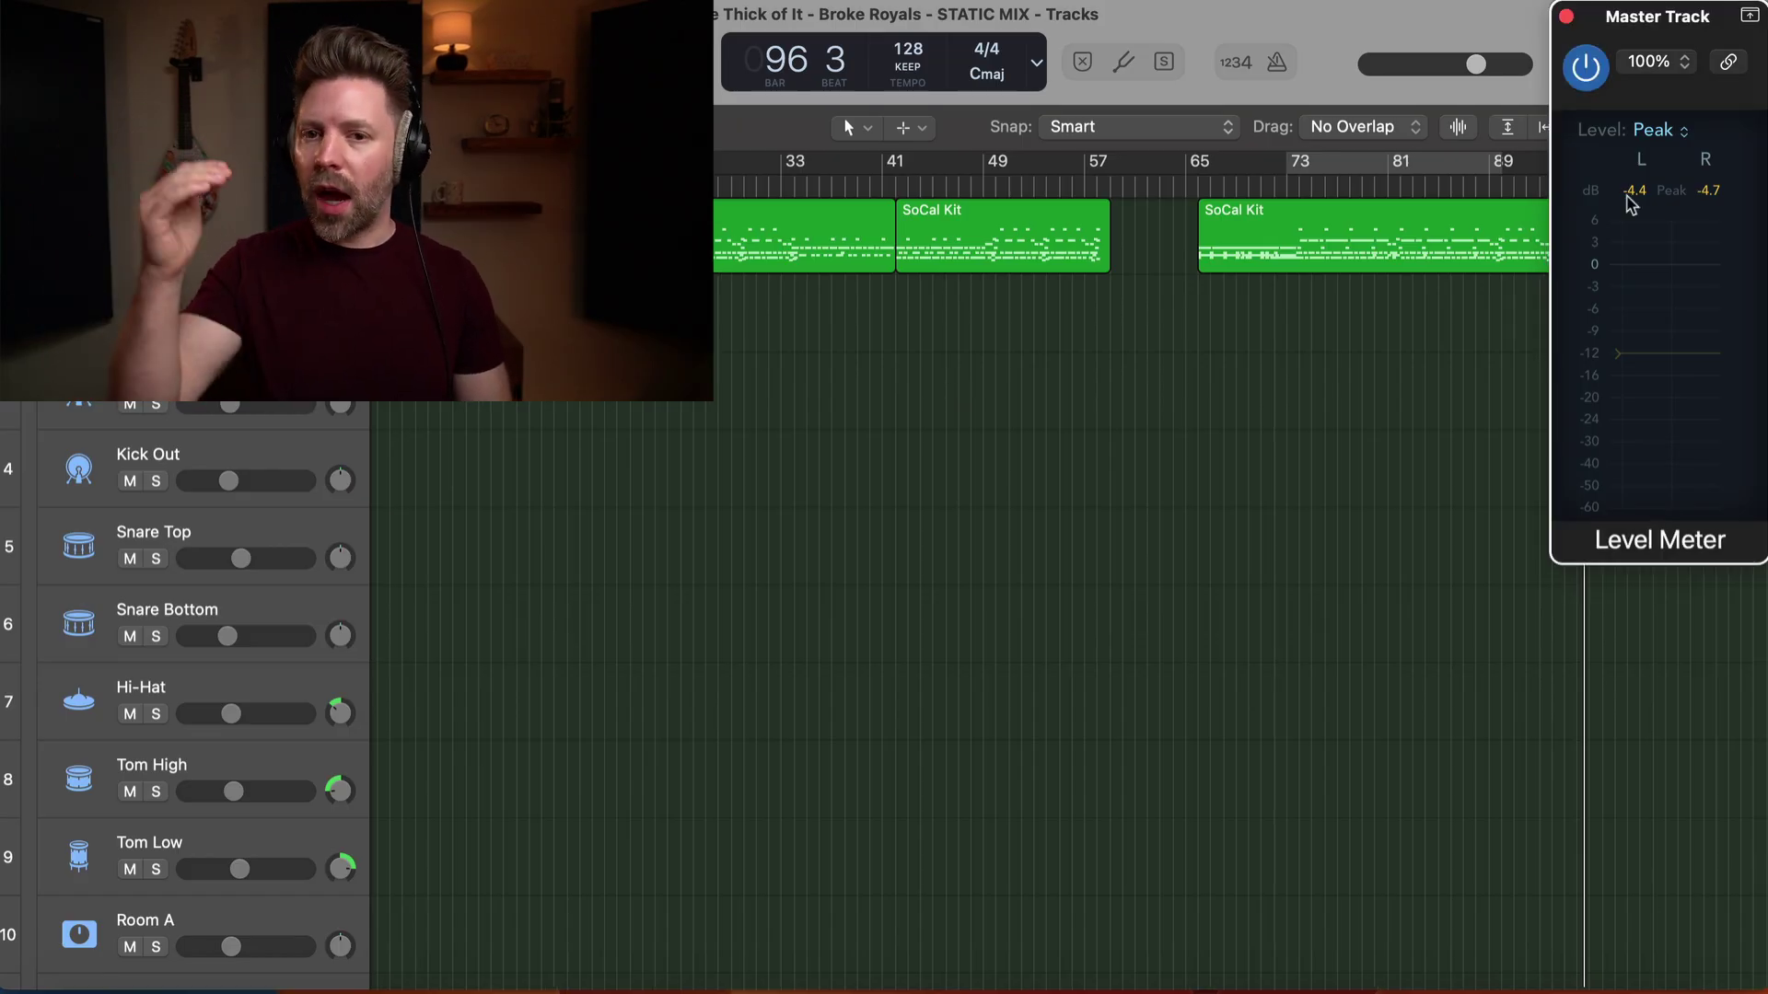
Close the master meter window and add a stereo Gain plug-in, lowered slightly, on the Master
key("x")
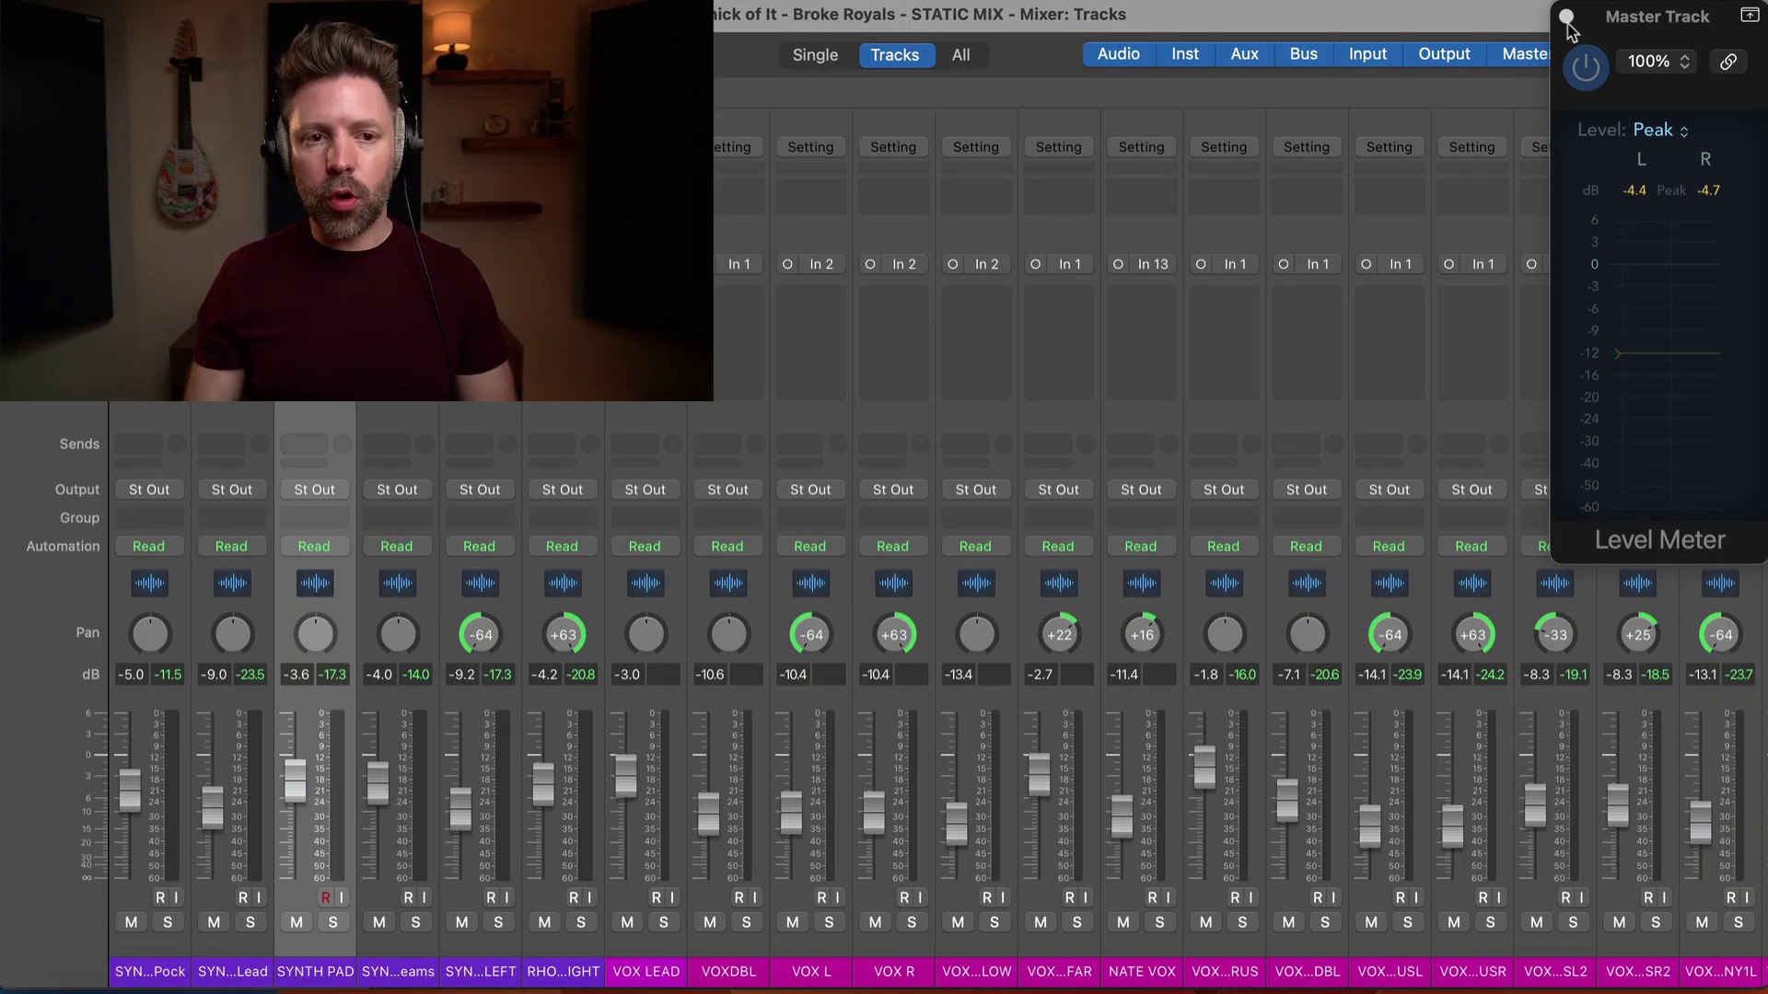
left_click(1567, 17)
scroll(1535, 289, "right", 5)
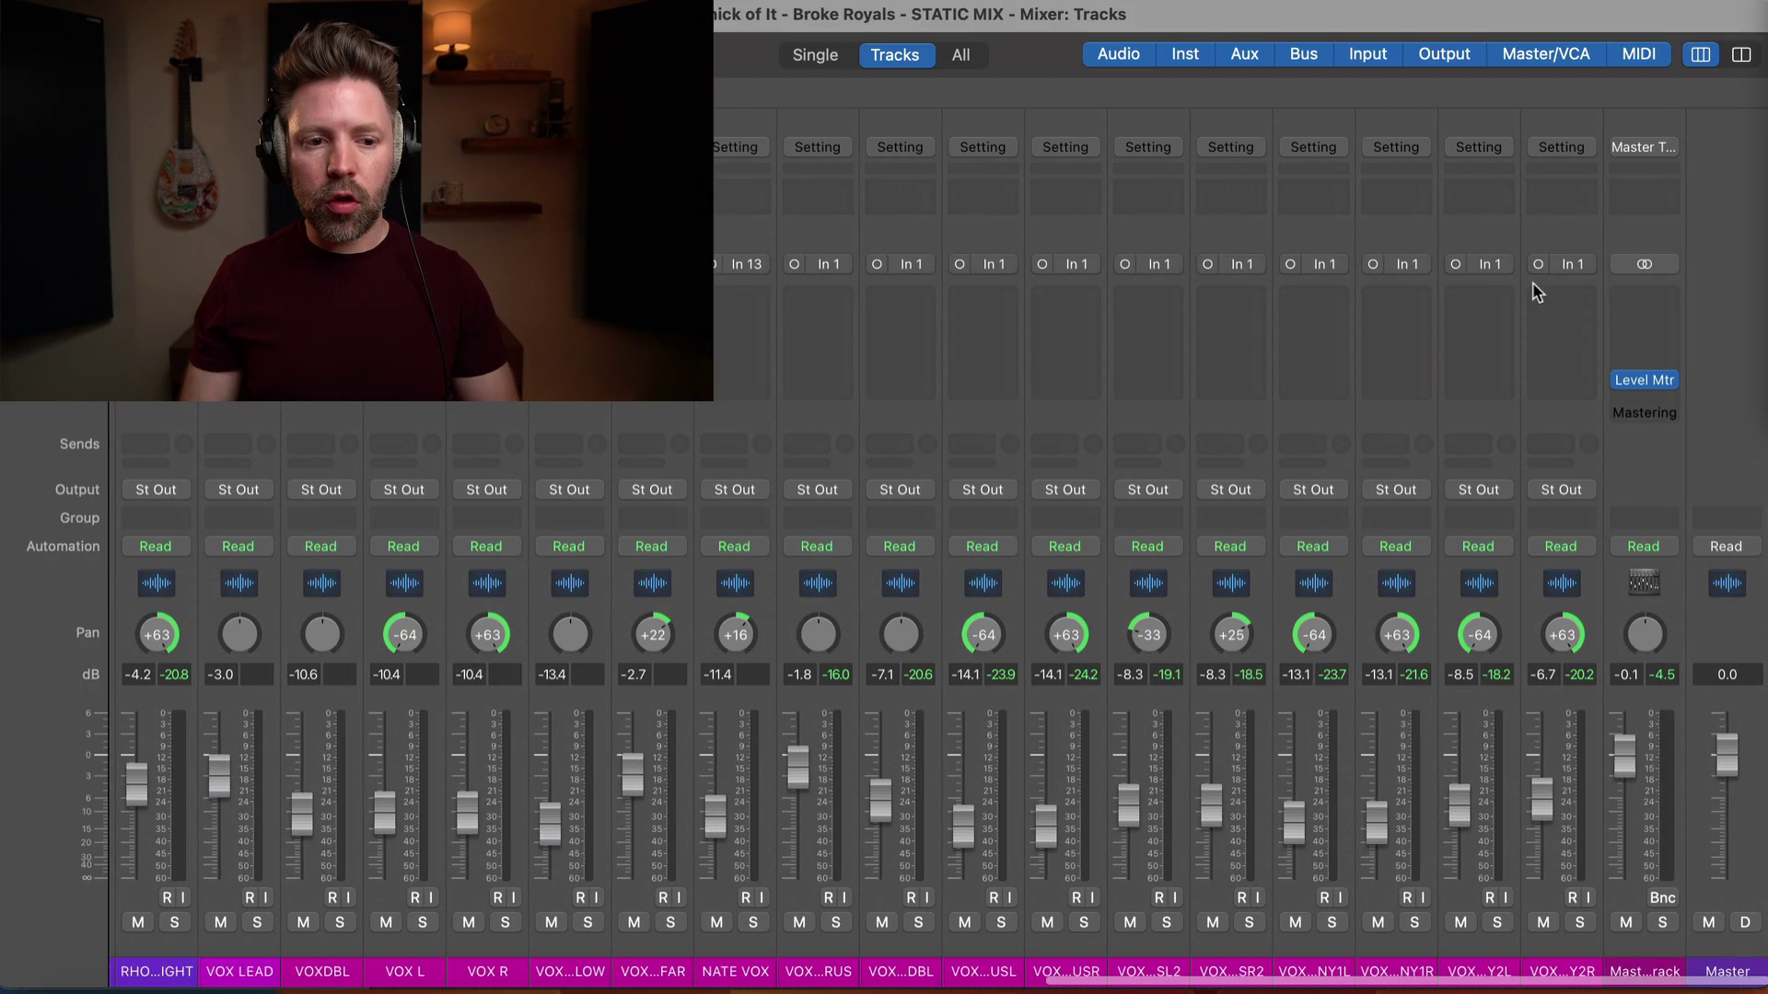
left_click(1655, 298)
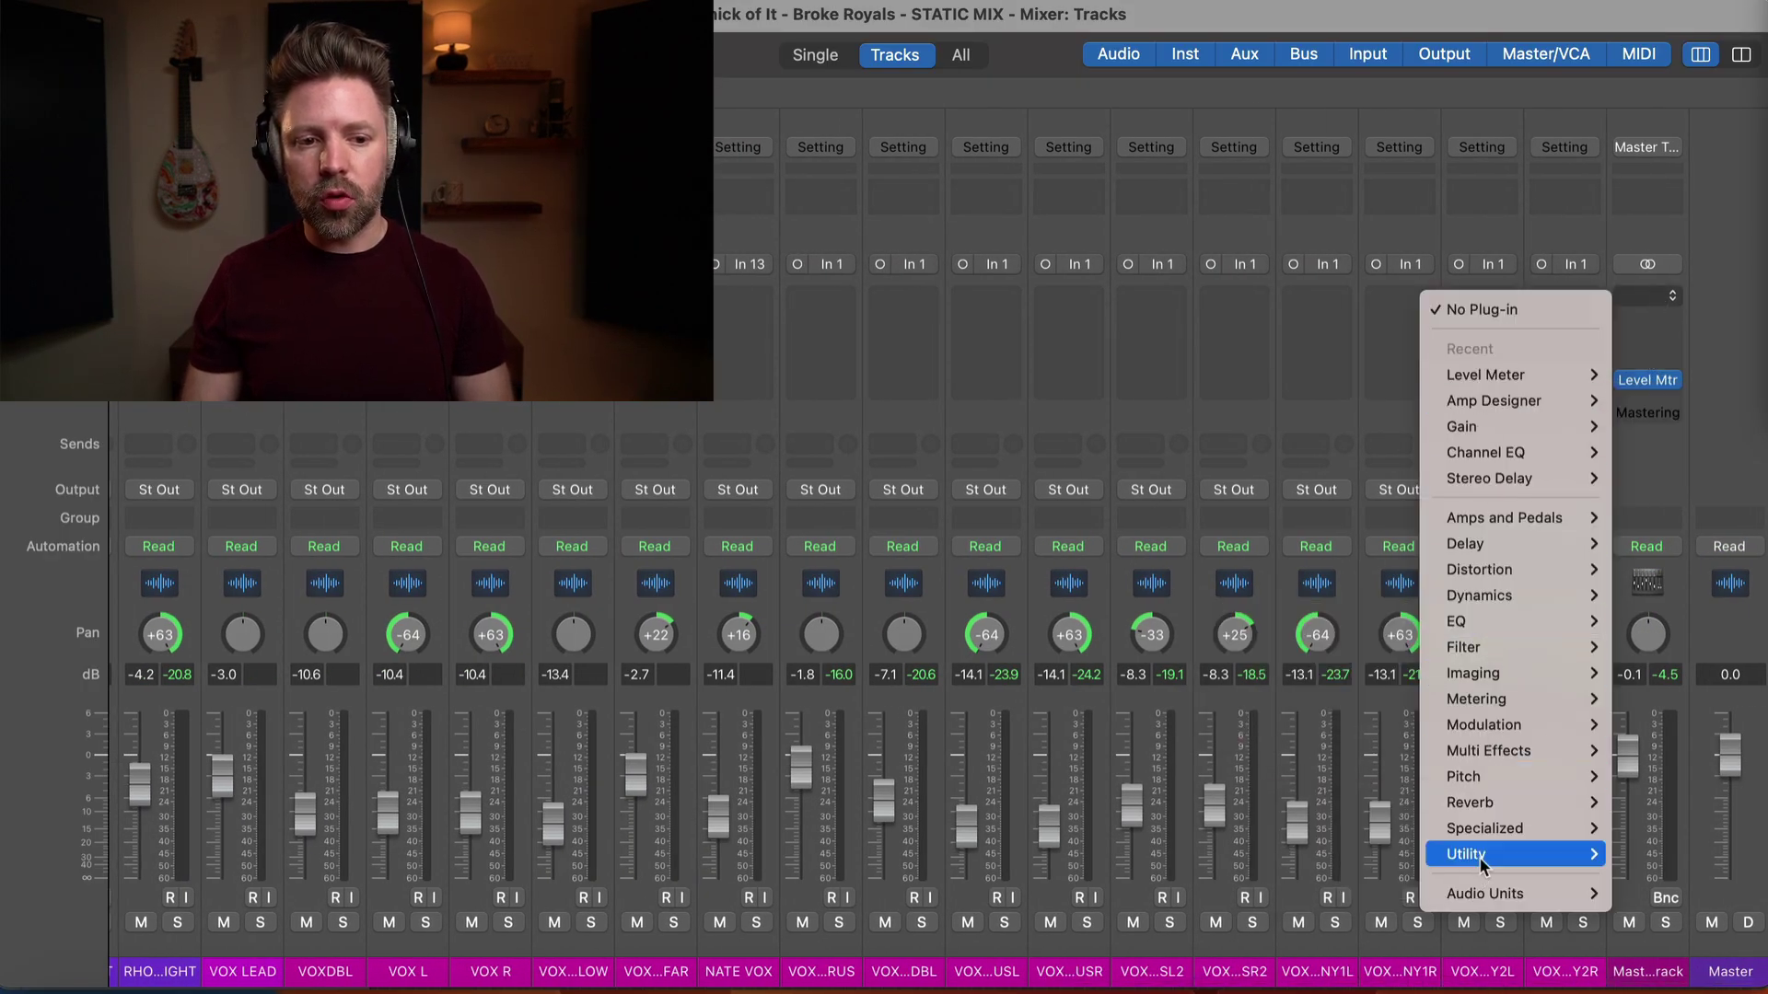
mouse_move(1483, 864)
mouse_move(1625, 880)
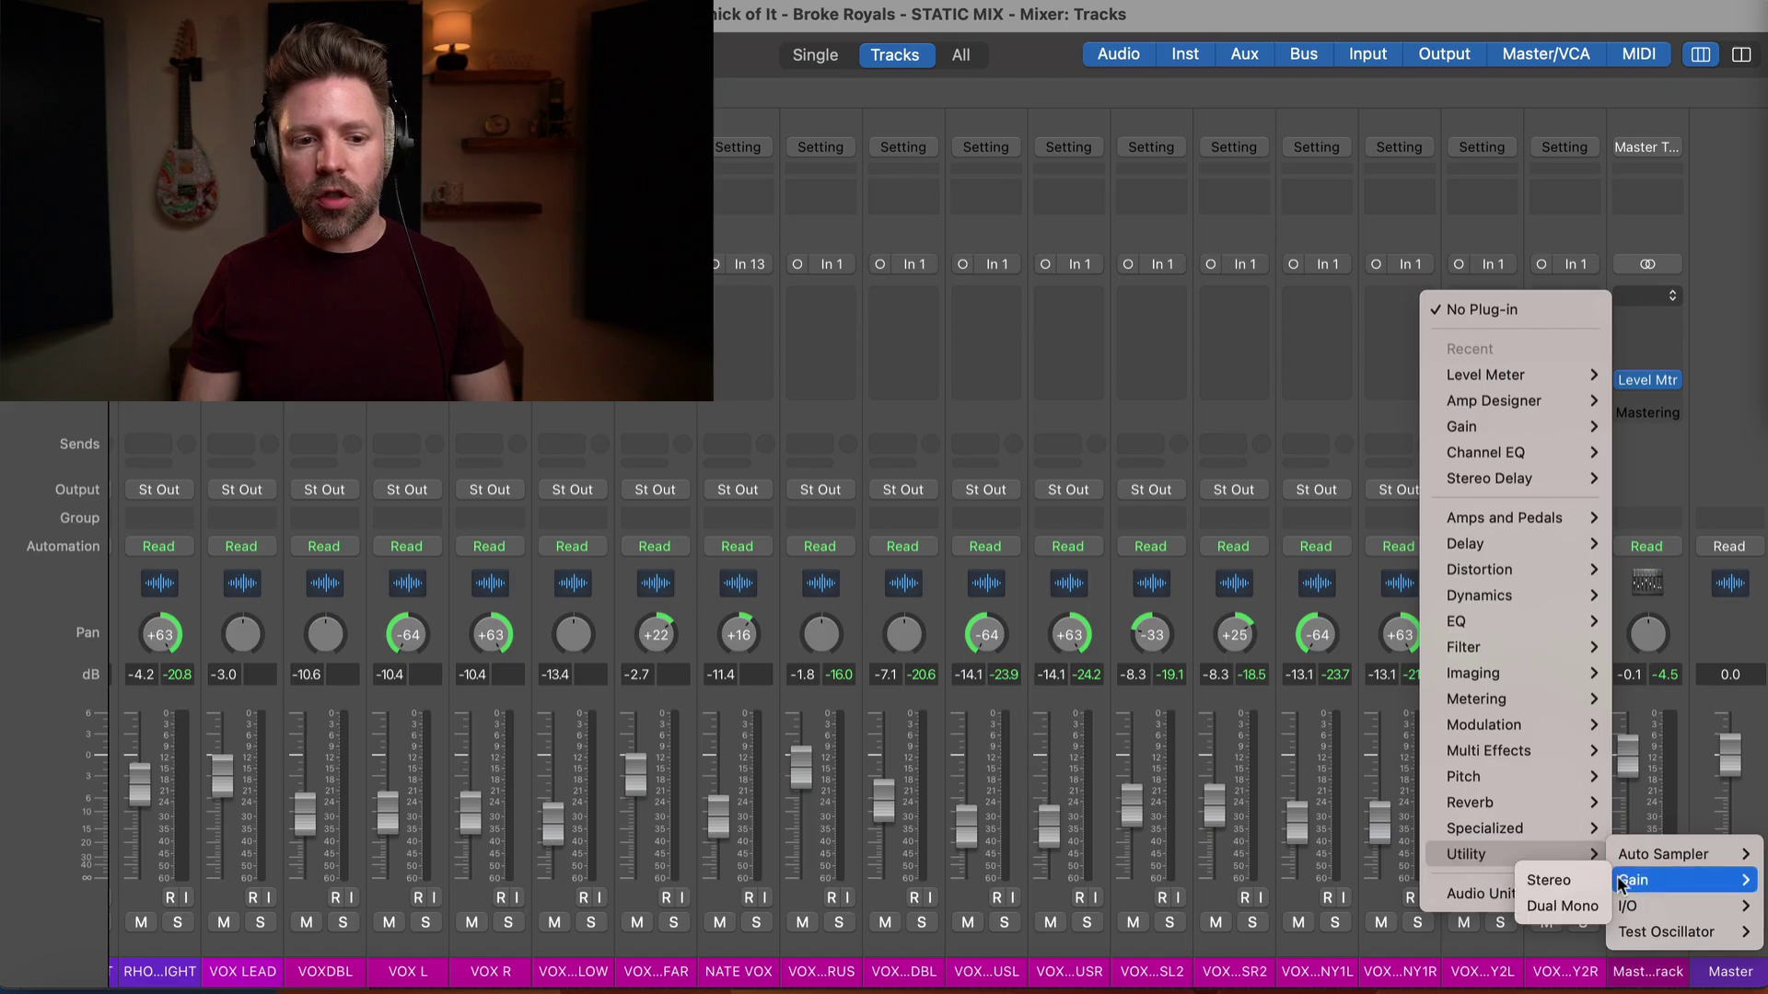
left_click(1556, 881)
left_click_drag(658, 571, 659, 576)
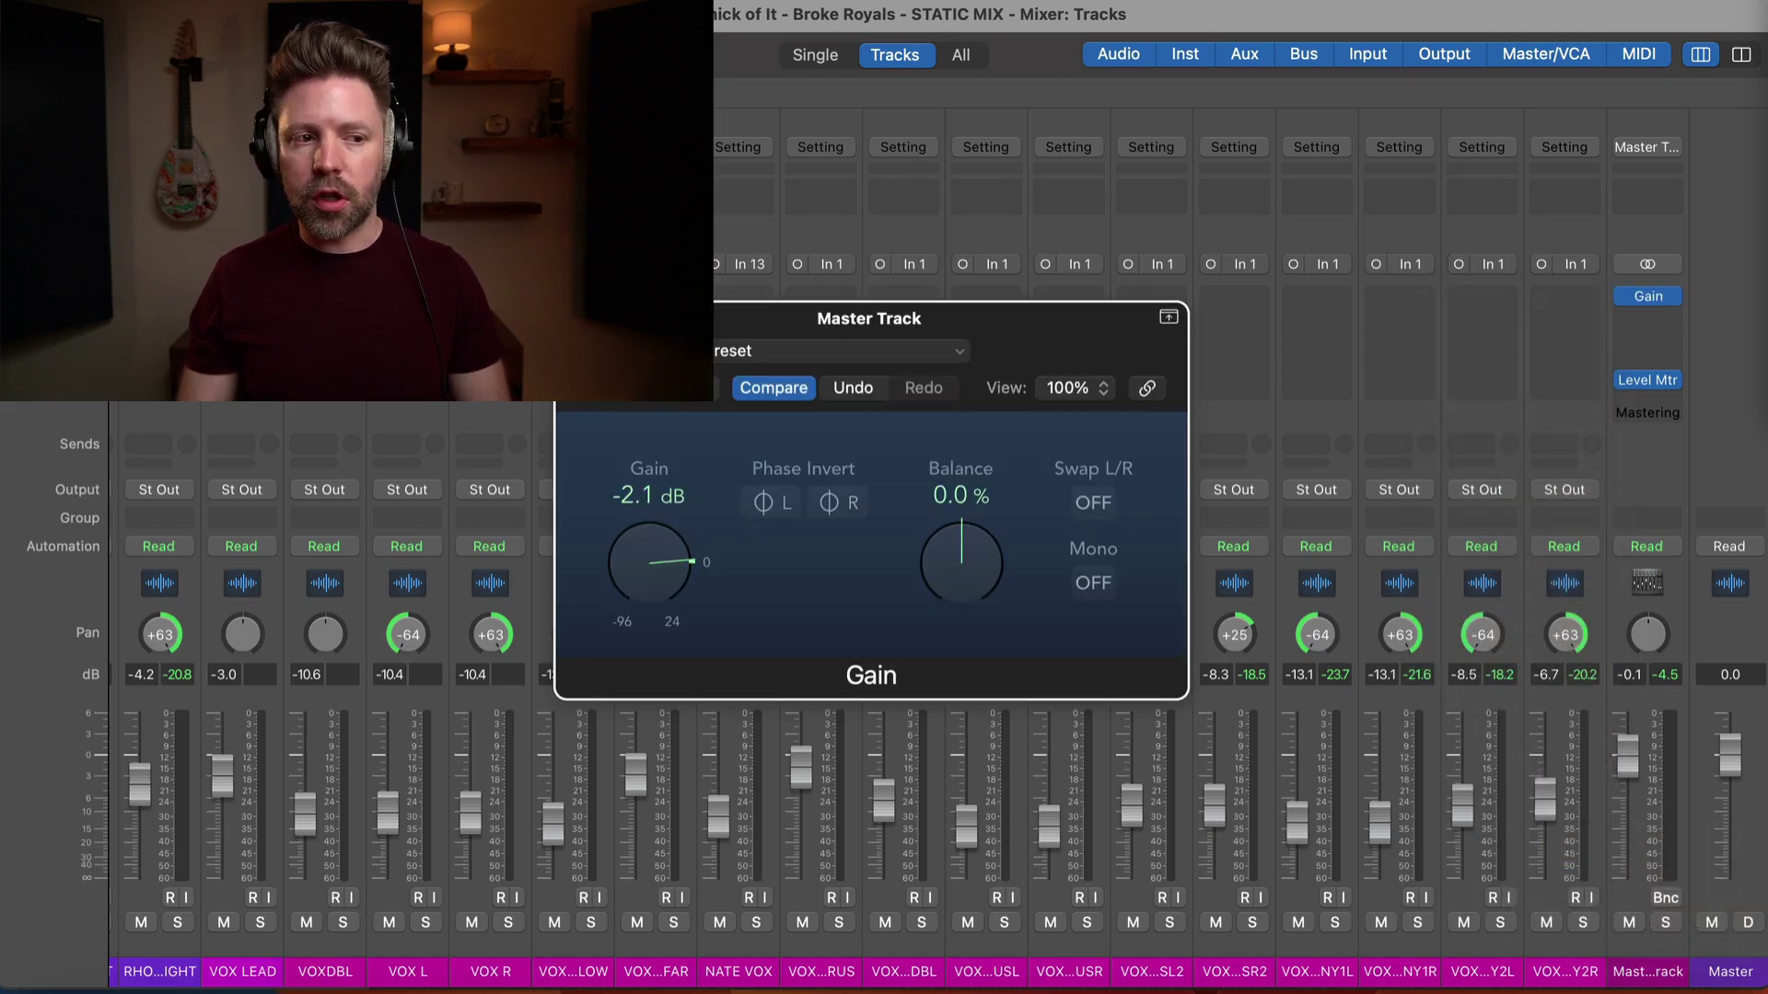
key("super+w")
Set the Master's Gain slot back to No Plug-in and close the mixer
left_click(1670, 298)
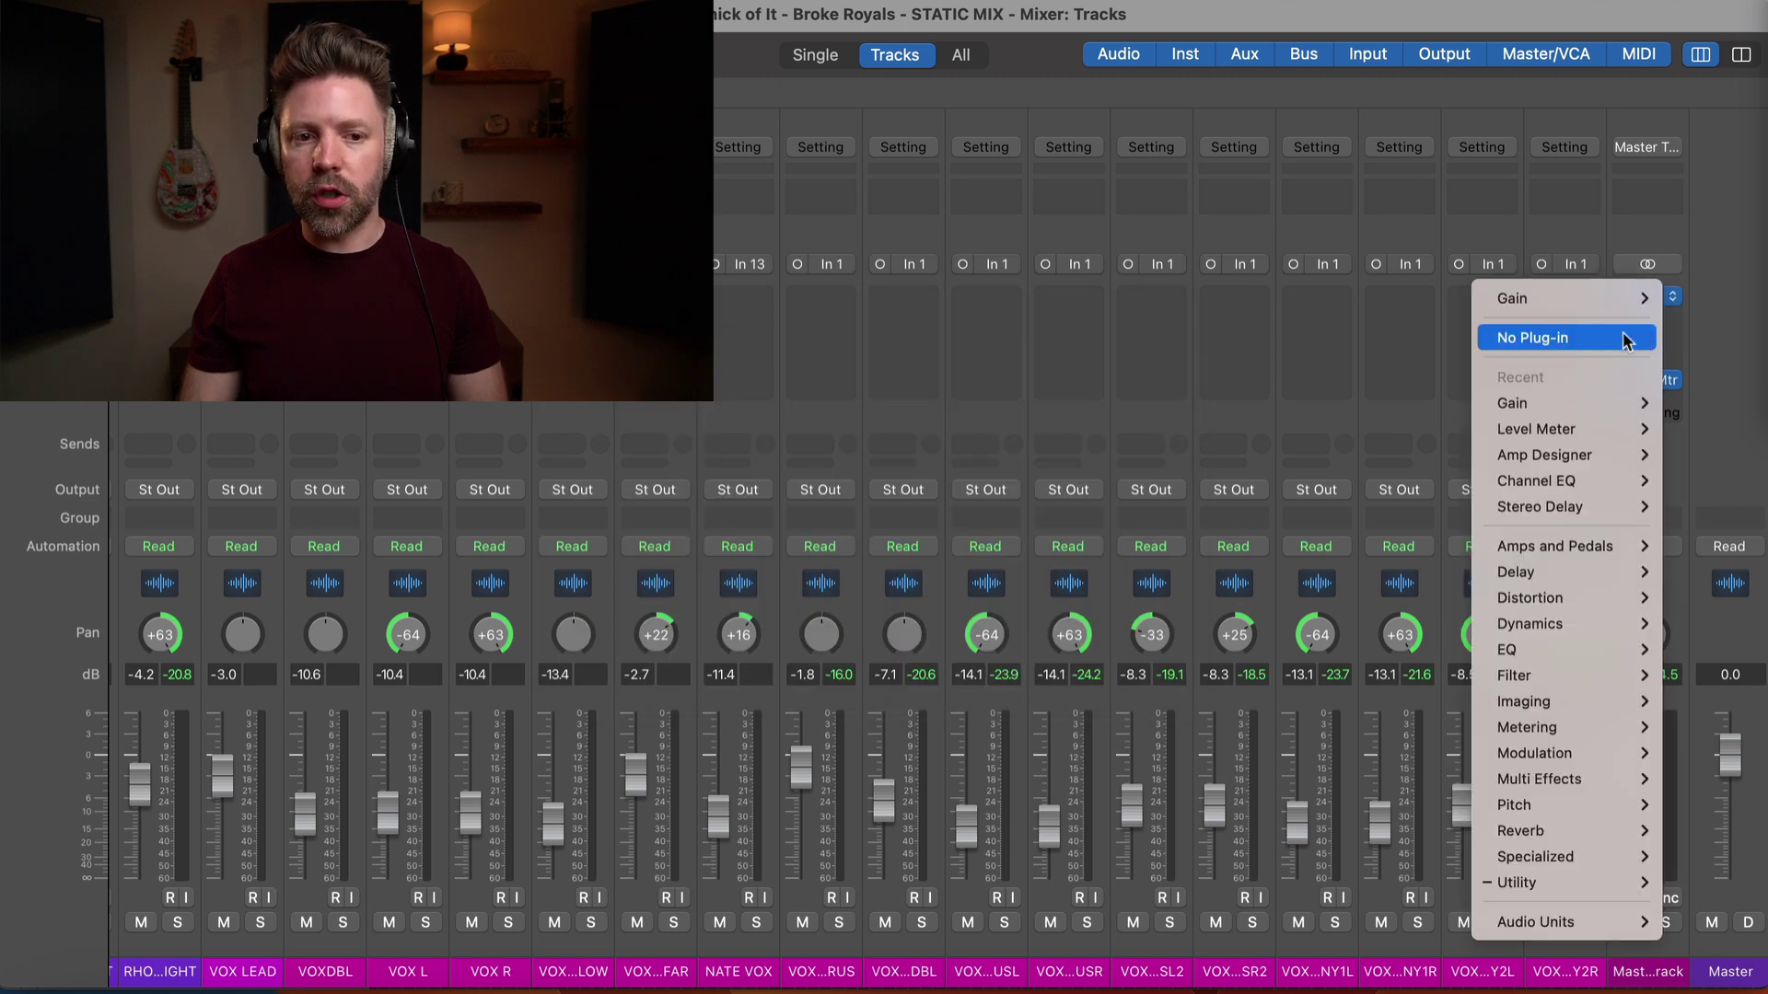
left_click(1668, 357)
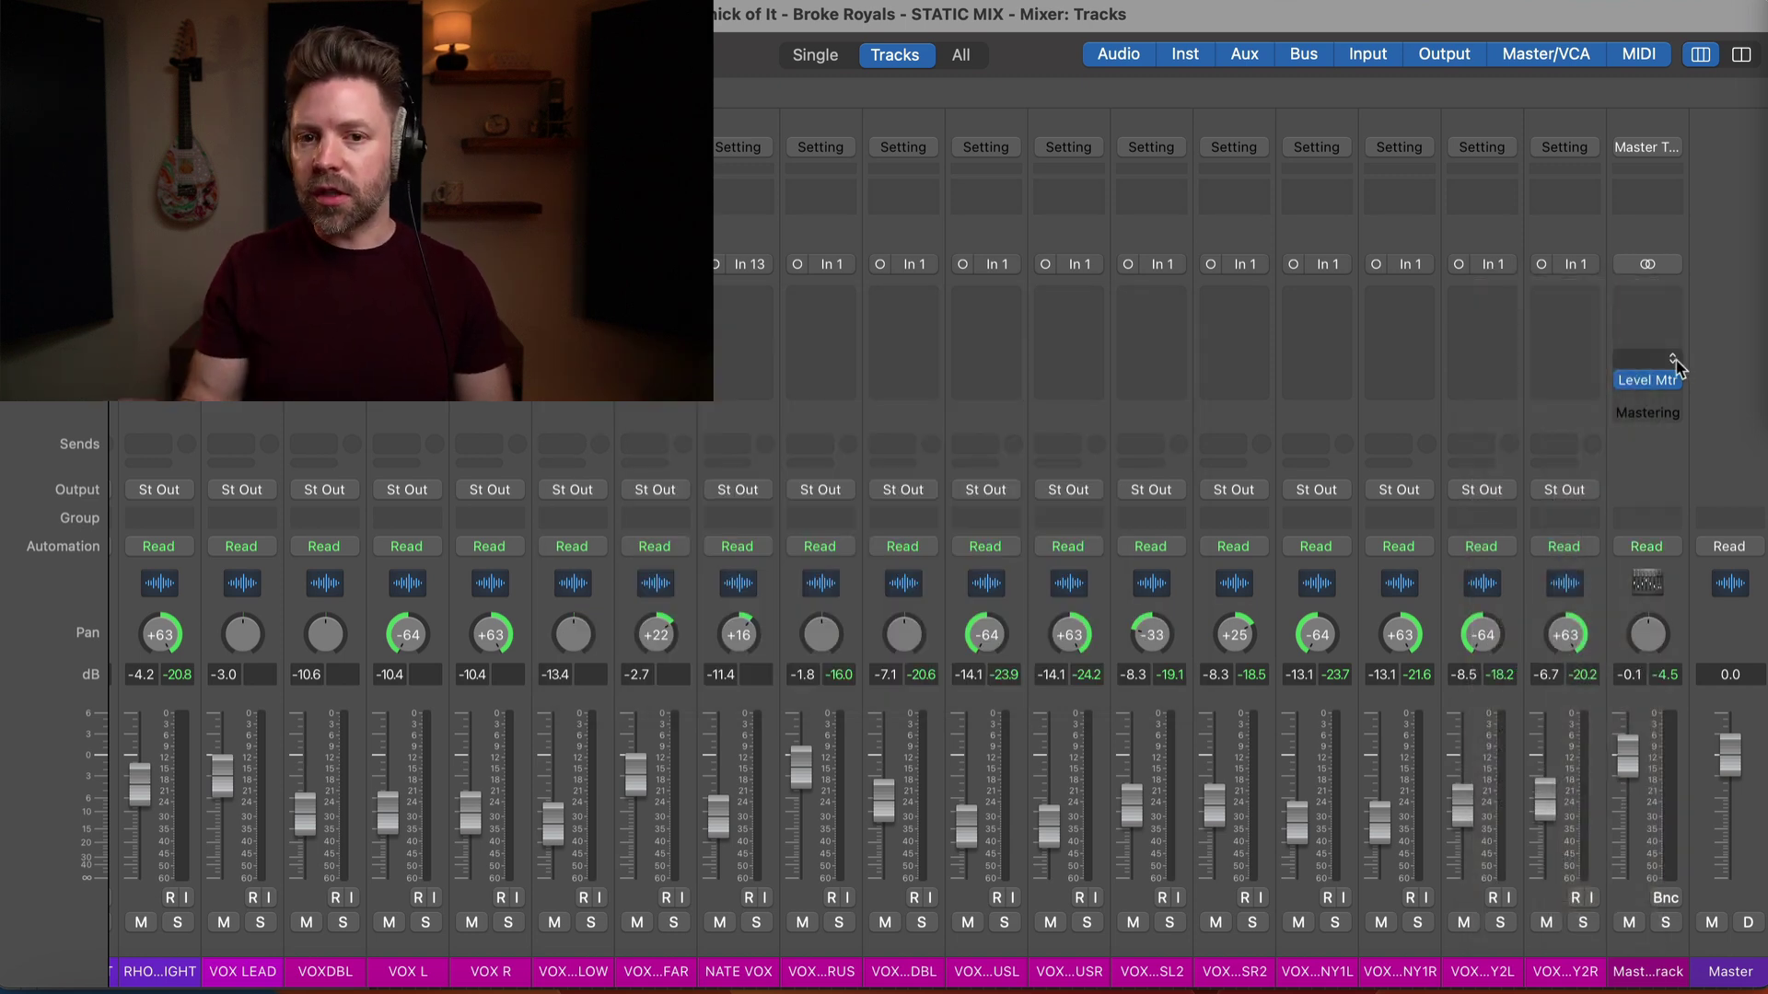
scroll(1676, 367, "left", 2)
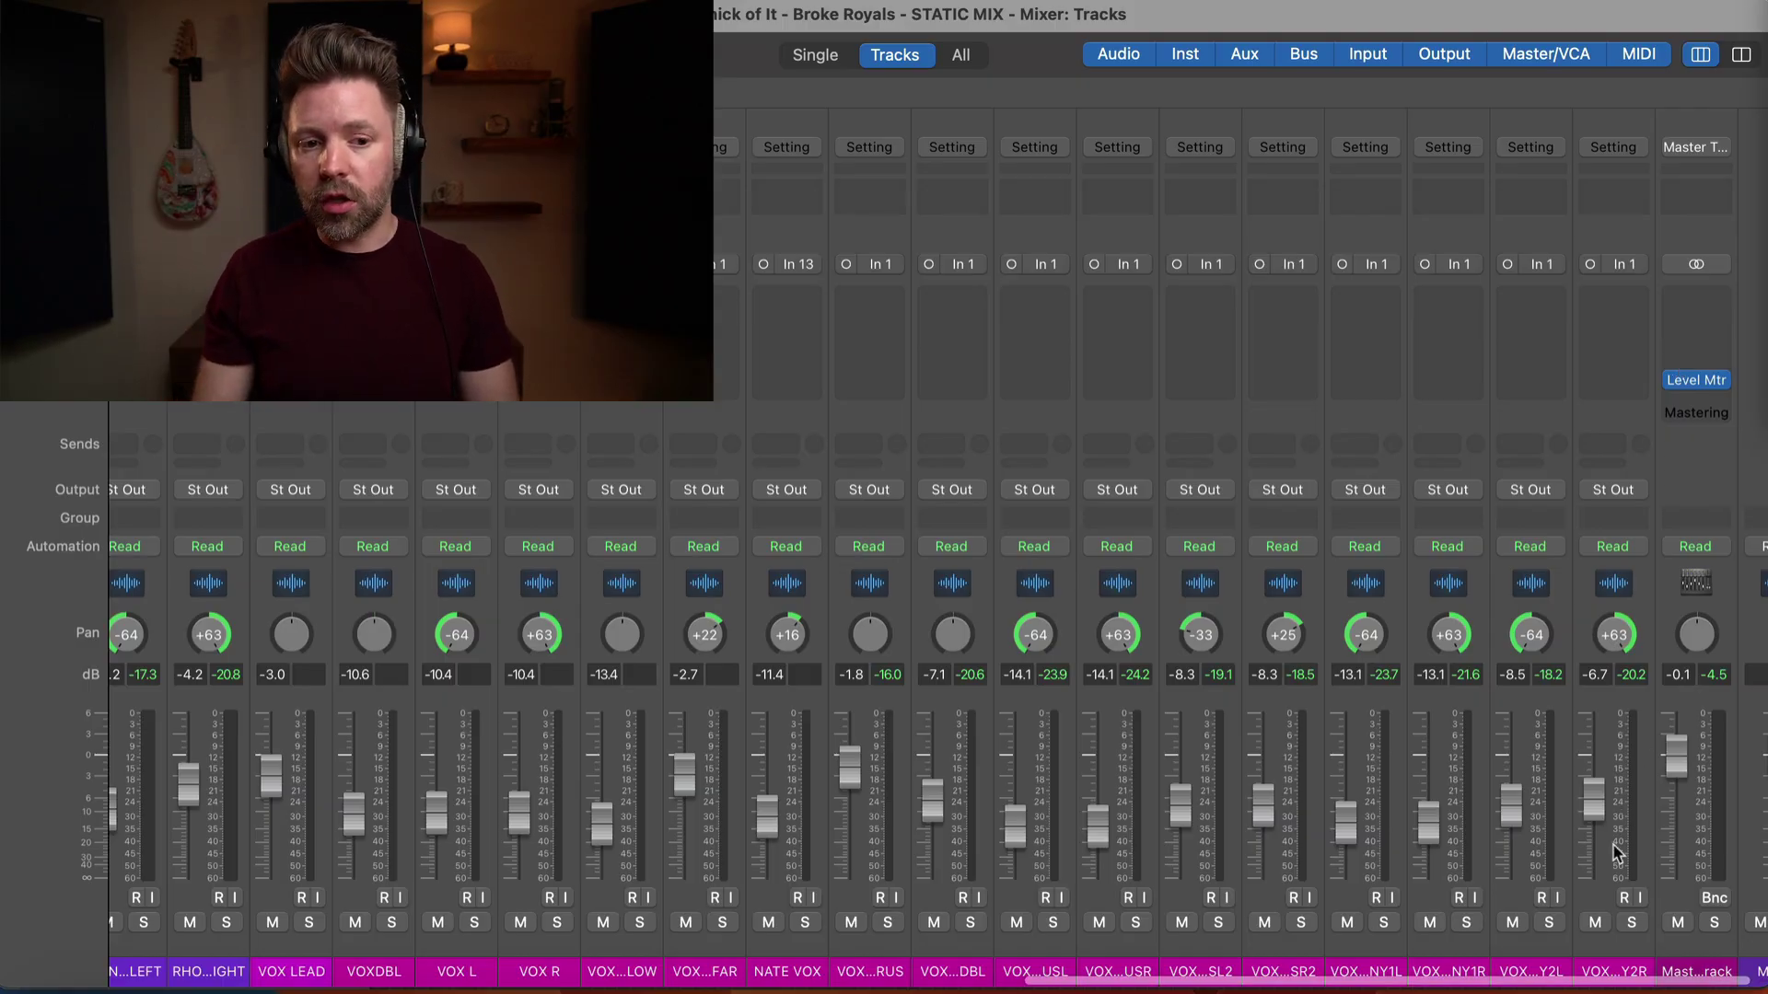
left_click(1602, 889)
scroll(1593, 801, "left", 15)
scroll(250, 877, "left", 8)
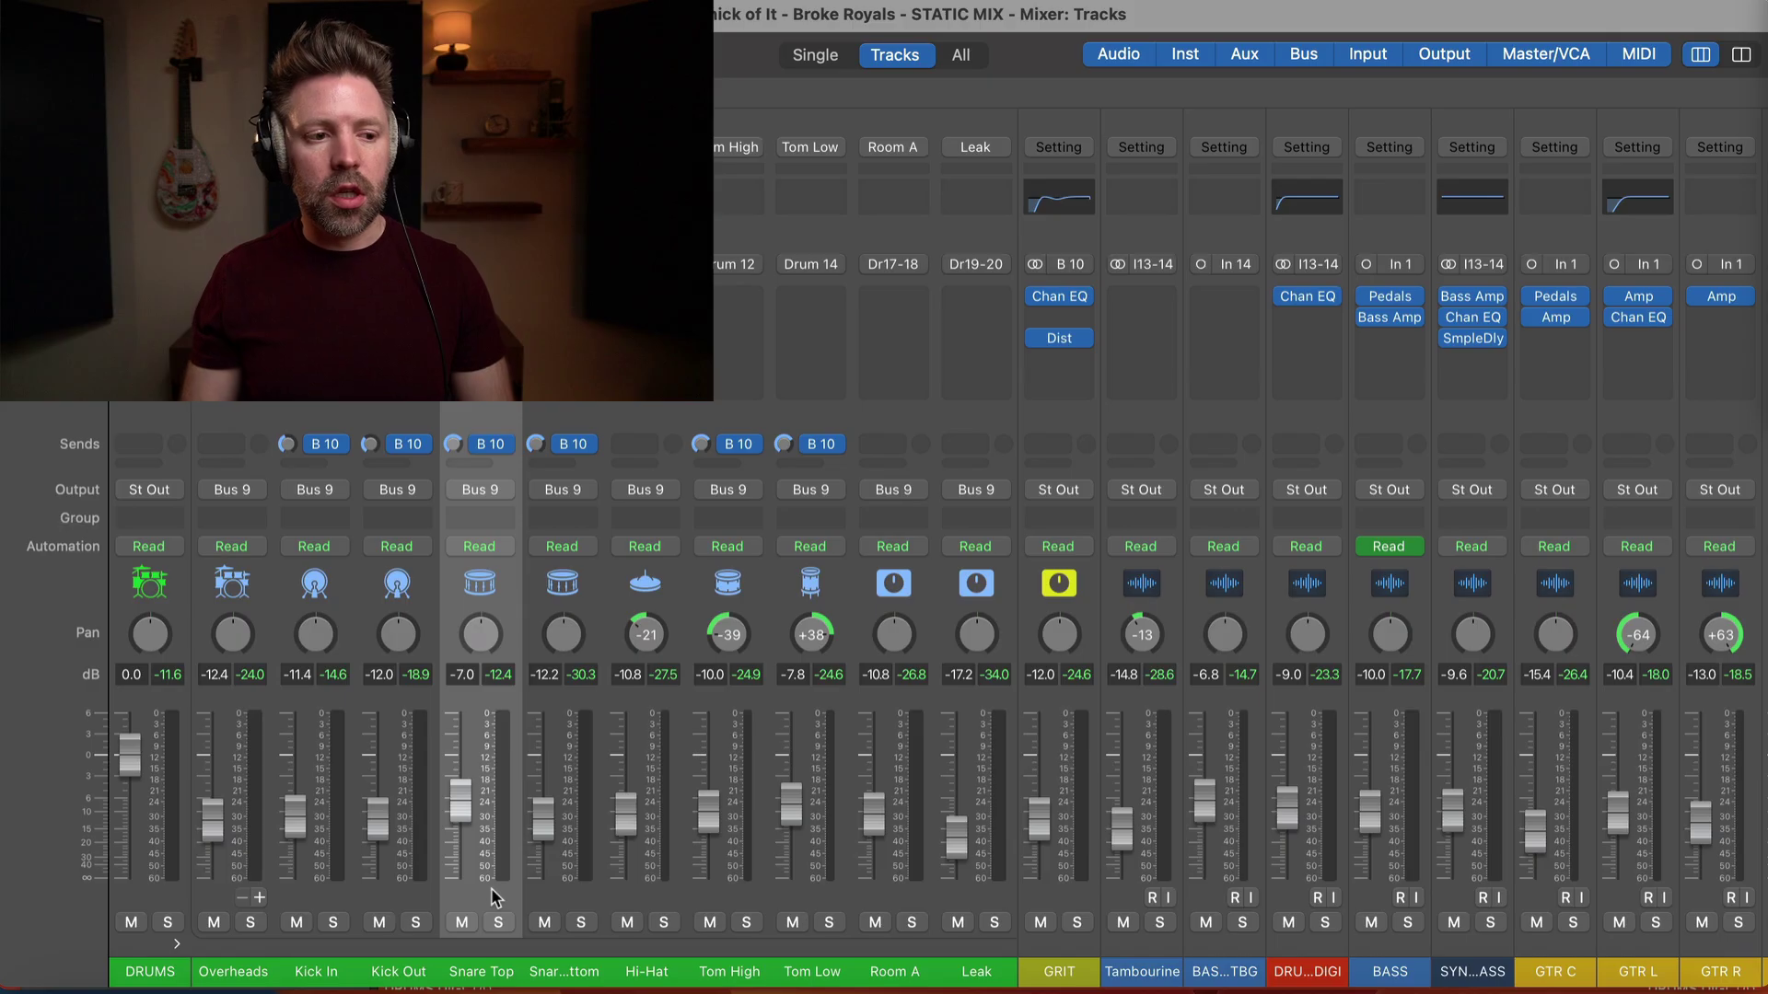
key("super+w")
scroll(491, 898, "up", 3)
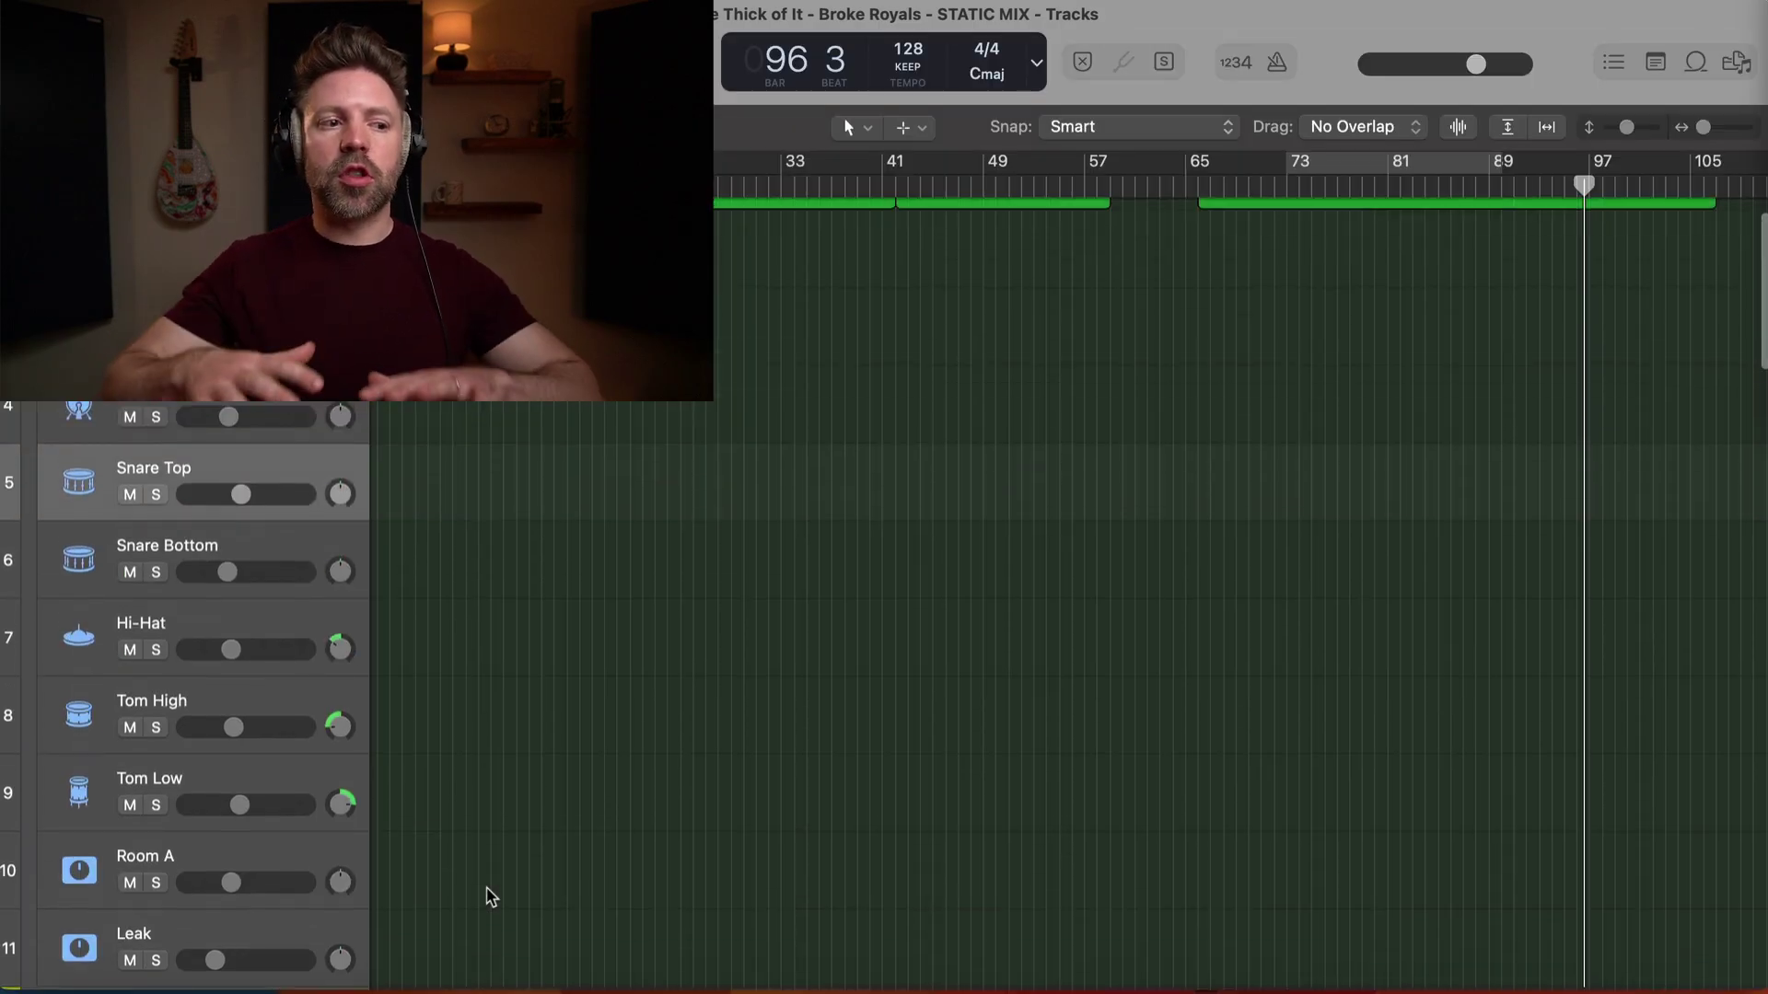